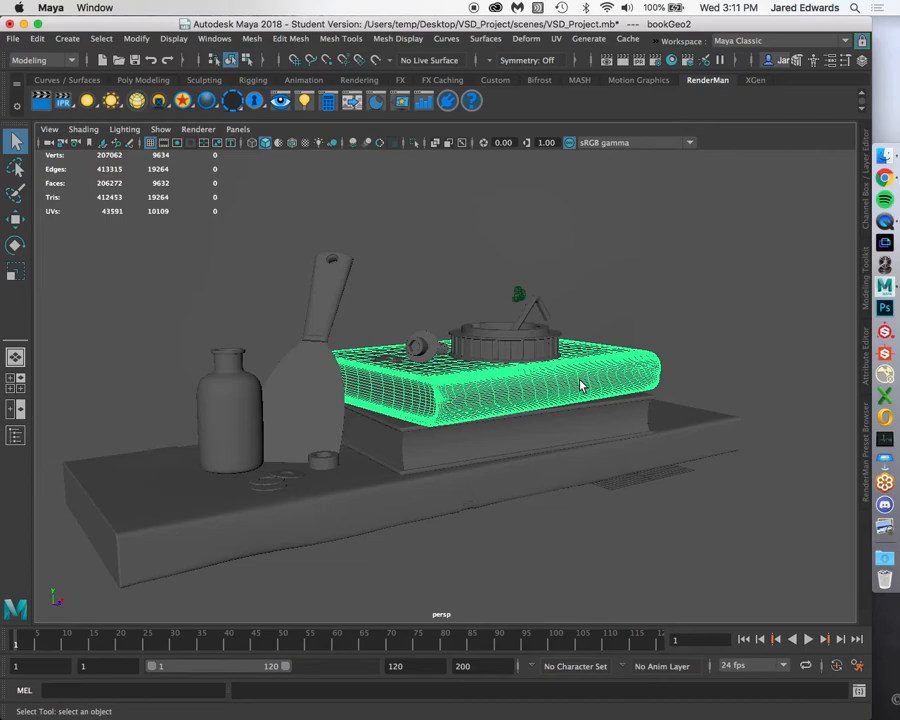
{"action": "left_click", "coordinate": [14, 40]}
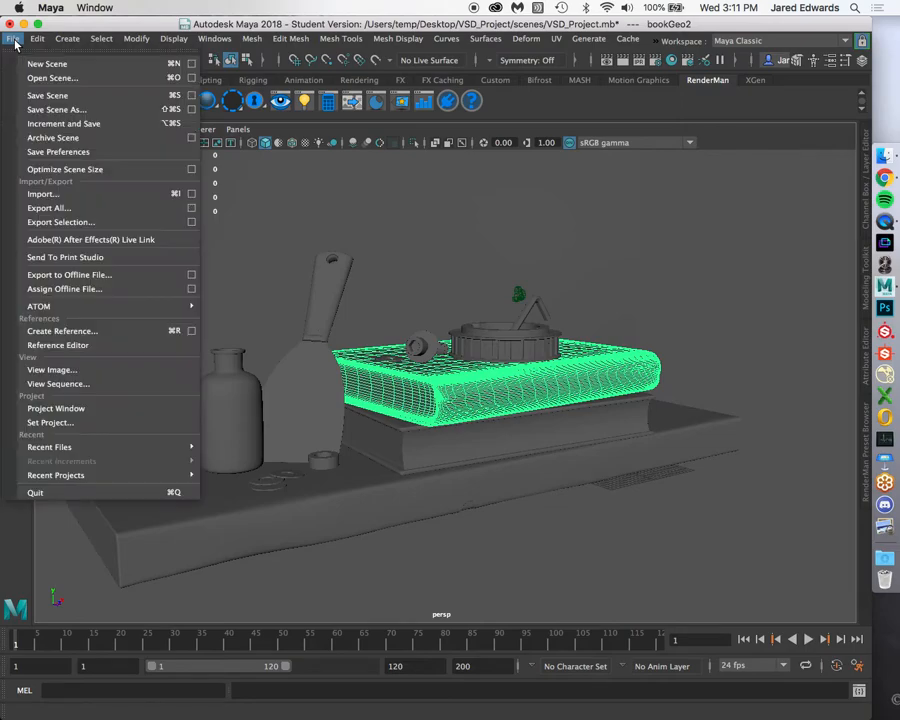
{"action": "left_click", "coordinate": [67, 224]}
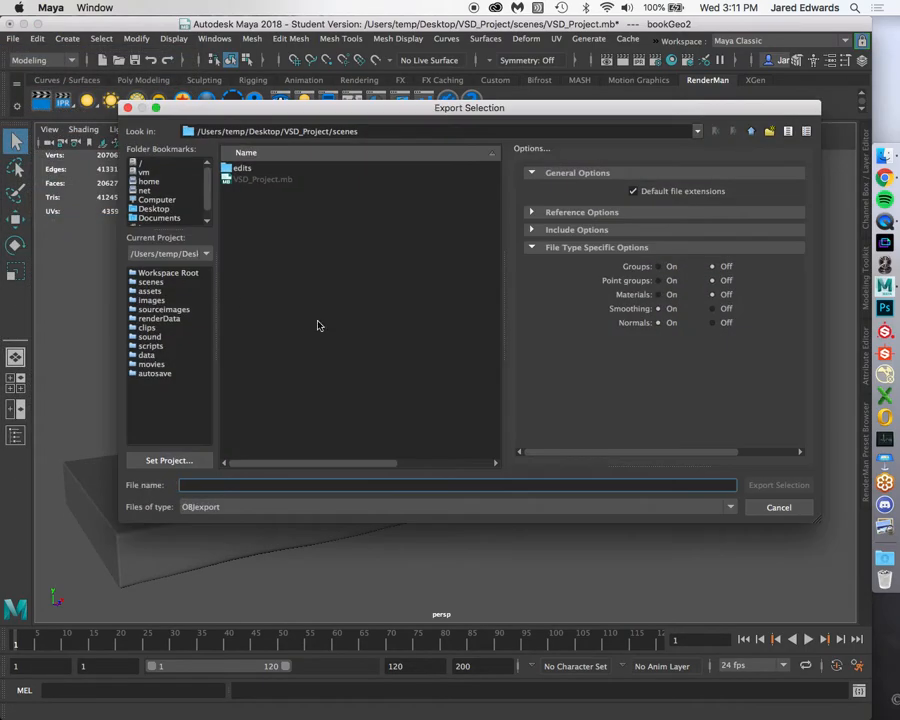
{"action": "left_click", "coordinate": [334, 507]}
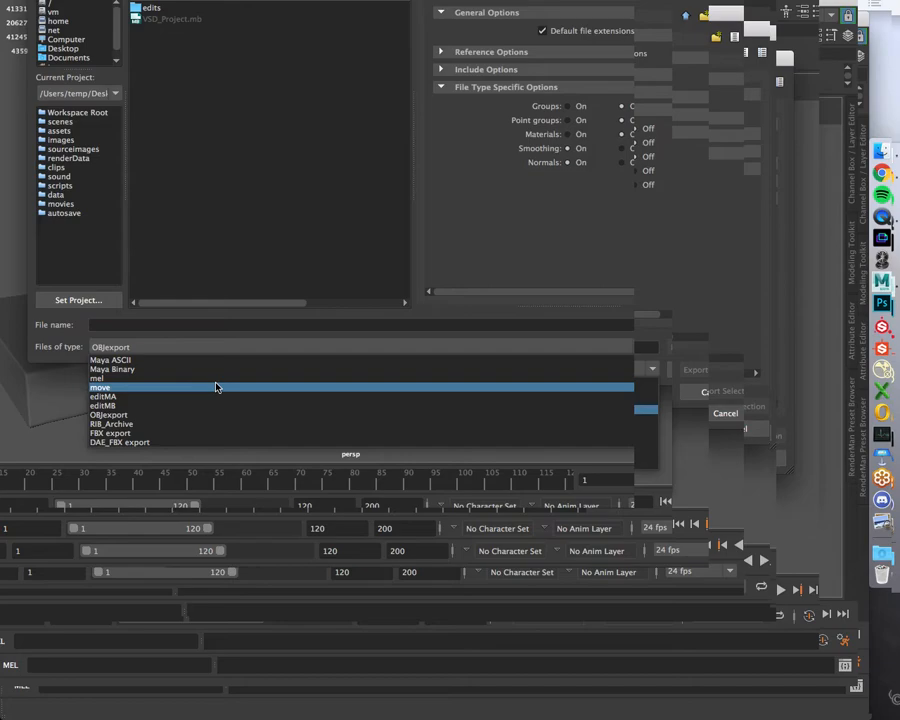
{"action": "left_click", "coordinate": [204, 434]}
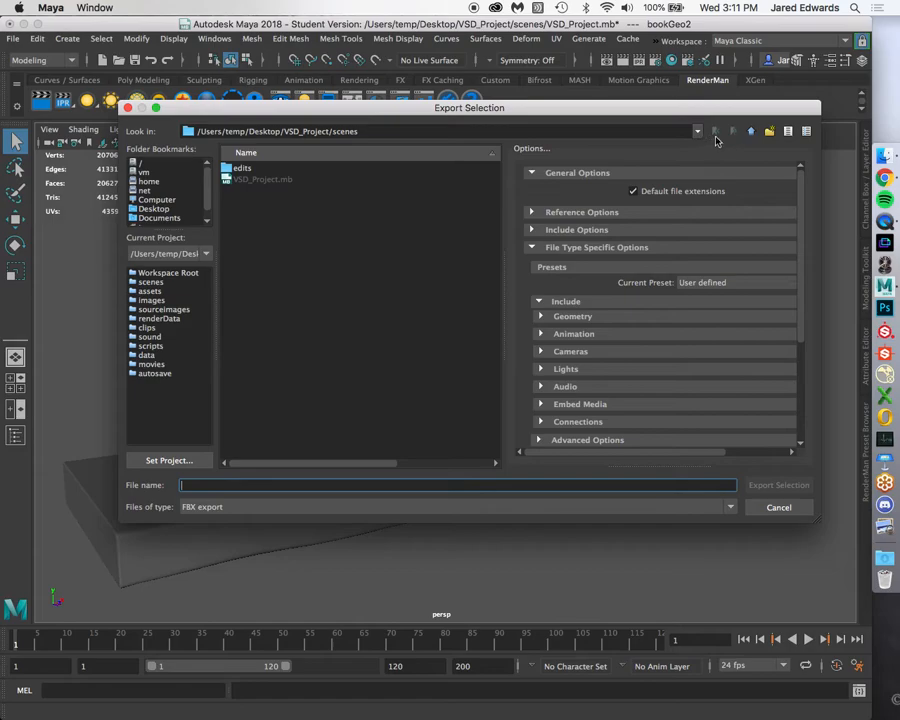
{"action": "left_click", "coordinate": [715, 132]}
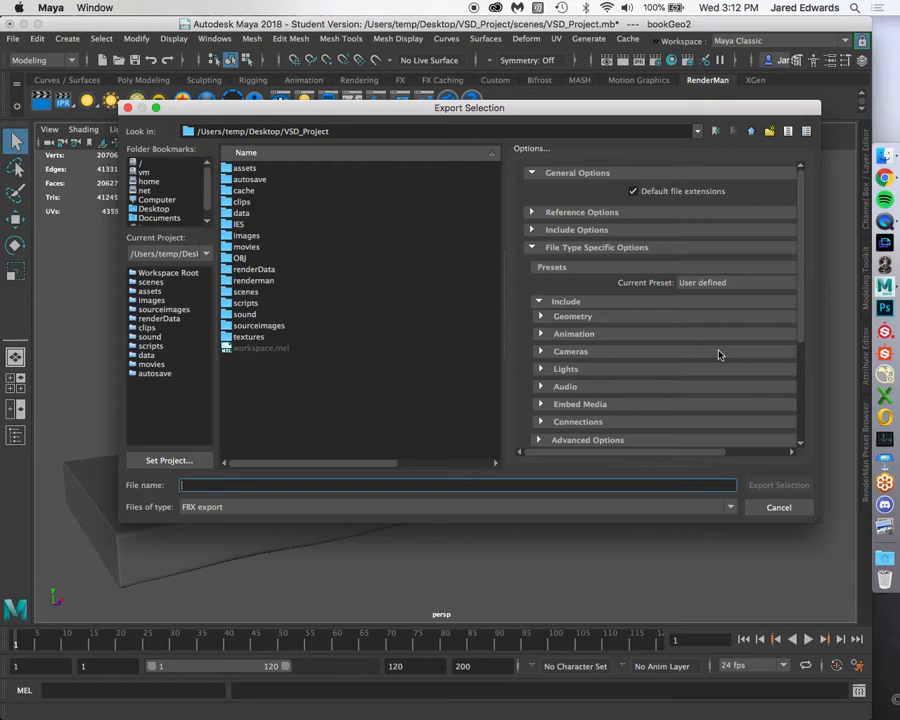
{"action": "left_click", "coordinate": [794, 510]}
Switch to Finder and examine the Painter folder inside VSD_Project_Work_2017 on the Desktop.
{"action": "left_click", "coordinate": [884, 155]}
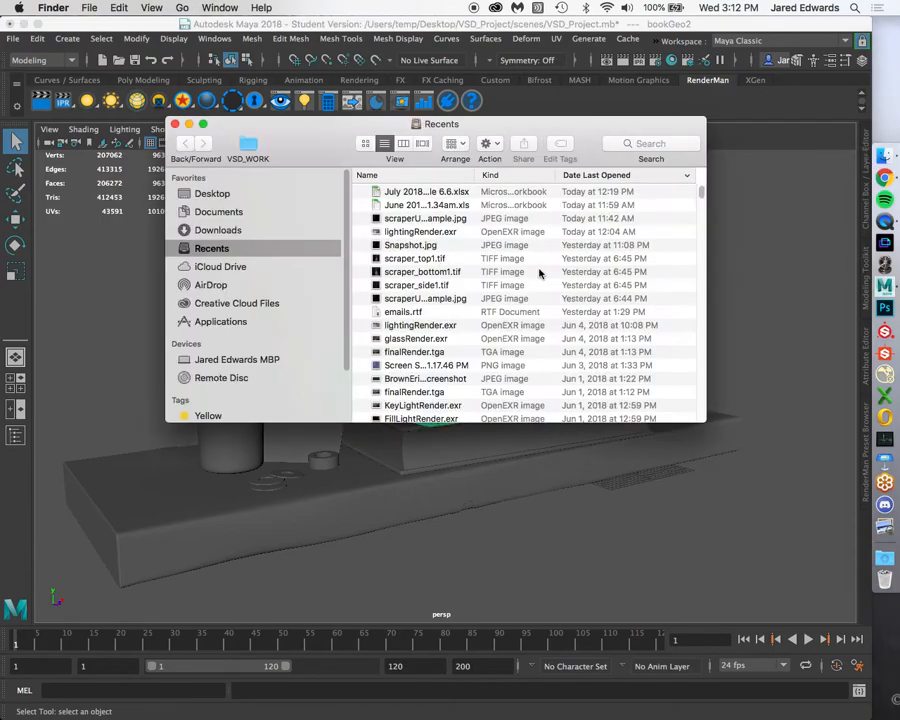
{"action": "left_click", "coordinate": [236, 212]}
{"action": "left_click", "coordinate": [232, 194]}
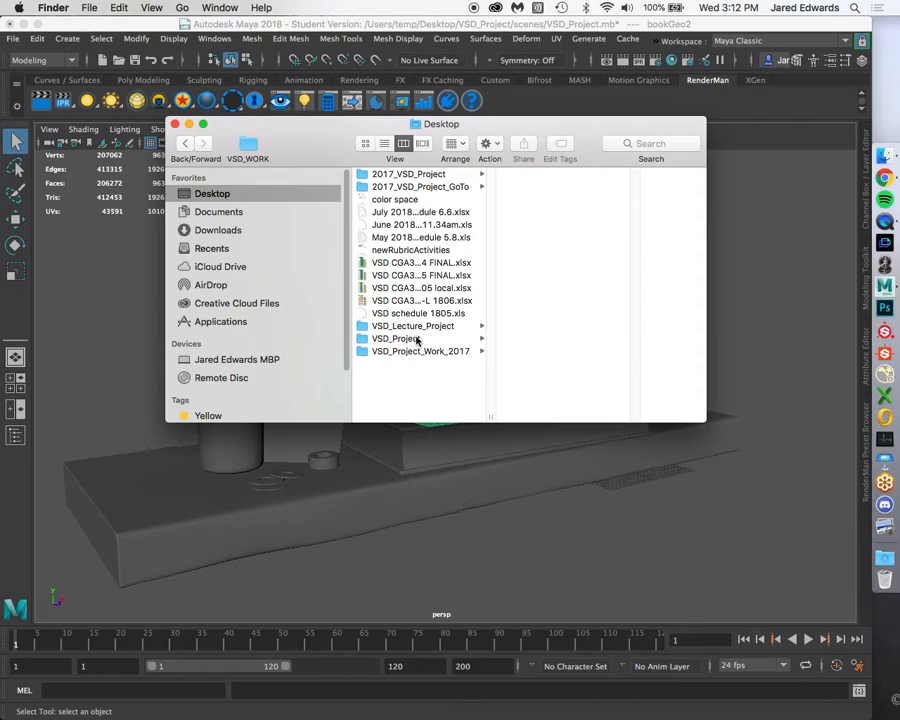
{"action": "left_click", "coordinate": [422, 175]}
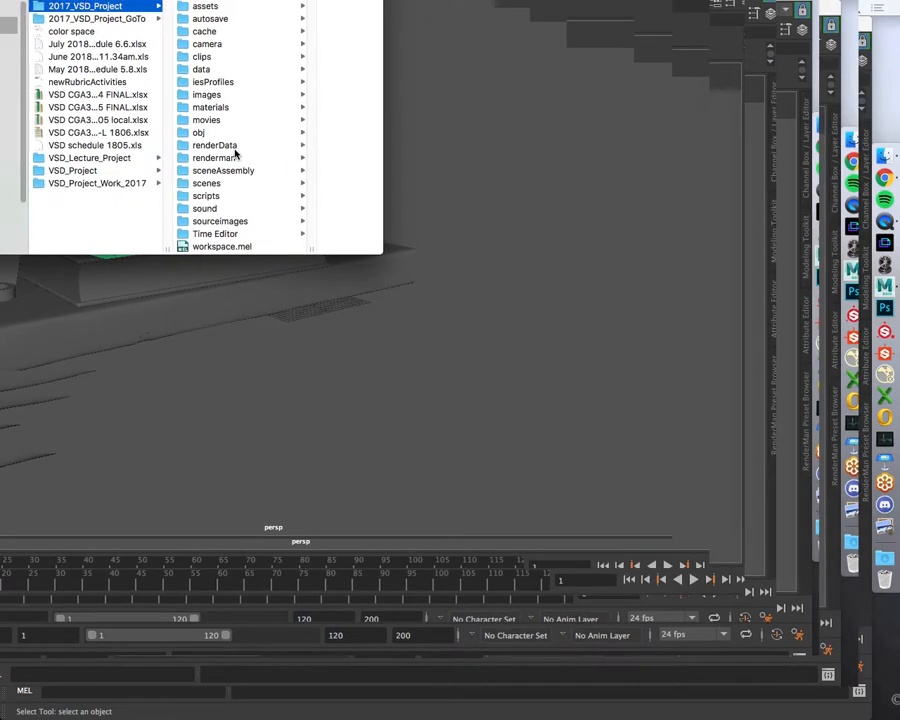
{"action": "left_click", "coordinate": [180, 210]}
{"action": "left_click", "coordinate": [180, 223]}
{"action": "left_click", "coordinate": [181, 235]}
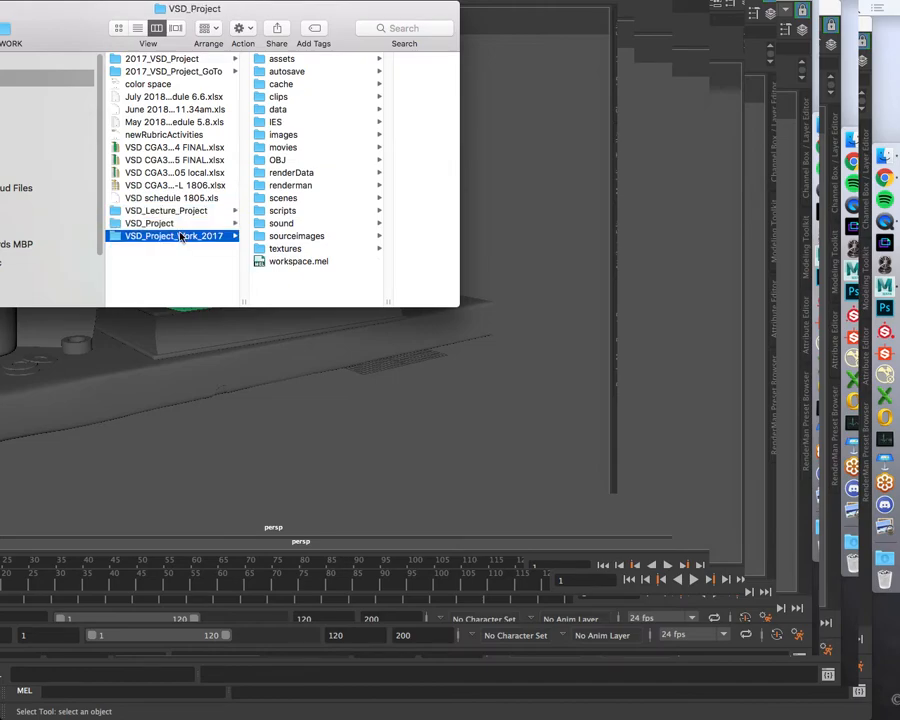
{"action": "left_click", "coordinate": [290, 185]}
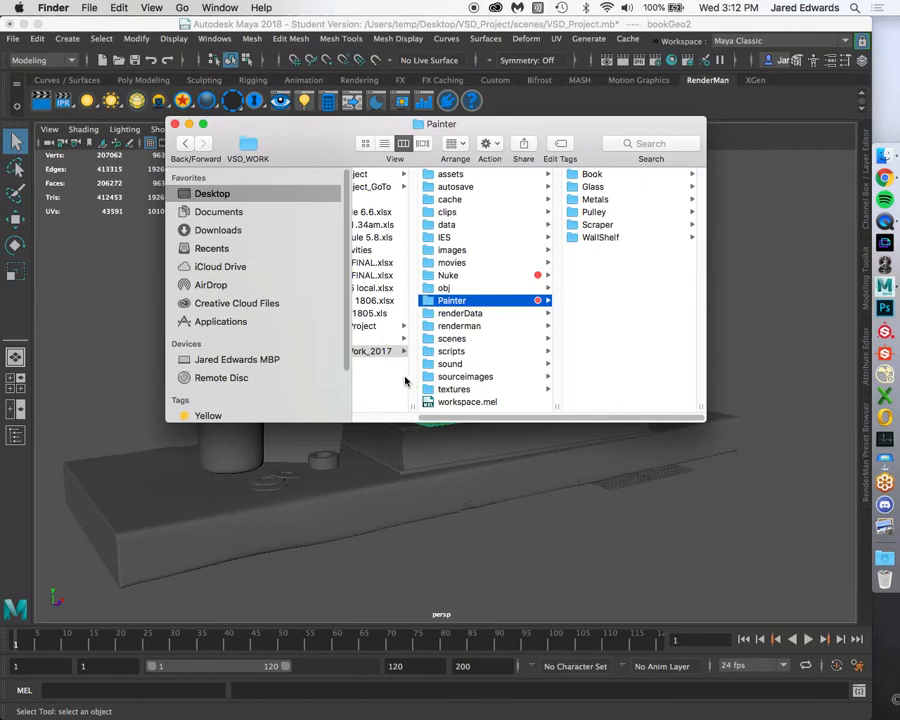
Create a folder named Painter inside the Desktop's VSD_Project folder.
{"action": "left_click", "coordinate": [159, 271]}
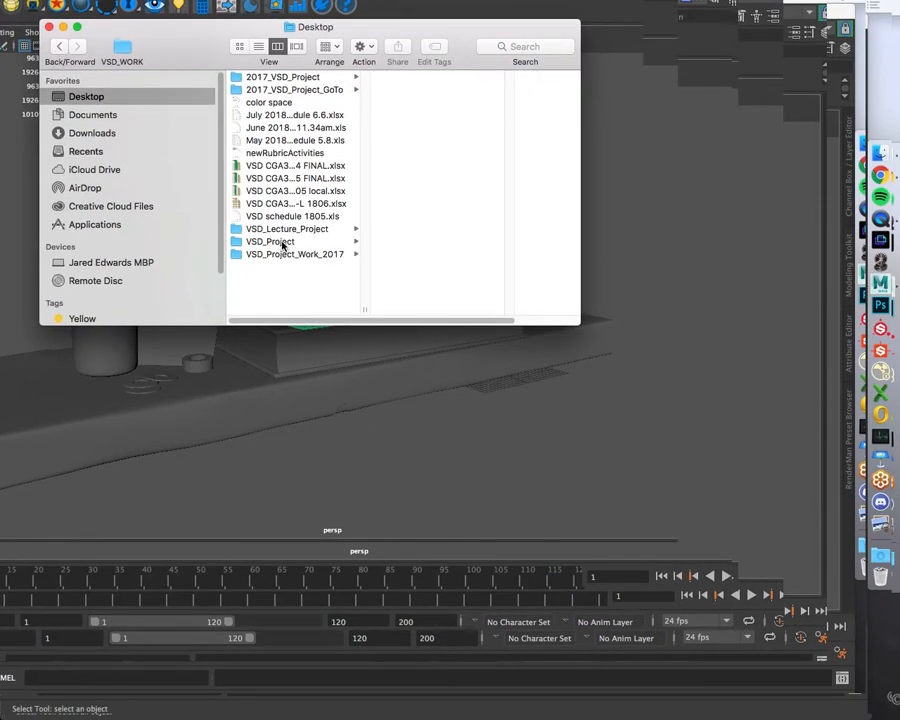
{"action": "left_click", "coordinate": [404, 340]}
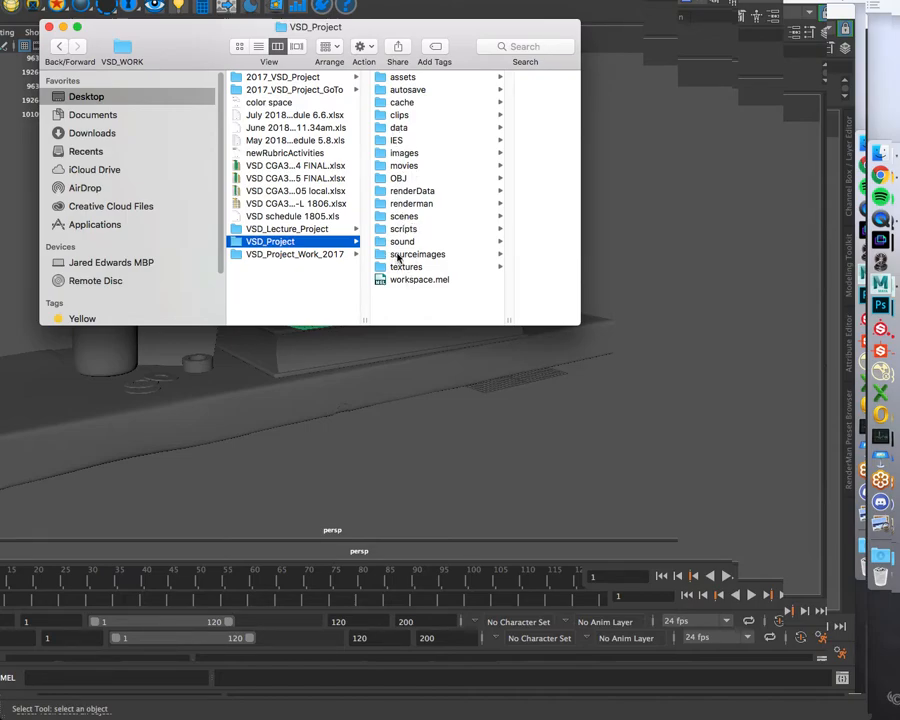
{"action": "left_click", "coordinate": [370, 49]}
{"action": "left_click", "coordinate": [374, 62]}
{"action": "type", "text": "Painter"}
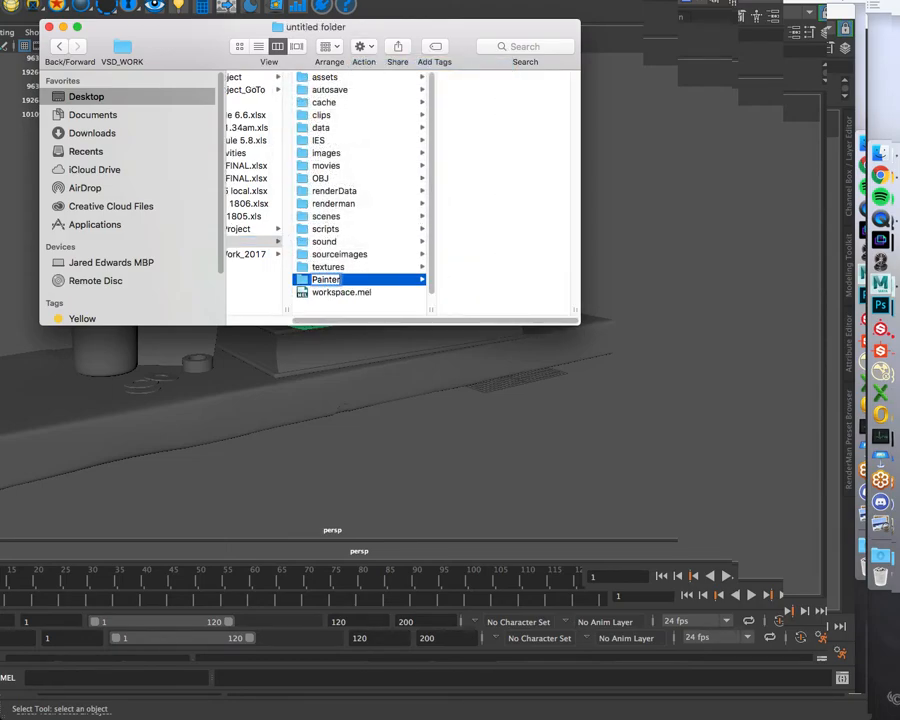
{"action": "key", "text": "Return"}
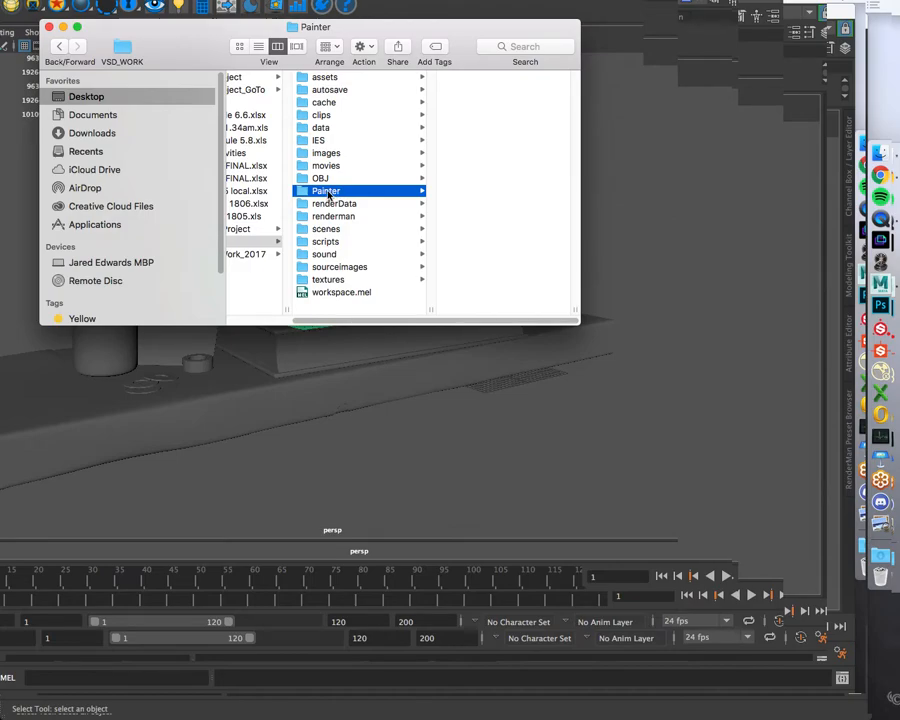
Create a subfolder named Book inside VSD_Project's Painter folder.
{"action": "right_click", "coordinate": [459, 104]}
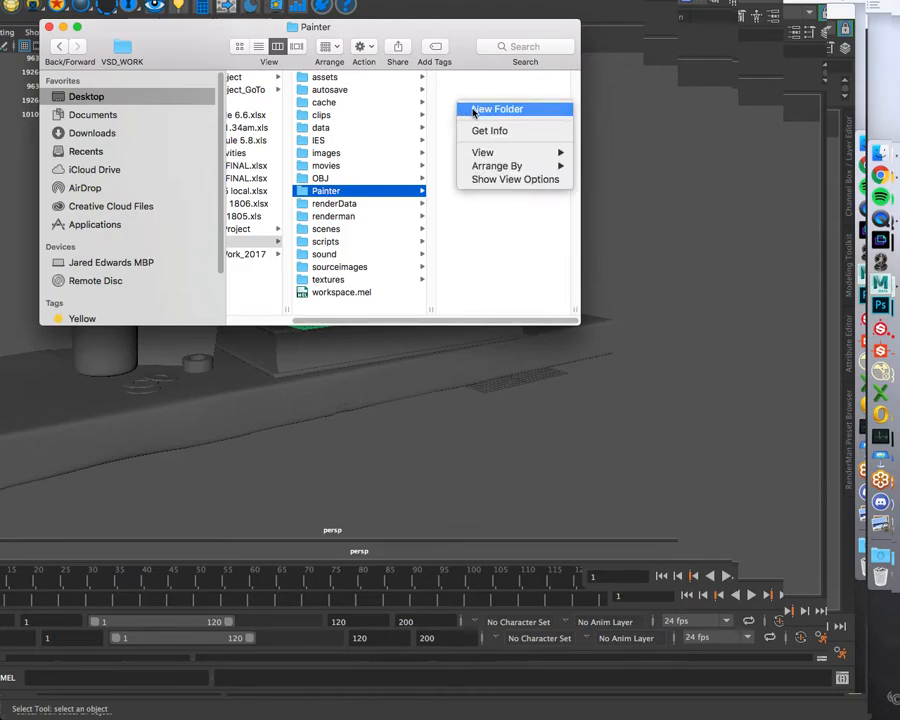
{"action": "left_click", "coordinate": [473, 109]}
{"action": "type", "text": "Book"}
{"action": "key", "text": "Return"}
{"action": "left_click", "coordinate": [394, 197]}
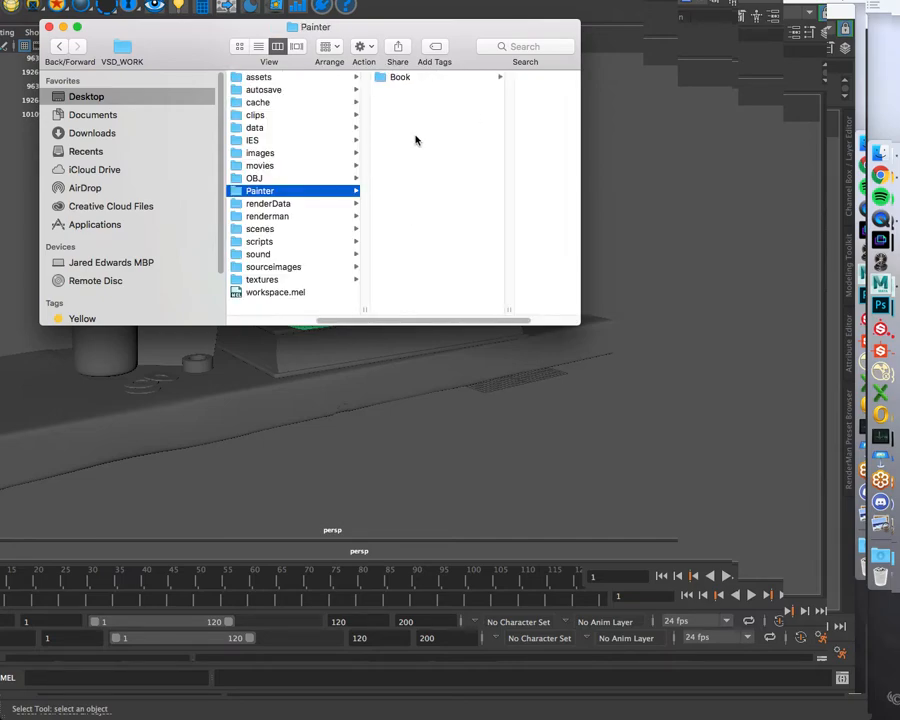
Review the VSD_Project folder hierarchy from Painter down to Book and close the Finder window.
{"action": "right_click", "coordinate": [392, 106]}
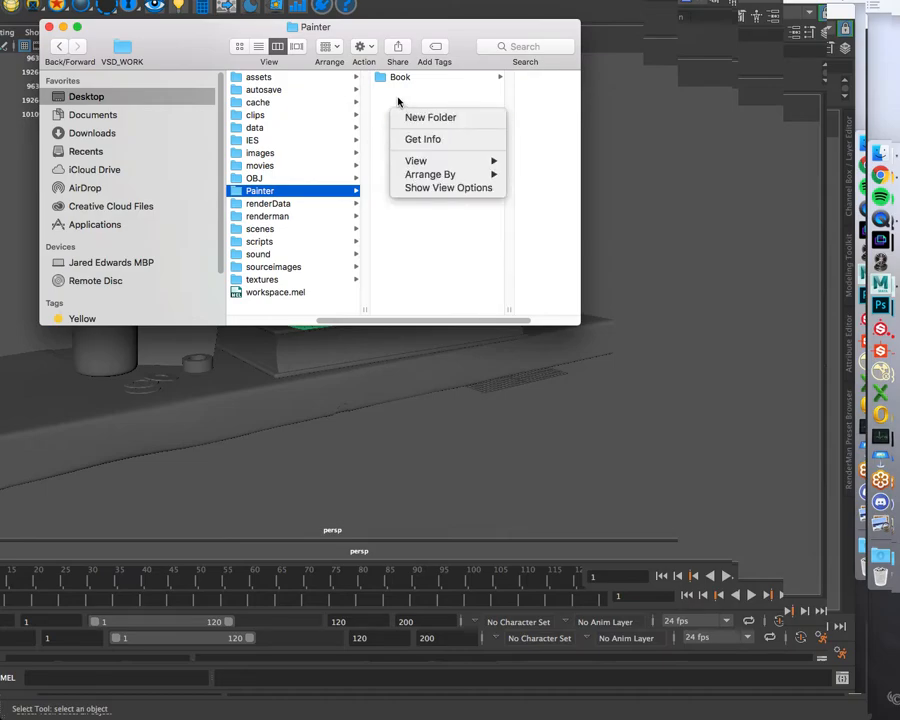
{"action": "left_click", "coordinate": [398, 102]}
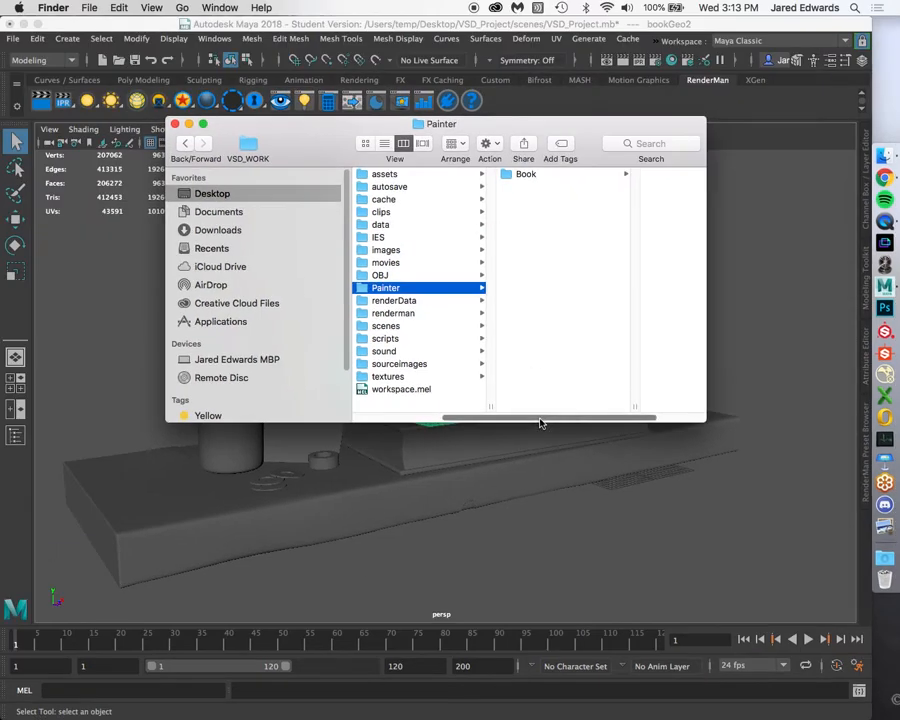
{"action": "left_click_drag", "start_coordinate": [414, 322], "coordinate": [337, 323]}
{"action": "left_click_drag", "start_coordinate": [463, 422], "coordinate": [440, 421]}
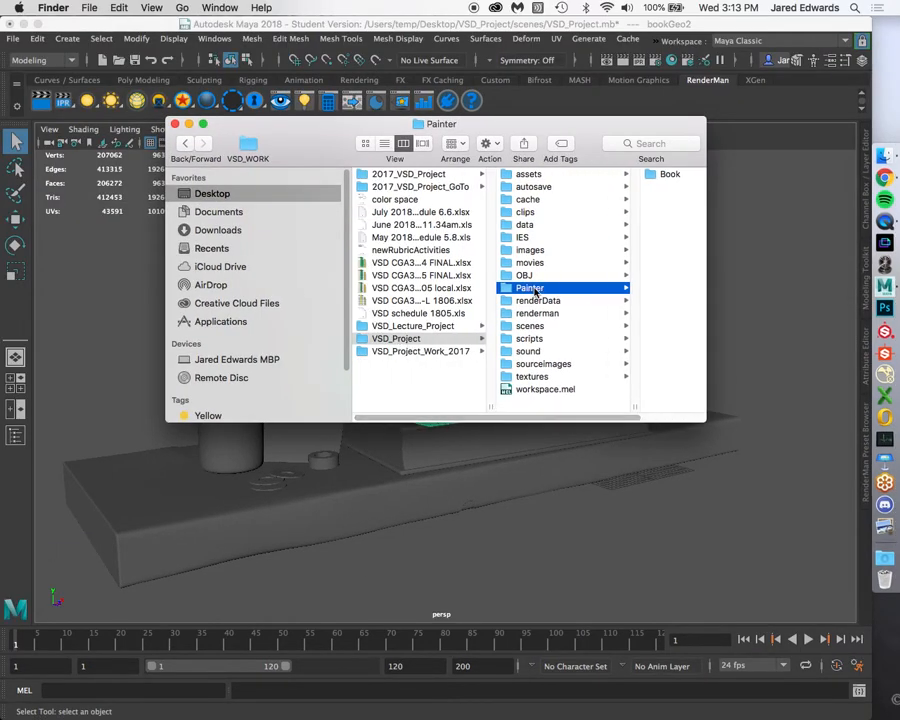
{"action": "left_click", "coordinate": [670, 175]}
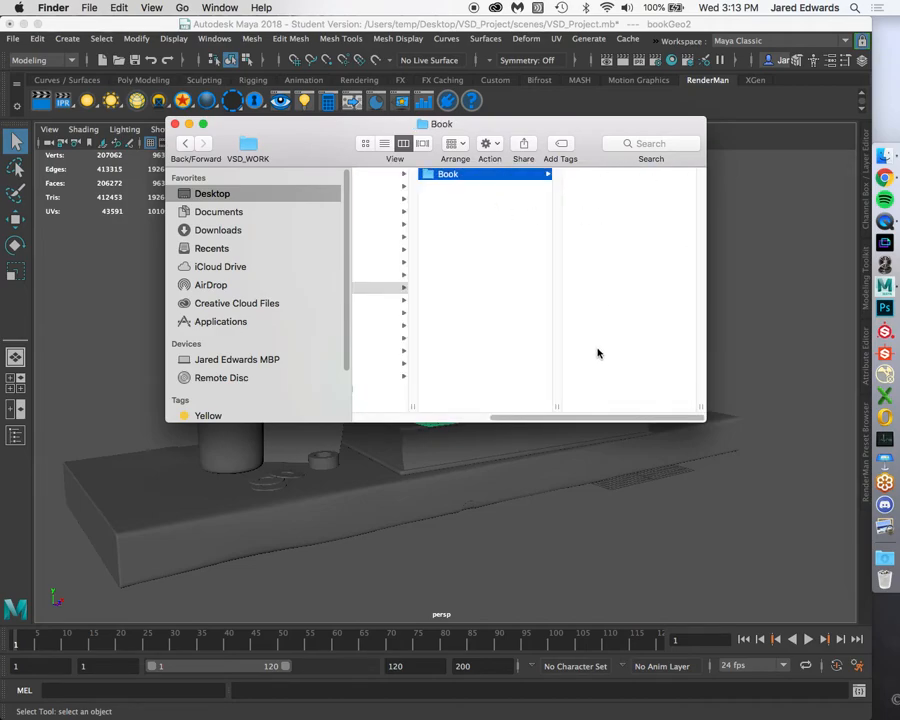
{"action": "left_click_drag", "start_coordinate": [580, 412], "coordinate": [506, 410]}
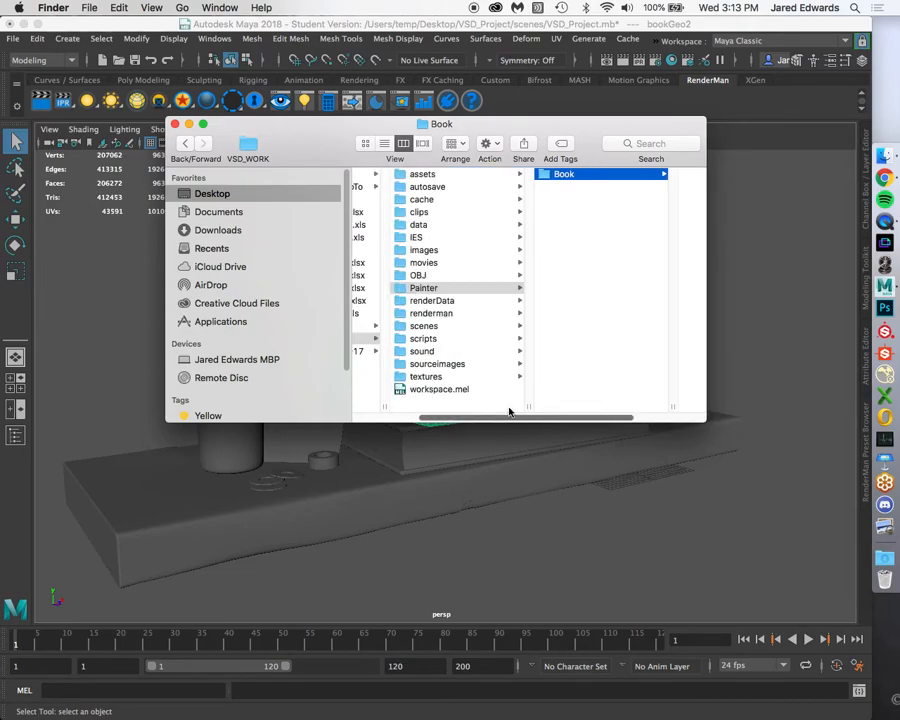
{"action": "left_click", "coordinate": [176, 126]}
{"action": "left_click", "coordinate": [514, 516]}
{"action": "left_click", "coordinate": [538, 375]}
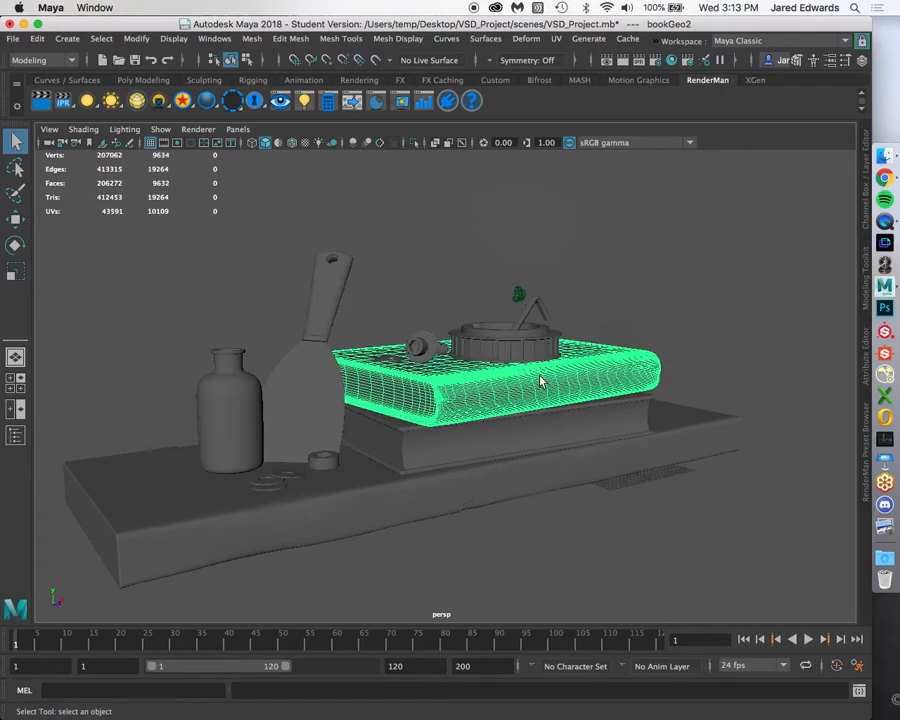
{"action": "left_click", "coordinate": [14, 38]}
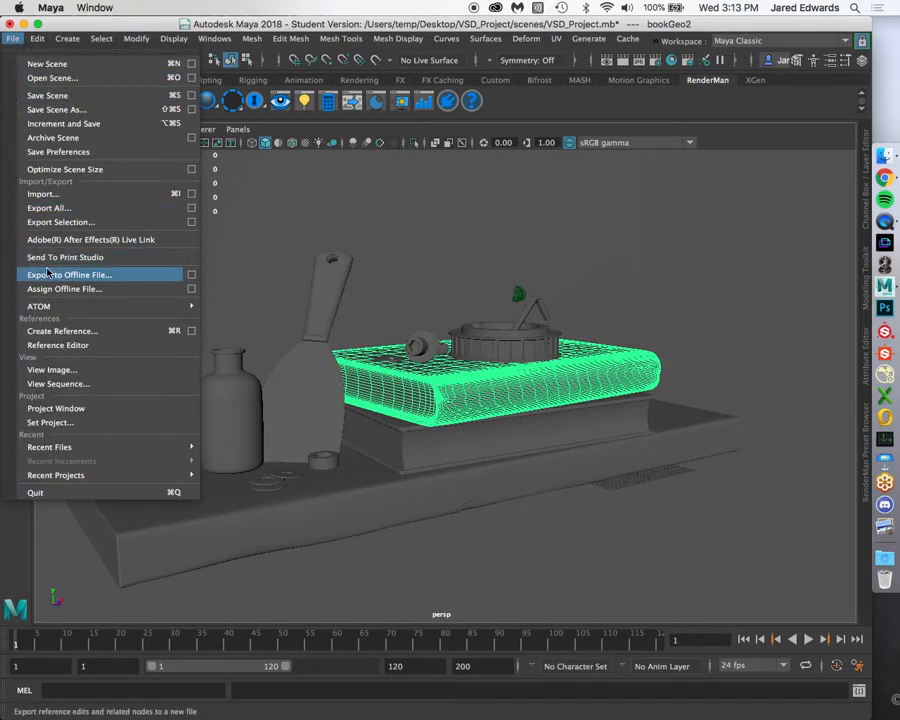
{"action": "left_click", "coordinate": [72, 222]}
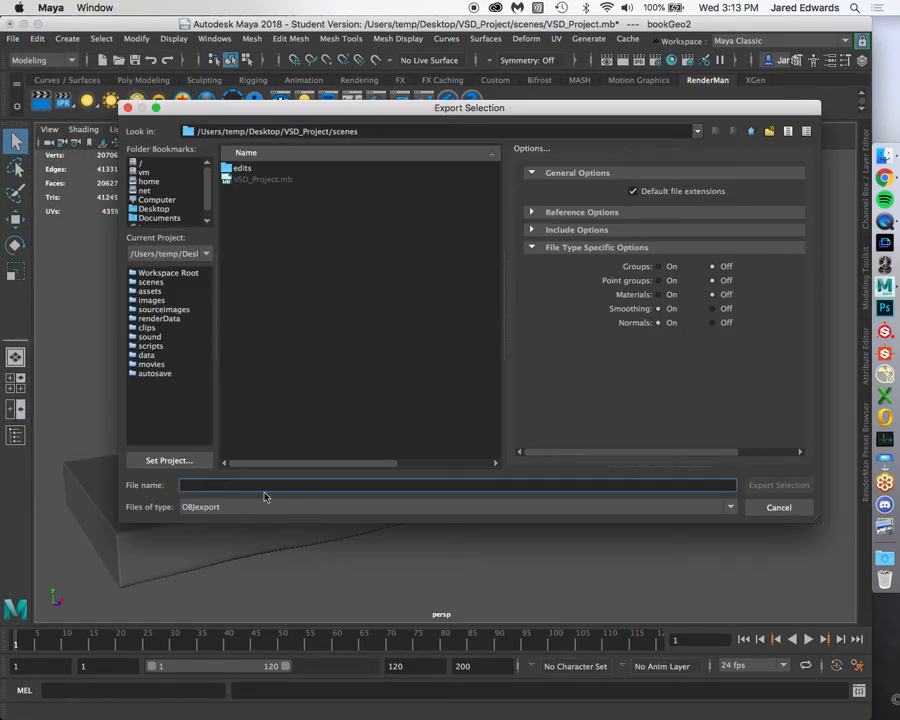
{"action": "left_click", "coordinate": [265, 506]}
{"action": "left_click", "coordinate": [266, 593]}
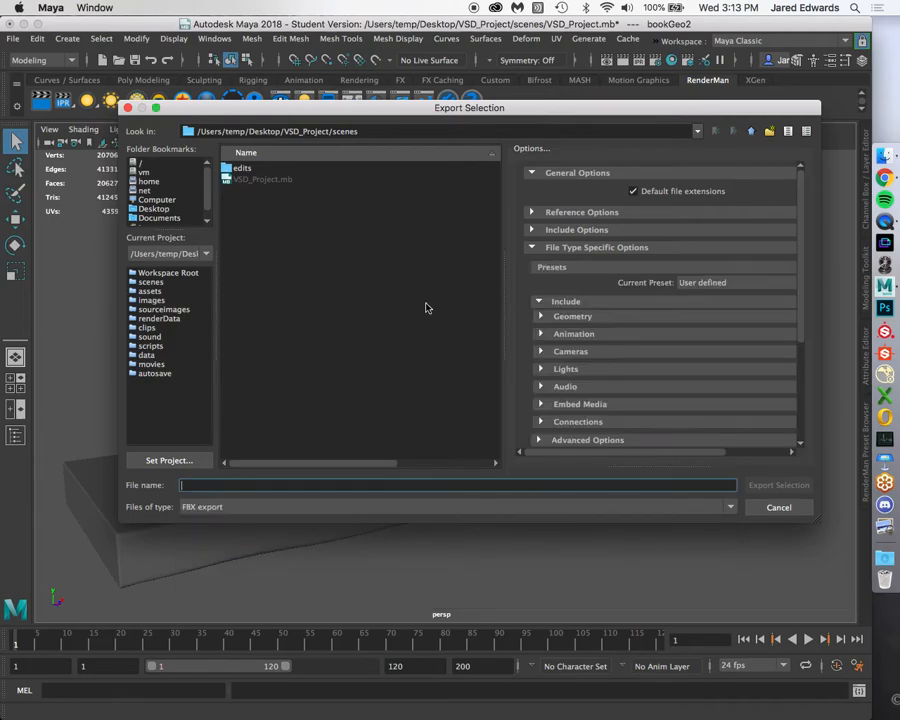
{"action": "left_click", "coordinate": [194, 210]}
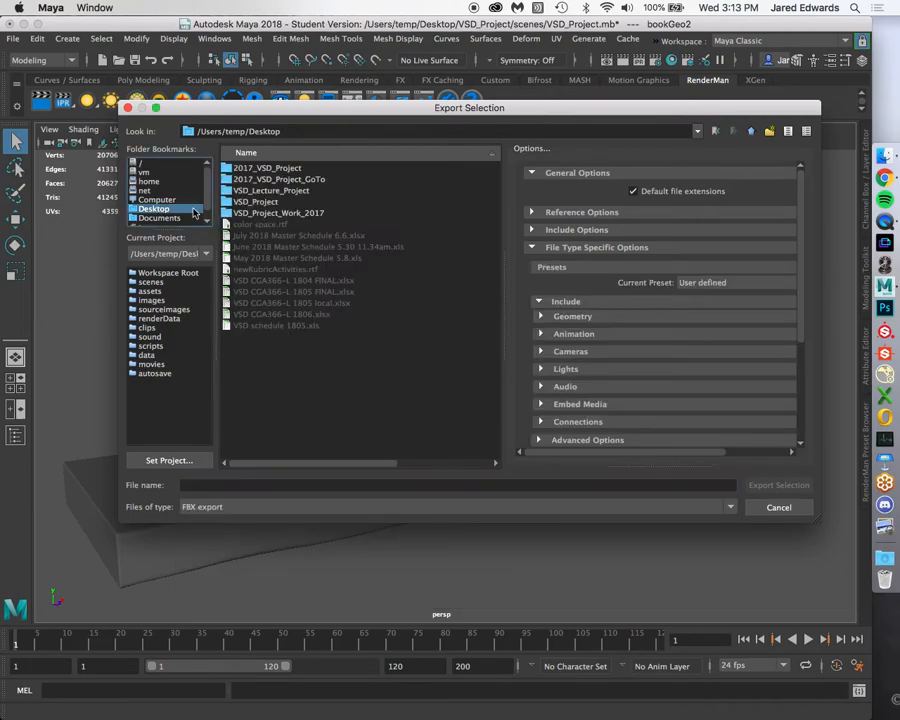
{"action": "left_click", "coordinate": [790, 505]}
Switch to Finder and create a folder named Painter inside the Desktop's VSD_Lecture_Project folder.
{"action": "left_click", "coordinate": [884, 155]}
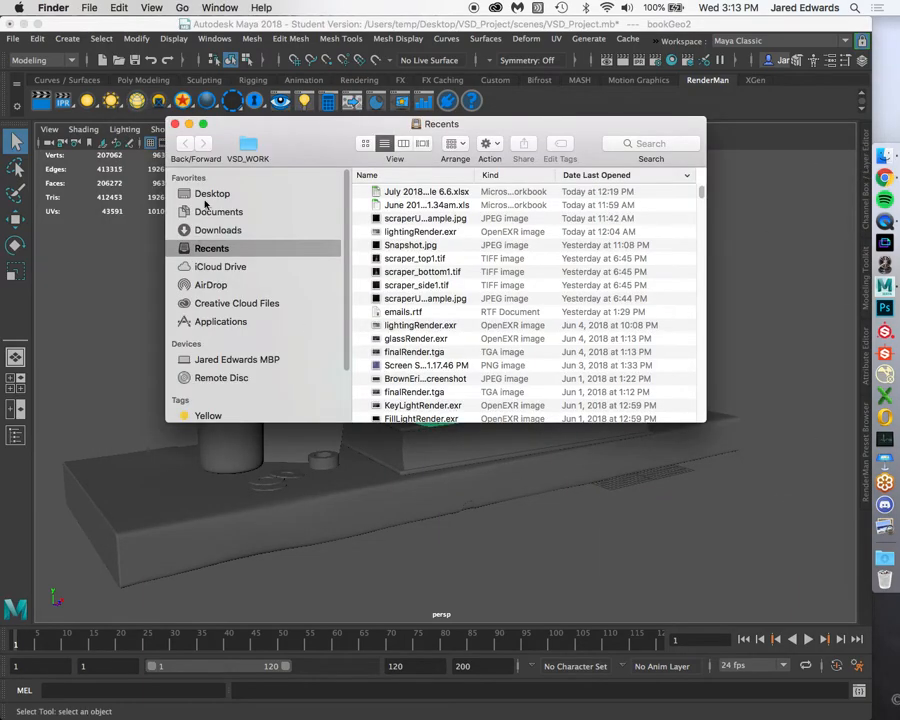
{"action": "left_click", "coordinate": [205, 195]}
{"action": "left_click", "coordinate": [405, 334]}
{"action": "key", "text": "super+3"}
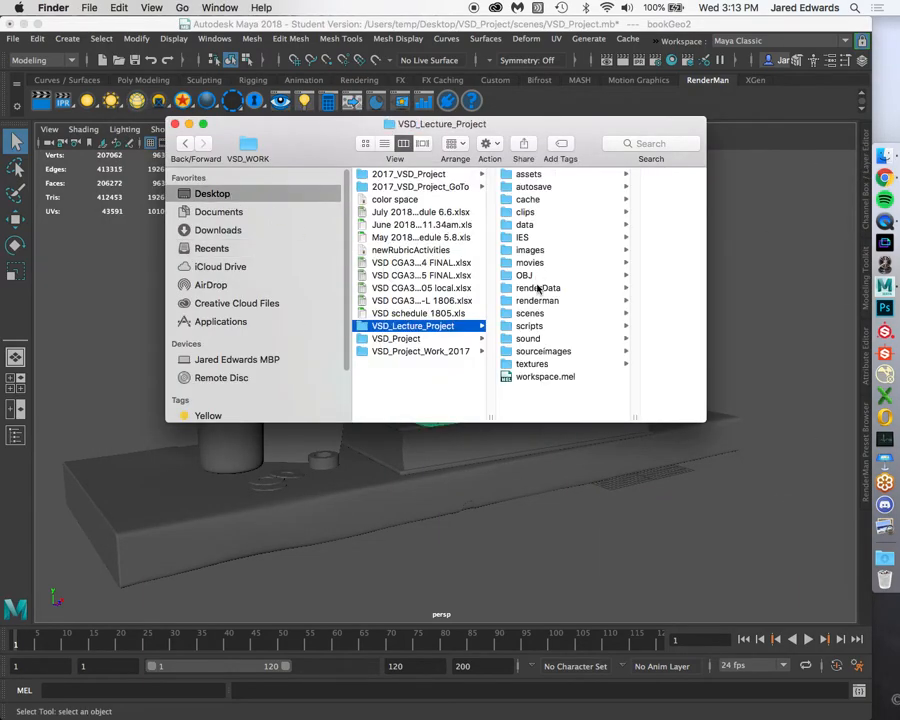
{"action": "right_click", "coordinate": [531, 402]}
{"action": "left_click", "coordinate": [553, 406]}
{"action": "type", "text": "Pairnter"}
{"action": "key", "text": "Return"}
Create a subfolder named Book inside VSD_Lecture_Project's Painter folder.
{"action": "right_click", "coordinate": [612, 252]}
{"action": "left_click", "coordinate": [620, 257]}
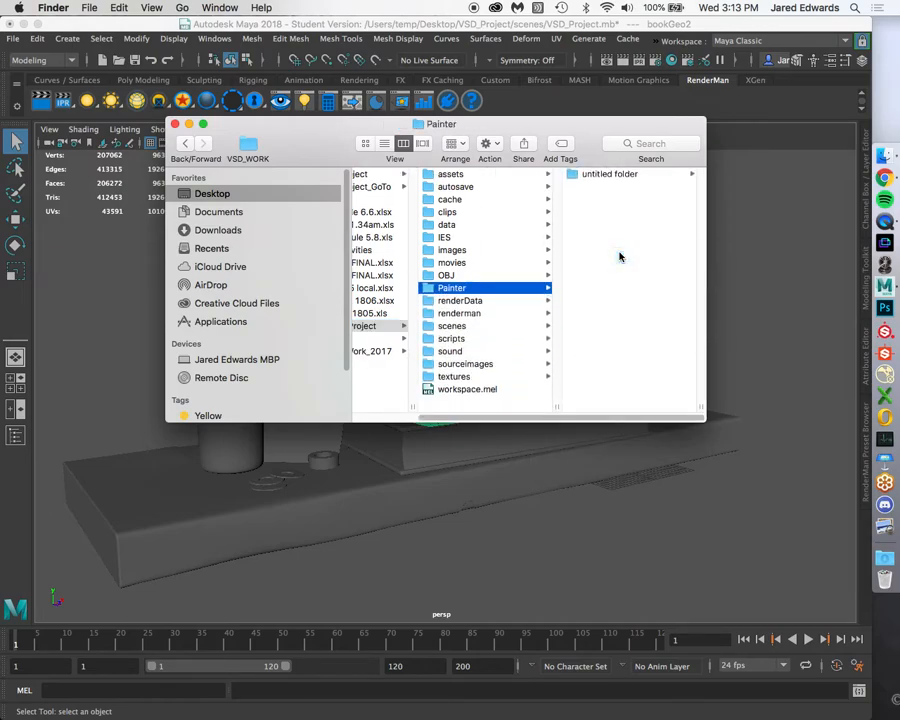
{"action": "type", "text": "Book"}
{"action": "key", "text": "Return"}
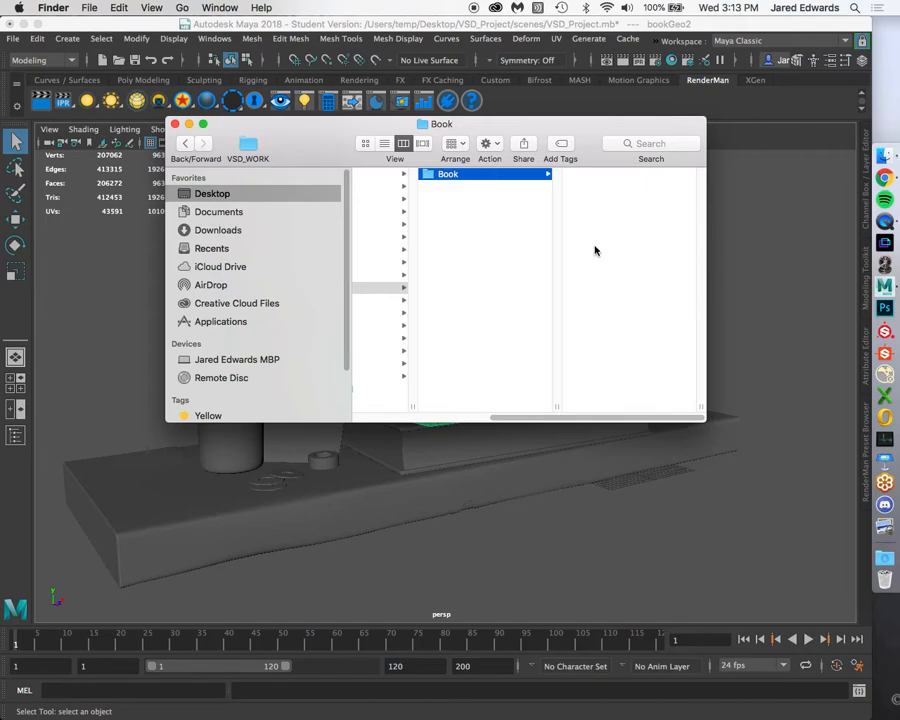
{"action": "left_click", "coordinate": [478, 287]}
{"action": "left_click", "coordinate": [560, 174]}
Switch to Maya and start exporting the selected upper book, choosing Desktop/VSD_Lecture_Project/Painter/Book as the destination folder.
{"action": "left_click", "coordinate": [53, 19]}
{"action": "left_click", "coordinate": [13, 38]}
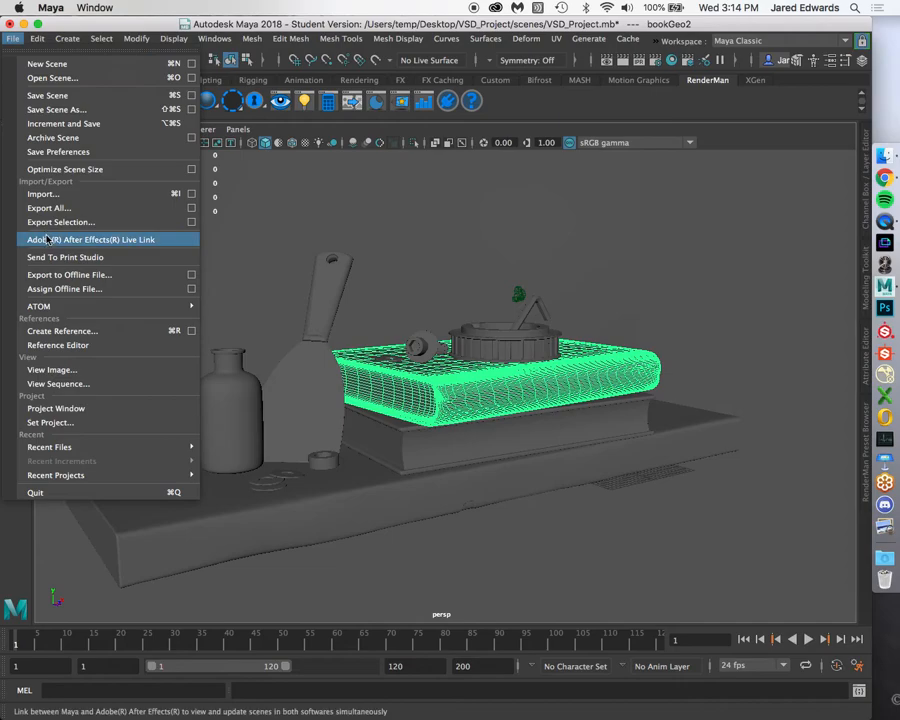
{"action": "left_click", "coordinate": [60, 221]}
{"action": "left_click", "coordinate": [153, 208]}
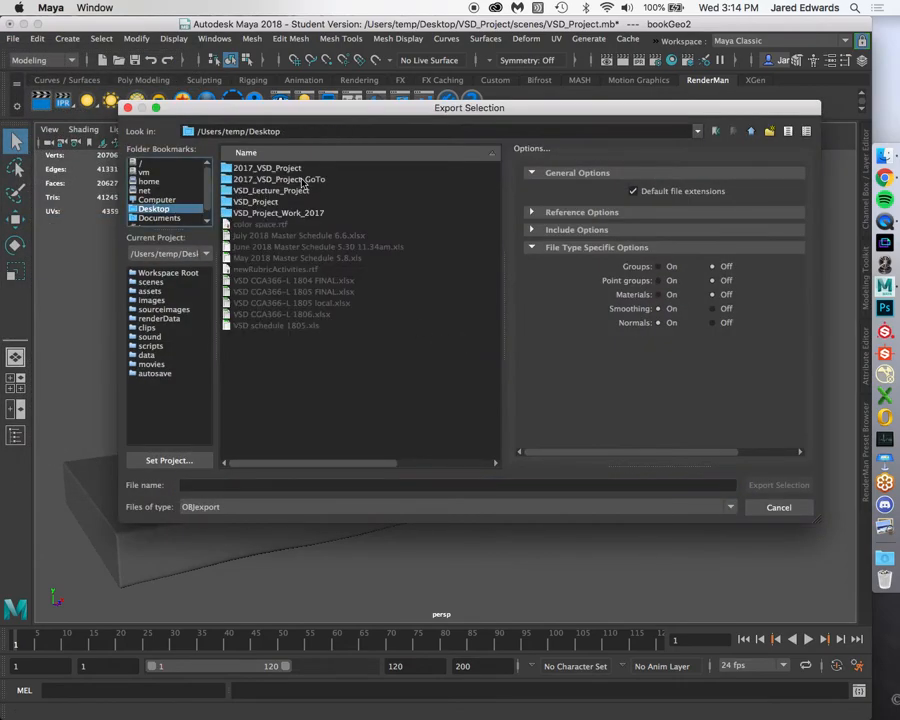
{"action": "left_click", "coordinate": [280, 192]}
{"action": "double_click", "coordinate": [280, 193]}
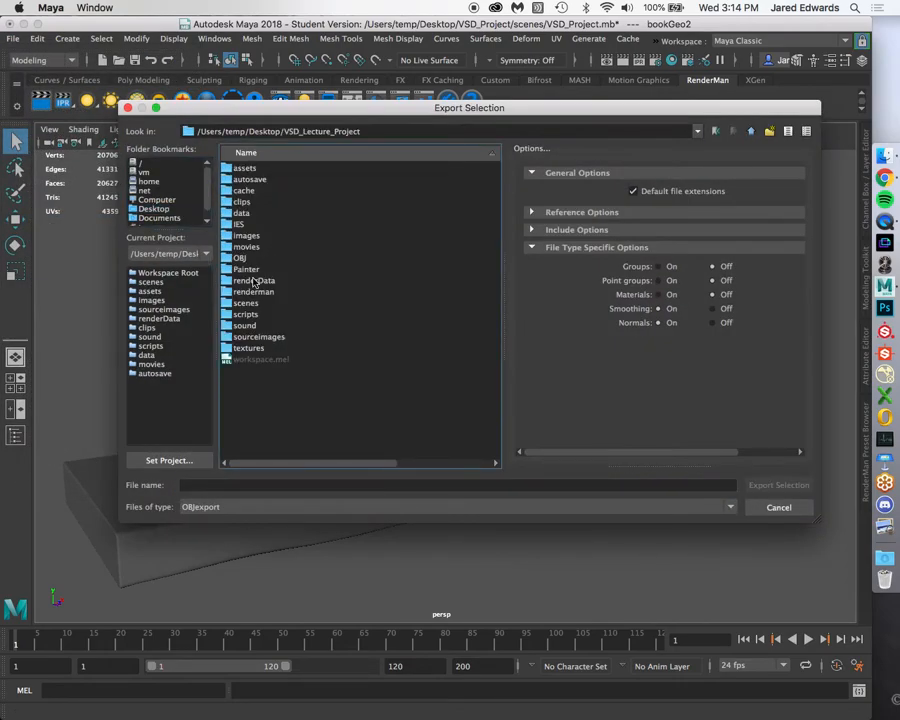
{"action": "double_click", "coordinate": [255, 279]}
{"action": "double_click", "coordinate": [243, 168]}
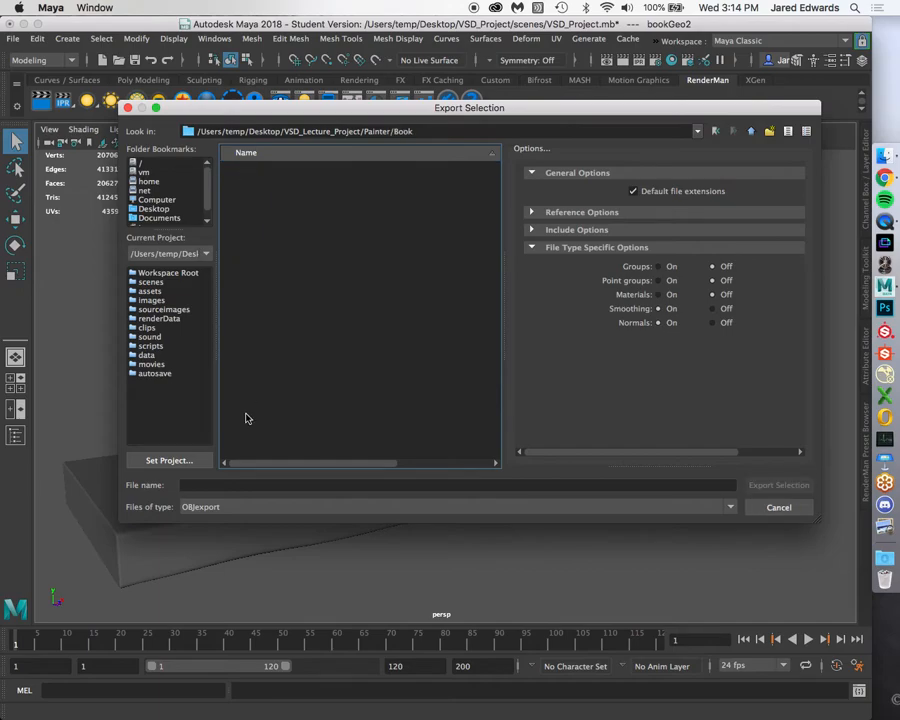
Export the selected book as an FBX file named book, dismiss the Warnings and Errors window, and clear the selection.
{"action": "left_click", "coordinate": [205, 507]}
{"action": "left_click", "coordinate": [205, 593]}
{"action": "left_click", "coordinate": [212, 486]}
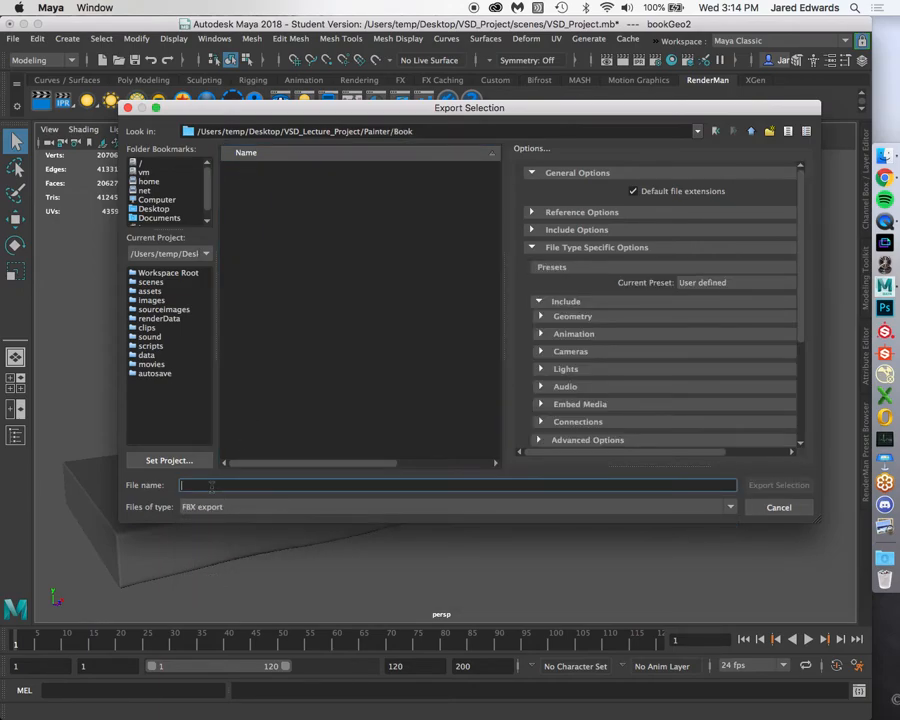
{"action": "type", "text": "book"}
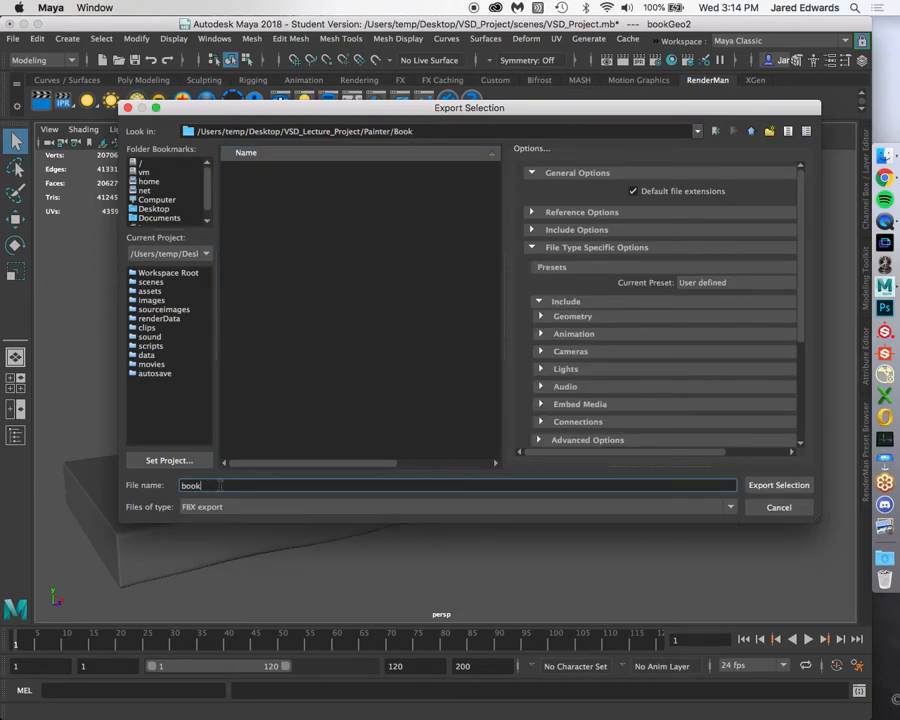
{"action": "scroll", "coordinate": [727, 395], "scroll_direction": "down", "scroll_amount": 5}
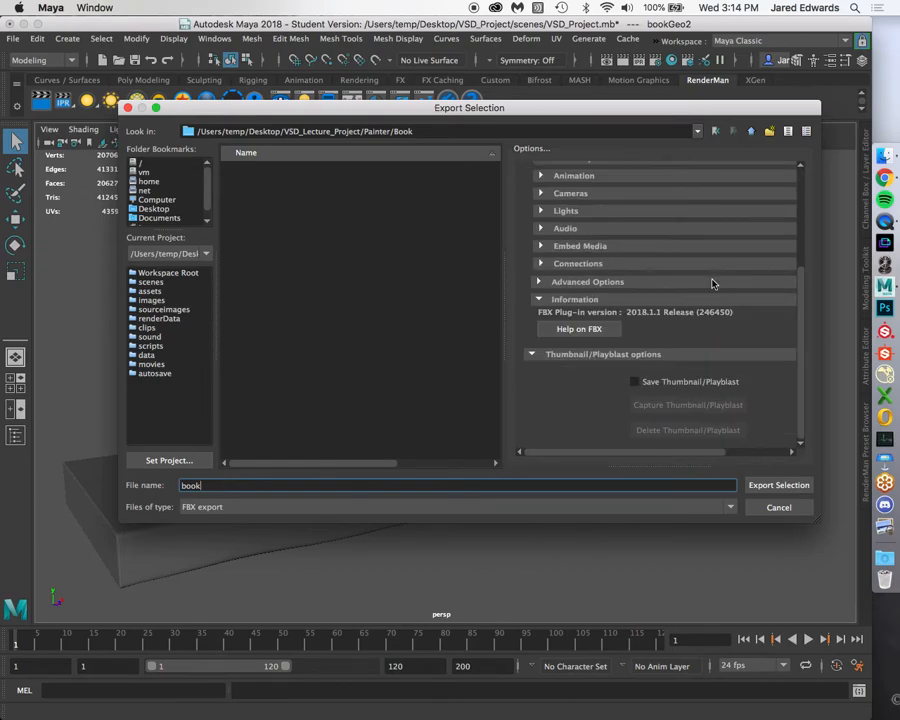
{"action": "scroll", "coordinate": [642, 395], "scroll_direction": "up", "scroll_amount": 5}
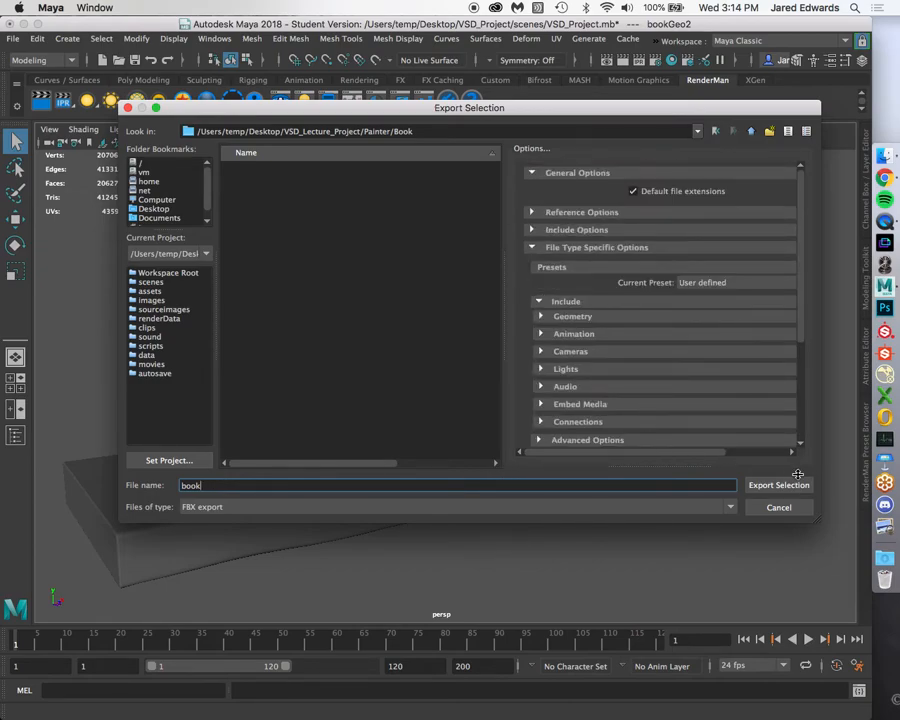
{"action": "left_click", "coordinate": [780, 485]}
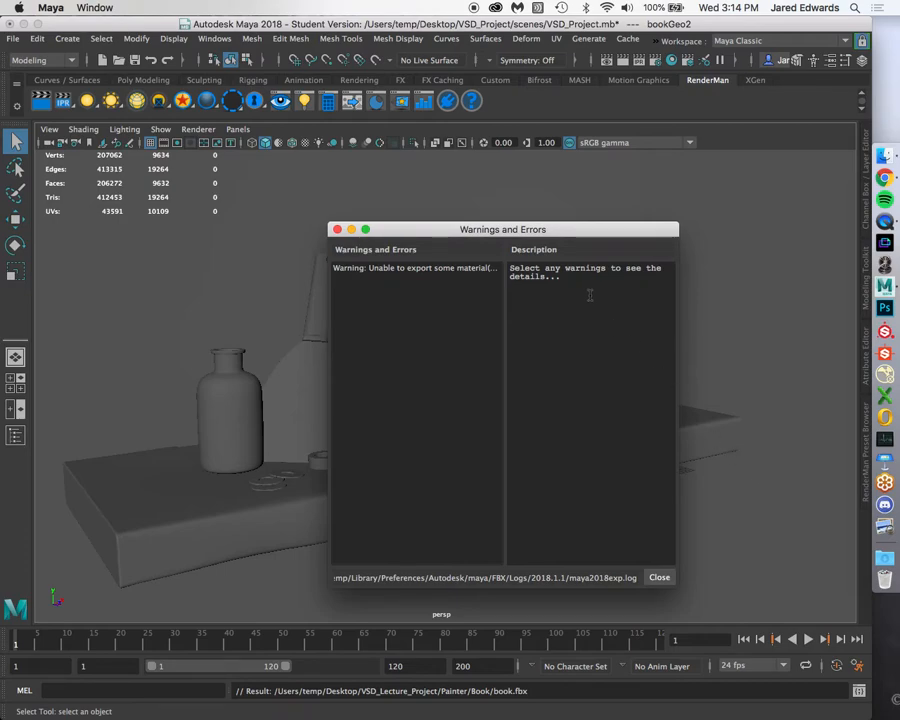
{"action": "left_click", "coordinate": [337, 230]}
{"action": "left_click", "coordinate": [656, 529]}
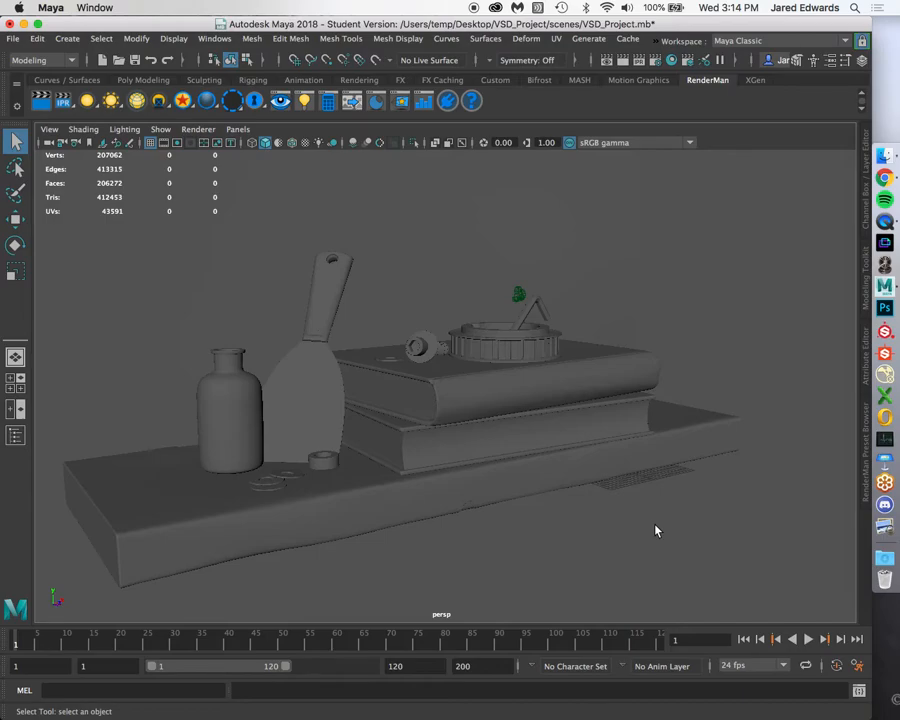
Quit Maya and switch to Substance Painter.
{"action": "key", "text": "super+q"}
{"action": "left_click", "coordinate": [443, 373]}
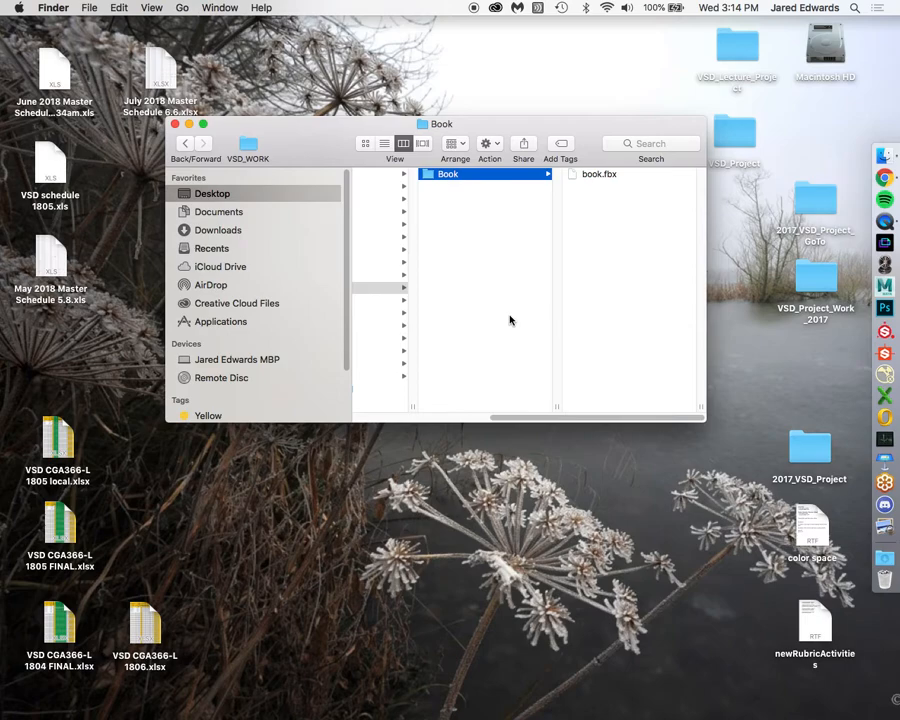
{"action": "left_click", "coordinate": [884, 331]}
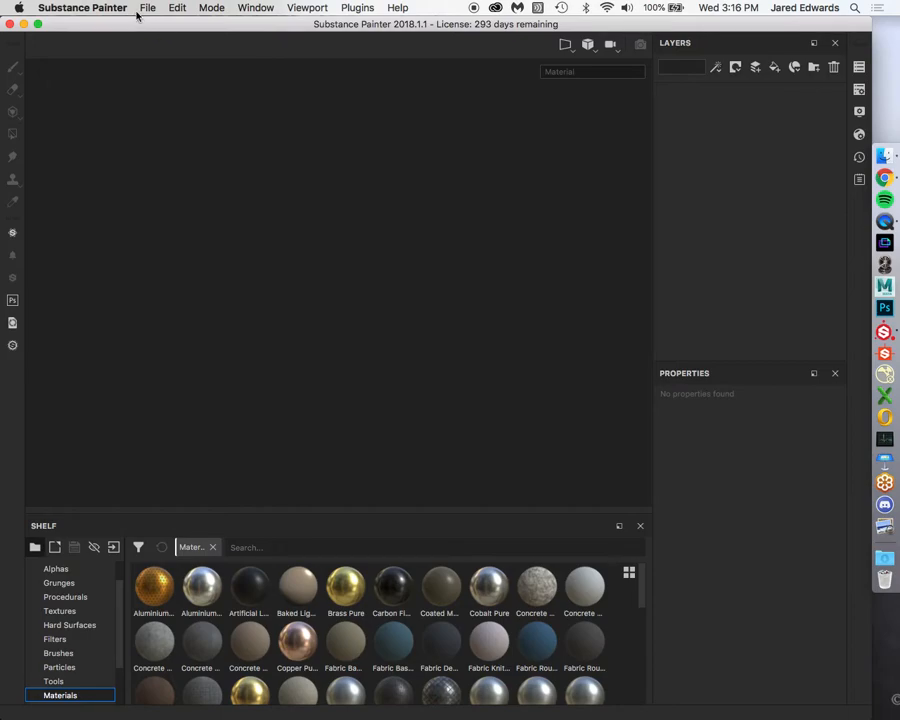
Cycle through the 3D-only and 2D-only viewport layouts and end in the split 3D/2D layout.
{"action": "key", "text": "F1"}
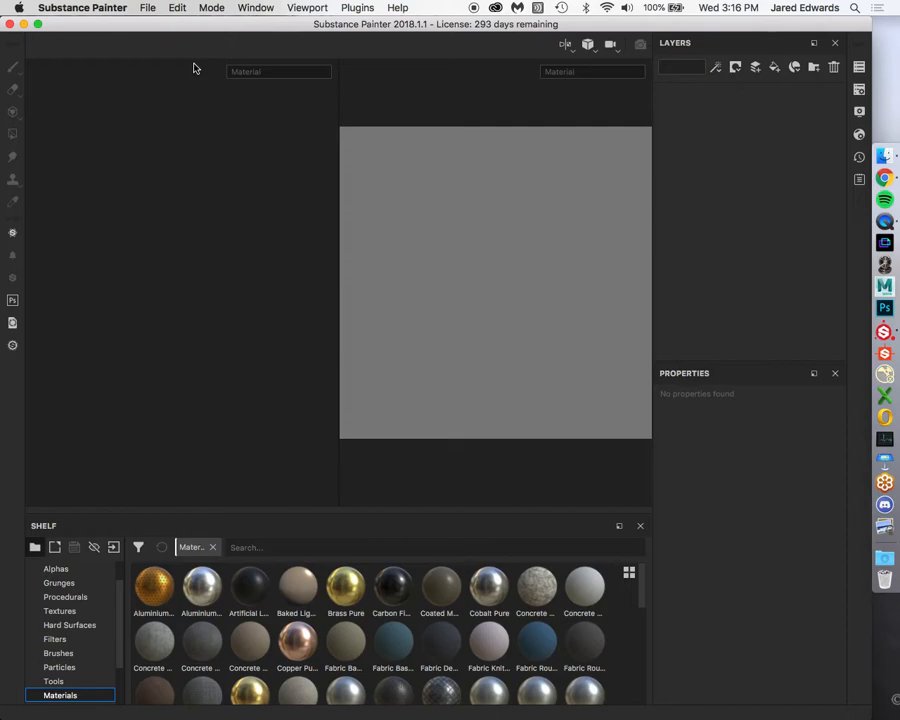
{"action": "key", "text": "F2"}
{"action": "key", "text": "F3"}
{"action": "key", "text": "F2"}
{"action": "key", "text": "F1"}
{"action": "key", "text": "F3"}
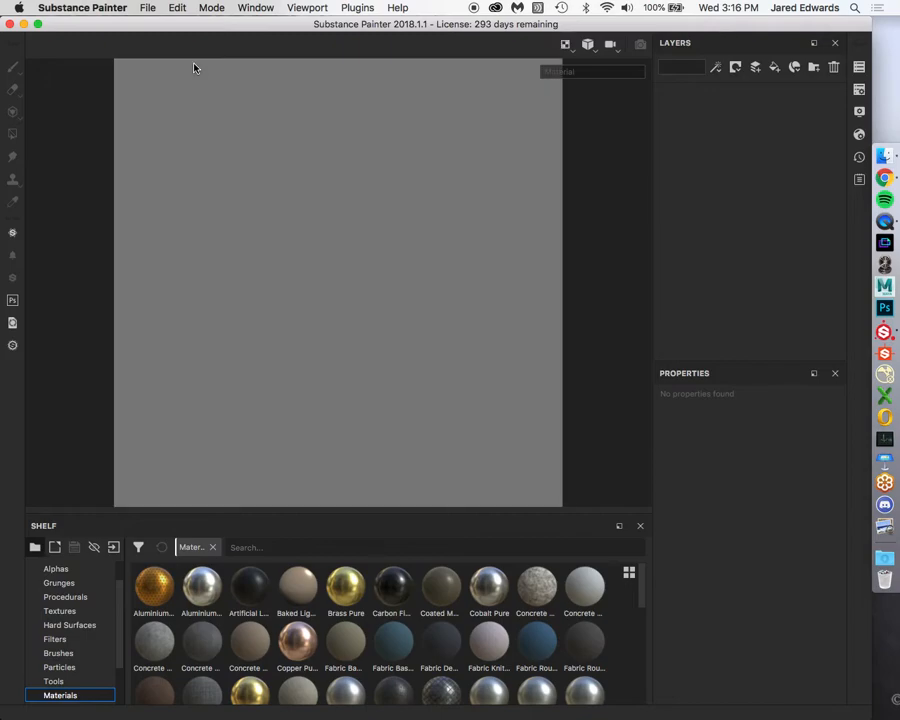
{"action": "key", "text": "F1"}
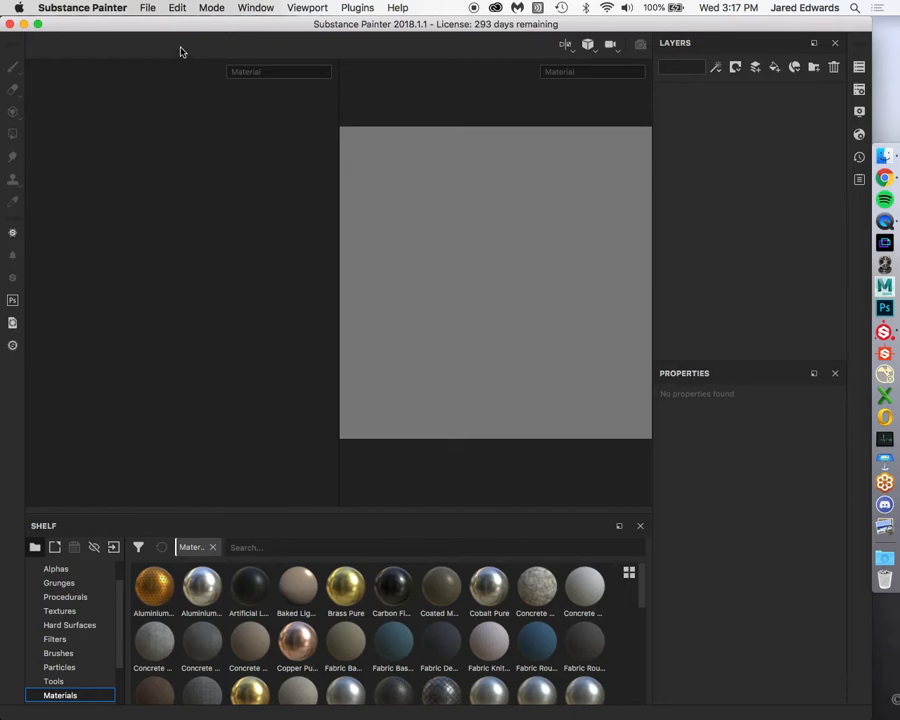
Start a new project based on the PBR - Metallic Roughness (allegorithmic) template.
{"action": "left_click", "coordinate": [148, 7]}
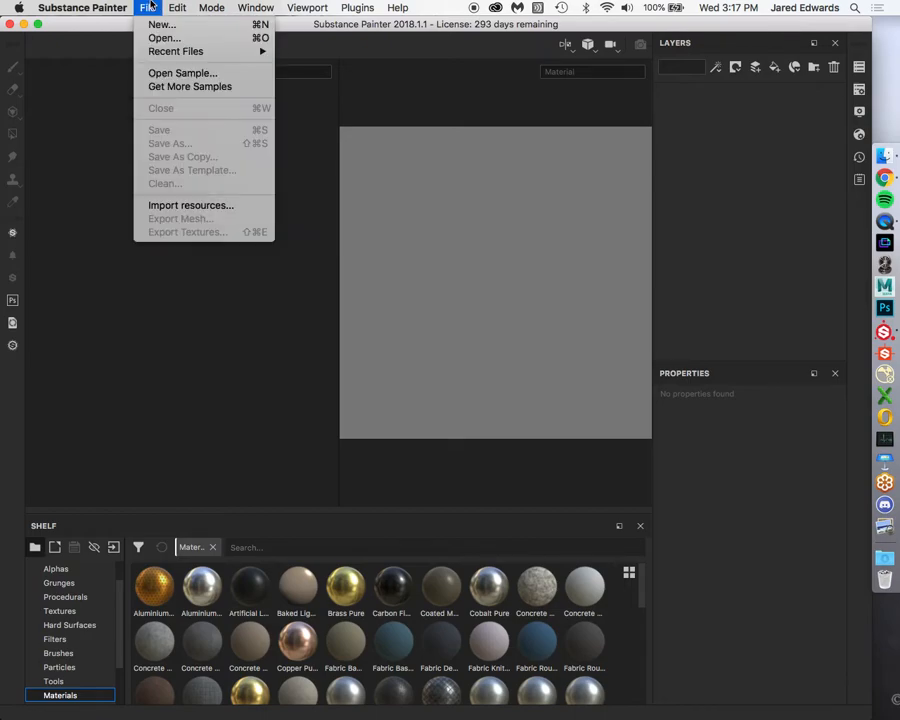
{"action": "left_click", "coordinate": [153, 24]}
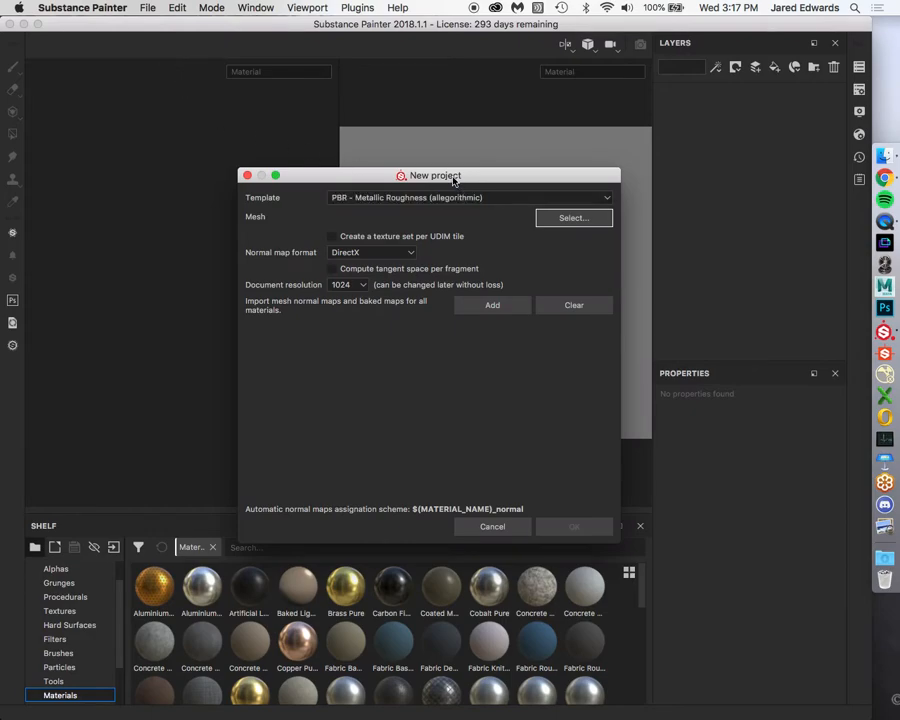
{"action": "mouse_move", "coordinate": [453, 180]}
{"action": "left_mouse_down"}
{"action": "mouse_move", "coordinate": [442, 188]}
{"action": "mouse_move", "coordinate": [344, 172]}
{"action": "mouse_move", "coordinate": [215, 110]}
{"action": "left_mouse_up"}
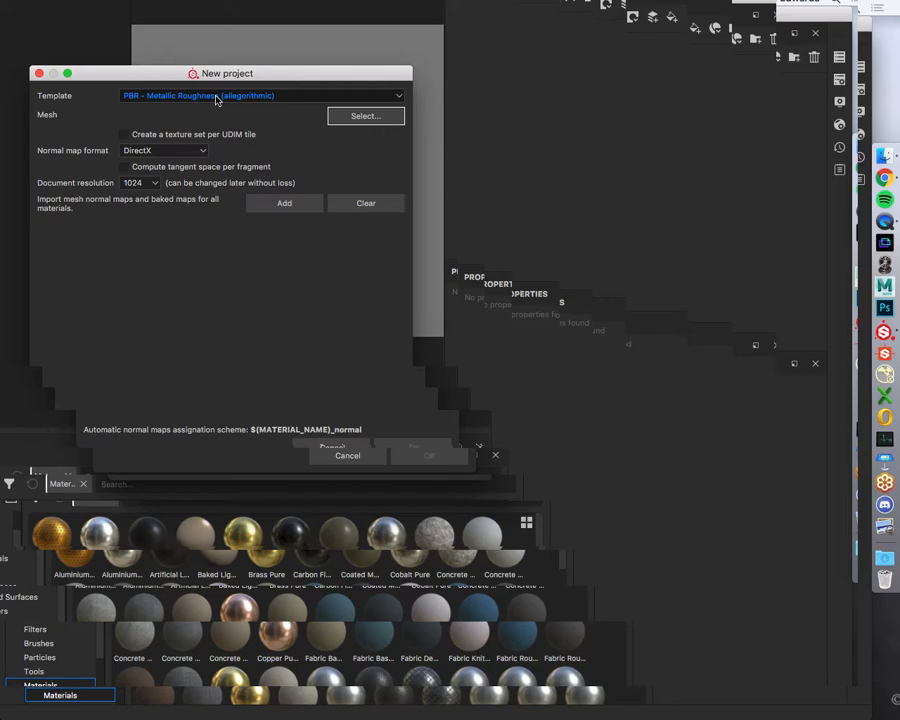
{"action": "left_click", "coordinate": [216, 97]}
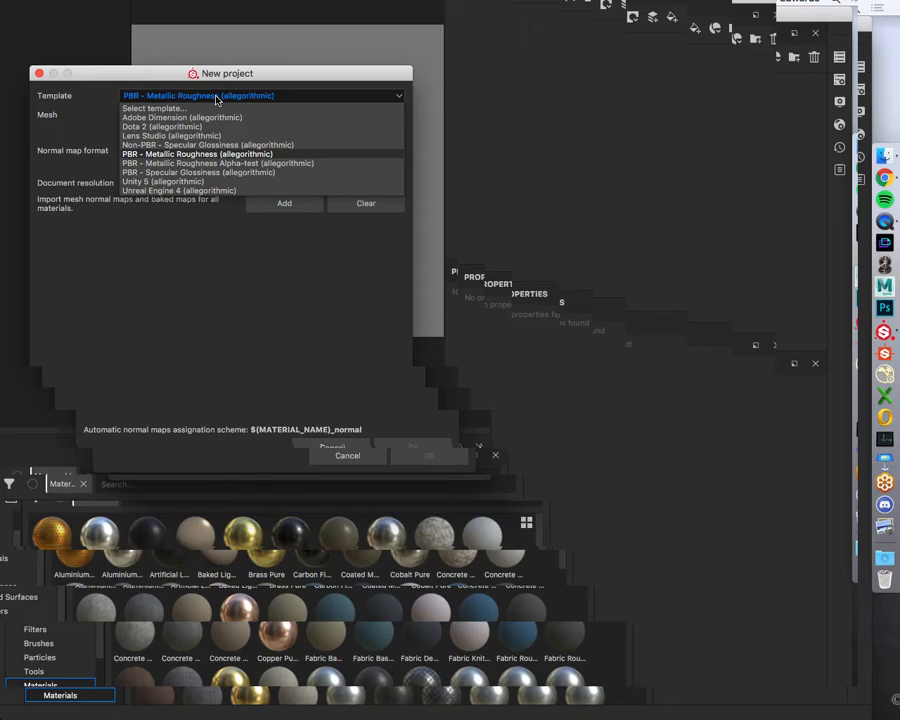
{"action": "left_click", "coordinate": [205, 157]}
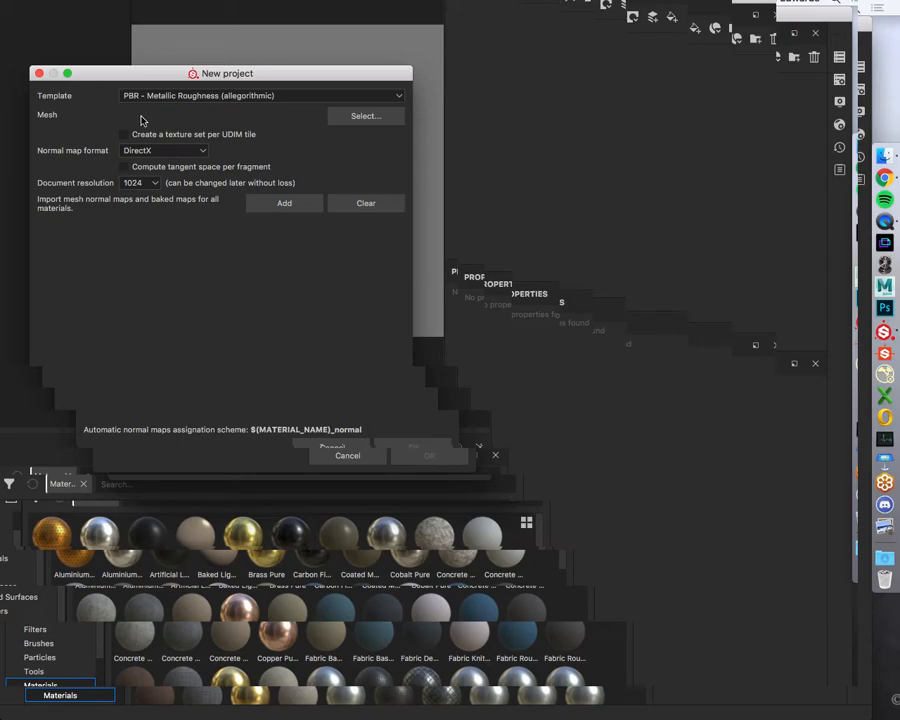
Load book.fbx from Desktop/VSD_Lecture_Project/Painter/Book as the new project's mesh.
{"action": "left_click", "coordinate": [367, 119]}
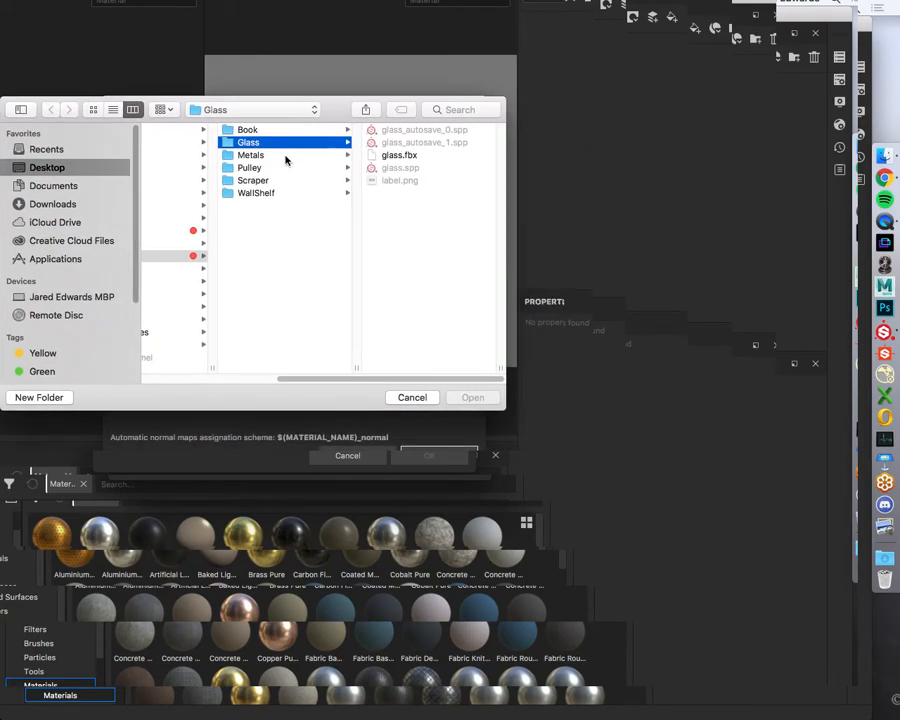
{"action": "left_click", "coordinate": [176, 256]}
{"action": "left_click", "coordinate": [61, 172]}
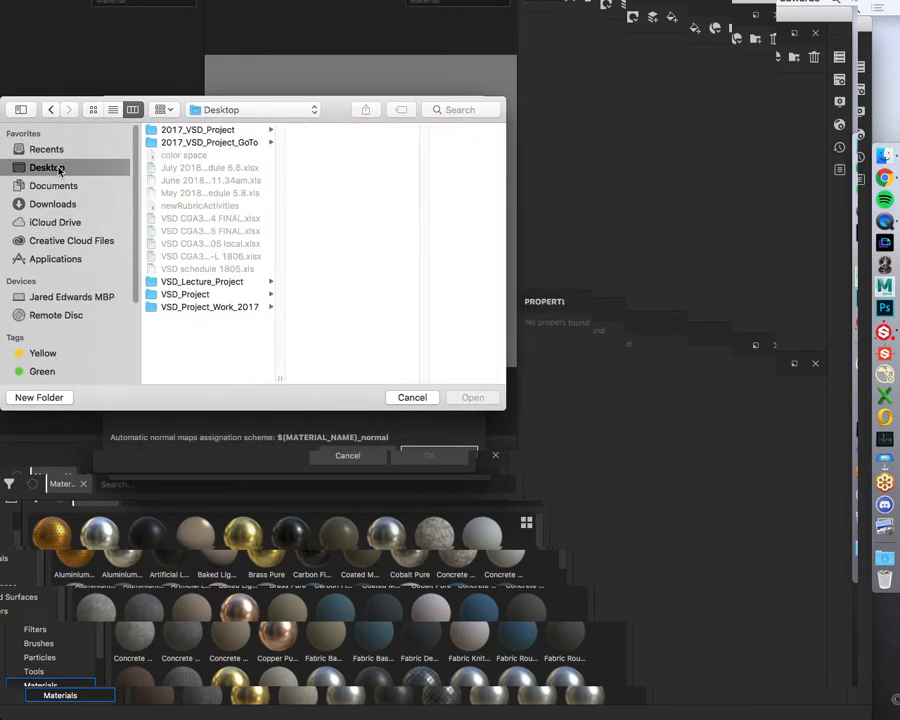
{"action": "left_click", "coordinate": [220, 284]}
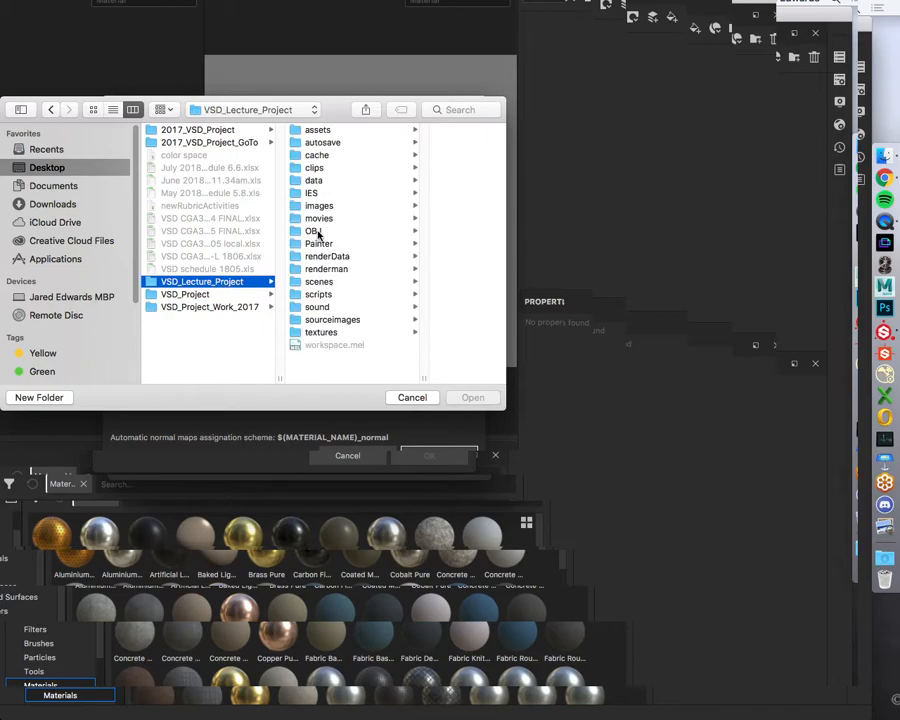
{"action": "left_click", "coordinate": [335, 245]}
{"action": "left_click", "coordinate": [405, 131]}
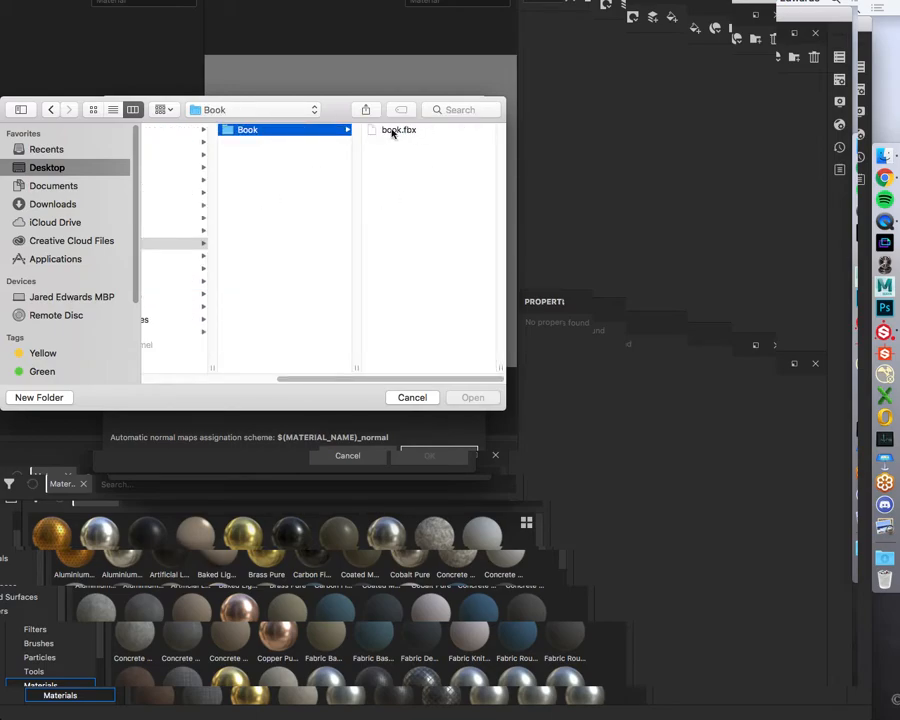
{"action": "left_click", "coordinate": [393, 131]}
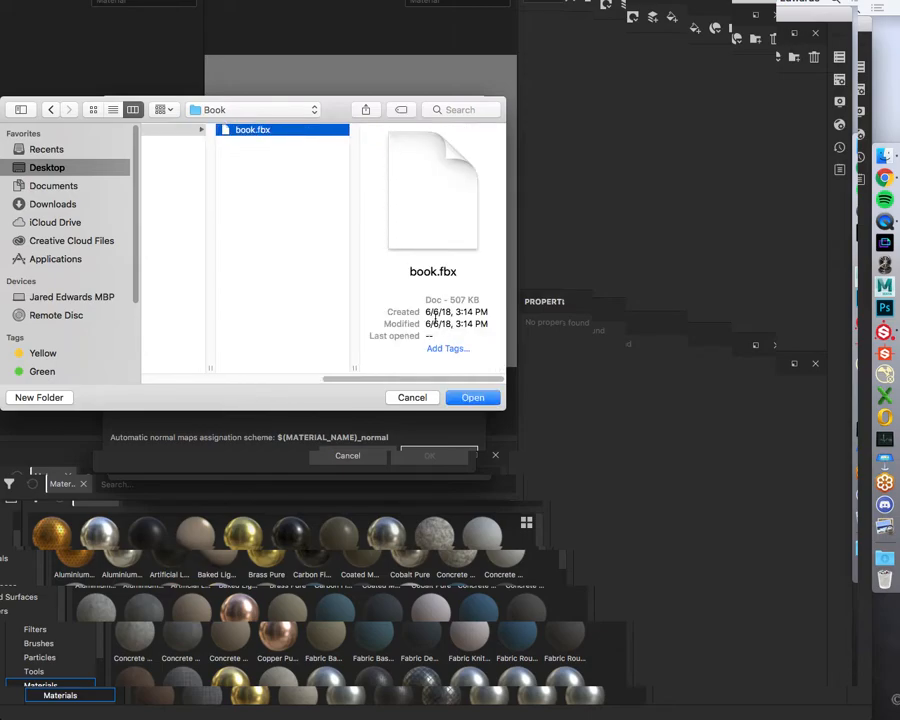
{"action": "left_click", "coordinate": [473, 397]}
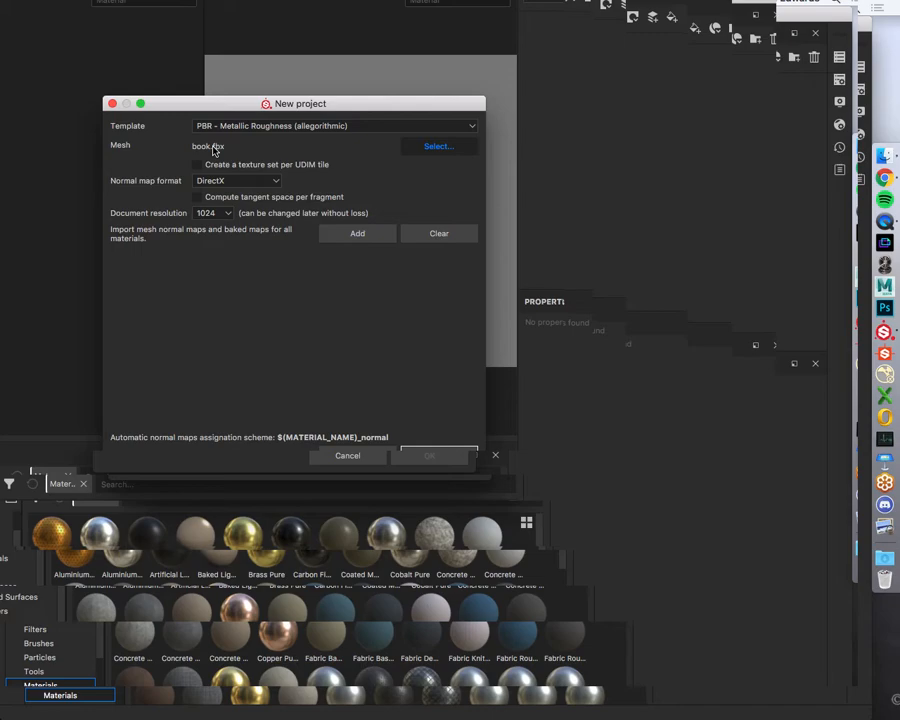
Review the normal map formats, keep DirectX, and set the document resolution to 2048.
{"action": "left_click", "coordinate": [271, 182]}
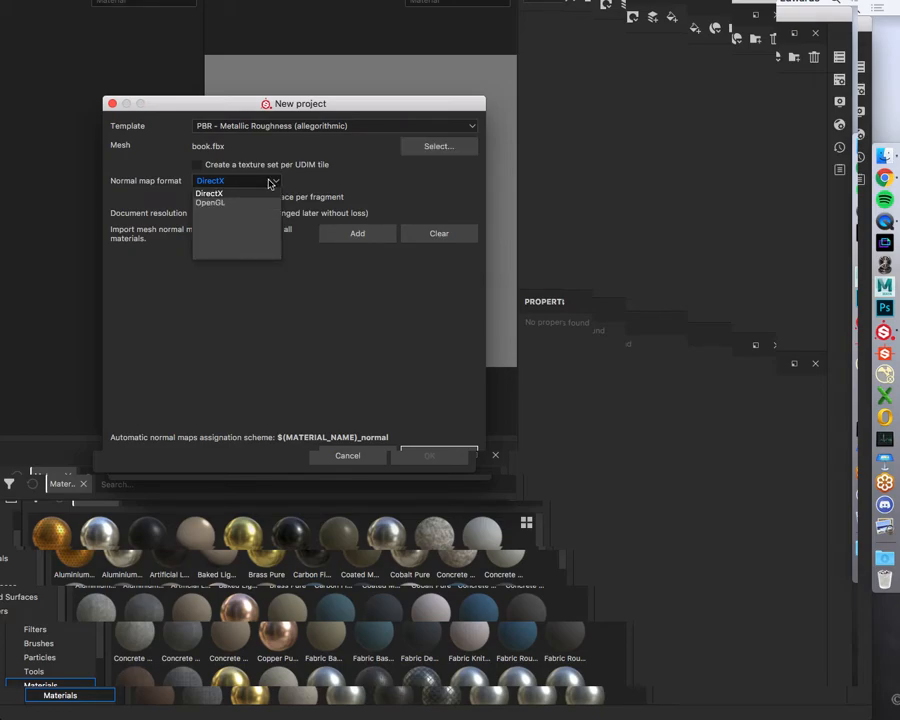
{"action": "left_click", "coordinate": [270, 183]}
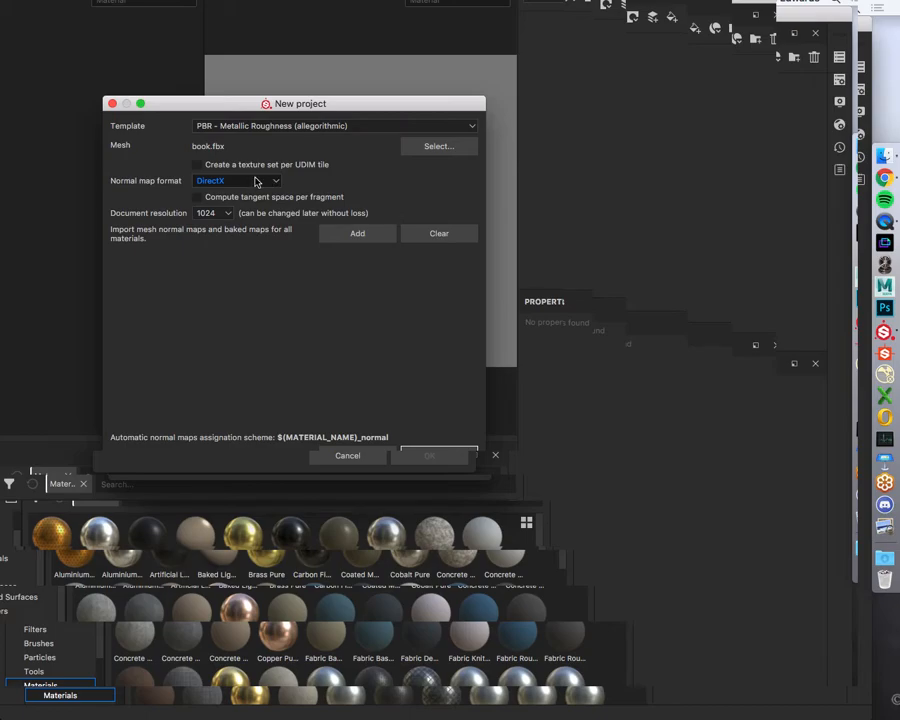
{"action": "left_click", "coordinate": [261, 182]}
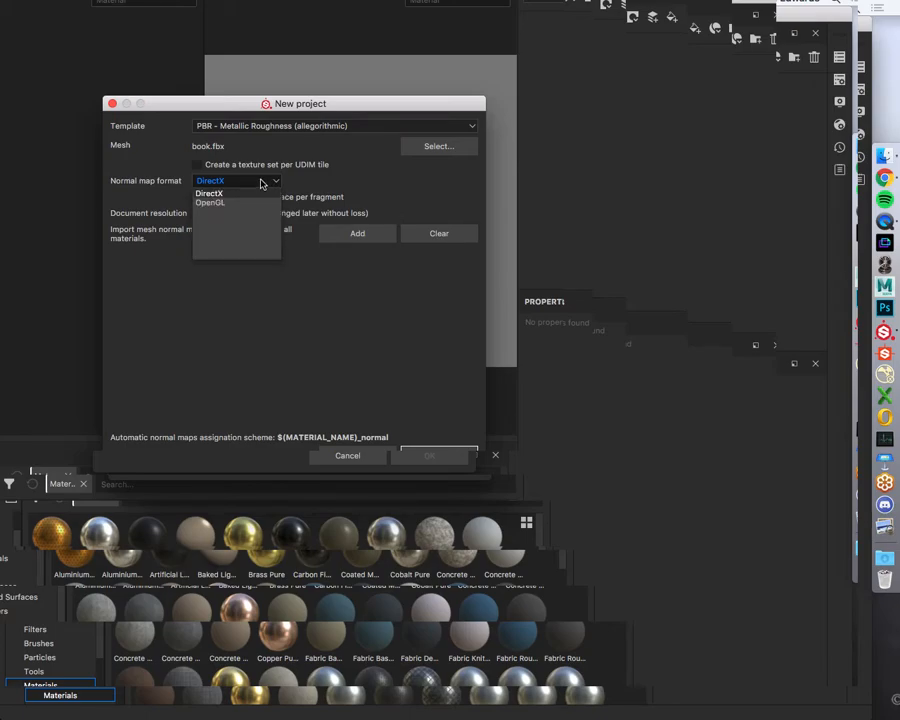
{"action": "left_click", "coordinate": [261, 182]}
{"action": "left_click", "coordinate": [221, 215]}
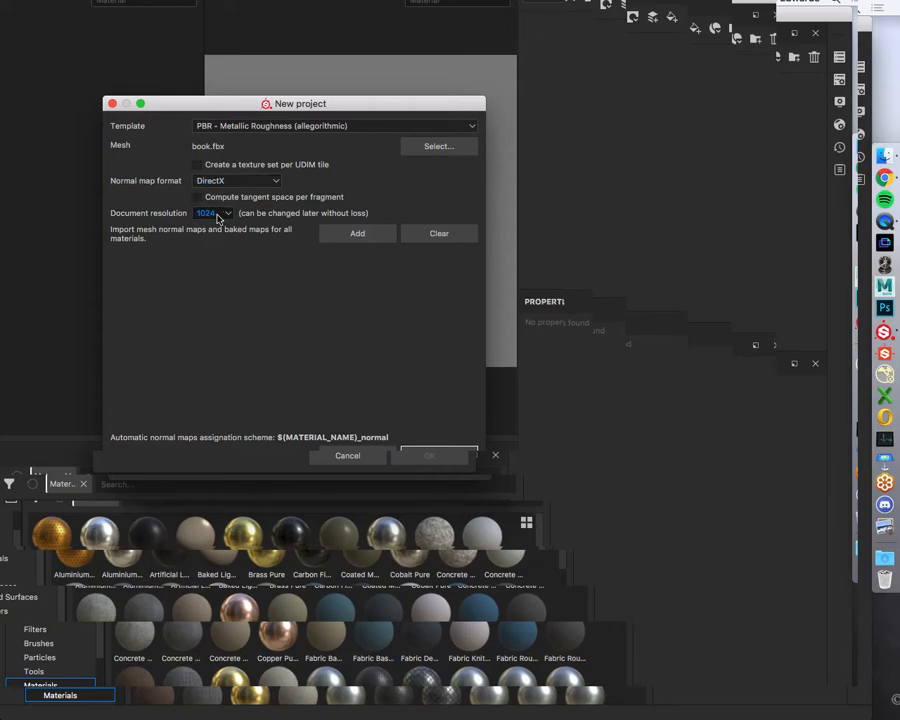
{"action": "left_click", "coordinate": [221, 215]}
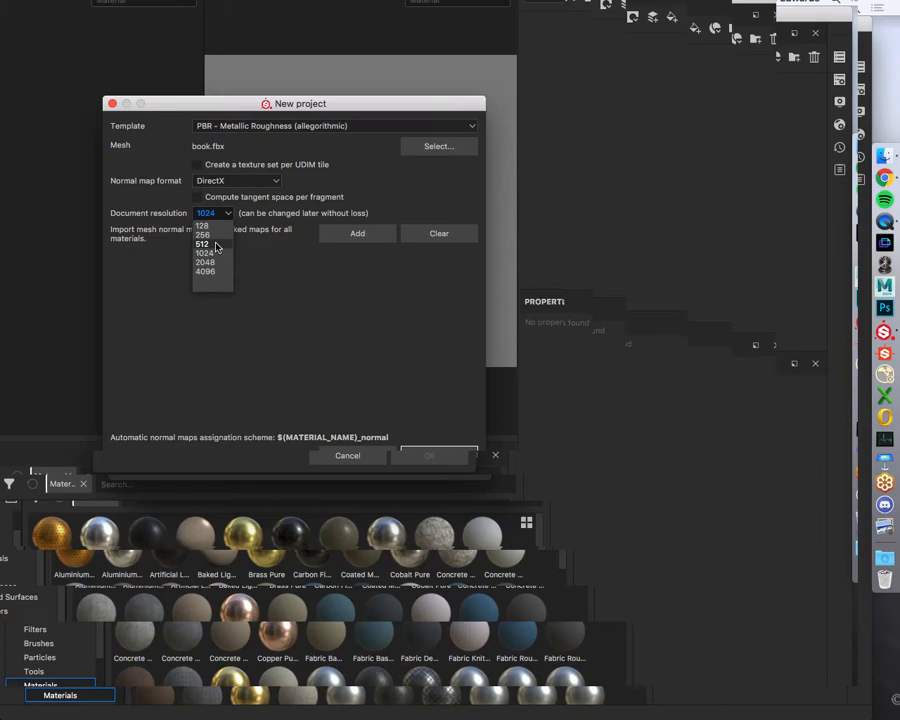
{"action": "left_click", "coordinate": [217, 263]}
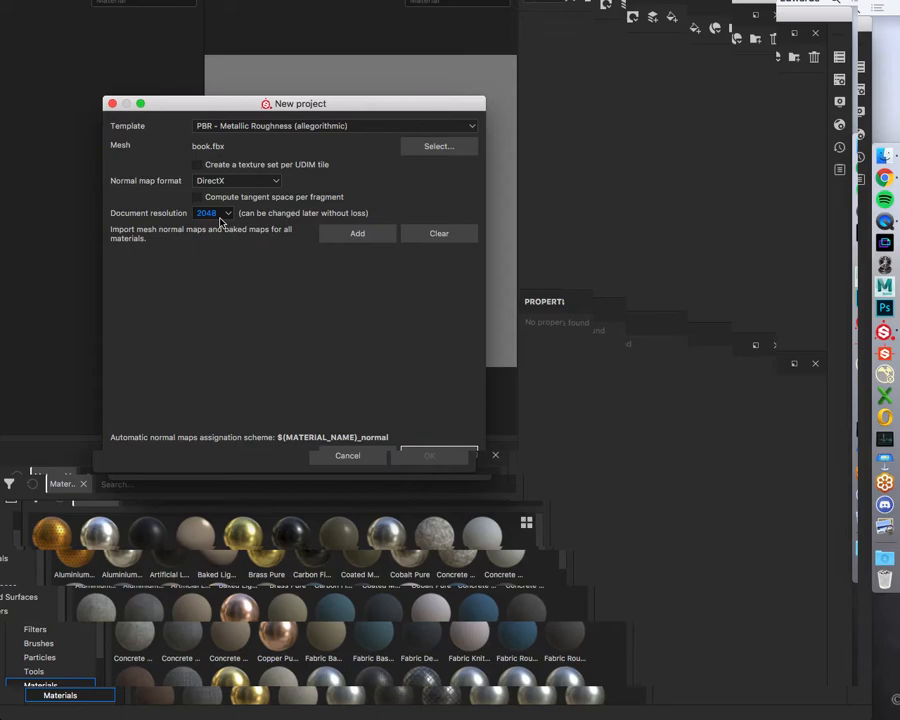
Create the project without importing any mesh normal maps or baked maps.
{"action": "left_click", "coordinate": [346, 235]}
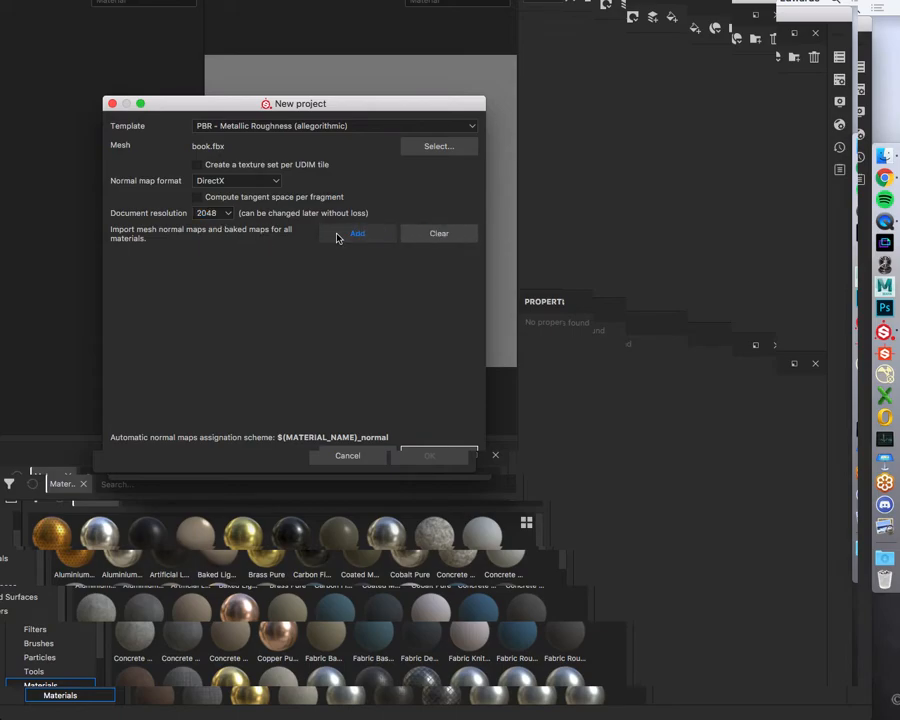
{"action": "left_click", "coordinate": [259, 201]}
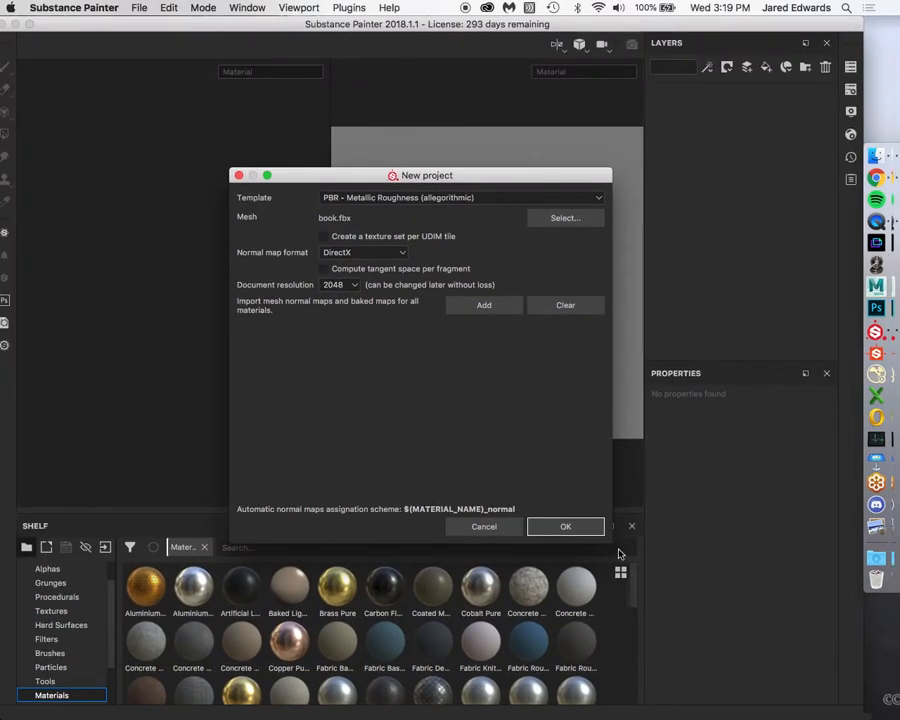
{"action": "left_click", "coordinate": [502, 460]}
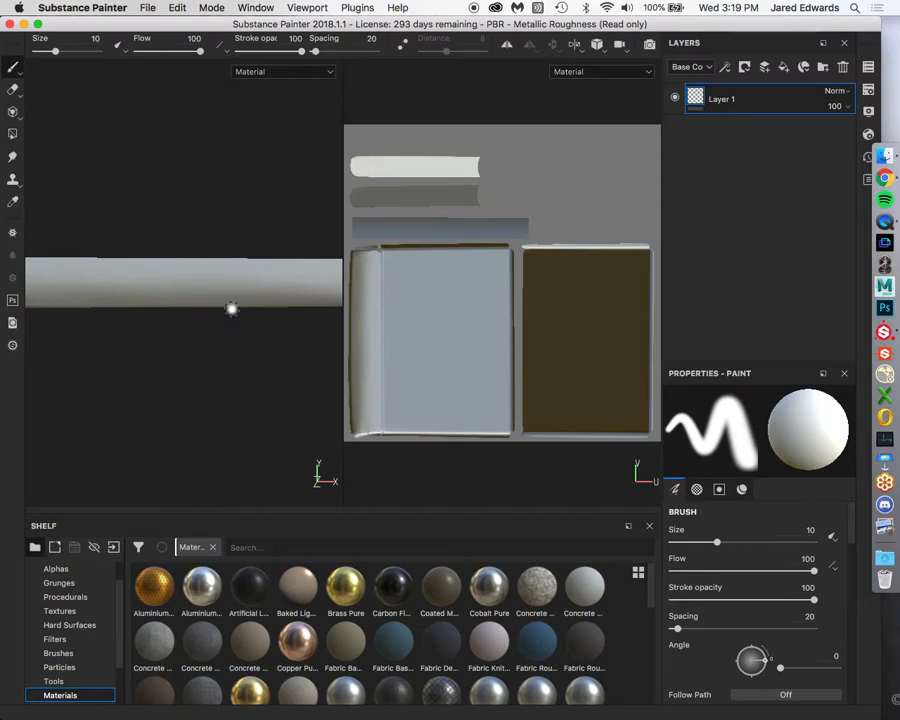
Inspect the book model and its UV layout in the 3D-only, 2D-only and split 3D/2D views.
{"action": "mouse_move", "coordinate": [193, 263]}
{"action": "left_mouse_down", "text": "alt"}
{"action": "mouse_move", "coordinate": [226, 279]}
{"action": "mouse_move", "coordinate": [133, 261]}
{"action": "mouse_move", "coordinate": [243, 263]}
{"action": "mouse_move", "coordinate": [161, 229]}
{"action": "mouse_move", "coordinate": [235, 249]}
{"action": "mouse_move", "coordinate": [177, 249]}
{"action": "mouse_move", "coordinate": [211, 231]}
{"action": "mouse_move", "coordinate": [251, 229]}
{"action": "mouse_move", "coordinate": [194, 244]}
{"action": "mouse_move", "coordinate": [212, 249]}
{"action": "left_mouse_up", "text": "alt"}
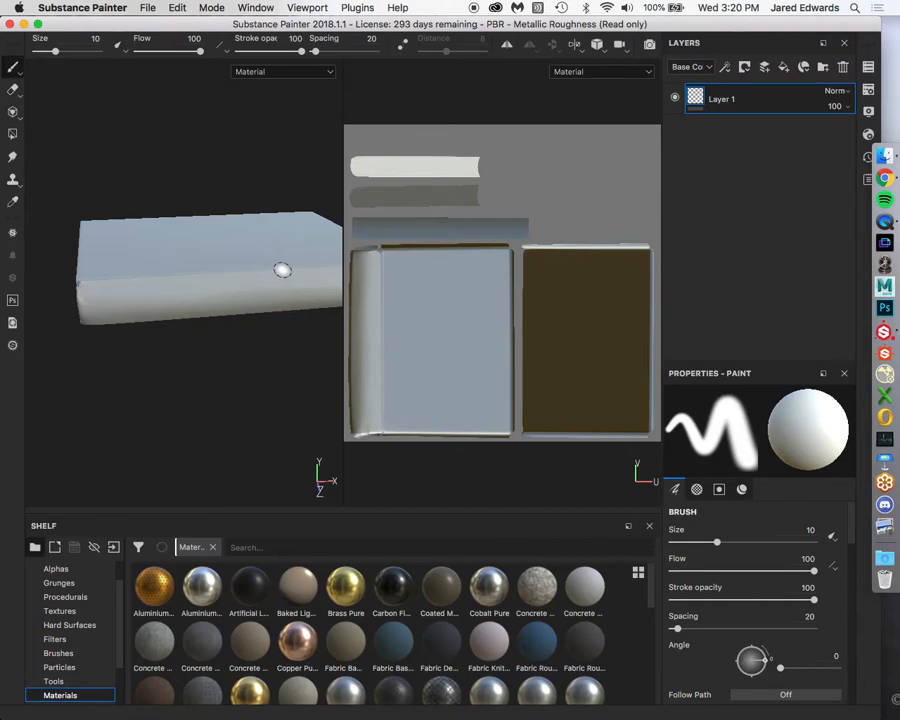
{"action": "key", "text": "F2"}
{"action": "key", "text": "F1"}
{"action": "key", "text": "F3"}
{"action": "key", "text": "F1"}
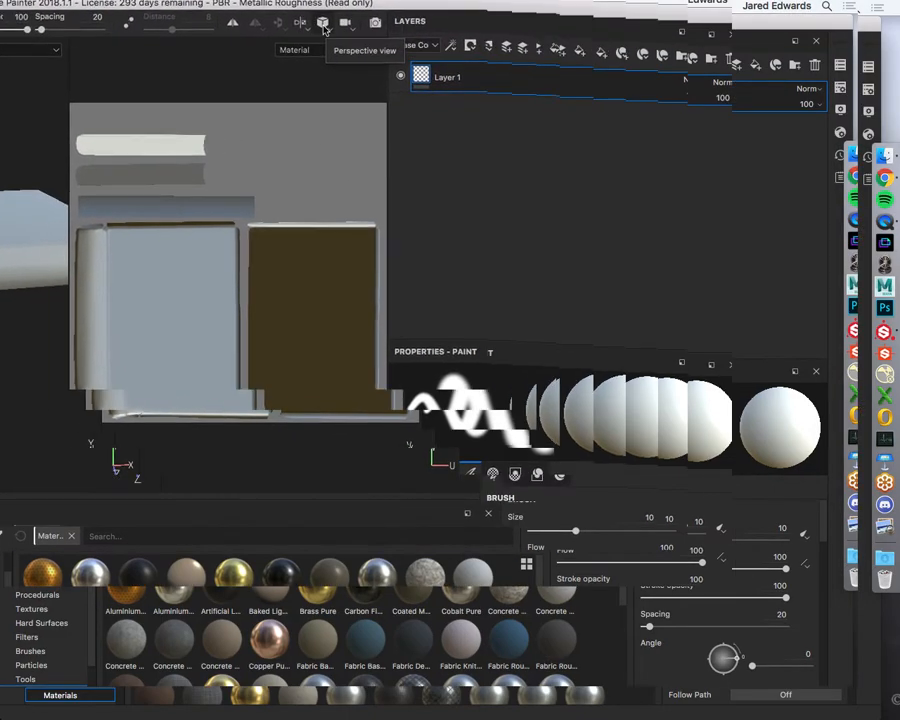
Review the perspective and orthographic camera options, and open the list of 3D and 2D viewport layouts.
{"action": "left_click", "coordinate": [597, 47]}
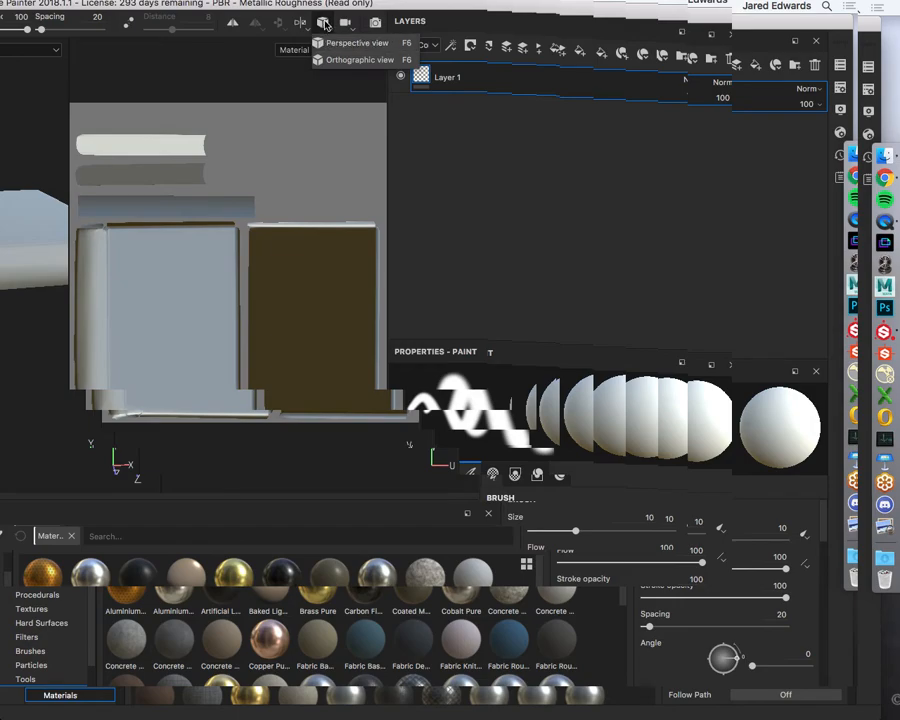
{"action": "left_click", "coordinate": [324, 23]}
{"action": "left_click", "coordinate": [300, 22]}
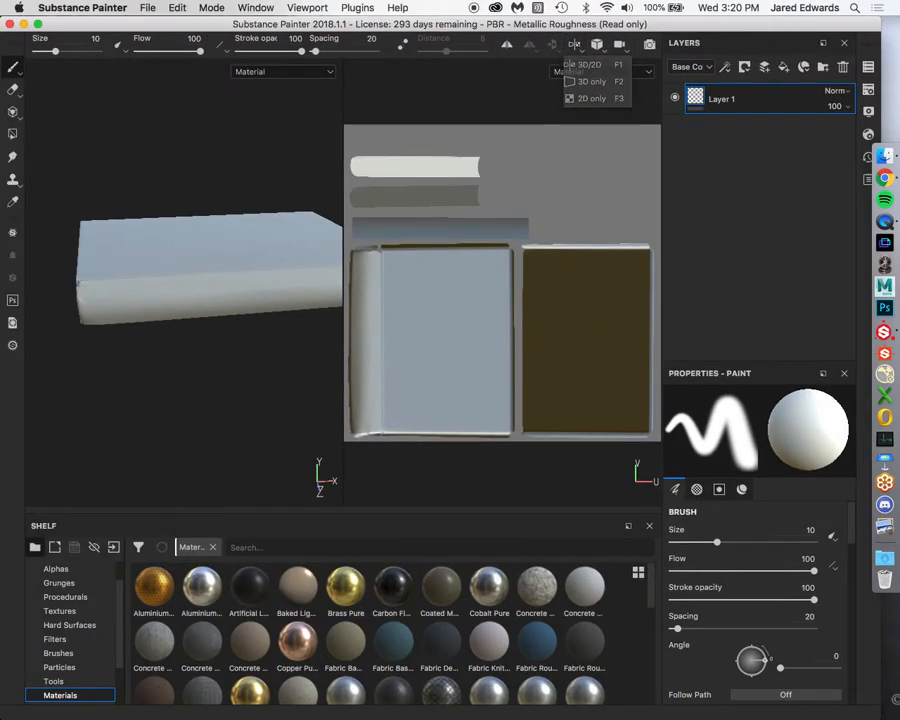
Compare the book in the 2D-only, split 3D/2D and 3D-only views, finishing in the 3D-only view.
{"action": "left_click", "coordinate": [316, 59]}
{"action": "key", "text": "F3"}
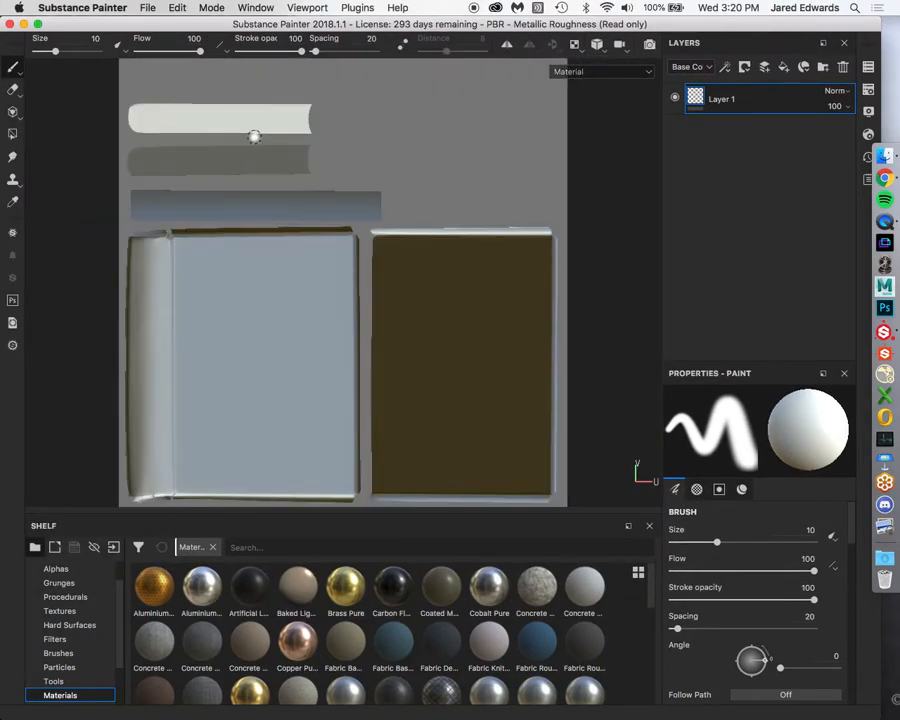
{"action": "key", "text": "F1"}
{"action": "key", "text": "F3"}
{"action": "key", "text": "F1"}
{"action": "key", "text": "F2"}
{"action": "key", "text": "F3"}
{"action": "key", "text": "F2"}
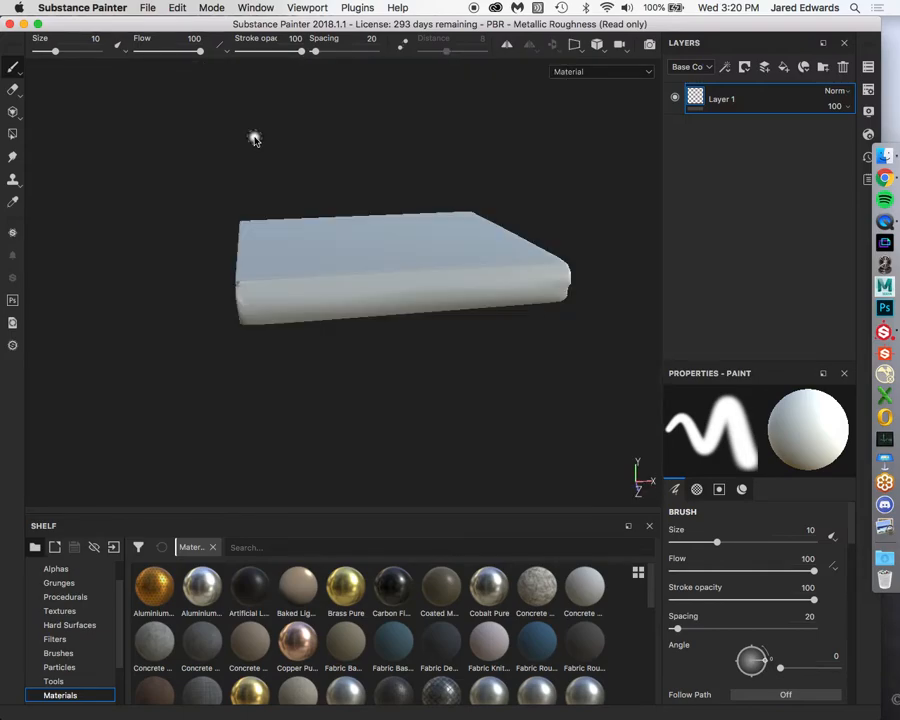
Inspect the book's spine, cover edges and page block from several angles and close up.
{"action": "left_click_drag", "start_coordinate": [368, 327], "coordinate": [540, 396], "text": "alt"}
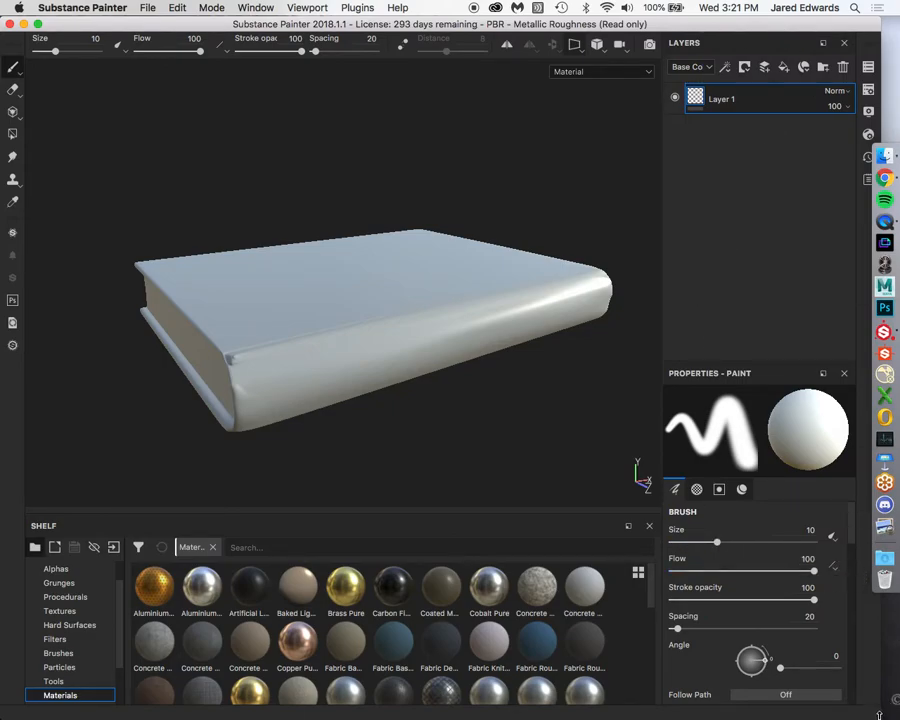
{"action": "left_click_drag", "start_coordinate": [305, 293], "coordinate": [368, 283], "text": "alt"}
{"action": "right_click_drag", "start_coordinate": [340, 300], "coordinate": [295, 335], "text": "alt"}
{"action": "left_click_drag", "start_coordinate": [295, 335], "coordinate": [356, 337], "text": "alt"}
{"action": "middle_click_drag", "start_coordinate": [319, 345], "coordinate": [520, 345], "text": "alt"}
{"action": "right_click_drag", "start_coordinate": [365, 341], "coordinate": [320, 341], "text": "alt"}
{"action": "mouse_move", "coordinate": [320, 341]}
{"action": "left_mouse_down", "text": "alt"}
{"action": "mouse_move", "coordinate": [490, 265]}
{"action": "mouse_move", "coordinate": [416, 293]}
{"action": "mouse_move", "coordinate": [424, 356]}
{"action": "mouse_move", "coordinate": [435, 336]}
{"action": "mouse_move", "coordinate": [373, 268]}
{"action": "left_mouse_up", "text": "alt"}
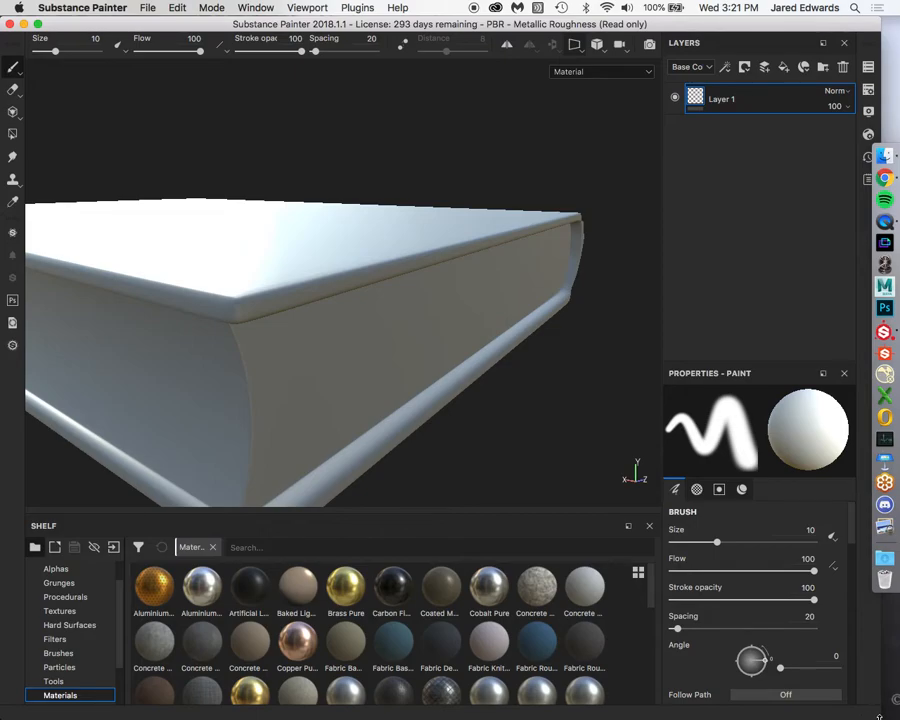
Rename the neutralGray texture set to "book" and close the texture set list.
{"action": "double_click", "coordinate": [848, 28]}
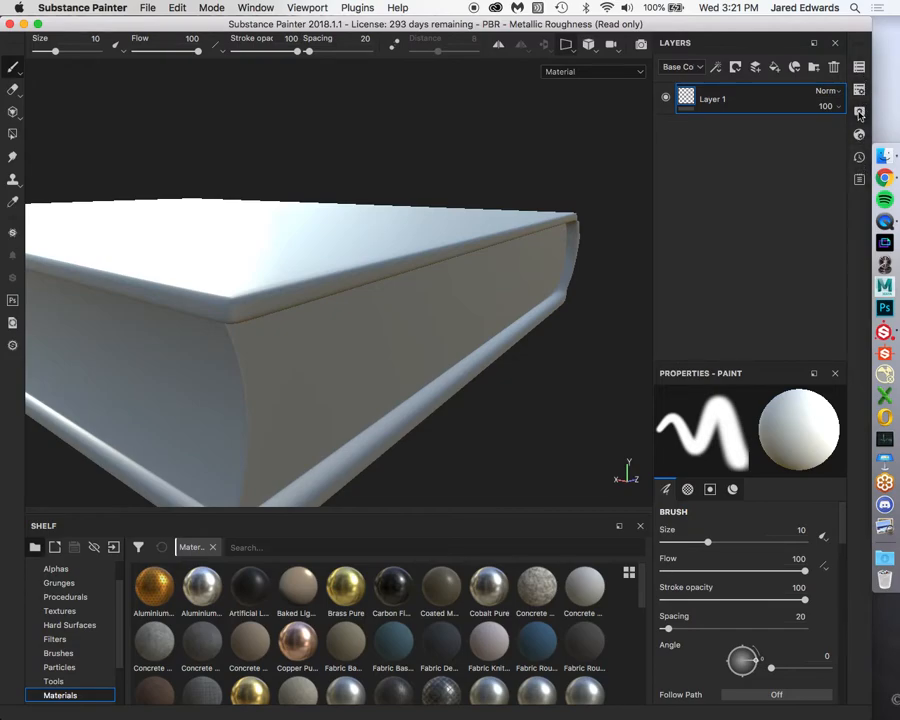
{"action": "left_click", "coordinate": [858, 67]}
{"action": "left_click", "coordinate": [858, 67]}
{"action": "left_click", "coordinate": [858, 67]}
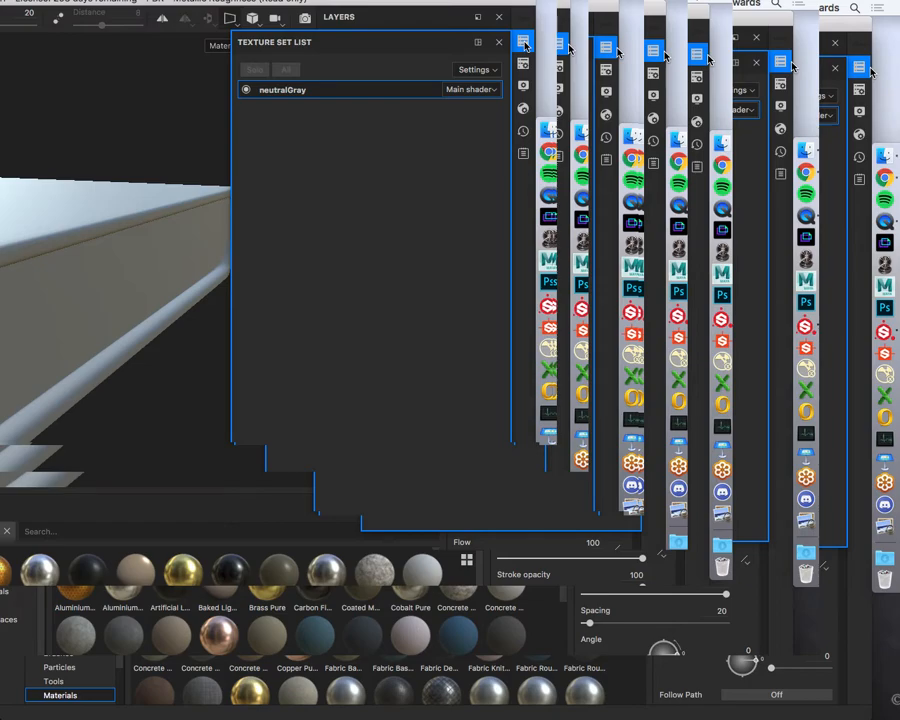
{"action": "double_click", "coordinate": [283, 91]}
{"action": "type", "text": "book"}
{"action": "key", "text": "Return"}
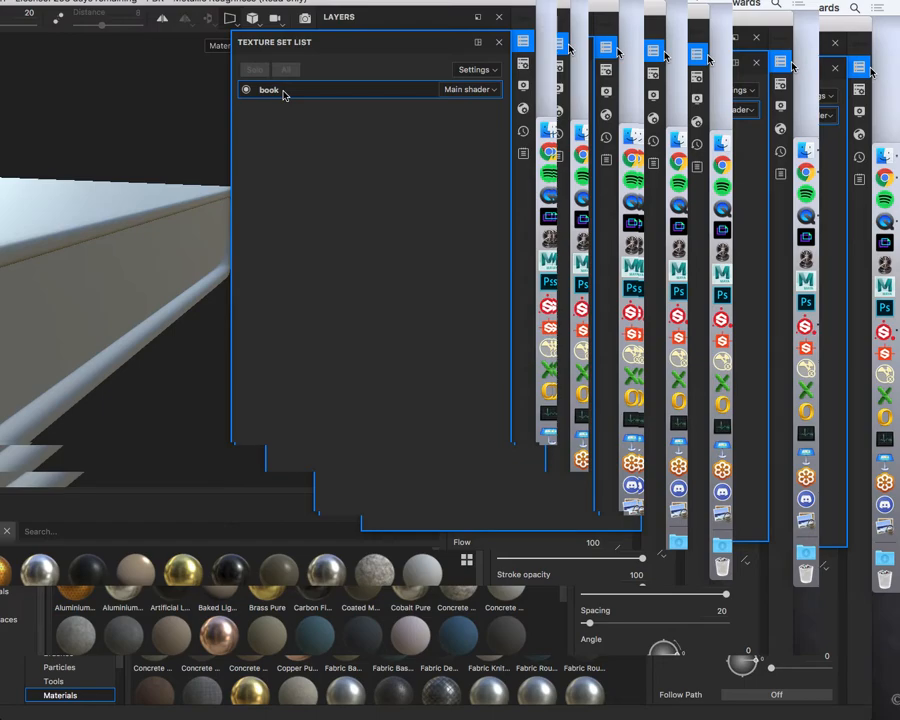
{"action": "left_click", "coordinate": [519, 43]}
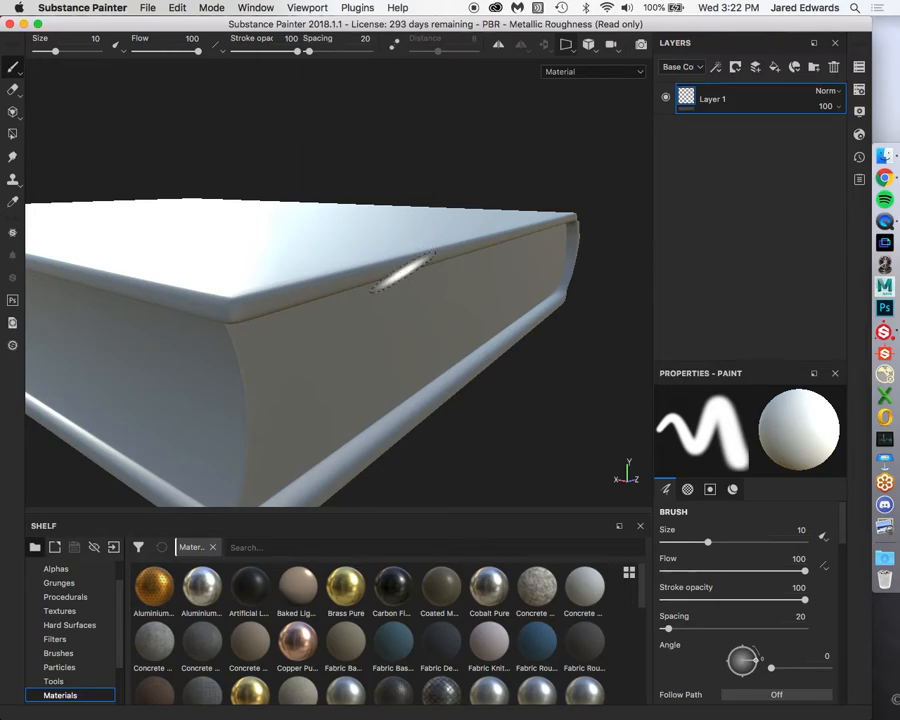
Check the book in each viewport layout and view its polygon wireframe with Polygon Fill, then return to the Paint tool.
{"action": "key", "text": "F3"}
{"action": "key", "text": "F1"}
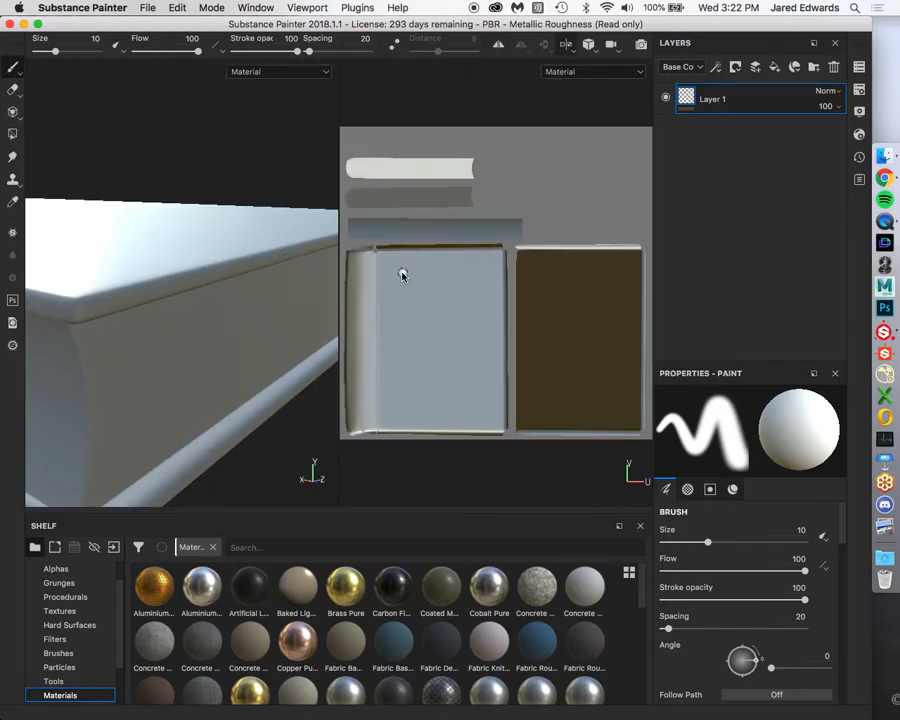
{"action": "key", "text": "F2"}
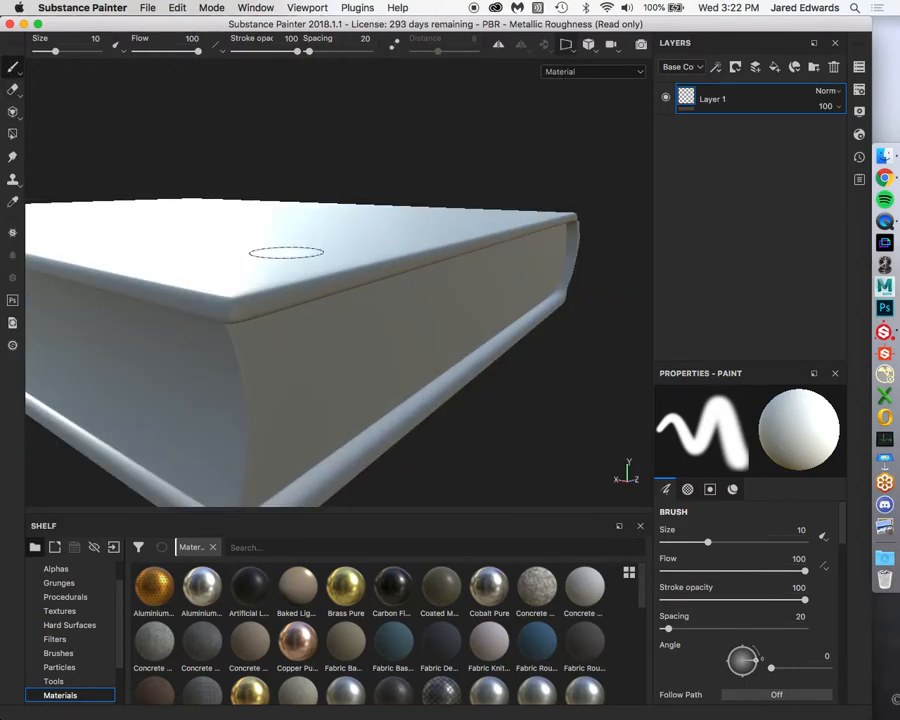
{"action": "left_click", "coordinate": [11, 134]}
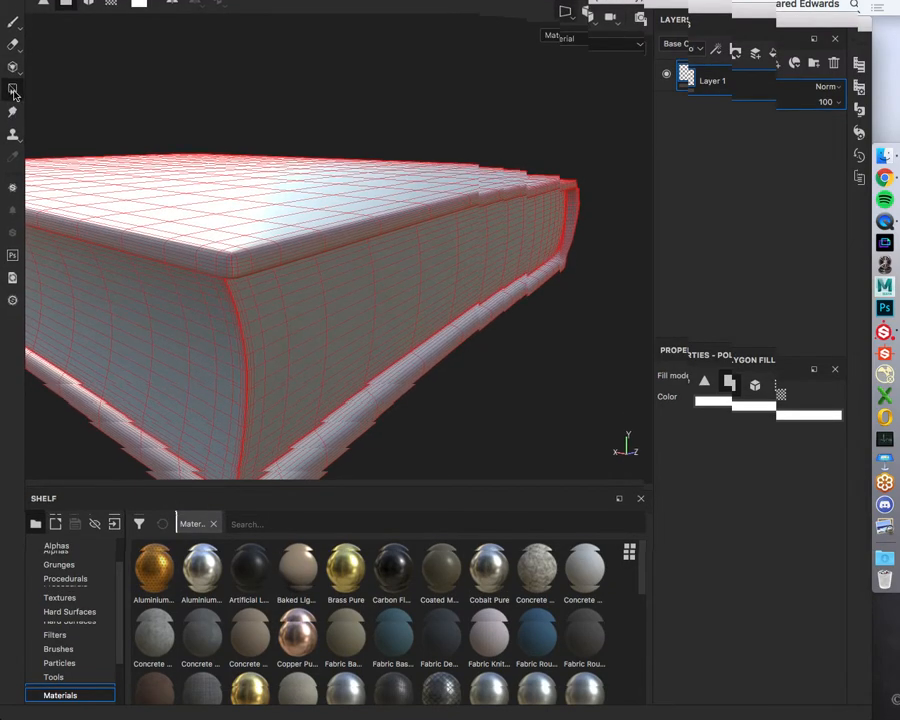
{"action": "left_click", "coordinate": [13, 22]}
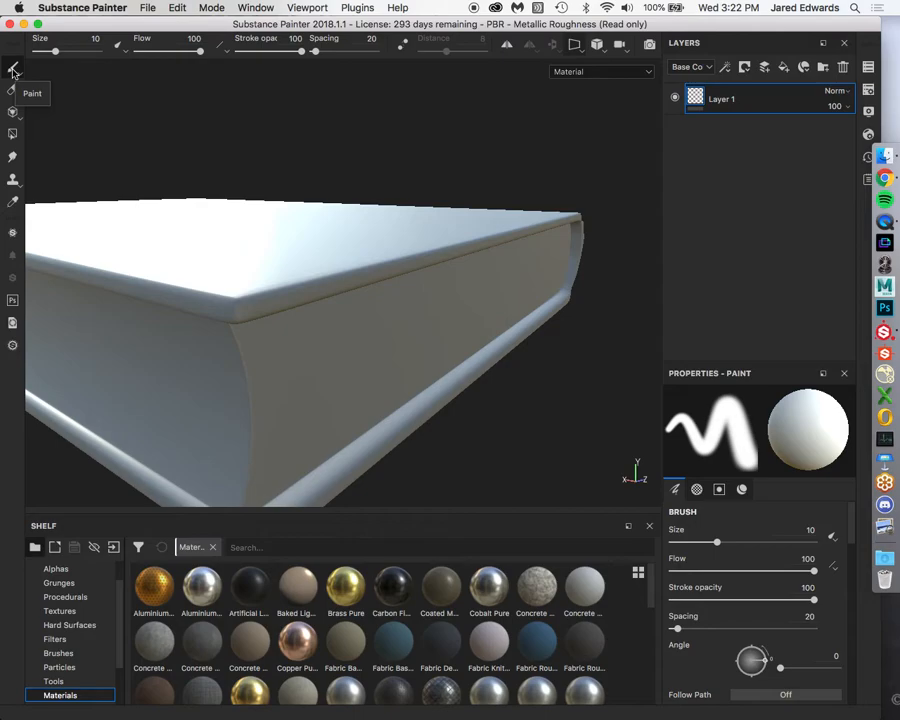
{"action": "left_click_drag", "start_coordinate": [338, 183], "coordinate": [375, 190], "text": "alt"}
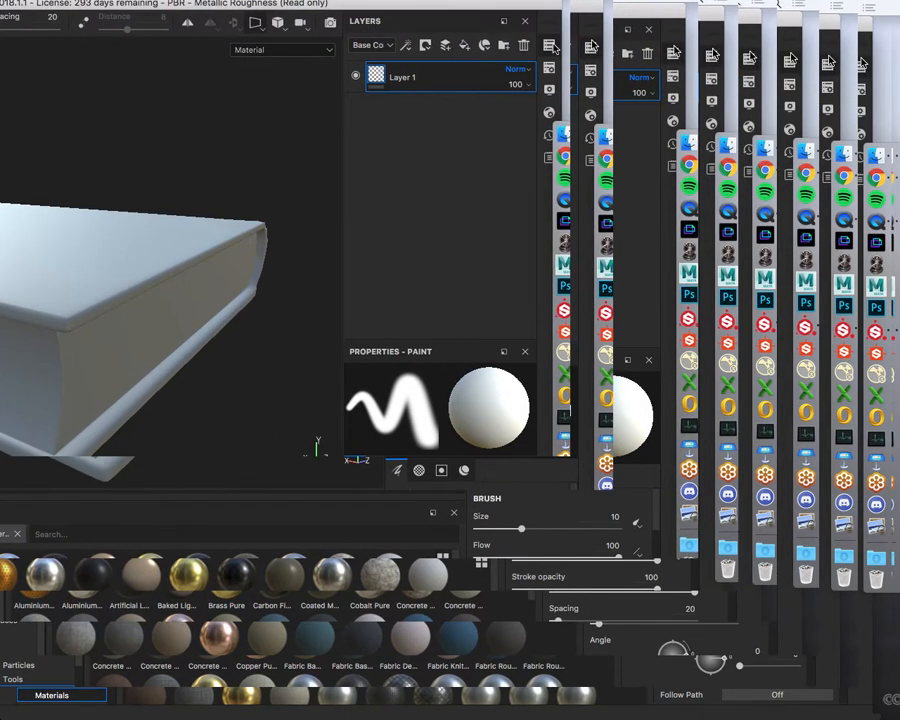
Check the texture set list and settings, and open the mesh map baking options for the book.
{"action": "left_click", "coordinate": [868, 66]}
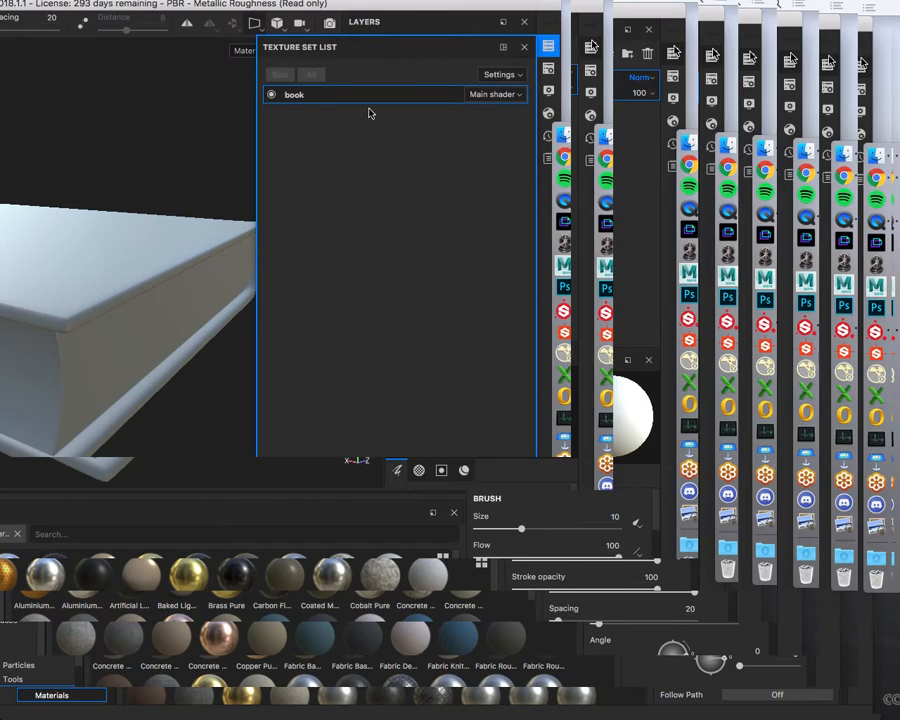
{"action": "left_click", "coordinate": [550, 69]}
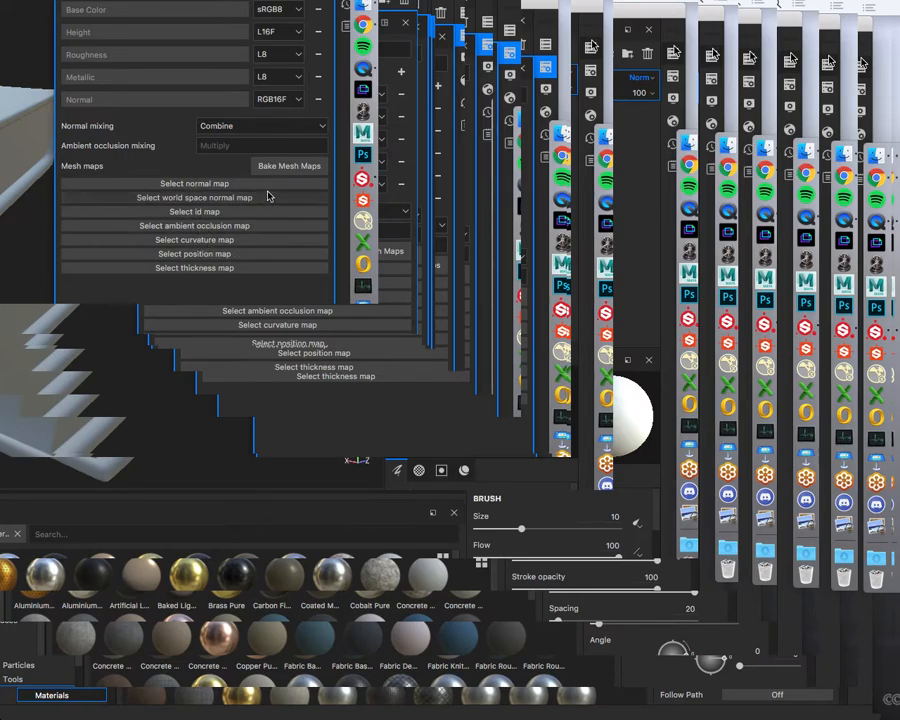
{"action": "left_click", "coordinate": [288, 168]}
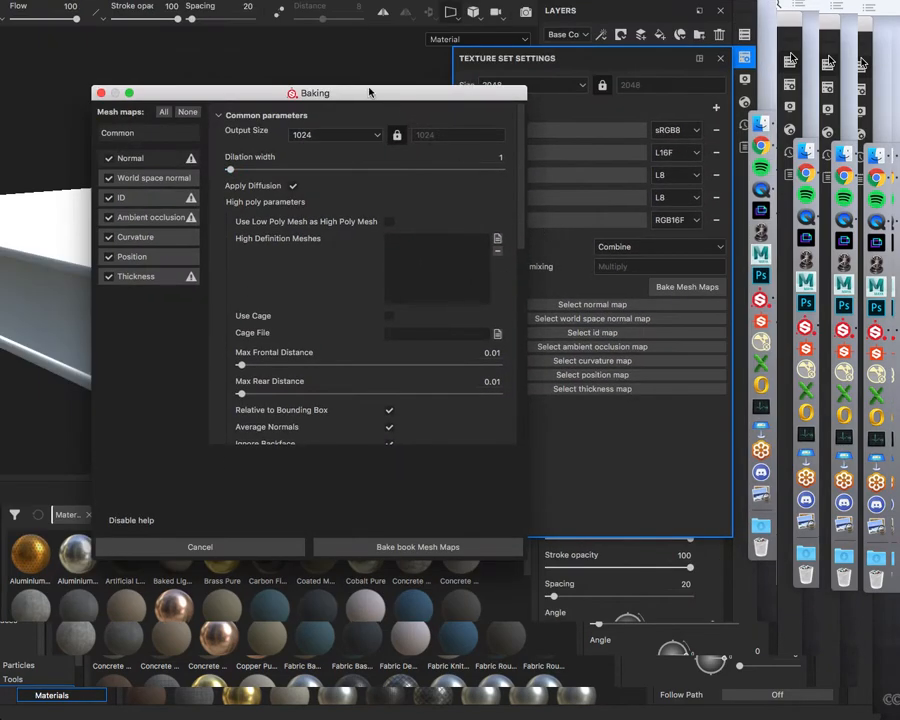
{"action": "left_click_drag", "start_coordinate": [160, 38], "coordinate": [239, 23]}
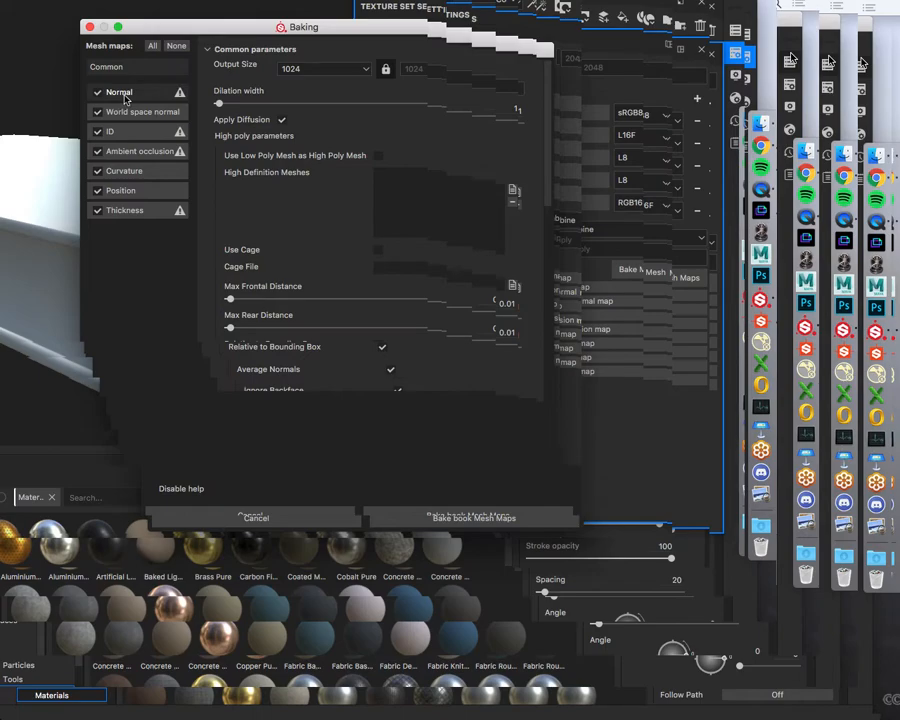
Exclude the Normal, ID and Thickness maps from the bake.
{"action": "left_click", "coordinate": [97, 93]}
{"action": "left_click", "coordinate": [98, 132]}
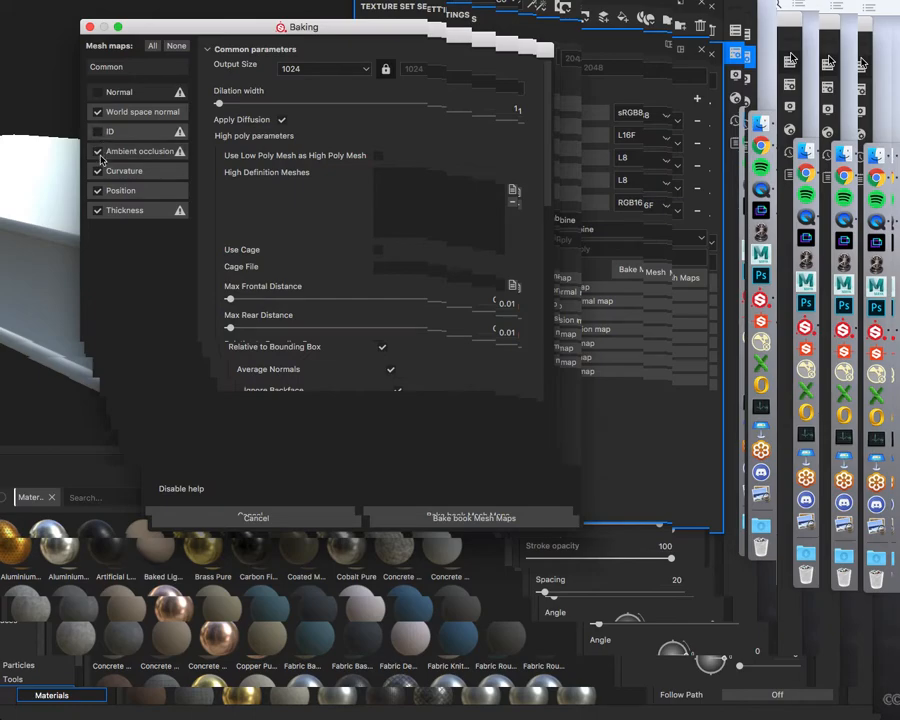
{"action": "left_click", "coordinate": [98, 211]}
{"action": "left_click", "coordinate": [97, 211]}
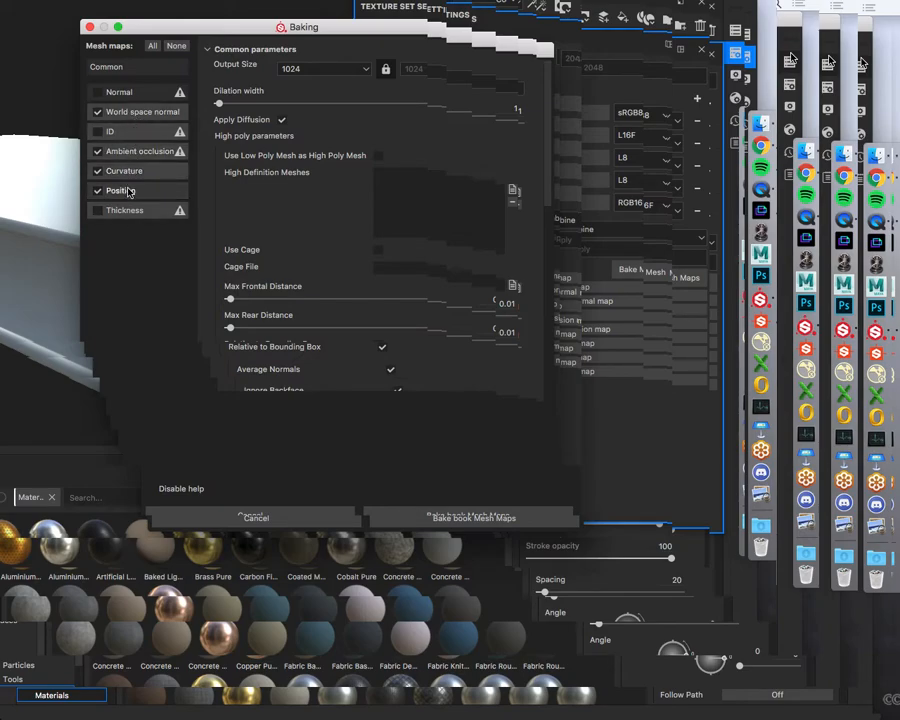
Review the baker parameters for the world space normal, ambient occlusion, curvature and position maps.
{"action": "left_click", "coordinate": [142, 112]}
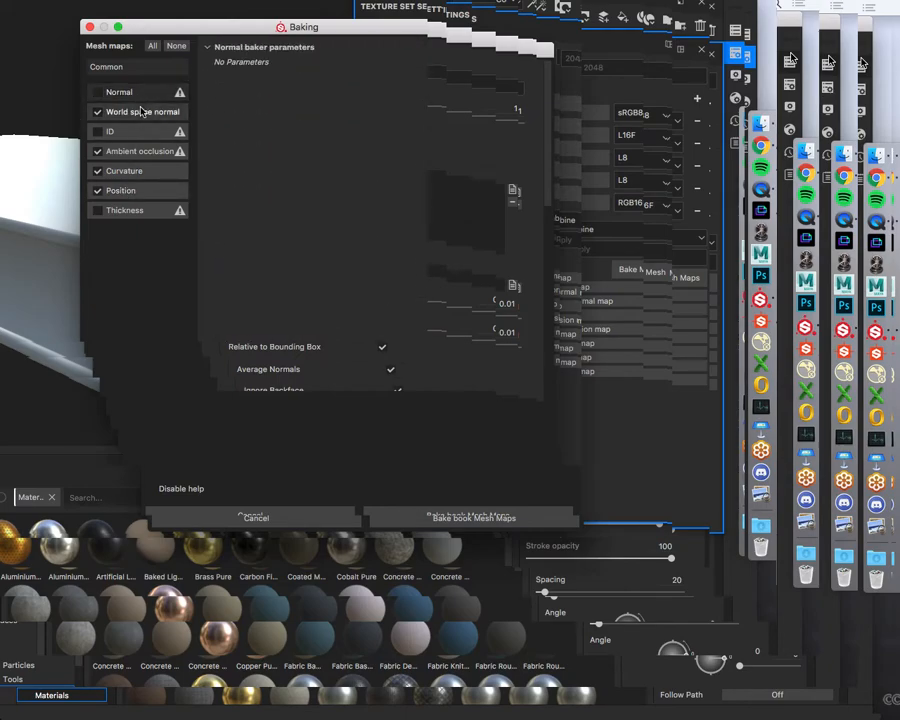
{"action": "left_click", "coordinate": [140, 150]}
{"action": "left_click", "coordinate": [115, 131]}
{"action": "left_click", "coordinate": [140, 113]}
{"action": "left_click", "coordinate": [115, 131]}
{"action": "left_click", "coordinate": [140, 151]}
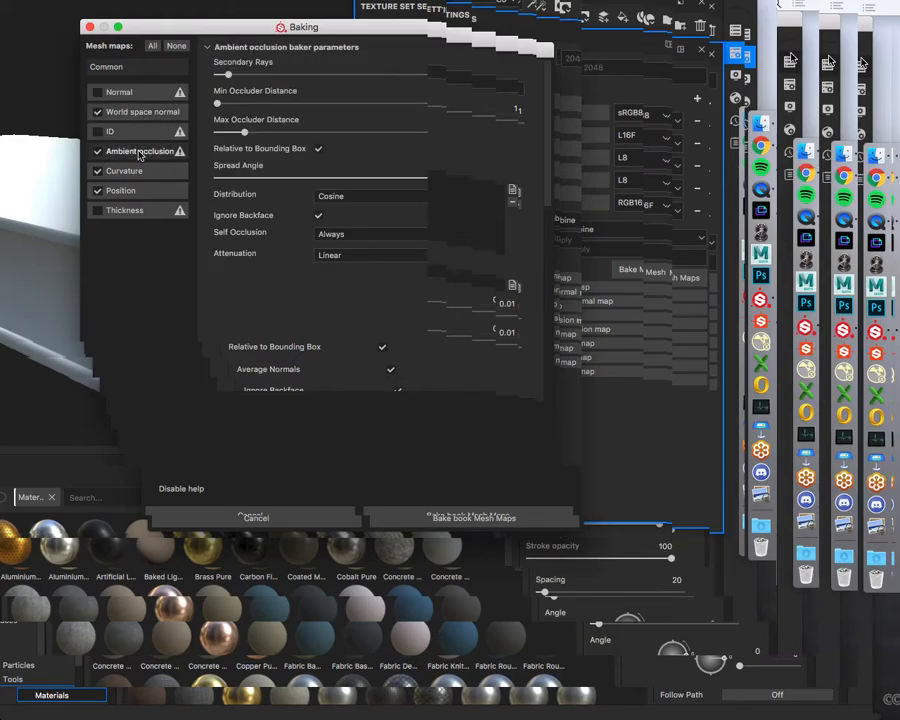
{"action": "left_click", "coordinate": [128, 171]}
{"action": "left_click", "coordinate": [136, 189]}
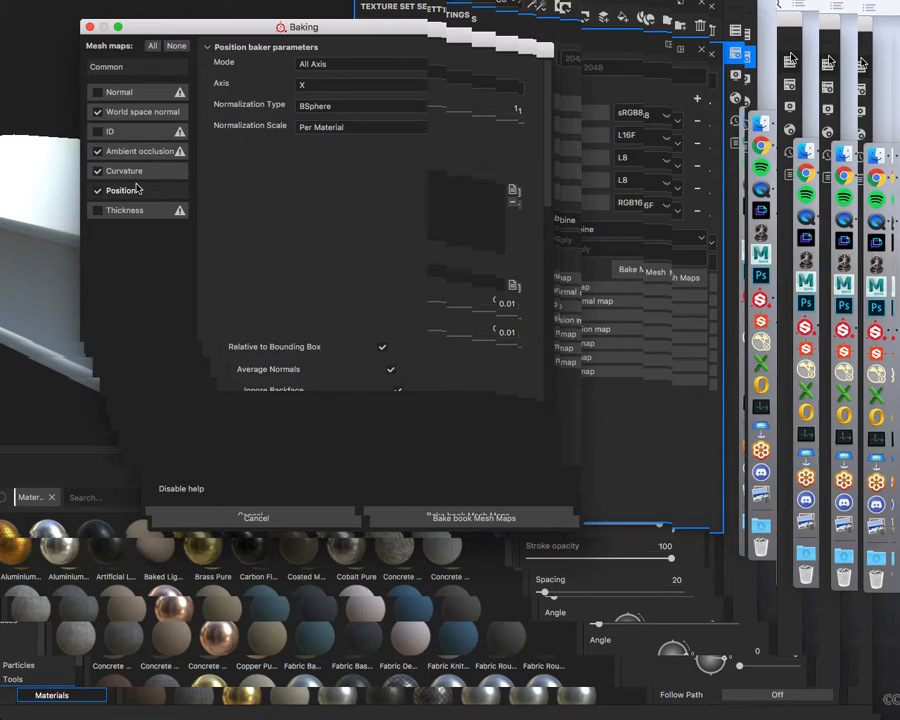
{"action": "left_click", "coordinate": [137, 112]}
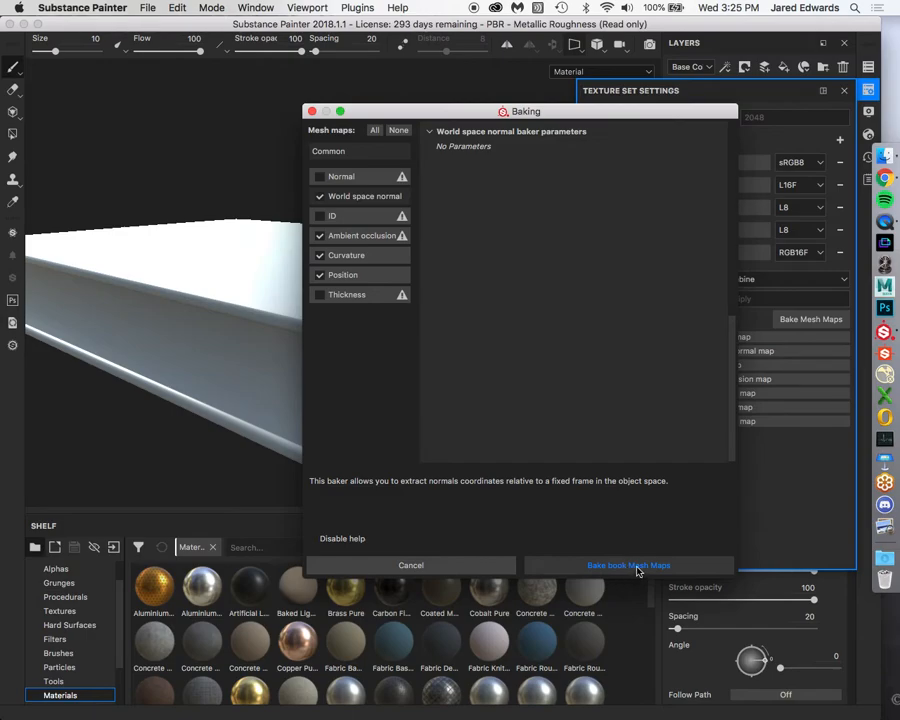
Bake the world space normal, ambient occlusion, curvature and position maps for the book, and close the texture set settings.
{"action": "left_click", "coordinate": [636, 567]}
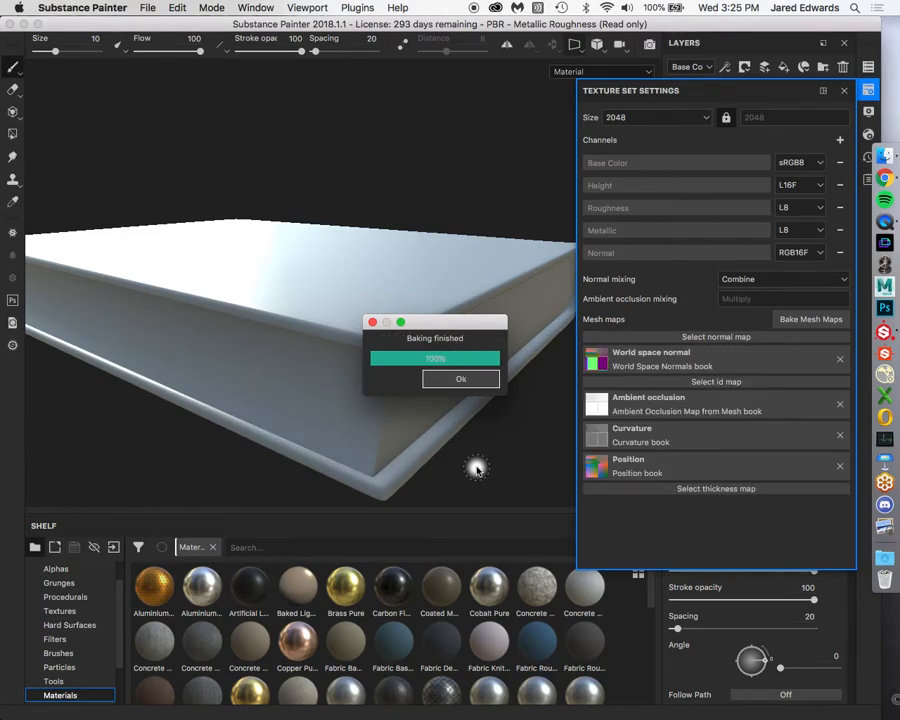
{"action": "key", "text": "Return"}
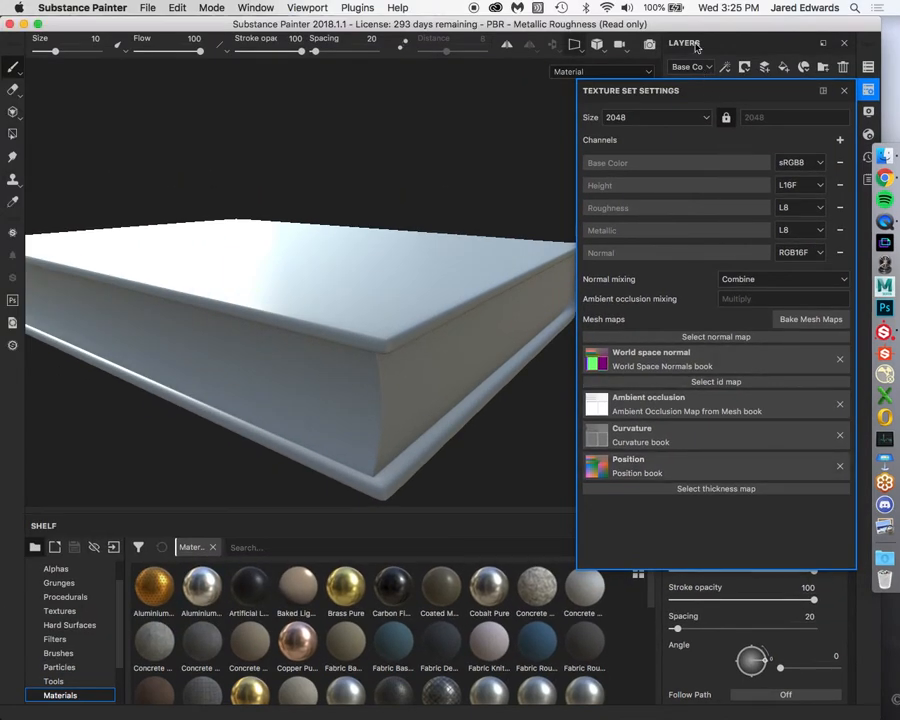
{"action": "double_click", "coordinate": [699, 25]}
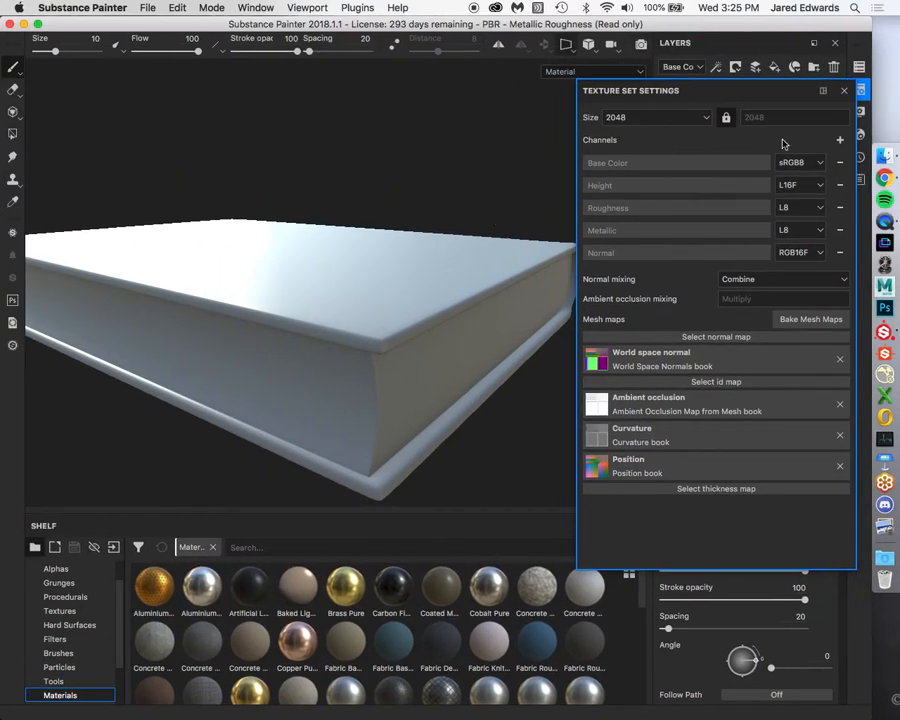
{"action": "left_click", "coordinate": [862, 87]}
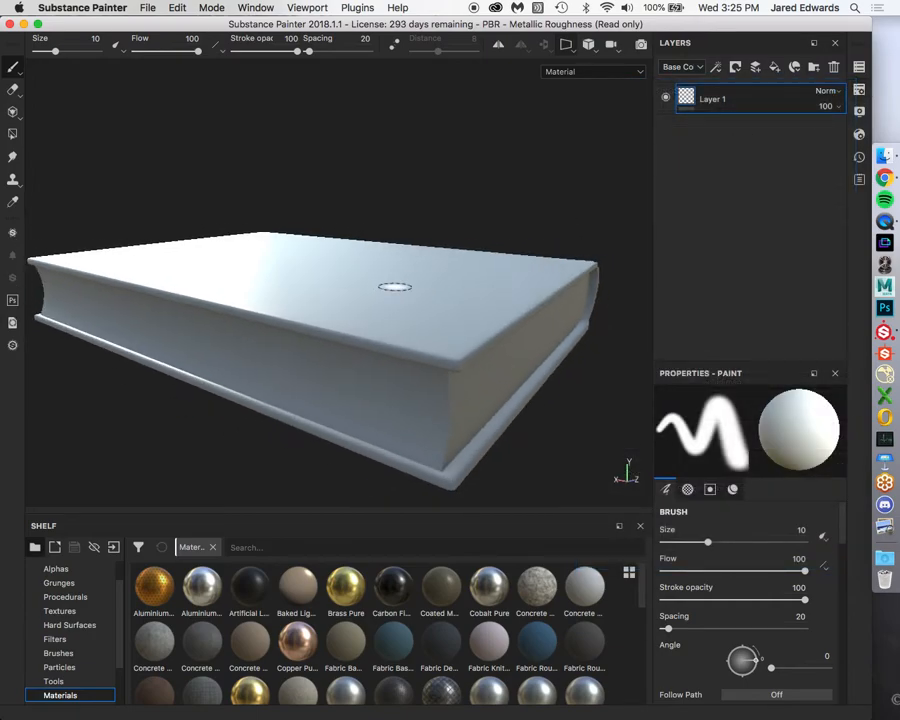
Orbit the book and cycle the viewport through its mesh maps, stopping at the world space normal map.
{"action": "left_click_drag", "start_coordinate": [460, 265], "coordinate": [426, 283], "text": "alt"}
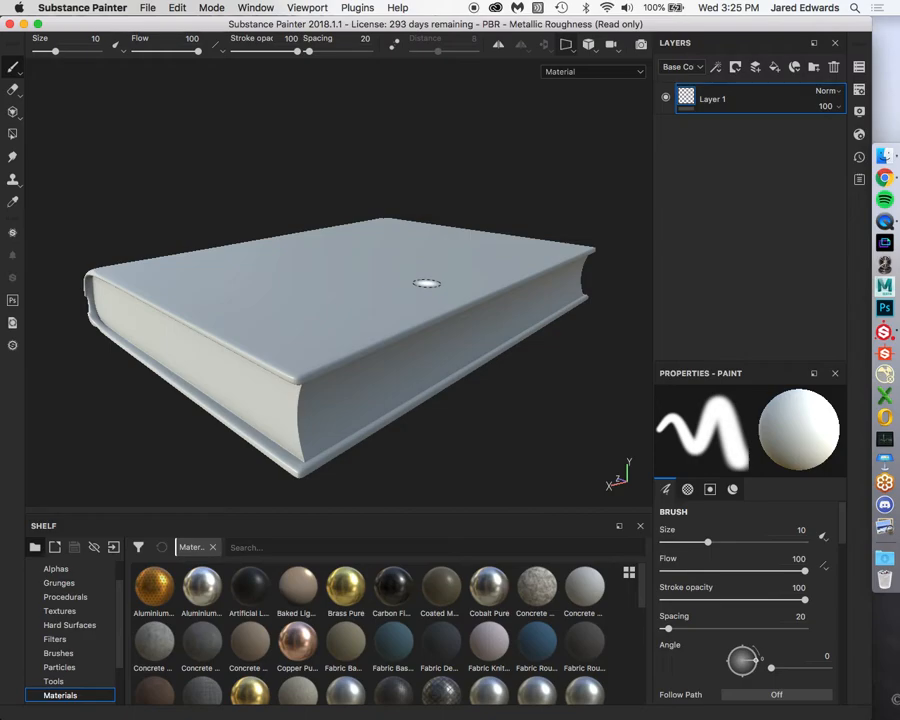
{"action": "left_click_drag", "start_coordinate": [426, 283], "coordinate": [432, 282], "text": "alt"}
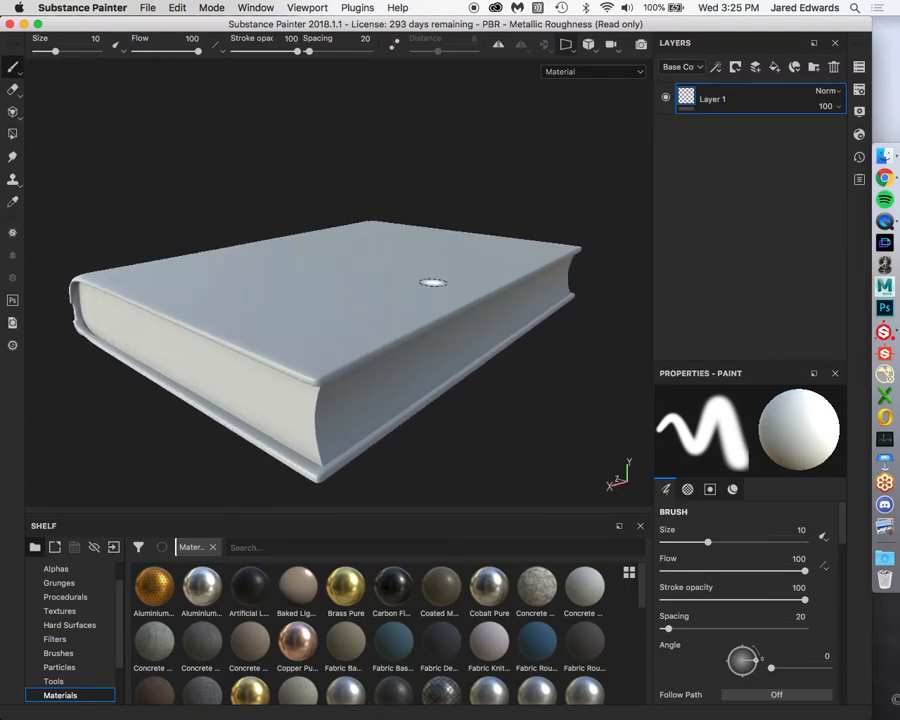
{"action": "key", "text": "b"}
{"action": "key", "text": "b"}
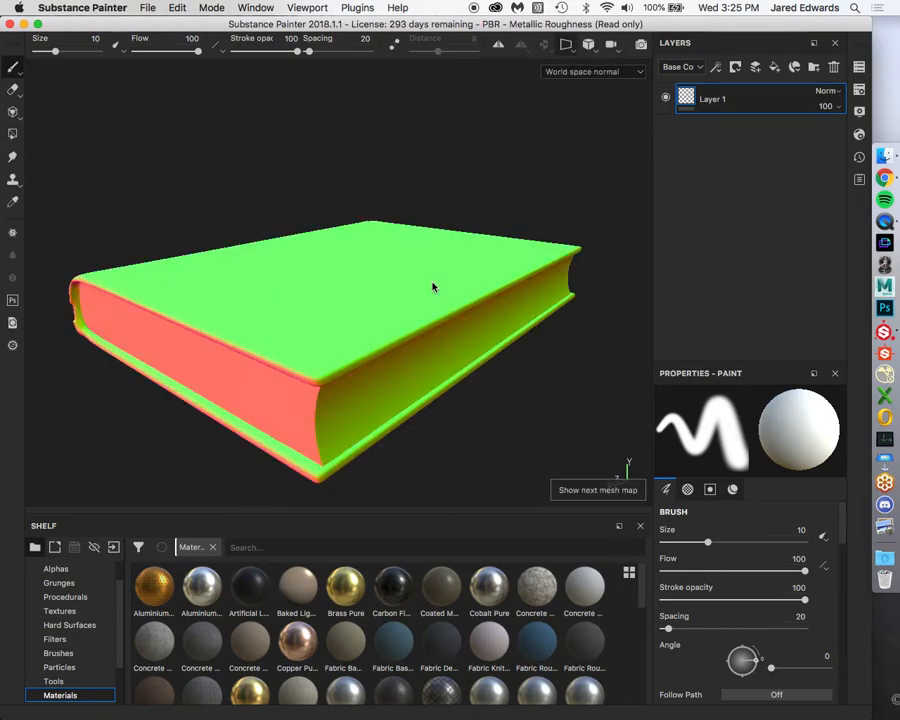
{"action": "key", "text": "b"}
{"action": "key", "text": "b"}
{"action": "key", "text": "b"}
{"action": "key", "text": "b"}
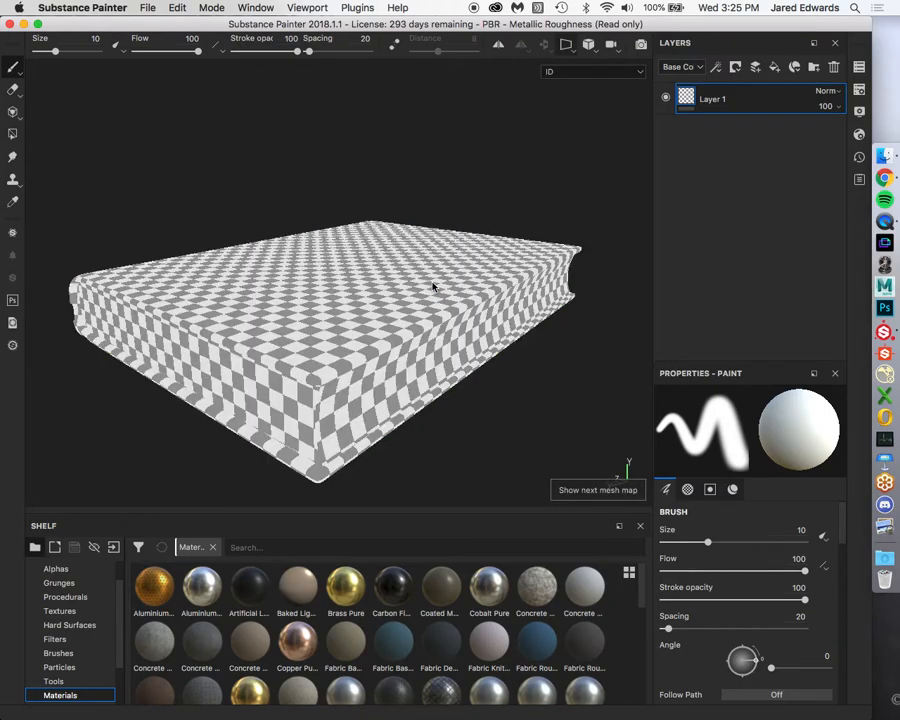
{"action": "key", "text": "b"}
{"action": "key", "text": "b"}
{"action": "key", "text": "b"}
{"action": "key", "text": "b"}
{"action": "key", "text": "b"}
{"action": "key", "text": "b"}
{"action": "key", "text": "b"}
{"action": "key", "text": "b"}
{"action": "key", "text": "b"}
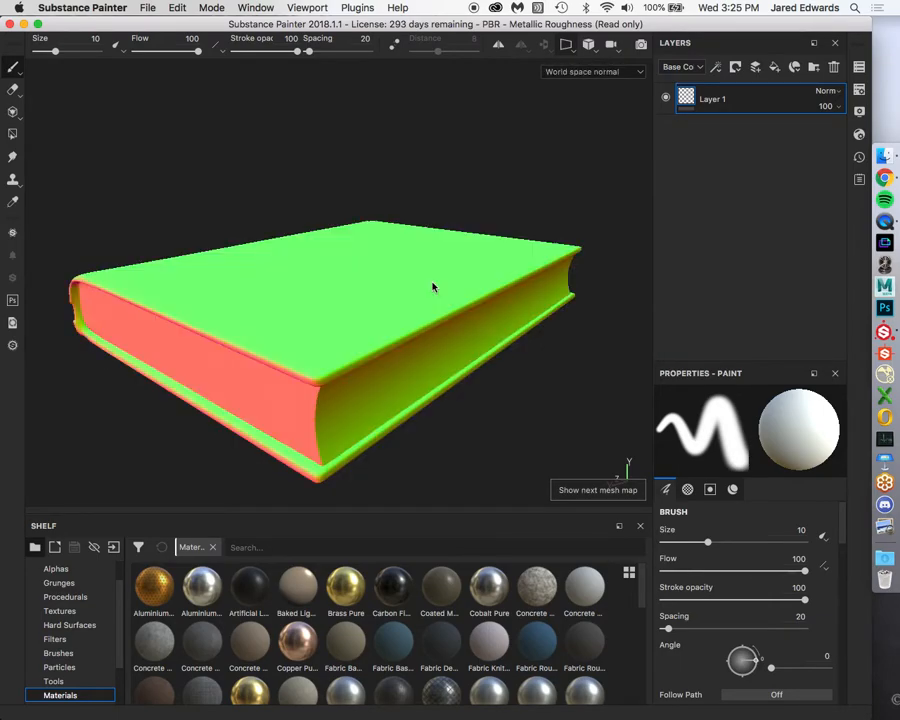
Review the channels and baked mesh maps in the book's texture set settings.
{"action": "left_click", "coordinate": [859, 114]}
{"action": "left_click", "coordinate": [859, 89]}
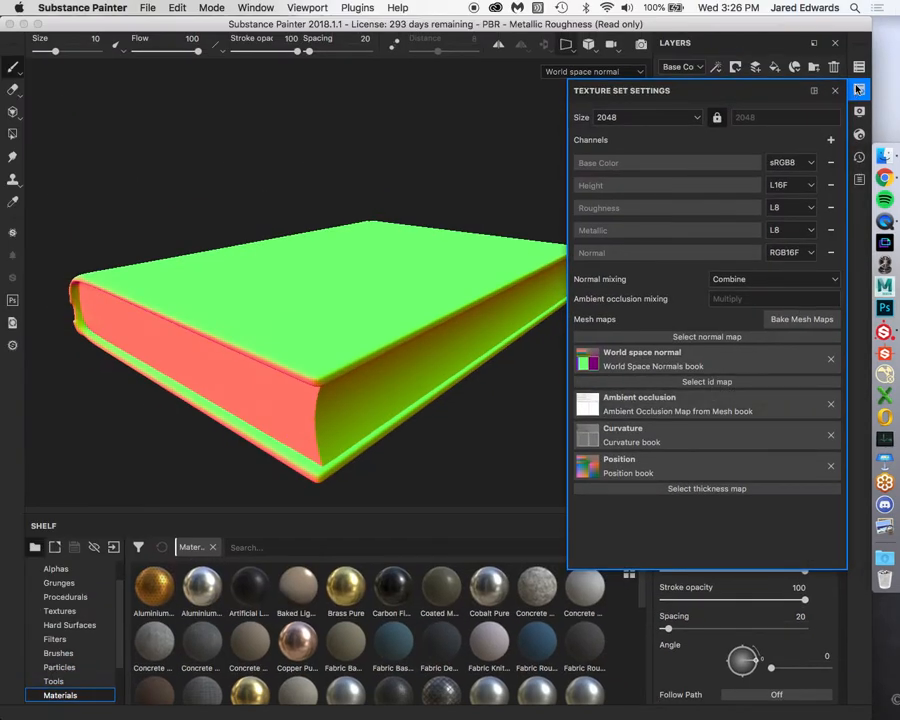
{"action": "left_click", "coordinate": [857, 89]}
Cycle the viewport through the book's single material channels.
{"action": "left_click_drag", "start_coordinate": [519, 278], "coordinate": [418, 327], "text": "alt"}
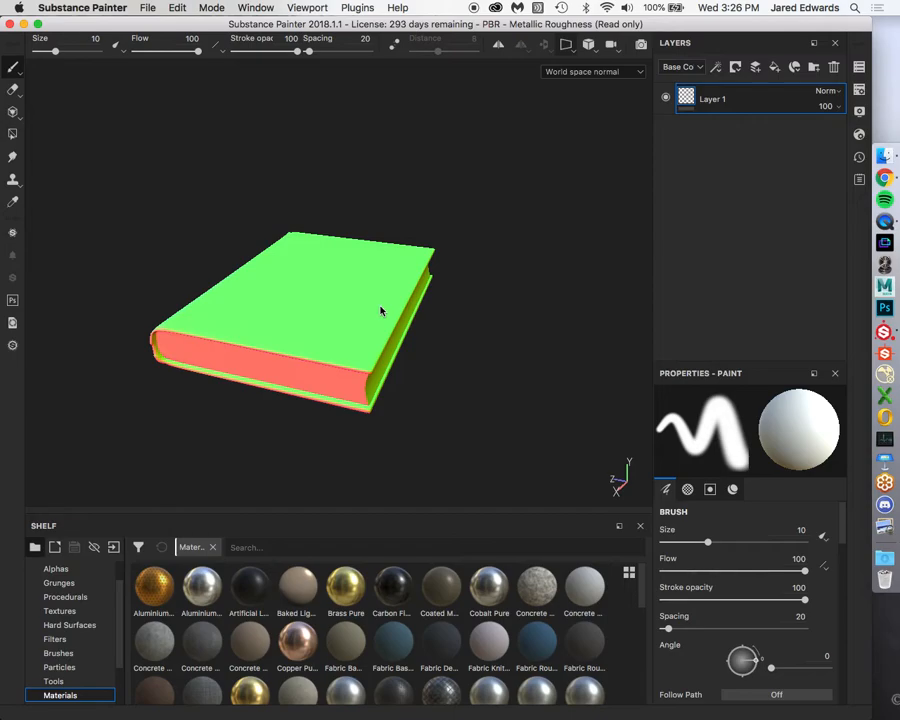
{"action": "key", "text": "c"}
{"action": "key", "text": "c"}
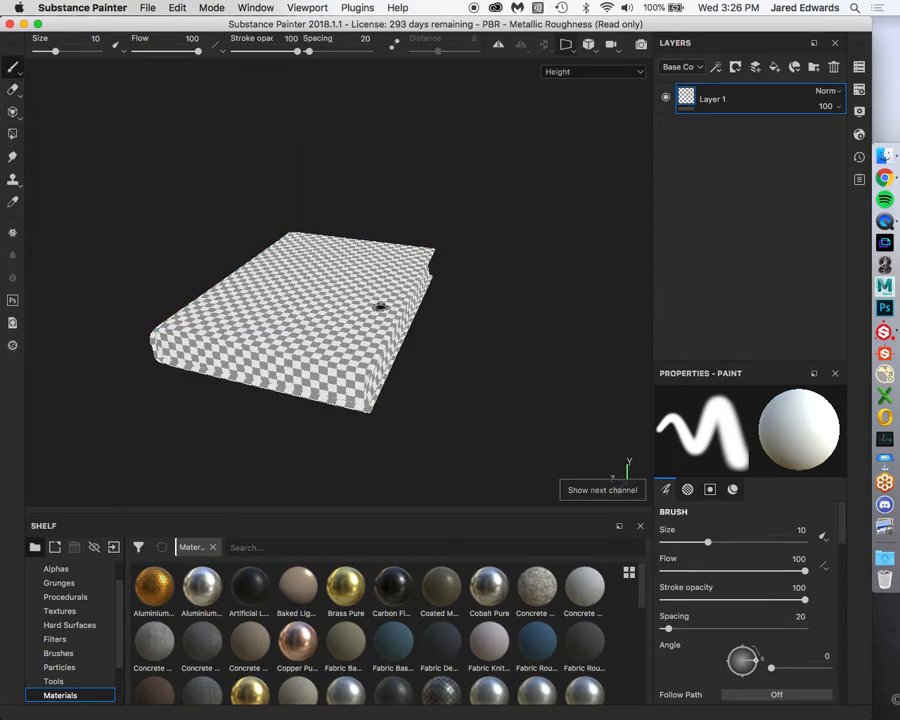
{"action": "key", "text": "c"}
{"action": "key", "text": "c"}
{"action": "key", "text": "c"}
Display the ambient occlusion mesh map on the book and examine the shading along the covers and page edges.
{"action": "key", "text": "b"}
{"action": "key", "text": "b"}
{"action": "key", "text": "b"}
{"action": "key", "text": "shift+b"}
{"action": "left_click_drag", "start_coordinate": [354, 304], "coordinate": [423, 342], "text": "alt"}
{"action": "right_click_drag", "start_coordinate": [423, 342], "coordinate": [363, 332], "text": "alt"}
{"action": "left_click_drag", "start_coordinate": [363, 332], "coordinate": [445, 308], "text": "alt"}
{"action": "left_click_drag", "start_coordinate": [237, 301], "coordinate": [350, 298], "text": "alt"}
{"action": "middle_click_drag", "start_coordinate": [350, 298], "coordinate": [485, 310], "text": "alt"}
{"action": "mouse_move", "coordinate": [485, 310]}
{"action": "left_mouse_down", "text": "alt"}
{"action": "mouse_move", "coordinate": [488, 287]}
{"action": "mouse_move", "coordinate": [410, 303]}
{"action": "mouse_move", "coordinate": [279, 291]}
{"action": "mouse_move", "coordinate": [442, 297]}
{"action": "mouse_move", "coordinate": [466, 337]}
{"action": "mouse_move", "coordinate": [486, 303]}
{"action": "left_mouse_up", "text": "alt"}
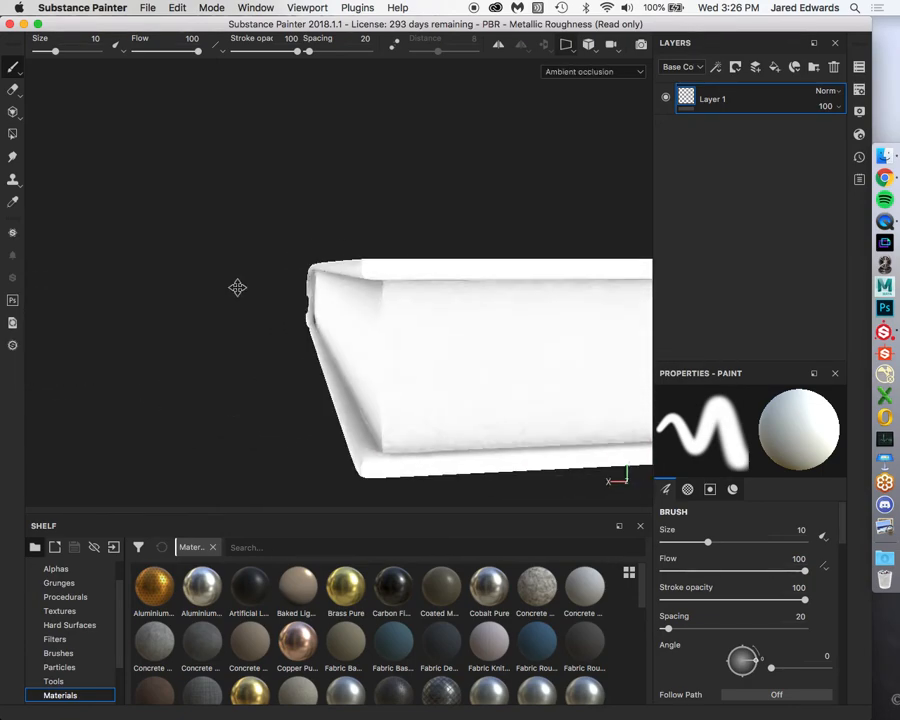
Display the curvature mesh map and examine the book's cover edges and corners.
{"action": "key", "text": "b"}
{"action": "left_click_drag", "start_coordinate": [314, 303], "coordinate": [560, 332], "text": "alt"}
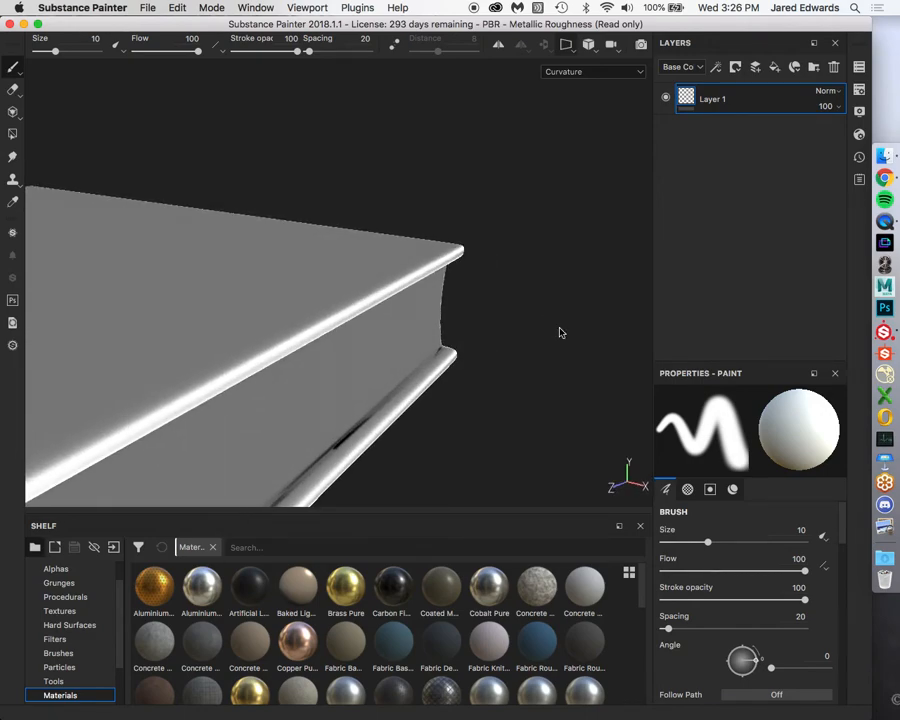
{"action": "left_click_drag", "start_coordinate": [522, 334], "coordinate": [348, 290], "text": "alt"}
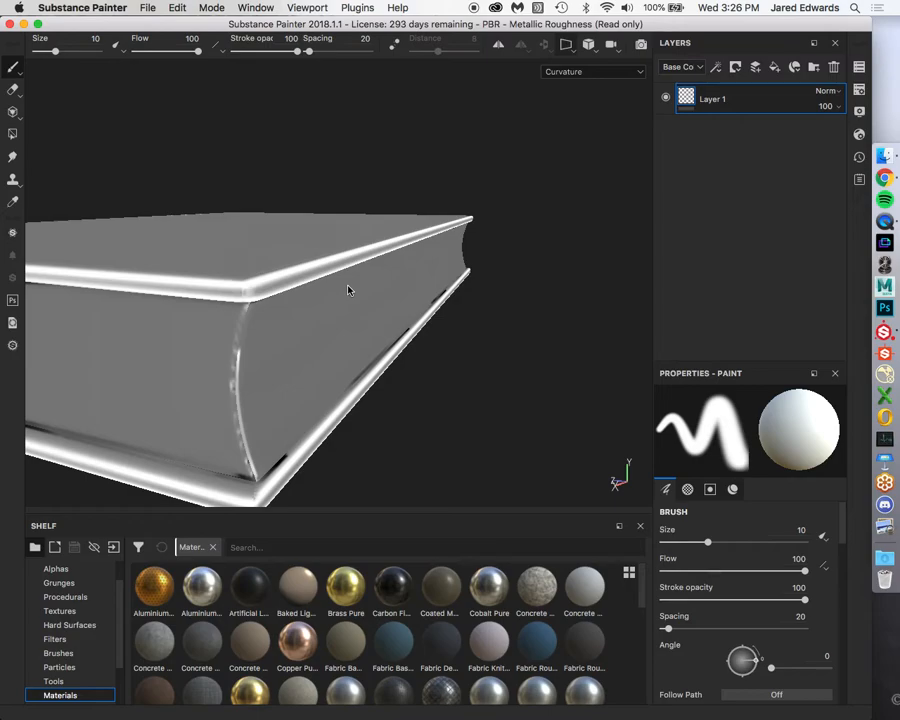
{"action": "left_click_drag", "start_coordinate": [346, 263], "coordinate": [396, 255], "text": "alt"}
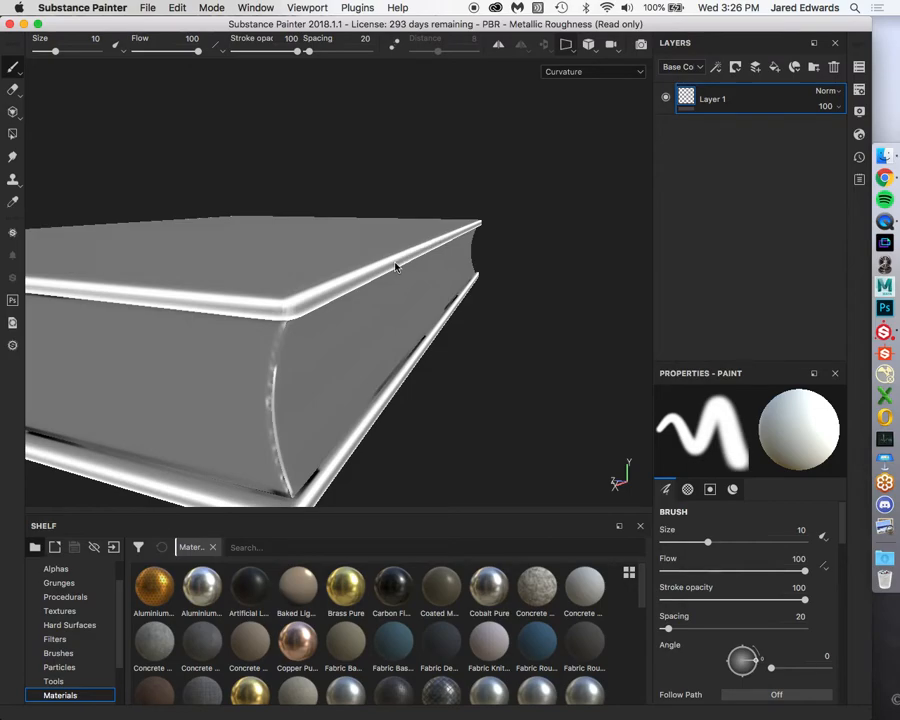
Cycle the viewport through the single channels again, stopping at Normal+Height+Mesh.
{"action": "key", "text": "c"}
{"action": "key", "text": "c"}
{"action": "key", "text": "c"}
{"action": "key", "text": "c"}
{"action": "key", "text": "c"}
{"action": "key", "text": "c"}
{"action": "key", "text": "c"}
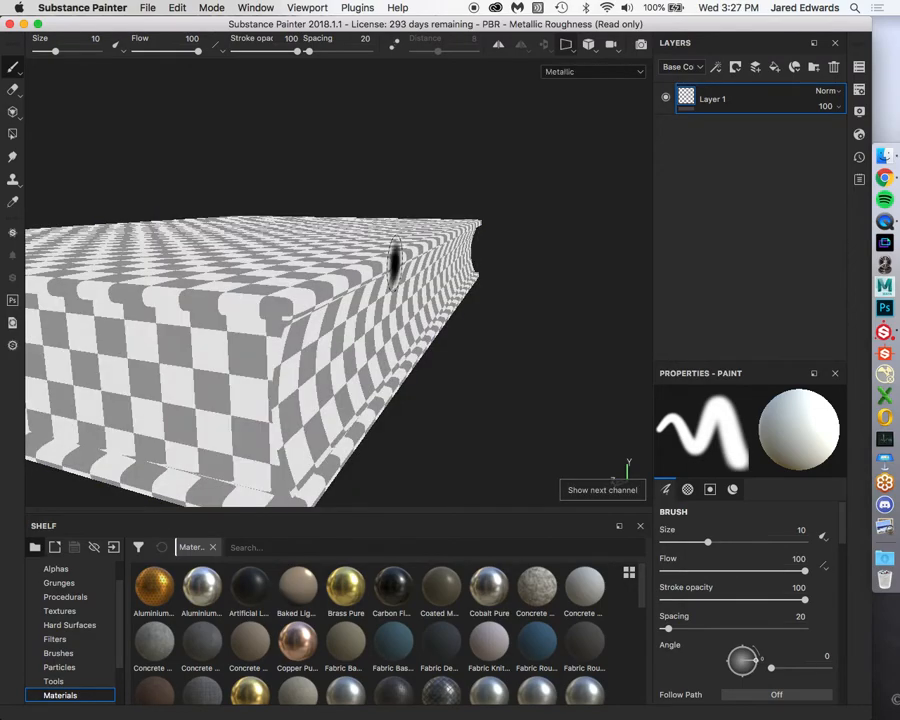
{"action": "key", "text": "c"}
{"action": "key", "text": "c"}
{"action": "key", "text": "c"}
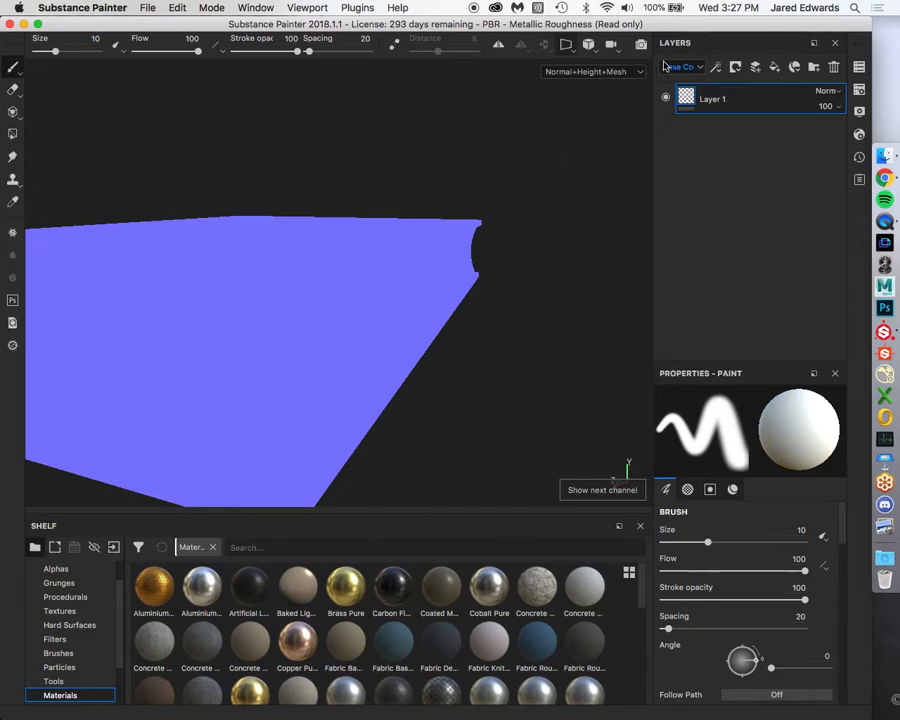
Review the available viewport display modes for channels and mesh maps, and choose the Material view.
{"action": "left_click", "coordinate": [628, 70]}
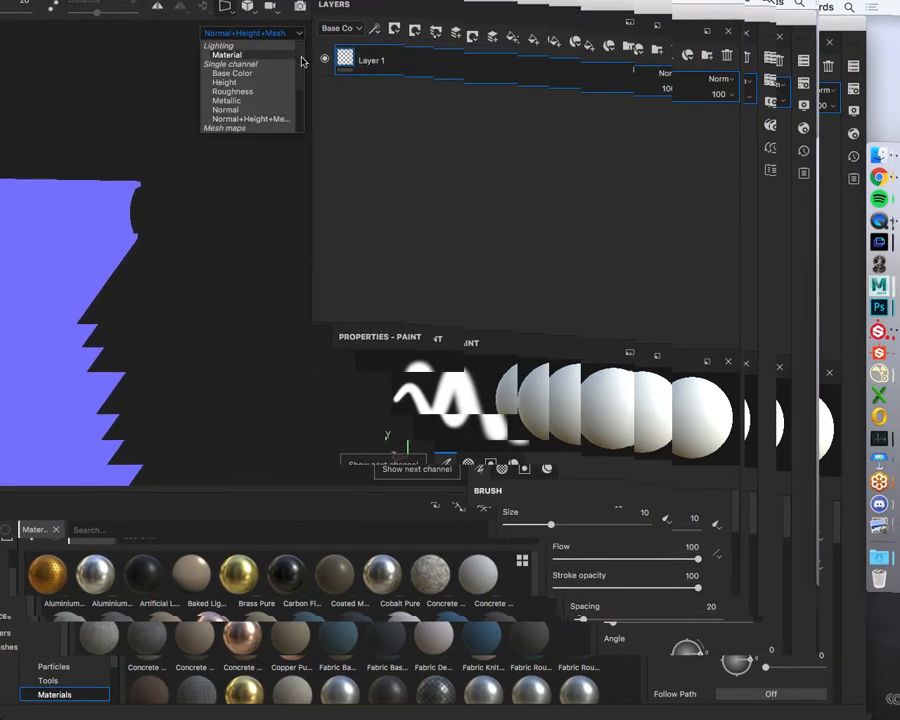
{"action": "scroll", "coordinate": [300, 76], "scroll_direction": "down", "scroll_amount": 3}
{"action": "scroll", "coordinate": [300, 76], "scroll_direction": "up", "scroll_amount": 1}
{"action": "scroll", "coordinate": [302, 76], "scroll_direction": "down", "scroll_amount": 2}
{"action": "scroll", "coordinate": [302, 80], "scroll_direction": "up", "scroll_amount": 5}
{"action": "scroll", "coordinate": [300, 70], "scroll_direction": "down", "scroll_amount": 4}
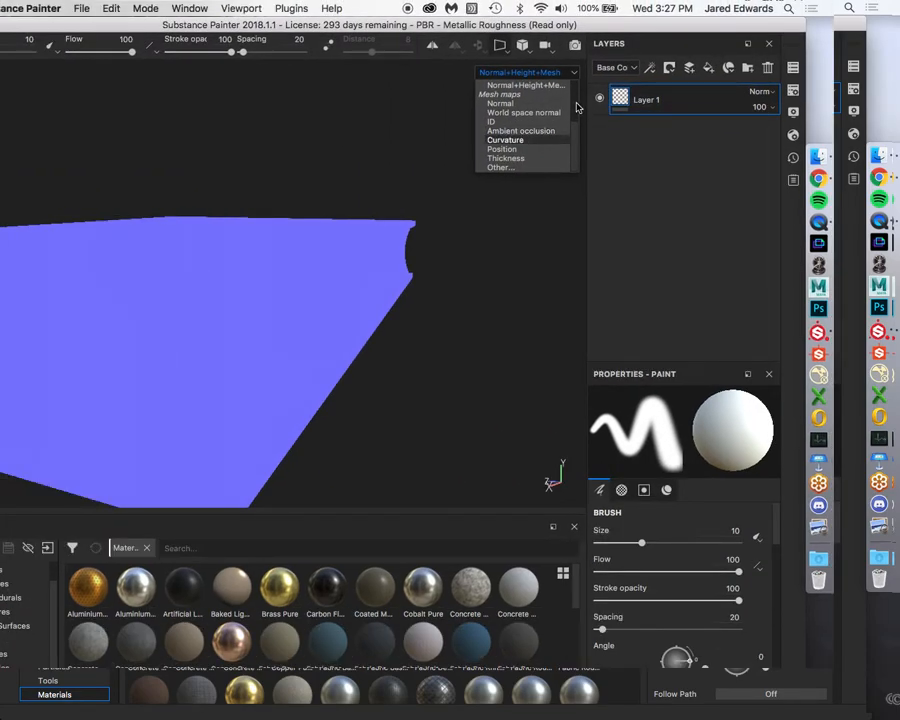
{"action": "scroll", "coordinate": [390, 95], "scroll_direction": "up", "scroll_amount": 4}
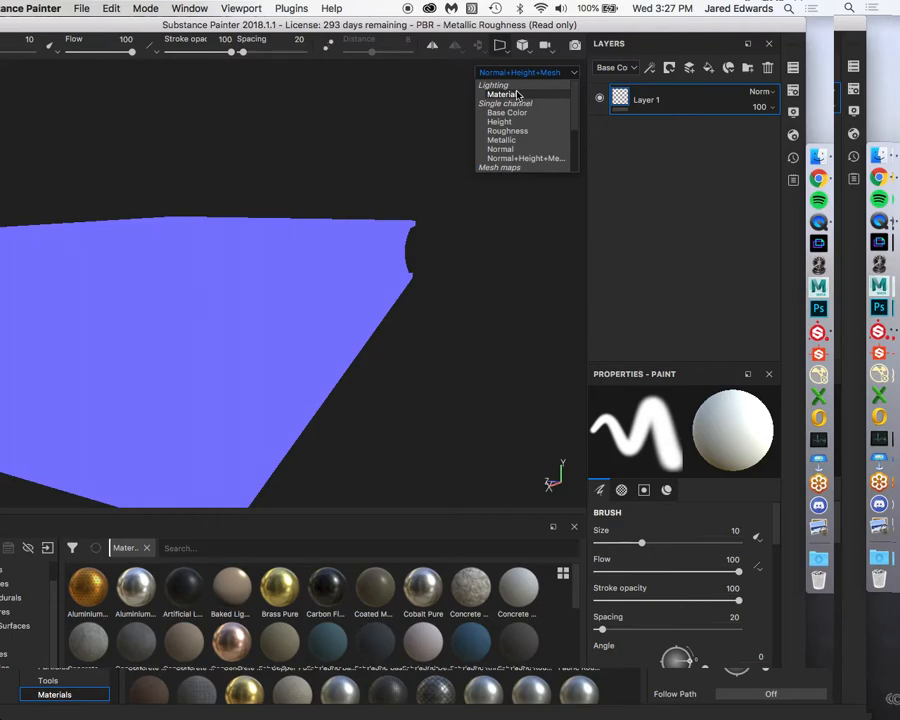
{"action": "left_click", "coordinate": [515, 94]}
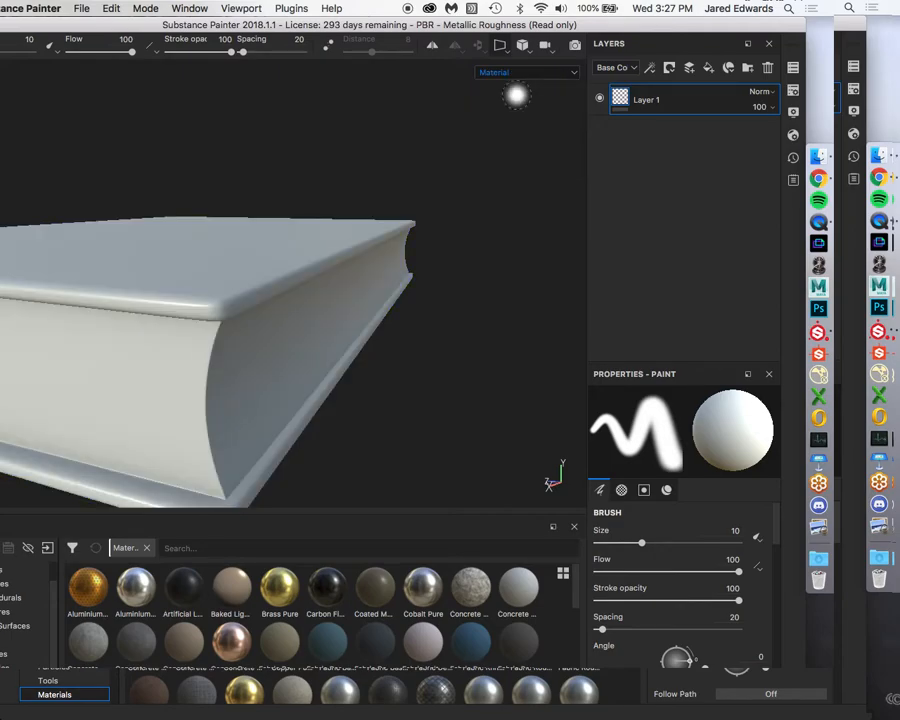
Compare the baked mesh maps with the Material view, ending on the position map.
{"action": "key", "text": "b"}
{"action": "key", "text": "b"}
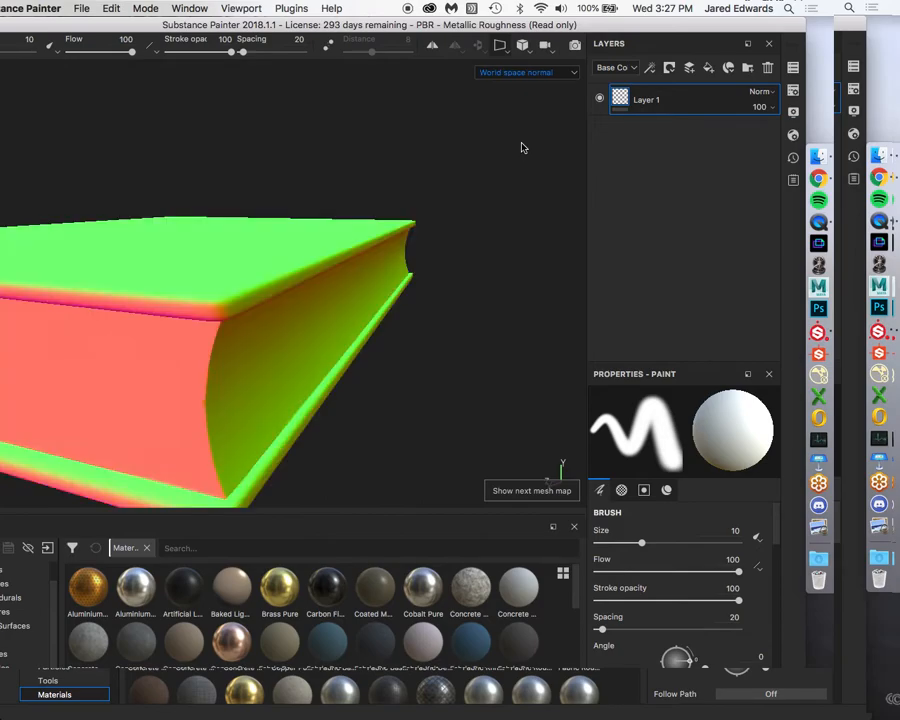
{"action": "key", "text": "b"}
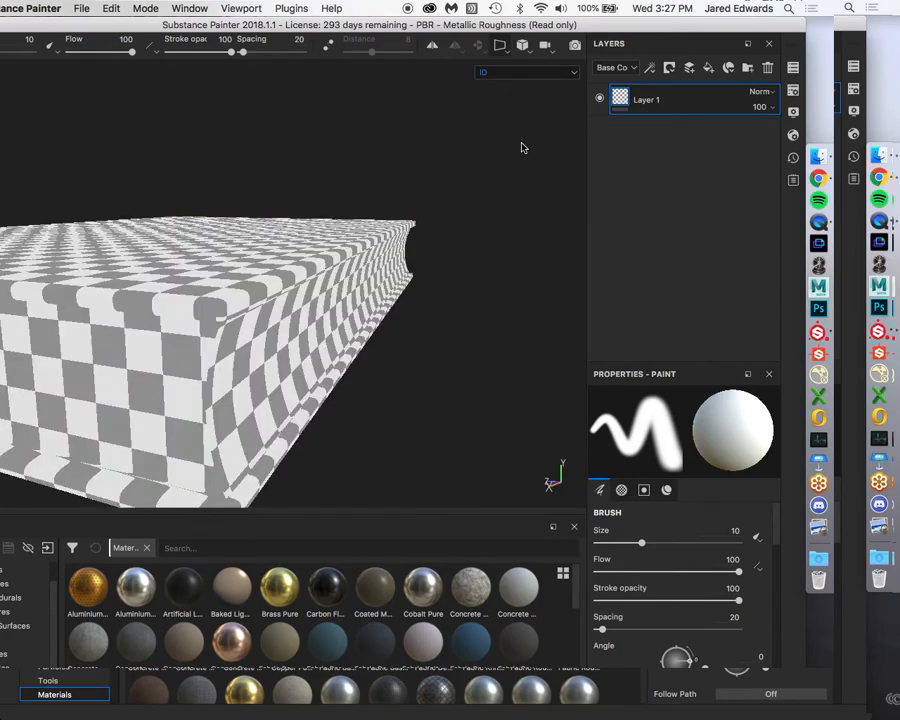
{"action": "key", "text": "m"}
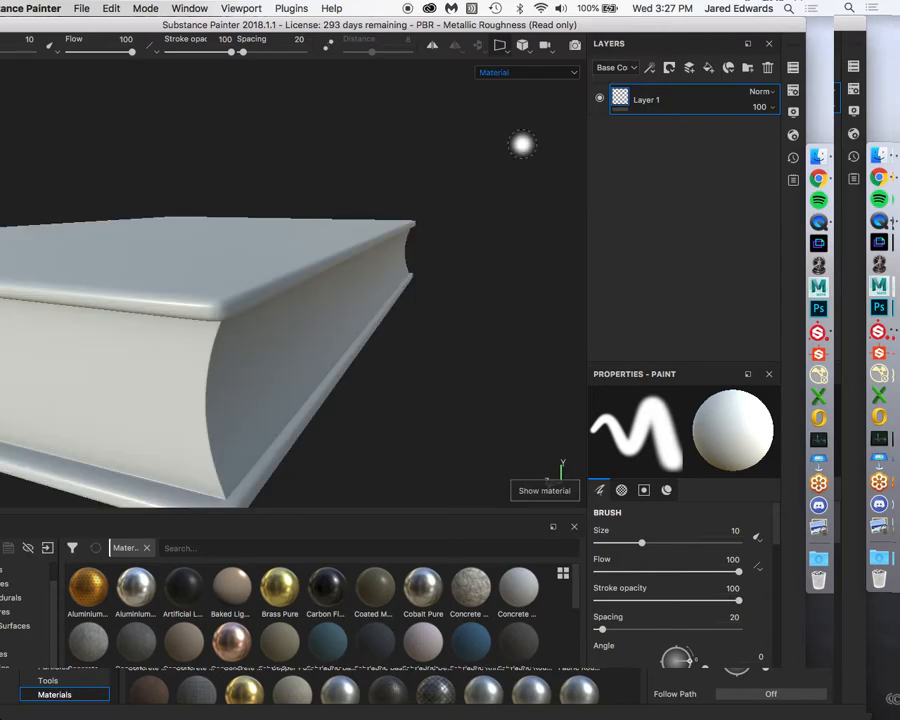
{"action": "key", "text": "b"}
{"action": "key", "text": "b"}
{"action": "key", "text": "b"}
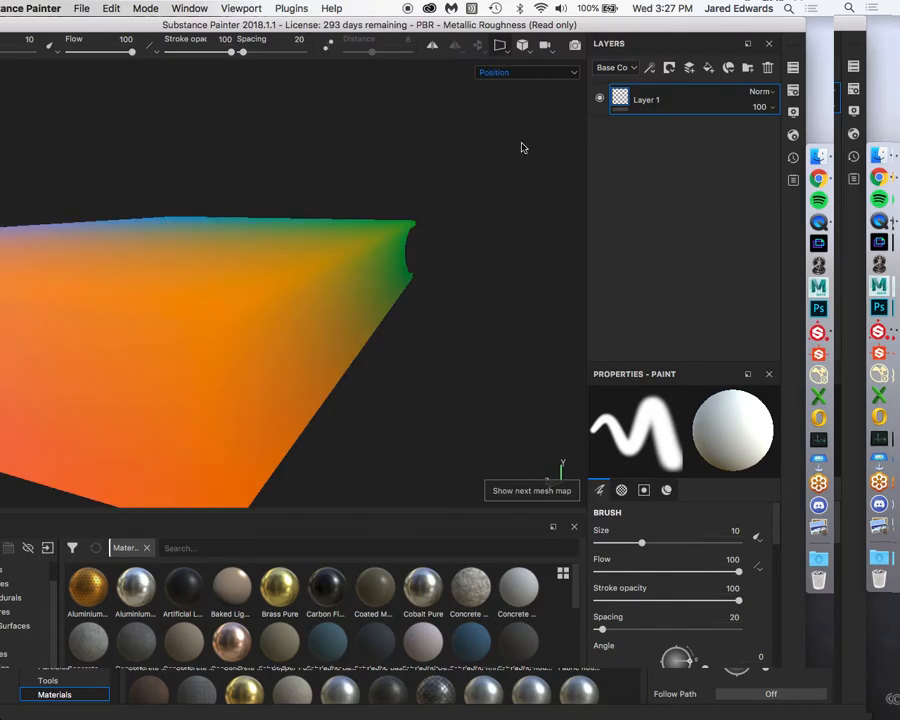
Return the viewport to the Material view and frame the whole book.
{"action": "key", "text": "m"}
{"action": "scroll", "coordinate": [396, 158], "scroll_direction": "down", "scroll_amount": 4}
{"action": "left_click_drag", "start_coordinate": [392, 160], "coordinate": [368, 196], "text": "alt"}
{"action": "scroll", "coordinate": [424, 234], "scroll_direction": "up", "scroll_amount": 2}
{"action": "left_click_drag", "start_coordinate": [424, 234], "coordinate": [416, 203], "text": "alt"}
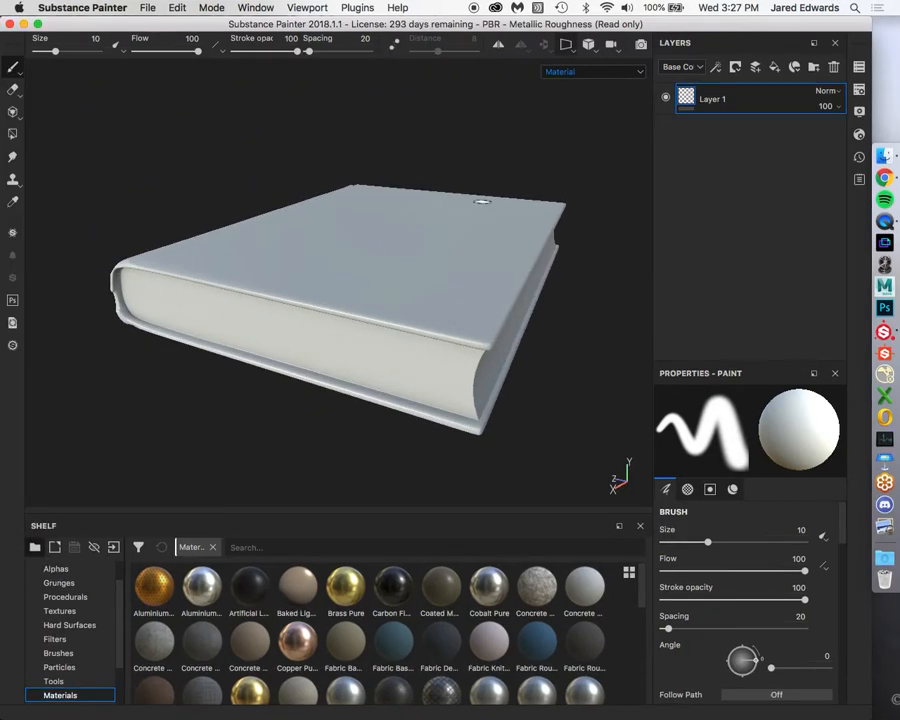
{"action": "left_click_drag", "start_coordinate": [482, 202], "coordinate": [455, 202], "text": "alt"}
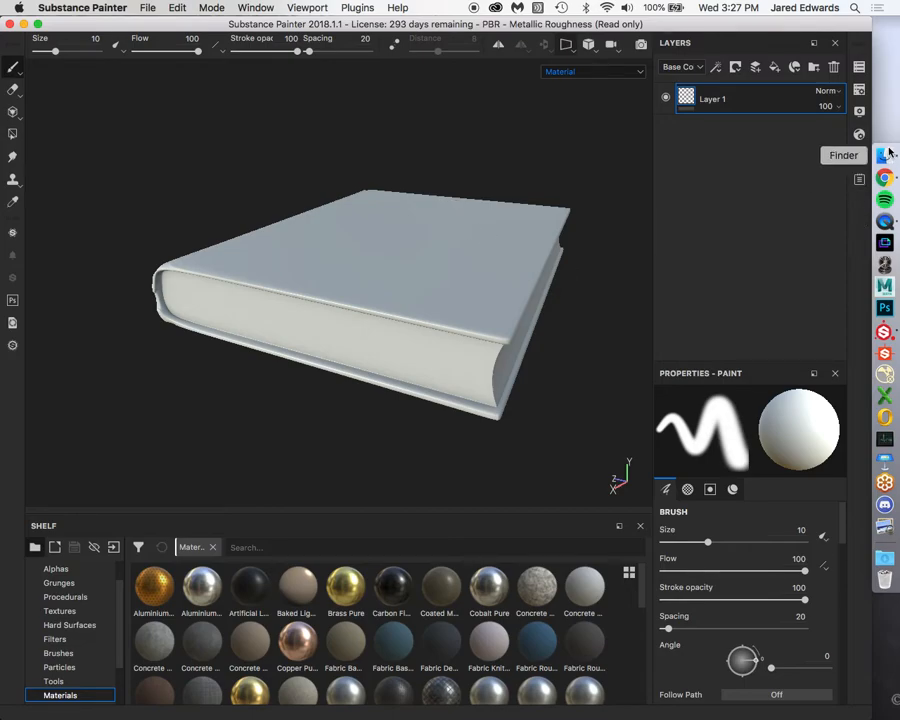
Switch to Chrome and open the "Texturing the Book with Painter" document from the lesson page in its own tab.
{"action": "left_click", "coordinate": [885, 178]}
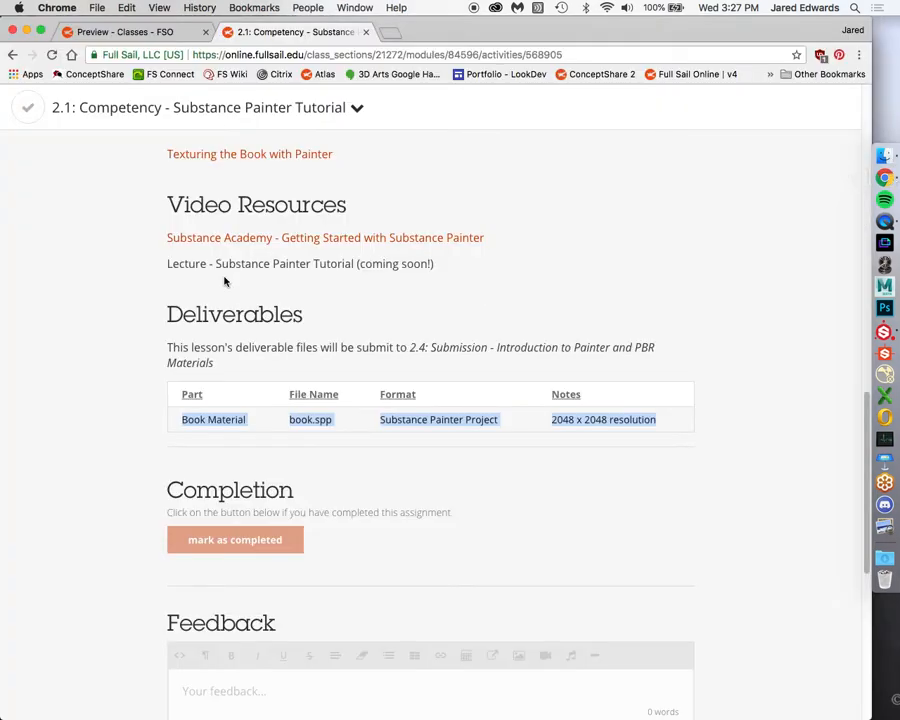
{"action": "scroll", "coordinate": [125, 315], "scroll_direction": "up", "scroll_amount": 5}
{"action": "scroll", "coordinate": [140, 341], "scroll_direction": "up", "scroll_amount": 2}
{"action": "scroll", "coordinate": [140, 341], "scroll_direction": "down", "scroll_amount": 3}
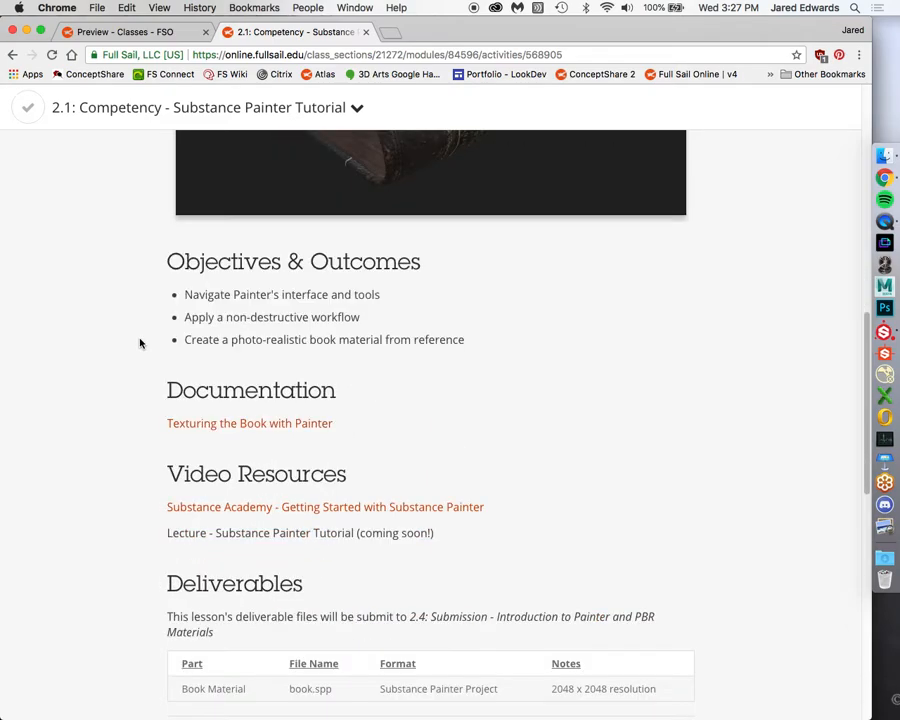
{"action": "left_click", "coordinate": [211, 422], "text": "super"}
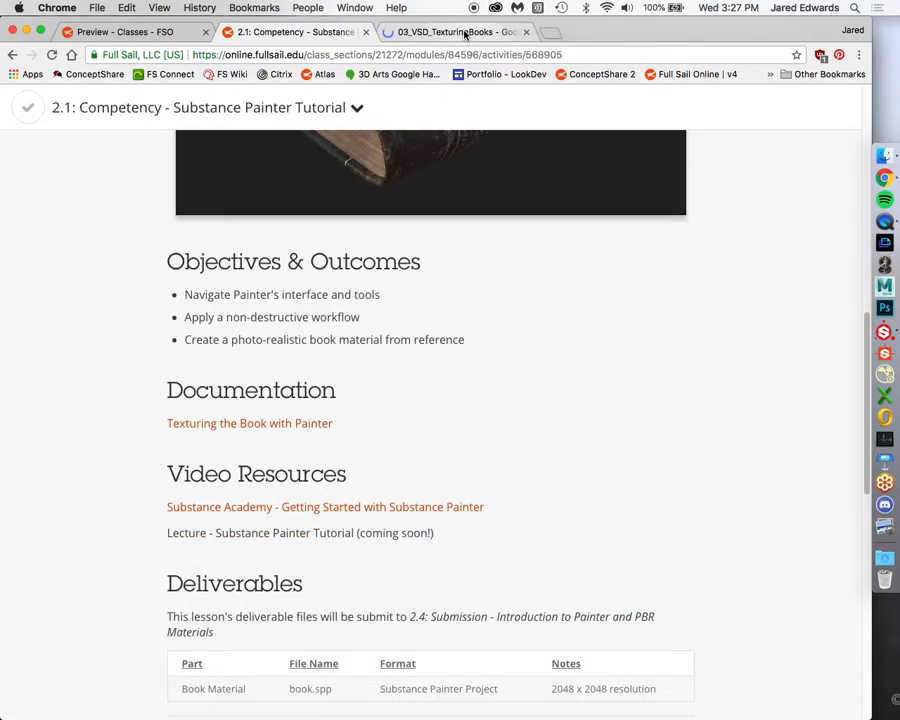
{"action": "left_click", "coordinate": [464, 33]}
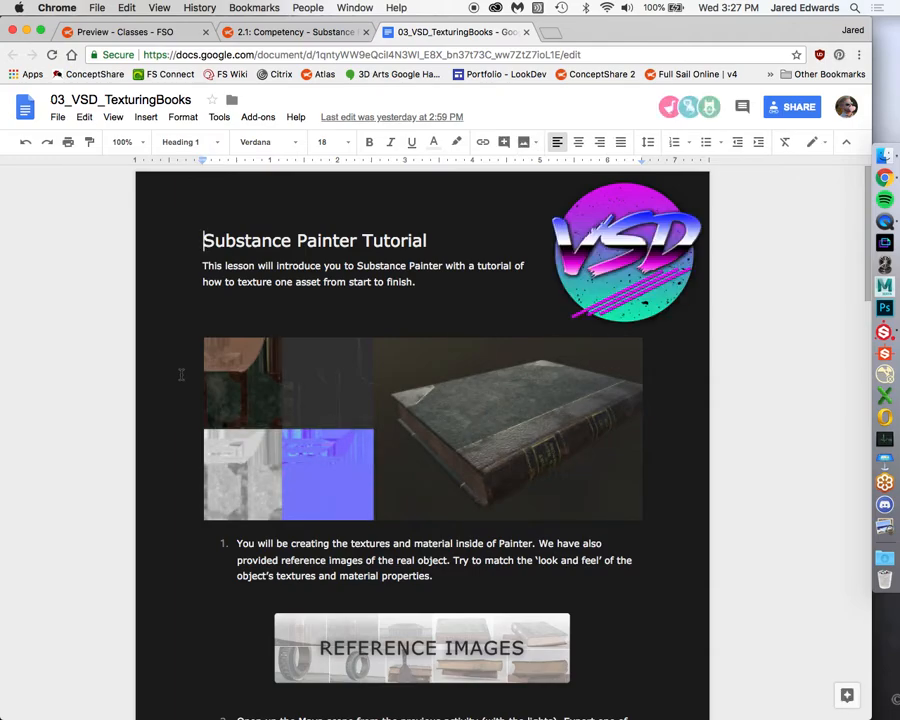
Read through the book texturing instructions, covering the leather, paper, fabric and gold trim steps, and return to the reference images banner.
{"action": "scroll", "coordinate": [181, 374], "scroll_direction": "down", "scroll_amount": 20}
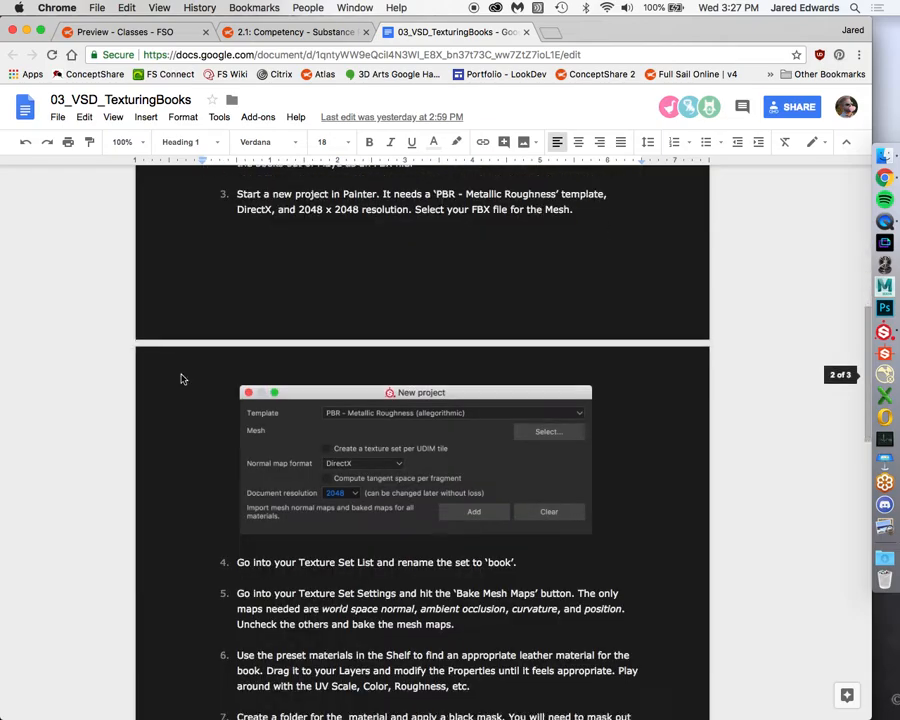
{"action": "scroll", "coordinate": [181, 374], "scroll_direction": "down", "scroll_amount": 5}
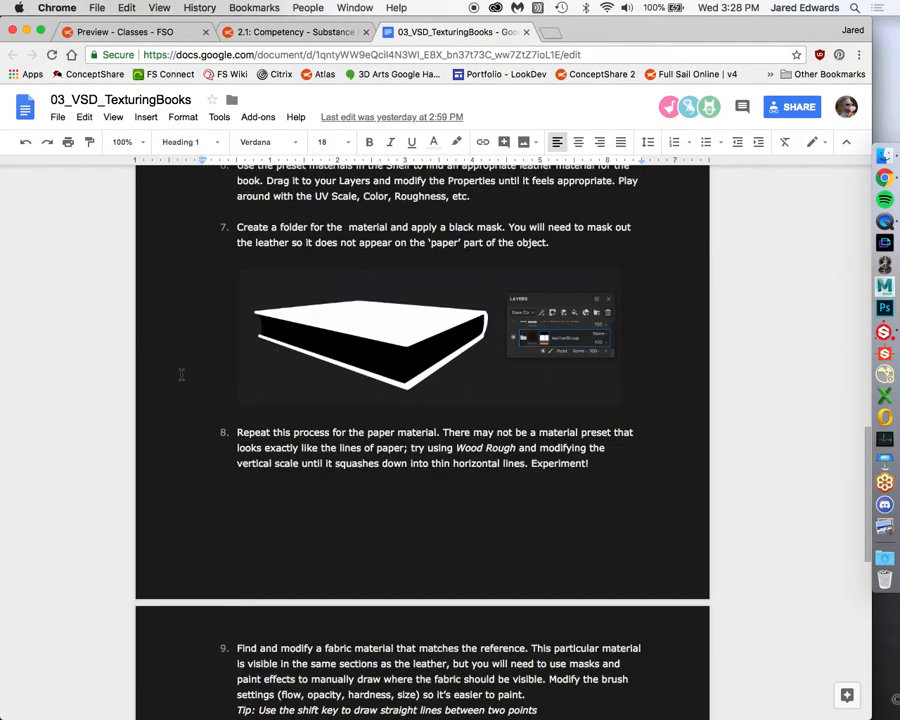
{"action": "scroll", "coordinate": [181, 376], "scroll_direction": "down", "scroll_amount": 6}
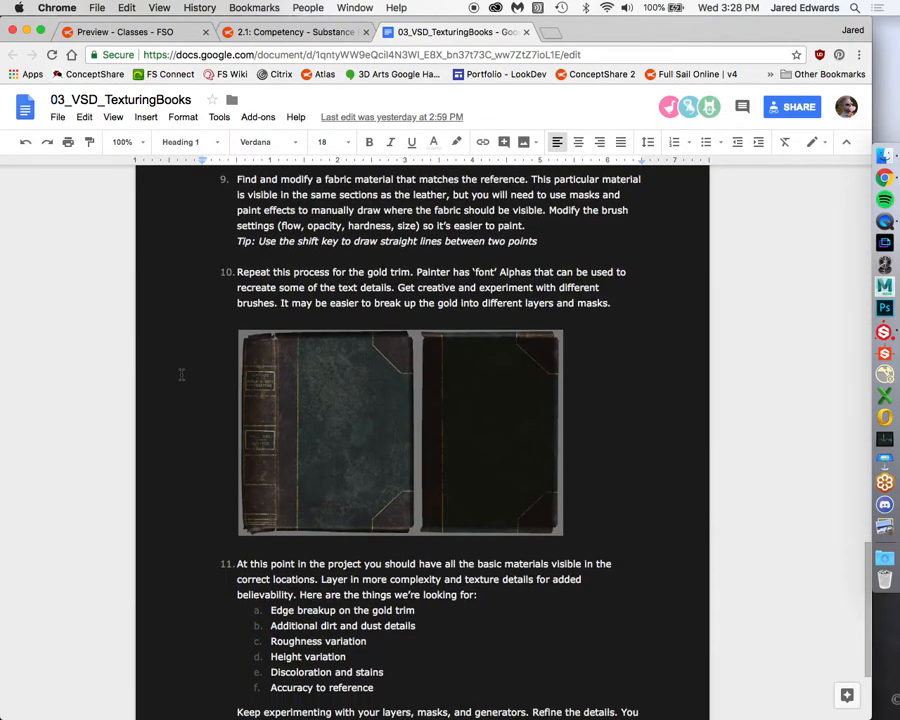
{"action": "scroll", "coordinate": [181, 374], "scroll_direction": "up", "scroll_amount": 20}
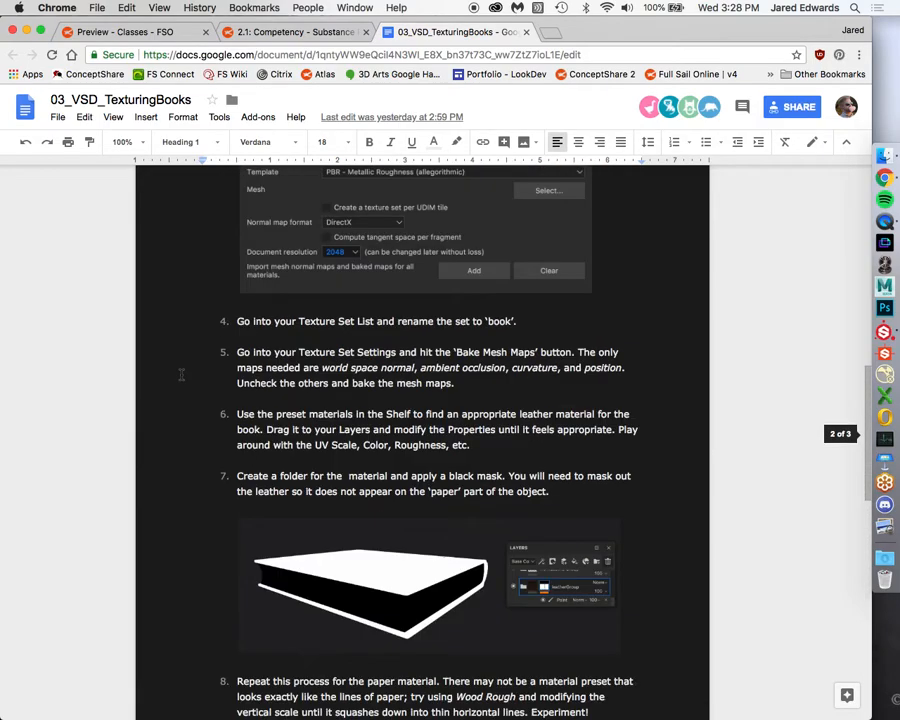
{"action": "scroll", "coordinate": [181, 374], "scroll_direction": "up", "scroll_amount": 5}
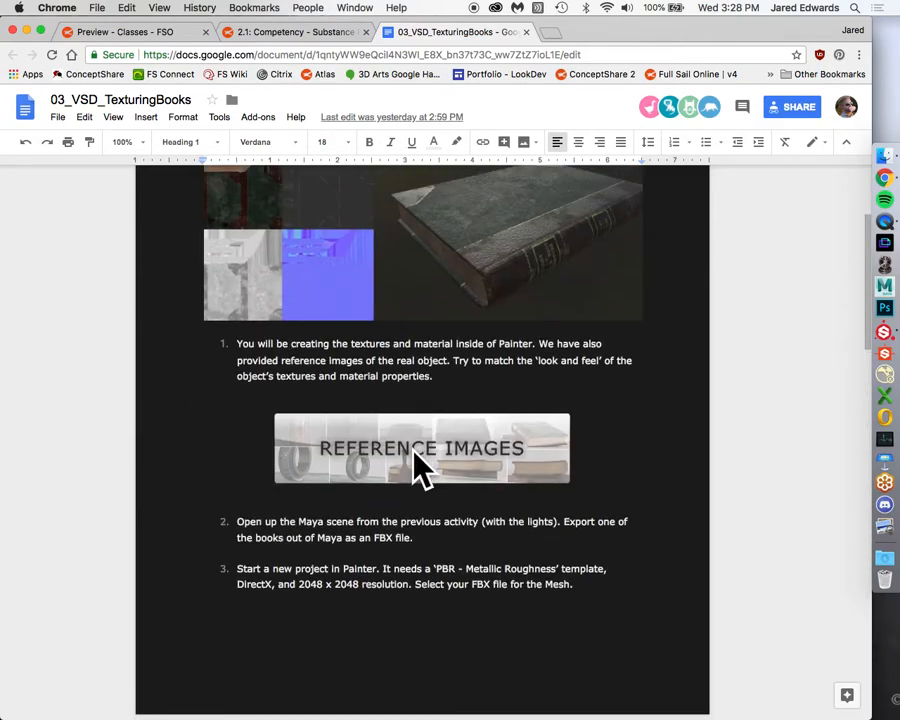
Open the Google Photos album linked from the document's Reference Images banner.
{"action": "left_click", "coordinate": [419, 453]}
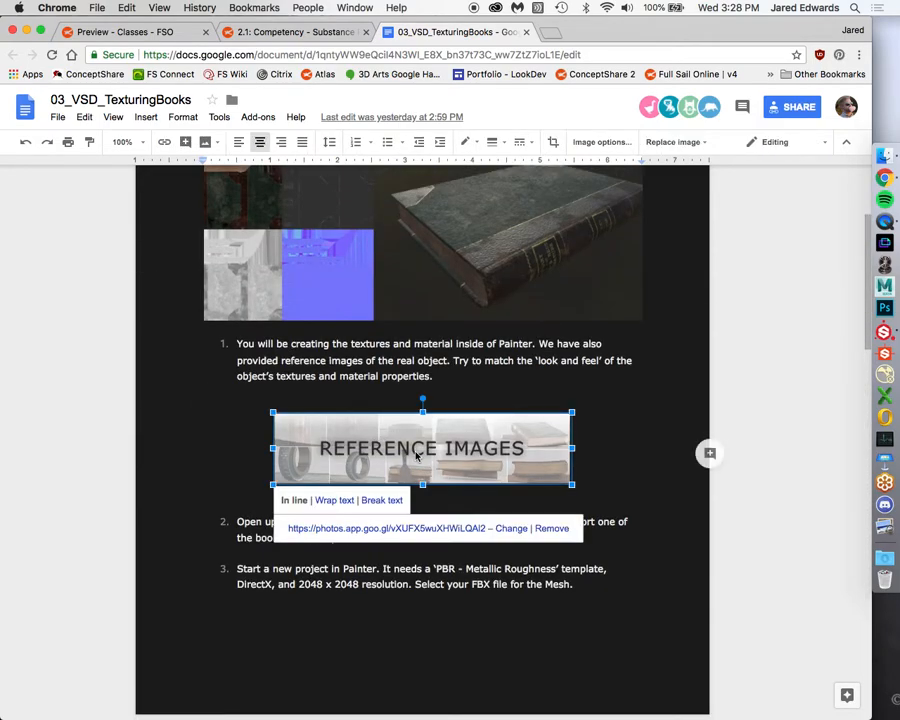
{"action": "left_click", "coordinate": [352, 528]}
{"action": "left_click", "coordinate": [526, 34]}
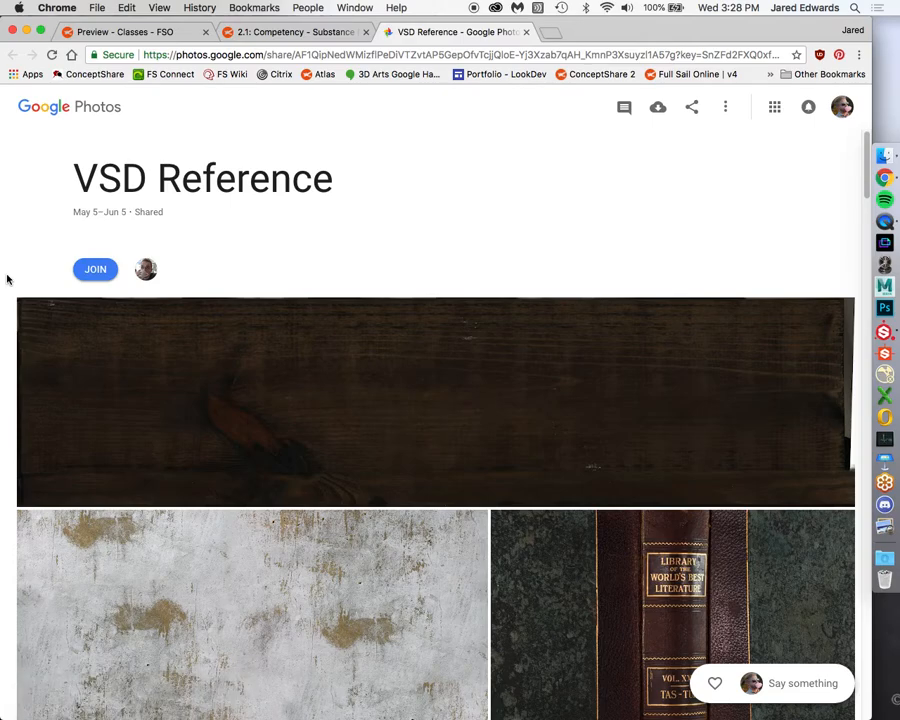
Browse the VSD Reference album for photos of the book's cover, spine and page edges.
{"action": "scroll", "coordinate": [7, 279], "scroll_direction": "down", "scroll_amount": 2}
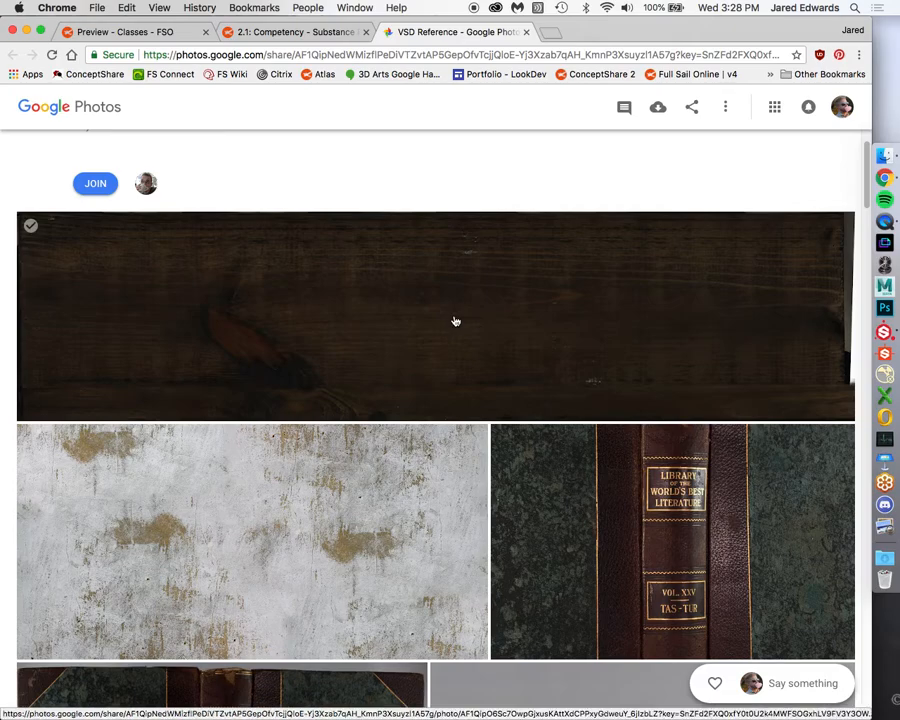
{"action": "scroll", "coordinate": [241, 313], "scroll_direction": "down", "scroll_amount": 5}
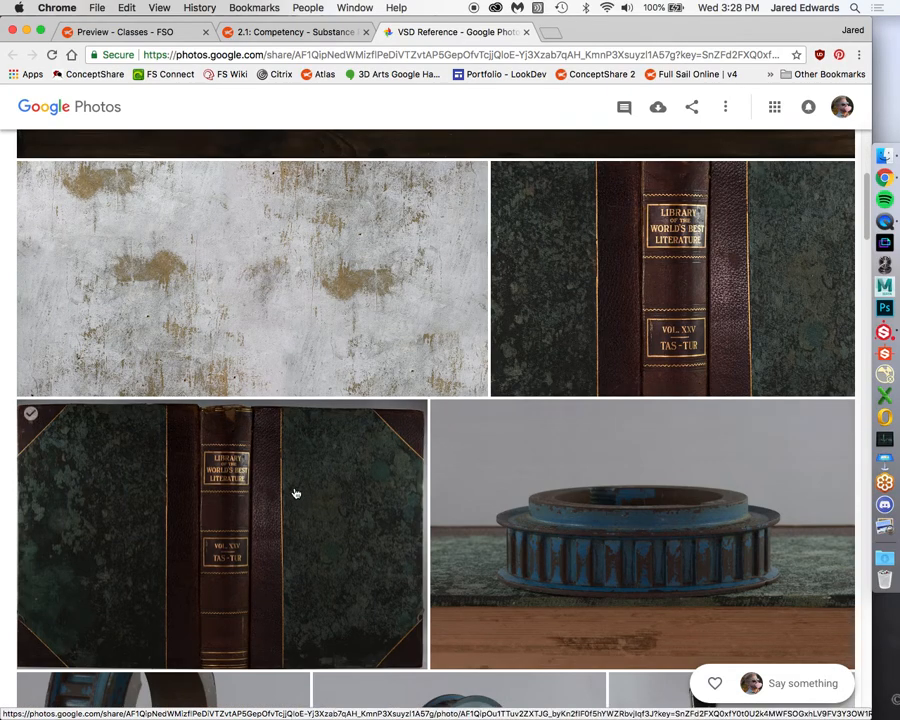
{"action": "scroll", "coordinate": [295, 512], "scroll_direction": "down", "scroll_amount": 10}
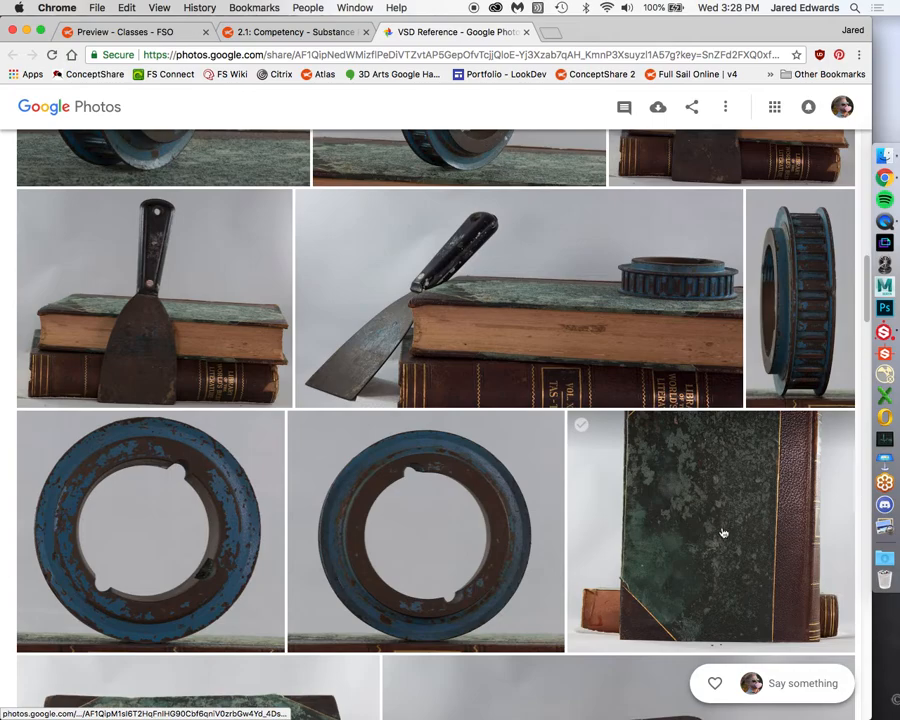
{"action": "scroll", "coordinate": [605, 522], "scroll_direction": "down", "scroll_amount": 3}
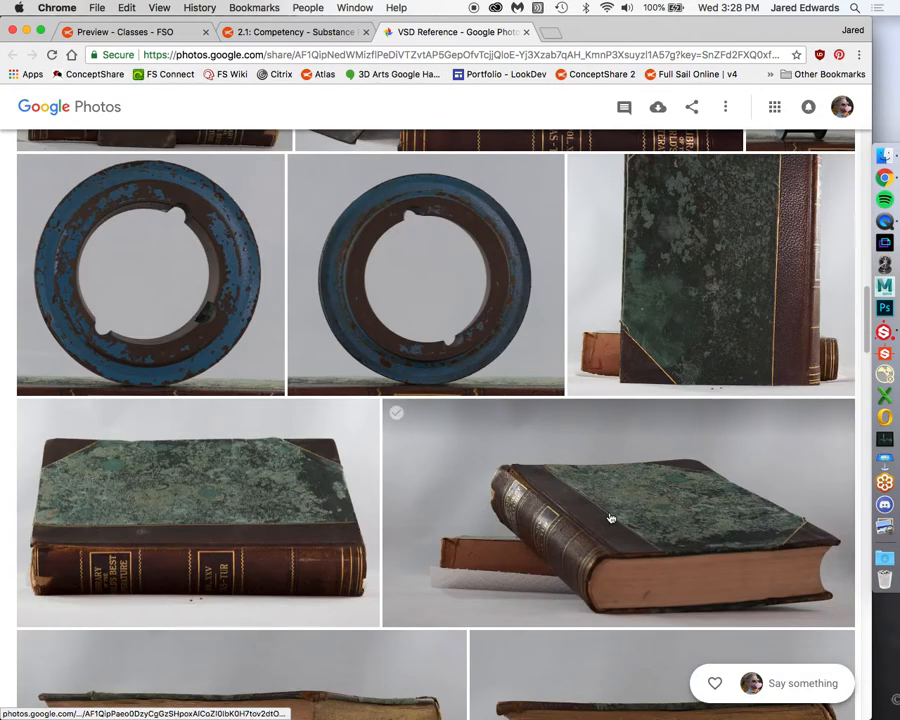
{"action": "scroll", "coordinate": [611, 518], "scroll_direction": "down", "scroll_amount": 5}
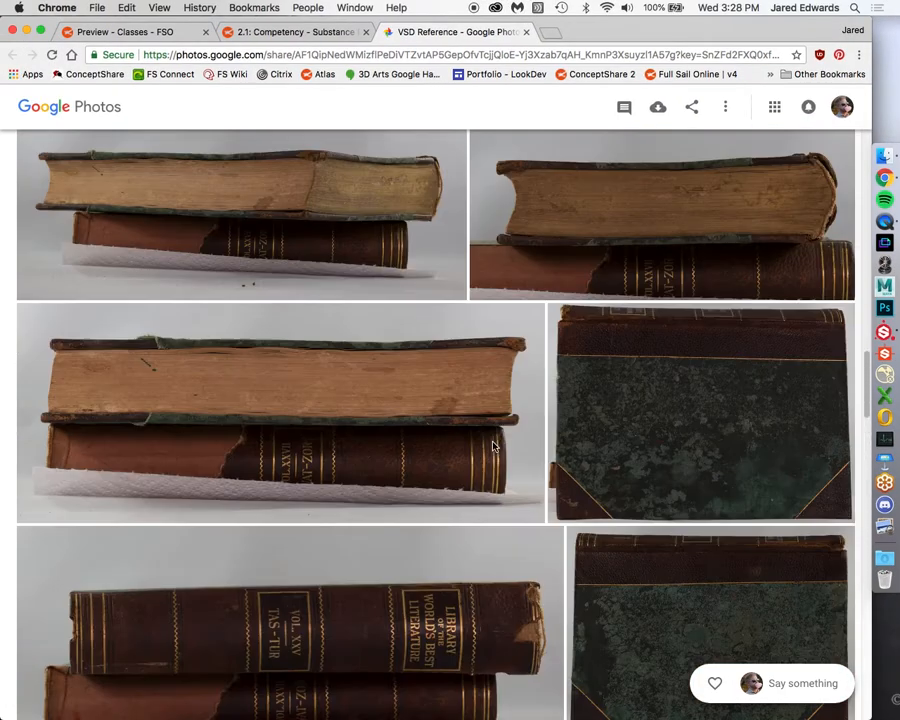
{"action": "scroll", "coordinate": [492, 447], "scroll_direction": "up", "scroll_amount": 2}
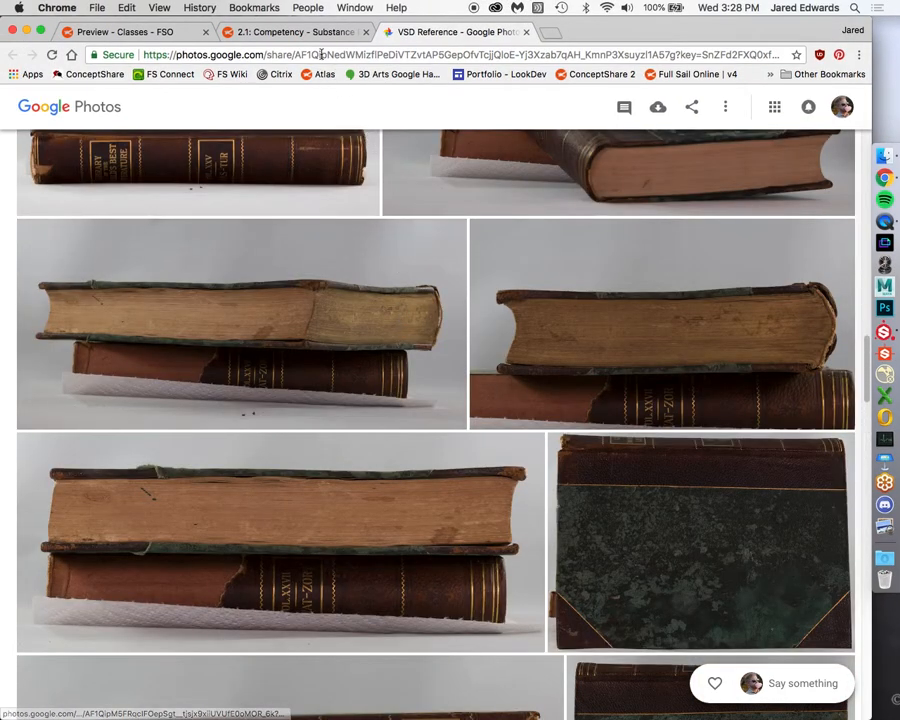
Find the upright green book photo with the leather spine in the album and switch to Substance Painter.
{"action": "scroll", "coordinate": [470, 331], "scroll_direction": "up", "scroll_amount": 5}
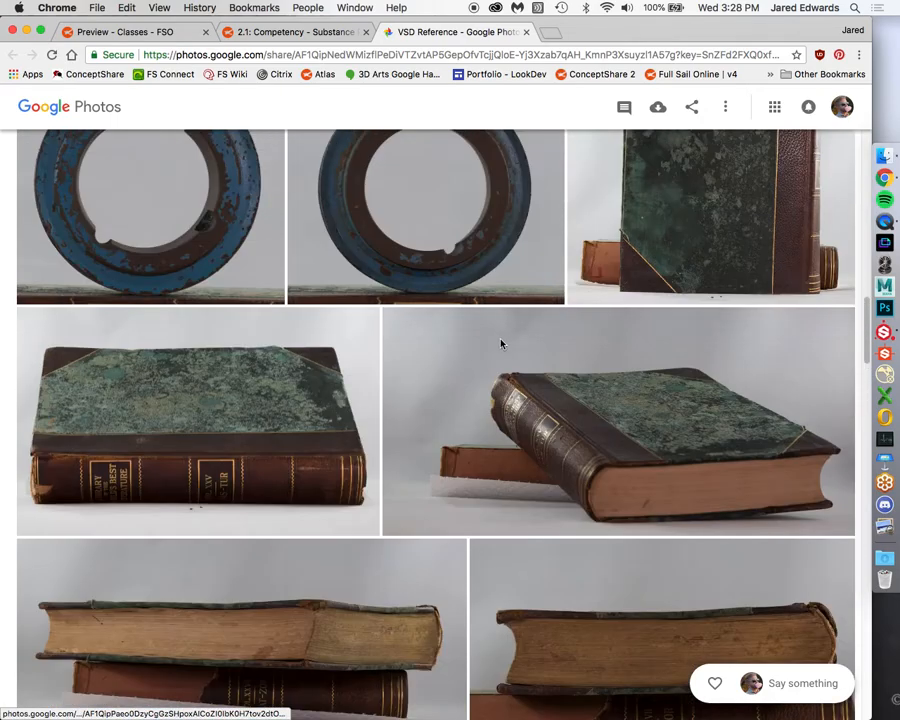
{"action": "scroll", "coordinate": [701, 382], "scroll_direction": "up", "scroll_amount": 3}
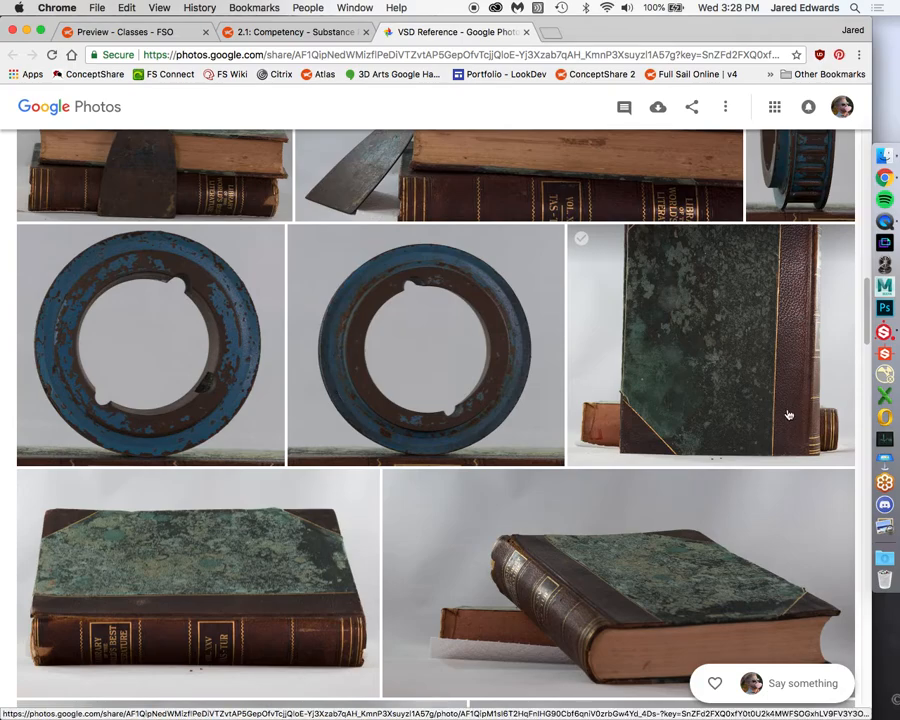
{"action": "key", "text": "super+Tab"}
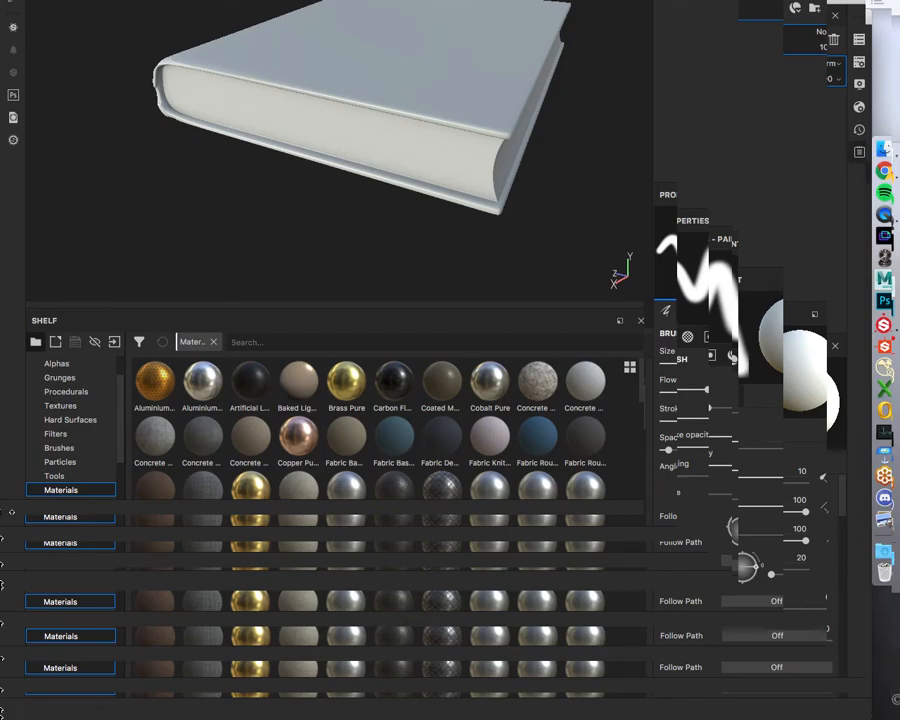
Look through the shelf's Grunges, Procedurals, Hard Surfaces and Filters categories and return to Materials.
{"action": "left_click", "coordinate": [62, 377]}
{"action": "left_click", "coordinate": [68, 392]}
{"action": "left_click", "coordinate": [71, 420]}
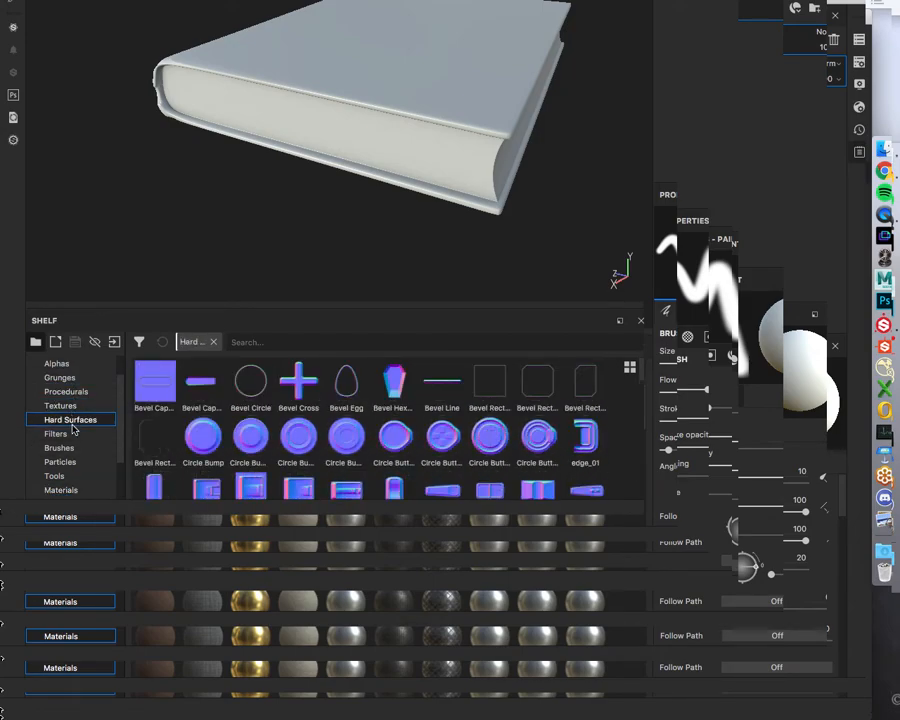
{"action": "left_click", "coordinate": [72, 433]}
{"action": "left_click", "coordinate": [62, 378]}
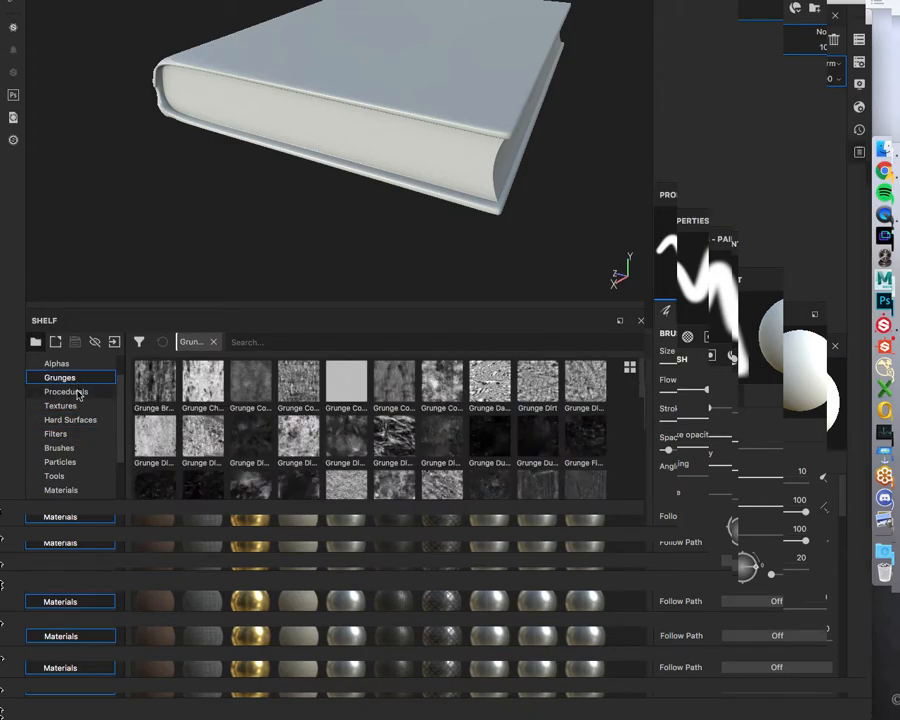
{"action": "scroll", "coordinate": [76, 460], "scroll_direction": "down", "scroll_amount": 2}
{"action": "left_click", "coordinate": [78, 437]}
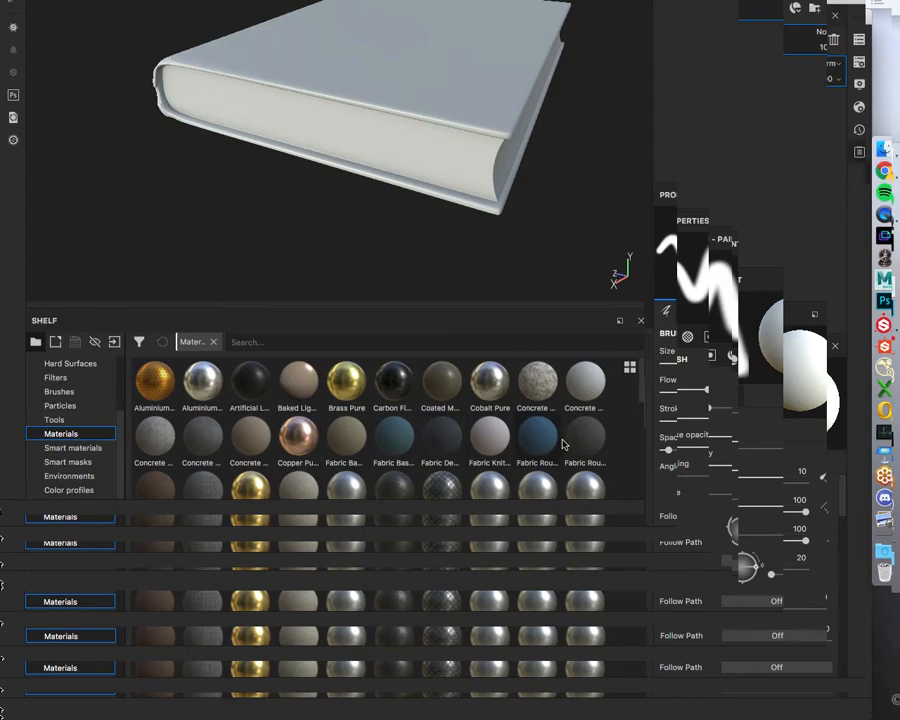
Look through the full list of base materials for ones suited to the book.
{"action": "left_click_drag", "start_coordinate": [603, 386], "coordinate": [604, 468]}
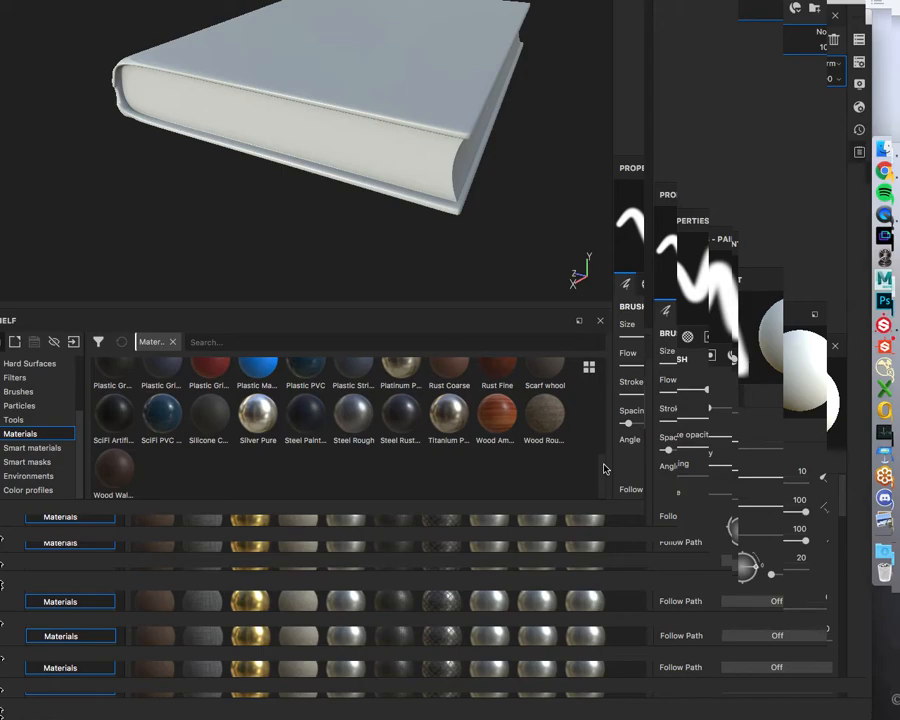
{"action": "left_click_drag", "start_coordinate": [604, 468], "coordinate": [601, 461]}
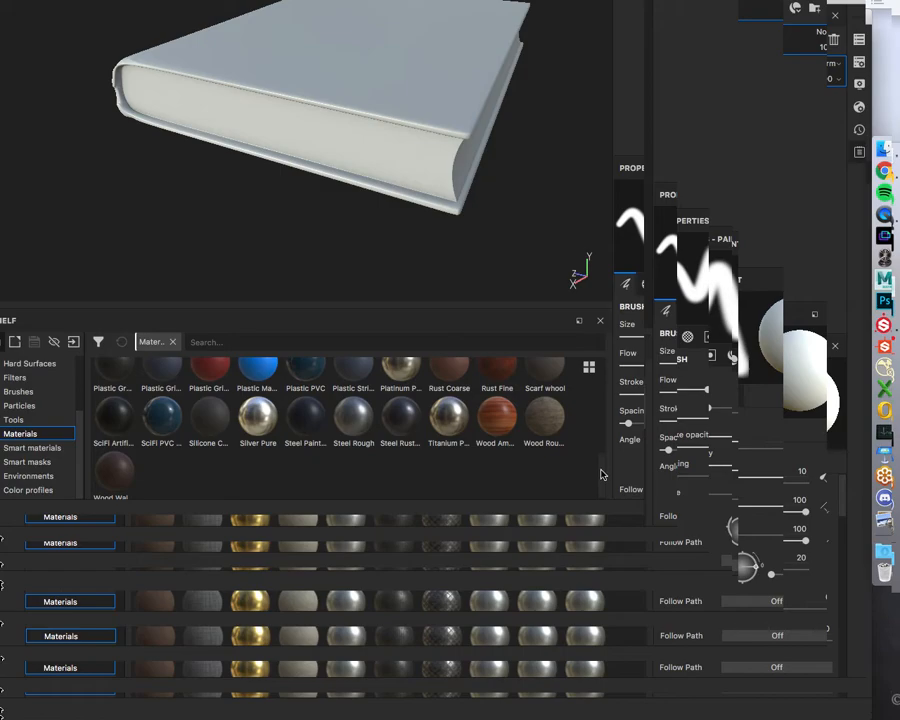
{"action": "left_click_drag", "start_coordinate": [603, 474], "coordinate": [601, 451]}
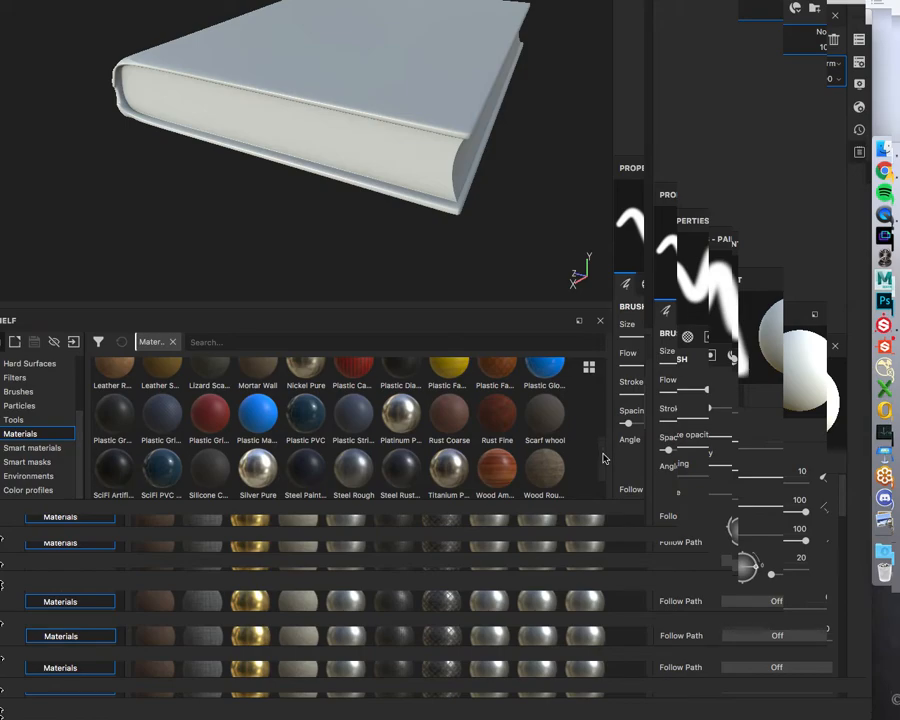
{"action": "scroll", "coordinate": [604, 458], "scroll_direction": "down", "scroll_amount": 1}
{"action": "scroll", "coordinate": [418, 456], "scroll_direction": "up", "scroll_amount": 5}
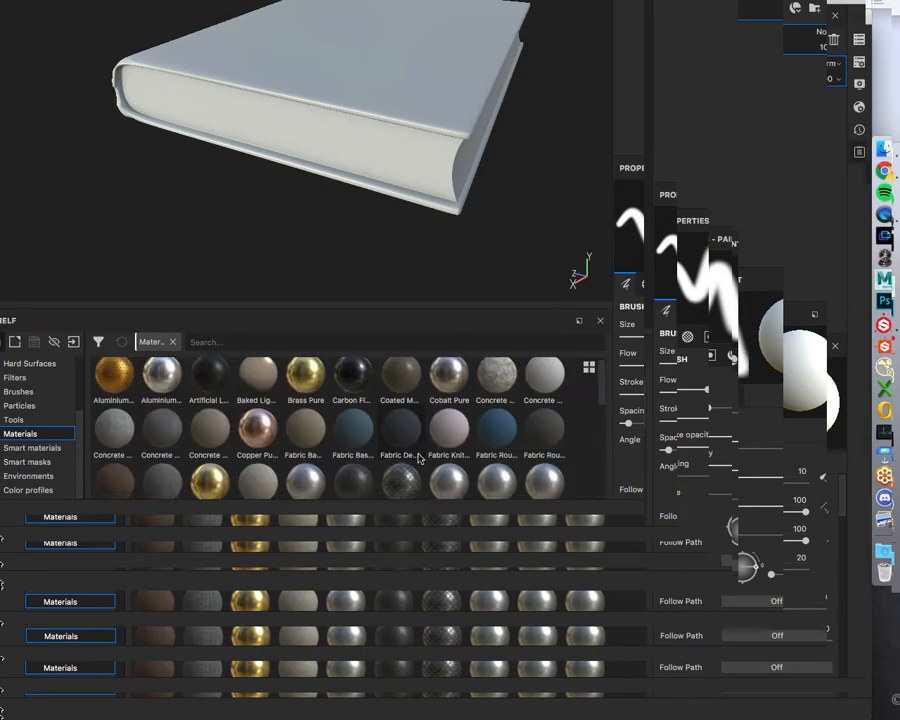
{"action": "scroll", "coordinate": [418, 456], "scroll_direction": "down", "scroll_amount": 10}
Search the materials for "leather" and preview the matches, from Artificial Leather to Leather Soft Grain.
{"action": "left_click", "coordinate": [273, 341]}
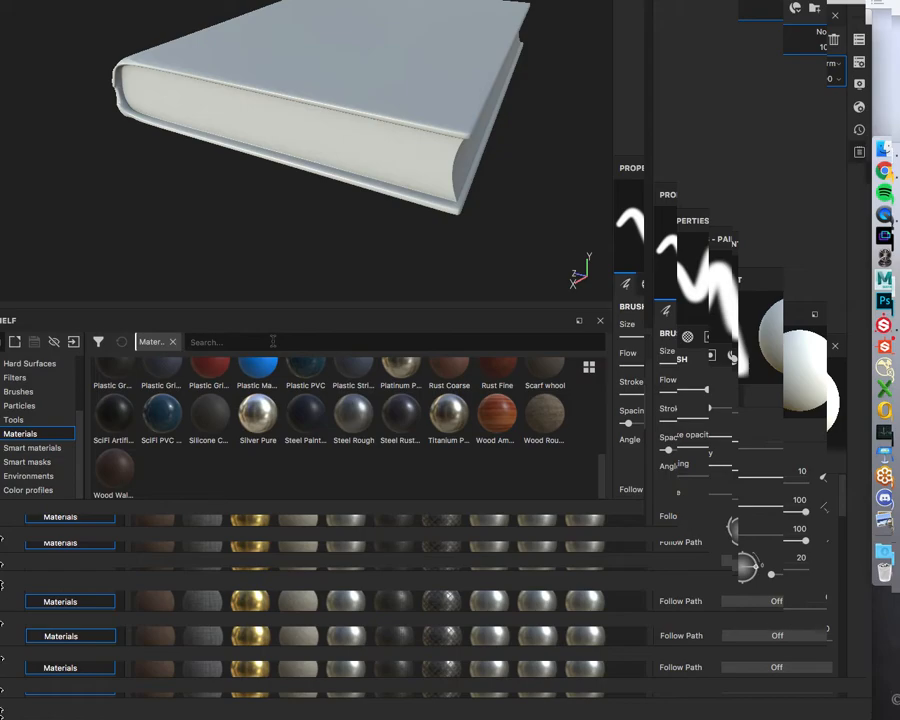
{"action": "type", "text": "leather"}
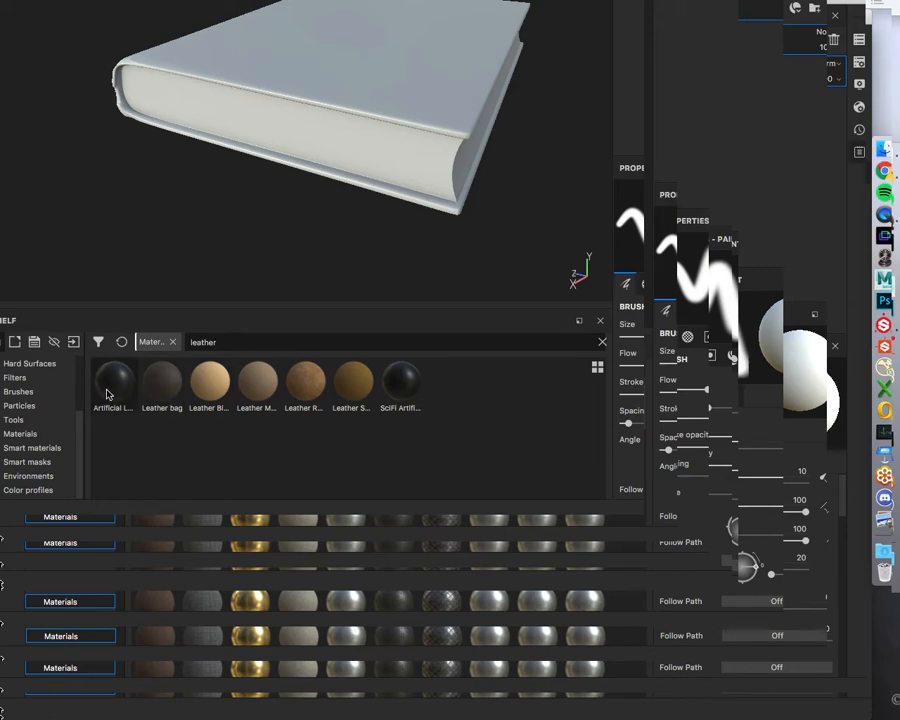
{"action": "mouse_move", "coordinate": [107, 394]}
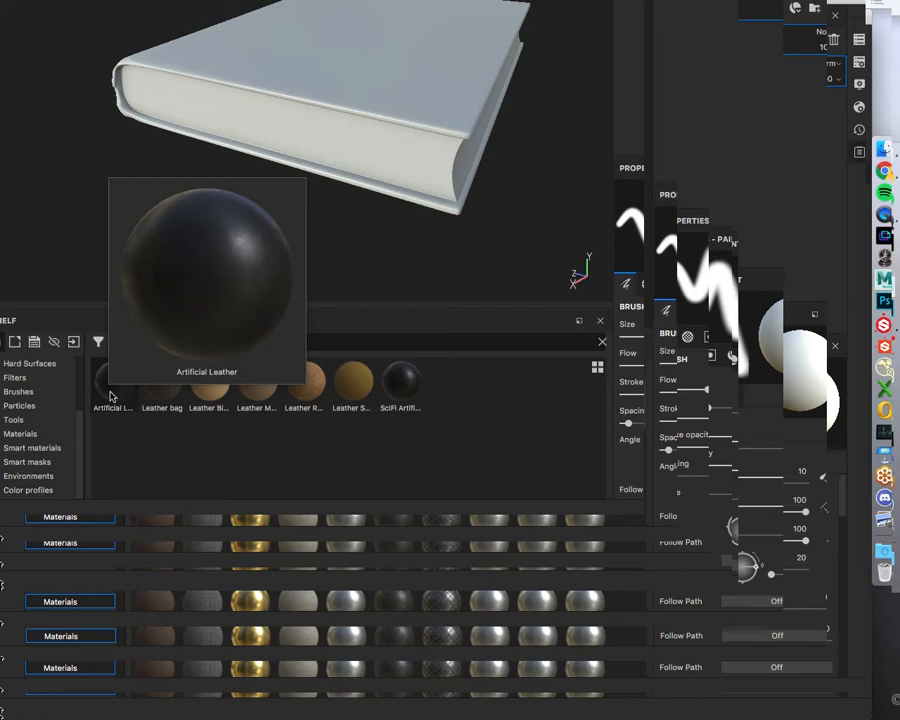
{"action": "mouse_move", "coordinate": [152, 399]}
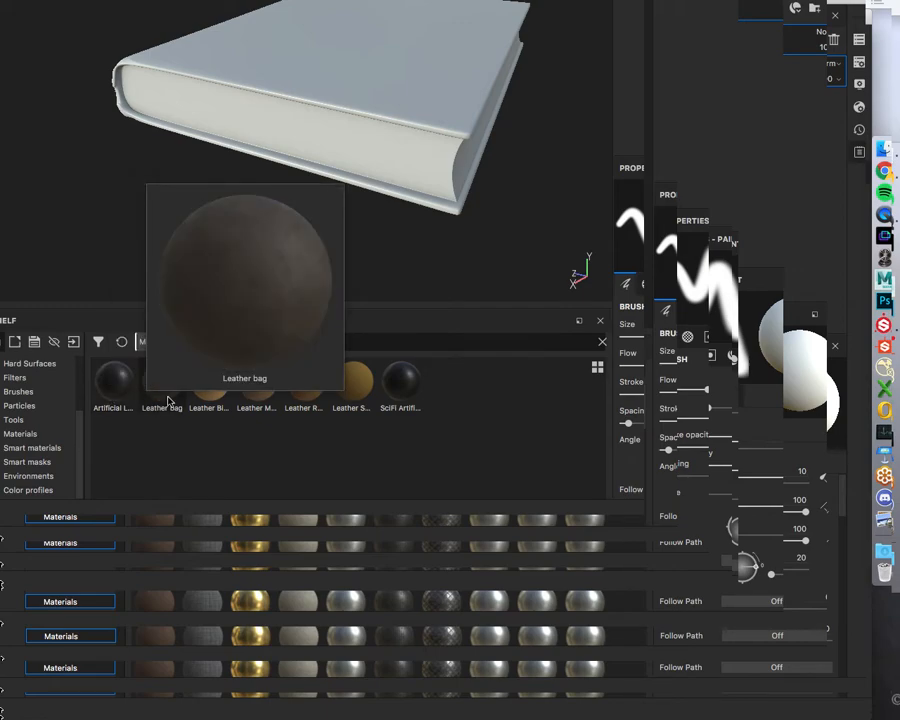
{"action": "mouse_move", "coordinate": [203, 403]}
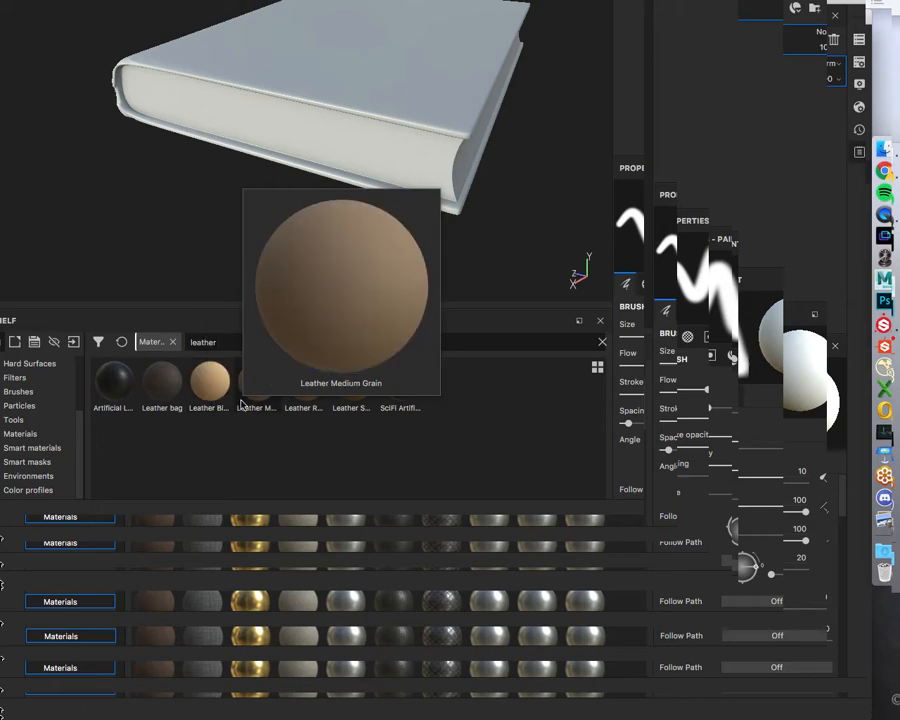
{"action": "mouse_move", "coordinate": [314, 403]}
{"action": "mouse_move", "coordinate": [356, 403]}
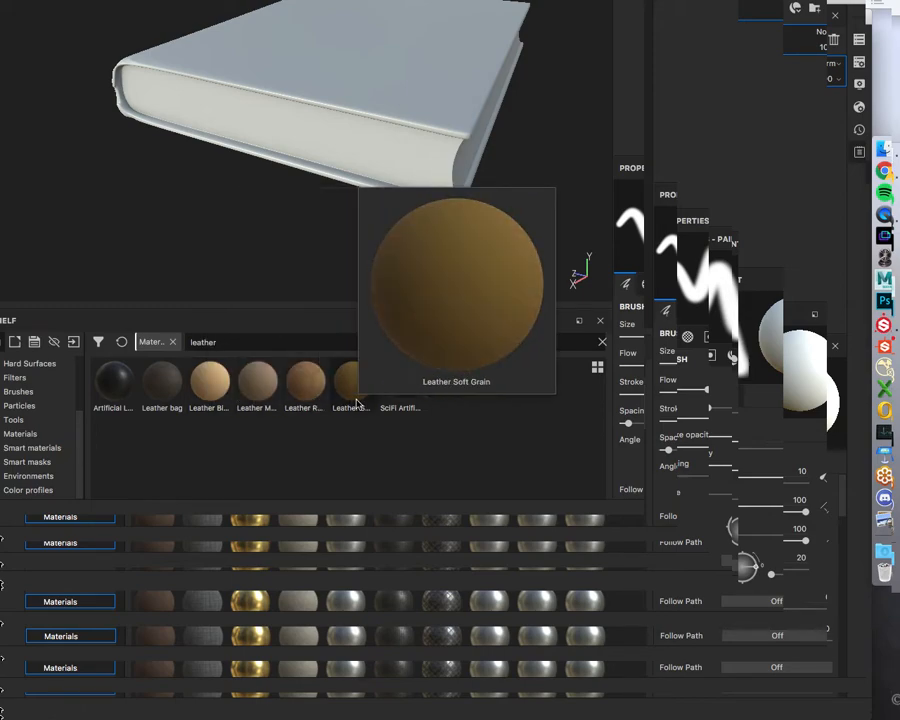
{"action": "mouse_move", "coordinate": [408, 403]}
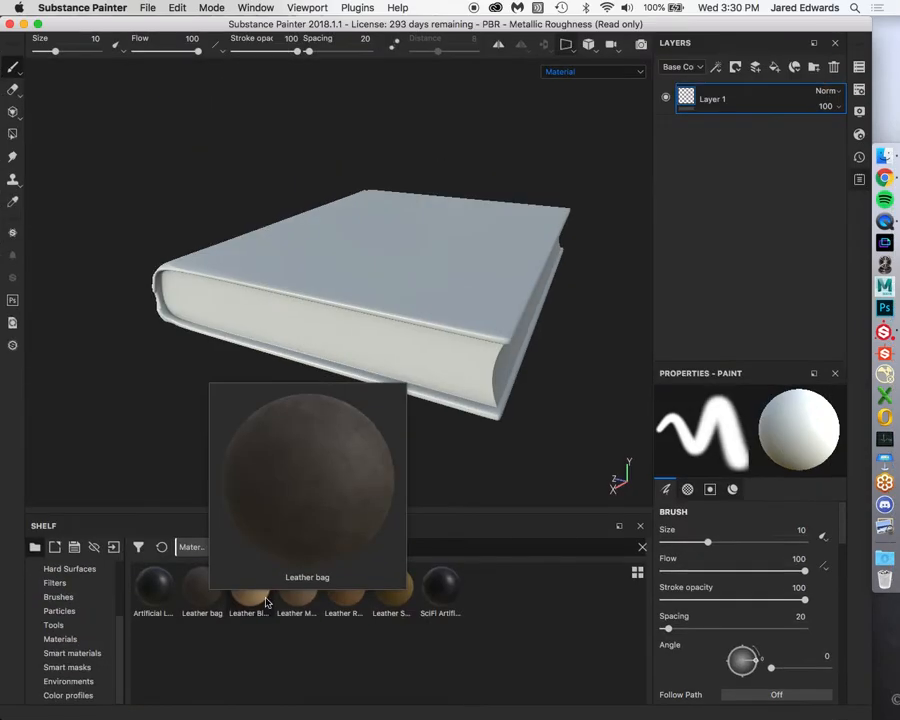
Switch to Chrome and open the reference photo of the upright green book to study its leather spine.
{"action": "left_click", "coordinate": [888, 182]}
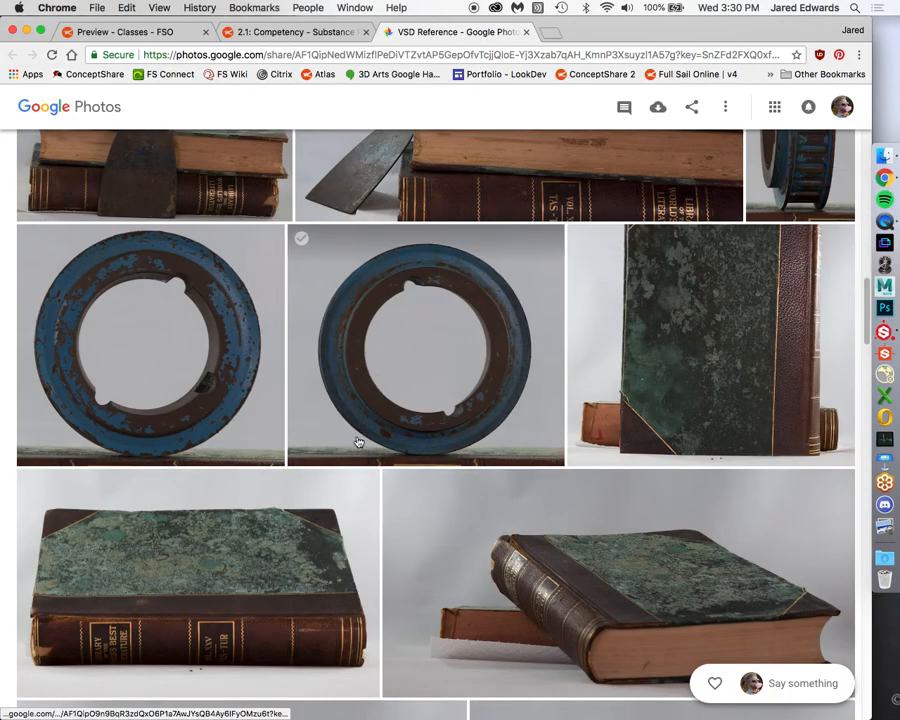
{"action": "left_click", "coordinate": [718, 345]}
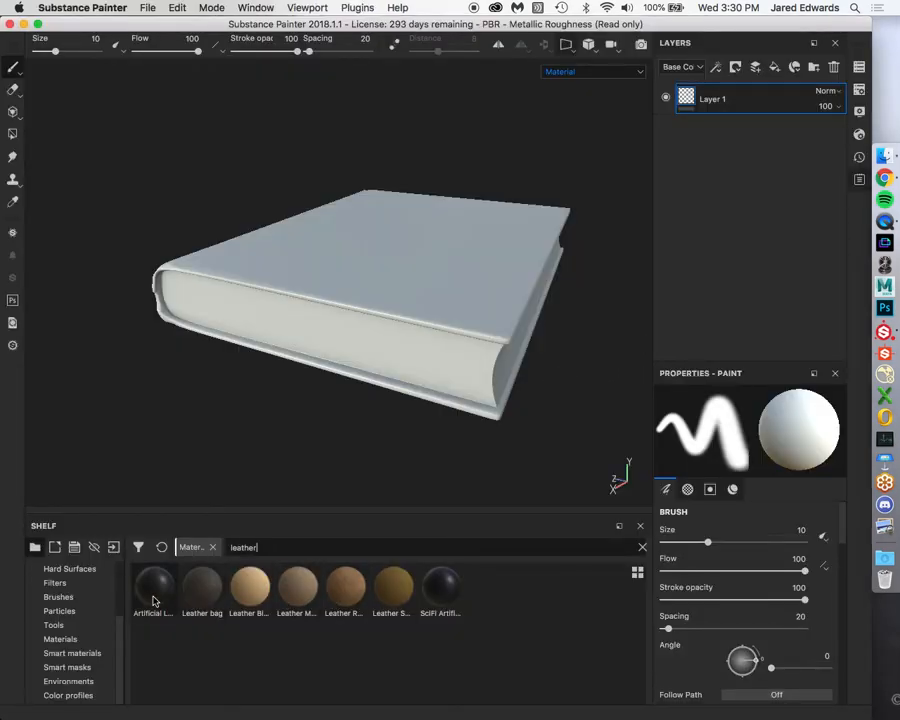
Back in Substance Painter, try the Leather bag material below Layer 1, inspect it near the spine, and delete that layer.
{"action": "left_click_drag", "start_coordinate": [196, 601], "coordinate": [752, 128]}
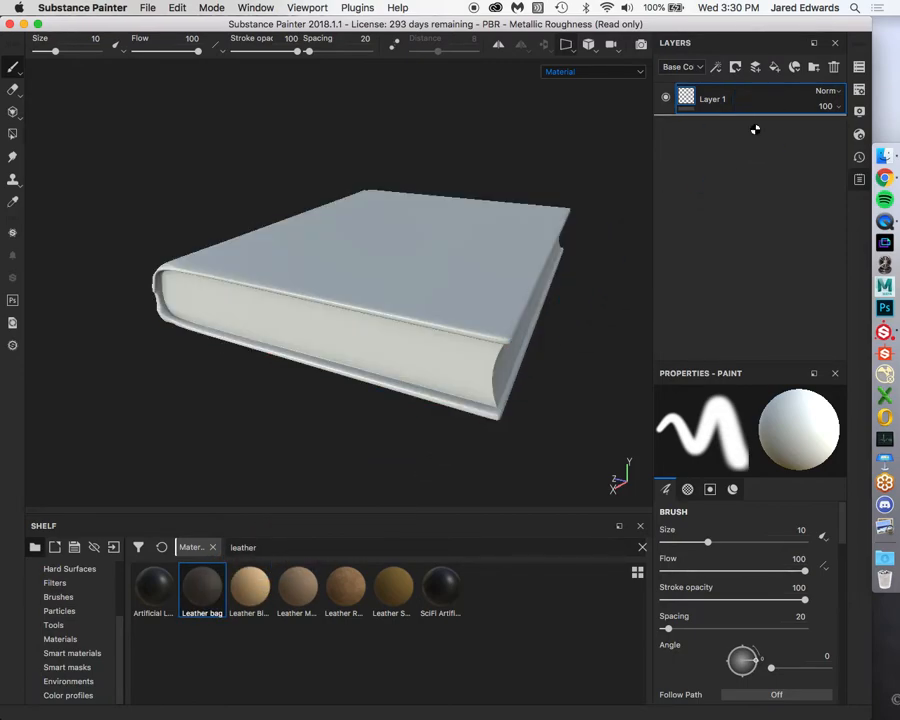
{"action": "left_click_drag", "start_coordinate": [250, 338], "coordinate": [472, 402], "text": "alt"}
{"action": "right_click_drag", "start_coordinate": [472, 402], "coordinate": [568, 430], "text": "alt"}
{"action": "left_click_drag", "start_coordinate": [568, 430], "coordinate": [414, 310], "text": "alt"}
{"action": "middle_click_drag", "start_coordinate": [430, 310], "coordinate": [508, 276], "text": "alt"}
{"action": "right_click_drag", "start_coordinate": [240, 352], "coordinate": [160, 370], "text": "alt"}
{"action": "middle_click_drag", "start_coordinate": [242, 354], "coordinate": [273, 325], "text": "alt"}
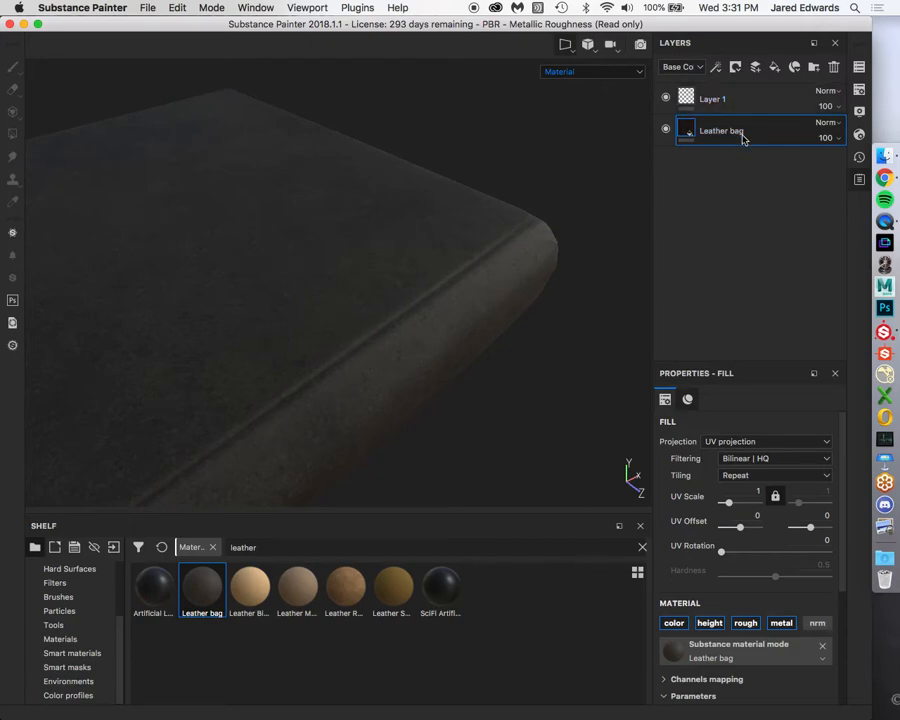
{"action": "key", "text": "Delete"}
Search the smart materials for "leather" and preview Leather Damaged and Leatherette Damaged.
{"action": "left_click", "coordinate": [88, 653]}
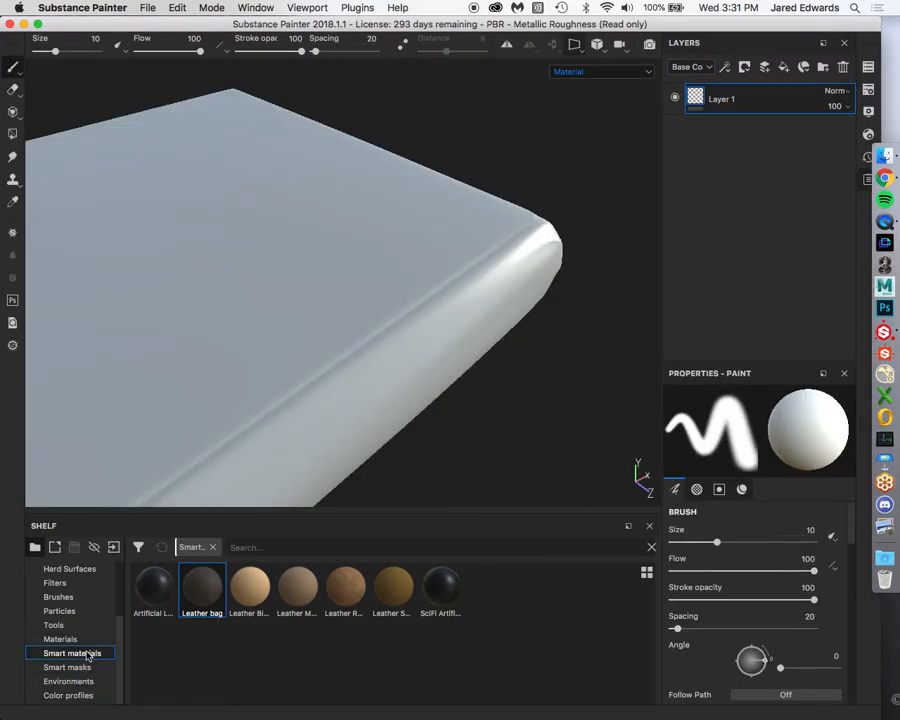
{"action": "left_click", "coordinate": [352, 546]}
{"action": "type", "text": "e"}
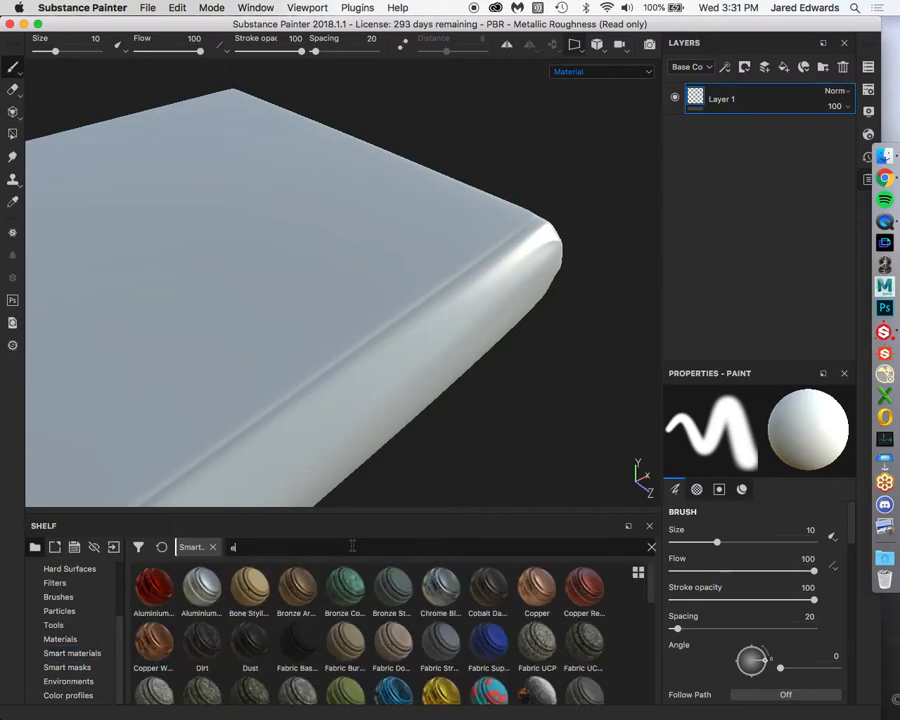
{"action": "type", "text": "eather"}
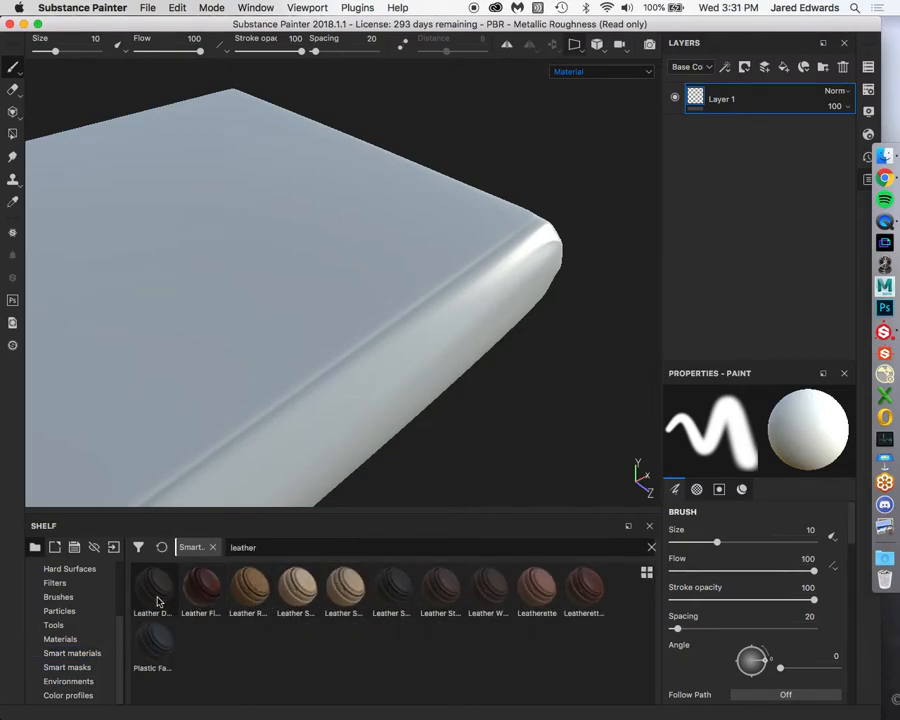
{"action": "mouse_move", "coordinate": [157, 601]}
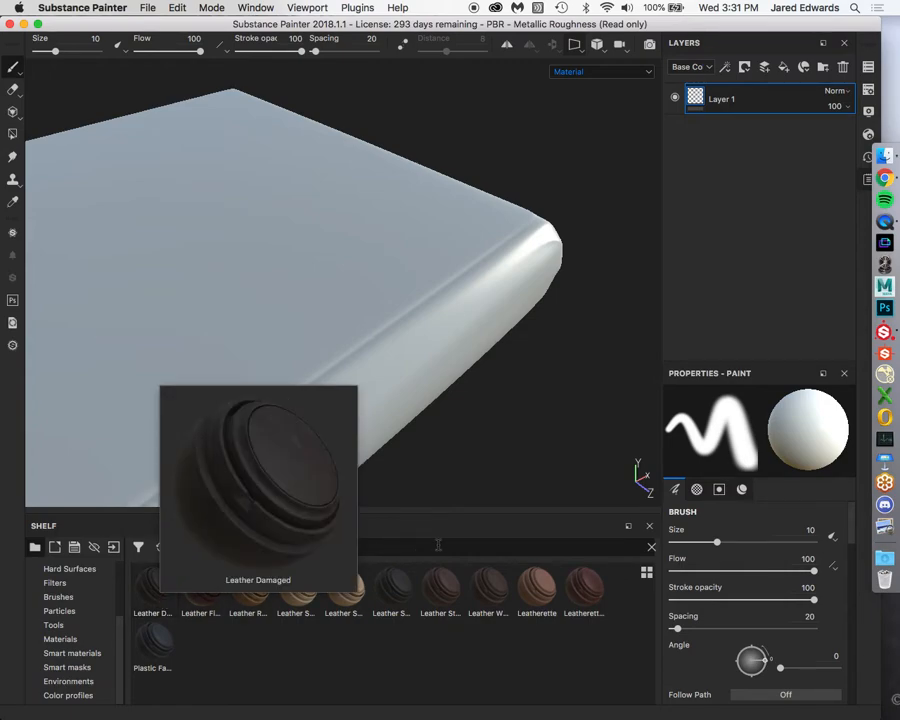
{"action": "mouse_move", "coordinate": [594, 602]}
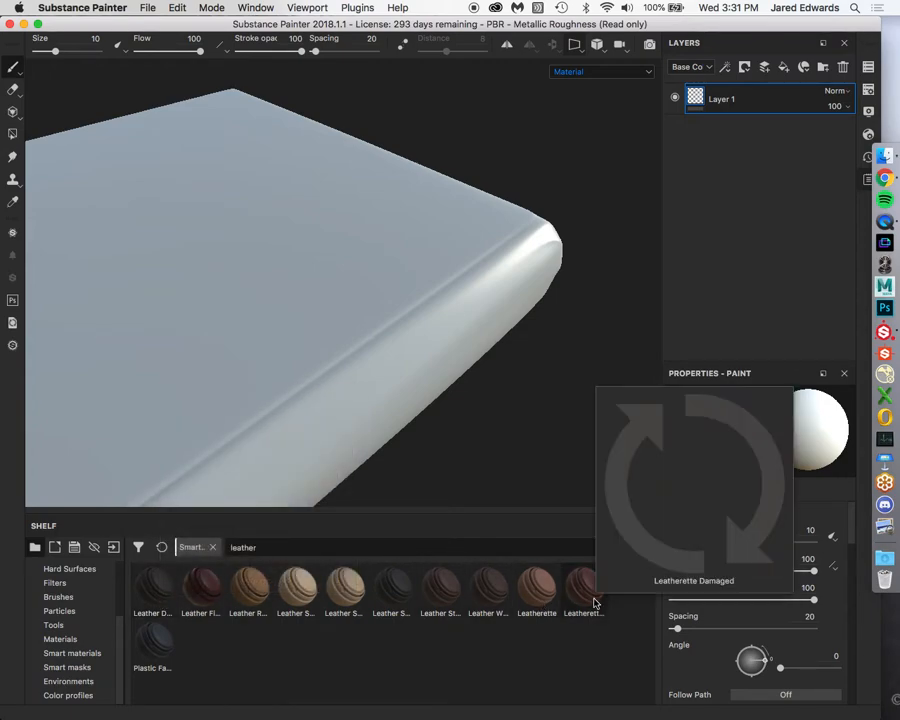
Apply the Leatherette Damaged smart material below Layer 1 and inspect the leather on the book's cover and spine.
{"action": "left_click_drag", "start_coordinate": [590, 601], "coordinate": [751, 177]}
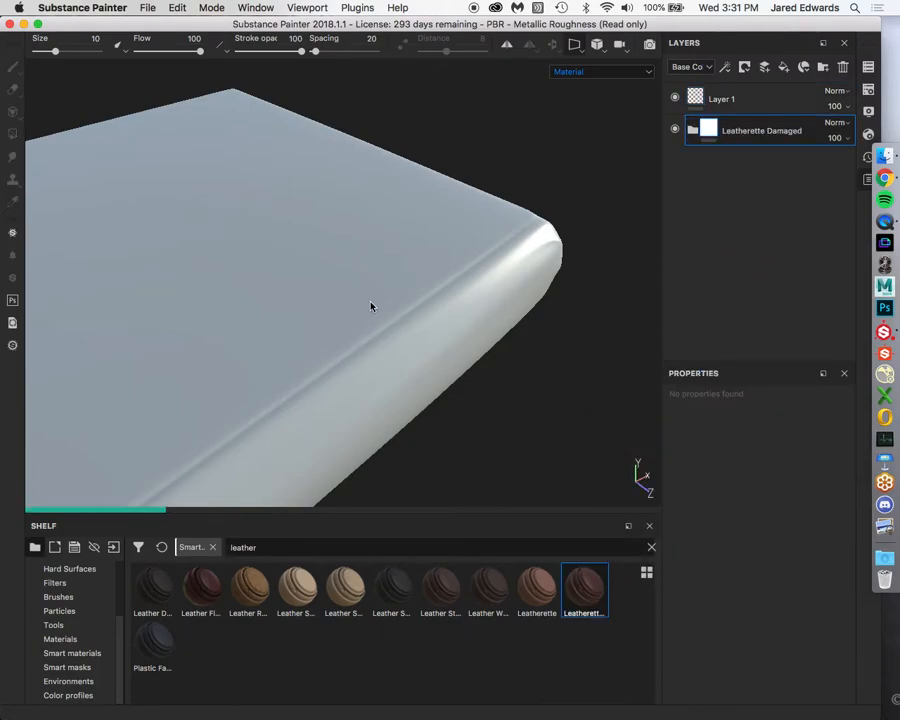
{"action": "middle_click_drag", "start_coordinate": [349, 313], "coordinate": [392, 284], "text": "alt"}
{"action": "left_click_drag", "start_coordinate": [392, 284], "coordinate": [446, 331], "text": "alt"}
{"action": "middle_click_drag", "start_coordinate": [446, 331], "coordinate": [426, 305], "text": "alt"}
{"action": "right_click_drag", "start_coordinate": [426, 305], "coordinate": [406, 280], "text": "alt"}
{"action": "left_click_drag", "start_coordinate": [406, 280], "coordinate": [408, 329], "text": "alt"}
{"action": "middle_click_drag", "start_coordinate": [408, 329], "coordinate": [480, 241], "text": "alt"}
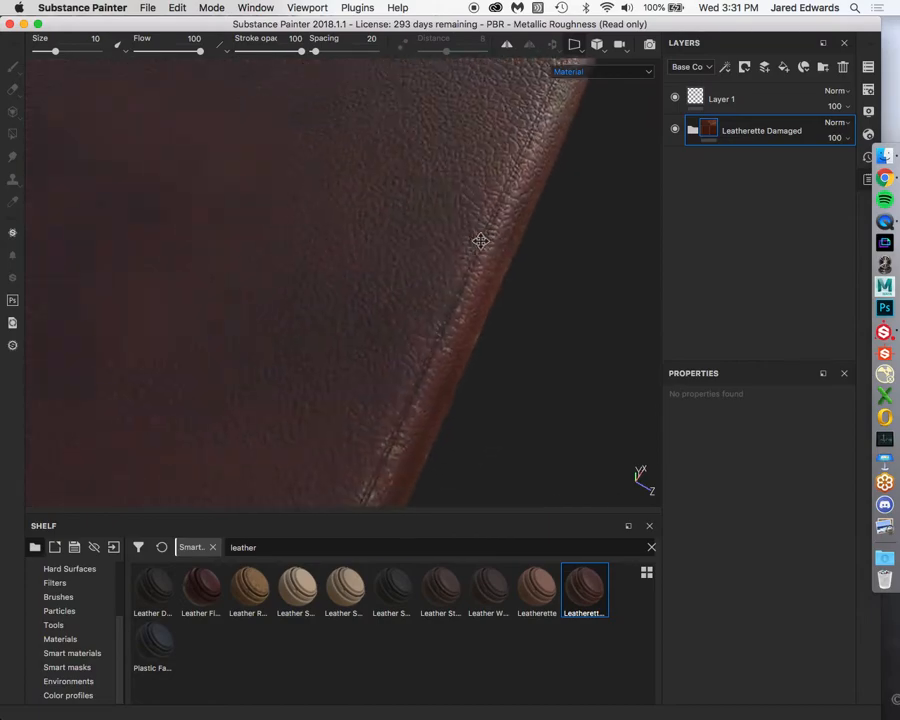
{"action": "right_click_drag", "start_coordinate": [480, 241], "coordinate": [255, 291], "text": "alt"}
{"action": "left_click_drag", "start_coordinate": [255, 291], "coordinate": [304, 246], "text": "alt"}
{"action": "left_click_drag", "start_coordinate": [137, 263], "coordinate": [400, 300], "text": "alt"}
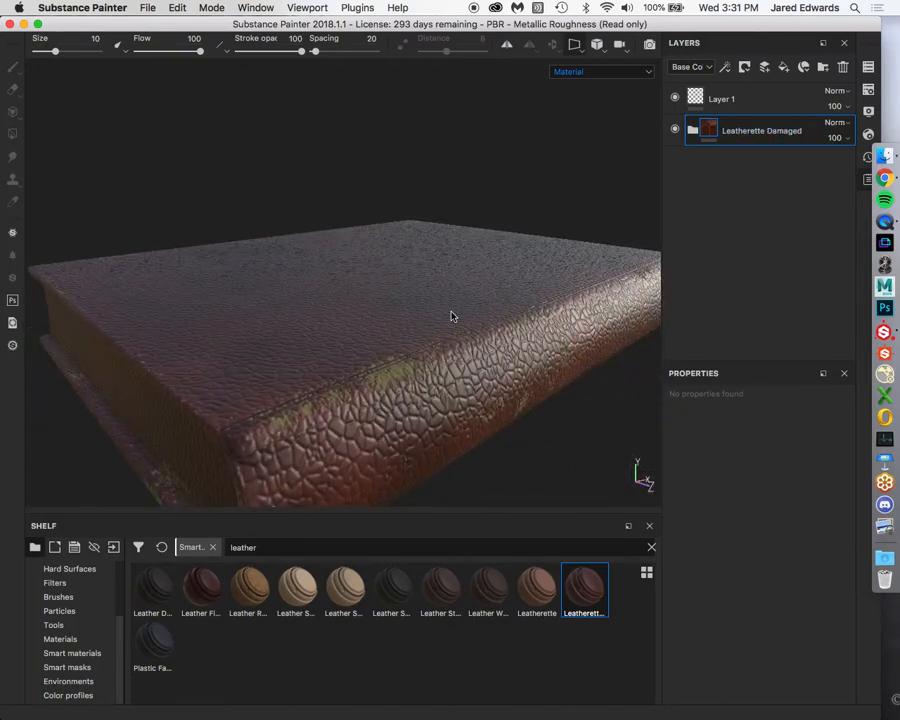
{"action": "left_click_drag", "start_coordinate": [416, 357], "coordinate": [444, 311], "text": "alt"}
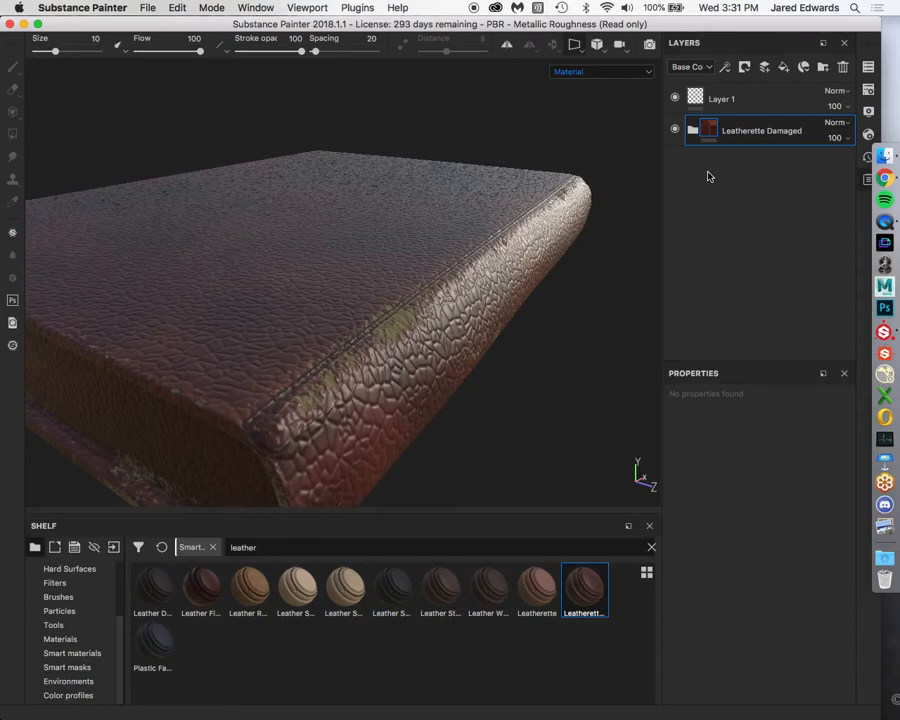
Expand the Leatherette Damaged group, preview its layer masks, and compare the book with the Damages layer hidden and shown.
{"action": "left_click", "coordinate": [693, 136]}
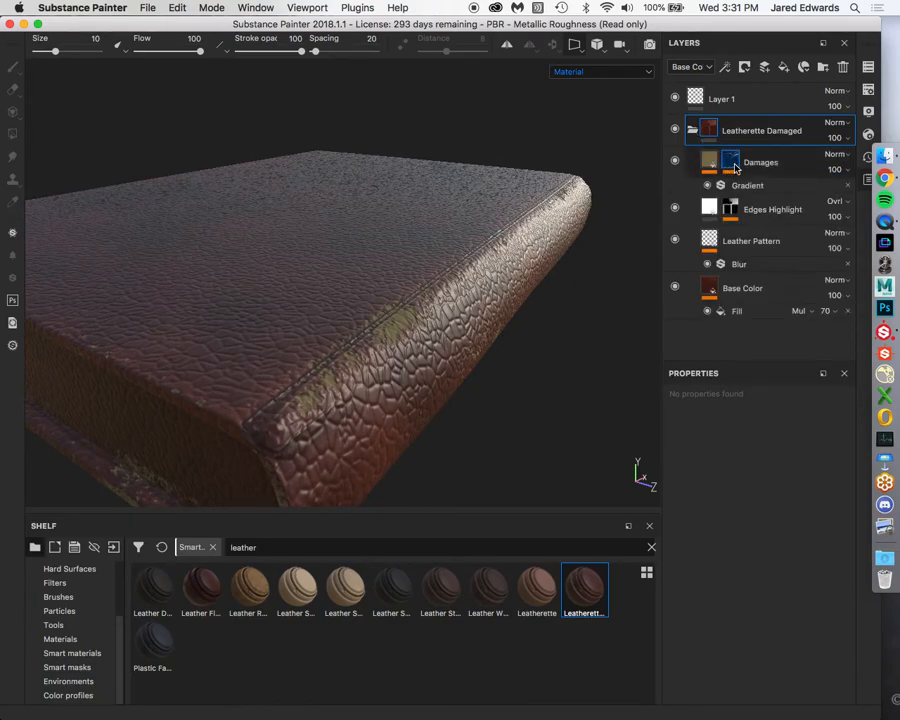
{"action": "mouse_move", "coordinate": [735, 168]}
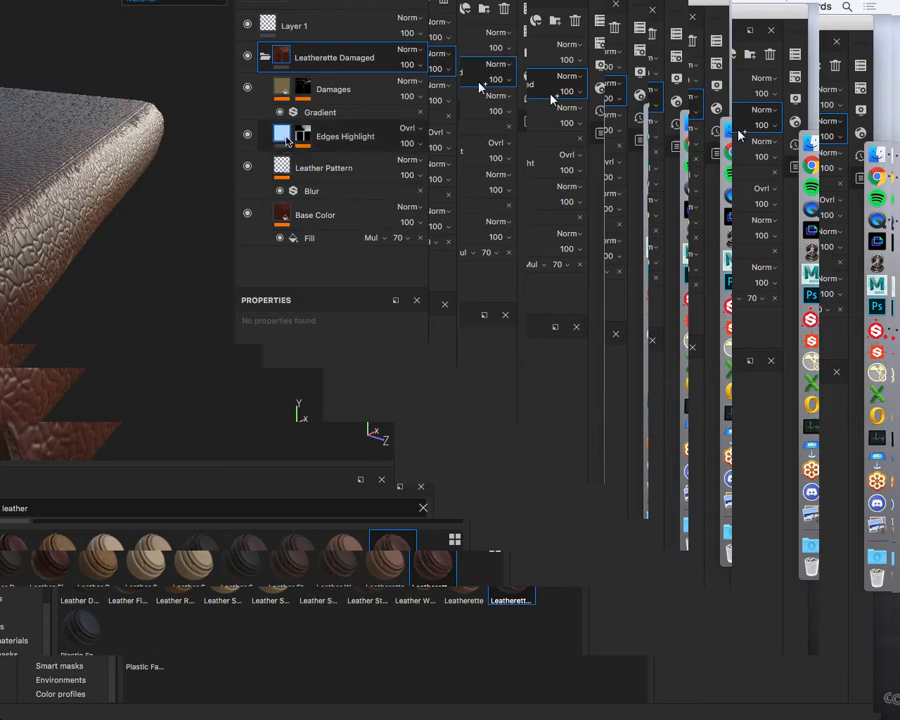
{"action": "mouse_move", "coordinate": [303, 136]}
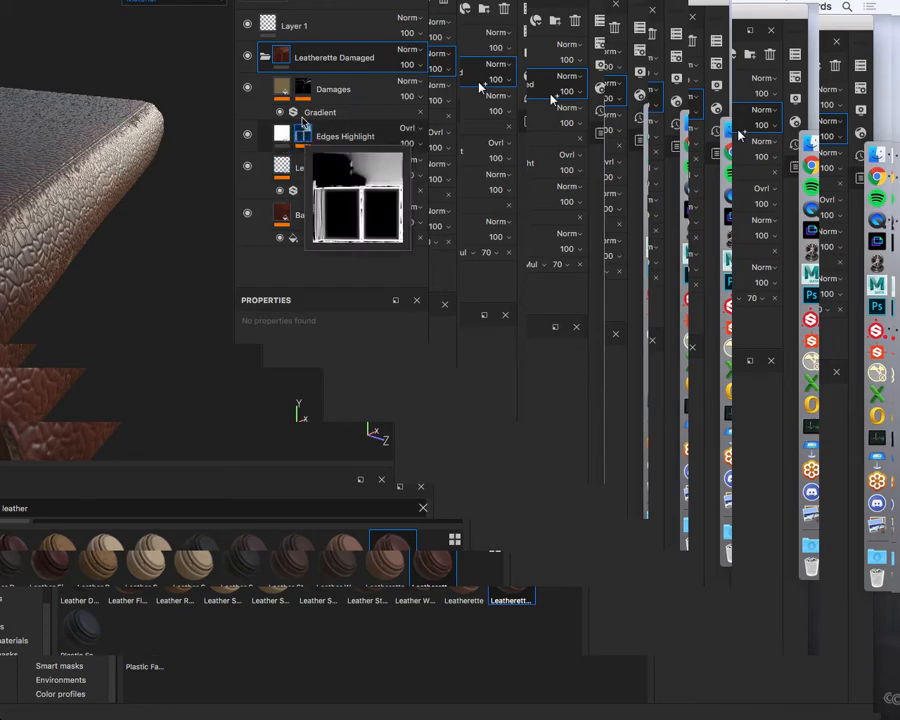
{"action": "mouse_move", "coordinate": [303, 91]}
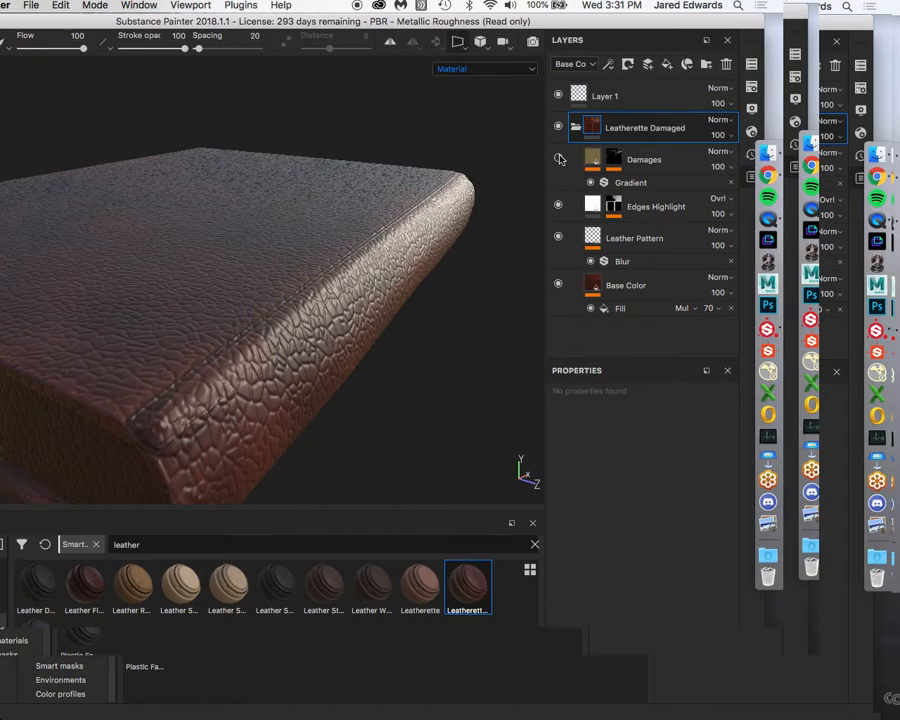
{"action": "left_click", "coordinate": [559, 159]}
{"action": "left_click", "coordinate": [559, 158]}
{"action": "left_click", "coordinate": [559, 158]}
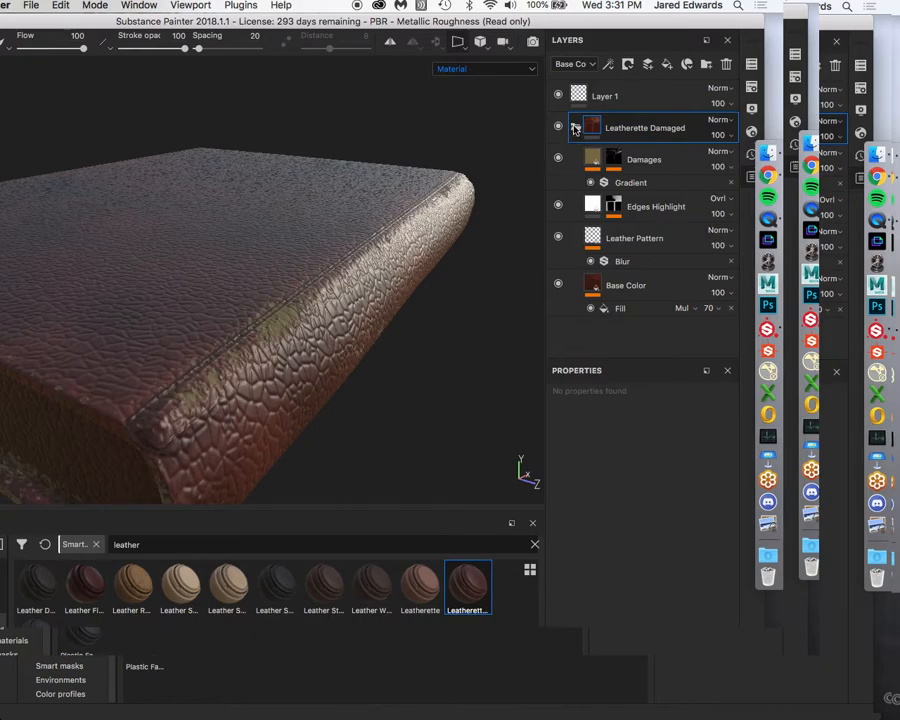
Delete the Leatherette Damaged group and search the regular materials for "leather".
{"action": "left_click", "coordinate": [575, 127]}
{"action": "key", "text": "Delete"}
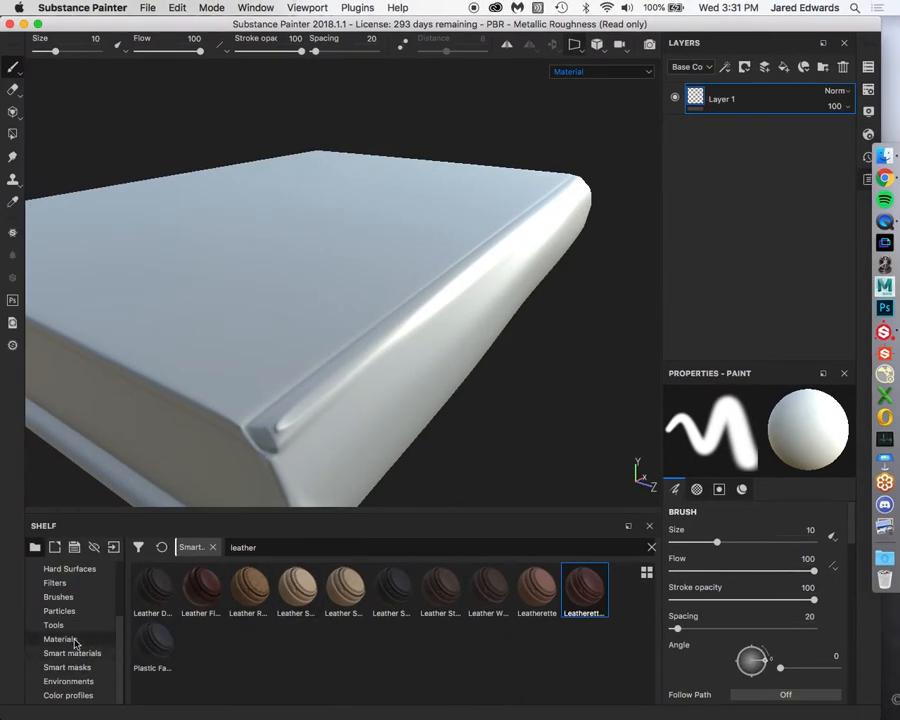
{"action": "left_click", "coordinate": [60, 639]}
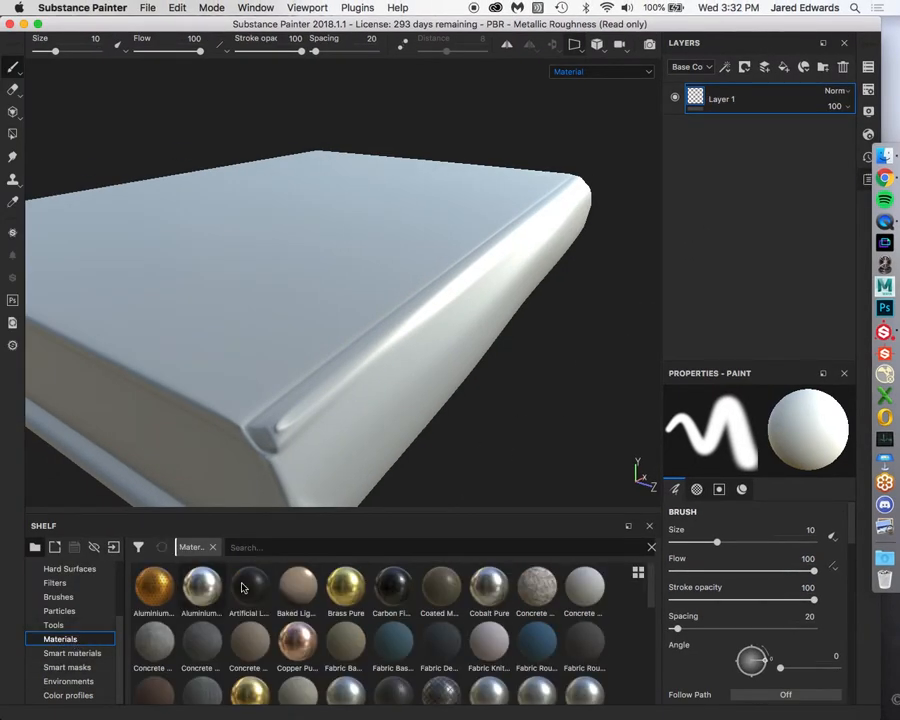
{"action": "left_click", "coordinate": [305, 548]}
{"action": "type", "text": "leather"}
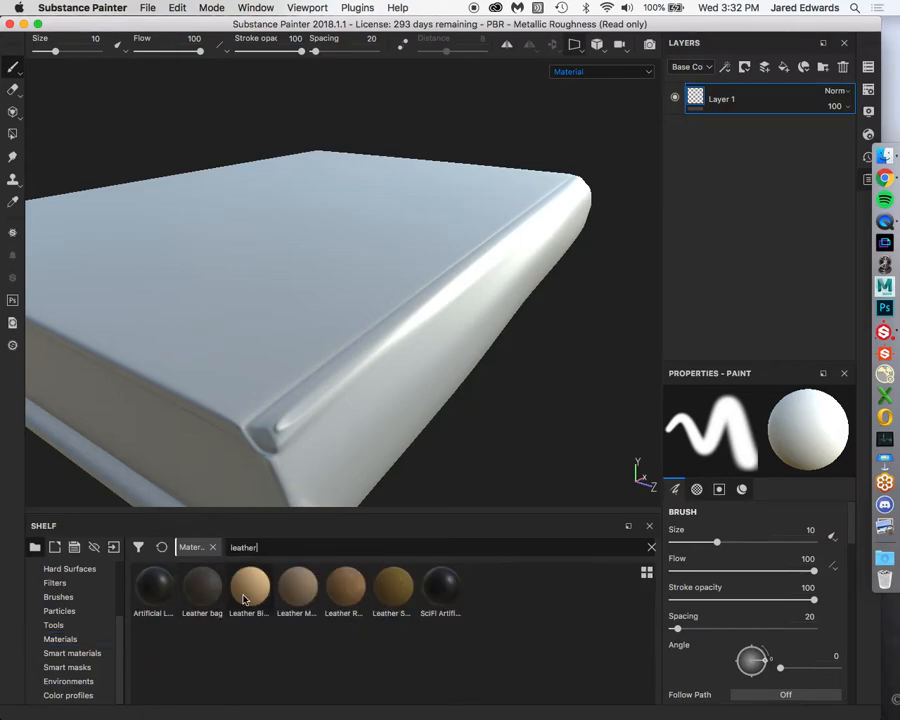
Try the Leather Big Grain material below Layer 1, inspect it near the spine, and delete that layer.
{"action": "left_click_drag", "start_coordinate": [247, 590], "coordinate": [688, 221]}
{"action": "right_click_drag", "start_coordinate": [351, 338], "coordinate": [552, 415], "text": "alt"}
{"action": "left_click_drag", "start_coordinate": [522, 328], "coordinate": [526, 356], "text": "alt"}
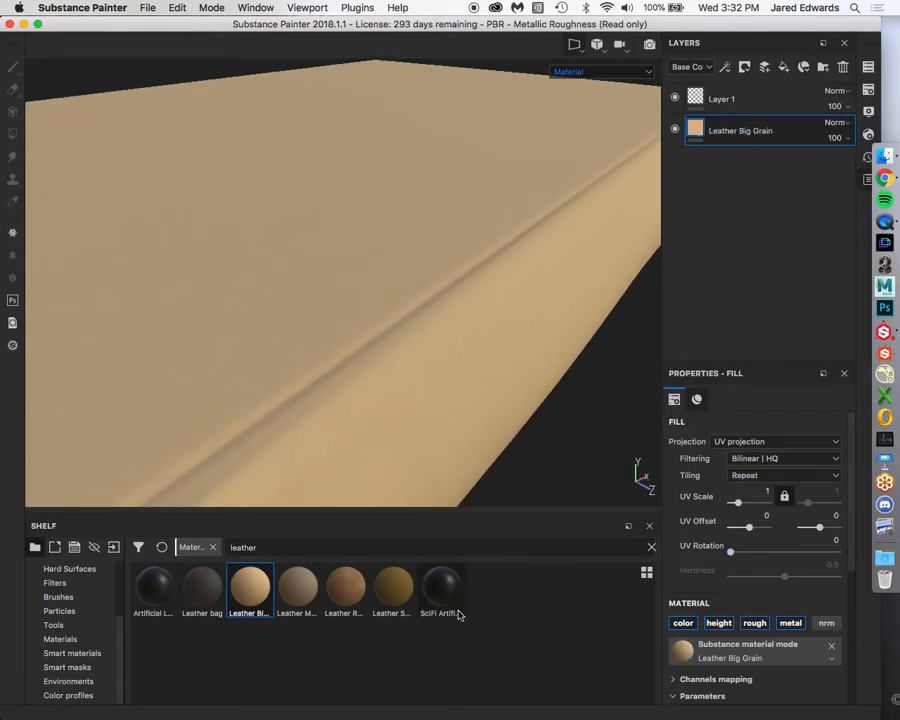
{"action": "key", "text": "Delete"}
Try the Leather Medium Grain material below Layer 1 and inspect its grain along the spine groove.
{"action": "left_click_drag", "start_coordinate": [298, 588], "coordinate": [806, 178]}
{"action": "left_click_drag", "start_coordinate": [566, 364], "coordinate": [519, 377], "text": "alt"}
{"action": "scroll", "coordinate": [730, 550], "scroll_direction": "down", "scroll_amount": 3}
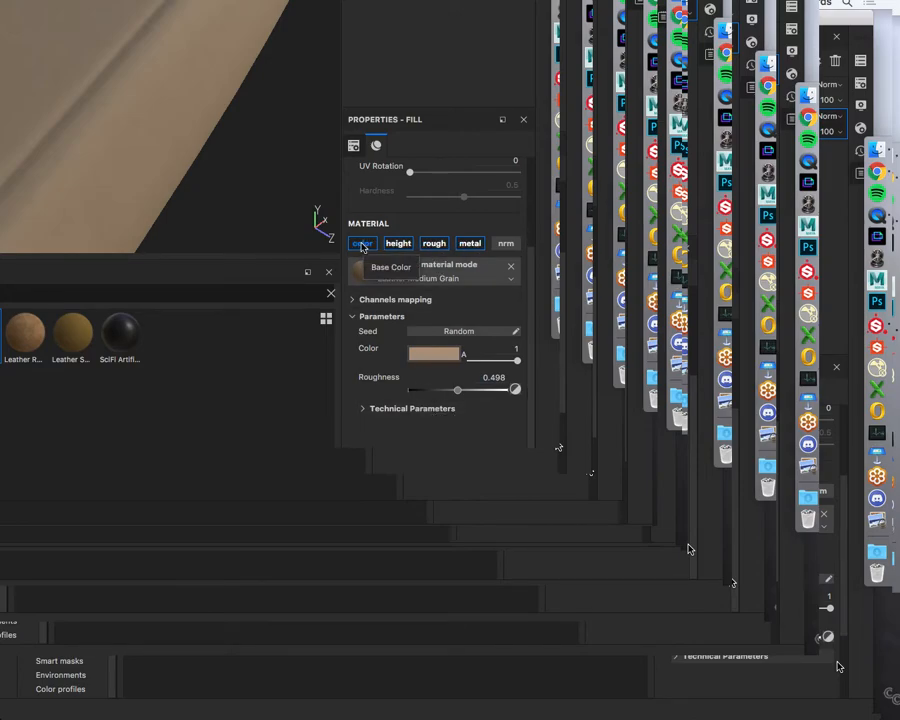
Test a Normal Intensity of 8.48 and a larger Height Range on Leather Medium Grain, undo both, and delete the layer.
{"action": "left_click", "coordinate": [430, 410]}
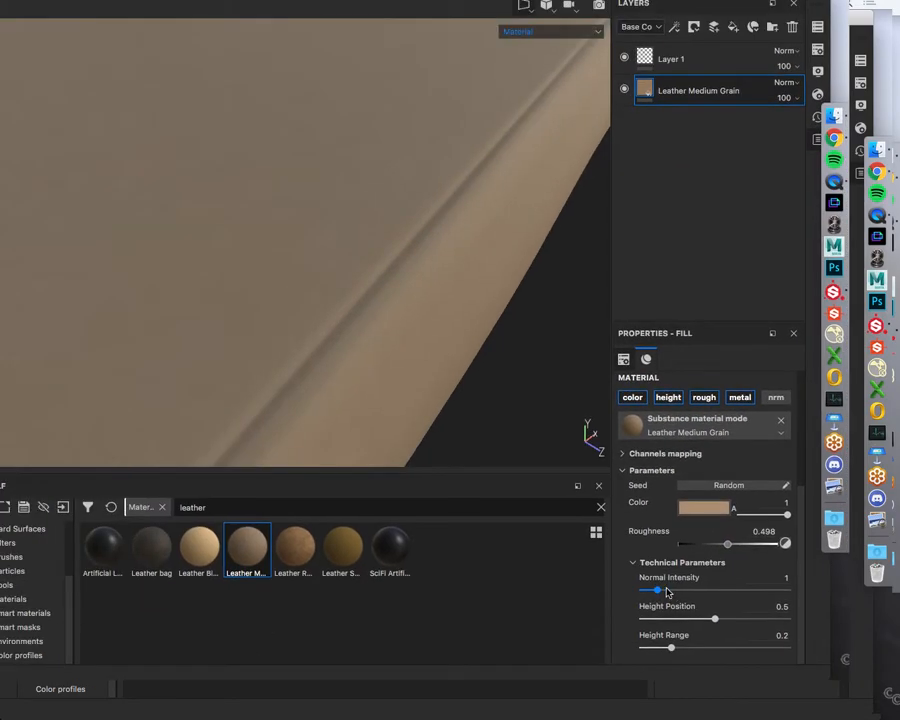
{"action": "left_click_drag", "start_coordinate": [667, 593], "coordinate": [765, 592]}
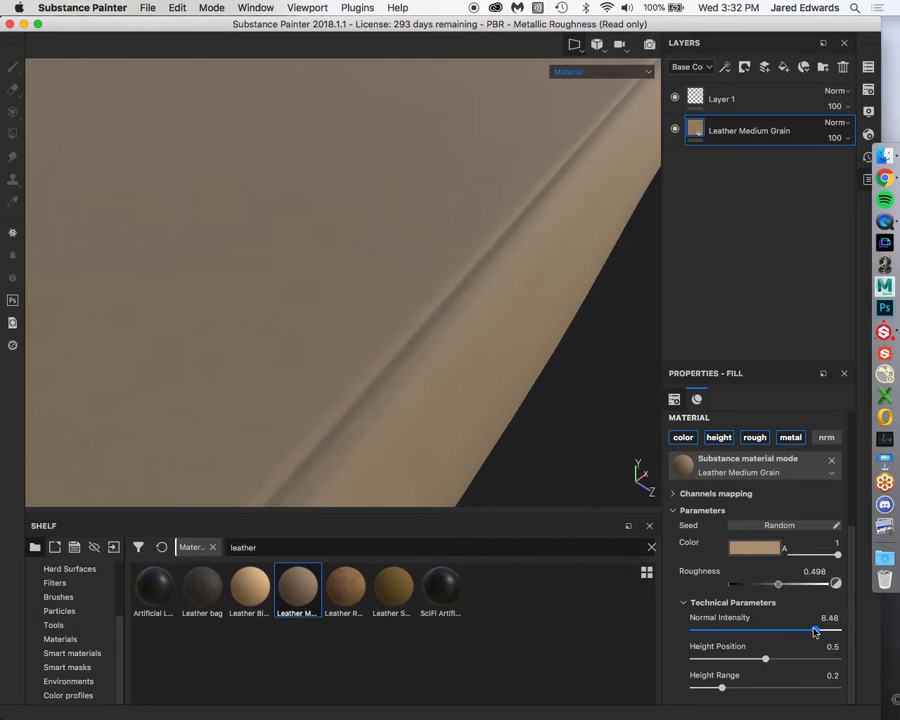
{"action": "key", "text": "super+z"}
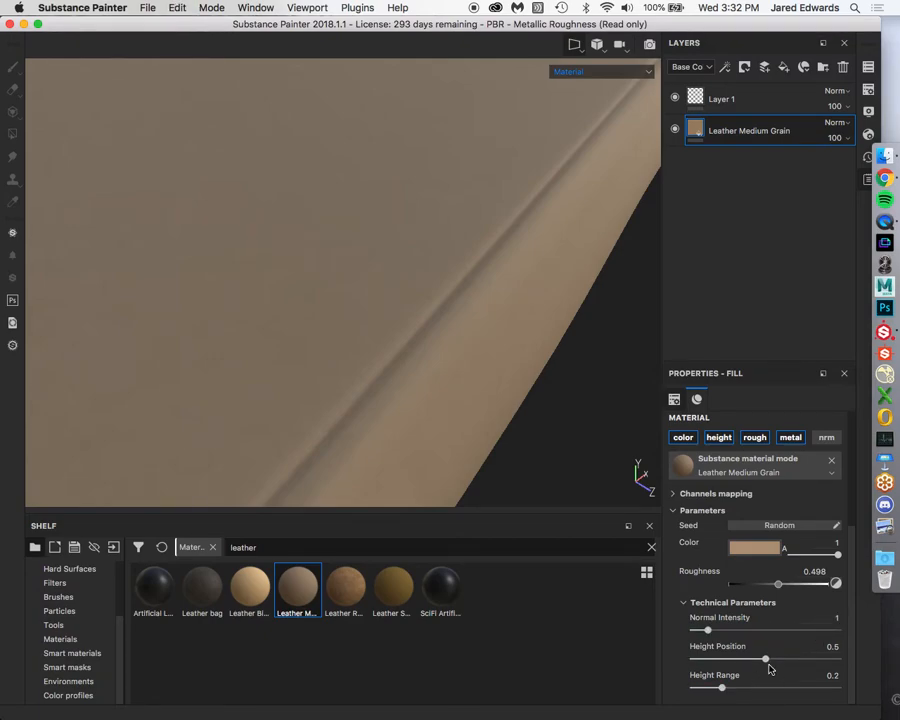
{"action": "left_click_drag", "start_coordinate": [725, 688], "coordinate": [809, 688]}
{"action": "key", "text": "super+z"}
{"action": "key", "text": "Delete"}
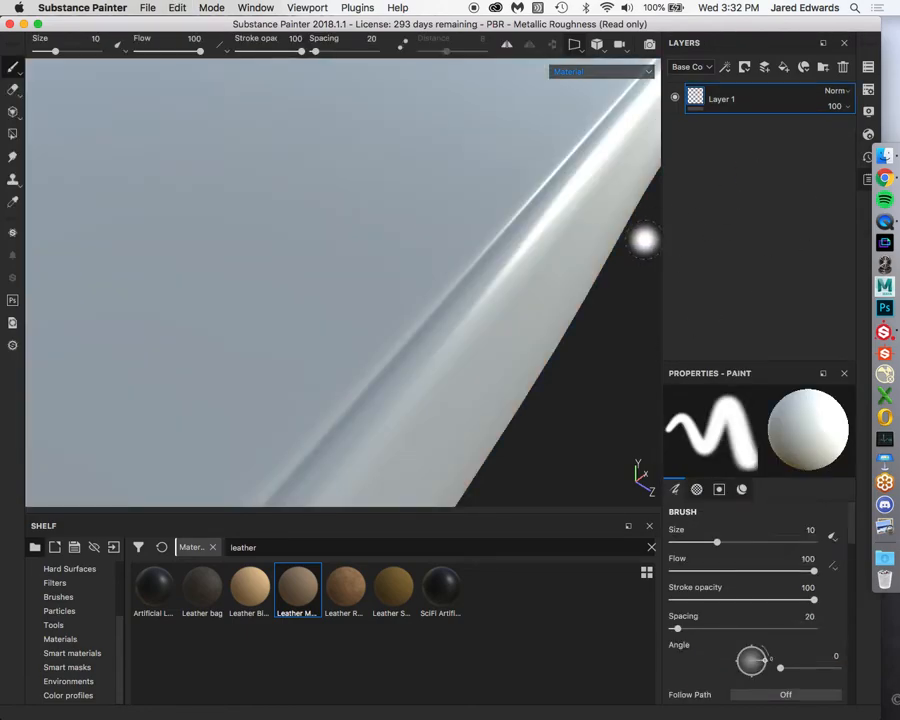
Try the Leather Rough material below Layer 1, inspect the cover and spine, and delete that layer.
{"action": "mouse_move", "coordinate": [345, 588]}
{"action": "left_mouse_down"}
{"action": "mouse_move", "coordinate": [425, 545]}
{"action": "mouse_move", "coordinate": [777, 147]}
{"action": "left_mouse_up"}
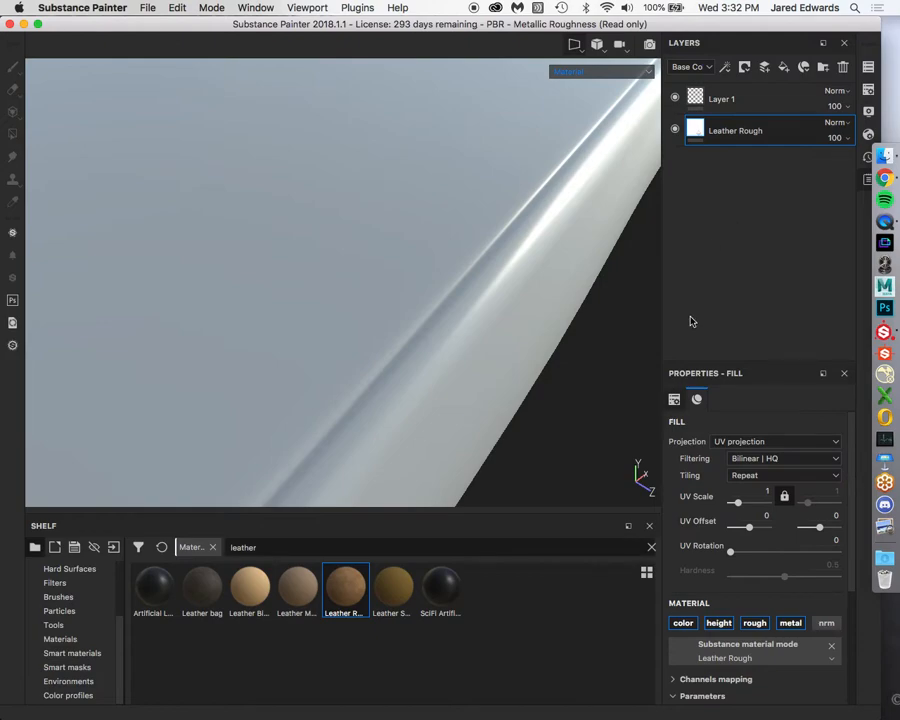
{"action": "left_click_drag", "start_coordinate": [502, 331], "coordinate": [321, 325], "text": "alt"}
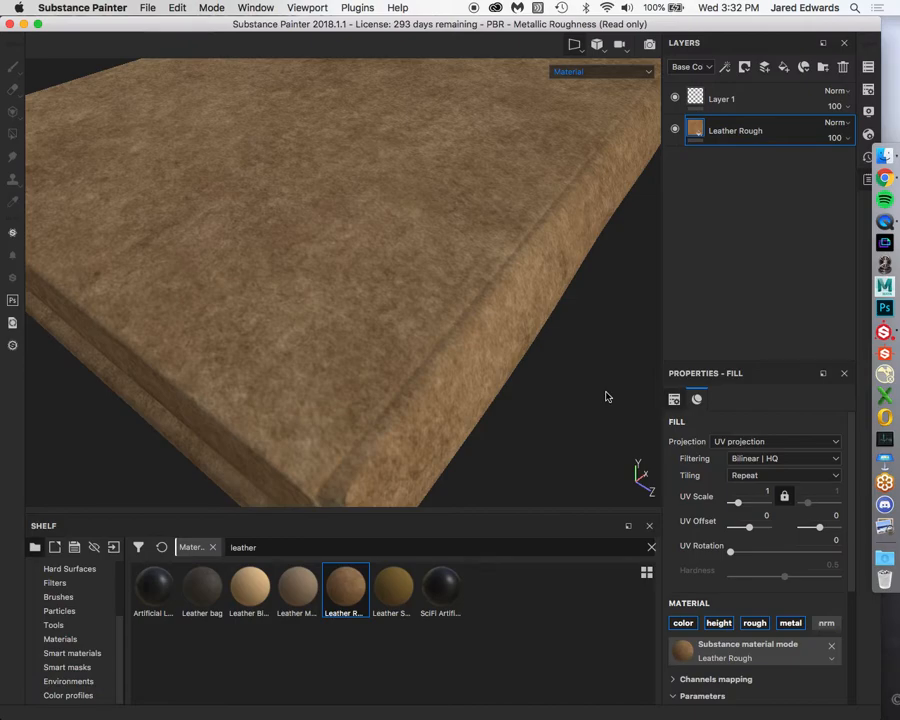
{"action": "left_click_drag", "start_coordinate": [536, 371], "coordinate": [516, 329], "text": "alt"}
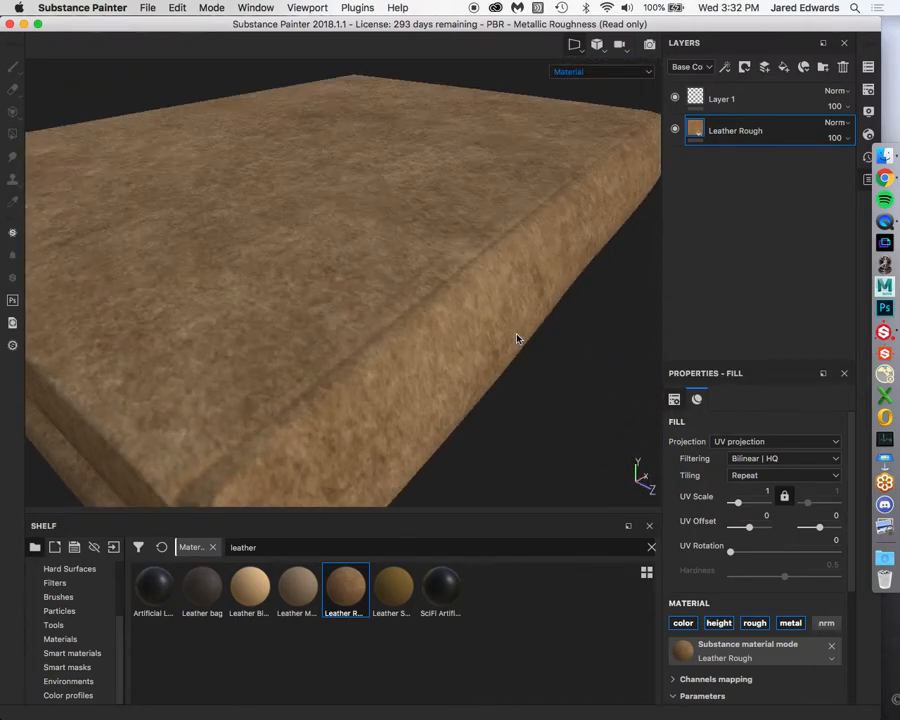
{"action": "left_click", "coordinate": [760, 135]}
{"action": "key", "text": "Delete"}
Try the Leather Soft Grain material below Layer 1 with an increased Height Range, and delete that layer.
{"action": "left_click_drag", "start_coordinate": [393, 588], "coordinate": [727, 269]}
{"action": "left_click_drag", "start_coordinate": [446, 404], "coordinate": [519, 429], "text": "alt"}
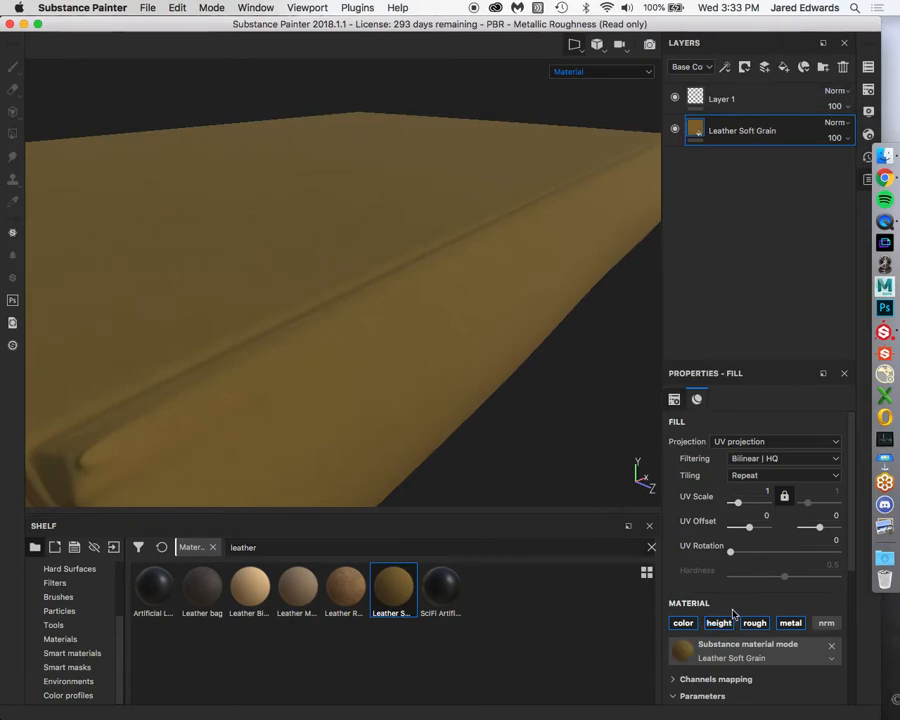
{"action": "scroll", "coordinate": [737, 640], "scroll_direction": "down", "scroll_amount": 3}
{"action": "left_click", "coordinate": [740, 662]}
{"action": "scroll", "coordinate": [732, 668], "scroll_direction": "down", "scroll_amount": 2}
{"action": "left_click_drag", "start_coordinate": [722, 688], "coordinate": [749, 688]}
{"action": "key", "text": "Delete"}
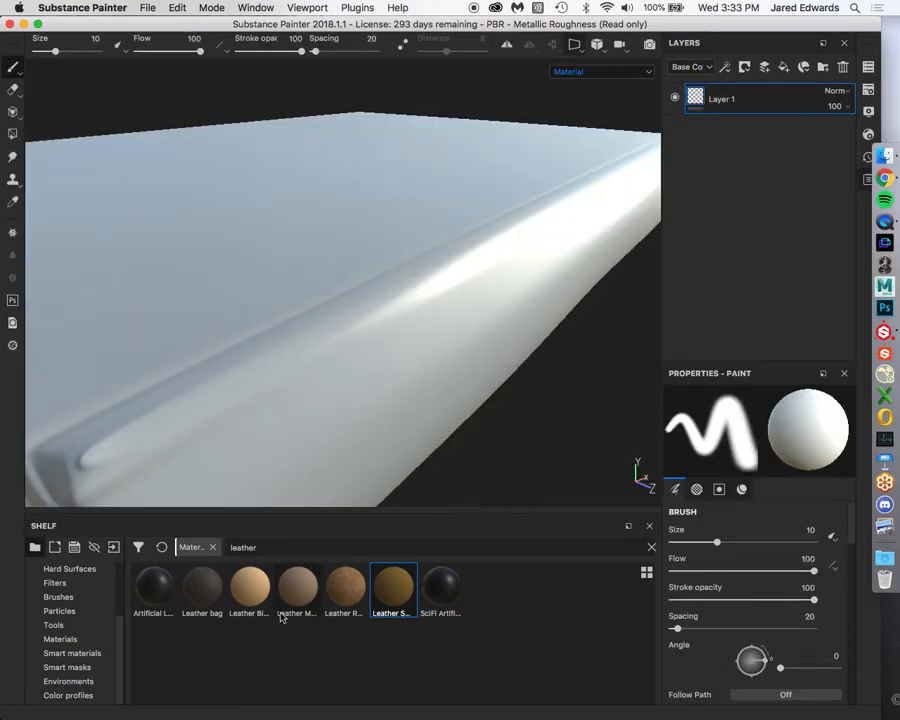
Try the Artificial Leather material below Layer 1, inspect the spine close up and from farther away, and delete that layer.
{"action": "mouse_move", "coordinate": [154, 588]}
{"action": "left_mouse_down"}
{"action": "mouse_move", "coordinate": [650, 328]}
{"action": "mouse_move", "coordinate": [733, 222]}
{"action": "left_mouse_up"}
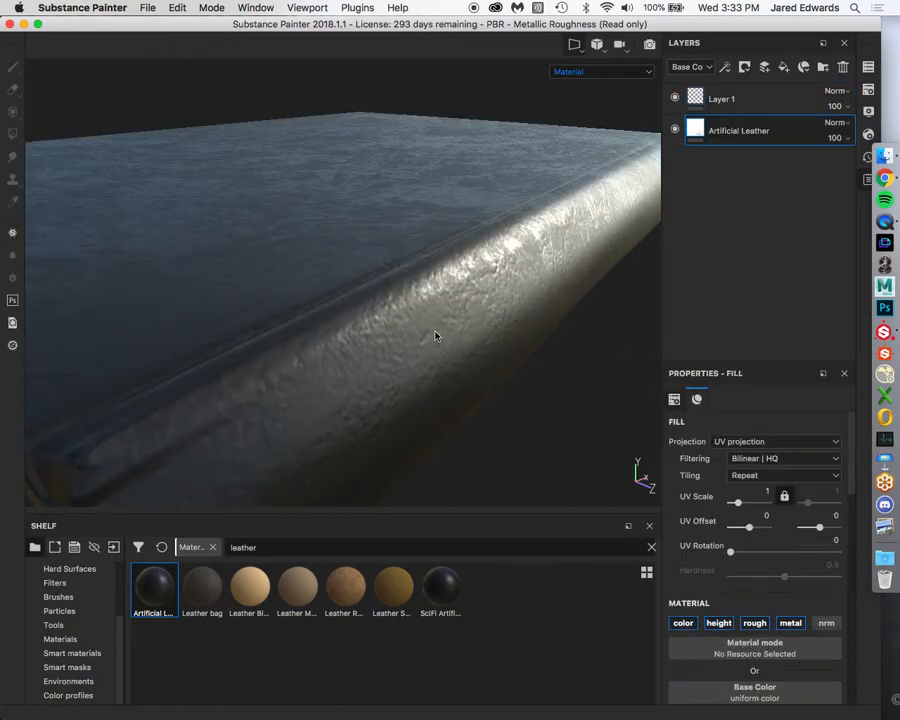
{"action": "left_click_drag", "start_coordinate": [436, 334], "coordinate": [399, 342], "text": "alt"}
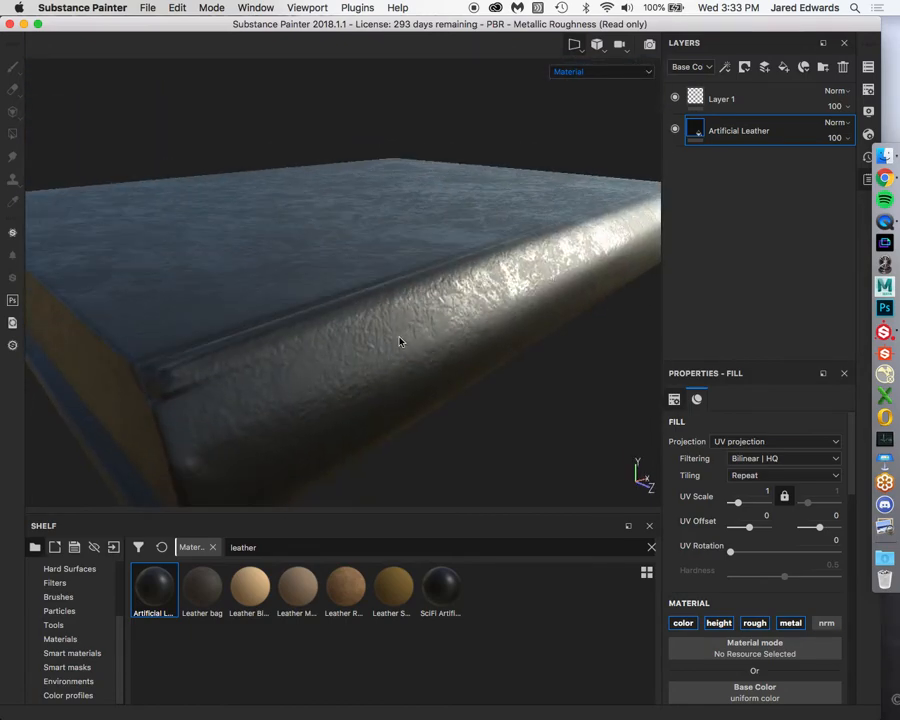
{"action": "mouse_move", "coordinate": [165, 591]}
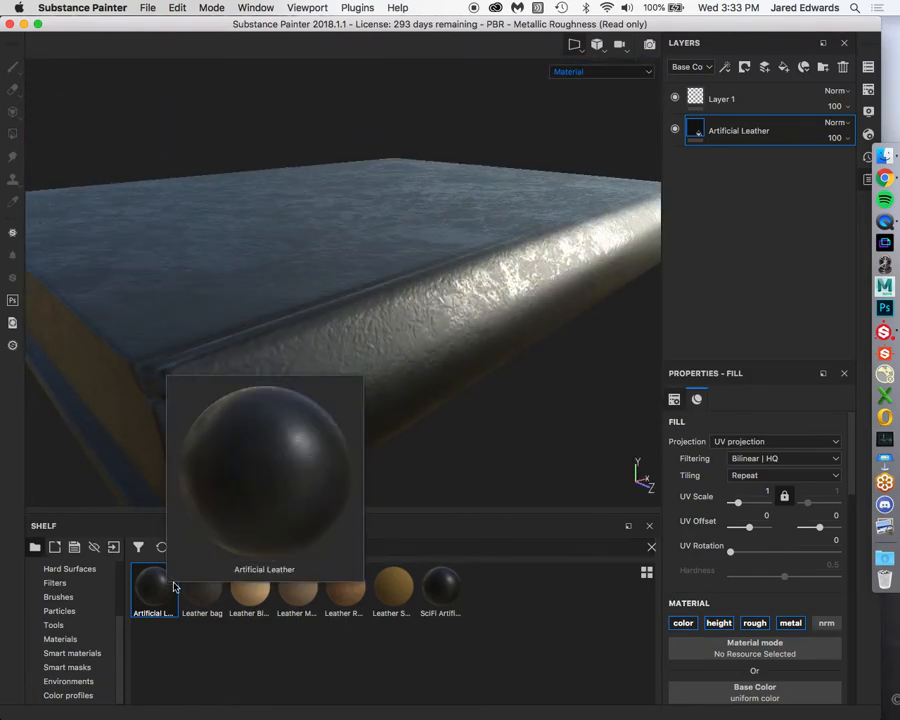
{"action": "right_click_drag", "start_coordinate": [436, 305], "coordinate": [565, 382], "text": "alt"}
{"action": "left_click_drag", "start_coordinate": [474, 345], "coordinate": [441, 323], "text": "alt"}
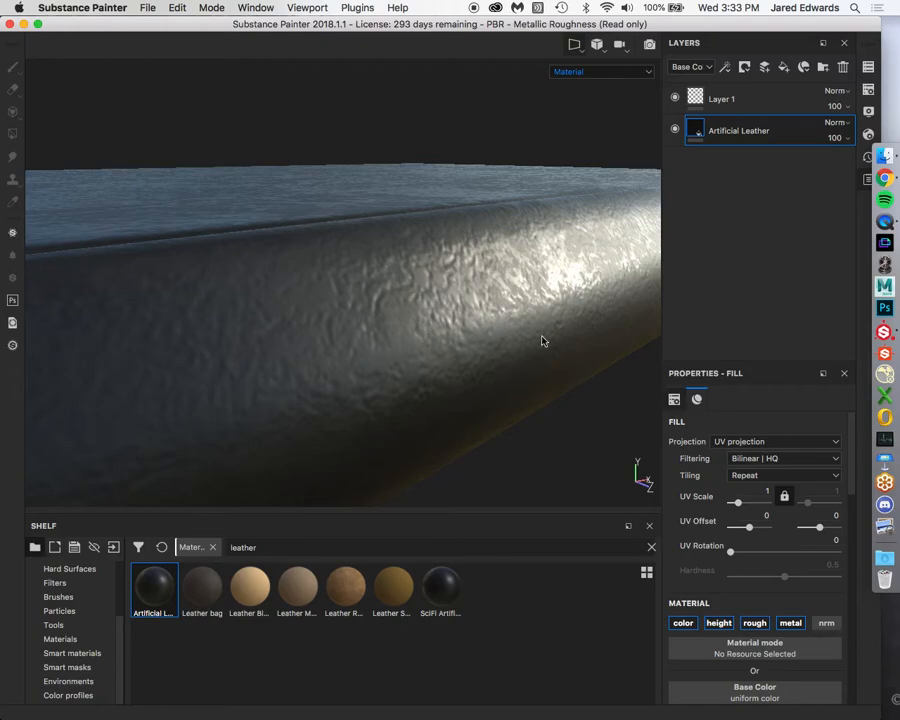
{"action": "right_click_drag", "start_coordinate": [542, 341], "coordinate": [287, 339], "text": "alt"}
{"action": "left_click_drag", "start_coordinate": [287, 339], "coordinate": [331, 345], "text": "alt"}
{"action": "key", "text": "Delete"}
Try the SciFi Artificial leather material below Layer 1 and inspect its grain on the spine.
{"action": "left_click_drag", "start_coordinate": [443, 597], "coordinate": [742, 227]}
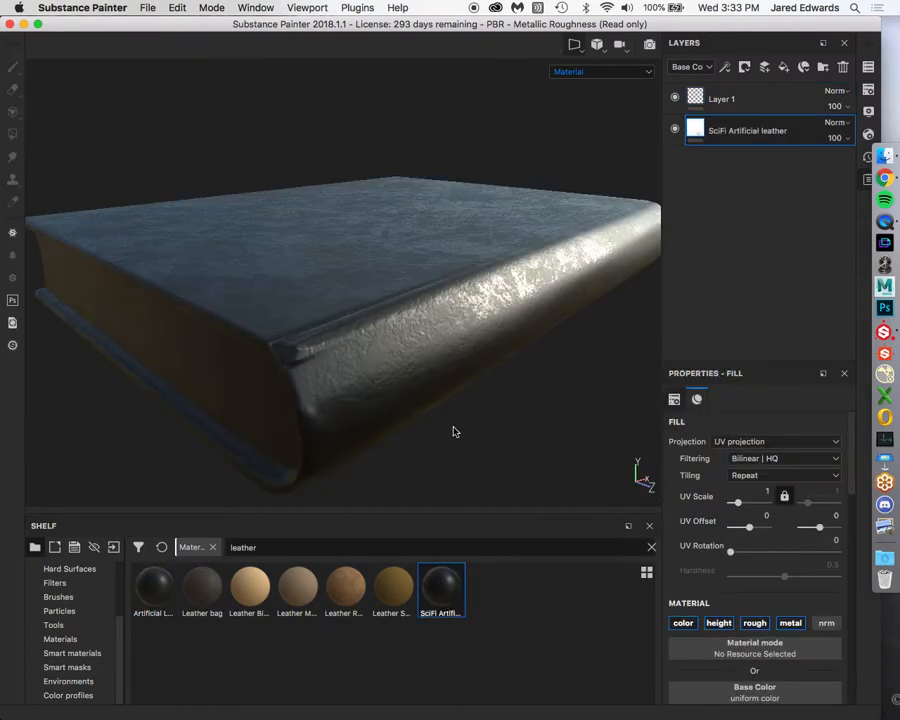
{"action": "middle_click_drag", "start_coordinate": [453, 430], "coordinate": [307, 388], "text": "alt"}
{"action": "right_click_drag", "start_coordinate": [307, 388], "coordinate": [514, 452], "text": "alt"}
{"action": "left_click_drag", "start_coordinate": [474, 275], "coordinate": [435, 290], "text": "alt"}
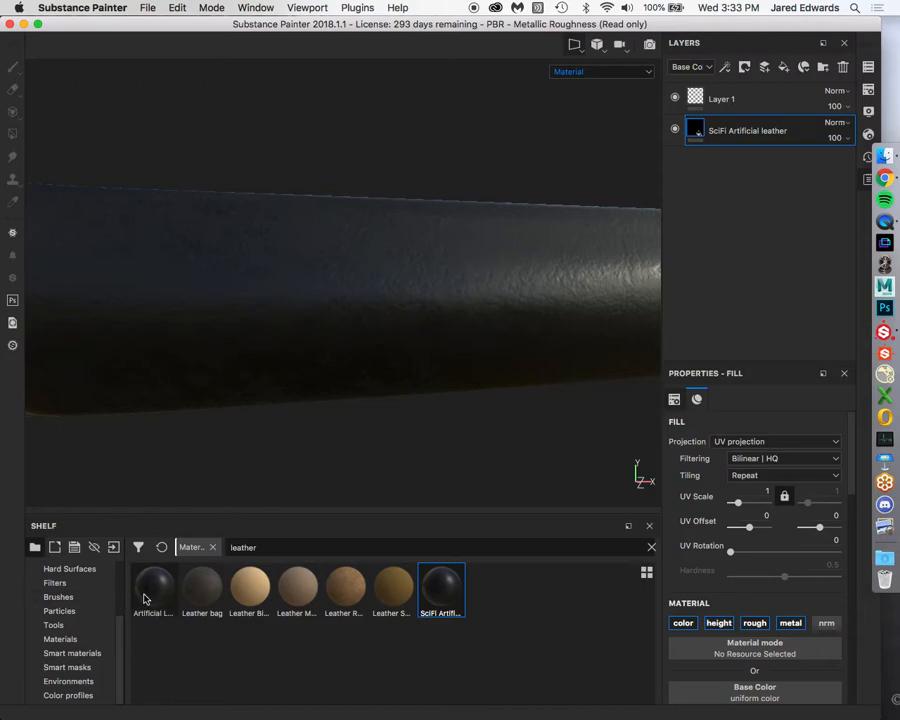
Add Artificial Leather above the SciFi Artificial leather layer for comparison, and keep only Artificial Leather visible by deleting the SciFi layer.
{"action": "left_click_drag", "start_coordinate": [148, 592], "coordinate": [685, 131]}
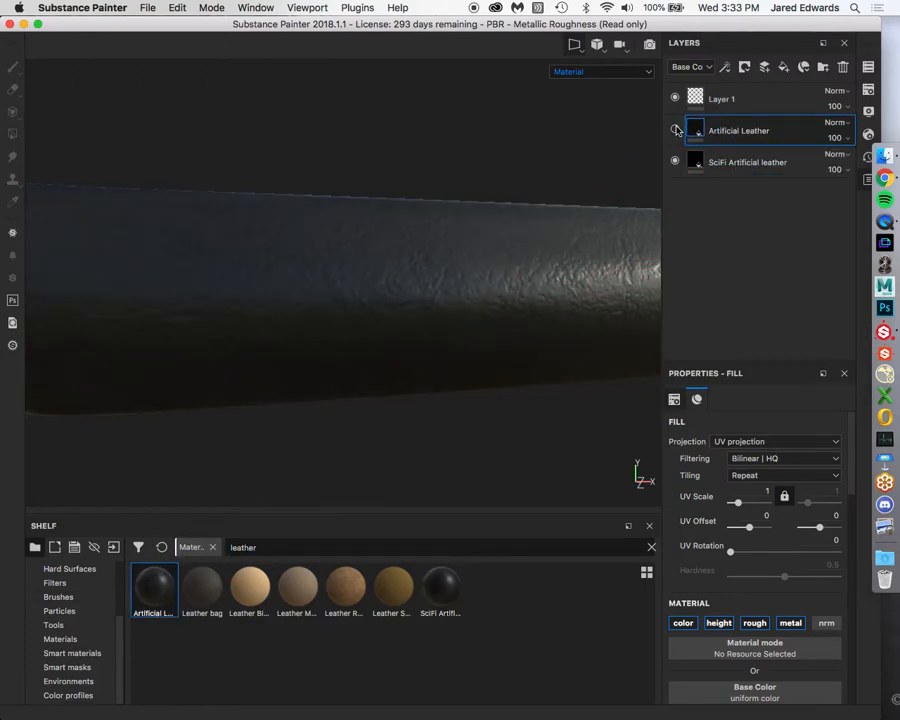
{"action": "left_click", "coordinate": [676, 130]}
{"action": "left_click", "coordinate": [719, 162]}
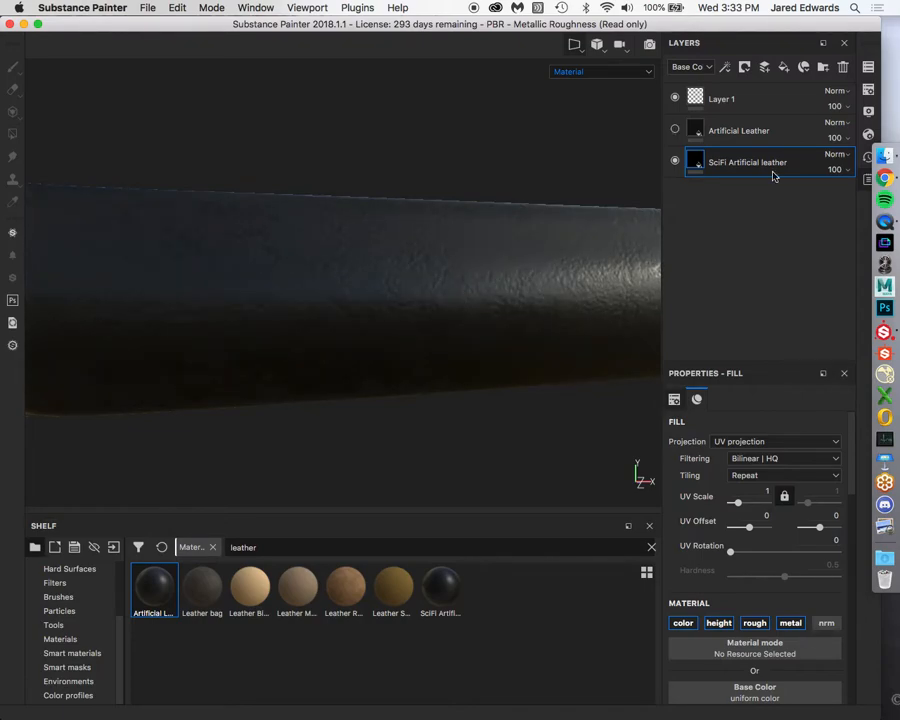
{"action": "key", "text": "Delete"}
{"action": "left_click", "coordinate": [675, 131]}
{"action": "left_click_drag", "start_coordinate": [396, 290], "coordinate": [472, 317], "text": "alt"}
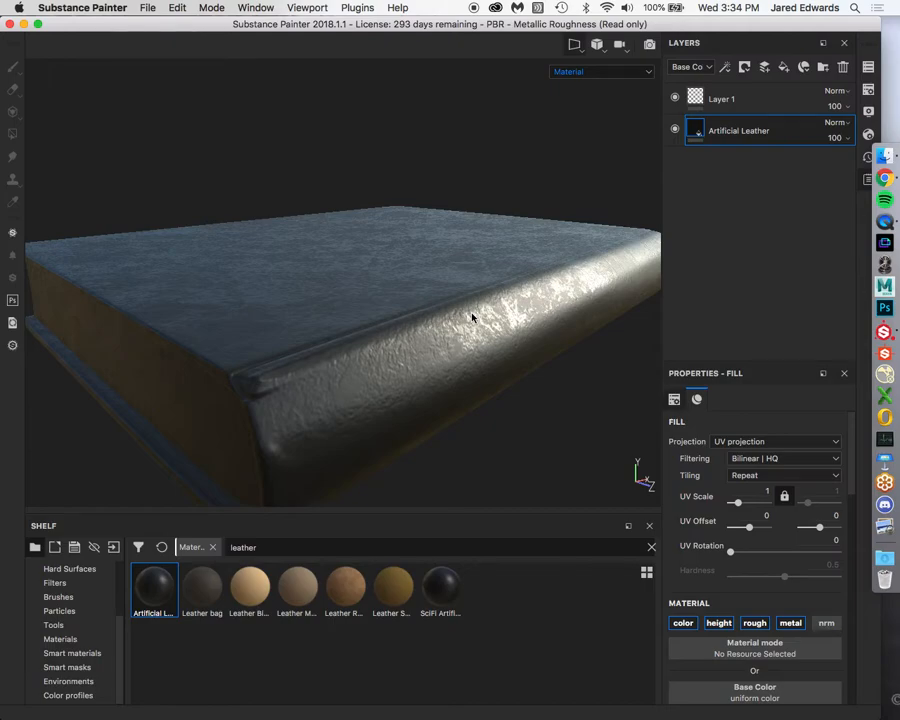
Switch to Chrome to study the leather in the book reference photo, and compare it with the spine in Substance Painter.
{"action": "left_click", "coordinate": [884, 178]}
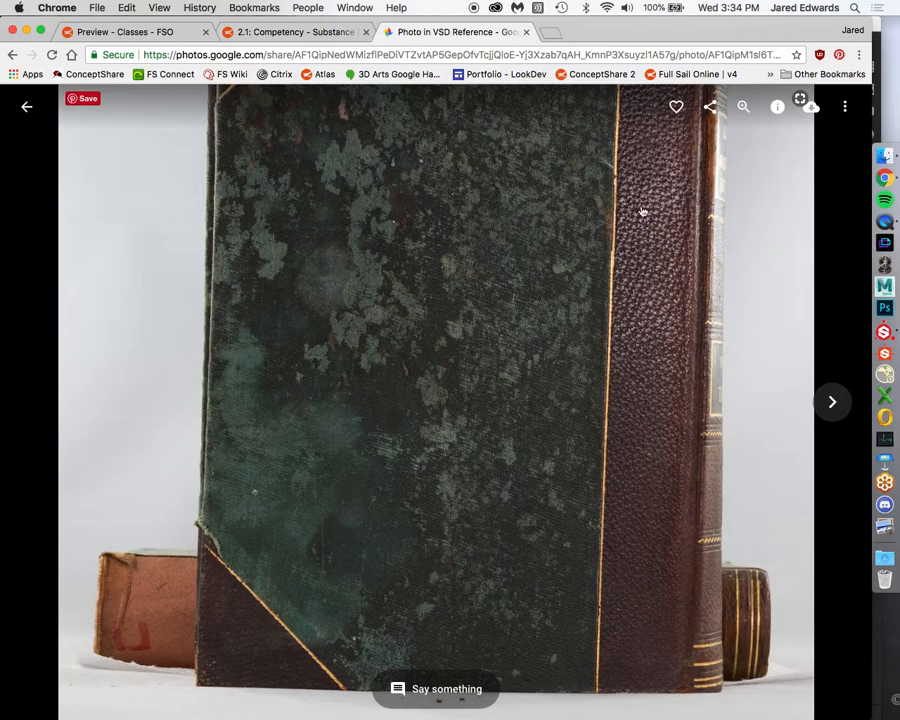
{"action": "key", "text": "super+Tab"}
{"action": "mouse_move", "coordinate": [519, 323]}
{"action": "left_mouse_down", "text": "alt"}
{"action": "mouse_move", "coordinate": [532, 364]}
{"action": "mouse_move", "coordinate": [536, 321]}
{"action": "mouse_move", "coordinate": [486, 307]}
{"action": "mouse_move", "coordinate": [532, 313]}
{"action": "mouse_move", "coordinate": [524, 337]}
{"action": "mouse_move", "coordinate": [523, 316]}
{"action": "left_mouse_up", "text": "alt"}
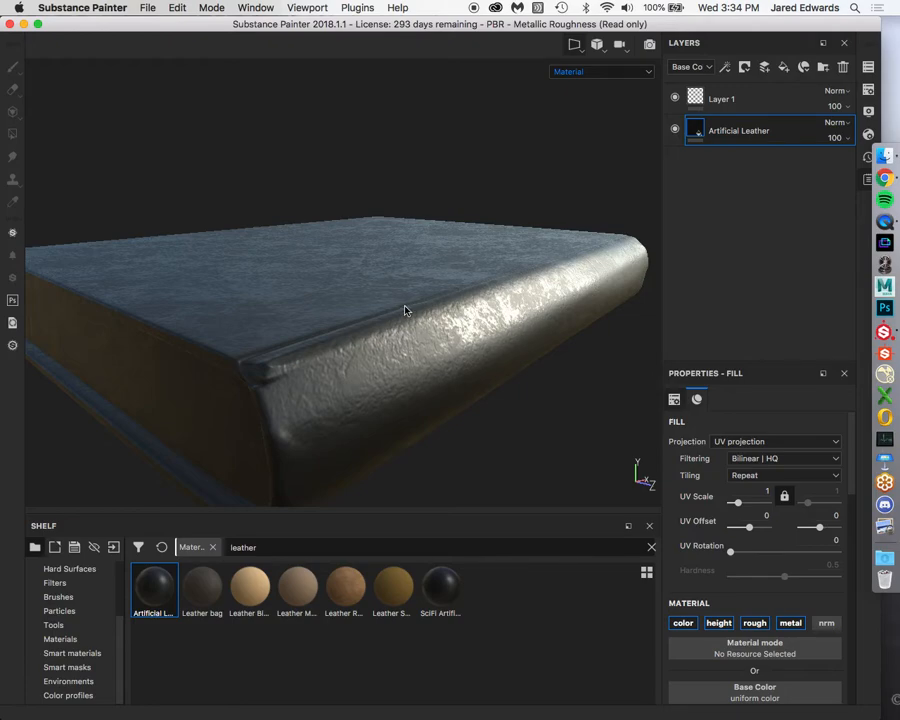
{"action": "left_click_drag", "start_coordinate": [405, 306], "coordinate": [402, 311], "text": "alt"}
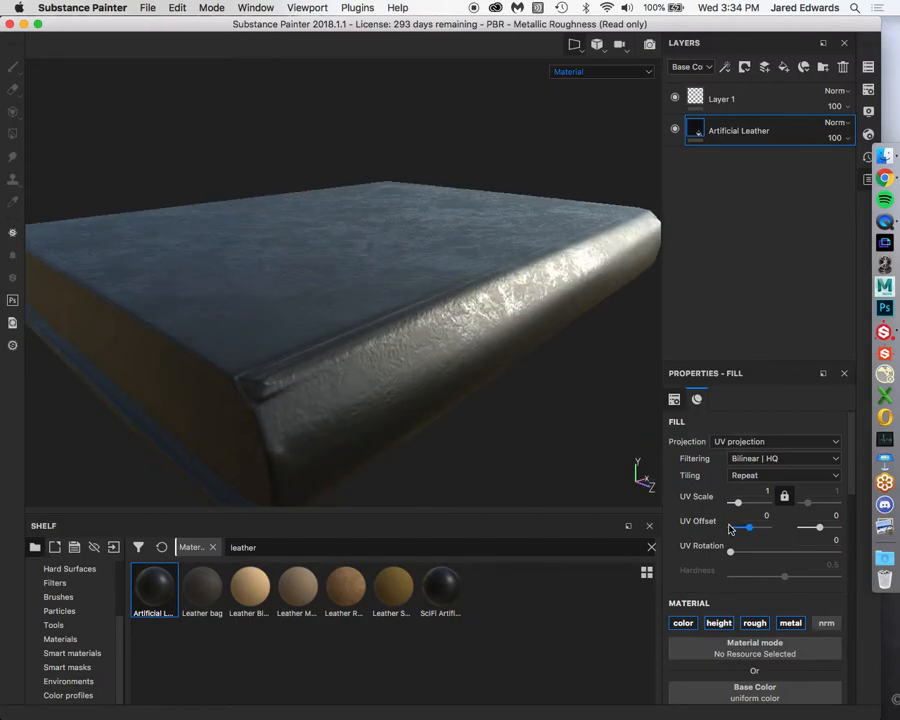
Review the fill settings and available projection types of the Artificial Leather layer.
{"action": "scroll", "coordinate": [501, 341], "scroll_direction": "down", "scroll_amount": 1}
{"action": "scroll", "coordinate": [498, 335], "scroll_direction": "up", "scroll_amount": 1}
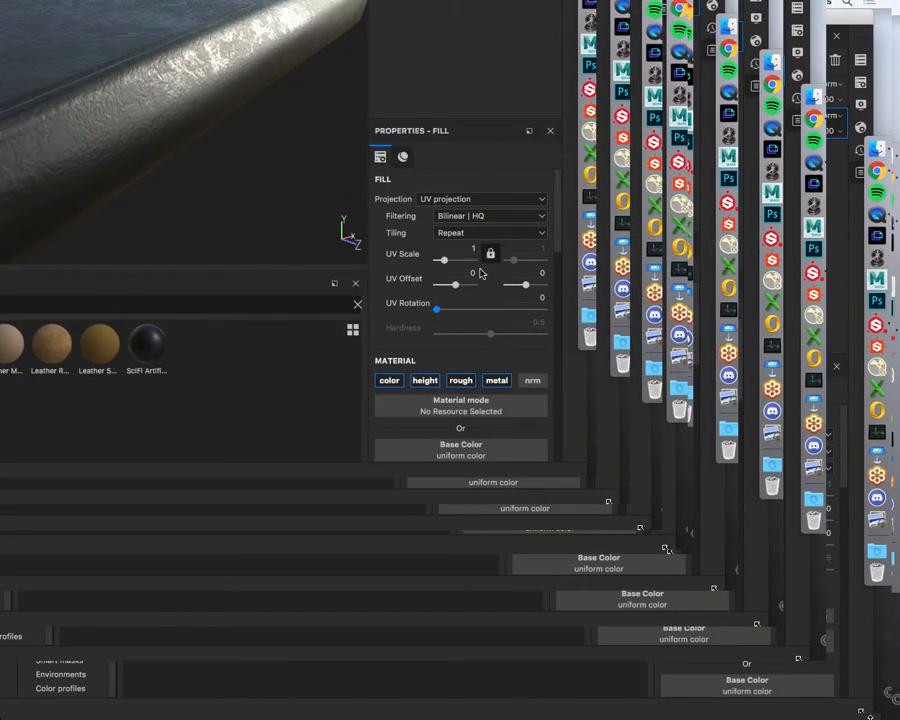
{"action": "left_click", "coordinate": [461, 204]}
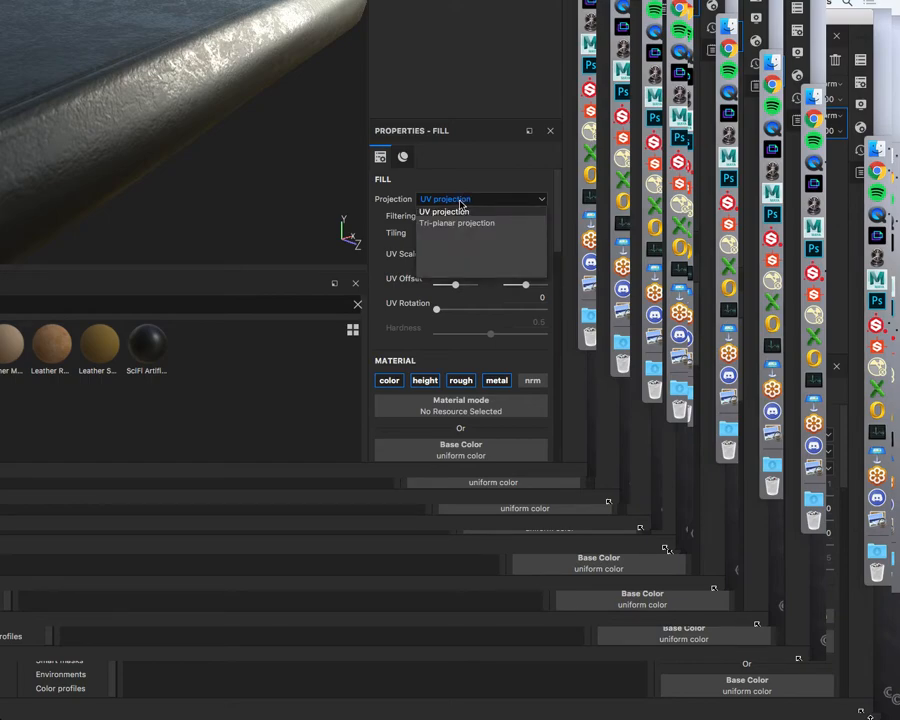
{"action": "left_click", "coordinate": [460, 205]}
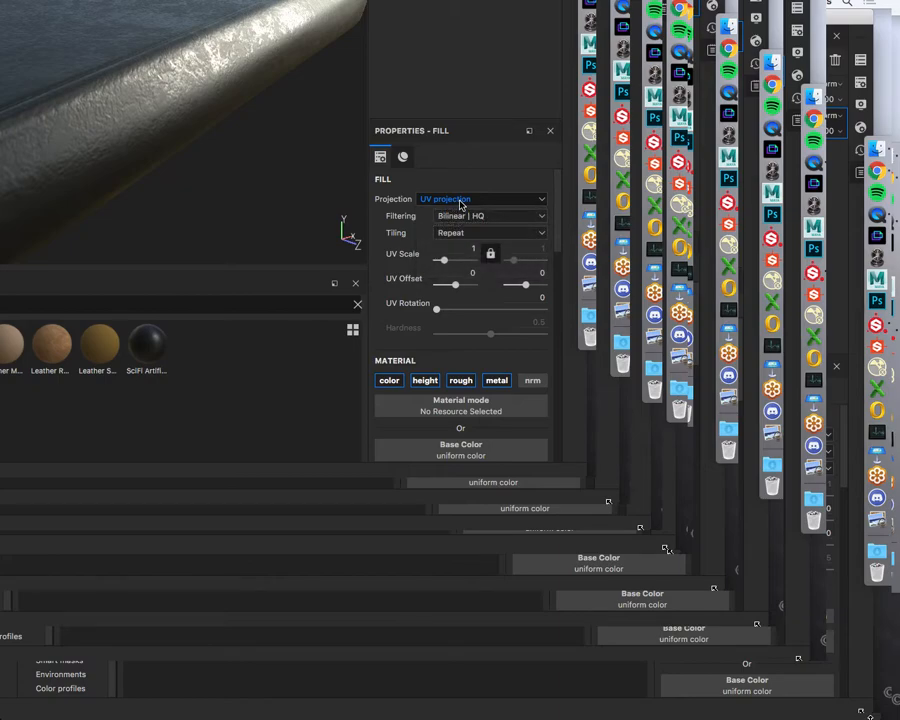
Examine how Artificial Leather lies on the book's UV islands in the 2D view and beside the 3D model.
{"action": "key", "text": "F3"}
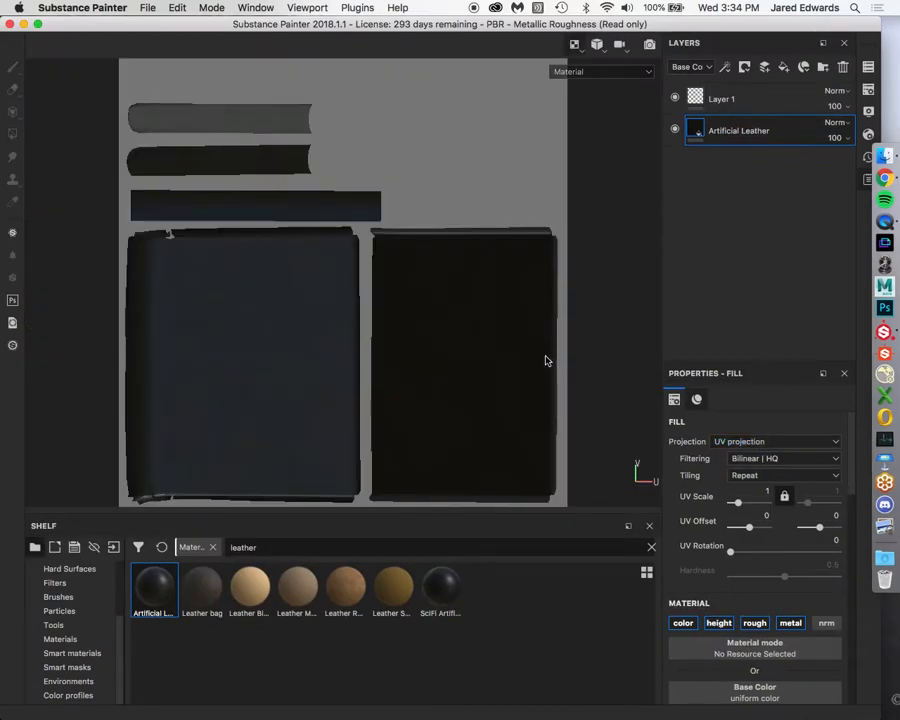
{"action": "key", "text": "F2"}
{"action": "key", "text": "F3"}
{"action": "middle_click_drag", "start_coordinate": [289, 315], "coordinate": [289, 305], "text": "alt"}
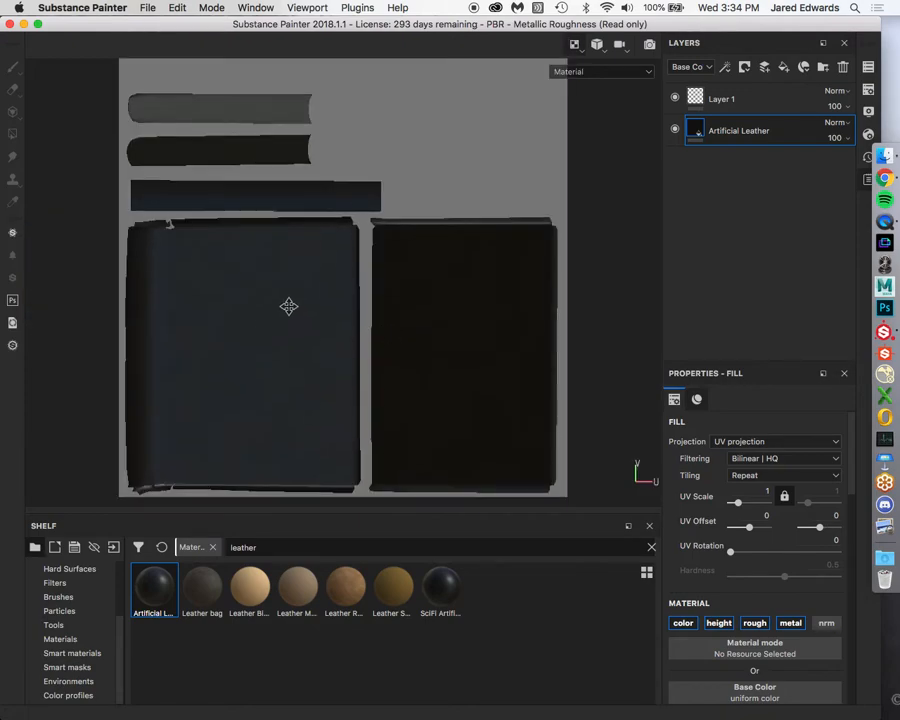
{"action": "right_click_drag", "start_coordinate": [289, 305], "coordinate": [631, 390], "text": "alt"}
{"action": "right_click_drag", "start_coordinate": [254, 340], "coordinate": [311, 327], "text": "alt"}
{"action": "middle_click_drag", "start_coordinate": [384, 315], "coordinate": [294, 336], "text": "alt"}
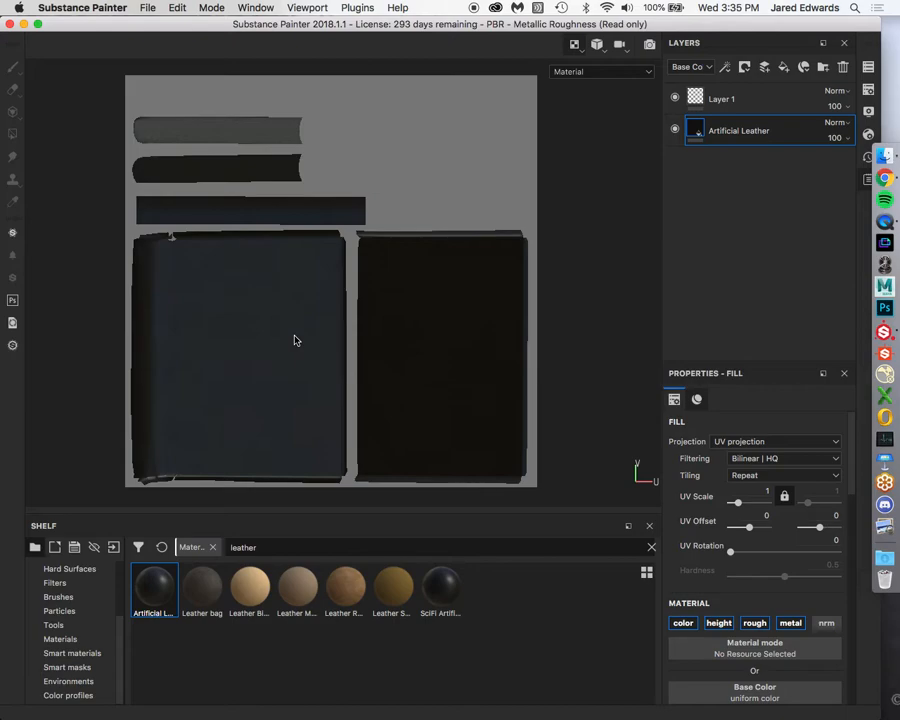
{"action": "key", "text": "F1"}
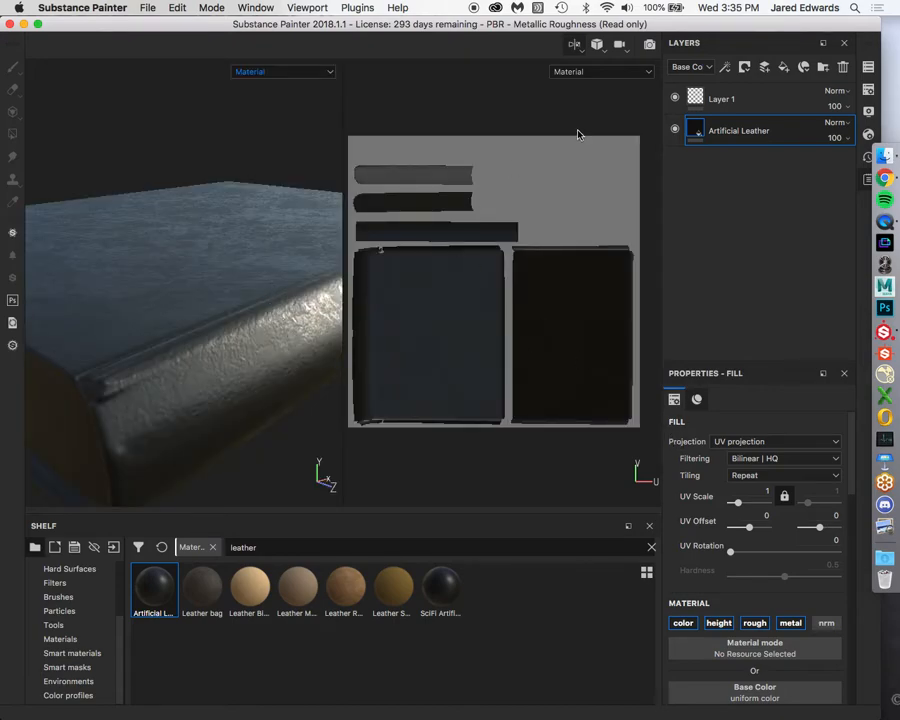
Set the Artificial Leather layer to Tri-planar projection and inspect the result along the book's spine in the 3D view.
{"action": "key", "text": "F2"}
{"action": "middle_click_drag", "start_coordinate": [424, 249], "coordinate": [436, 267], "text": "alt"}
{"action": "right_click_drag", "start_coordinate": [436, 267], "coordinate": [569, 368], "text": "alt"}
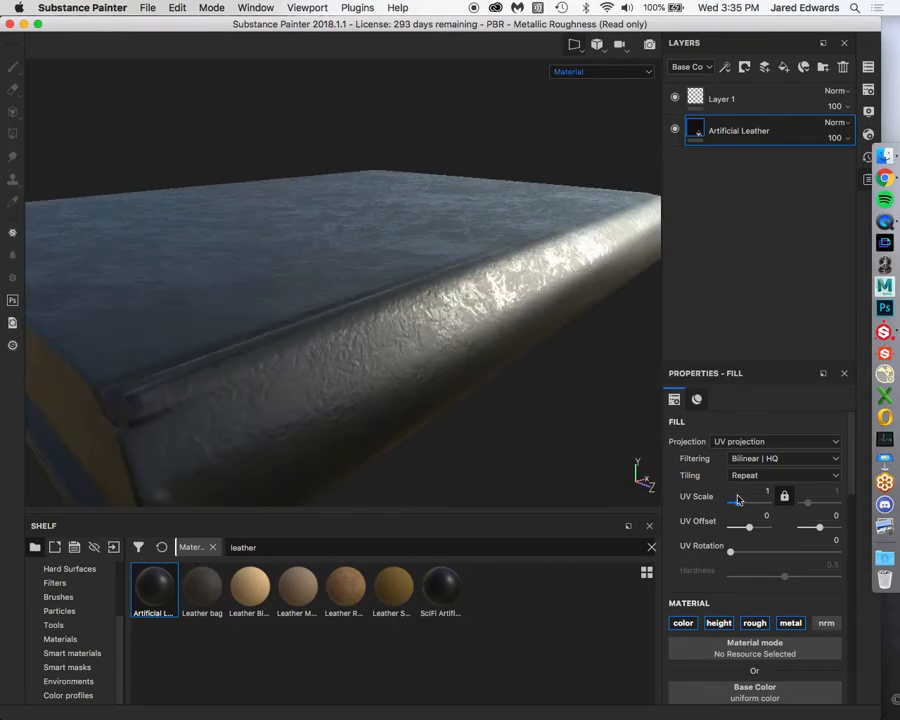
{"action": "left_click", "coordinate": [766, 445]}
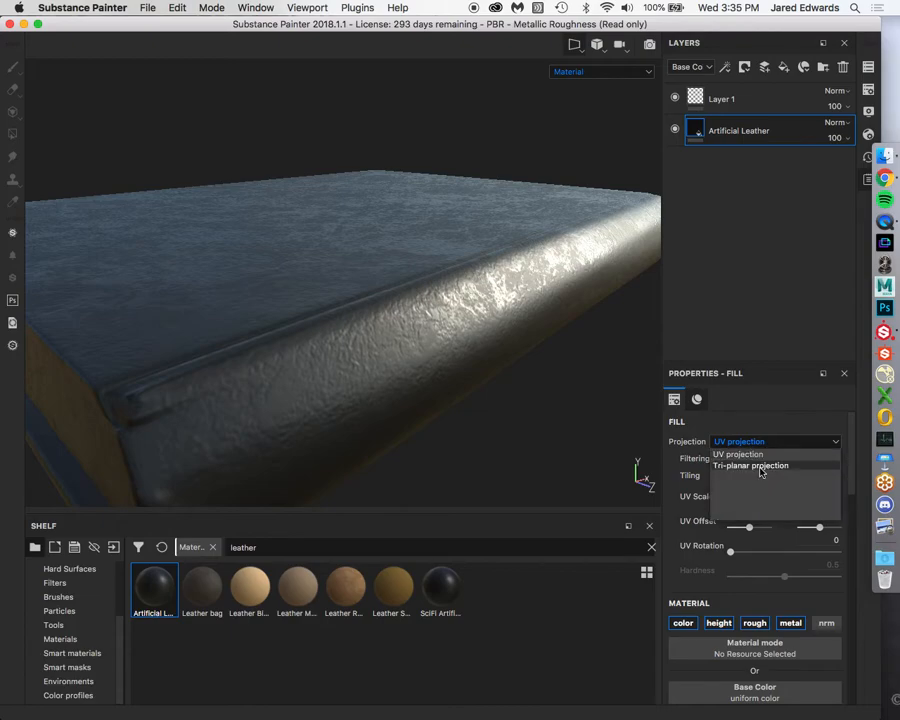
{"action": "left_click", "coordinate": [766, 468]}
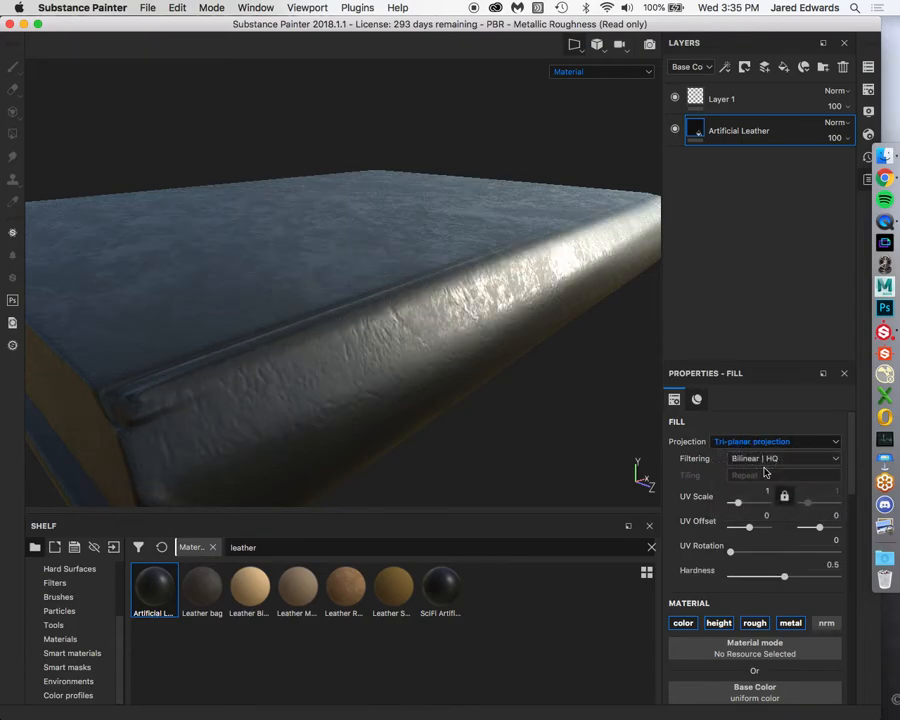
{"action": "mouse_move", "coordinate": [512, 405]}
{"action": "left_mouse_down", "text": "alt"}
{"action": "mouse_move", "coordinate": [518, 421]}
{"action": "mouse_move", "coordinate": [518, 400]}
{"action": "mouse_move", "coordinate": [526, 402]}
{"action": "left_mouse_up", "text": "alt"}
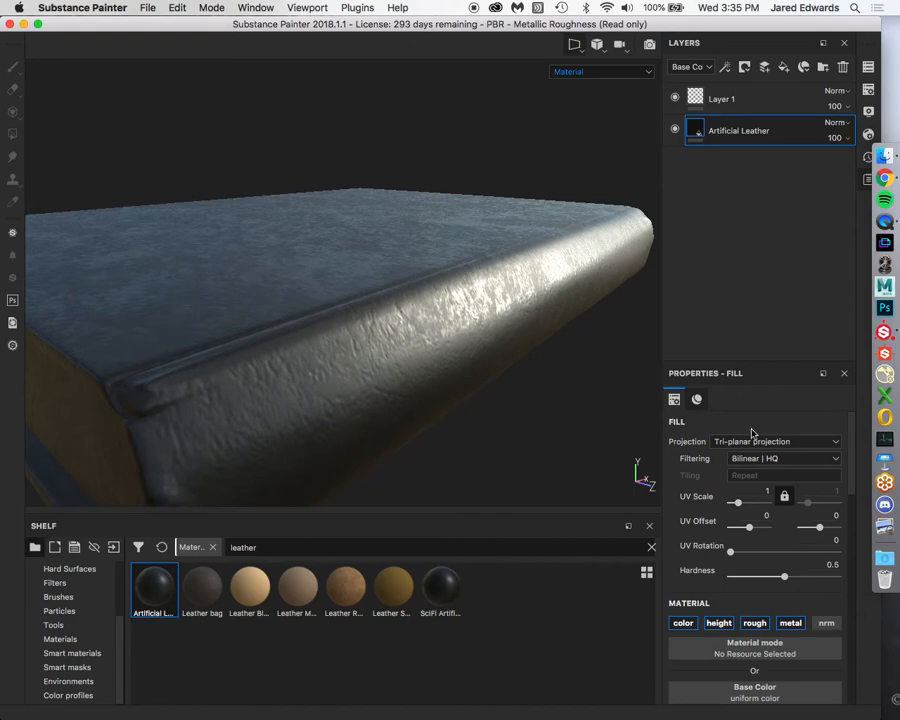
Switch the layer to UV projection and back to Tri-planar projection to compare how the leather lies on the spine.
{"action": "left_click", "coordinate": [762, 442]}
{"action": "left_click", "coordinate": [762, 455]}
{"action": "left_click", "coordinate": [762, 442]}
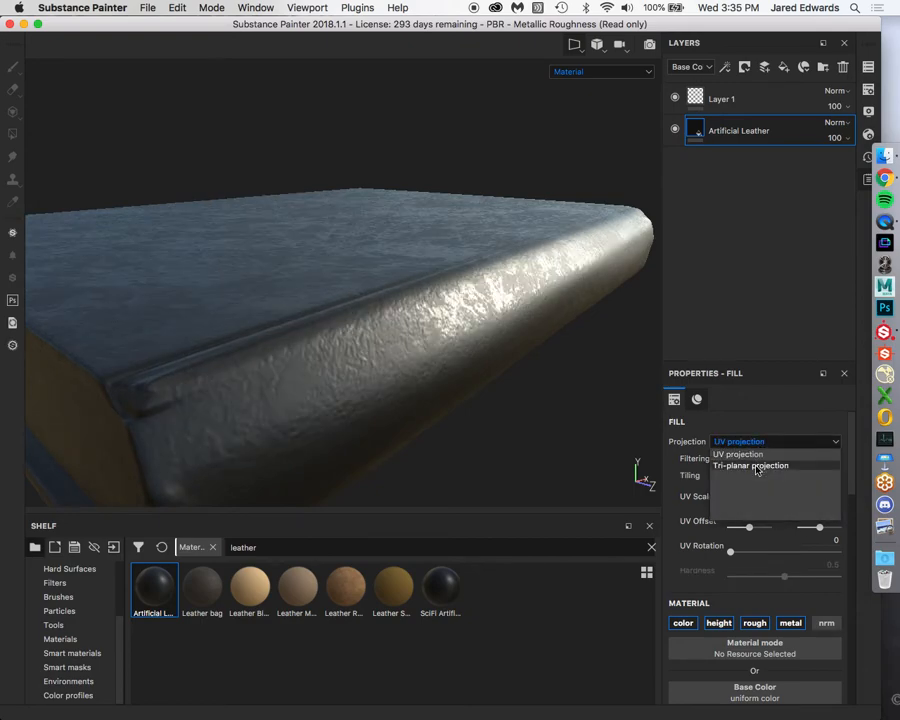
{"action": "left_click", "coordinate": [757, 467]}
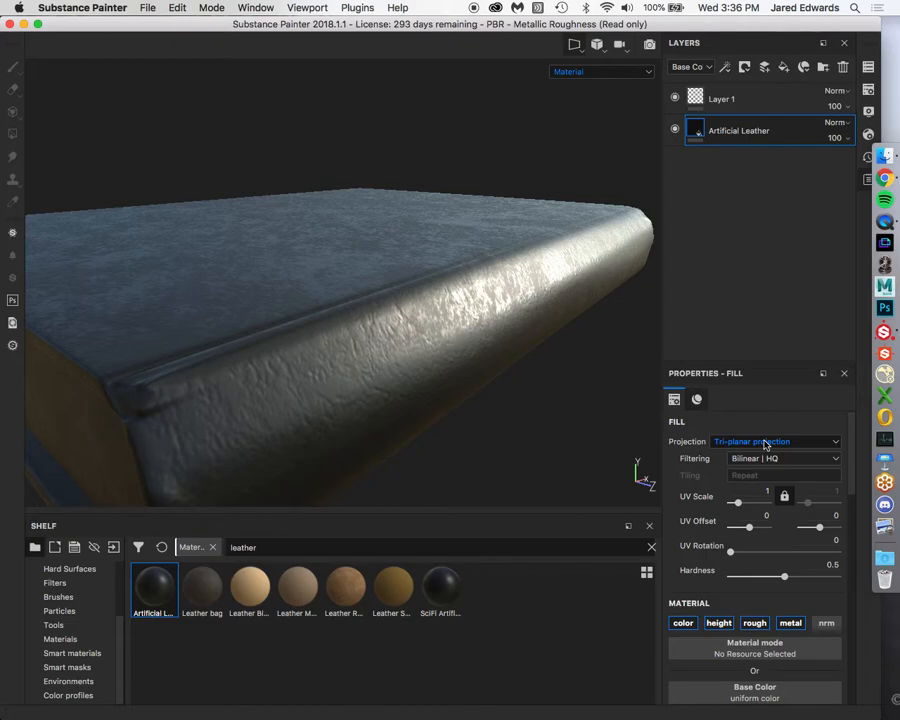
Return the Artificial Leather layer to UV projection and check the book in the 2D and 3D views.
{"action": "left_click_drag", "start_coordinate": [556, 396], "coordinate": [639, 440], "text": "alt"}
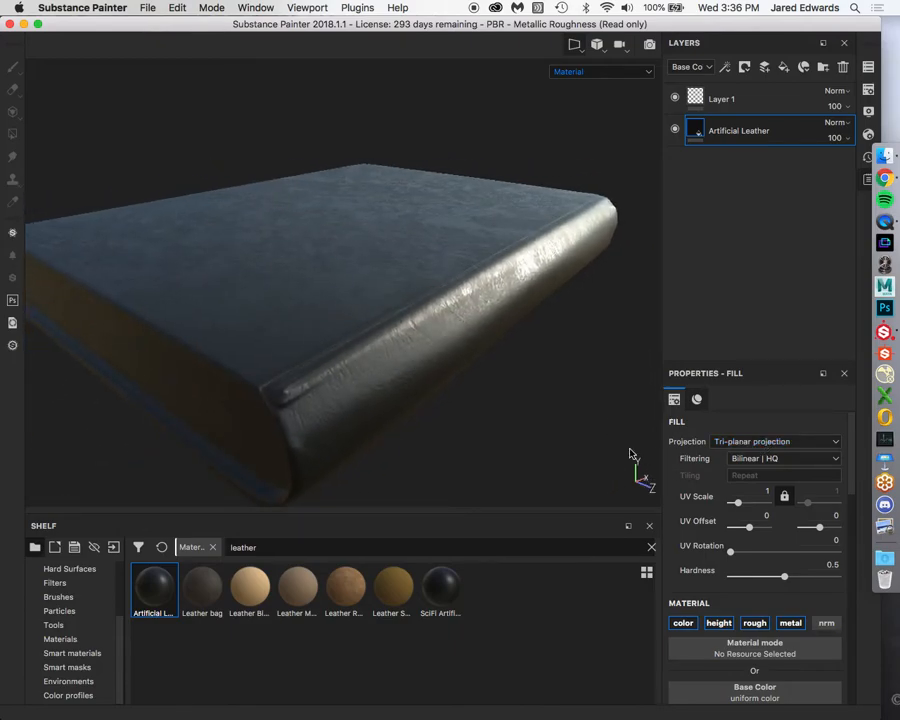
{"action": "left_click_drag", "start_coordinate": [573, 416], "coordinate": [680, 440], "text": "alt"}
{"action": "left_click", "coordinate": [786, 442]}
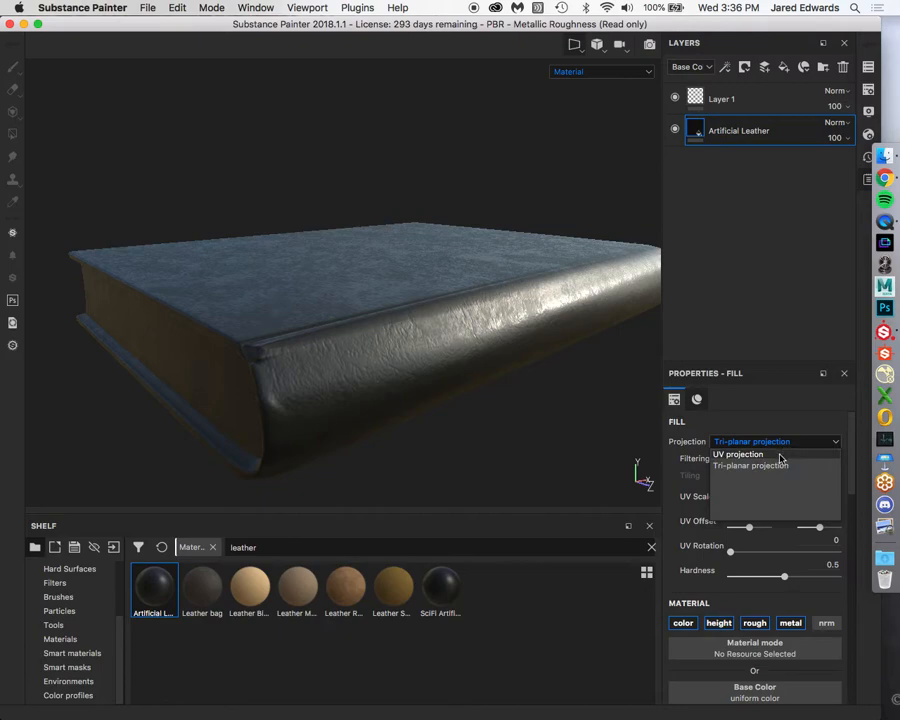
{"action": "left_click", "coordinate": [780, 455]}
{"action": "right_click_drag", "start_coordinate": [480, 360], "coordinate": [376, 249], "text": "alt"}
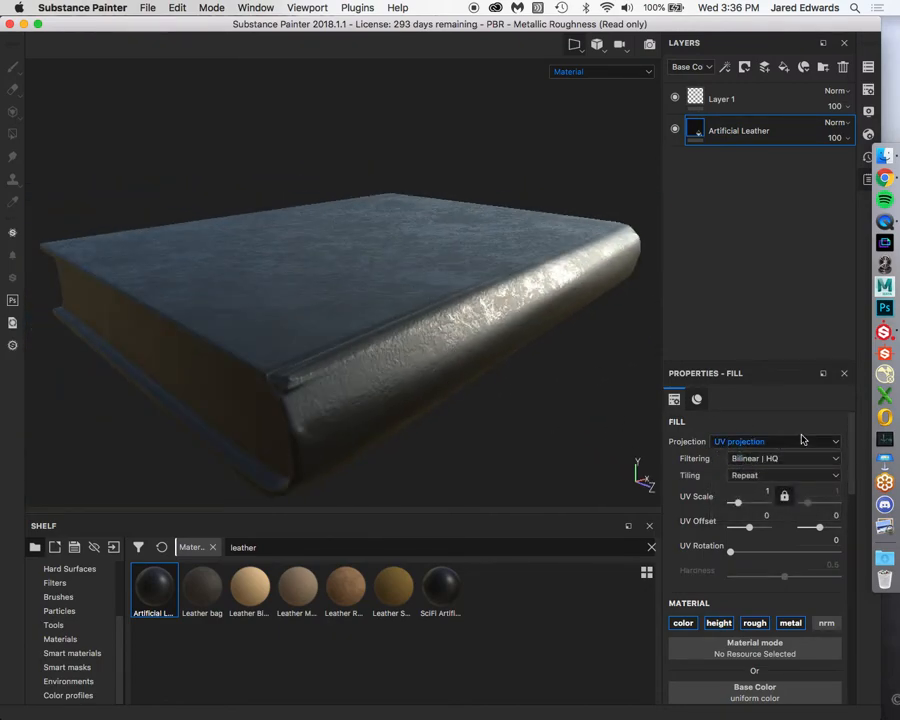
{"action": "key", "text": "F3"}
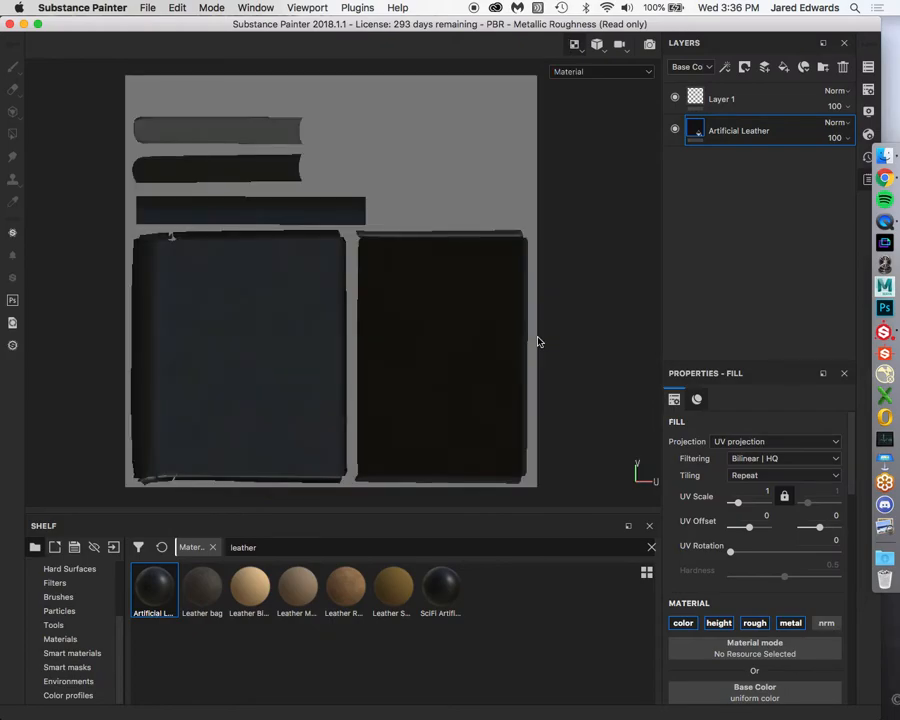
{"action": "key", "text": "F2"}
{"action": "key", "text": "F1"}
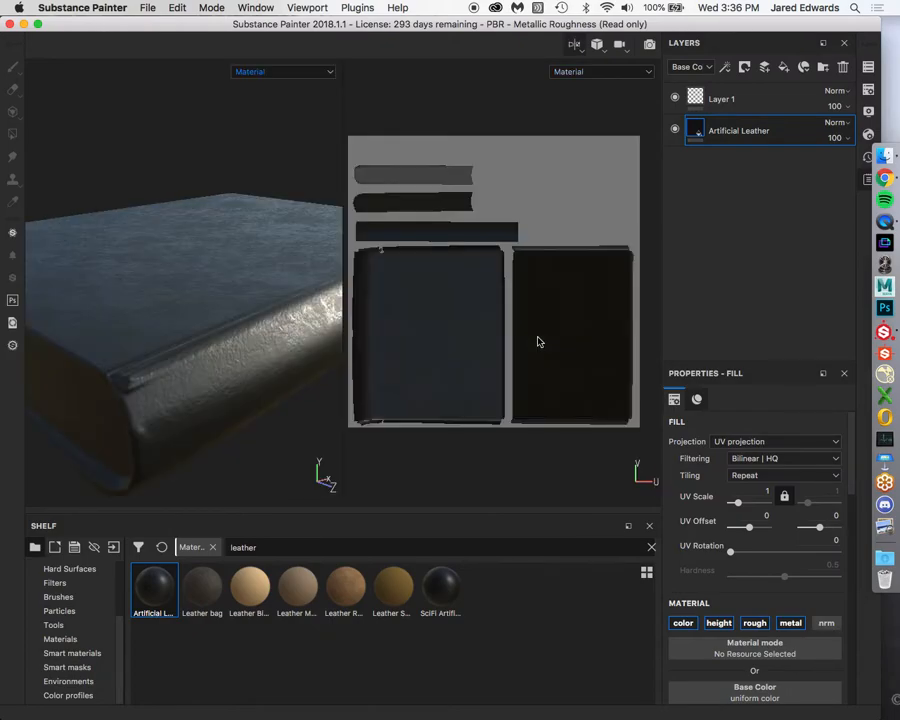
{"action": "key", "text": "F2"}
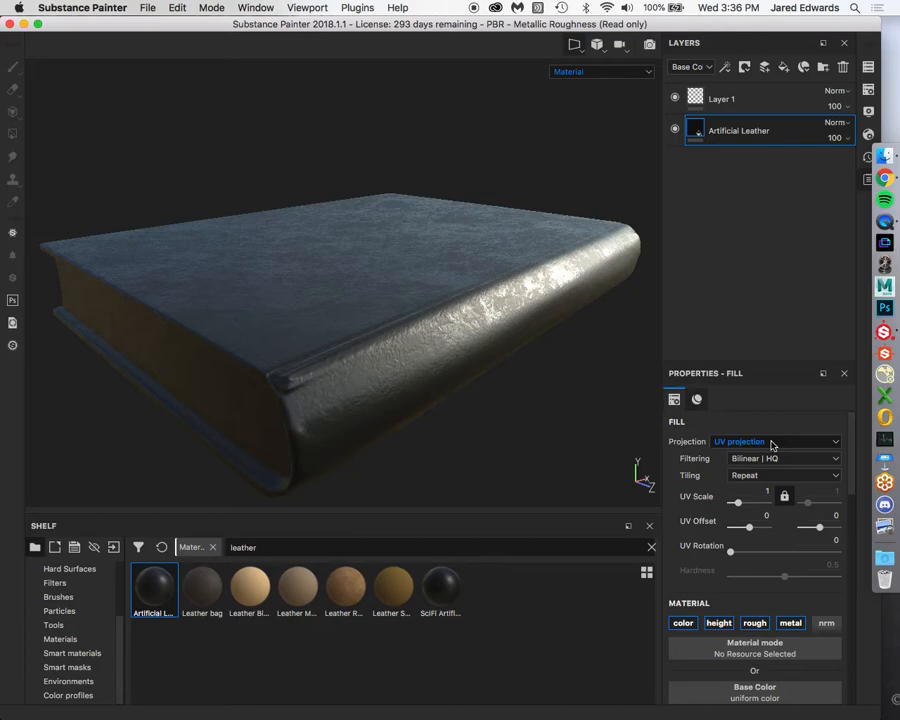
Review the Artificial Leather layer's material channels, base color and Grunge Map height parameters.
{"action": "scroll", "coordinate": [468, 382], "scroll_direction": "up", "scroll_amount": 3}
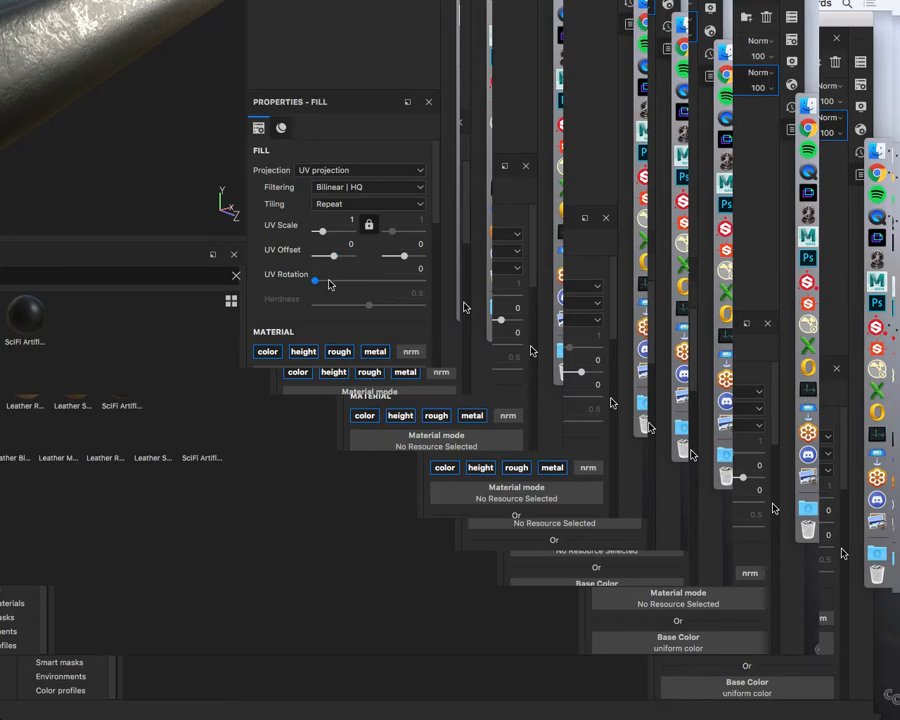
{"action": "scroll", "coordinate": [330, 284], "scroll_direction": "down", "scroll_amount": 5}
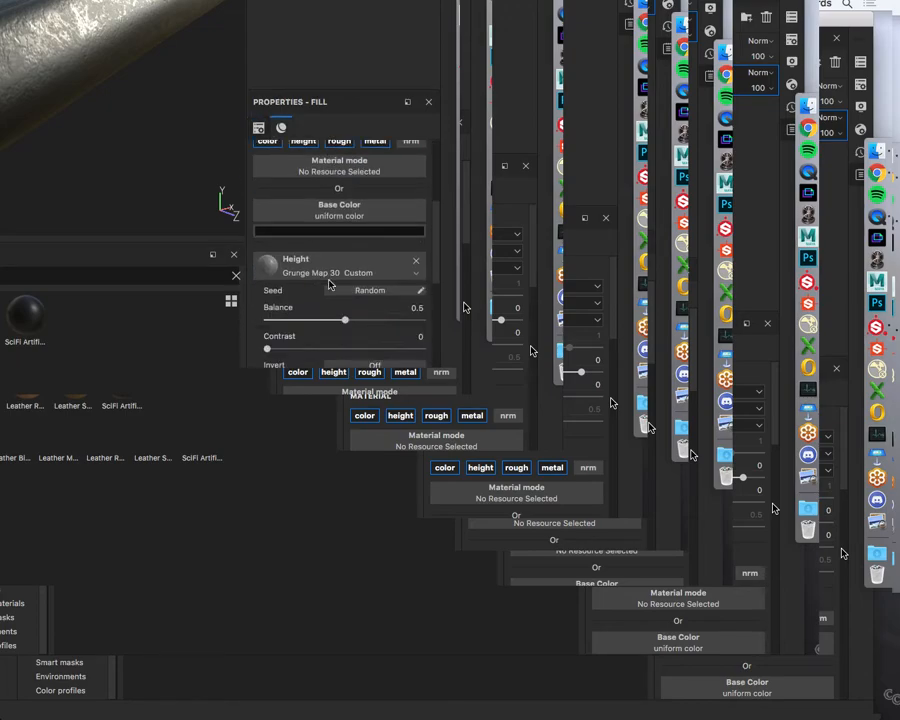
{"action": "scroll", "coordinate": [270, 210], "scroll_direction": "up", "scroll_amount": 3}
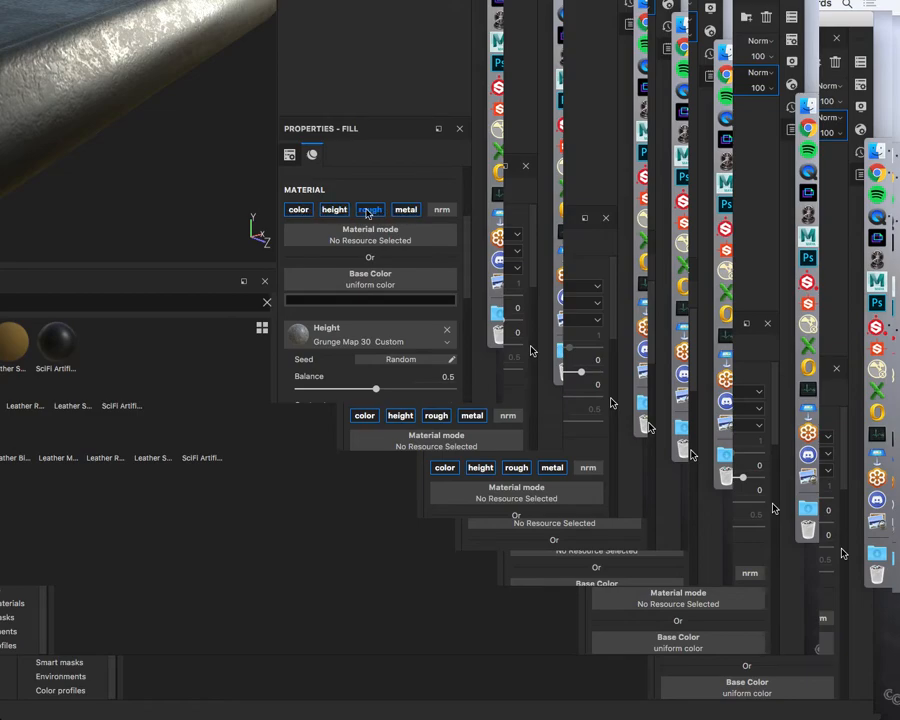
{"action": "scroll", "coordinate": [351, 304], "scroll_direction": "down", "scroll_amount": 2}
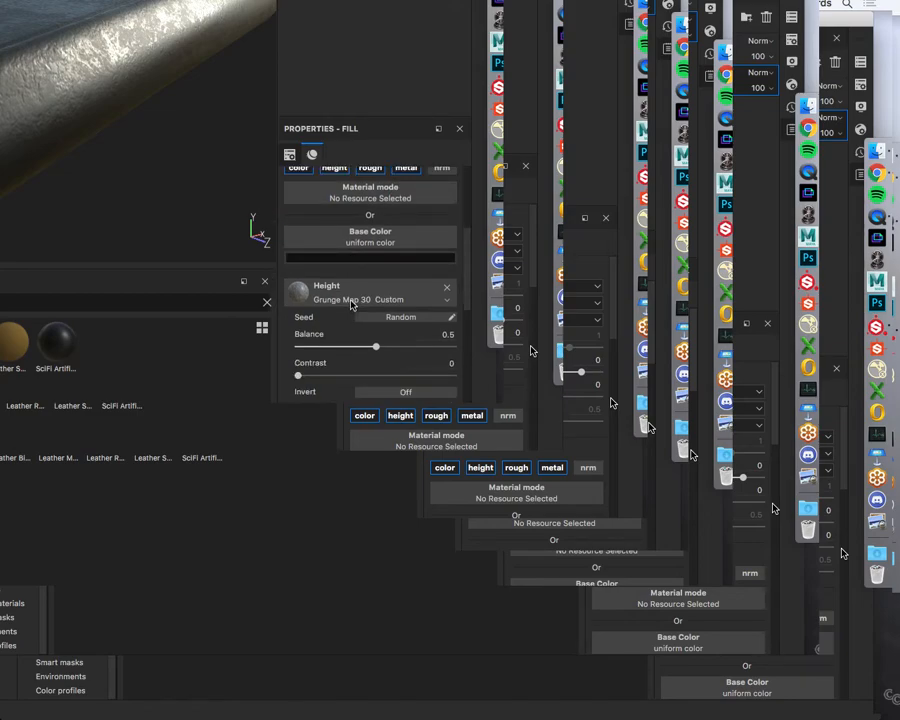
{"action": "scroll", "coordinate": [351, 304], "scroll_direction": "down", "scroll_amount": 2}
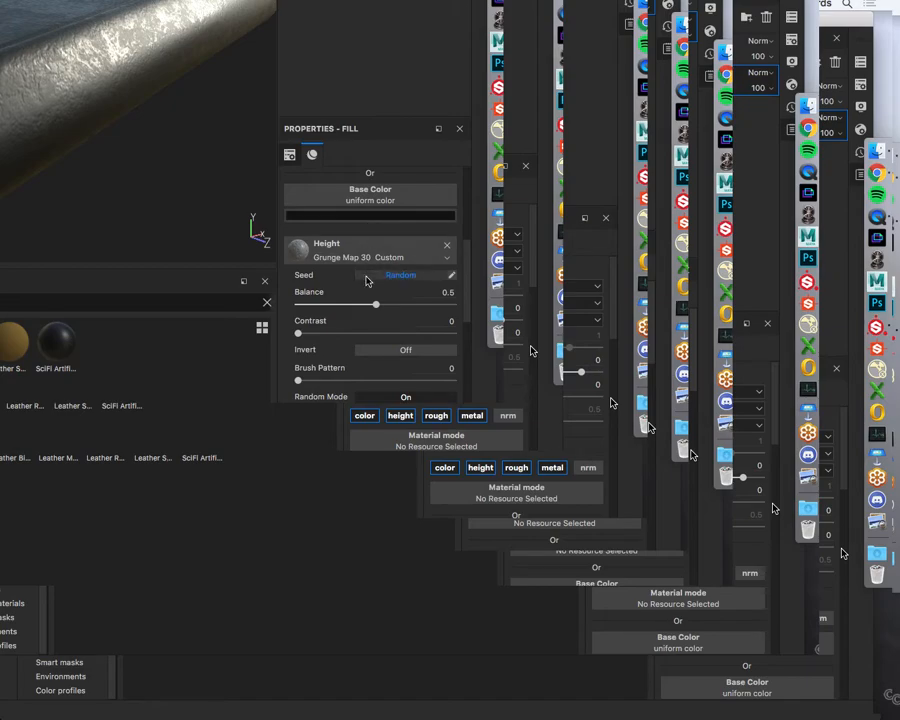
{"action": "scroll", "coordinate": [371, 308], "scroll_direction": "down", "scroll_amount": 2}
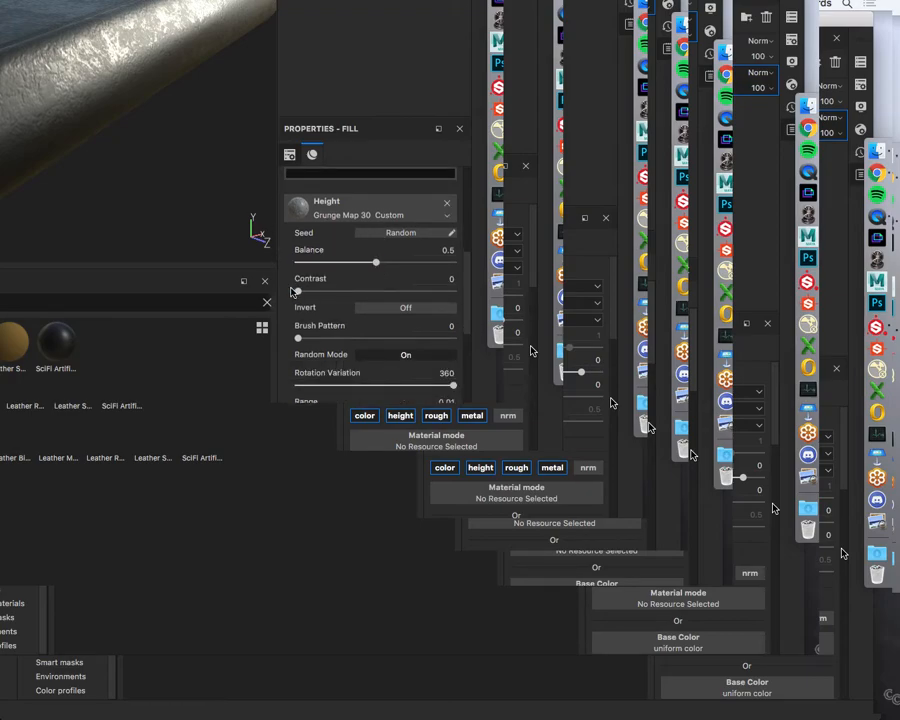
{"action": "scroll", "coordinate": [296, 295], "scroll_direction": "down", "scroll_amount": 4}
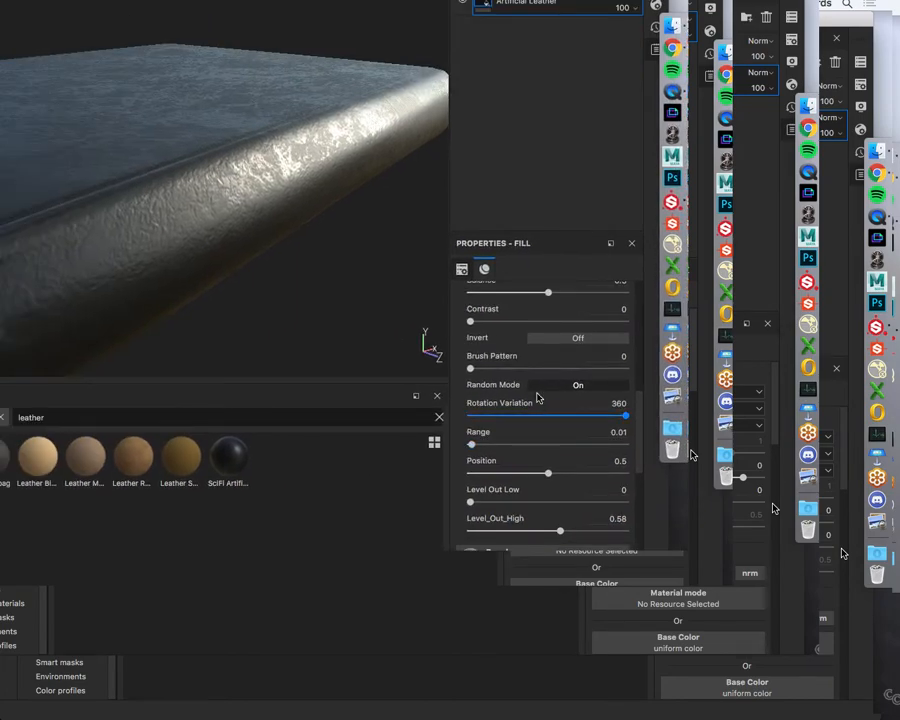
{"action": "left_click_drag", "start_coordinate": [291, 230], "coordinate": [291, 245], "text": "alt"}
{"action": "scroll", "coordinate": [594, 383], "scroll_direction": "up", "scroll_amount": 8}
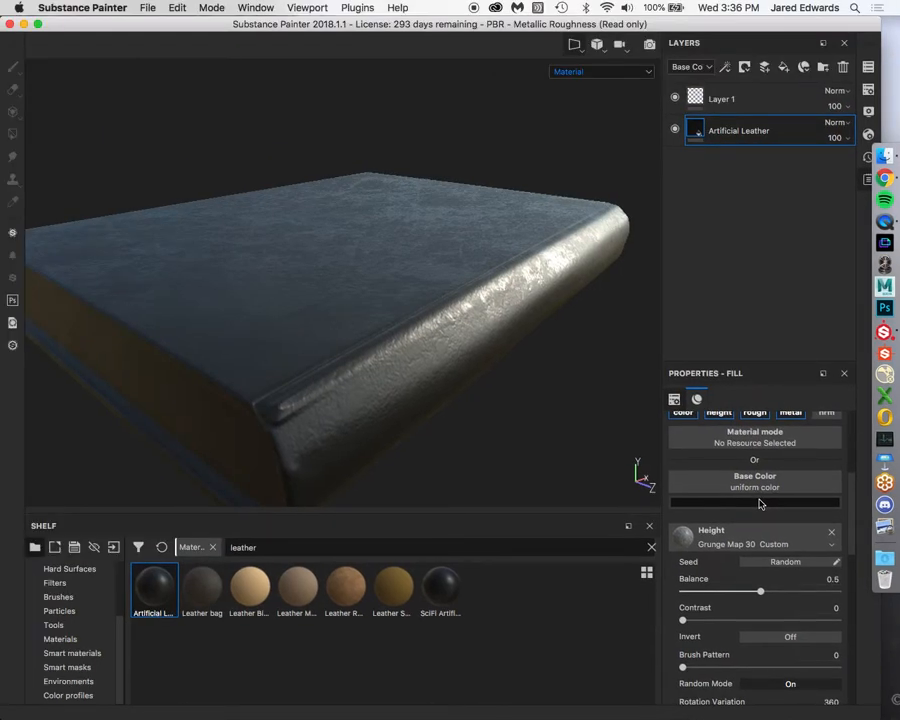
Narrow the Substance Painter and Chrome windows and place the book reference photo beside the 3D model.
{"action": "left_click", "coordinate": [885, 178]}
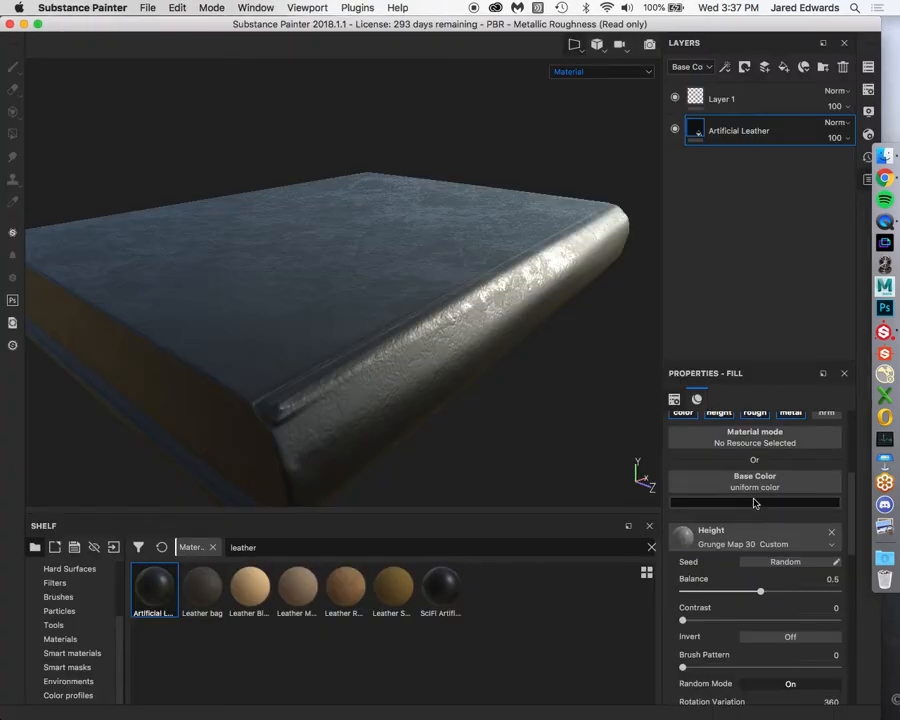
{"action": "left_click", "coordinate": [884, 180]}
{"action": "left_click", "coordinate": [885, 178]}
{"action": "left_click", "coordinate": [750, 506]}
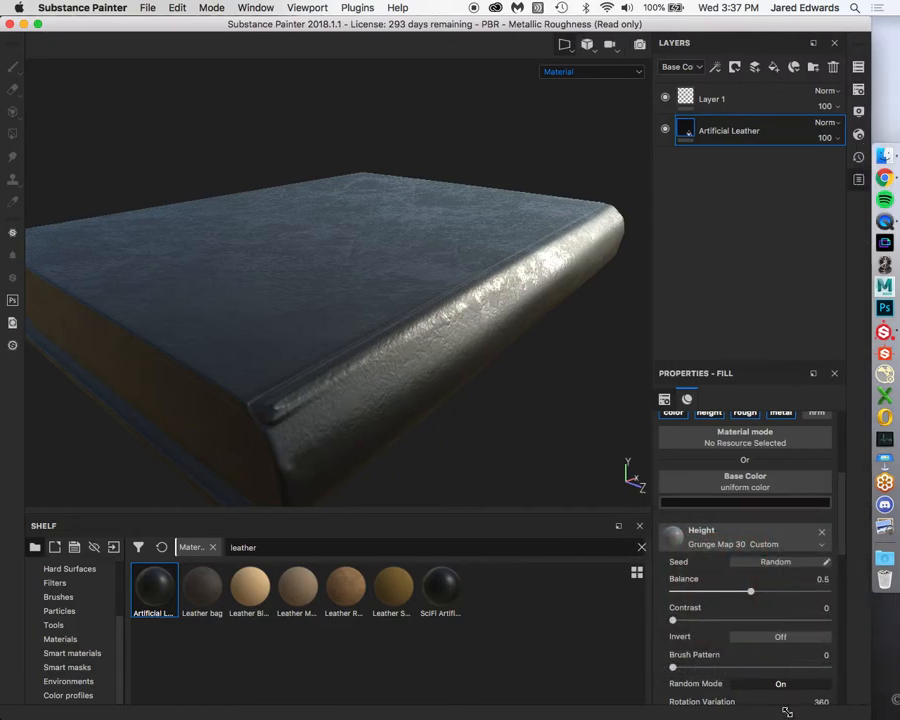
{"action": "mouse_move", "coordinate": [787, 712]}
{"action": "left_mouse_down"}
{"action": "mouse_move", "coordinate": [514, 706]}
{"action": "mouse_move", "coordinate": [526, 706]}
{"action": "left_mouse_up"}
{"action": "left_click", "coordinate": [884, 177]}
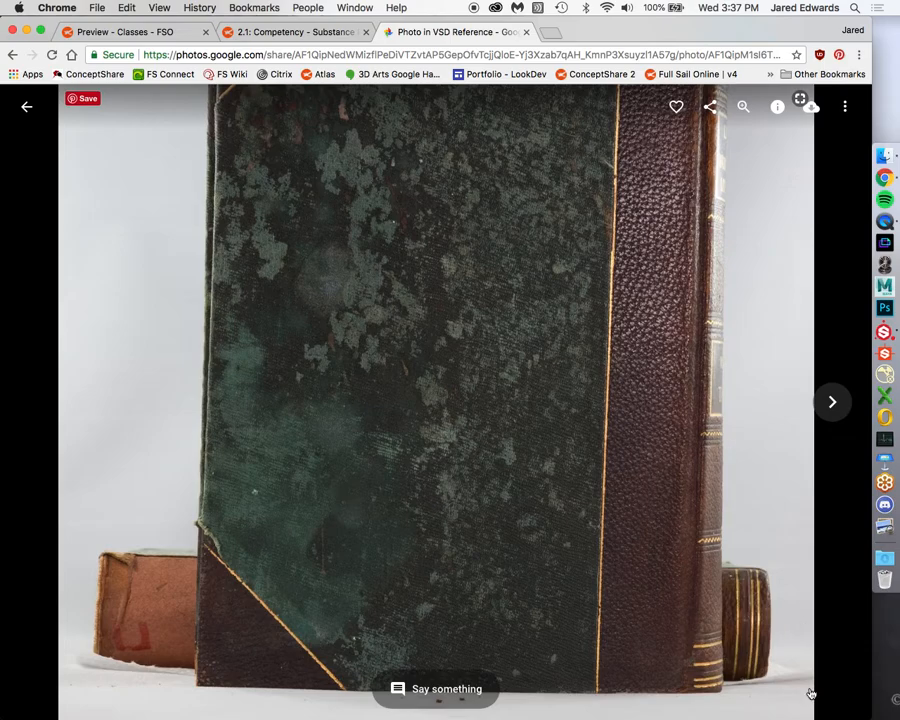
{"action": "left_click_drag", "start_coordinate": [735, 685], "coordinate": [540, 664]}
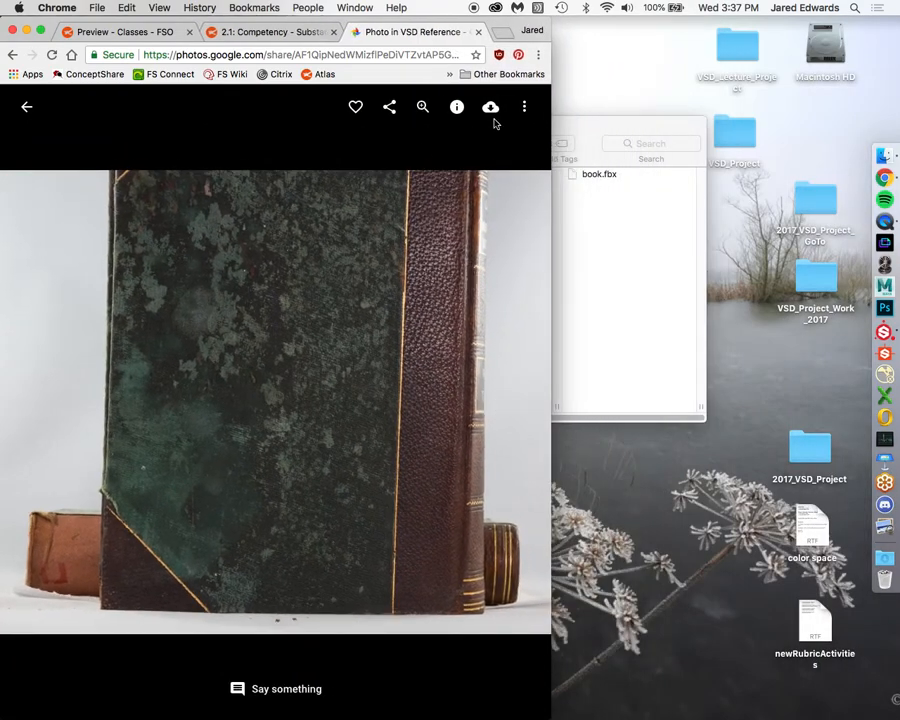
{"action": "mouse_move", "coordinate": [357, 20]}
{"action": "left_mouse_down"}
{"action": "mouse_move", "coordinate": [750, 30]}
{"action": "mouse_move", "coordinate": [722, 20]}
{"action": "left_mouse_up"}
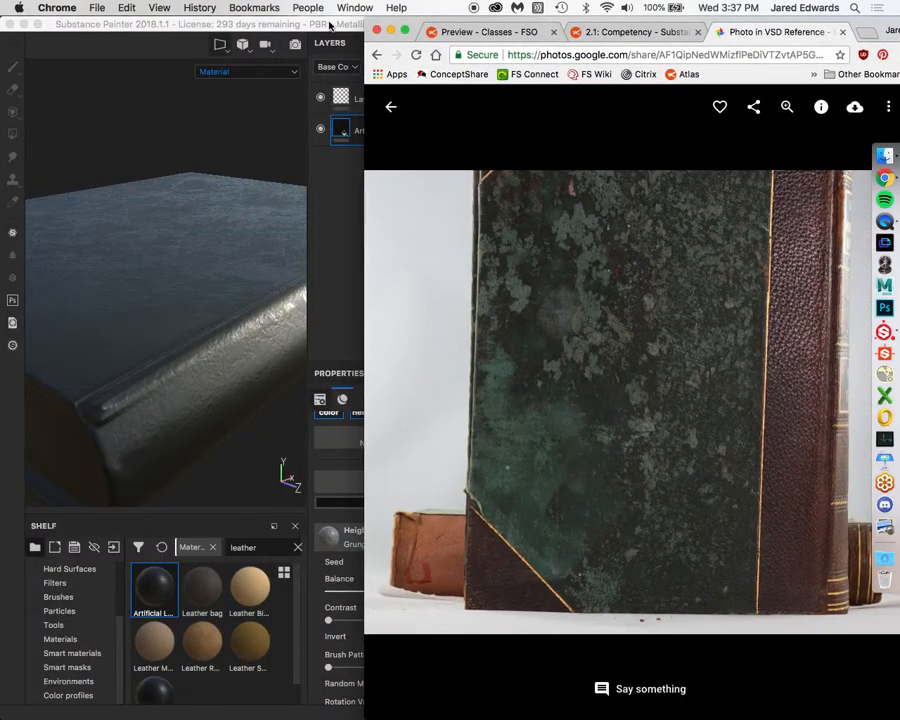
{"action": "left_click", "coordinate": [331, 195]}
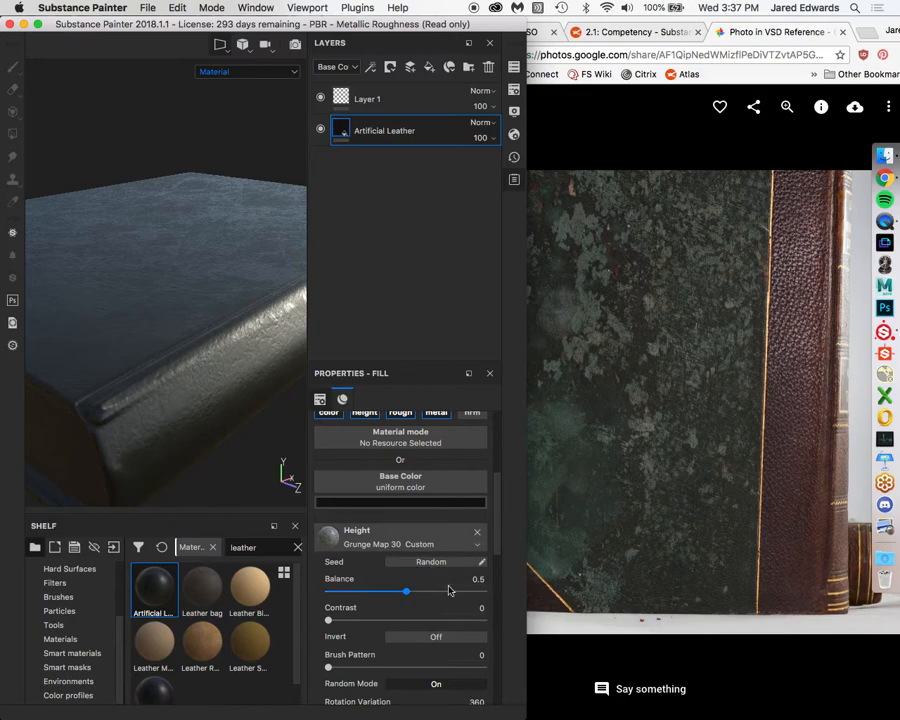
Try to sample the burgundy leather in the reference photo as the Artificial Leather base color.
{"action": "left_click", "coordinate": [406, 502]}
{"action": "left_click", "coordinate": [477, 519]}
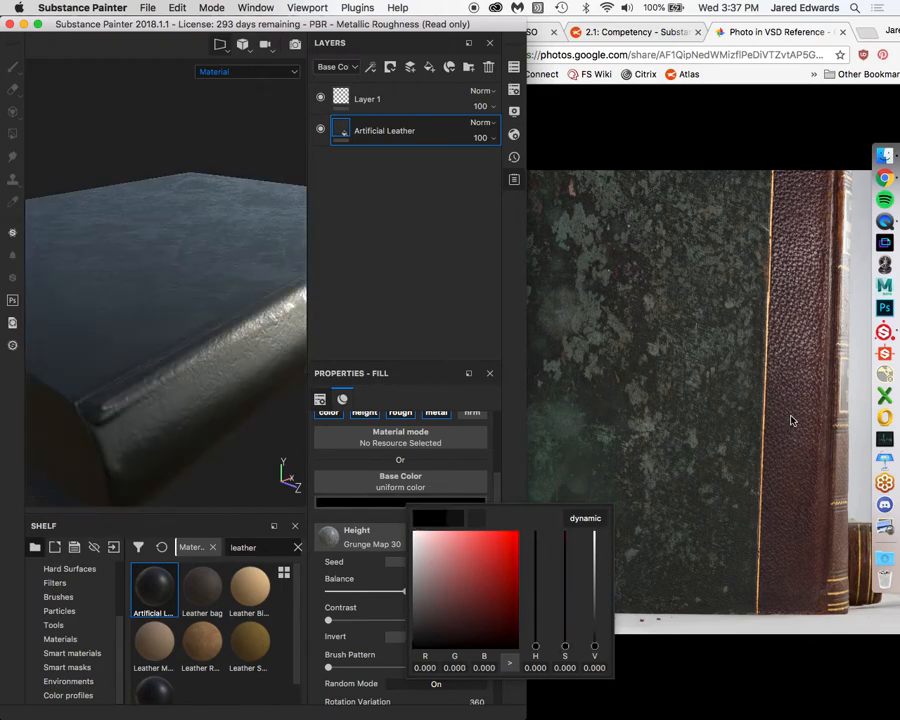
{"action": "left_click", "coordinate": [794, 404]}
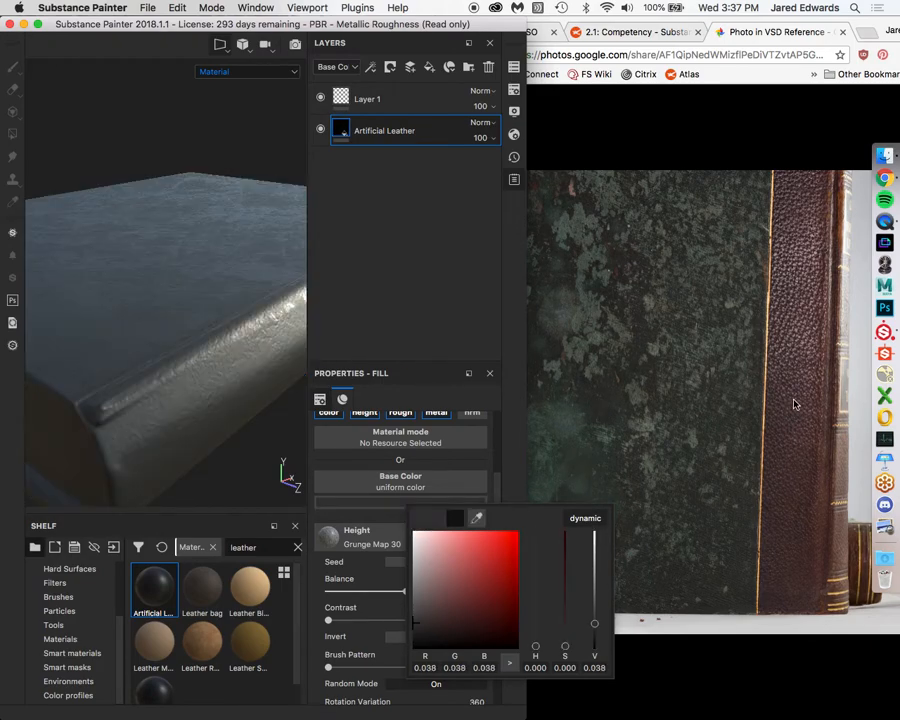
{"action": "left_click", "coordinate": [794, 404]}
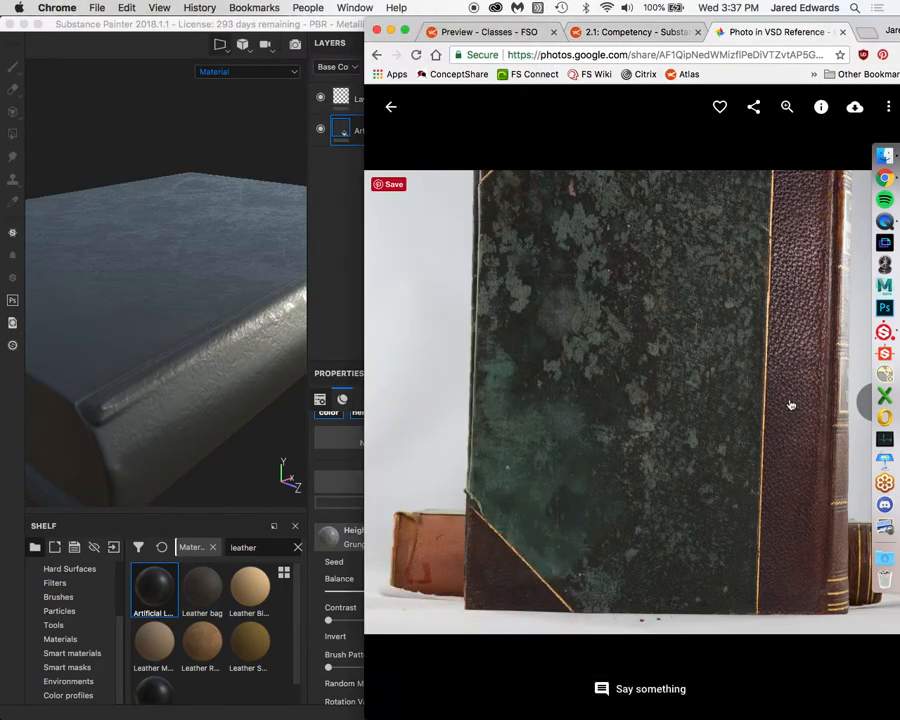
Retry sampling the base color from the photo's burgundy leather with the eyedropper, and widen the Substance Painter window again.
{"action": "left_click", "coordinate": [293, 78]}
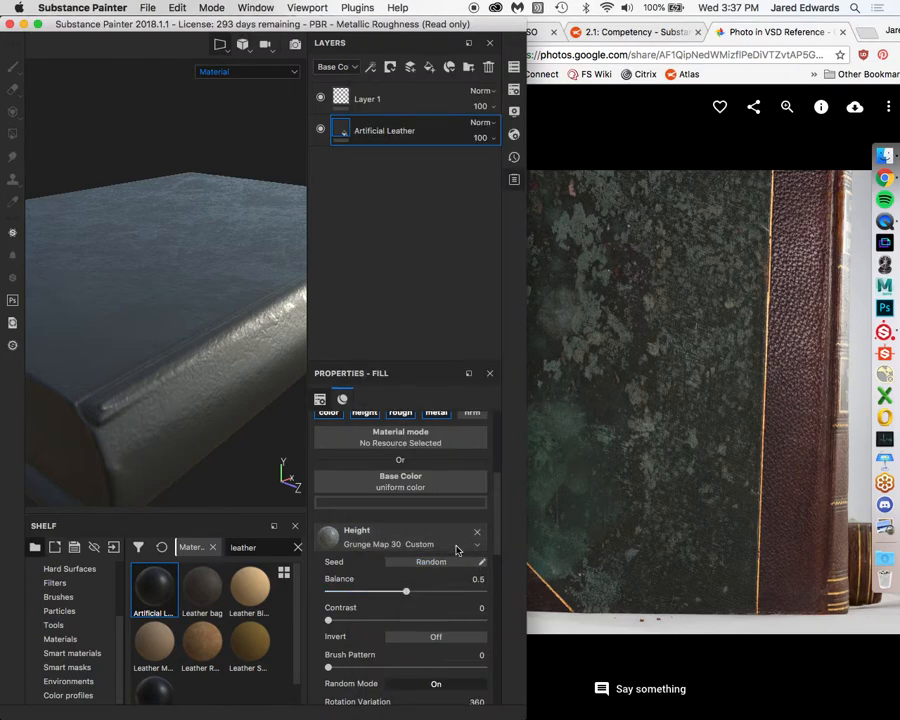
{"action": "left_click", "coordinate": [438, 502]}
{"action": "left_click", "coordinate": [508, 517]}
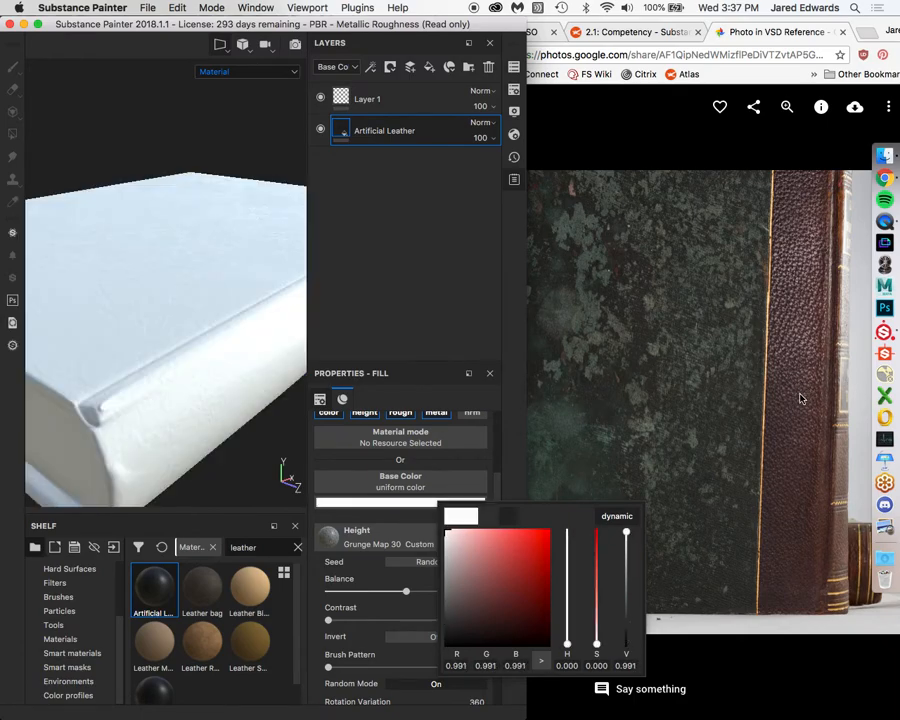
{"action": "left_click", "coordinate": [487, 531]}
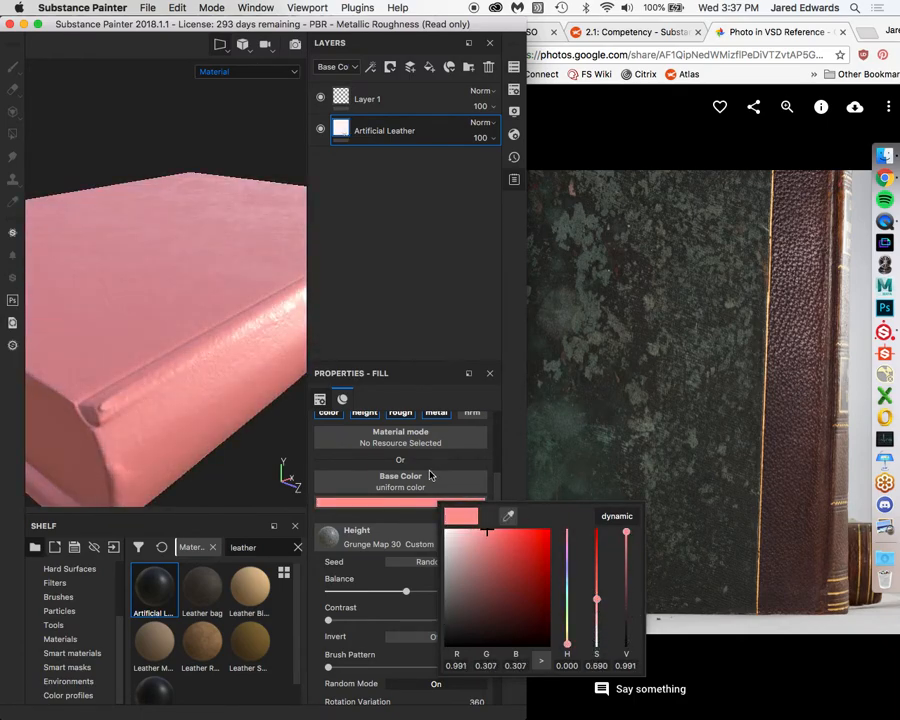
{"action": "left_click", "coordinate": [508, 516]}
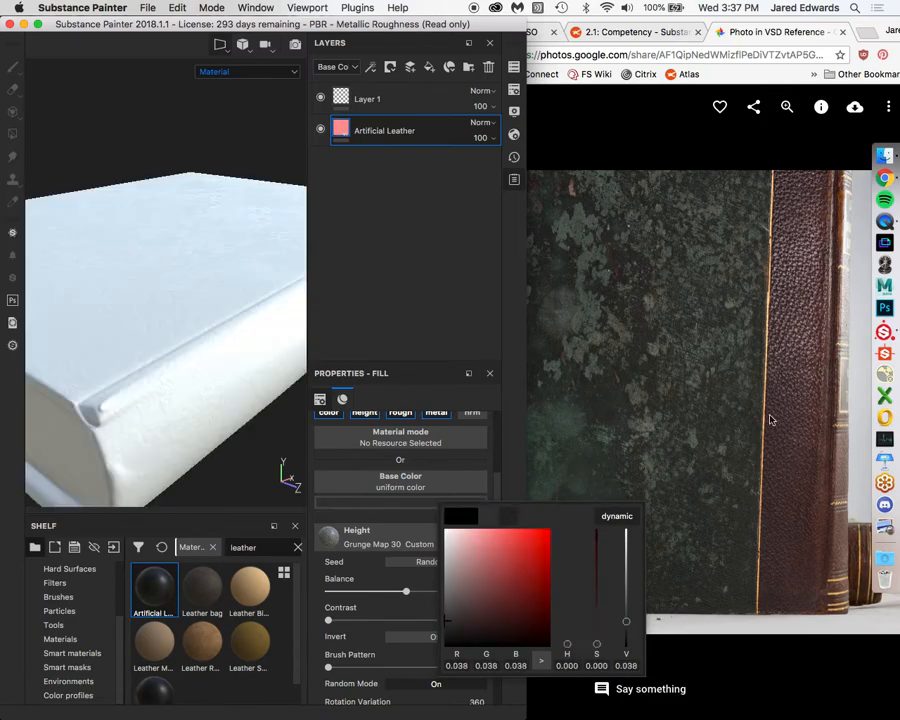
{"action": "left_click", "coordinate": [784, 390]}
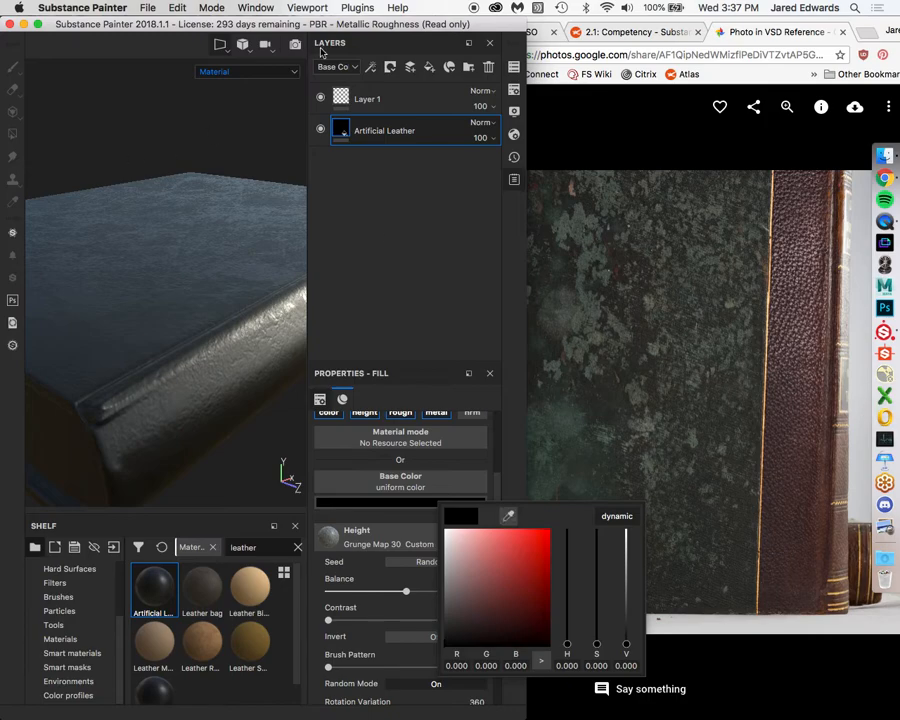
{"action": "double_click", "coordinate": [350, 24]}
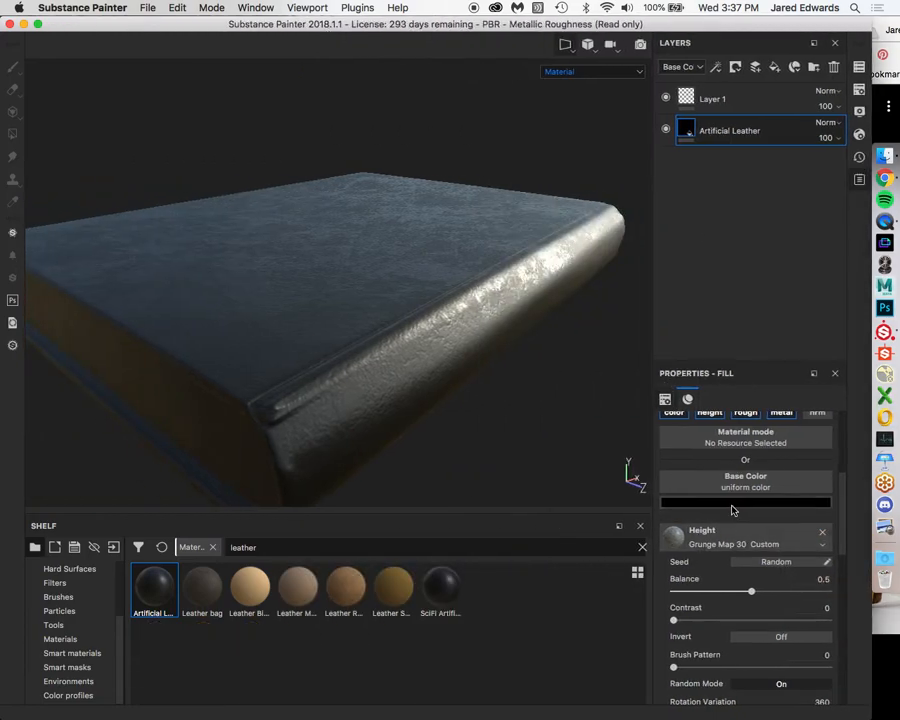
Set the Artificial Leather base color to a dark burgundy, RGB 0.036, 0.008, 0.008.
{"action": "left_click", "coordinate": [676, 503]}
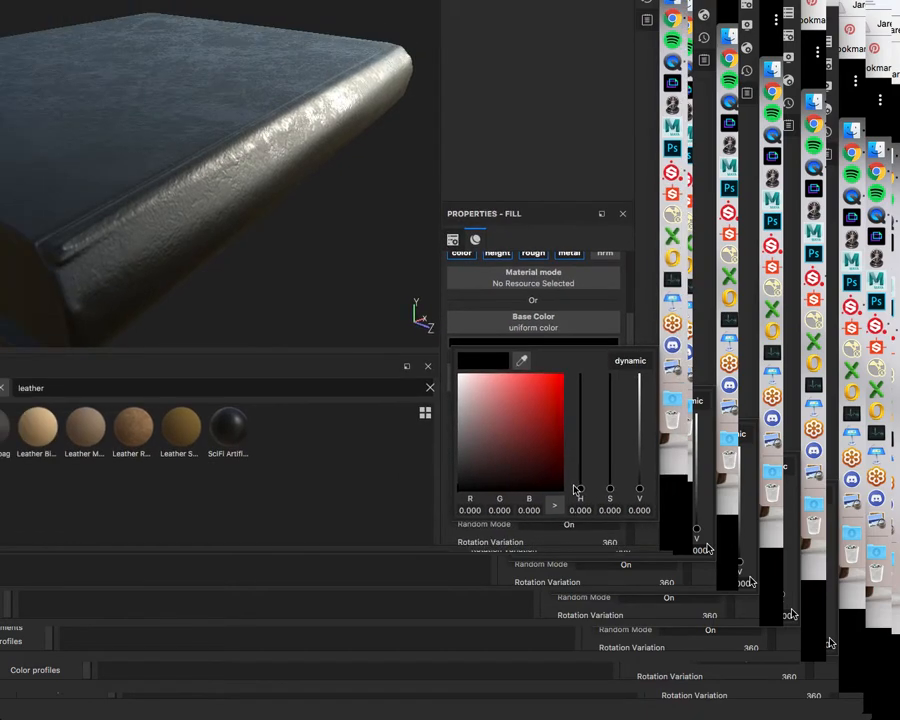
{"action": "left_click_drag", "start_coordinate": [639, 489], "coordinate": [610, 465]}
{"action": "left_click_drag", "start_coordinate": [610, 452], "coordinate": [610, 437]}
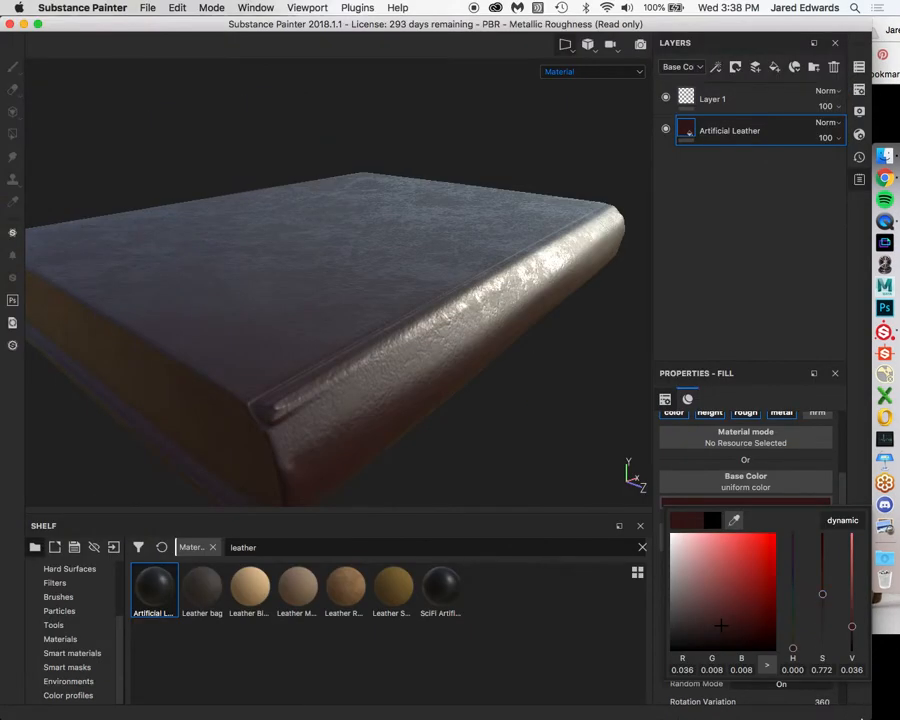
{"action": "mouse_move", "coordinate": [882, 25]}
{"action": "left_mouse_down"}
{"action": "mouse_move", "coordinate": [827, 25]}
{"action": "mouse_move", "coordinate": [896, 25]}
{"action": "left_mouse_up"}
{"action": "left_click", "coordinate": [314, 36]}
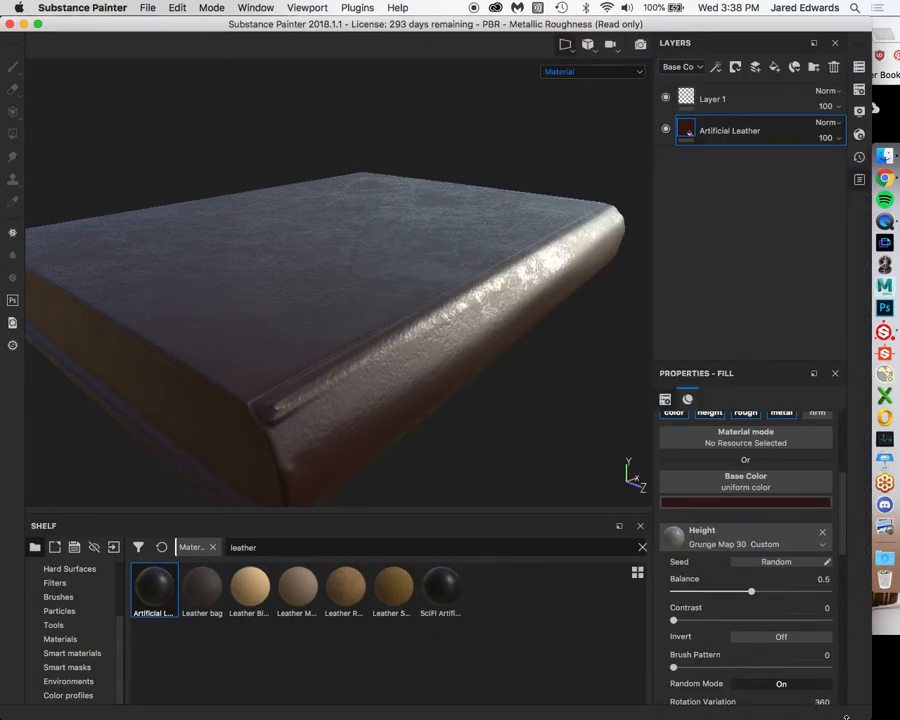
Place the model beside the reference photo and refine the leather's base color to hue 0.018, saturation 0.870 and value 0.034.
{"action": "left_click_drag", "start_coordinate": [860, 716], "coordinate": [577, 716]}
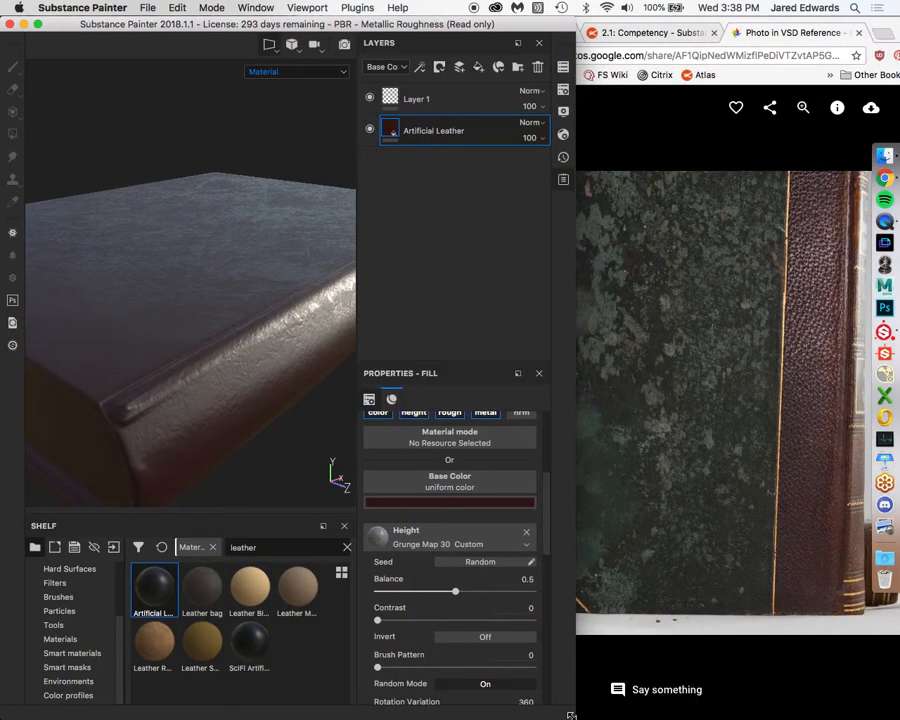
{"action": "left_click_drag", "start_coordinate": [177, 406], "coordinate": [300, 460], "text": "alt"}
{"action": "left_click", "coordinate": [455, 503]}
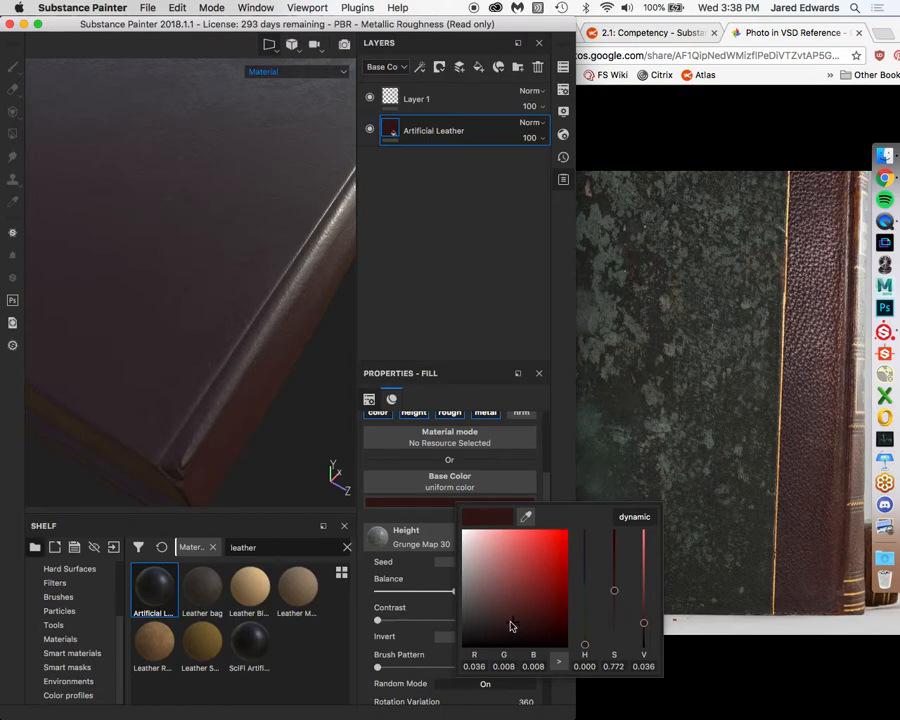
{"action": "left_click_drag", "start_coordinate": [510, 626], "coordinate": [507, 623]}
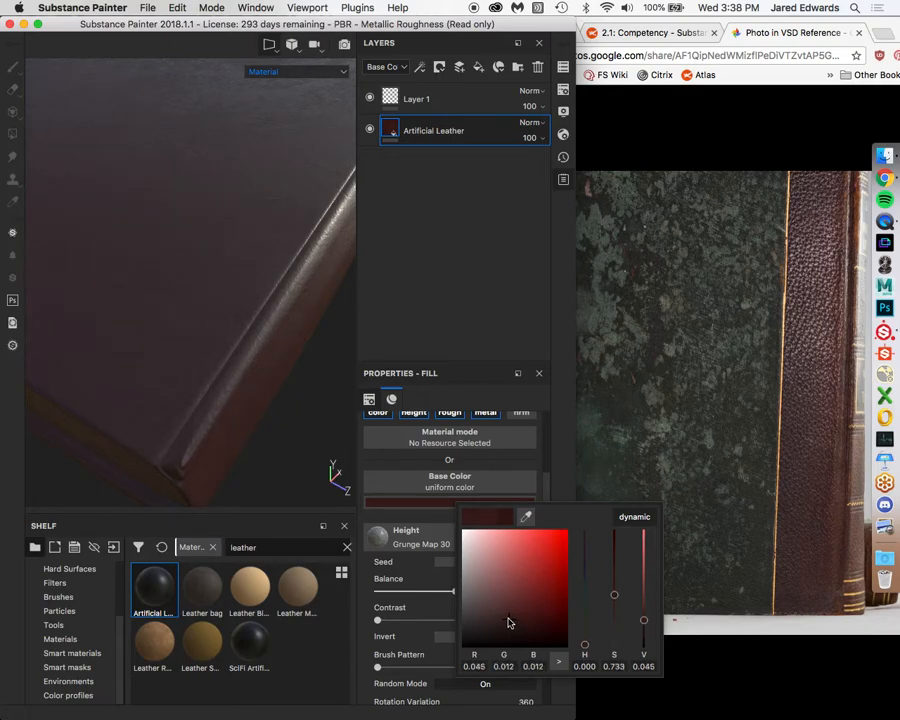
{"action": "left_click_drag", "start_coordinate": [508, 622], "coordinate": [507, 627]}
{"action": "left_click_drag", "start_coordinate": [585, 650], "coordinate": [585, 649]}
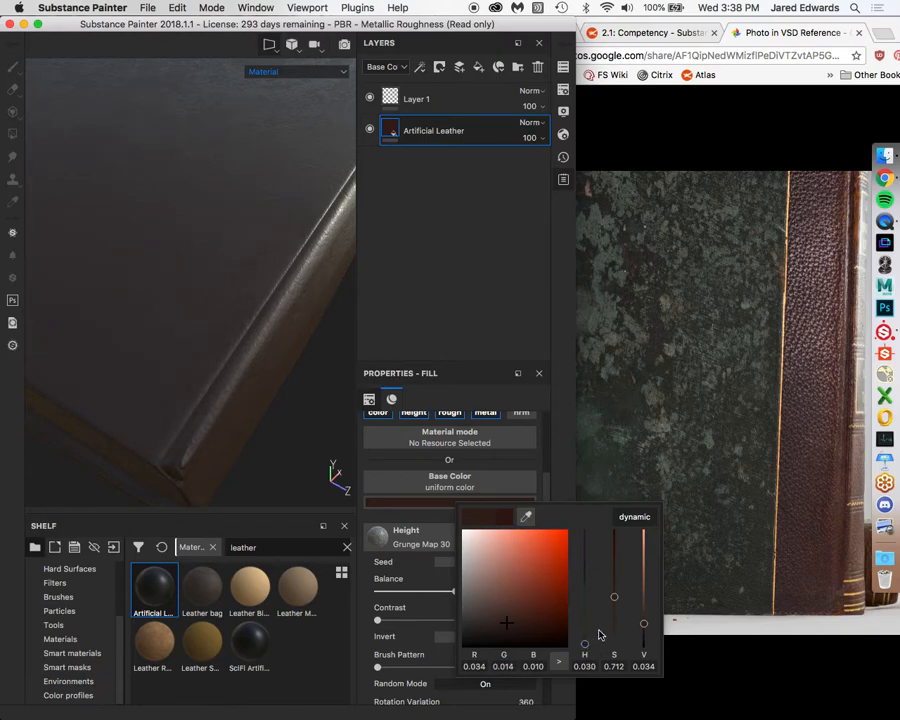
{"action": "left_click_drag", "start_coordinate": [614, 597], "coordinate": [613, 577]}
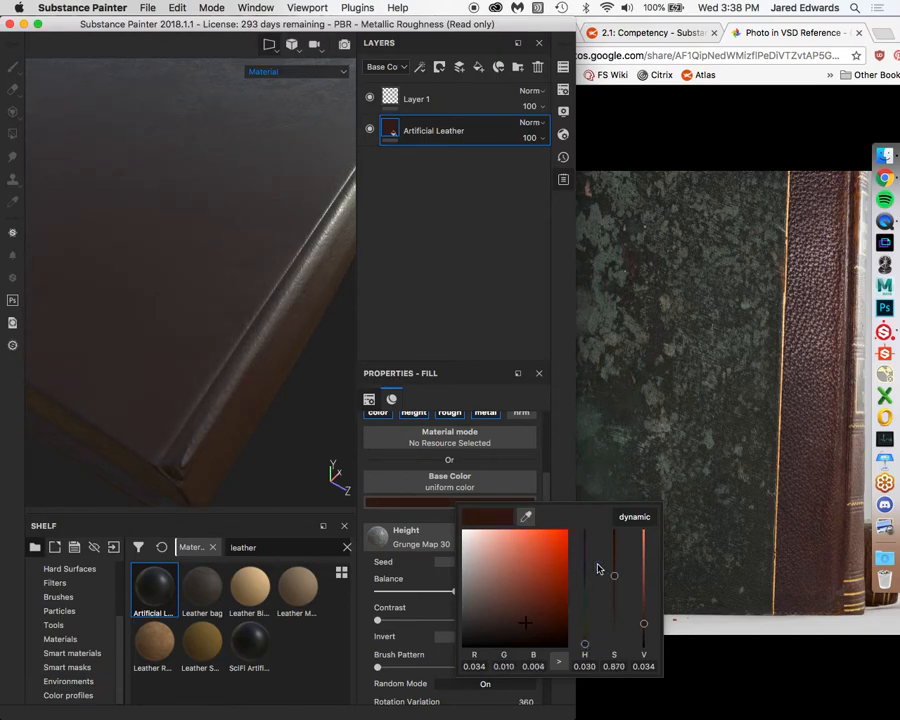
{"action": "mouse_move", "coordinate": [268, 371]}
{"action": "left_mouse_down", "text": "alt"}
{"action": "mouse_move", "coordinate": [251, 297]}
{"action": "mouse_move", "coordinate": [285, 358]}
{"action": "mouse_move", "coordinate": [243, 331]}
{"action": "mouse_move", "coordinate": [263, 350]}
{"action": "left_mouse_up", "text": "alt"}
{"action": "left_click", "coordinate": [464, 502]}
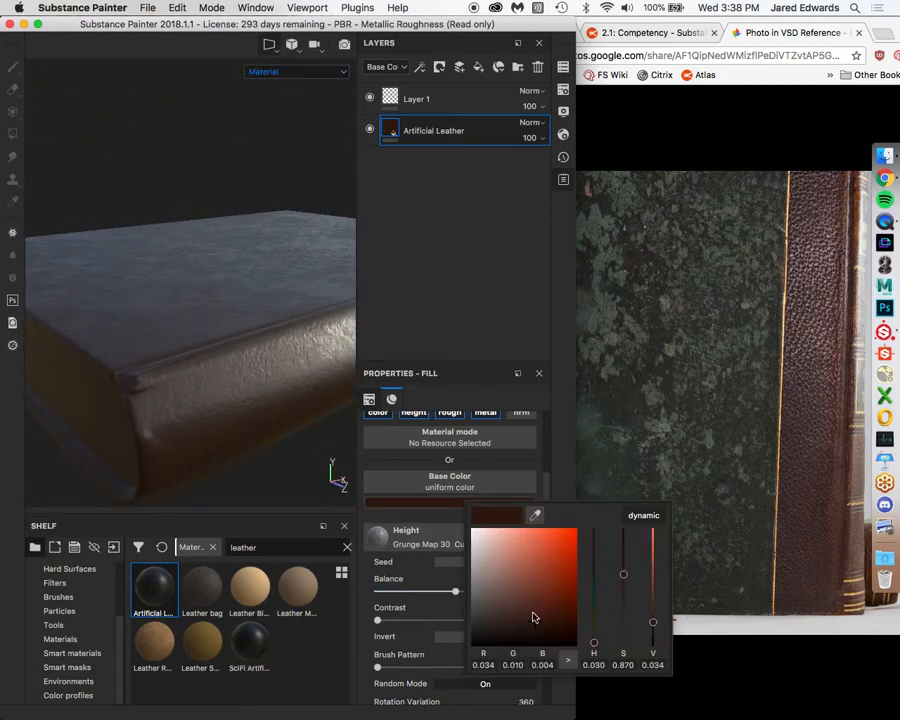
{"action": "left_click_drag", "start_coordinate": [595, 643], "coordinate": [596, 646]}
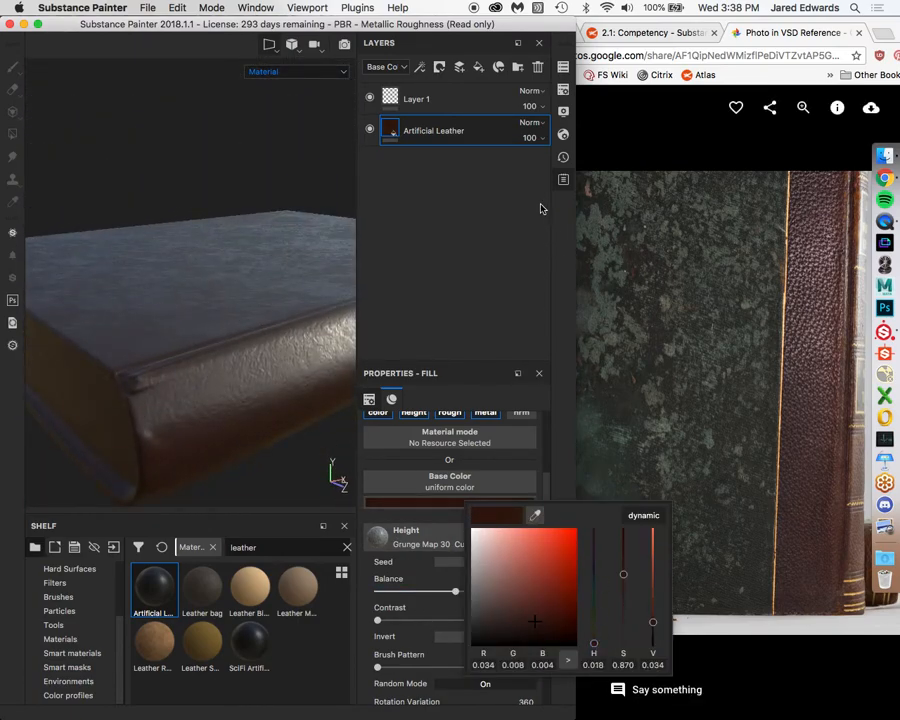
Widen the Substance Painter window again and compare the model's spine with the burgundy leather in the reference photo.
{"action": "double_click", "coordinate": [463, 26]}
{"action": "mouse_move", "coordinate": [362, 276]}
{"action": "left_mouse_down", "text": "alt"}
{"action": "mouse_move", "coordinate": [374, 304]}
{"action": "mouse_move", "coordinate": [431, 349]}
{"action": "mouse_move", "coordinate": [370, 289]}
{"action": "mouse_move", "coordinate": [400, 280]}
{"action": "left_mouse_up", "text": "alt"}
{"action": "left_click", "coordinate": [885, 18]}
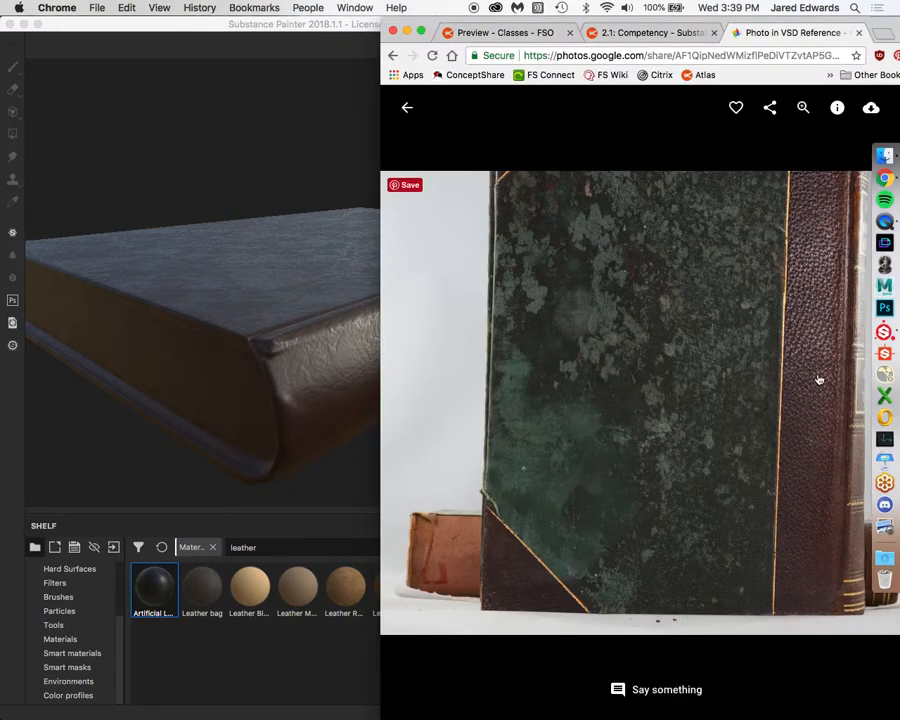
{"action": "left_click", "coordinate": [362, 26]}
{"action": "left_click_drag", "start_coordinate": [361, 349], "coordinate": [494, 309], "text": "alt"}
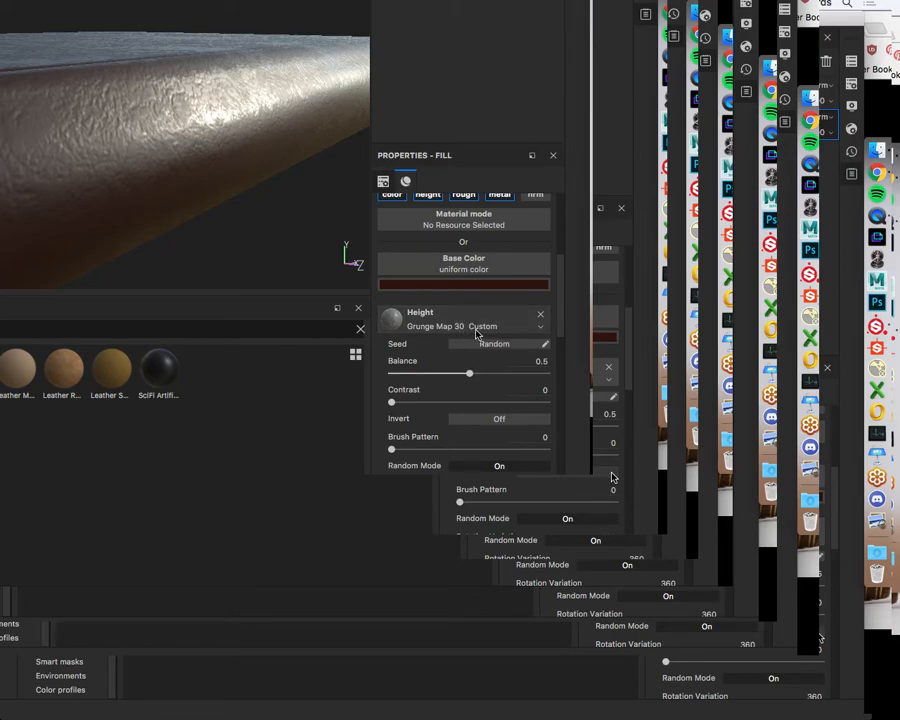
Try different Height Grunge Map settings on the spine, keeping Balance at 0.5 and setting Contrast to 0.73.
{"action": "scroll", "coordinate": [450, 355], "scroll_direction": "down", "scroll_amount": 6}
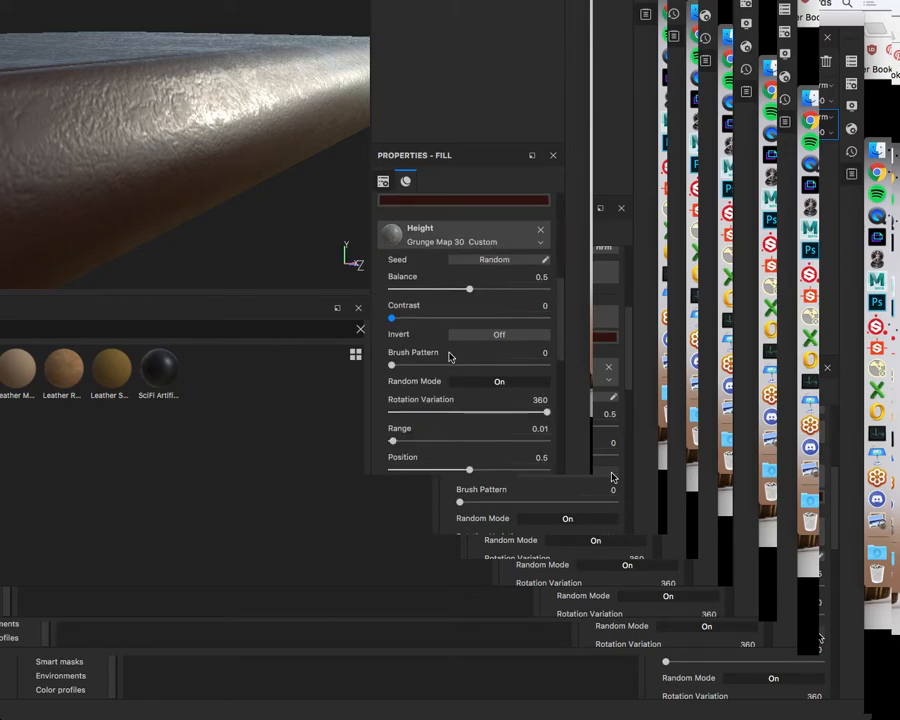
{"action": "scroll", "coordinate": [449, 357], "scroll_direction": "down", "scroll_amount": 8}
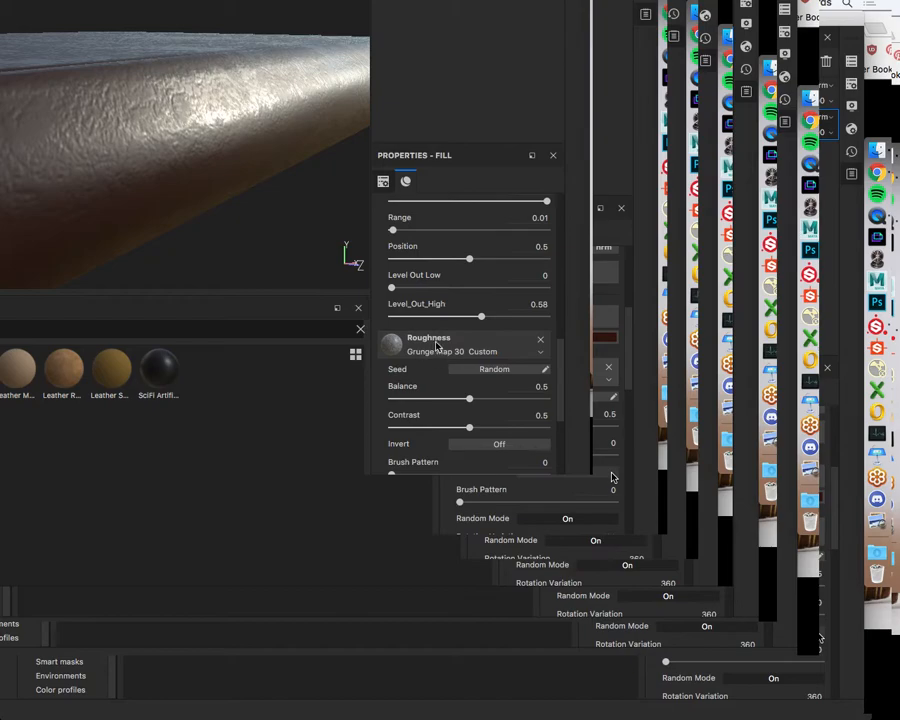
{"action": "scroll", "coordinate": [448, 345], "scroll_direction": "down", "scroll_amount": 2}
{"action": "scroll", "coordinate": [448, 345], "scroll_direction": "up", "scroll_amount": 8}
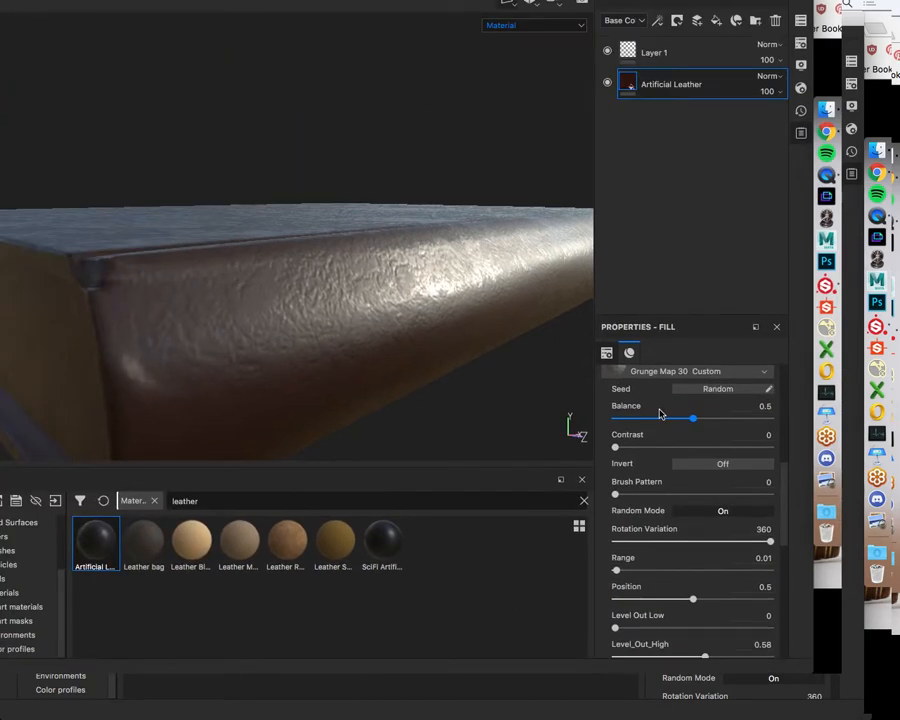
{"action": "scroll", "coordinate": [449, 262], "scroll_direction": "up", "scroll_amount": 3}
{"action": "scroll", "coordinate": [703, 545], "scroll_direction": "down", "scroll_amount": 2}
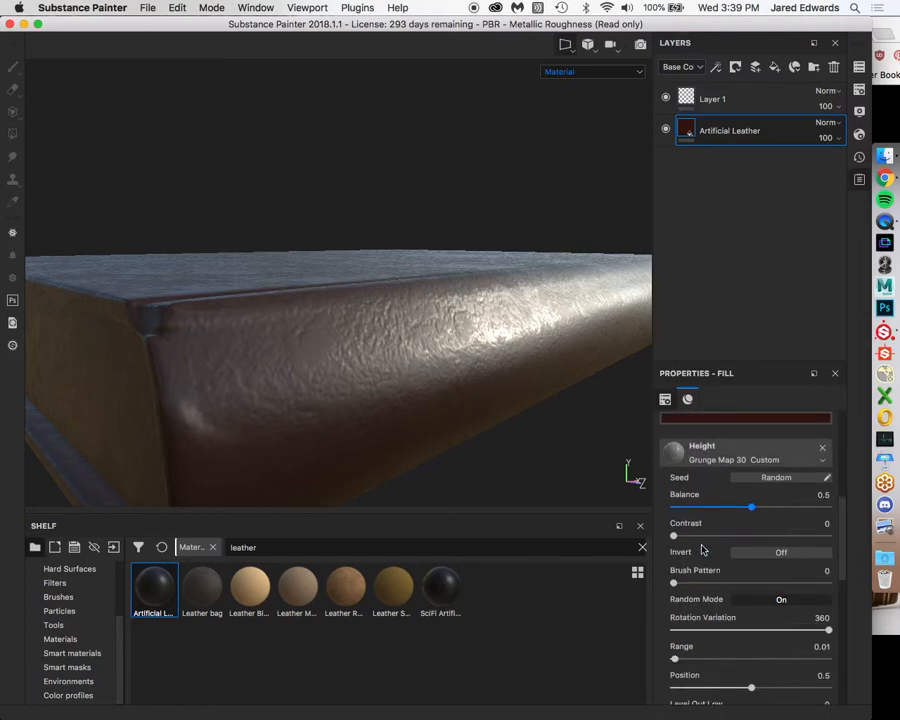
{"action": "mouse_move", "coordinate": [474, 352]}
{"action": "left_mouse_down", "text": "alt"}
{"action": "mouse_move", "coordinate": [480, 346]}
{"action": "mouse_move", "coordinate": [481, 356]}
{"action": "left_mouse_up", "text": "alt"}
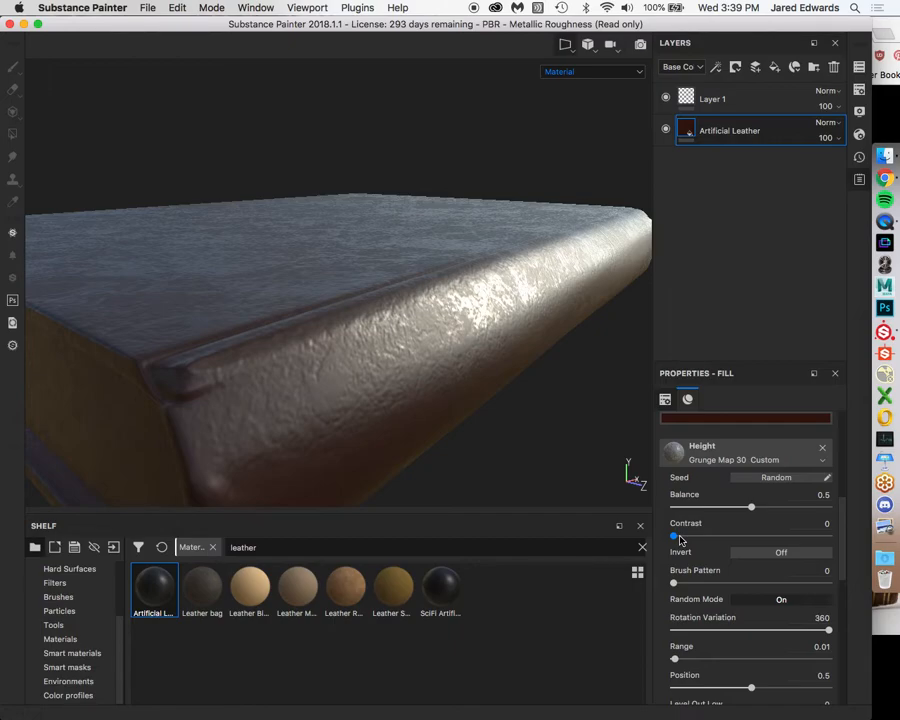
{"action": "left_click_drag", "start_coordinate": [675, 538], "coordinate": [791, 509]}
{"action": "left_click_drag", "start_coordinate": [505, 408], "coordinate": [526, 420], "text": "alt"}
{"action": "left_click_drag", "start_coordinate": [804, 509], "coordinate": [750, 510]}
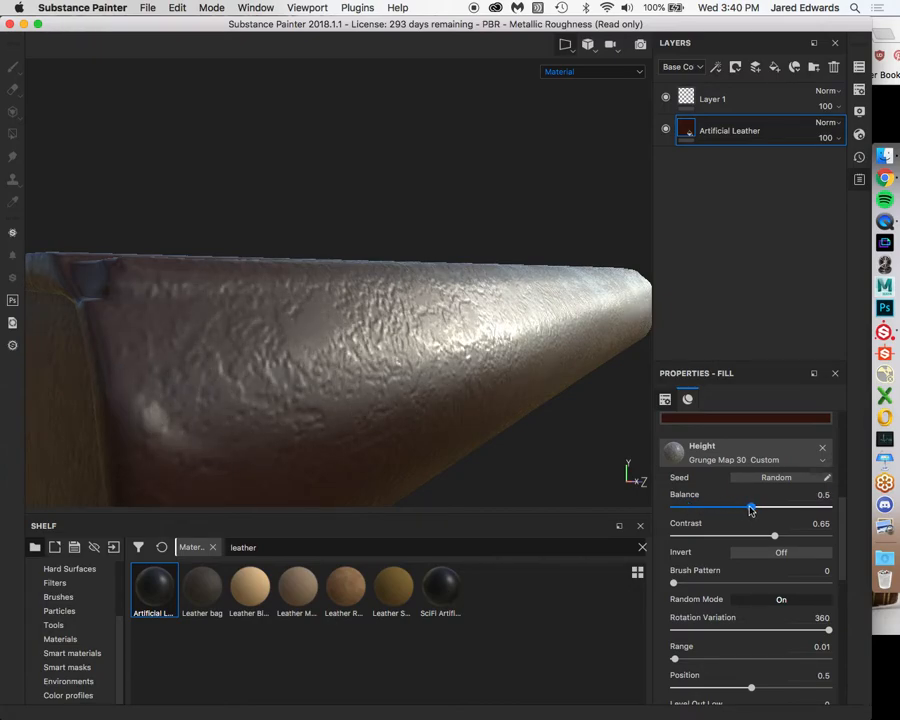
{"action": "left_click_drag", "start_coordinate": [777, 540], "coordinate": [787, 540]}
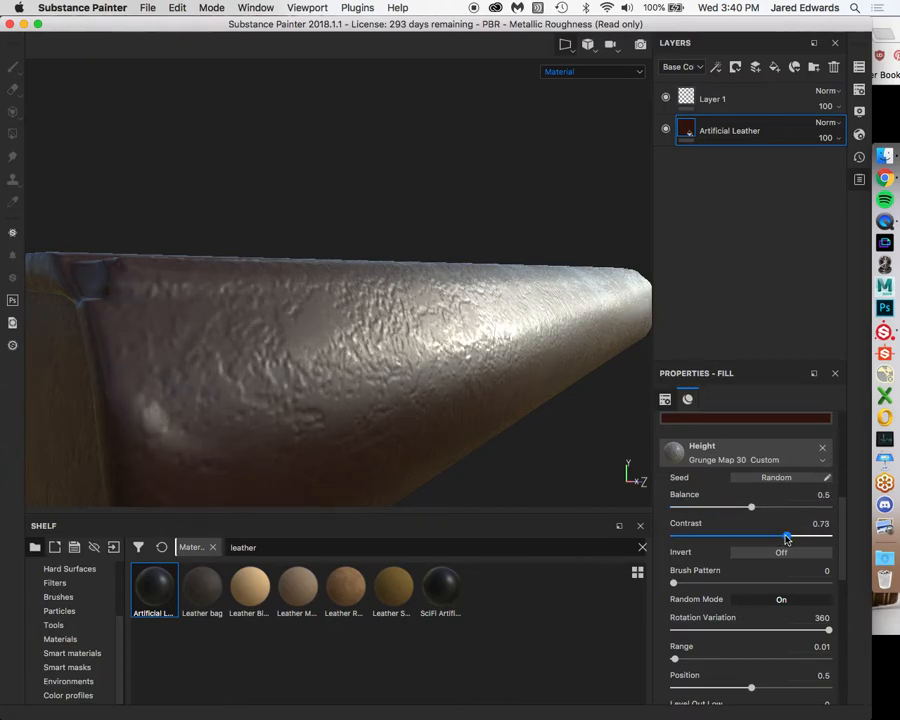
Experiment with the Roughness Grunge Map's balance and contrast, and set its Contrast to 0.48.
{"action": "scroll", "coordinate": [715, 494], "scroll_direction": "down", "scroll_amount": 10}
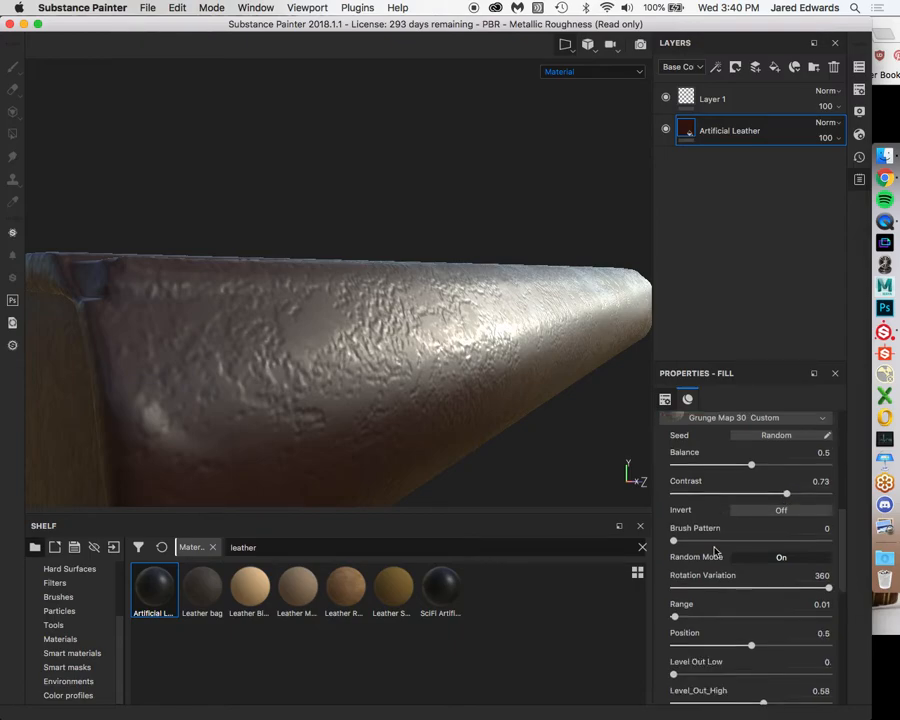
{"action": "scroll", "coordinate": [715, 551], "scroll_direction": "down", "scroll_amount": 2}
{"action": "left_click_drag", "start_coordinate": [458, 361], "coordinate": [433, 369], "text": "alt"}
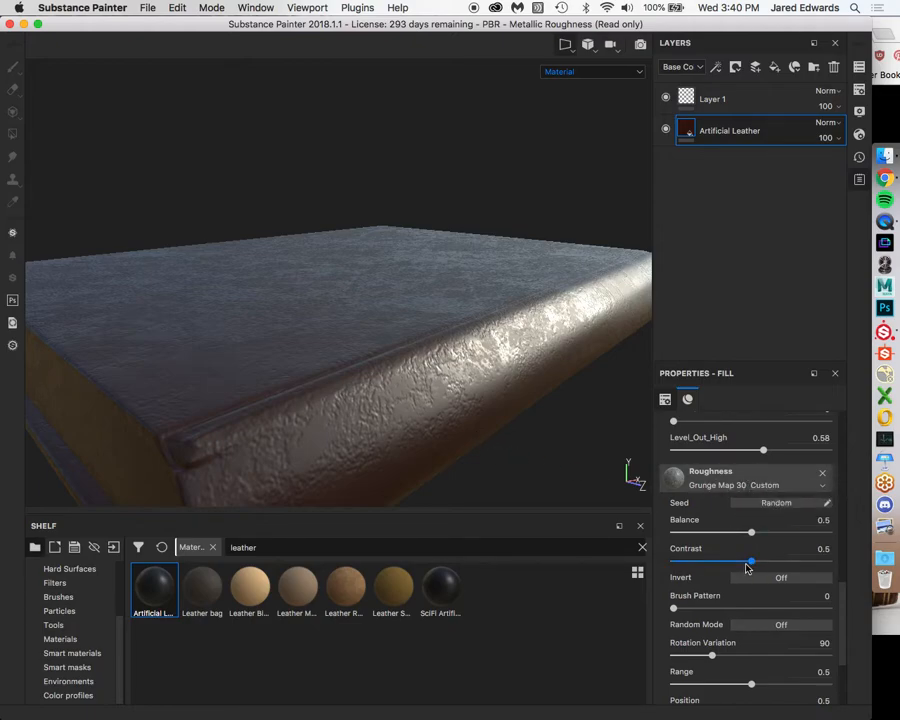
{"action": "mouse_move", "coordinate": [752, 534]}
{"action": "left_mouse_down"}
{"action": "mouse_move", "coordinate": [765, 532]}
{"action": "mouse_move", "coordinate": [737, 532]}
{"action": "mouse_move", "coordinate": [790, 532]}
{"action": "mouse_move", "coordinate": [736, 530]}
{"action": "mouse_move", "coordinate": [763, 530]}
{"action": "mouse_move", "coordinate": [745, 531]}
{"action": "mouse_move", "coordinate": [791, 563]}
{"action": "left_mouse_up"}
{"action": "mouse_move", "coordinate": [712, 563]}
{"action": "left_mouse_down"}
{"action": "mouse_move", "coordinate": [787, 561]}
{"action": "mouse_move", "coordinate": [656, 560]}
{"action": "mouse_move", "coordinate": [836, 567]}
{"action": "mouse_move", "coordinate": [743, 566]}
{"action": "left_mouse_up"}
{"action": "left_click_drag", "start_coordinate": [743, 566], "coordinate": [746, 565]}
Try the leather's Metallic value at 1 to compare the finish on the spine, and return it to 0.
{"action": "scroll", "coordinate": [746, 565], "scroll_direction": "down", "scroll_amount": 3}
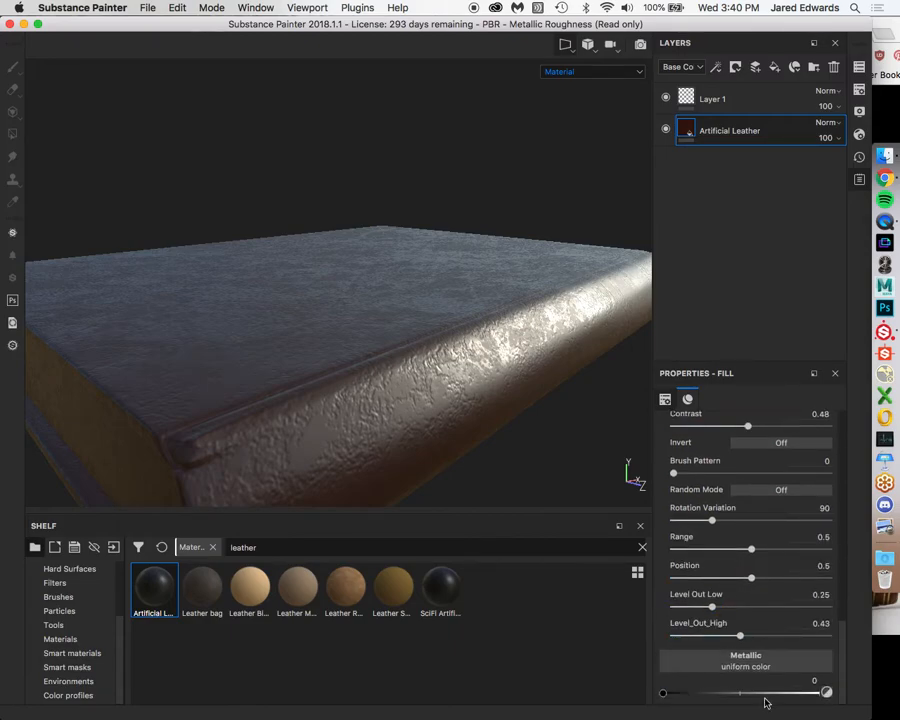
{"action": "left_click_drag", "start_coordinate": [665, 693], "coordinate": [838, 695]}
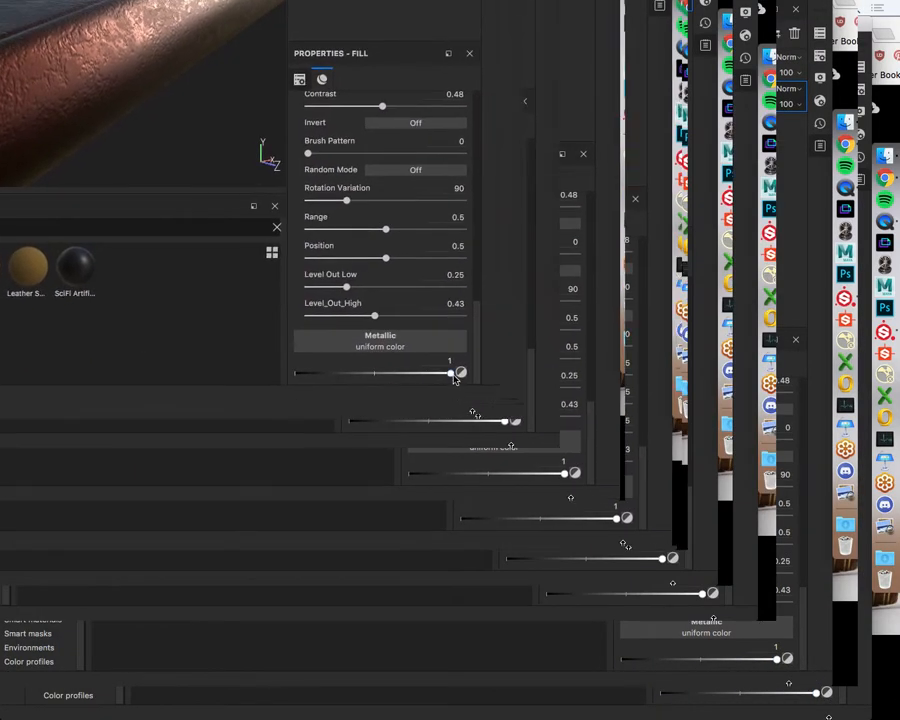
{"action": "left_click_drag", "start_coordinate": [818, 693], "coordinate": [697, 695]}
{"action": "left_click_drag", "start_coordinate": [332, 378], "coordinate": [257, 377]}
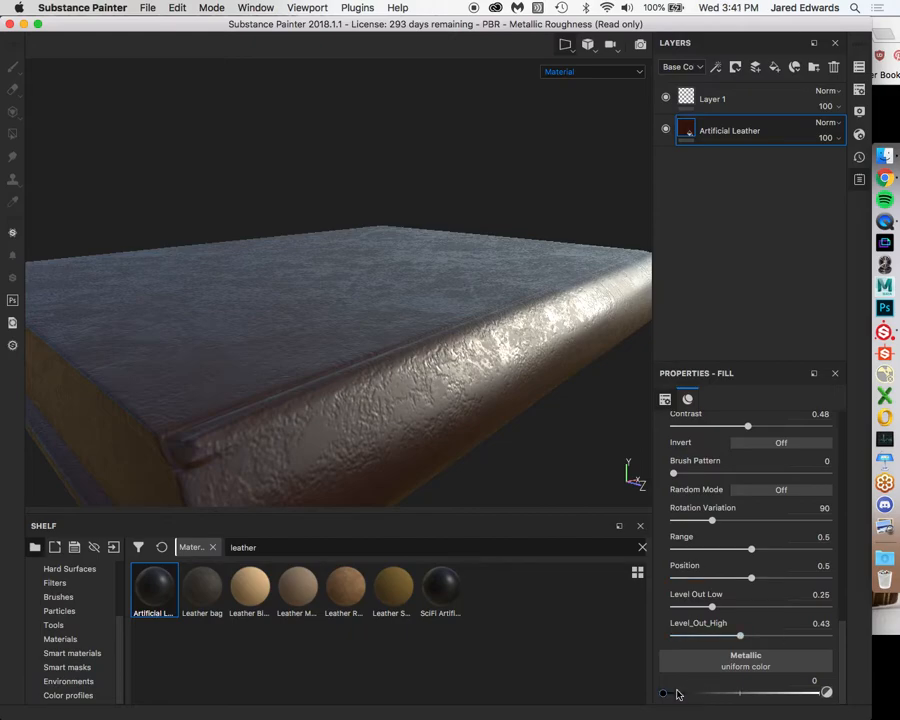
{"action": "left_click_drag", "start_coordinate": [665, 693], "coordinate": [820, 692]}
{"action": "left_click_drag", "start_coordinate": [423, 388], "coordinate": [370, 352], "text": "alt"}
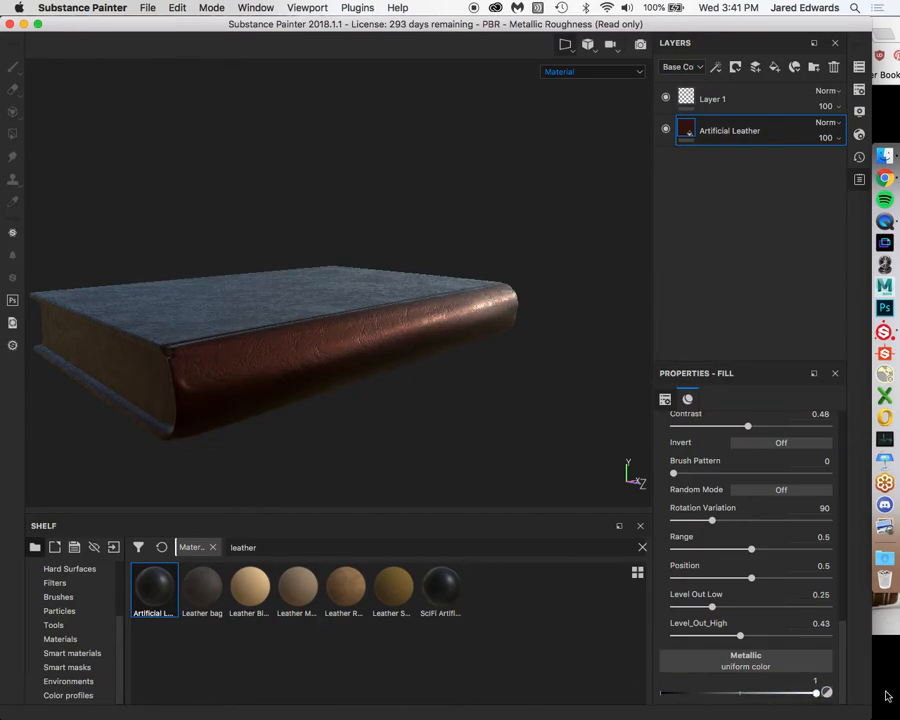
{"action": "left_click_drag", "start_coordinate": [816, 692], "coordinate": [896, 697]}
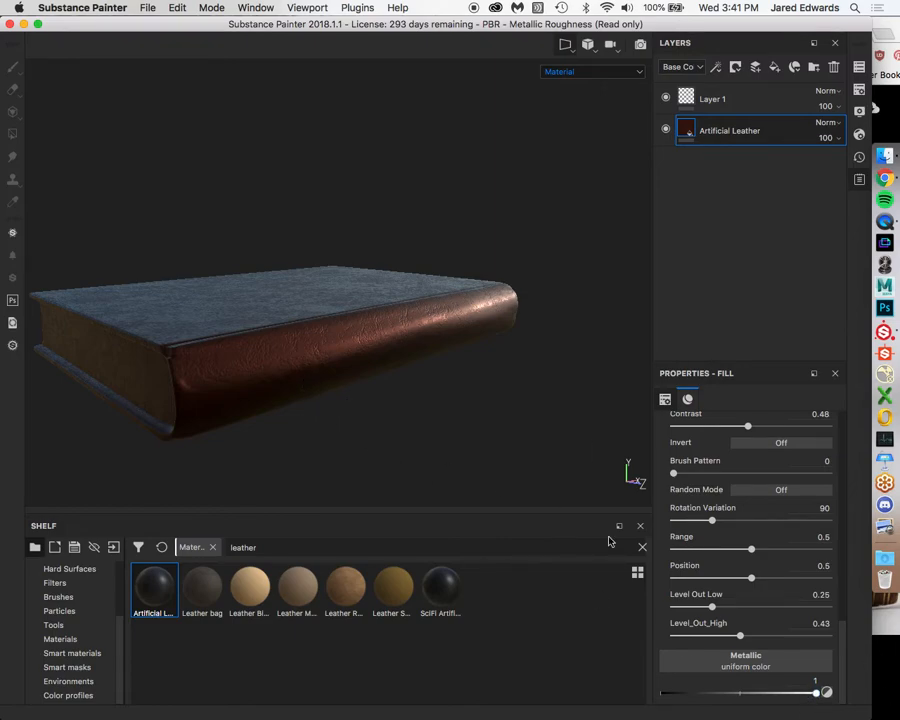
{"action": "left_click_drag", "start_coordinate": [825, 692], "coordinate": [600, 685]}
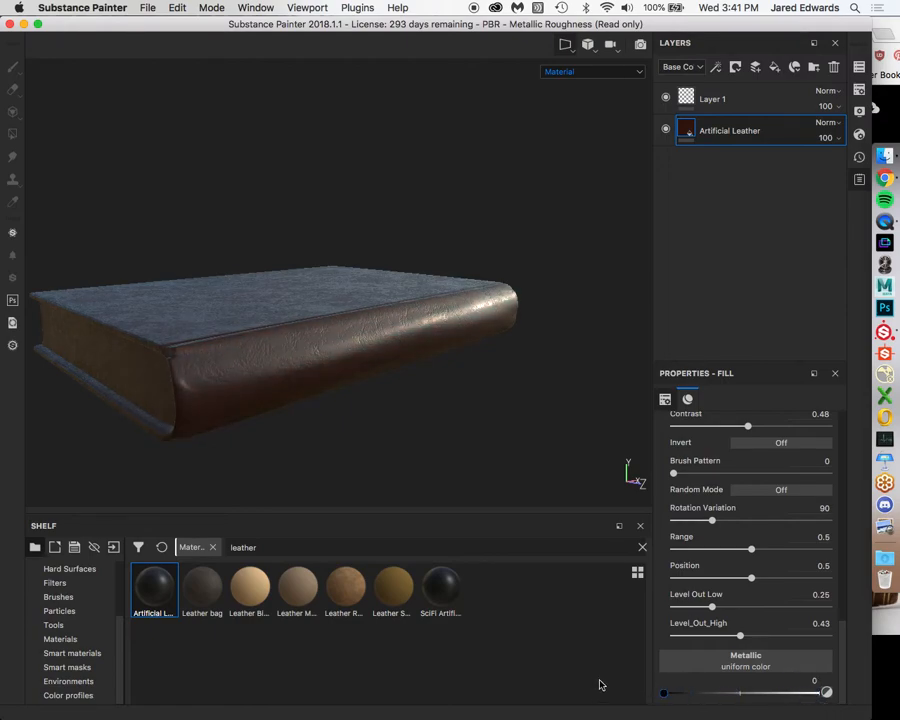
Examine the green cover in the reference photo, and inspect the model's cover and edges from several angles.
{"action": "left_click_drag", "start_coordinate": [431, 395], "coordinate": [464, 368], "text": "alt"}
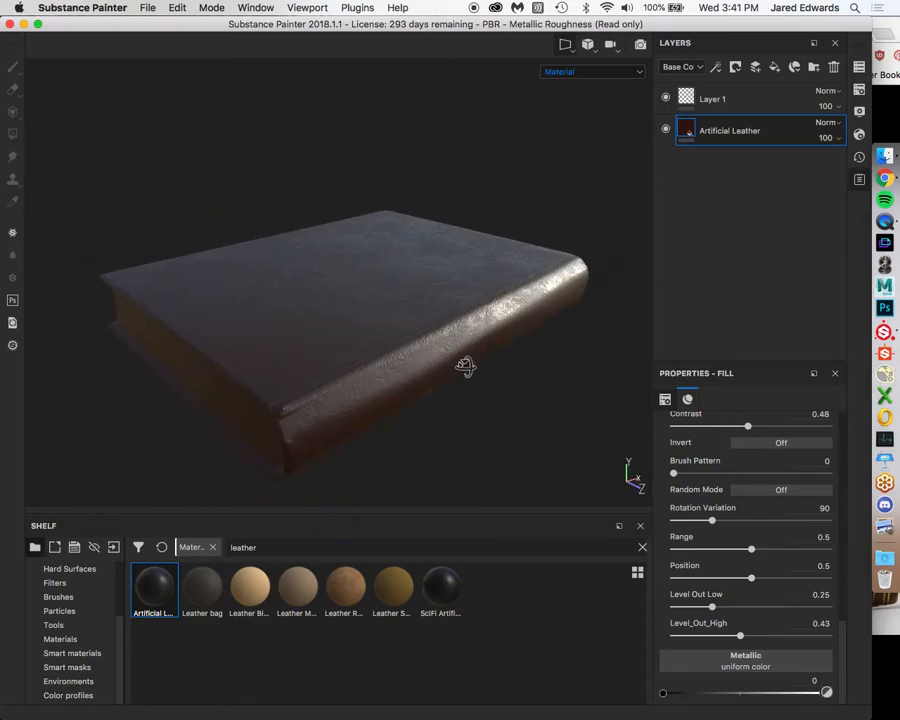
{"action": "left_click", "coordinate": [893, 182]}
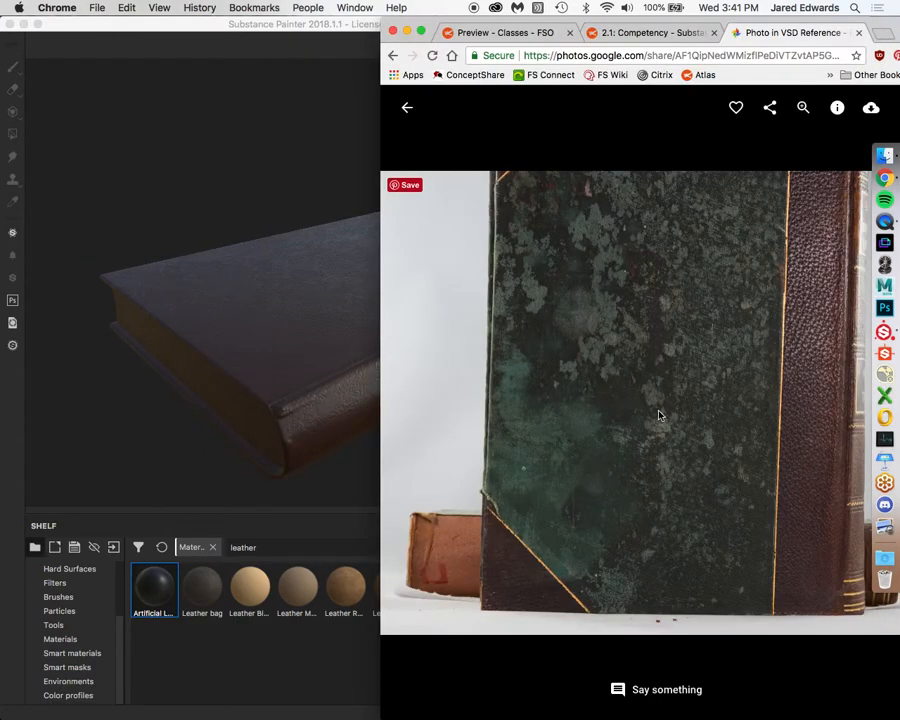
{"action": "scroll", "coordinate": [661, 430], "scroll_direction": "up", "scroll_amount": 3}
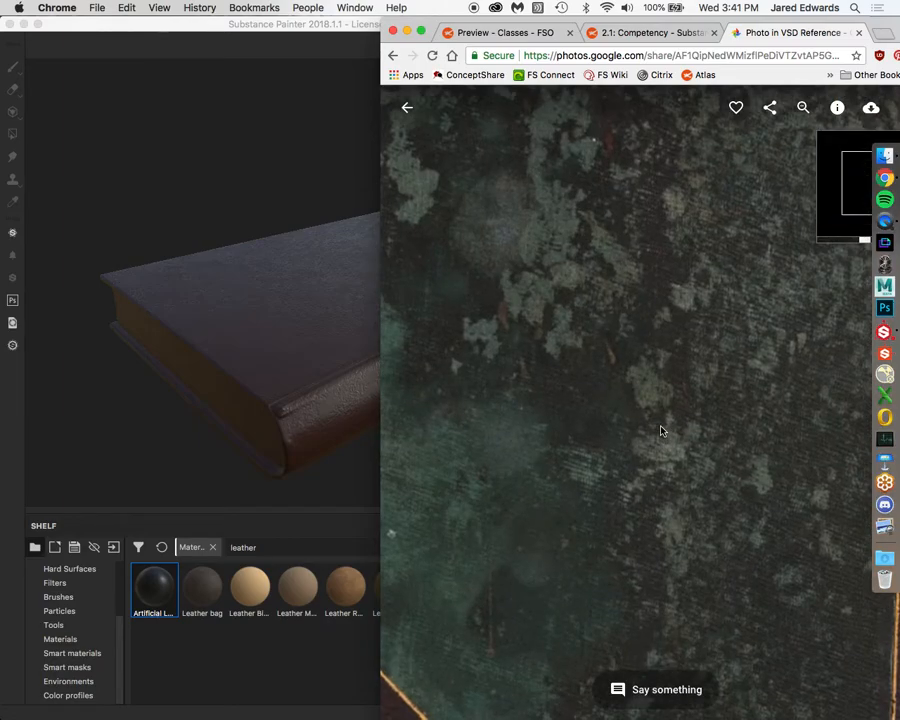
{"action": "scroll", "coordinate": [661, 430], "scroll_direction": "down", "scroll_amount": 2}
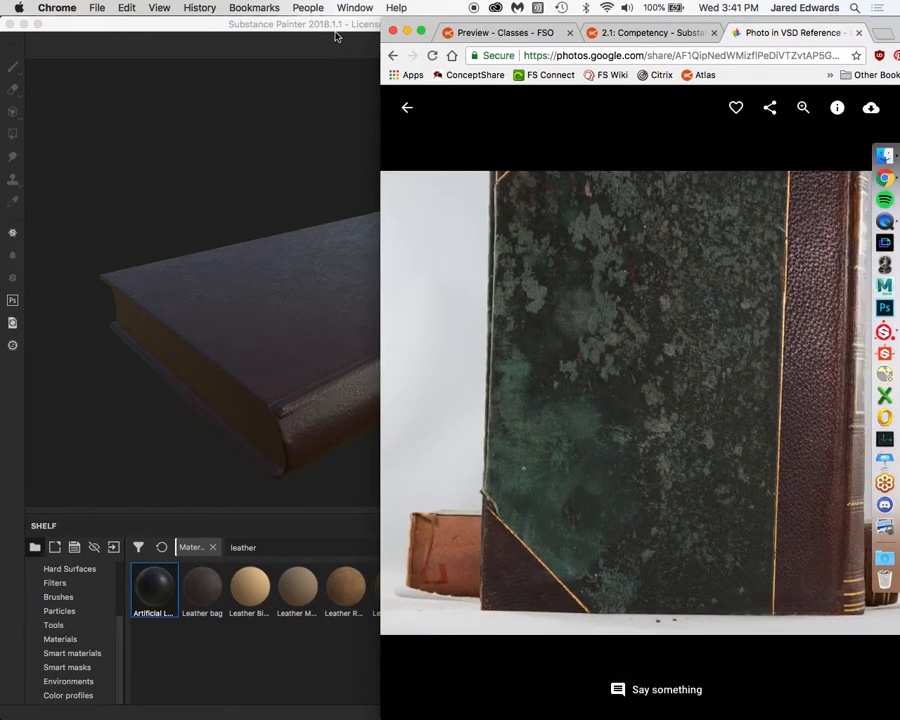
{"action": "left_click", "coordinate": [335, 34]}
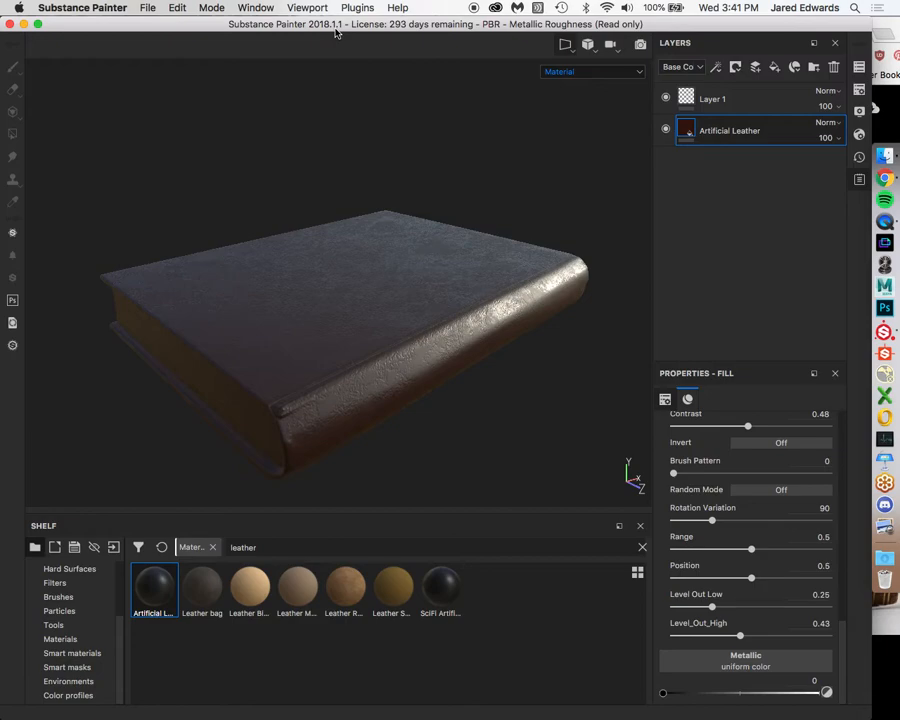
{"action": "left_click_drag", "start_coordinate": [227, 224], "coordinate": [496, 154], "text": "alt"}
{"action": "right_click_drag", "start_coordinate": [496, 154], "coordinate": [302, 141], "text": "alt"}
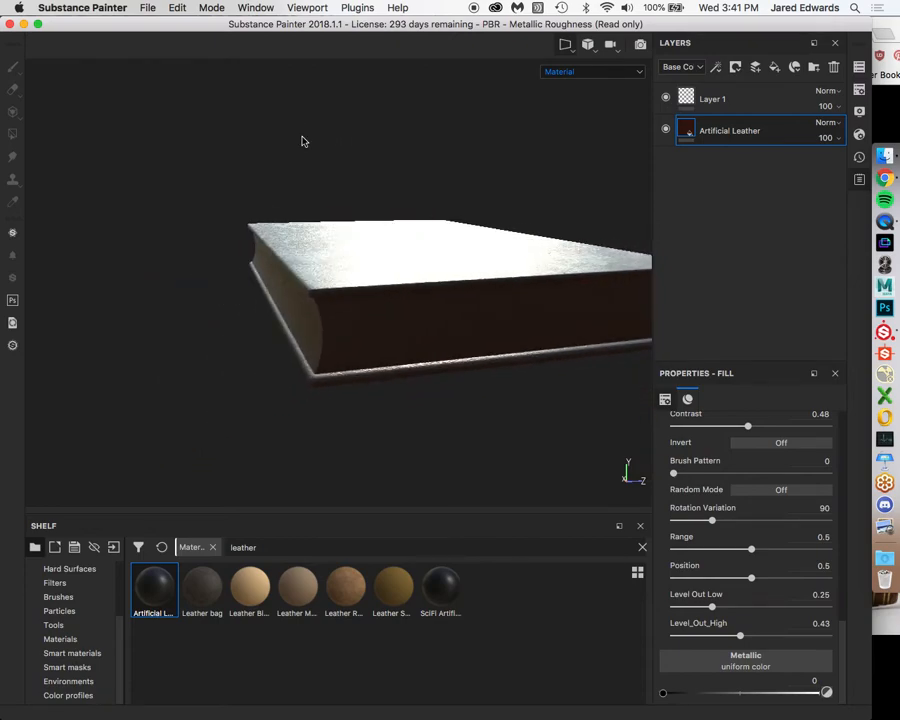
{"action": "left_click_drag", "start_coordinate": [414, 181], "coordinate": [296, 220], "text": "alt"}
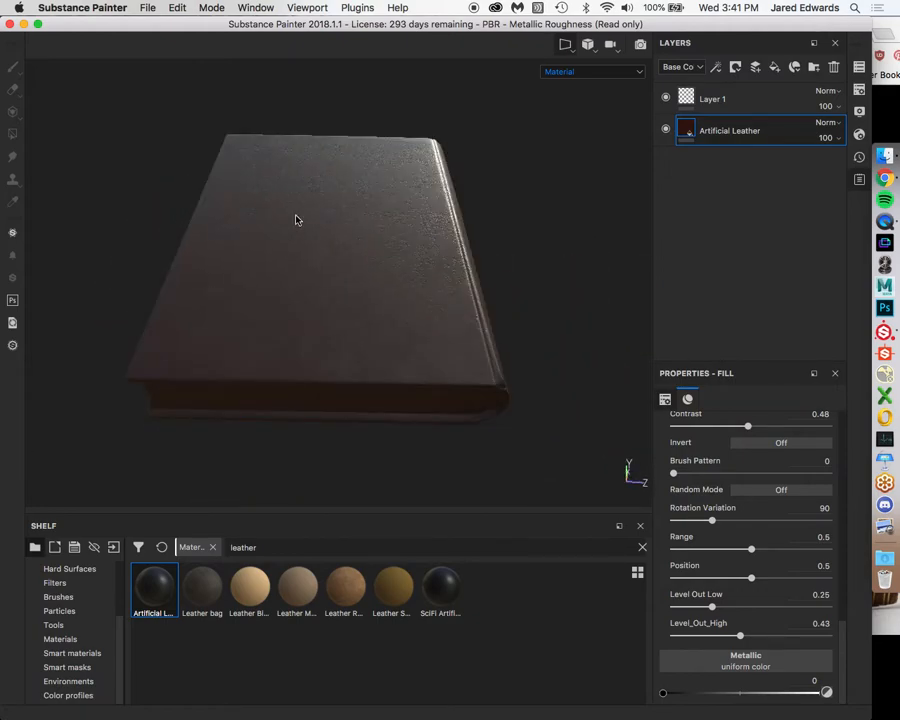
{"action": "left_click_drag", "start_coordinate": [309, 233], "coordinate": [392, 338], "text": "alt"}
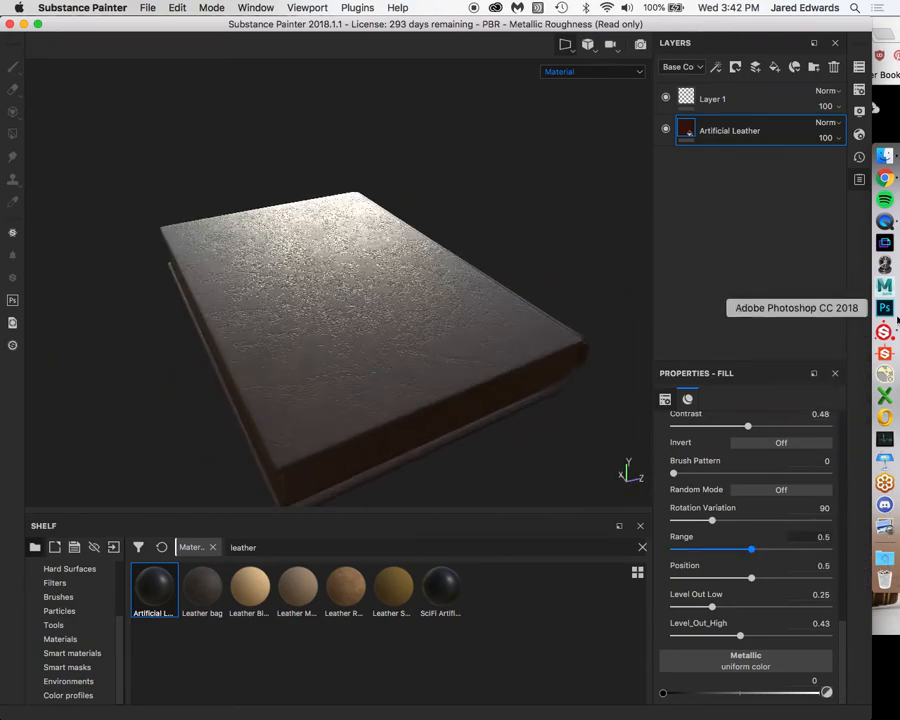
Switch to Chrome, examine the mottled green cover up close, and return to the VSD Reference album.
{"action": "left_click", "coordinate": [884, 178]}
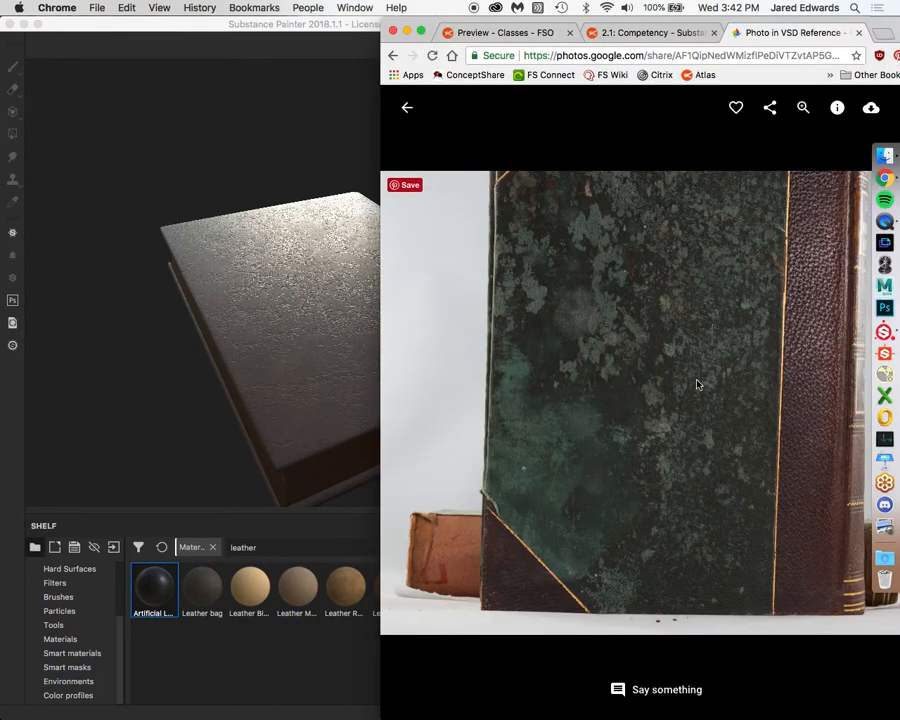
{"action": "scroll", "coordinate": [695, 407], "scroll_direction": "up", "scroll_amount": 3}
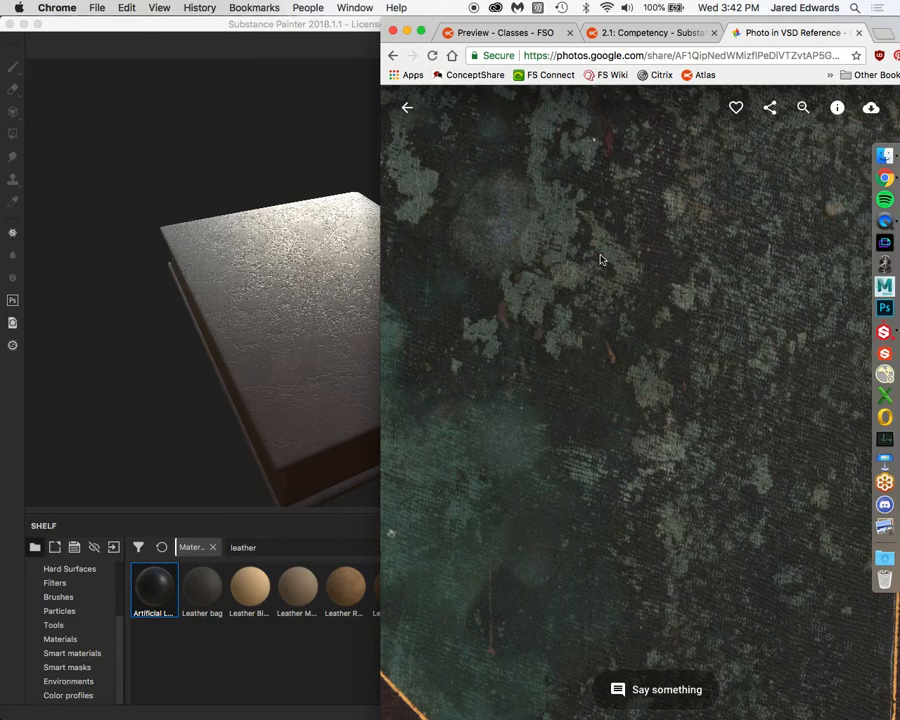
{"action": "left_click", "coordinate": [395, 56]}
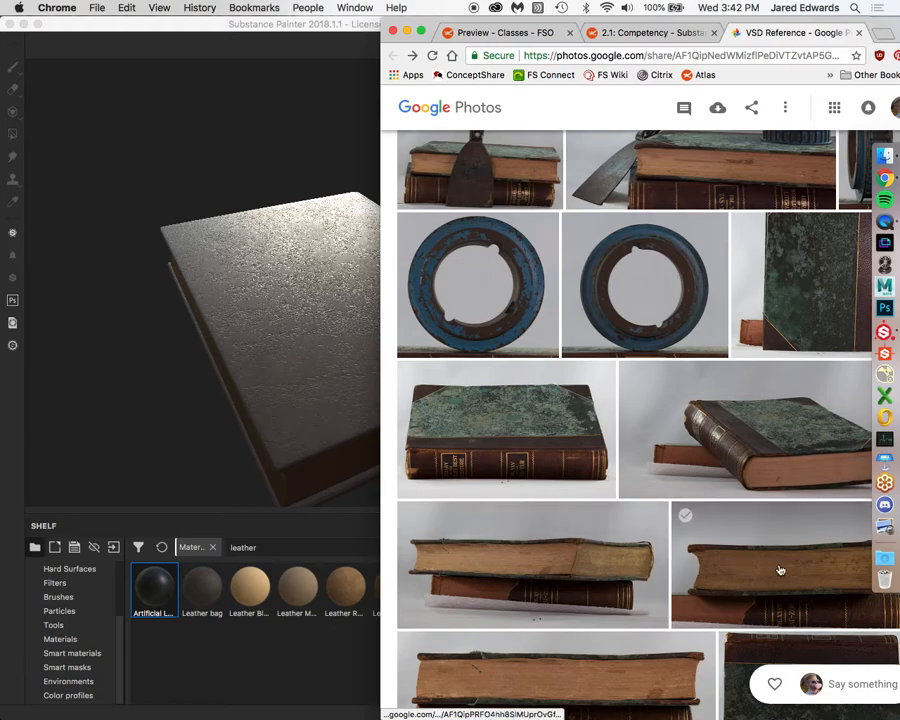
Switch to Substance Painter and examine the book in the 2D UV, split and 3D views.
{"action": "key", "text": "super+Tab"}
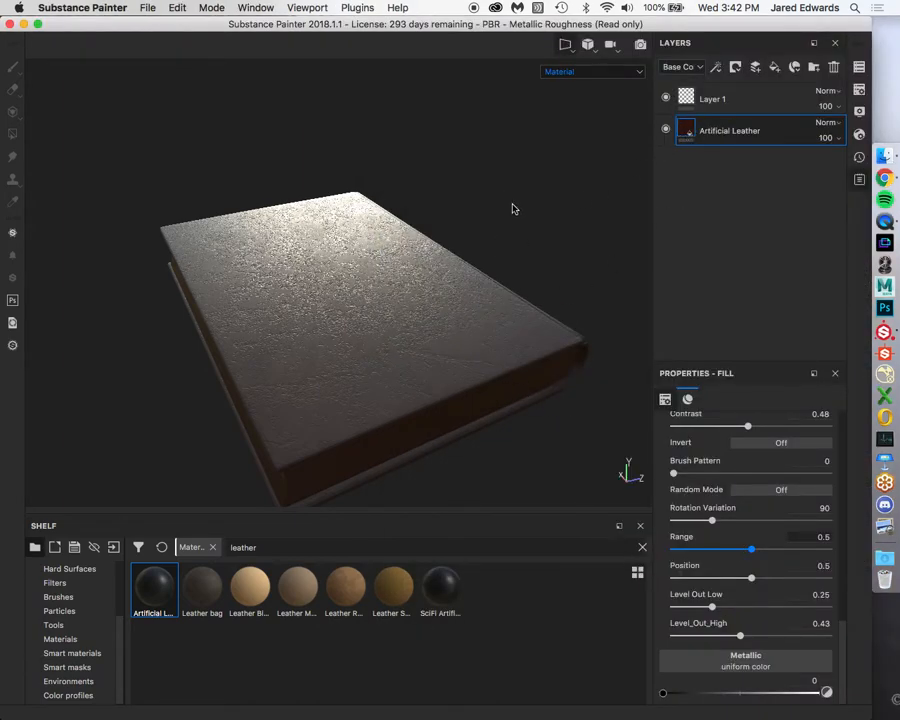
{"action": "key", "text": "F3"}
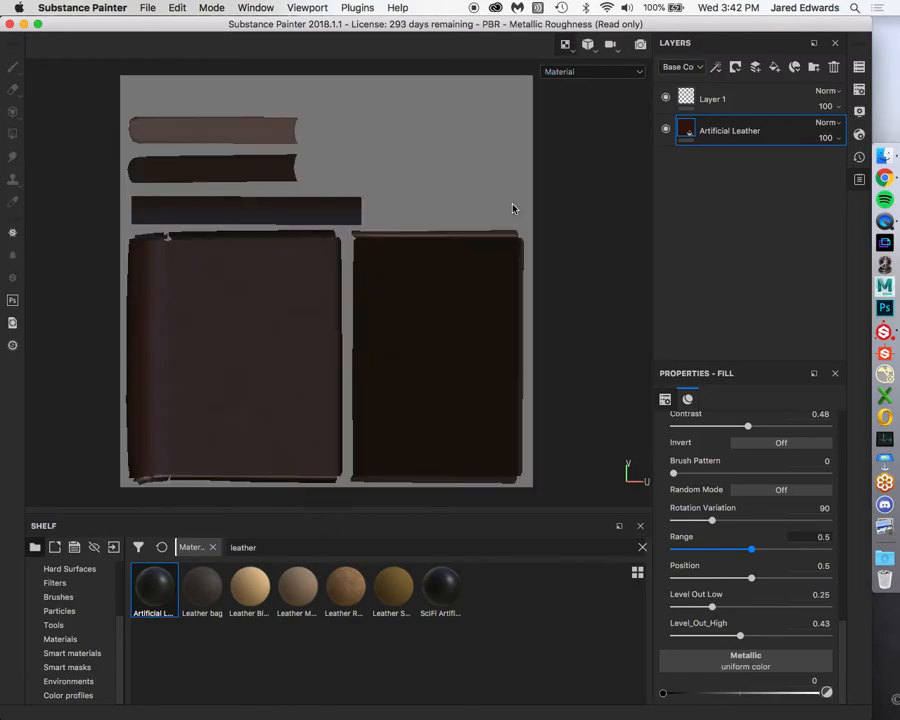
{"action": "middle_click_drag", "start_coordinate": [263, 176], "coordinate": [347, 257]}
{"action": "key", "text": "F2"}
{"action": "key", "text": "F3"}
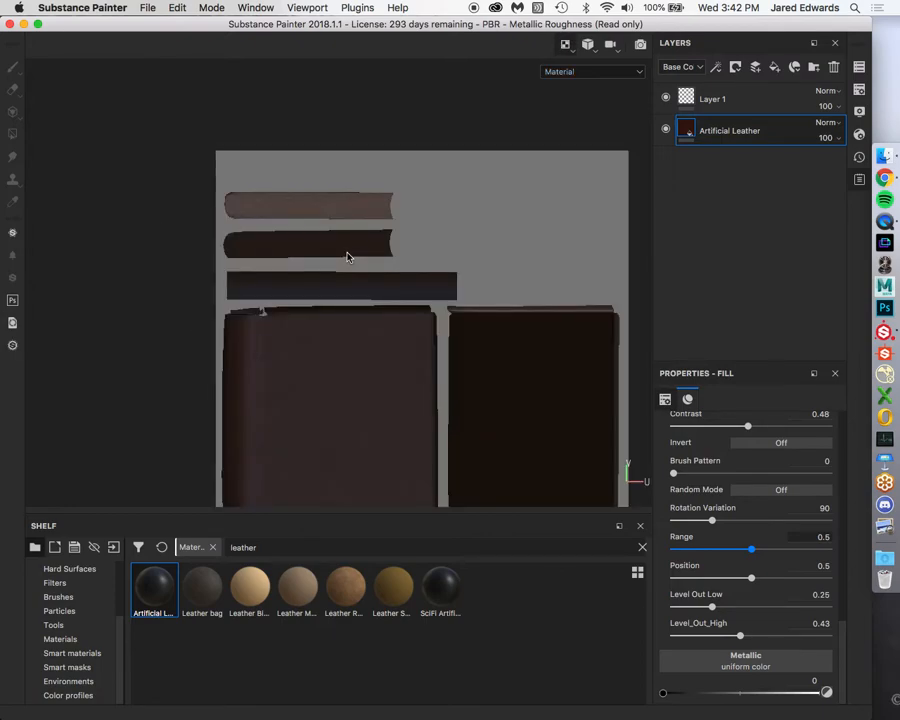
{"action": "scroll", "coordinate": [347, 257], "scroll_direction": "down", "scroll_amount": 2}
{"action": "scroll", "coordinate": [346, 254], "scroll_direction": "up", "scroll_amount": 5}
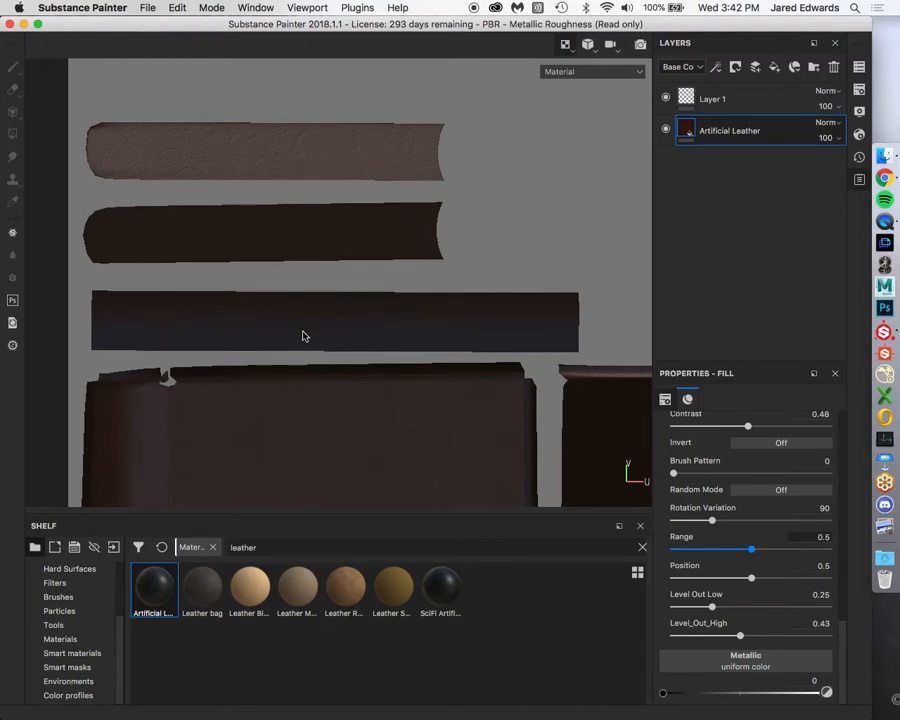
{"action": "key", "text": "F1"}
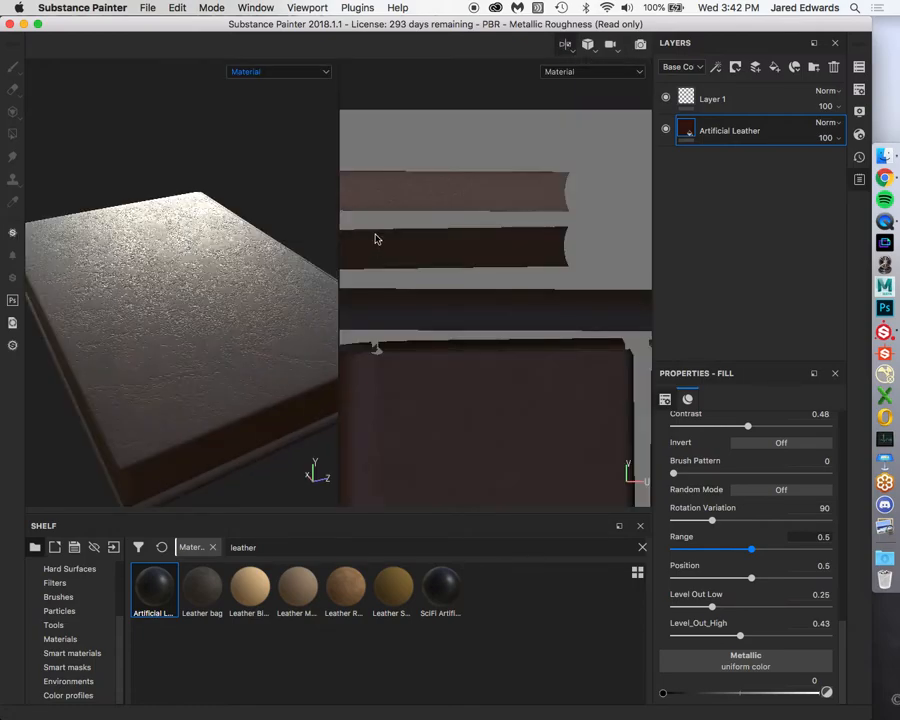
{"action": "key", "text": "F2"}
Rotate the environment lighting around the book to shift the highlight along the leather spine.
{"action": "left_click_drag", "start_coordinate": [382, 193], "coordinate": [471, 271], "text": "alt"}
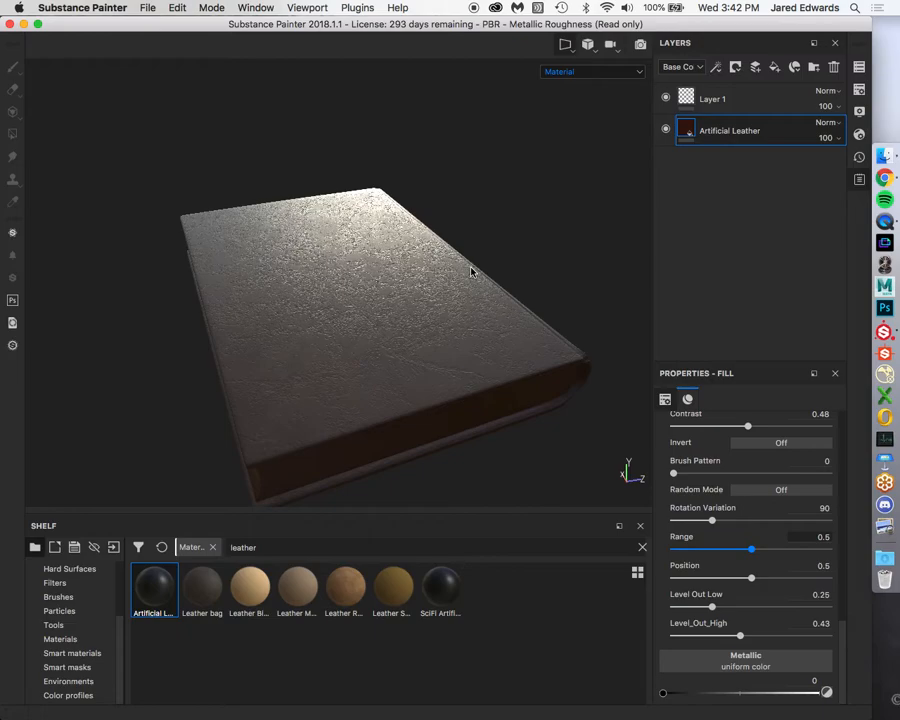
{"action": "left_click_drag", "start_coordinate": [546, 245], "coordinate": [441, 209], "text": "alt"}
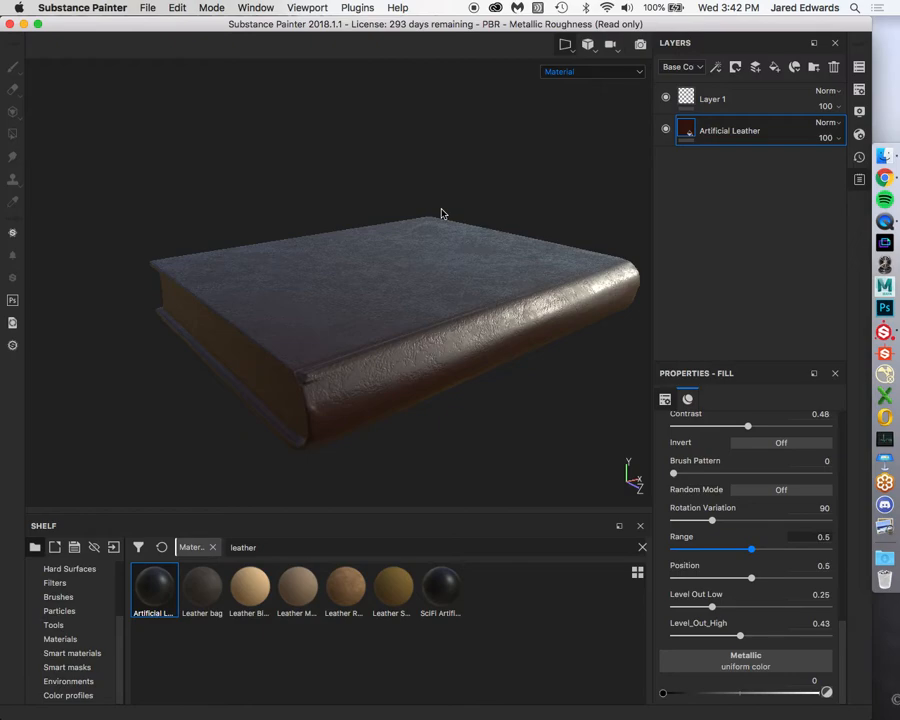
{"action": "key", "text": "shift"}
{"action": "key", "text": "shift"}
{"action": "right_click_drag", "start_coordinate": [521, 241], "coordinate": [539, 233], "text": "shift"}
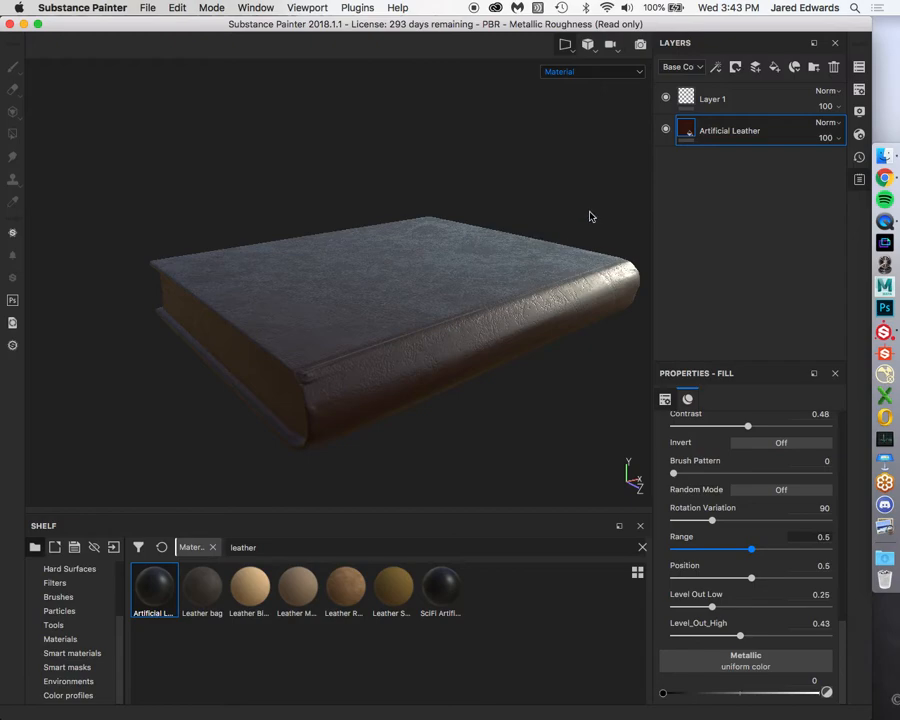
Open the display settings and raise the environment opacity to 42 to show the panorama behind the book.
{"action": "left_click", "coordinate": [860, 111]}
{"action": "left_click", "coordinate": [860, 111]}
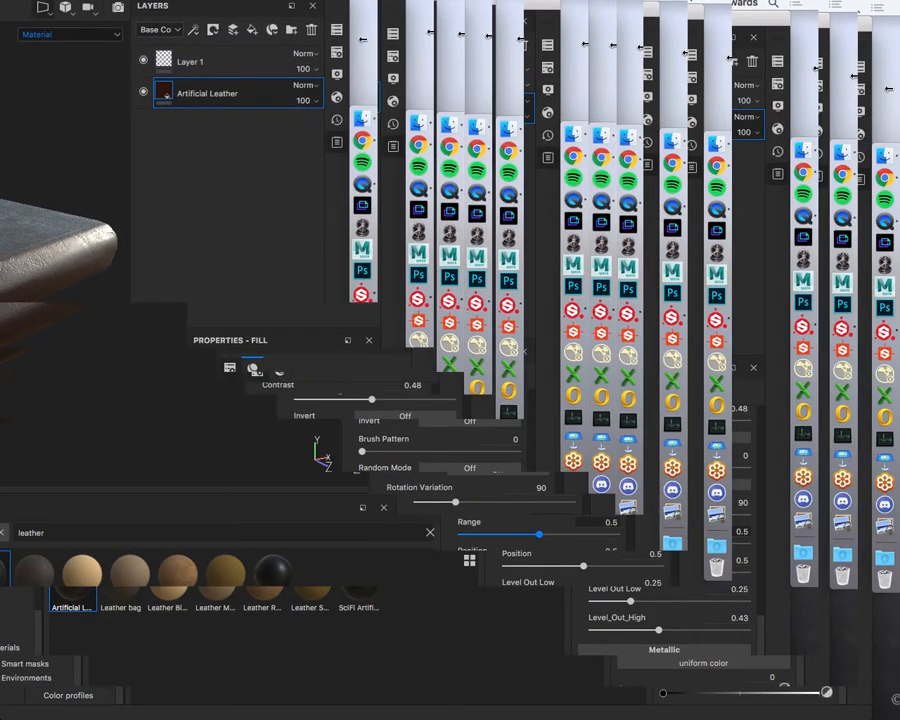
{"action": "left_click", "coordinate": [337, 76]}
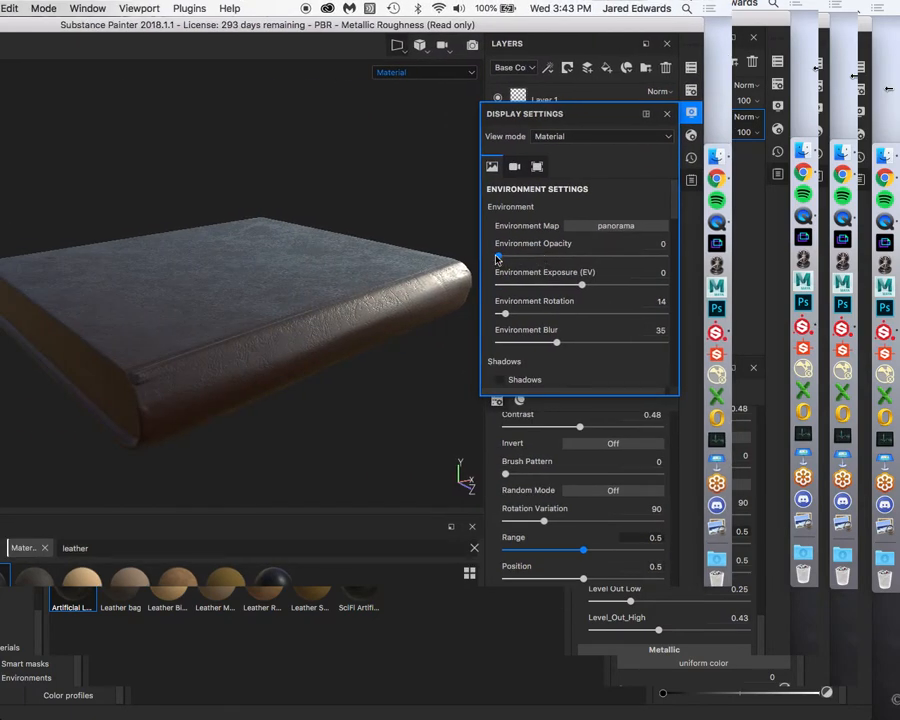
{"action": "left_click_drag", "start_coordinate": [356, 256], "coordinate": [377, 258]}
{"action": "left_click_drag", "start_coordinate": [520, 258], "coordinate": [568, 257]}
{"action": "left_click_drag", "start_coordinate": [525, 218], "coordinate": [374, 214], "text": "alt"}
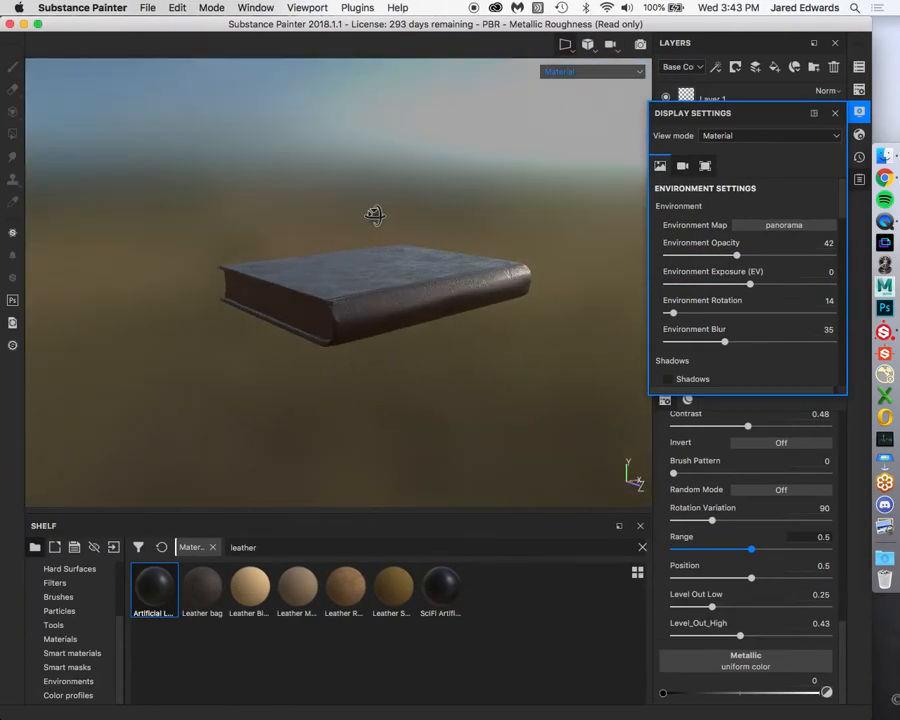
Try the environment blur at 0, set it to 23, adjust the exposure to 0.13, and close the display settings.
{"action": "left_click_drag", "start_coordinate": [724, 341], "coordinate": [638, 347]}
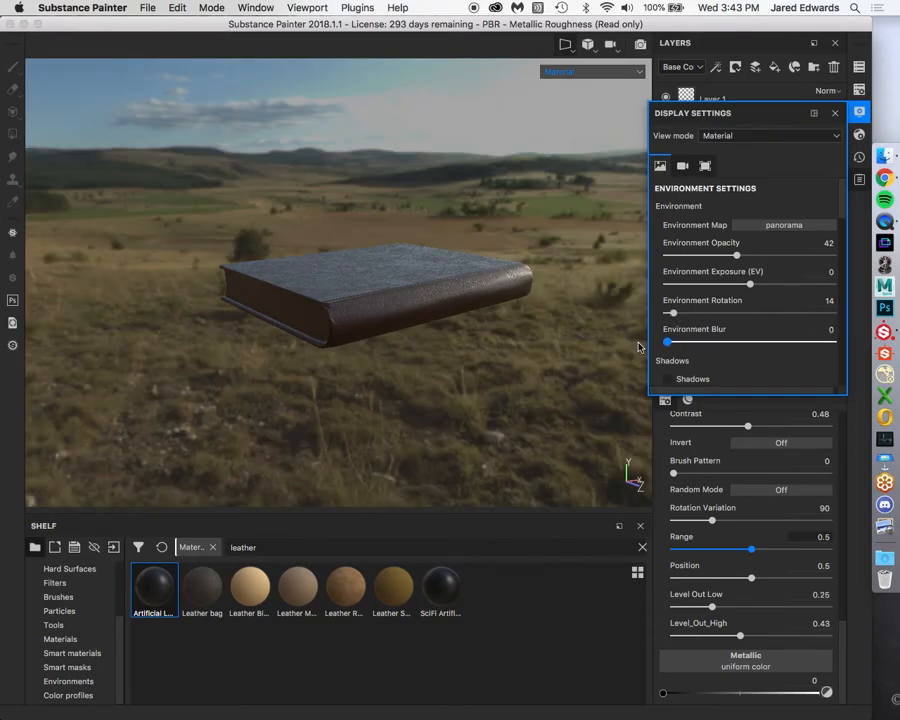
{"action": "left_click_drag", "start_coordinate": [574, 337], "coordinate": [520, 285], "text": "alt"}
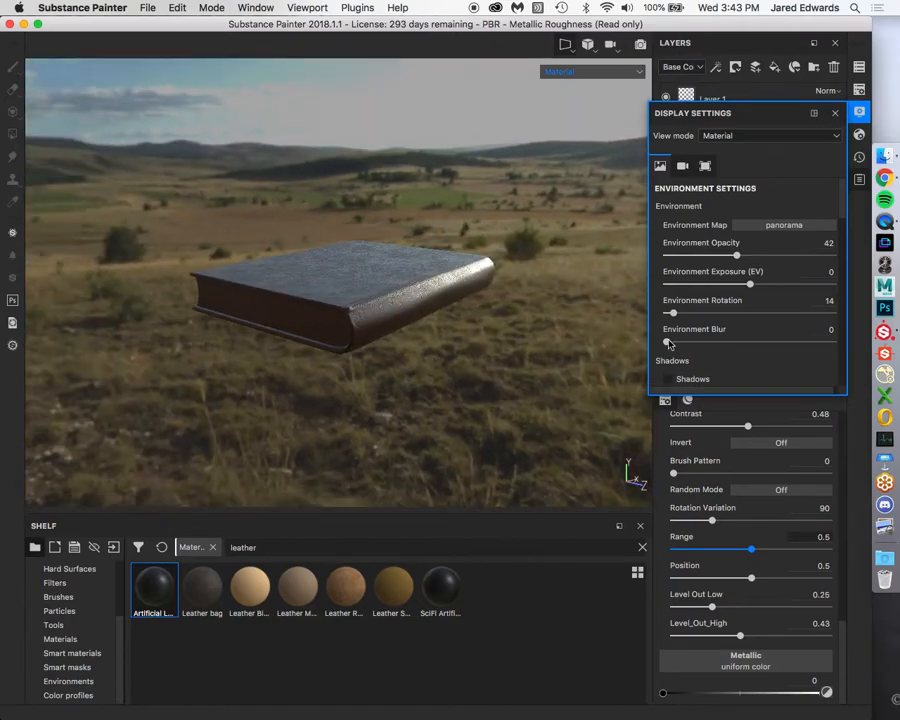
{"action": "left_click_drag", "start_coordinate": [668, 341], "coordinate": [705, 341]}
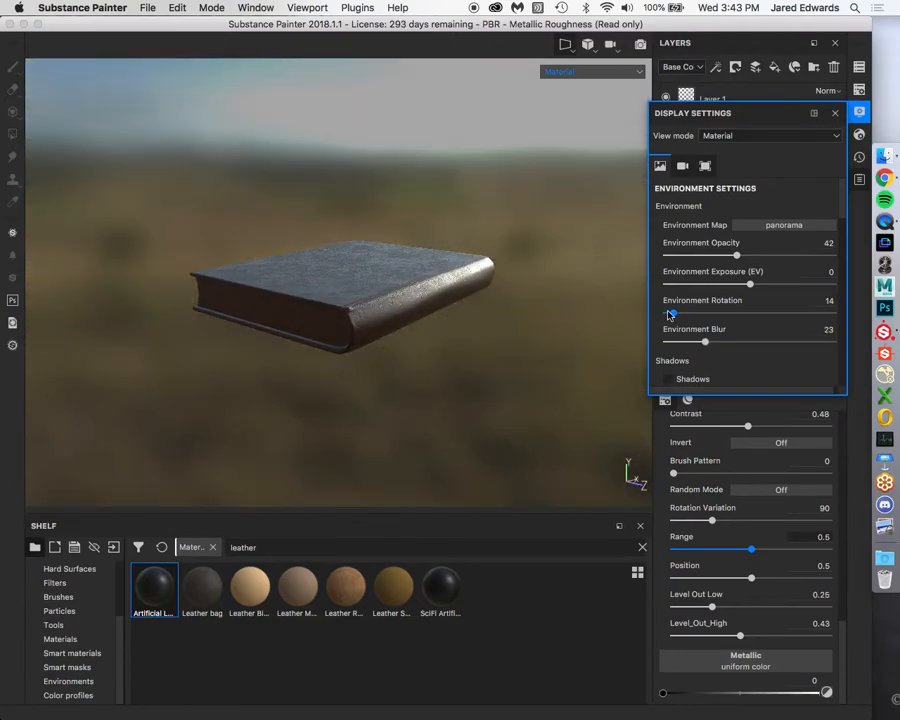
{"action": "mouse_move", "coordinate": [750, 283]}
{"action": "left_mouse_down"}
{"action": "mouse_move", "coordinate": [713, 285]}
{"action": "mouse_move", "coordinate": [750, 285]}
{"action": "left_mouse_up"}
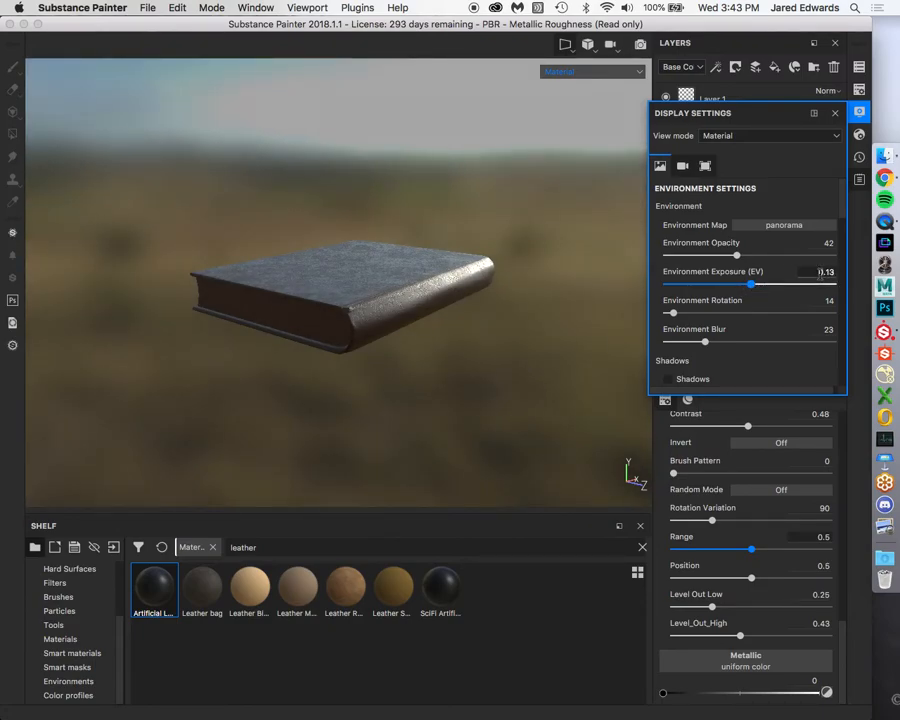
{"action": "left_click", "coordinate": [857, 113]}
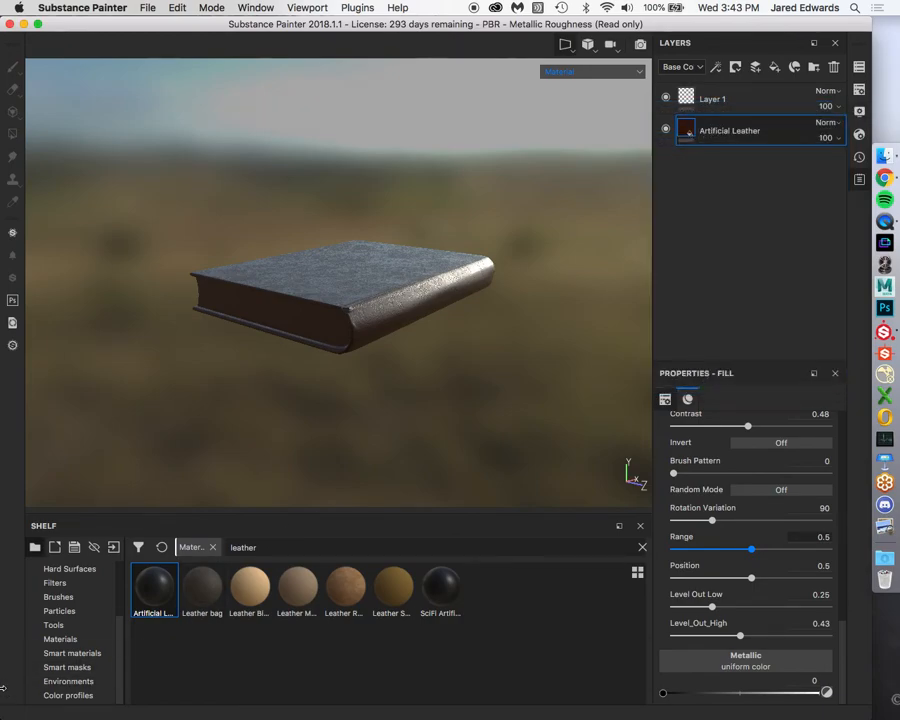
Show the environments in the shelf and open the file chooser for importing new resources.
{"action": "scroll", "coordinate": [3, 711], "scroll_direction": "up", "scroll_amount": 5, "text": "ctrl"}
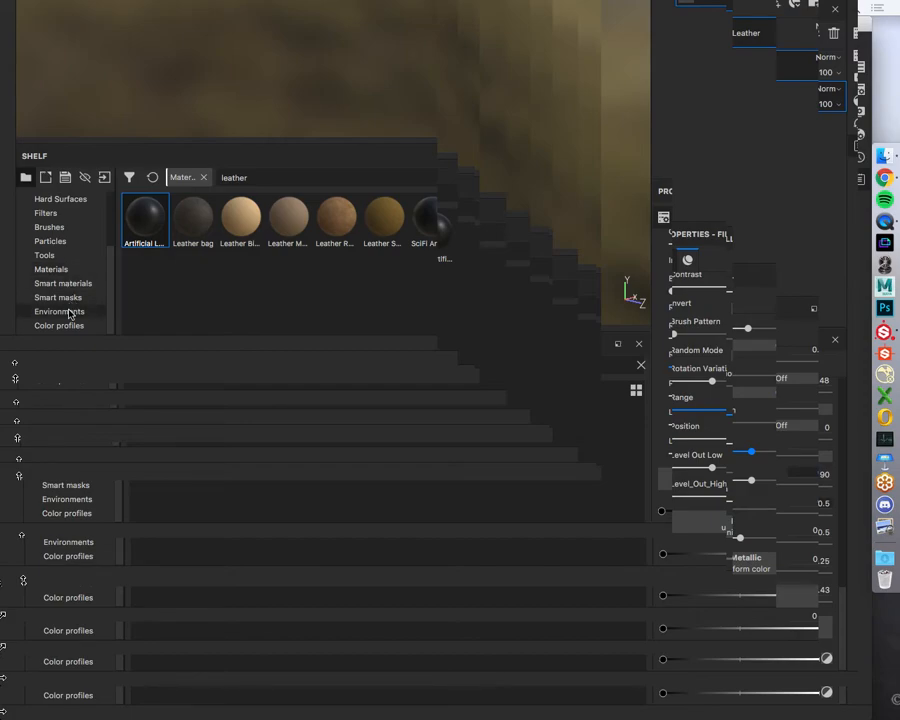
{"action": "left_click", "coordinate": [70, 313]}
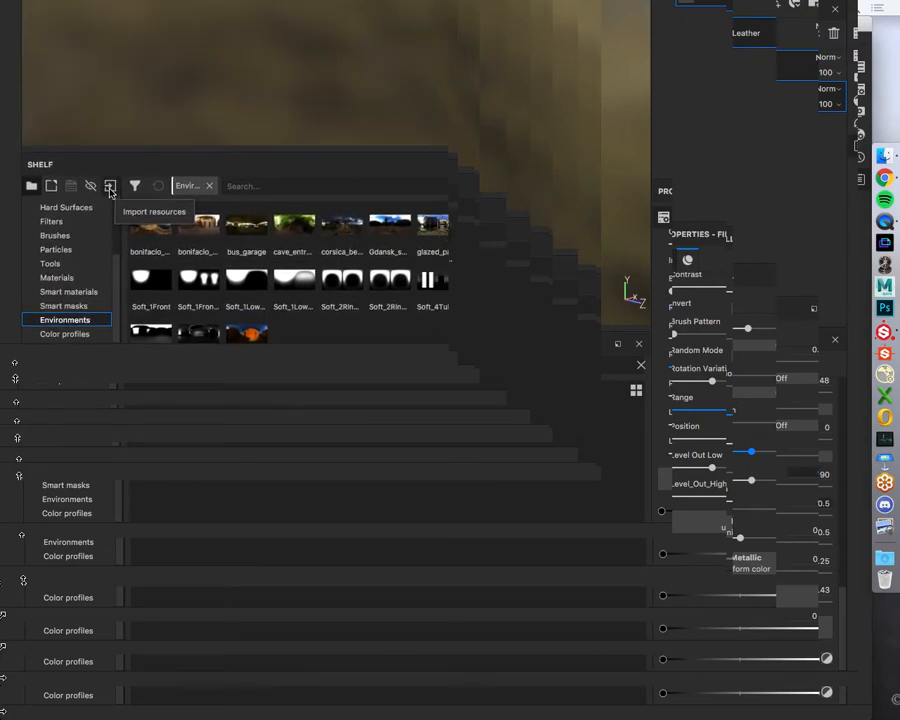
{"action": "left_click", "coordinate": [114, 250]}
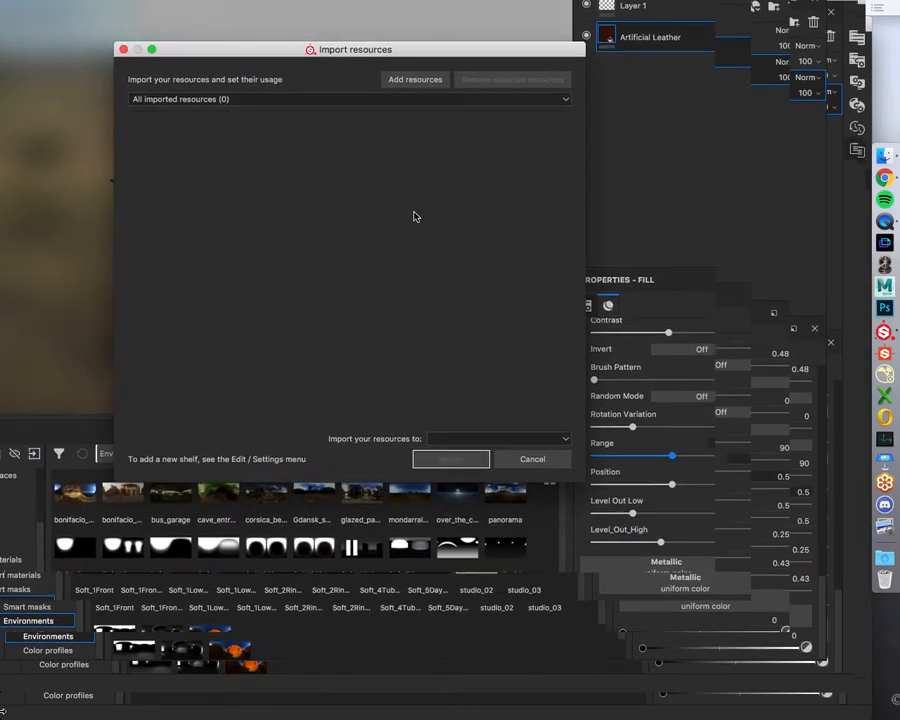
{"action": "left_click", "coordinate": [415, 80]}
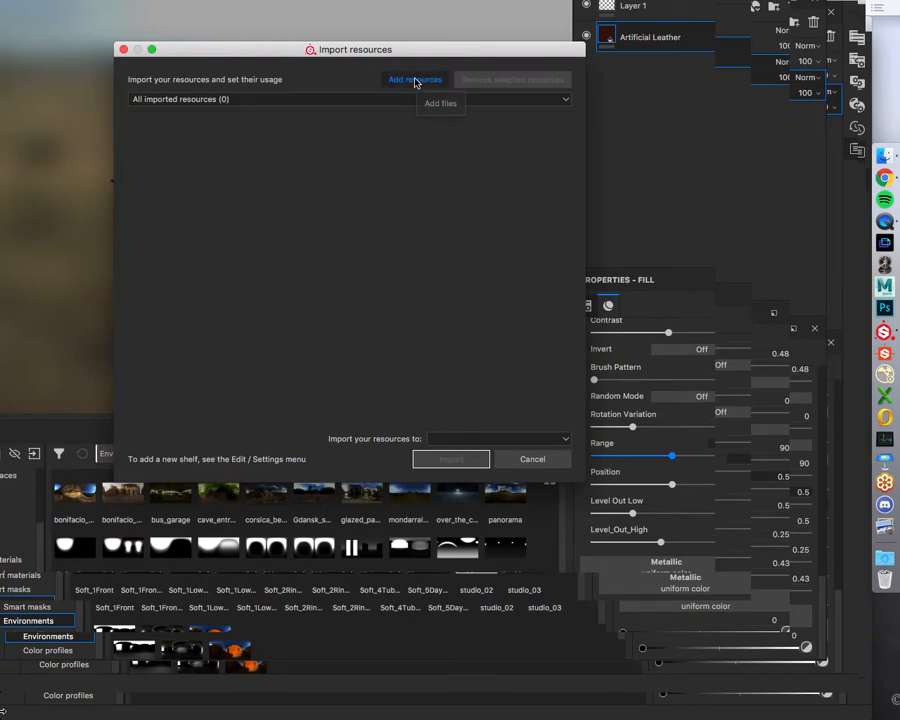
{"action": "left_click", "coordinate": [428, 101]}
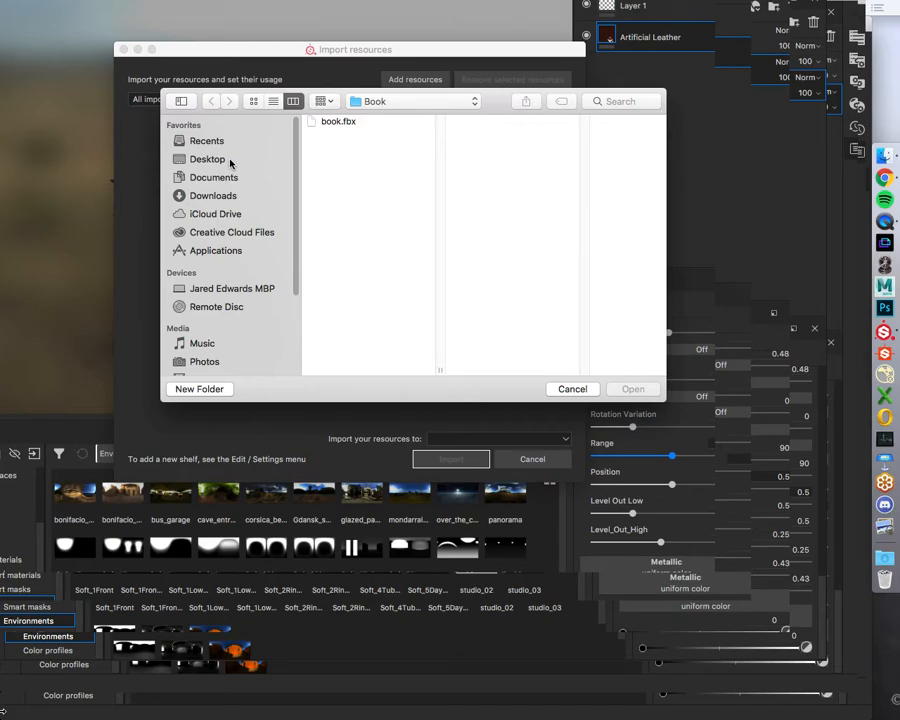
Add industrial.exr from the sourceimages folder of 2017_VSD_Project on the Desktop to the import list.
{"action": "left_click", "coordinate": [215, 159]}
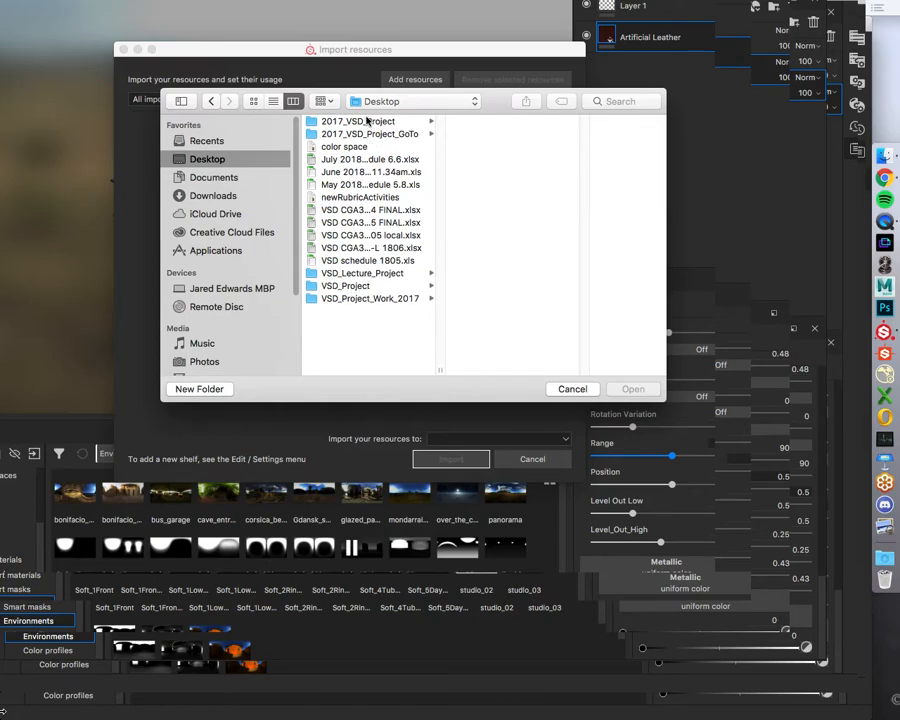
{"action": "left_click", "coordinate": [396, 121]}
{"action": "left_click", "coordinate": [510, 337]}
{"action": "left_click", "coordinate": [566, 162]}
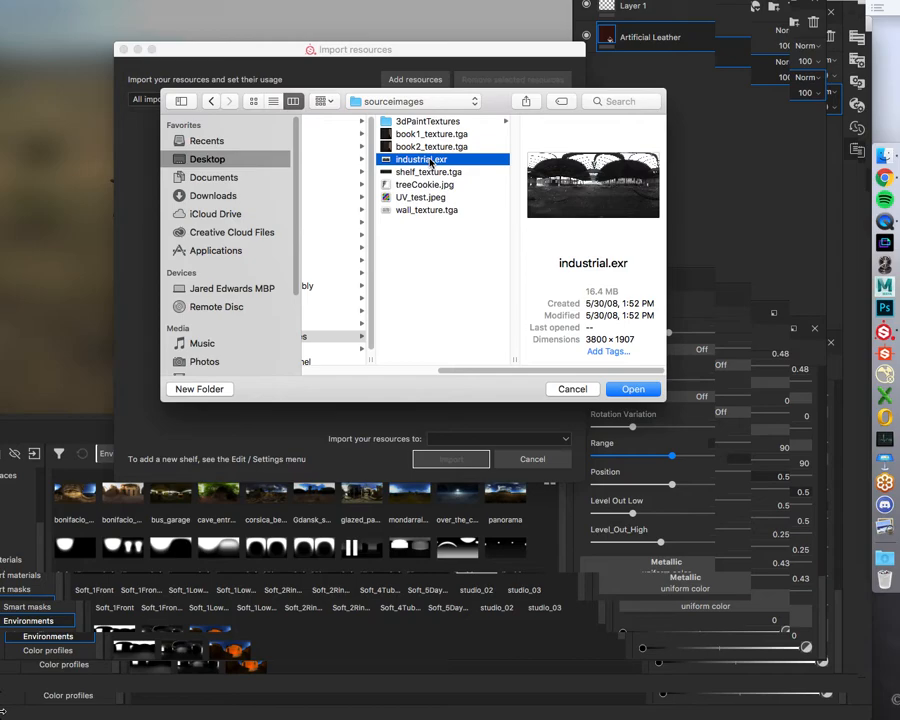
{"action": "left_click", "coordinate": [631, 391]}
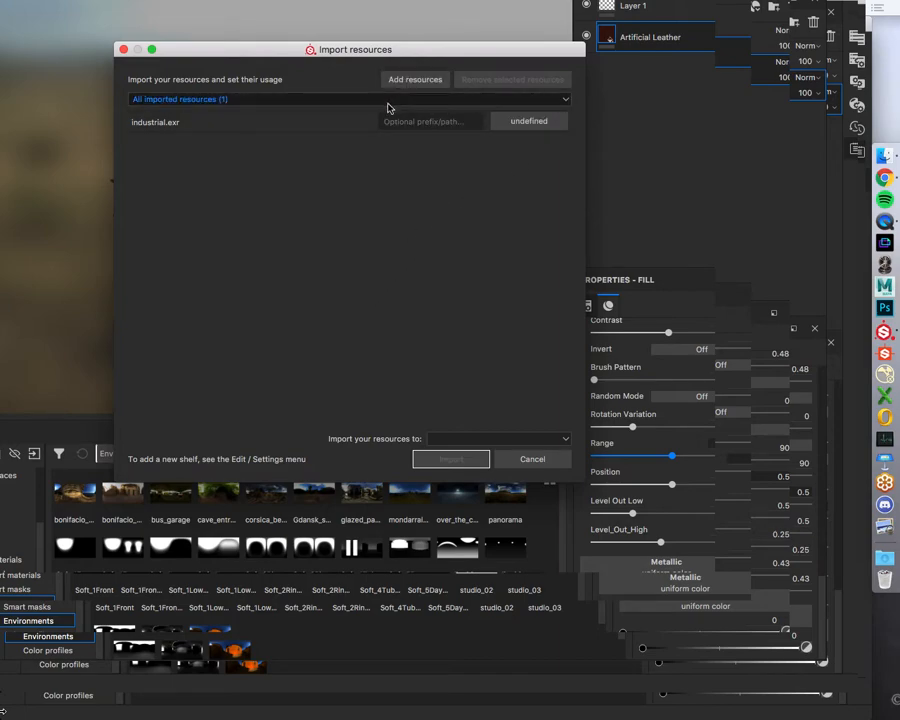
Import industrial.exr as an environment into the project 'PBR - Metallic Roughness'.
{"action": "left_click", "coordinate": [530, 122]}
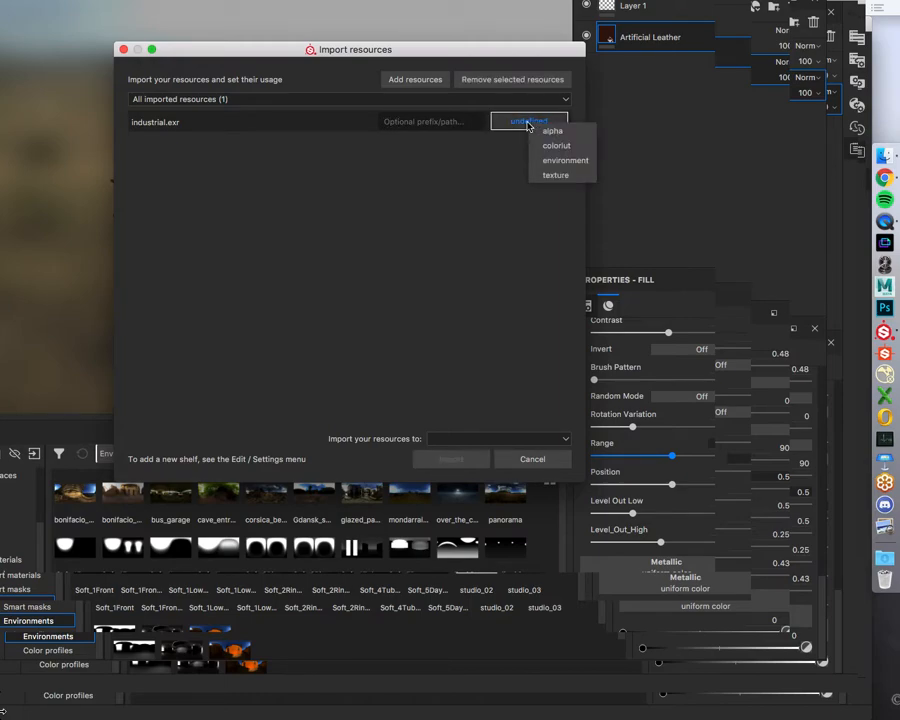
{"action": "left_click", "coordinate": [566, 163]}
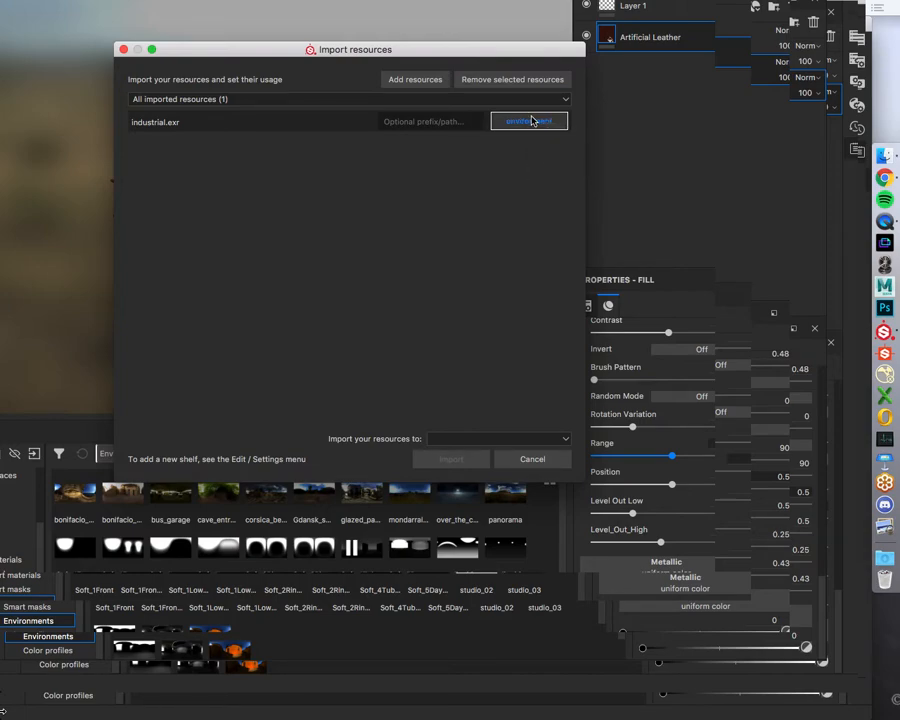
{"action": "left_click", "coordinate": [533, 443]}
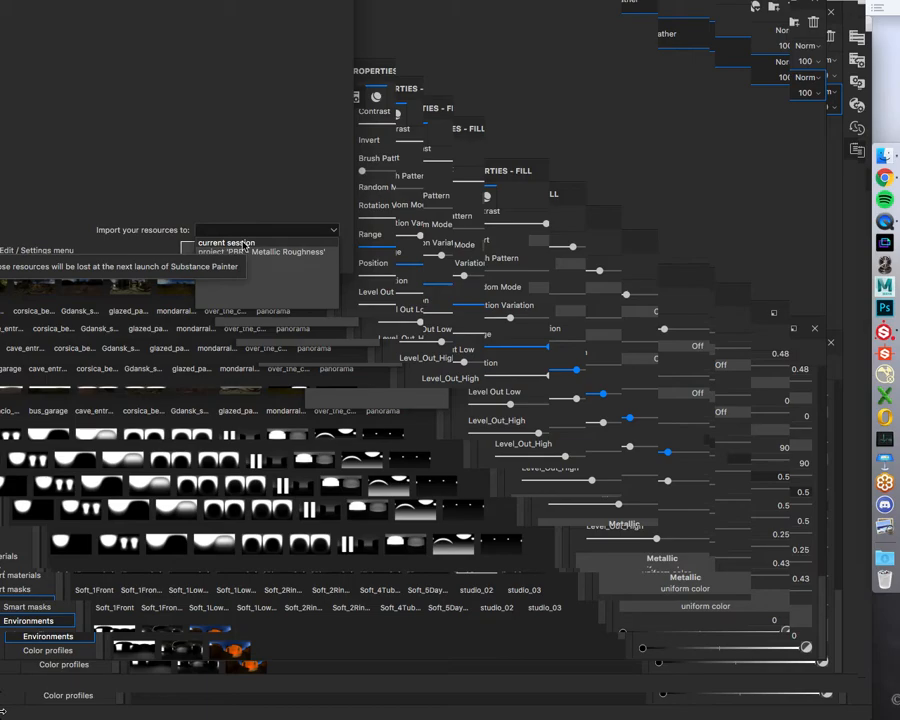
{"action": "left_click", "coordinate": [253, 232]}
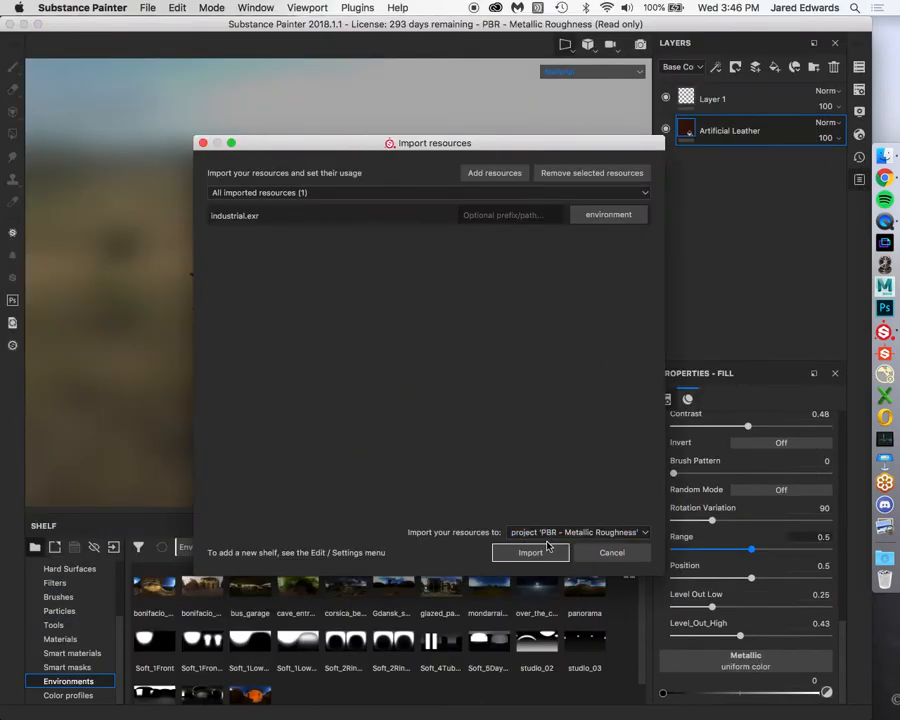
{"action": "left_click", "coordinate": [219, 250]}
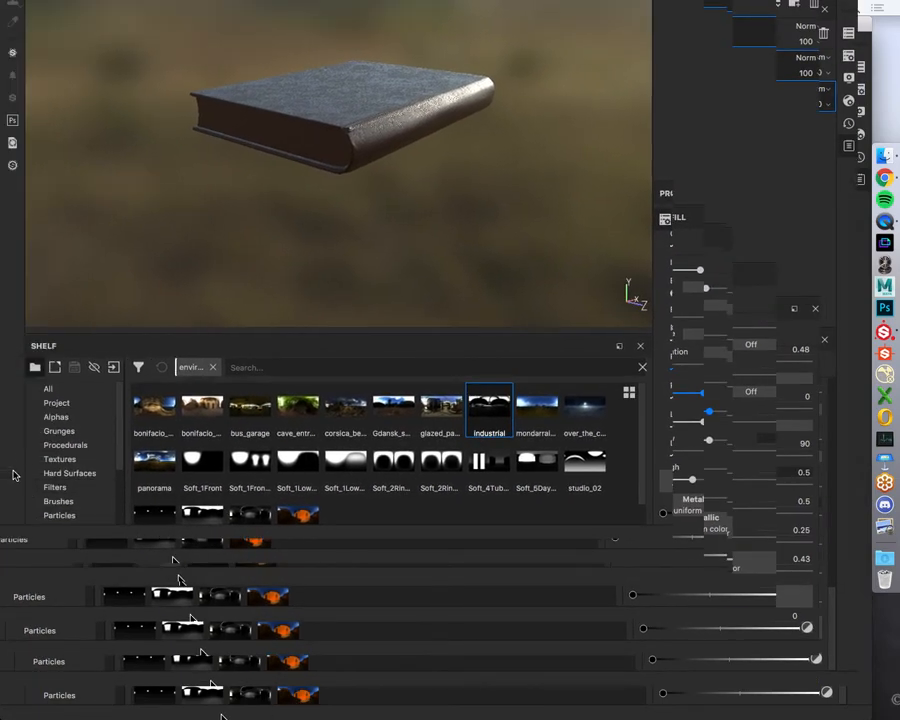
Find the industrial map among the shelf's environments and apply it as the viewport's environment lighting.
{"action": "scroll", "coordinate": [70, 470], "scroll_direction": "down", "scroll_amount": 3}
{"action": "left_click", "coordinate": [72, 501]}
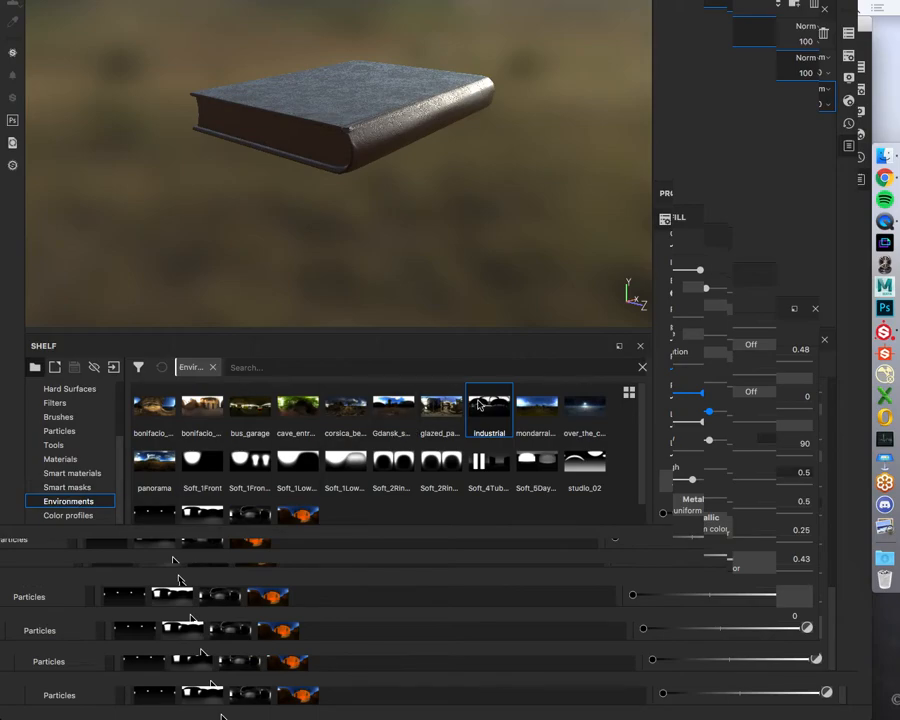
{"action": "mouse_move", "coordinate": [487, 404]}
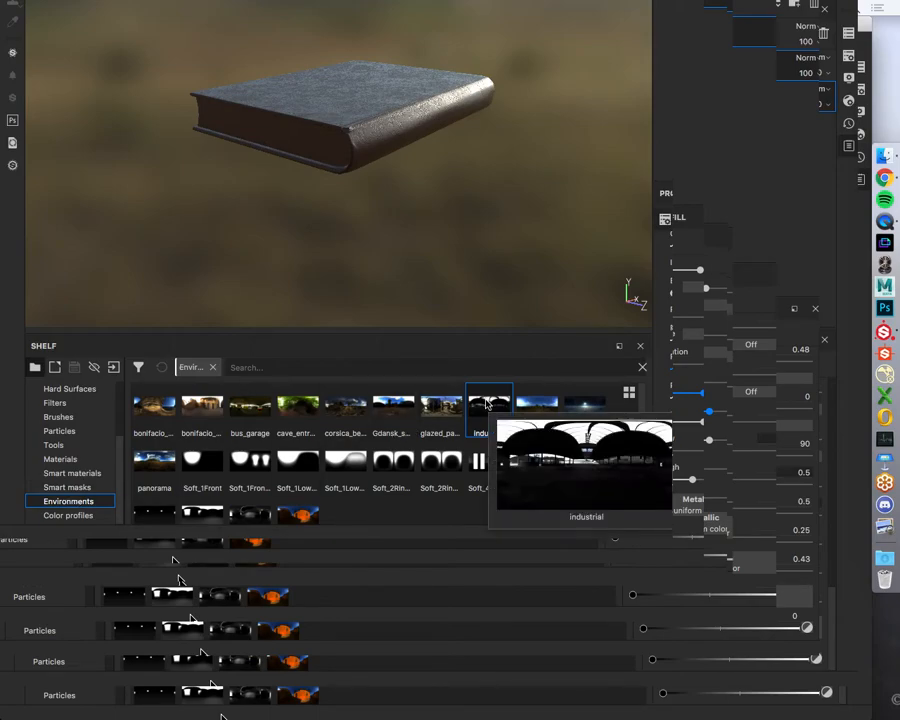
{"action": "left_click", "coordinate": [490, 410]}
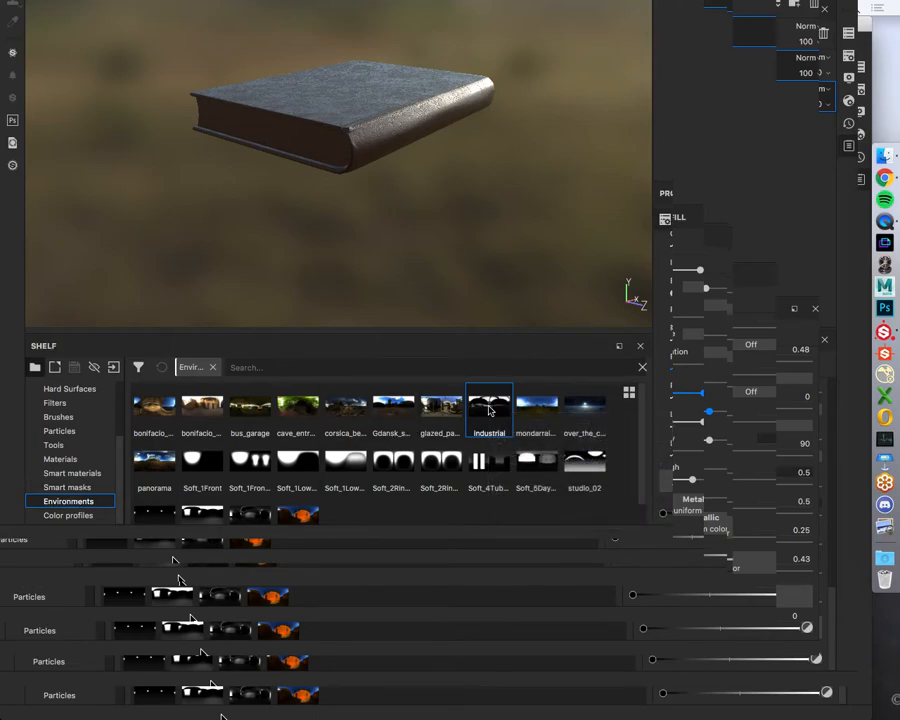
{"action": "mouse_move", "coordinate": [491, 416]}
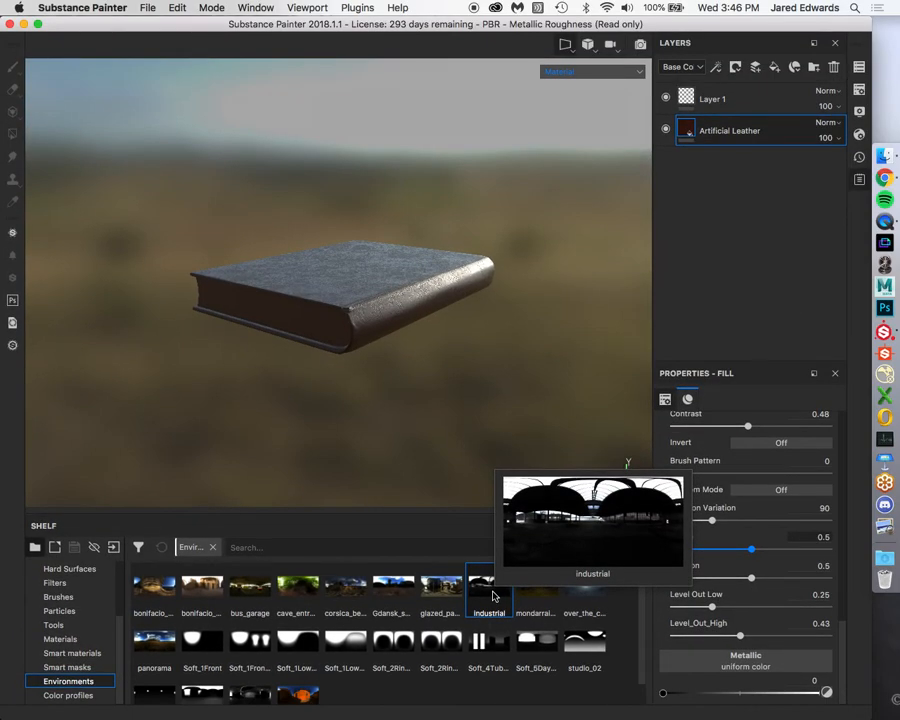
{"action": "left_click_drag", "start_coordinate": [492, 597], "coordinate": [501, 393]}
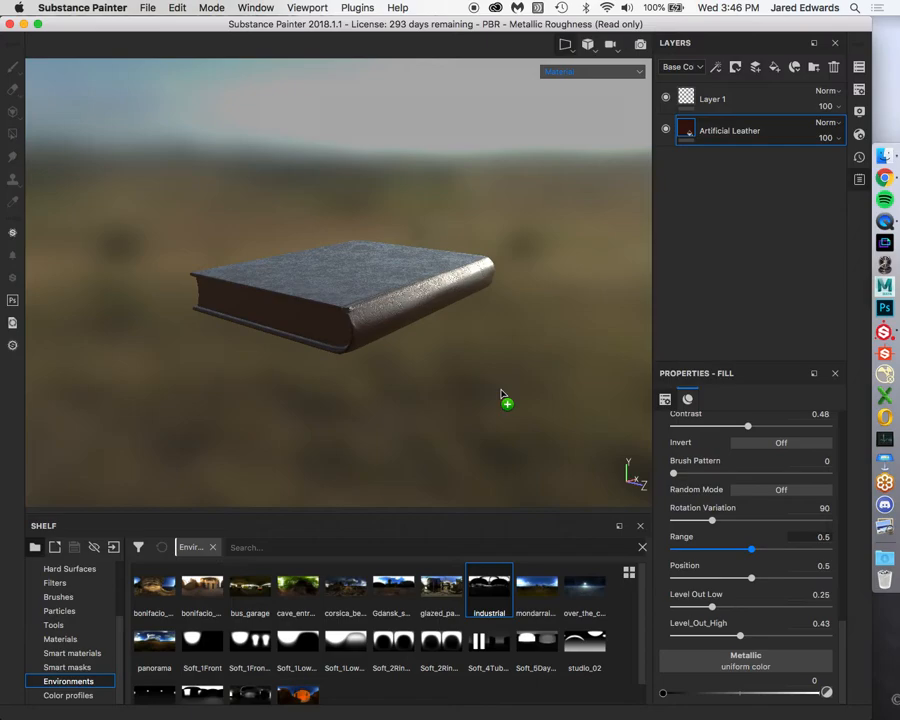
{"action": "left_click_drag", "start_coordinate": [502, 393], "coordinate": [440, 344]}
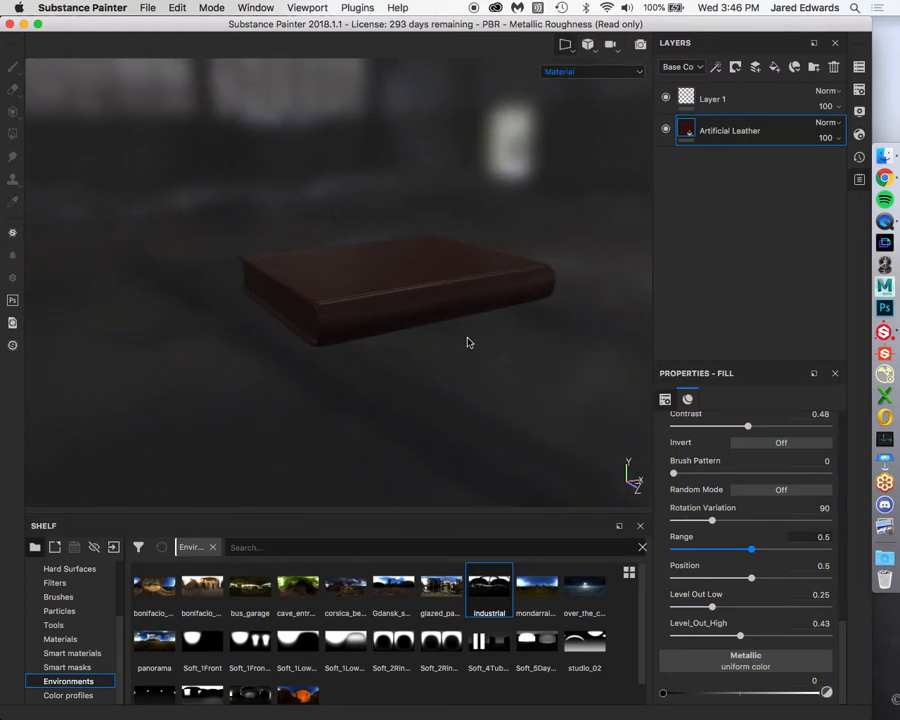
Rotate the industrial environment to 241 and set its Environment Exposure (EV) to 0 in the display settings.
{"action": "mouse_move", "coordinate": [500, 349]}
{"action": "right_mouse_down", "text": "shift"}
{"action": "mouse_move", "coordinate": [557, 340]}
{"action": "mouse_move", "coordinate": [510, 338]}
{"action": "mouse_move", "coordinate": [516, 342]}
{"action": "right_mouse_up", "text": "shift"}
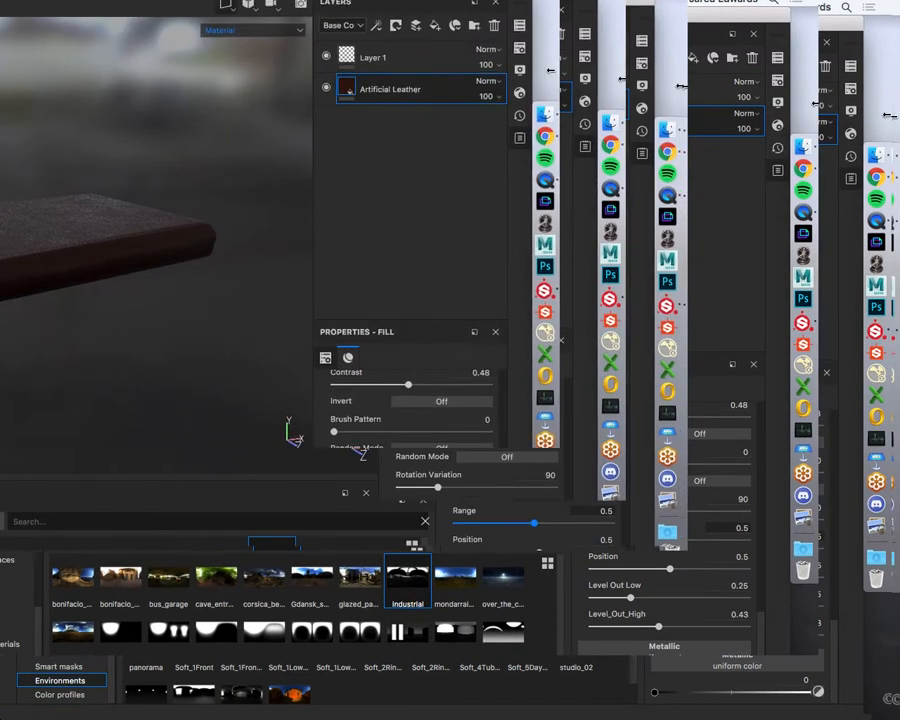
{"action": "left_click", "coordinate": [520, 70]}
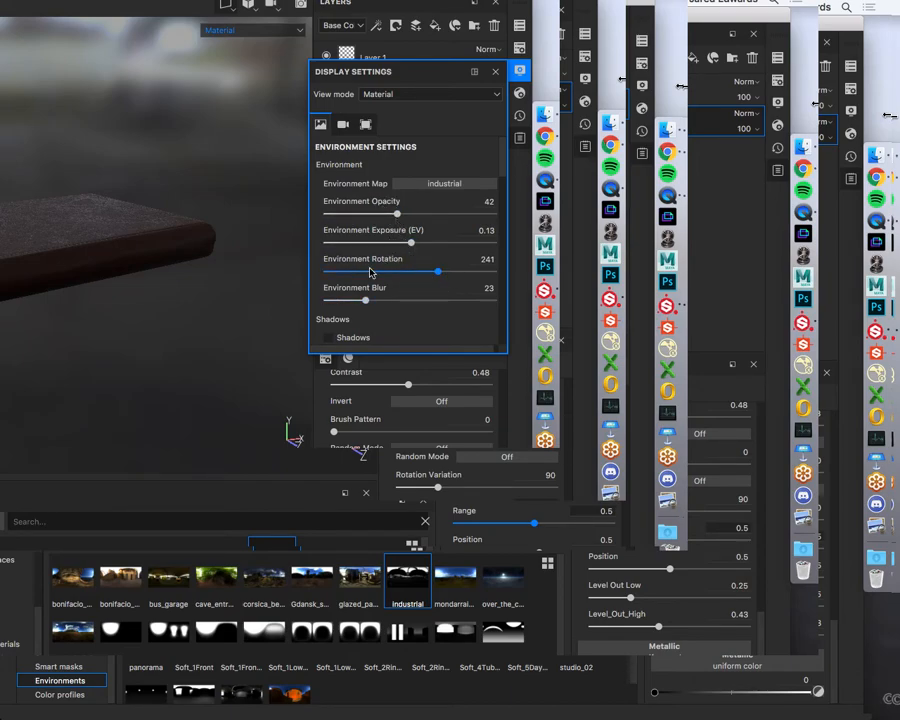
{"action": "left_click_drag", "start_coordinate": [412, 243], "coordinate": [437, 245]}
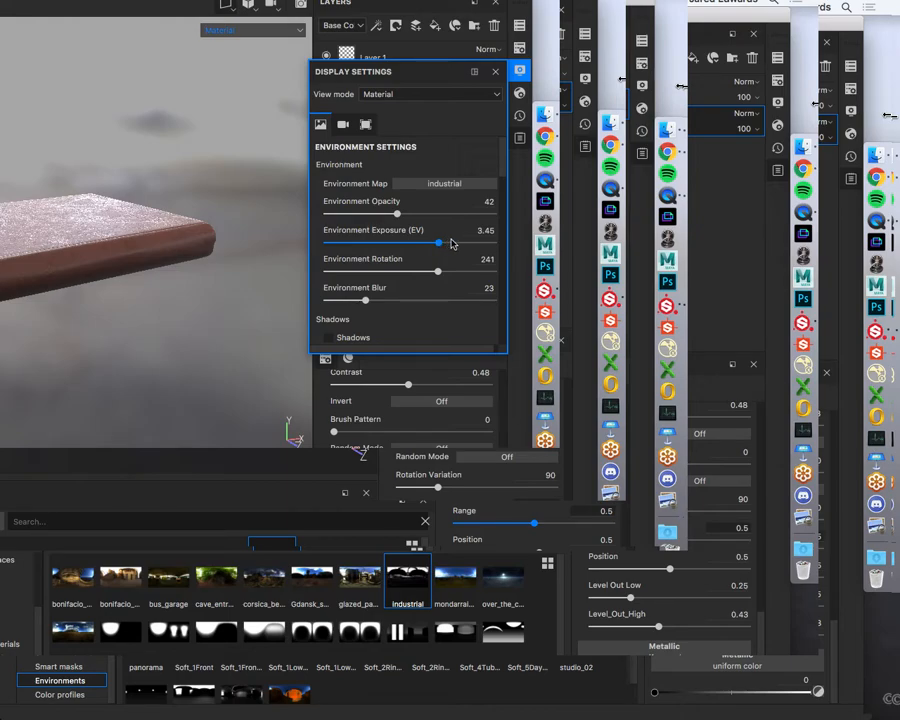
{"action": "key", "text": "BackSpace"}
{"action": "key", "text": "BackSpace"}
{"action": "type", "text": "0"}
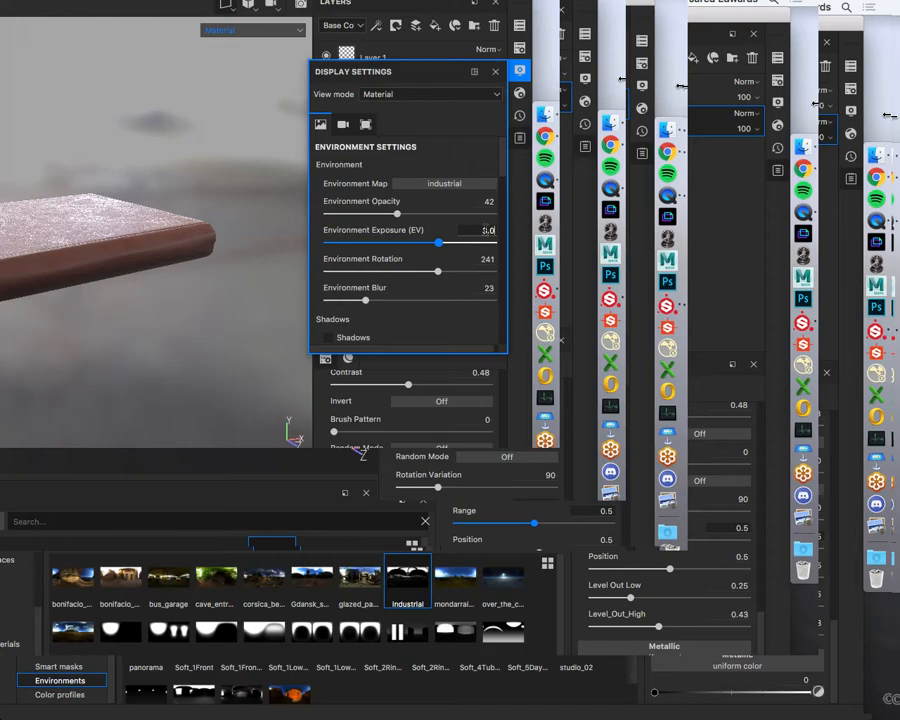
{"action": "key", "text": "BackSpace"}
{"action": "key", "text": "BackSpace"}
{"action": "key", "text": "BackSpace"}
{"action": "type", "text": "0"}
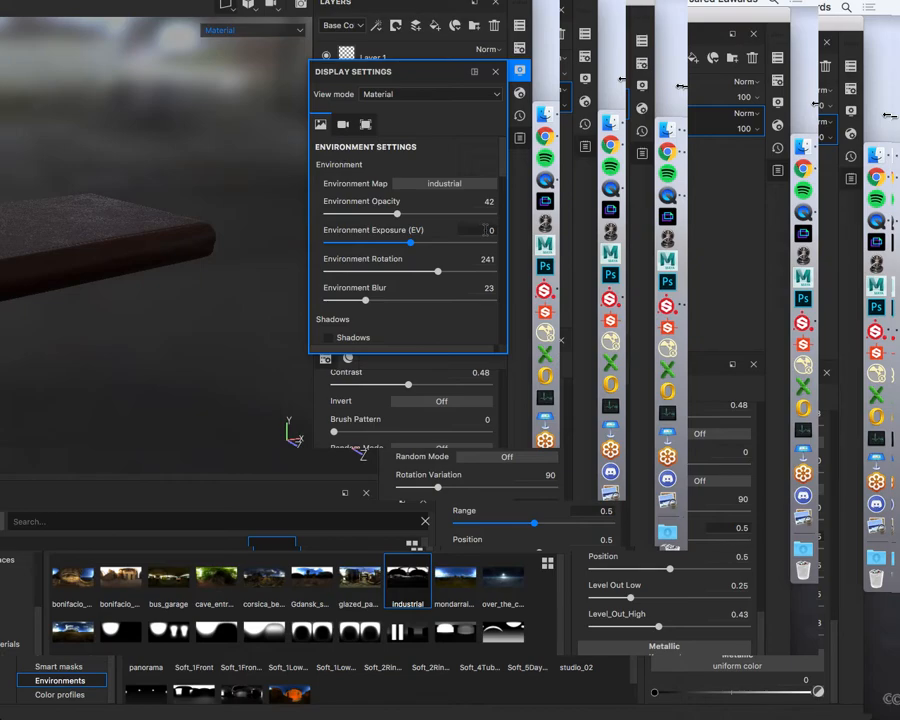
{"action": "left_click", "coordinate": [519, 71]}
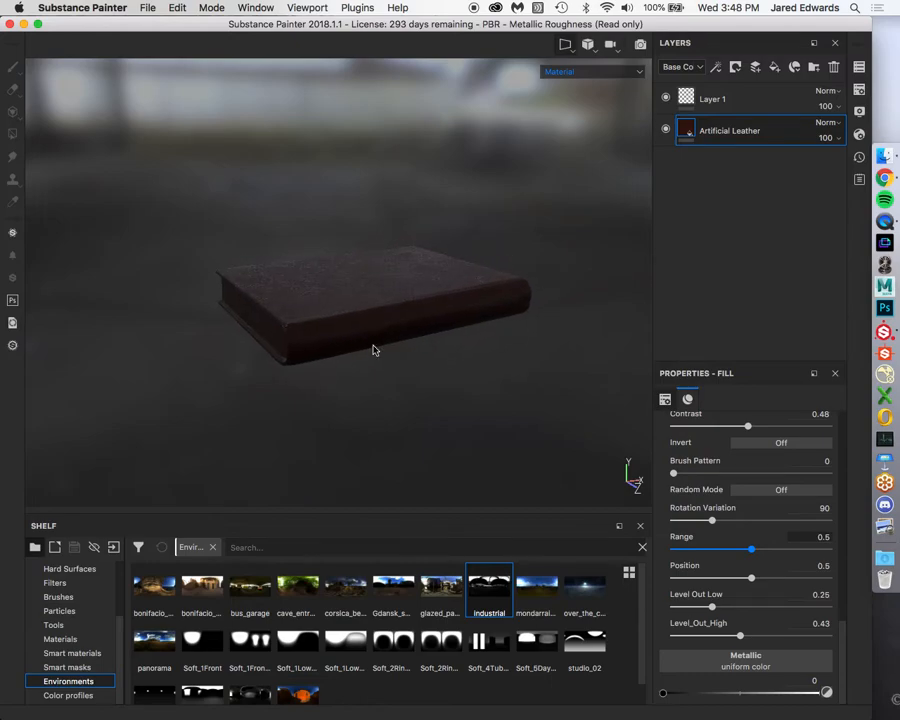
{"action": "scroll", "coordinate": [373, 350], "scroll_direction": "up", "scroll_amount": 3}
{"action": "right_click_drag", "start_coordinate": [390, 371], "coordinate": [434, 406], "text": "alt"}
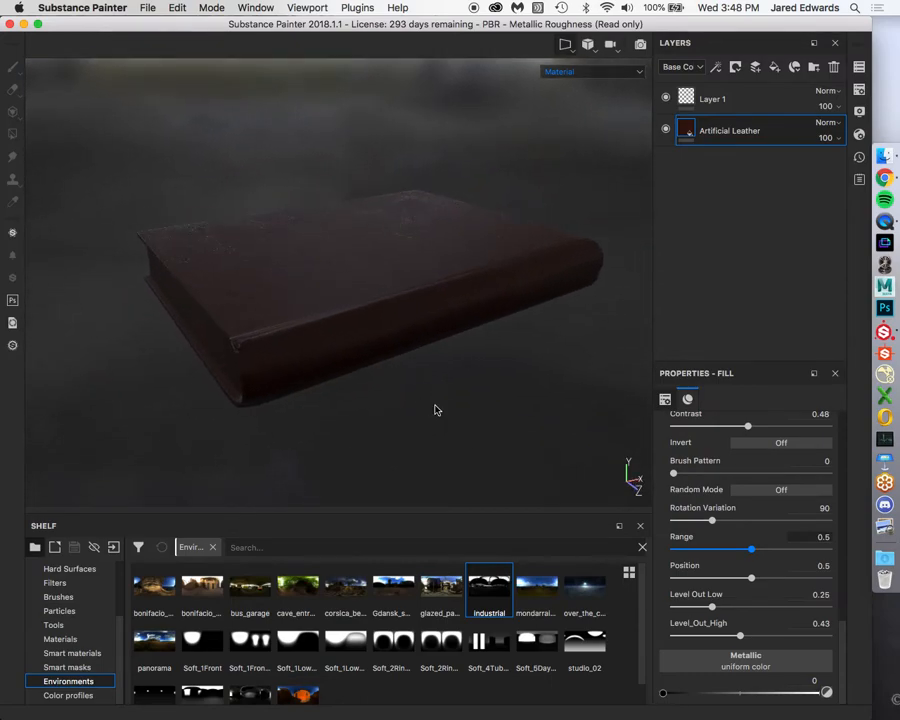
{"action": "left_click_drag", "start_coordinate": [402, 388], "coordinate": [403, 384], "text": "alt"}
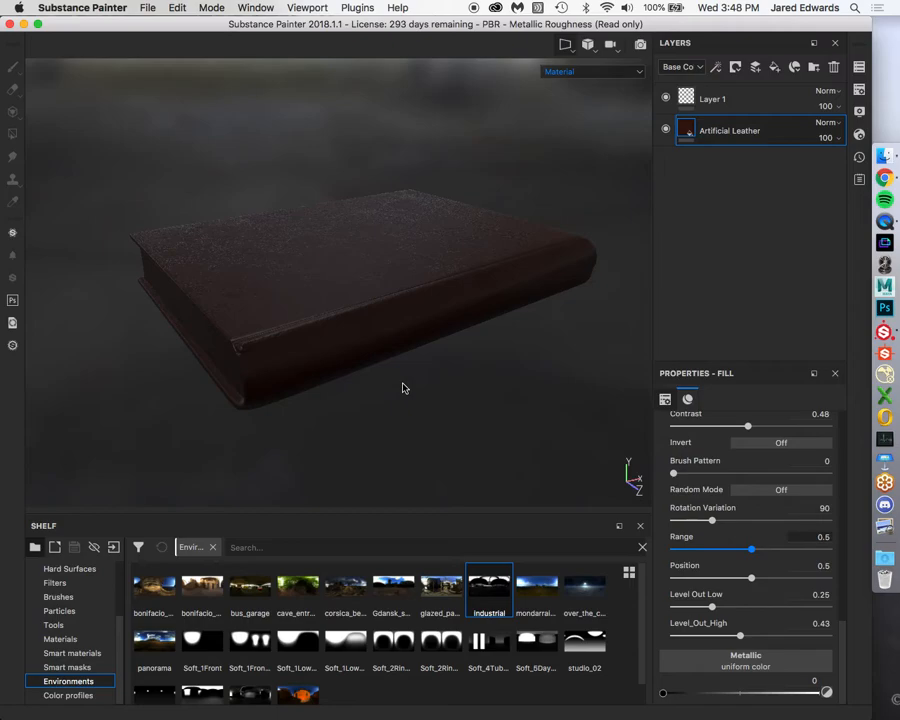
{"action": "left_click_drag", "start_coordinate": [403, 384], "coordinate": [402, 377], "text": "alt"}
{"action": "right_click_drag", "start_coordinate": [372, 376], "coordinate": [397, 391], "text": "alt"}
{"action": "mouse_move", "coordinate": [392, 381]}
{"action": "left_mouse_down", "text": "alt"}
{"action": "mouse_move", "coordinate": [398, 405]}
{"action": "mouse_move", "coordinate": [392, 385]}
{"action": "left_mouse_up", "text": "alt"}
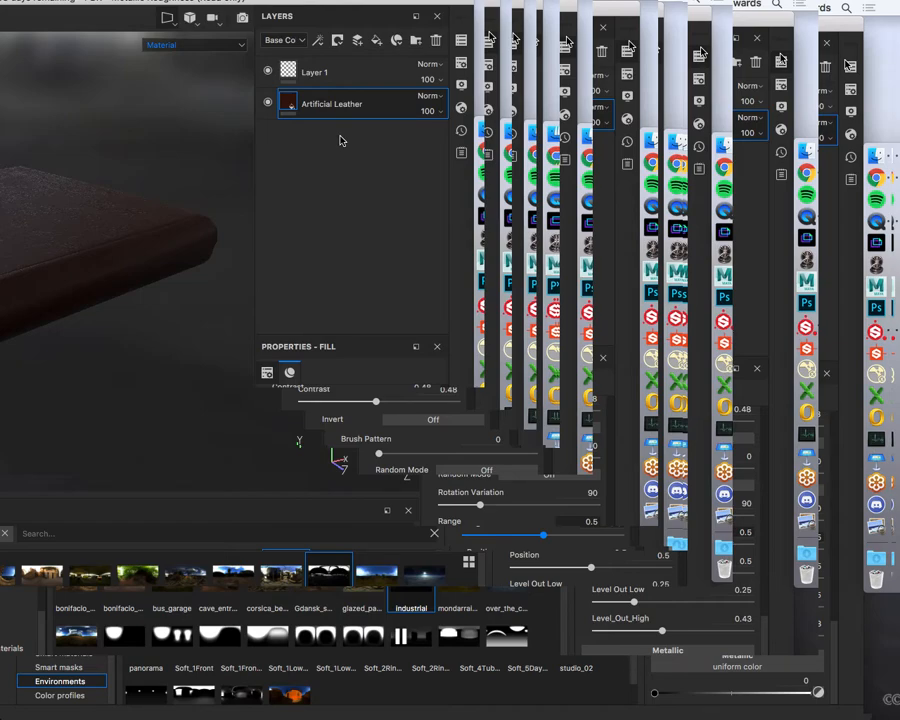
Add a new folder to the layer stack and move the Artificial Leather layer into it.
{"action": "left_click", "coordinate": [416, 44]}
{"action": "double_click", "coordinate": [326, 105]}
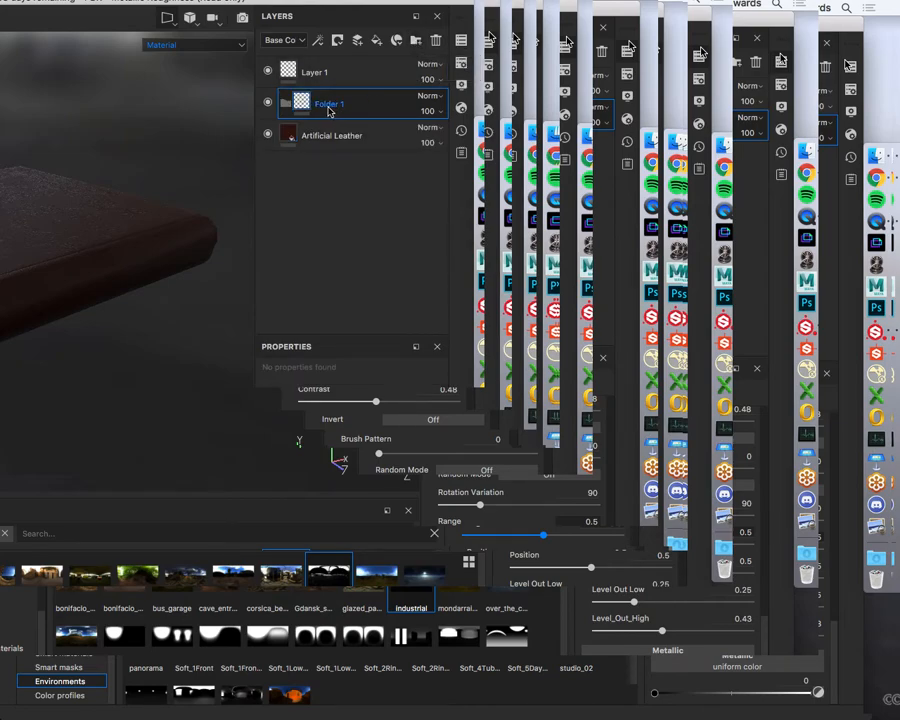
{"action": "key", "text": "Return"}
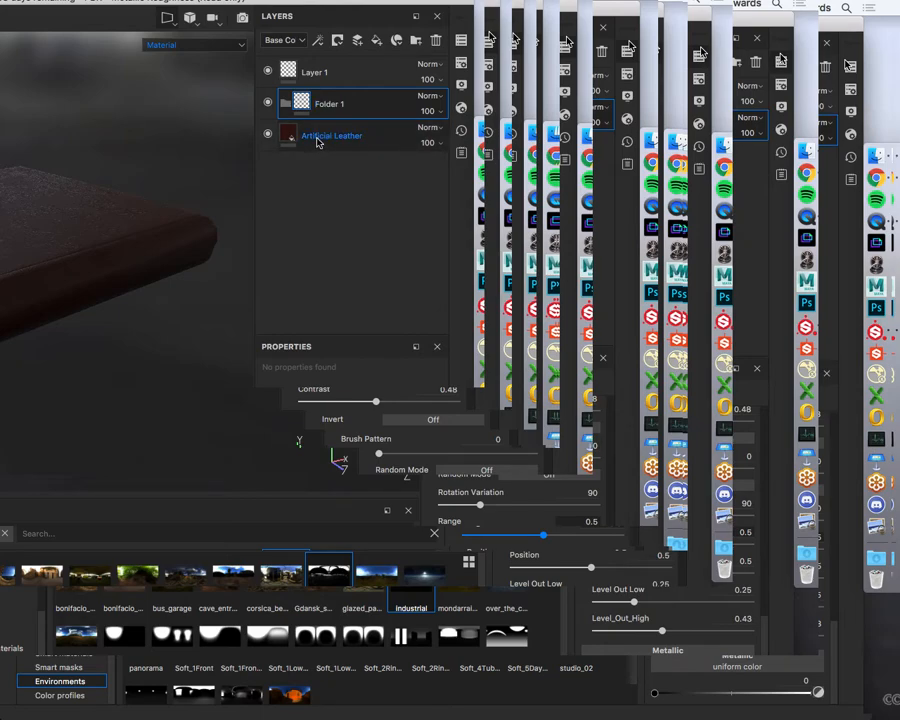
{"action": "left_click_drag", "start_coordinate": [334, 140], "coordinate": [335, 104]}
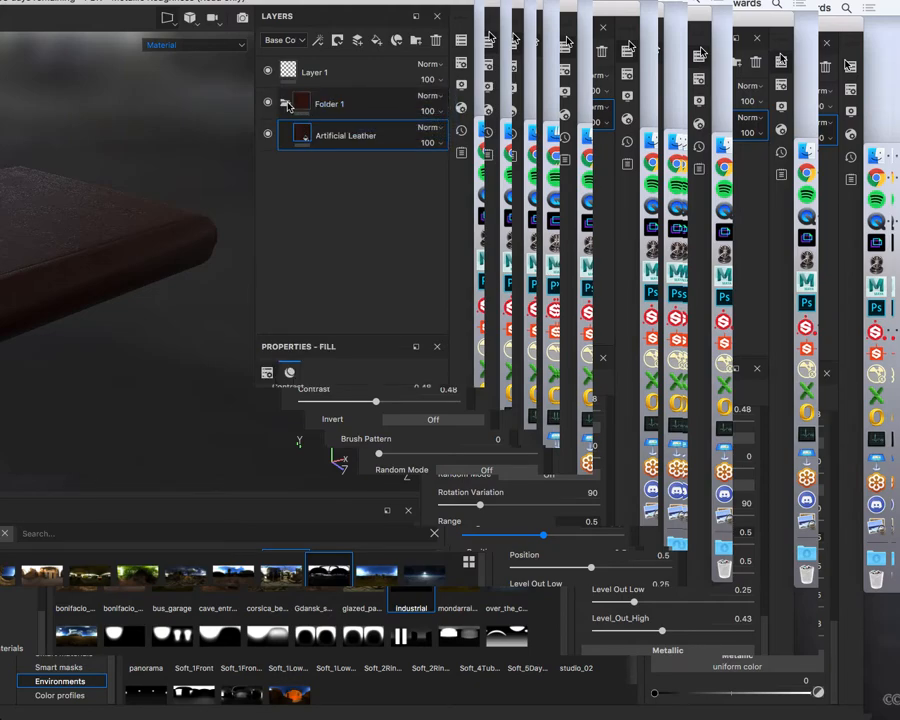
{"action": "left_click", "coordinate": [287, 105]}
{"action": "left_click", "coordinate": [287, 105]}
{"action": "left_click", "coordinate": [287, 105]}
{"action": "left_click", "coordinate": [287, 105]}
{"action": "left_click", "coordinate": [287, 105]}
{"action": "left_click", "coordinate": [287, 105]}
{"action": "left_click", "coordinate": [287, 105]}
{"action": "left_click", "coordinate": [287, 105]}
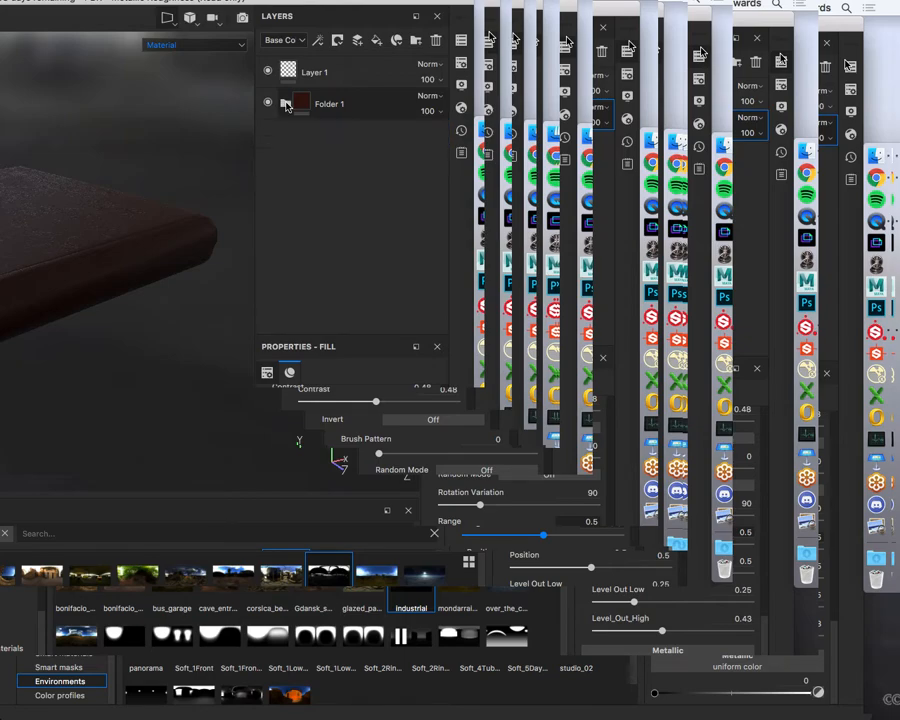
{"action": "left_click", "coordinate": [287, 105]}
{"action": "left_click_drag", "start_coordinate": [325, 130], "coordinate": [306, 104]}
{"action": "left_click", "coordinate": [286, 104]}
{"action": "left_click", "coordinate": [286, 104]}
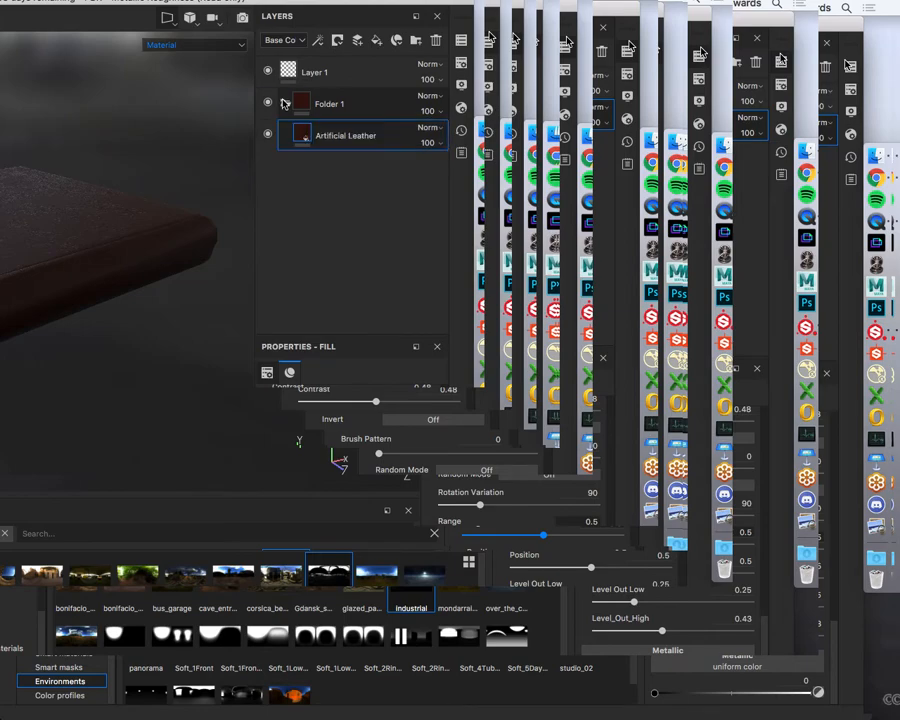
Rename the folder holding Artificial Leather as leatherGroup and collapse it.
{"action": "double_click", "coordinate": [330, 104]}
{"action": "double_click", "coordinate": [333, 105]}
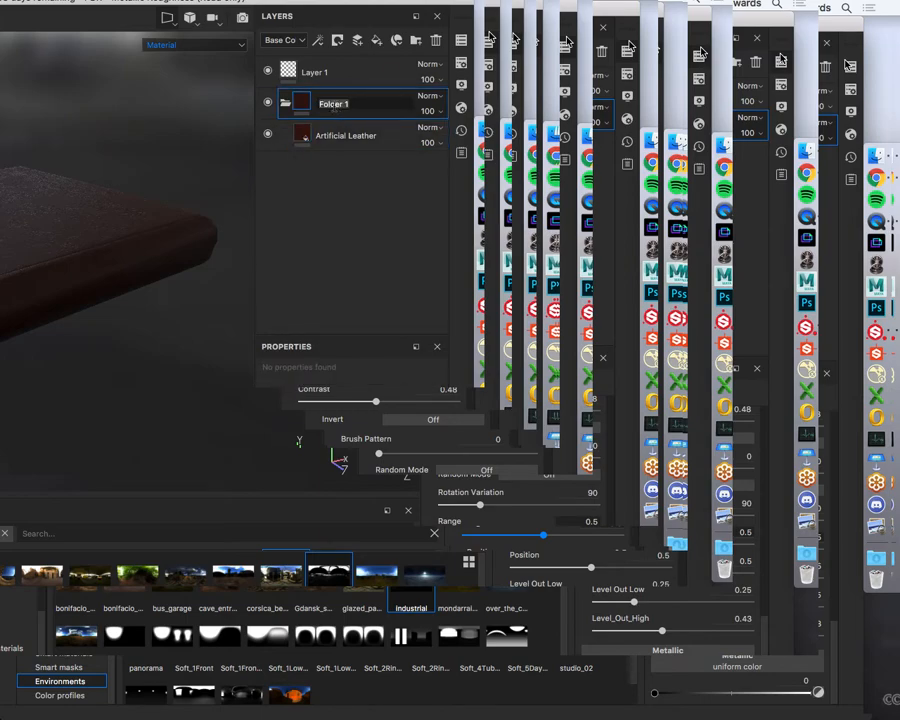
{"action": "type", "text": "leatherGroup"}
{"action": "key", "text": "Return"}
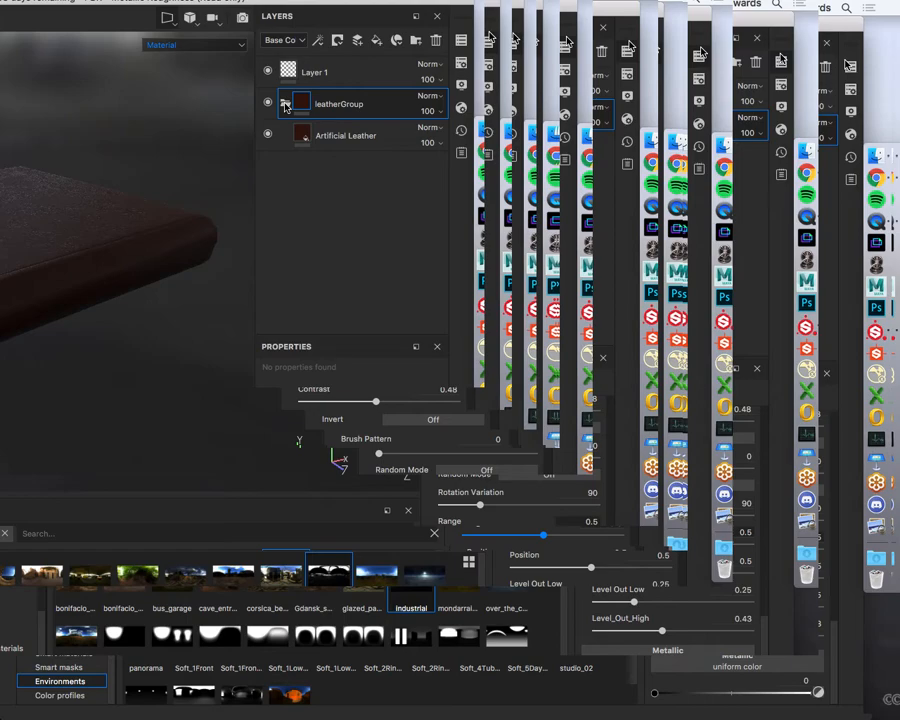
{"action": "left_click", "coordinate": [285, 104]}
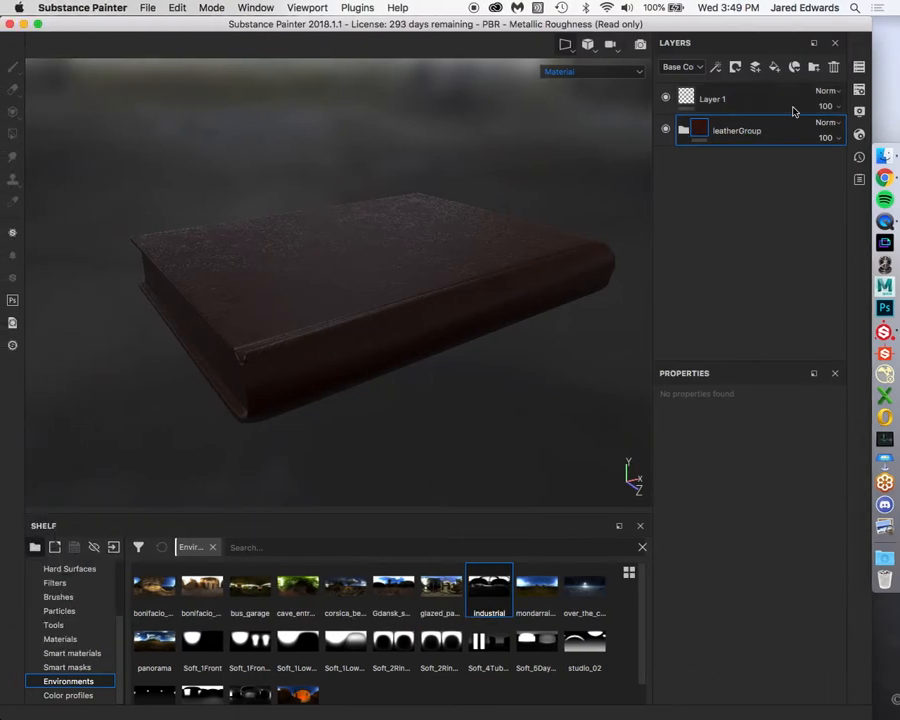
View the texture set list and check the layers inside the leatherGroup folder.
{"action": "left_click", "coordinate": [858, 67]}
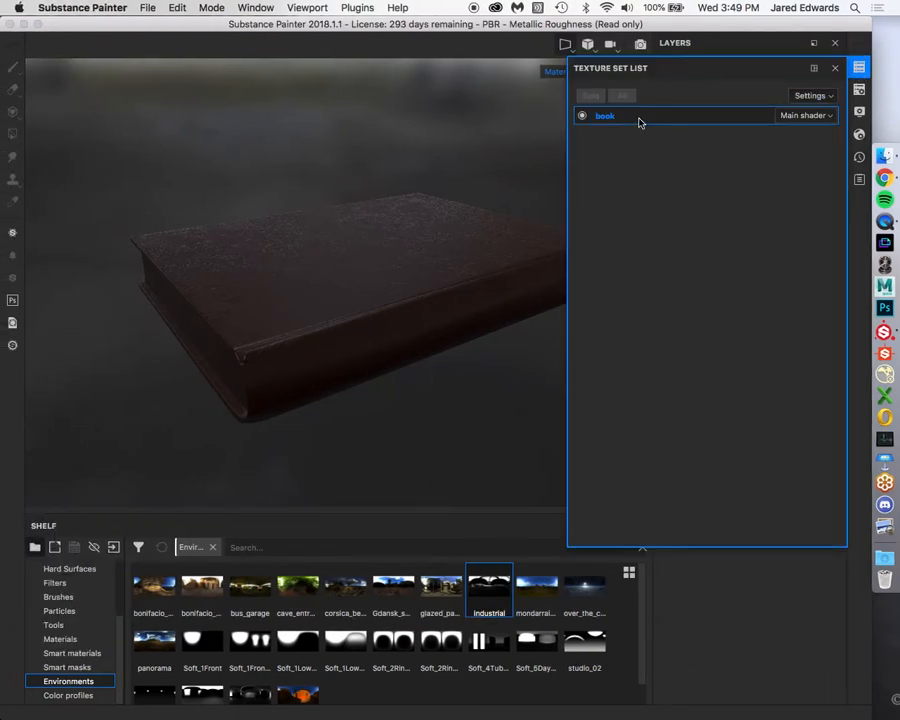
{"action": "left_click", "coordinate": [860, 67]}
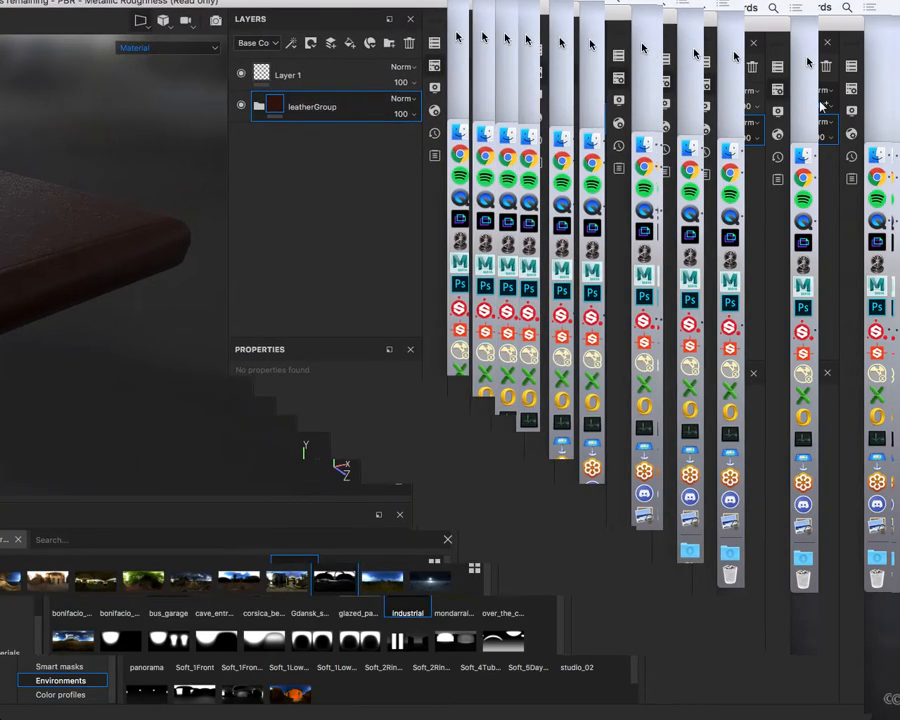
{"action": "left_click", "coordinate": [259, 106]}
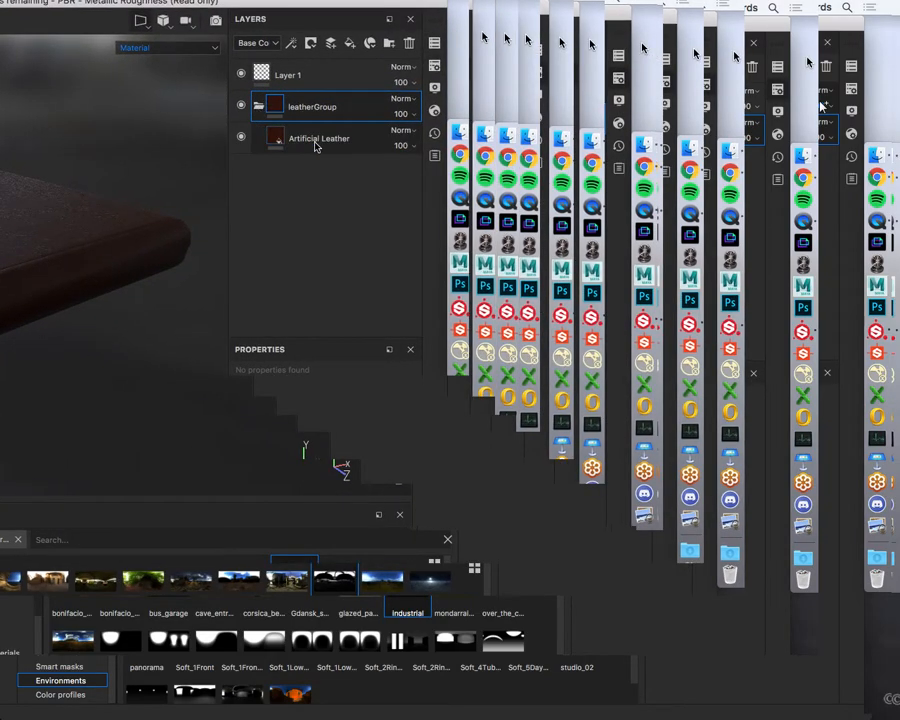
{"action": "left_click", "coordinate": [259, 106]}
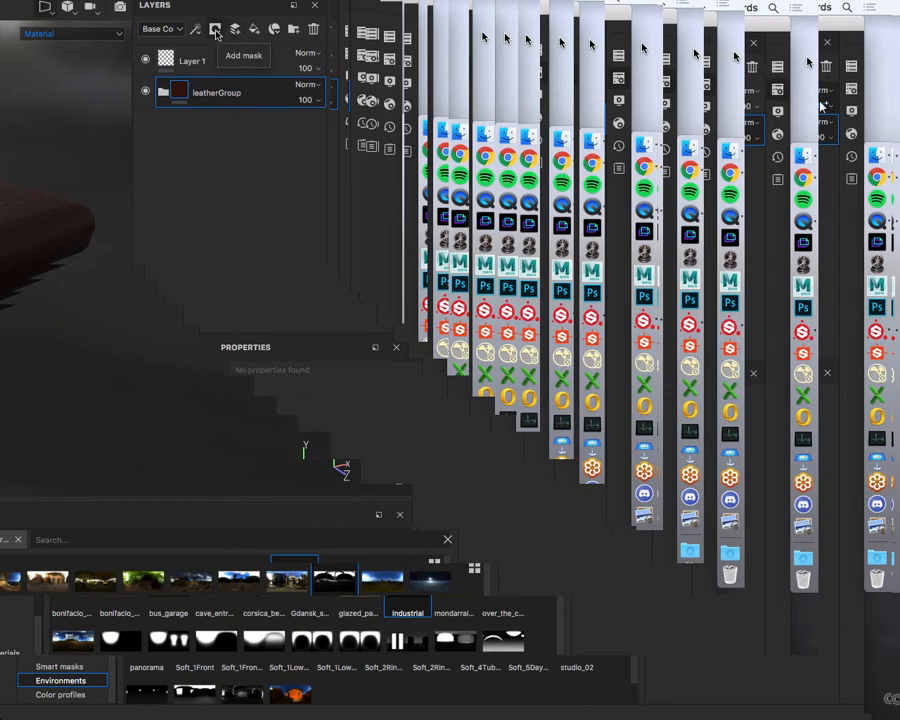
Add a black mask to the leatherGroup folder.
{"action": "left_click", "coordinate": [216, 34]}
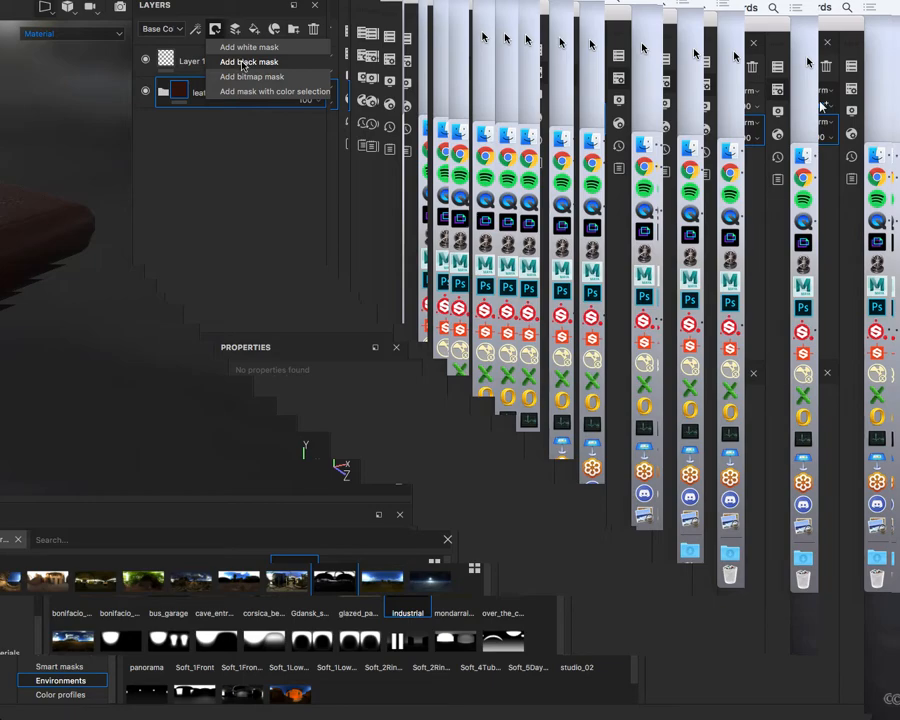
{"action": "left_click", "coordinate": [243, 62]}
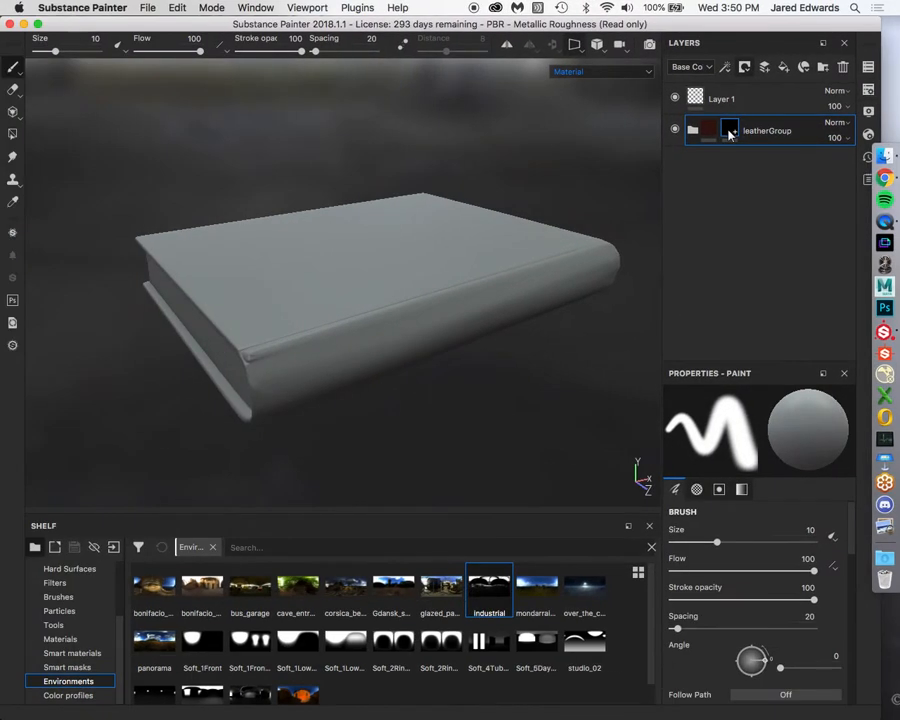
{"action": "mouse_move", "coordinate": [505, 237]}
{"action": "left_mouse_down", "text": "alt"}
{"action": "mouse_move", "coordinate": [532, 225]}
{"action": "mouse_move", "coordinate": [498, 235]}
{"action": "mouse_move", "coordinate": [490, 252]}
{"action": "left_mouse_up", "text": "alt"}
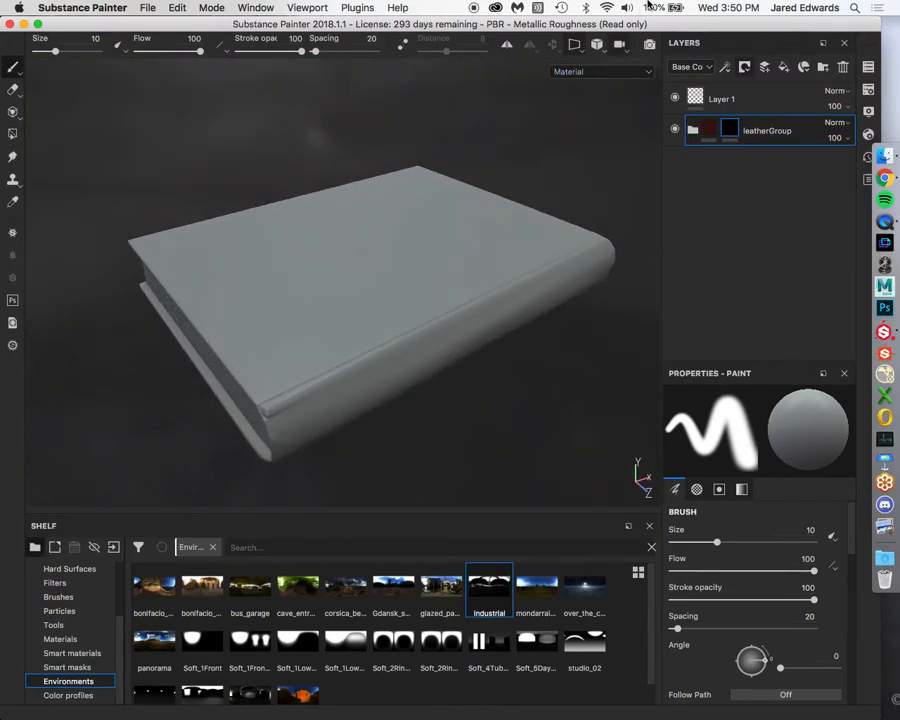
{"action": "double_click", "coordinate": [600, 24]}
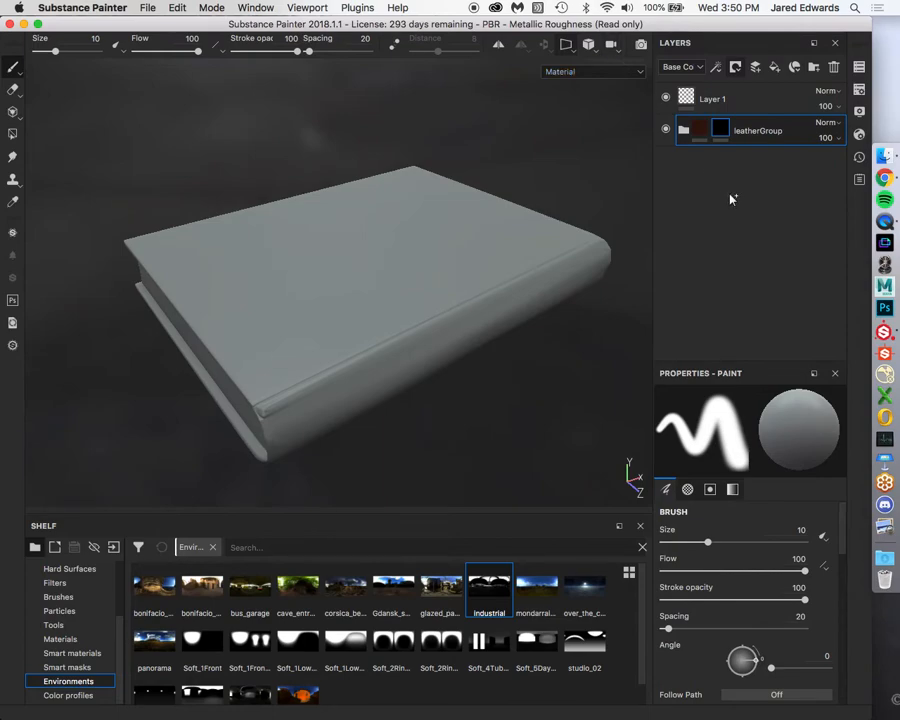
Add a paint effect to the black mask of the leatherGroup folder.
{"action": "left_click_drag", "start_coordinate": [268, 272], "coordinate": [292, 267], "text": "alt"}
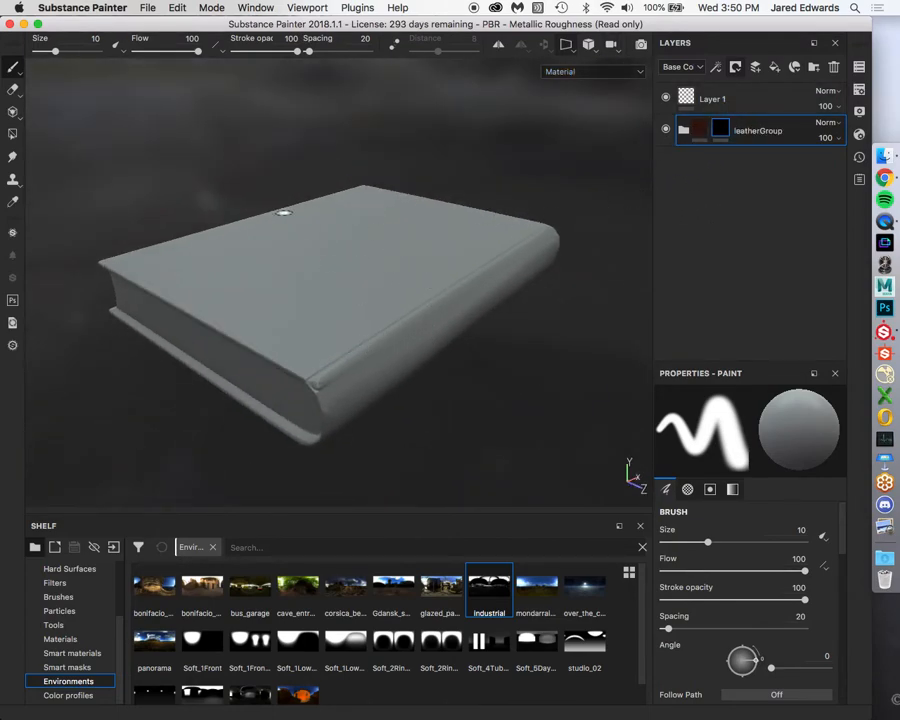
{"action": "left_click_drag", "start_coordinate": [311, 303], "coordinate": [314, 330], "text": "alt"}
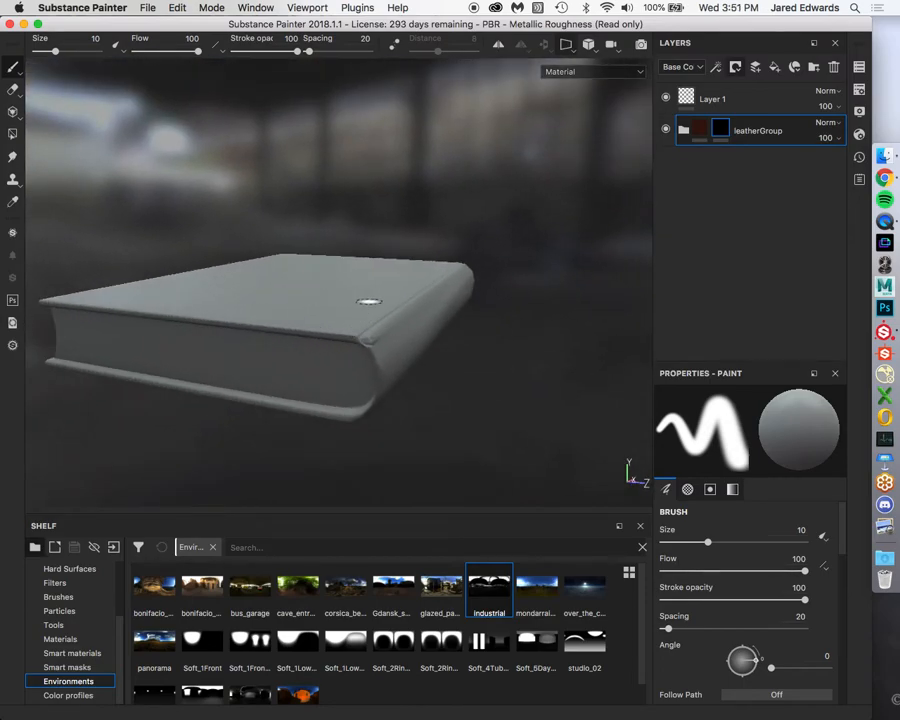
{"action": "left_click_drag", "start_coordinate": [362, 300], "coordinate": [534, 200], "text": "alt"}
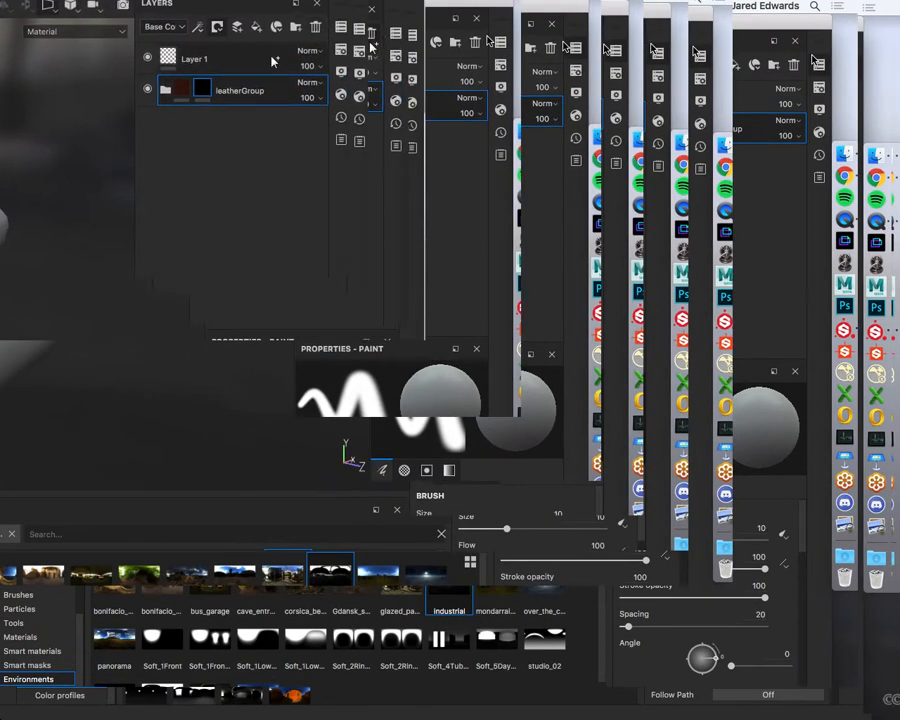
{"action": "left_click", "coordinate": [201, 30]}
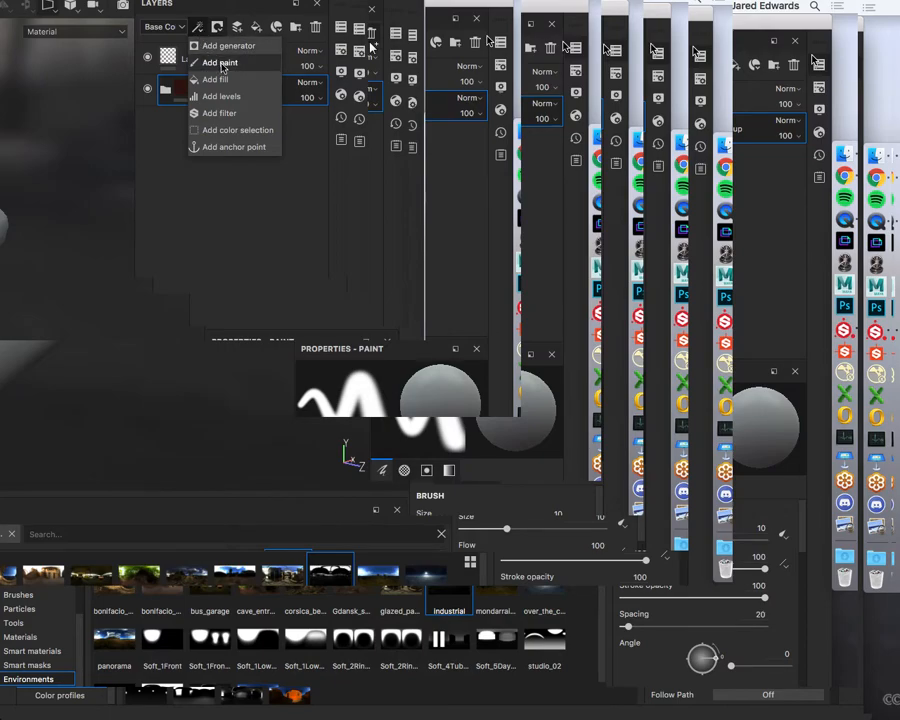
{"action": "left_click", "coordinate": [218, 63]}
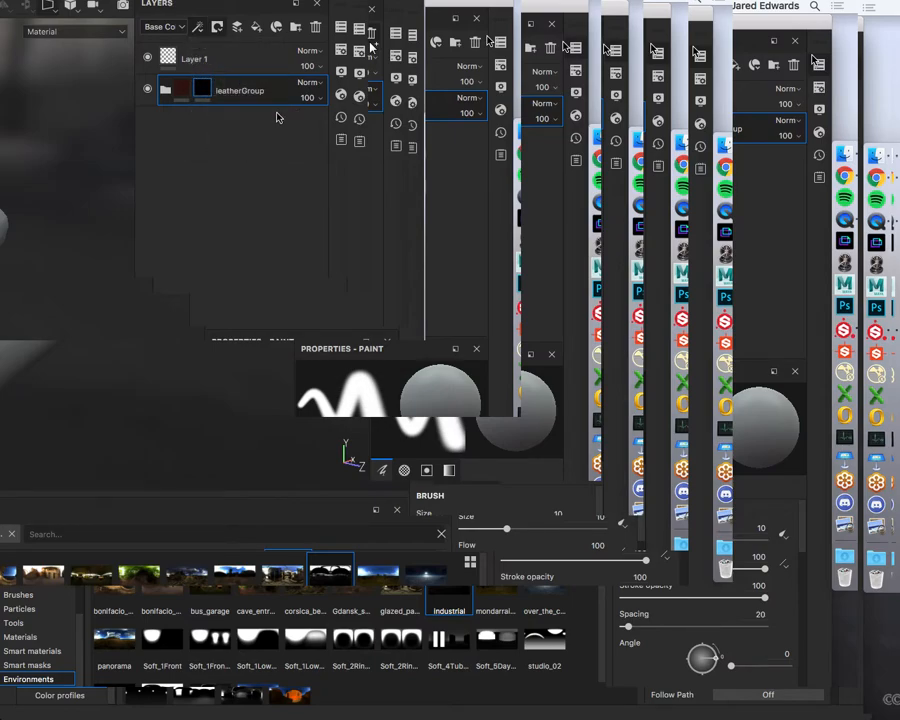
{"action": "left_click", "coordinate": [180, 90]}
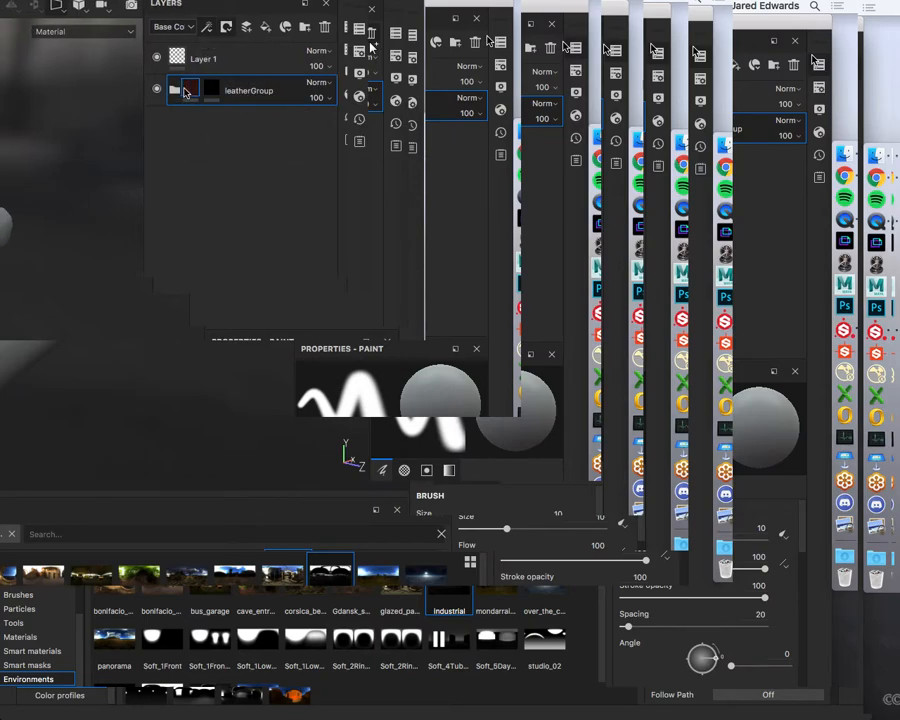
{"action": "left_click", "coordinate": [211, 90]}
{"action": "left_click", "coordinate": [209, 29]}
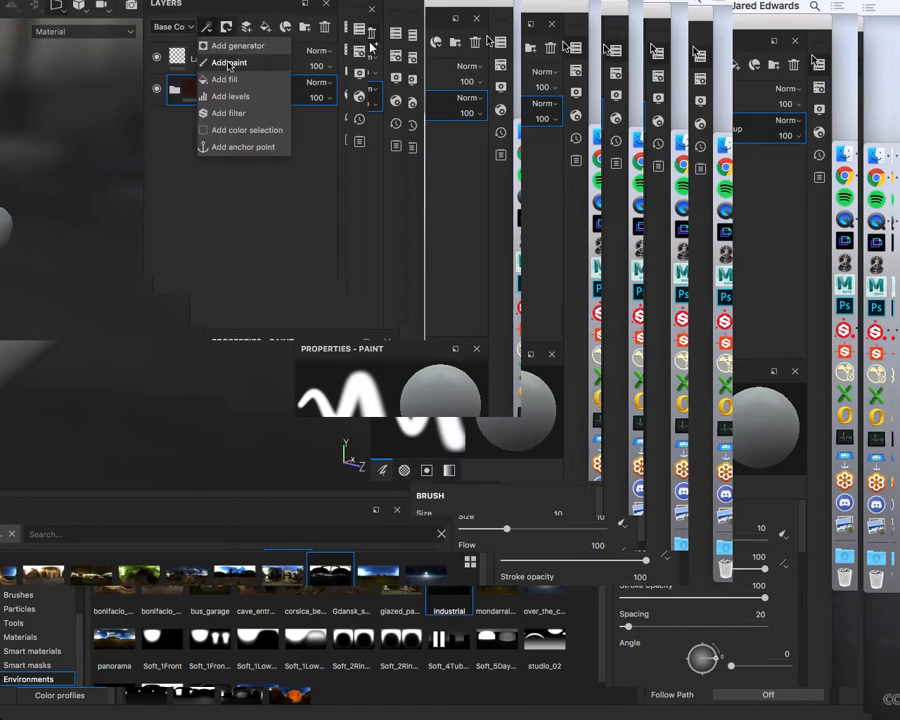
{"action": "left_click", "coordinate": [229, 63]}
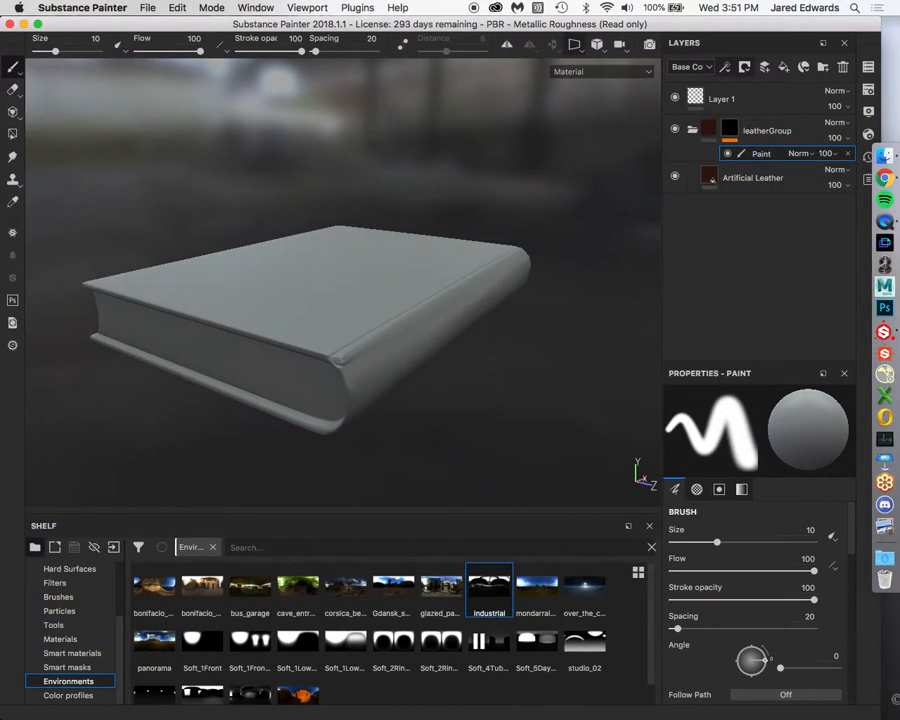
{"action": "left_click_drag", "start_coordinate": [471, 216], "coordinate": [490, 274], "text": "alt"}
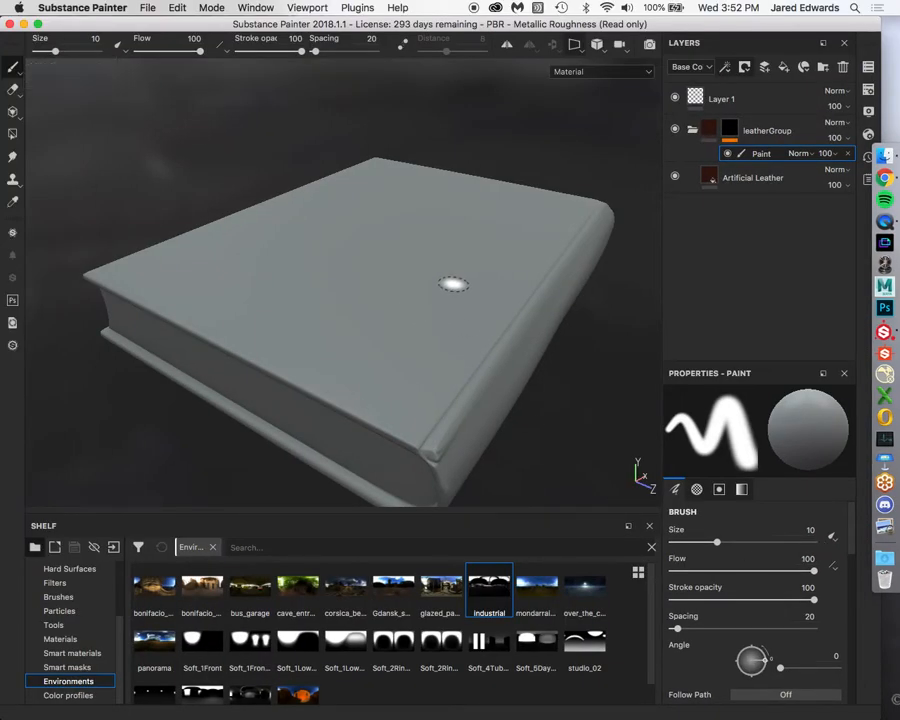
{"action": "left_click_drag", "start_coordinate": [453, 284], "coordinate": [398, 253], "text": "alt"}
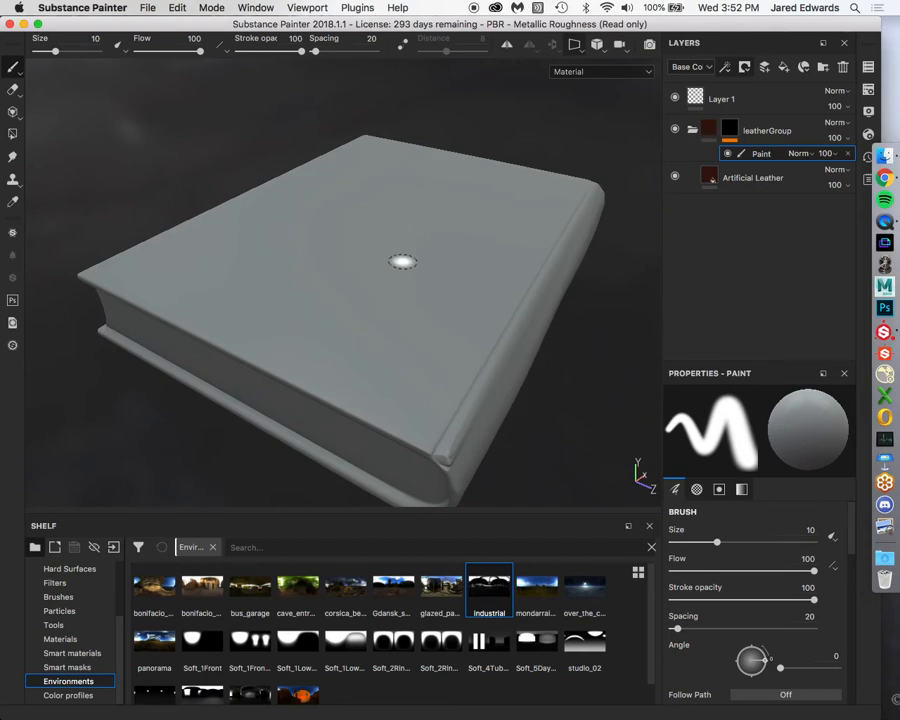
Enlarge the paint brush to size 52.25 and rotate it to an angle of 33.
{"action": "left_click_drag", "start_coordinate": [400, 247], "coordinate": [412, 255], "text": "alt"}
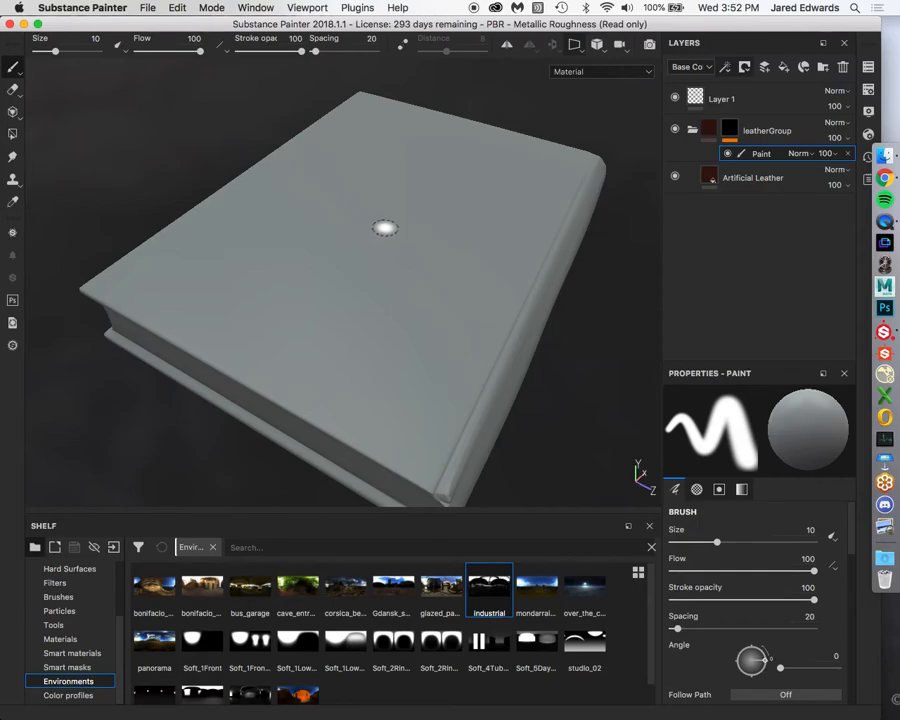
{"action": "key", "text": "super"}
{"action": "mouse_move", "coordinate": [386, 238]}
{"action": "right_mouse_down", "text": "ctrl"}
{"action": "mouse_move", "coordinate": [464, 238]}
{"action": "mouse_move", "coordinate": [397, 238]}
{"action": "right_mouse_up", "text": "ctrl"}
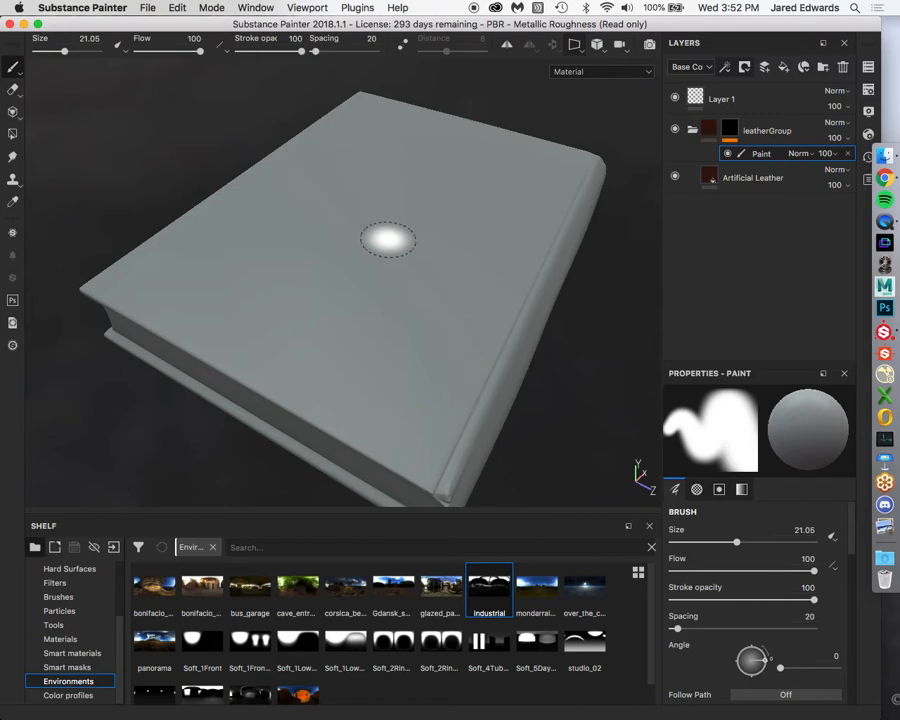
{"action": "mouse_move", "coordinate": [400, 263]}
{"action": "left_mouse_down", "text": "ctrl"}
{"action": "mouse_move", "coordinate": [400, 217]}
{"action": "mouse_move", "coordinate": [400, 260]}
{"action": "mouse_move", "coordinate": [367, 241]}
{"action": "mouse_move", "coordinate": [367, 231]}
{"action": "left_mouse_up", "text": "ctrl"}
{"action": "right_click_drag", "start_coordinate": [367, 231], "coordinate": [399, 231], "text": "ctrl"}
{"action": "key", "text": "super"}
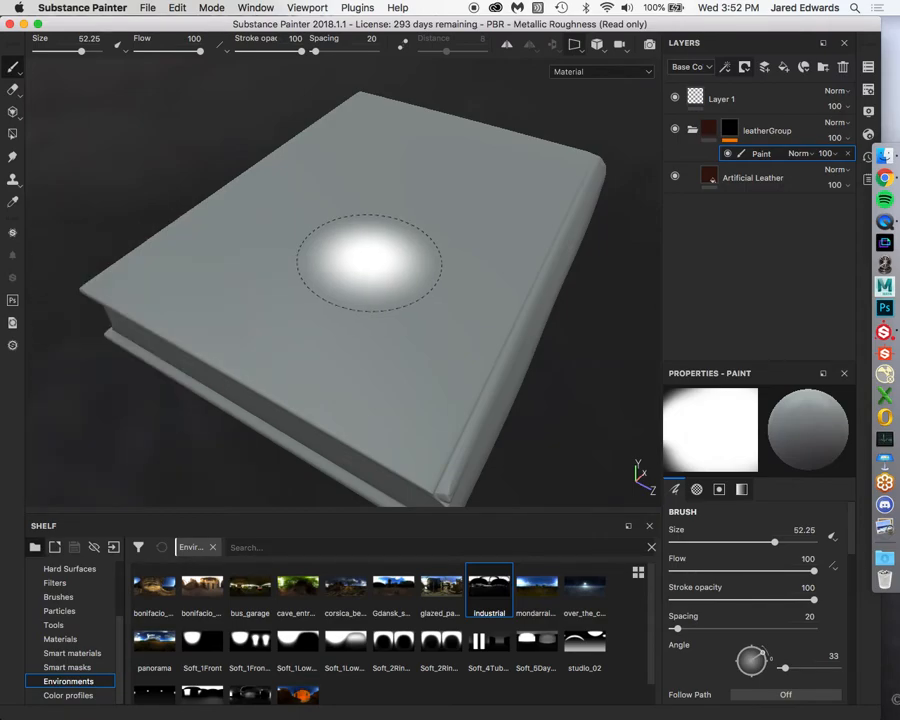
Set the paint brush to size 44.73, flow 100 and angle 98.
{"action": "right_click_drag", "start_coordinate": [369, 262], "coordinate": [369, 263], "text": "ctrl"}
{"action": "left_click_drag", "start_coordinate": [369, 266], "coordinate": [369, 266], "text": "ctrl"}
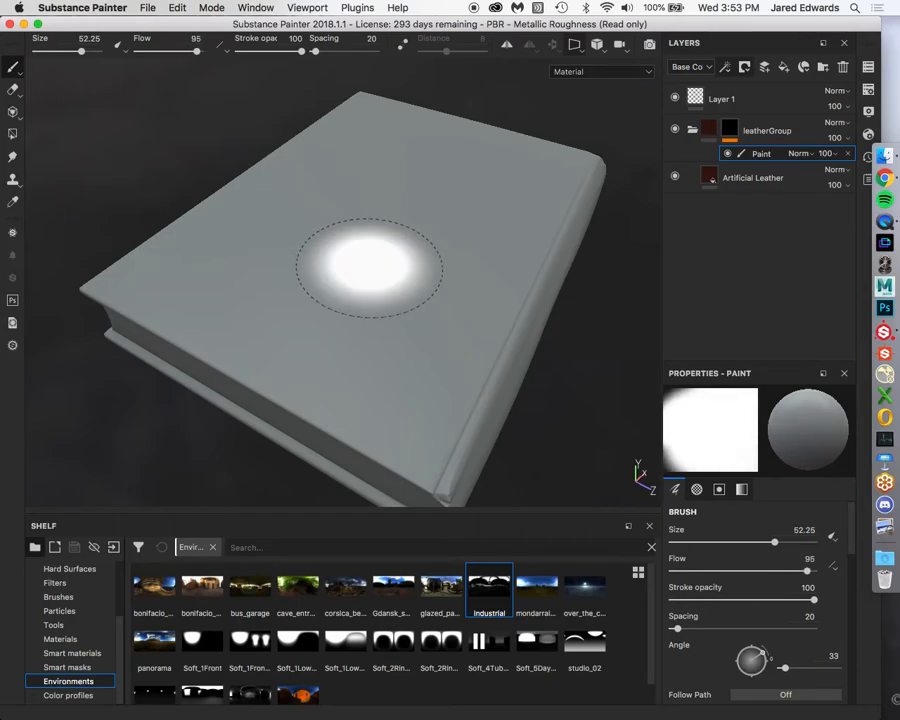
{"action": "key", "text": "ctrl"}
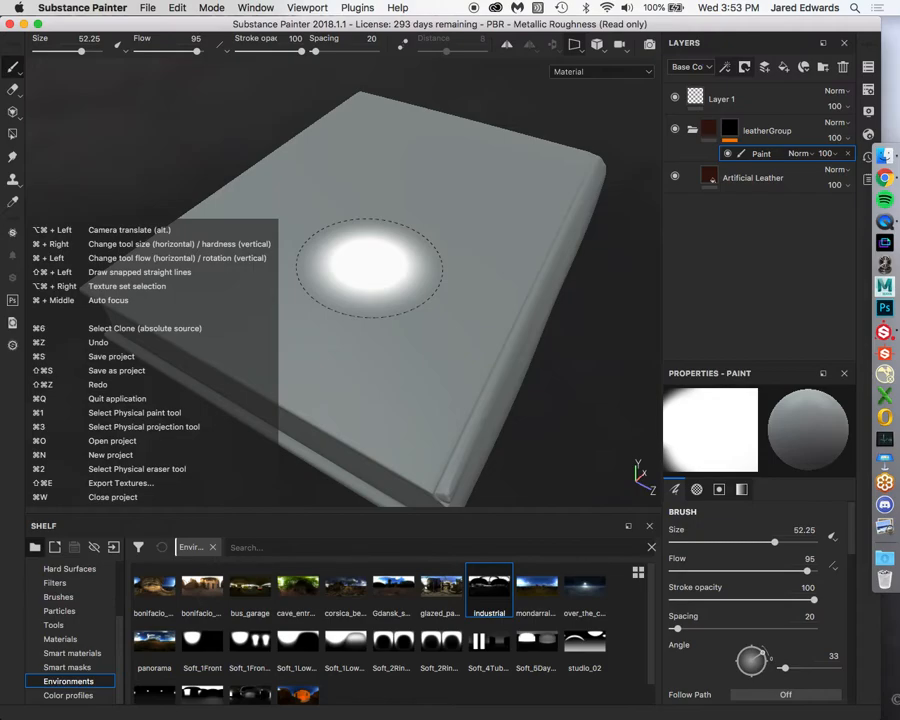
{"action": "right_click_drag", "start_coordinate": [369, 266], "coordinate": [369, 266], "text": "ctrl"}
{"action": "left_click_drag", "start_coordinate": [426, 265], "coordinate": [426, 265], "text": "ctrl"}
{"action": "left_click_drag", "start_coordinate": [345, 267], "coordinate": [345, 267], "text": "ctrl"}
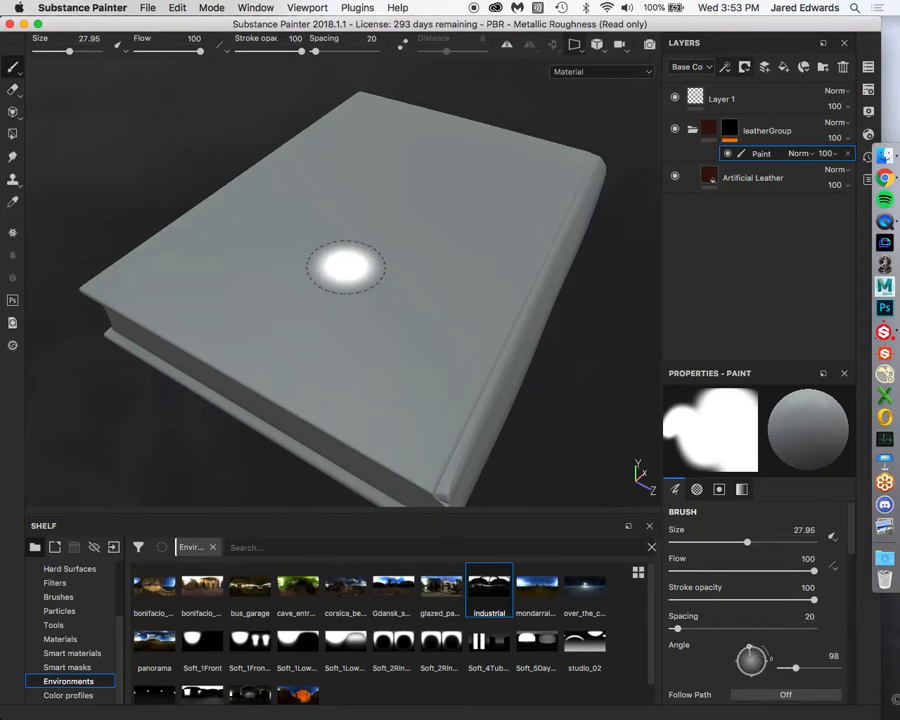
{"action": "right_click_drag", "start_coordinate": [345, 267], "coordinate": [345, 267], "text": "ctrl"}
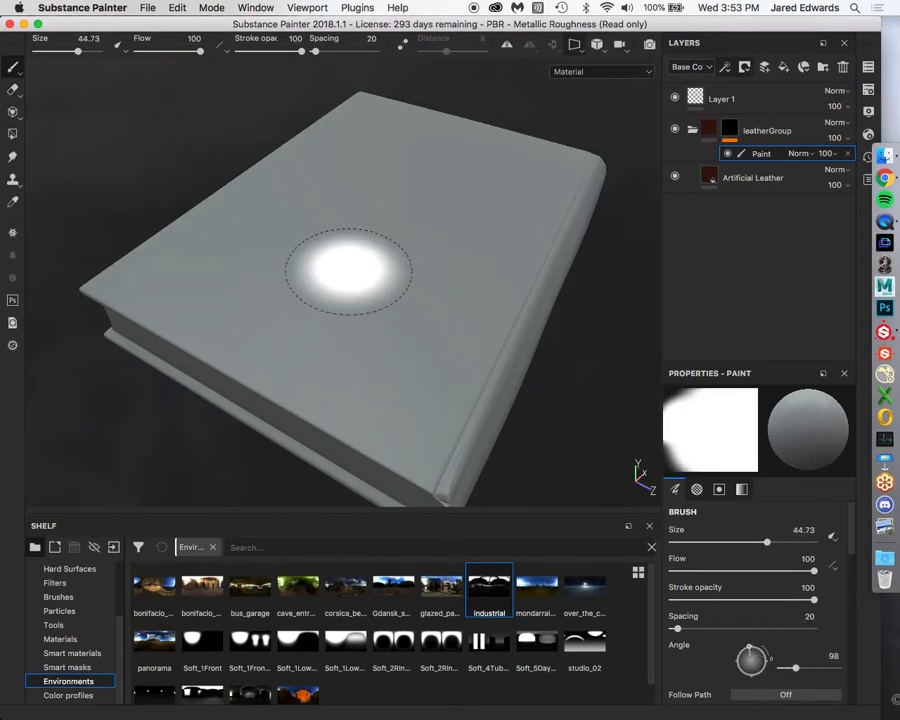
Try painting a leather patch on the front cover through the leatherGroup mask and undo the stroke.
{"action": "mouse_move", "coordinate": [394, 203]}
{"action": "left_mouse_down"}
{"action": "mouse_move", "coordinate": [356, 300]}
{"action": "mouse_move", "coordinate": [426, 284]}
{"action": "mouse_move", "coordinate": [410, 322]}
{"action": "mouse_move", "coordinate": [363, 336]}
{"action": "mouse_move", "coordinate": [357, 304]}
{"action": "left_mouse_up"}
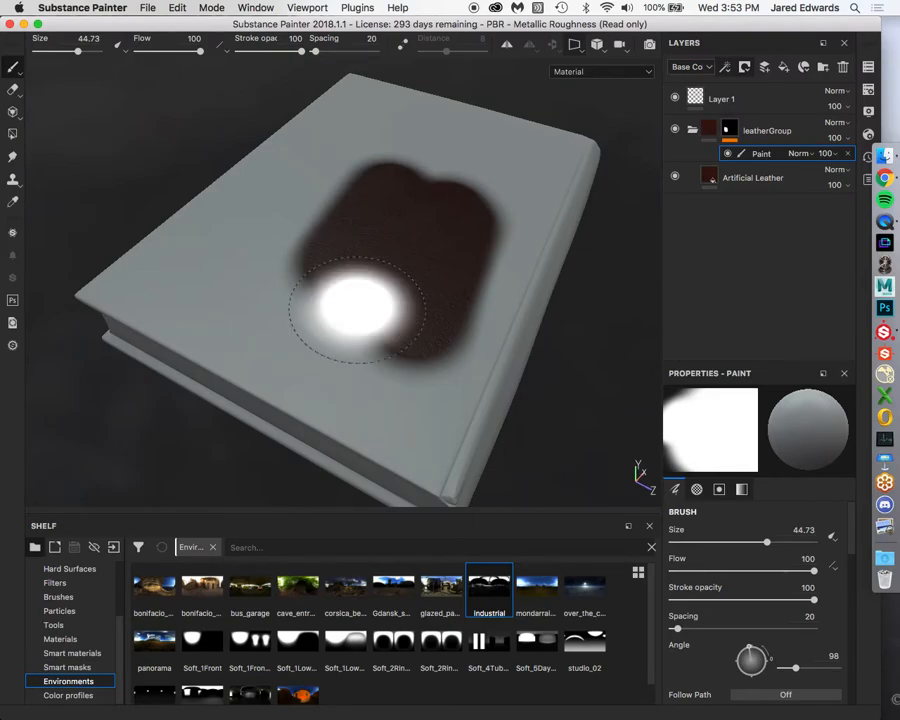
{"action": "key", "text": "super"}
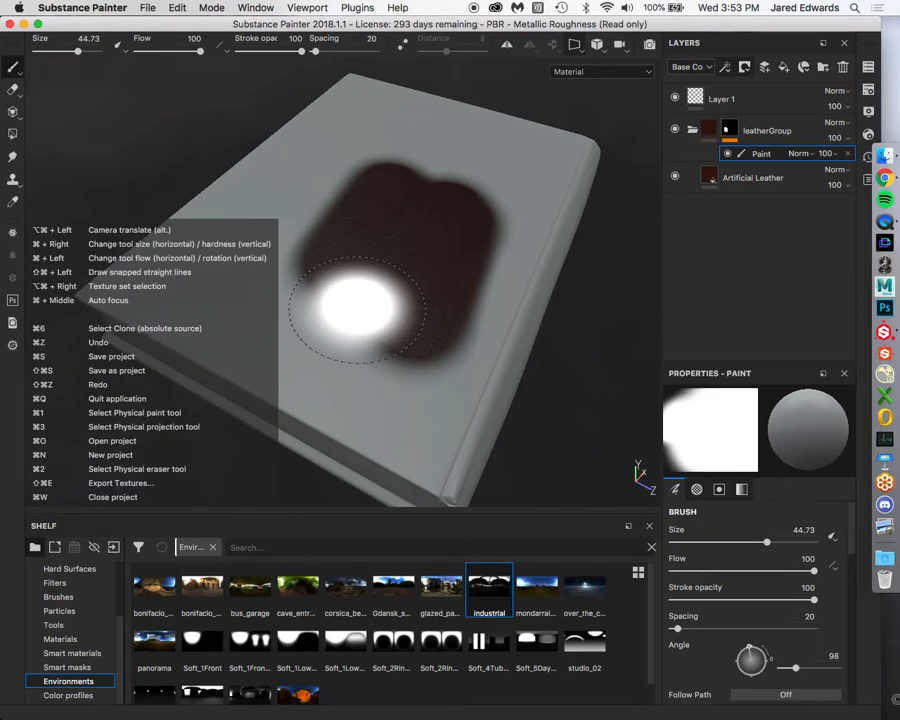
{"action": "key", "text": "super+z"}
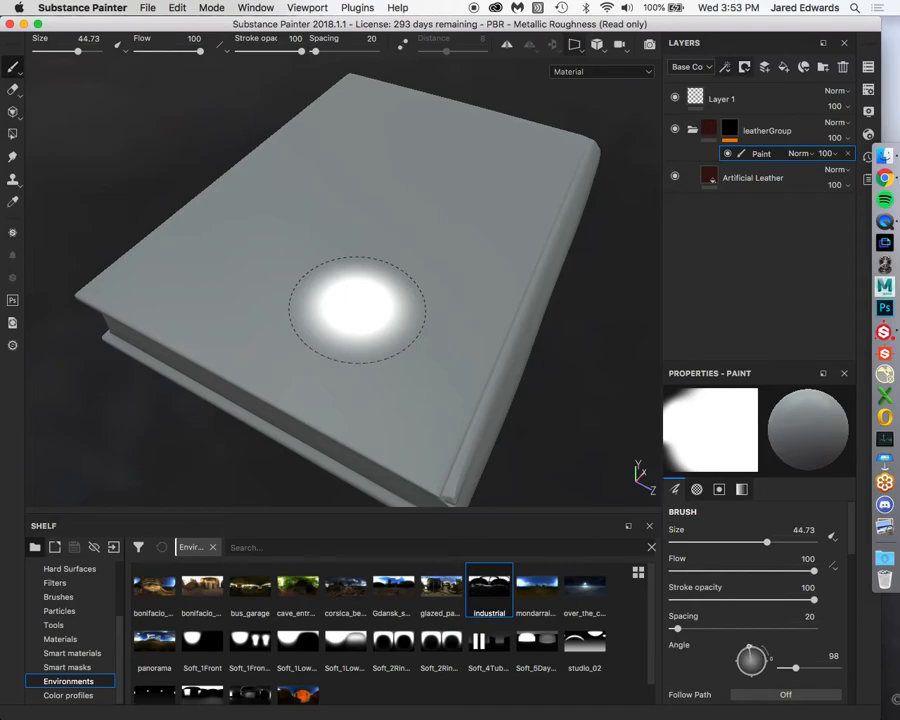
Check the book's UV layout in the 2D view and display the 3D and 2D views side by side.
{"action": "key", "text": "F3"}
{"action": "scroll", "coordinate": [449, 314], "scroll_direction": "down", "scroll_amount": 3}
{"action": "middle_click_drag", "start_coordinate": [307, 304], "coordinate": [259, 233]}
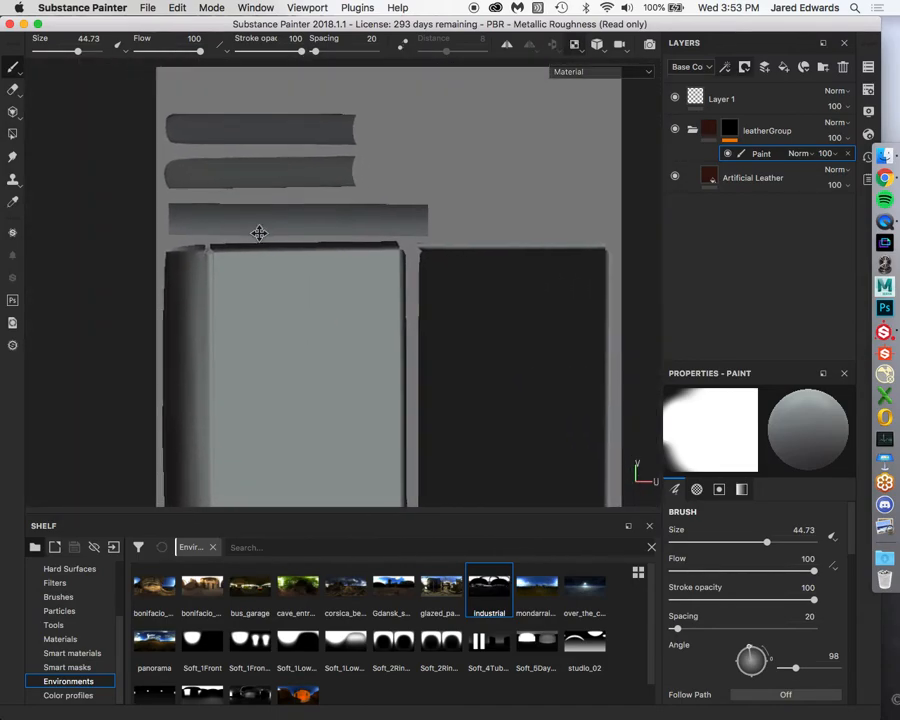
{"action": "right_click_drag", "start_coordinate": [330, 265], "coordinate": [271, 267], "text": "alt"}
{"action": "middle_click_drag", "start_coordinate": [271, 267], "coordinate": [251, 243], "text": "alt"}
{"action": "right_click_drag", "start_coordinate": [254, 256], "coordinate": [311, 309], "text": "alt"}
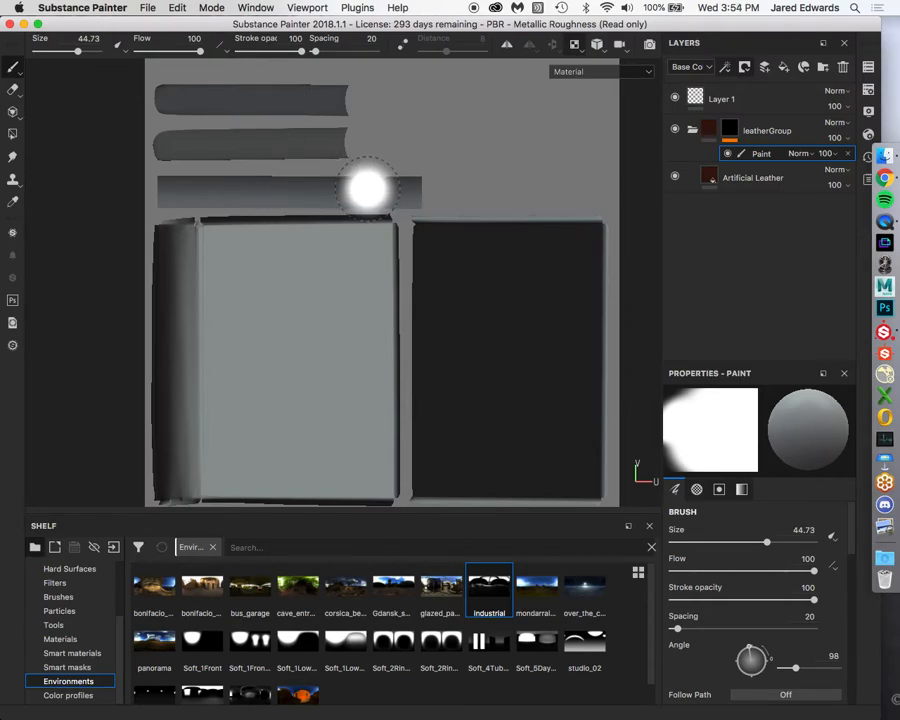
{"action": "key", "text": "F2"}
{"action": "key", "text": "F1"}
{"action": "mouse_move", "coordinate": [215, 245]}
{"action": "left_mouse_down", "text": "alt"}
{"action": "mouse_move", "coordinate": [172, 226]}
{"action": "mouse_move", "coordinate": [205, 233]}
{"action": "left_mouse_up", "text": "alt"}
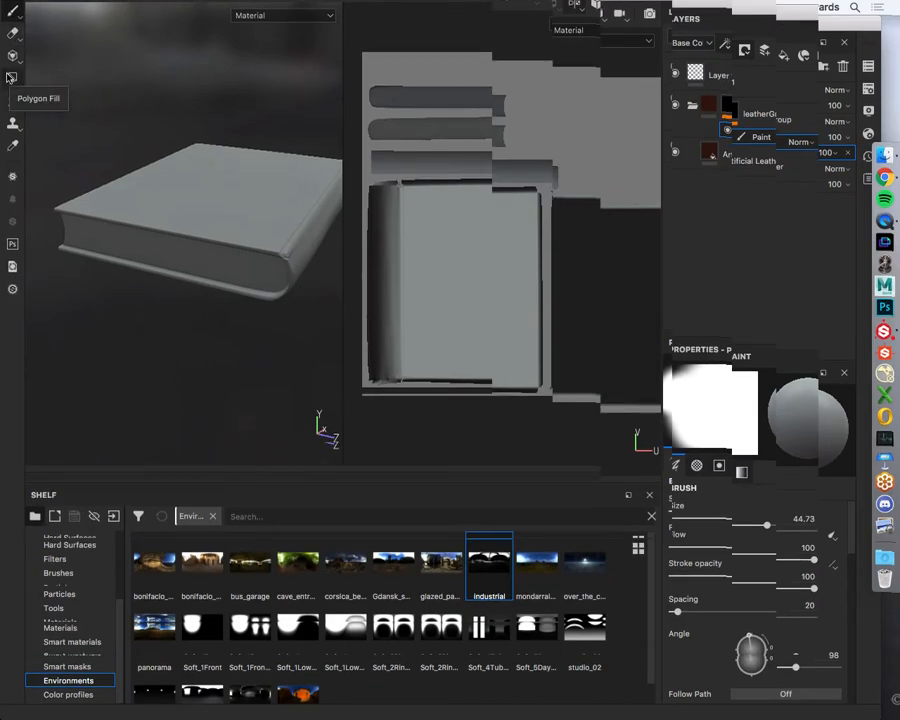
Switch to the Polygon Fill tool for the leatherGroup mask and bring the book's corner closer in the 3D view.
{"action": "left_click", "coordinate": [10, 77]}
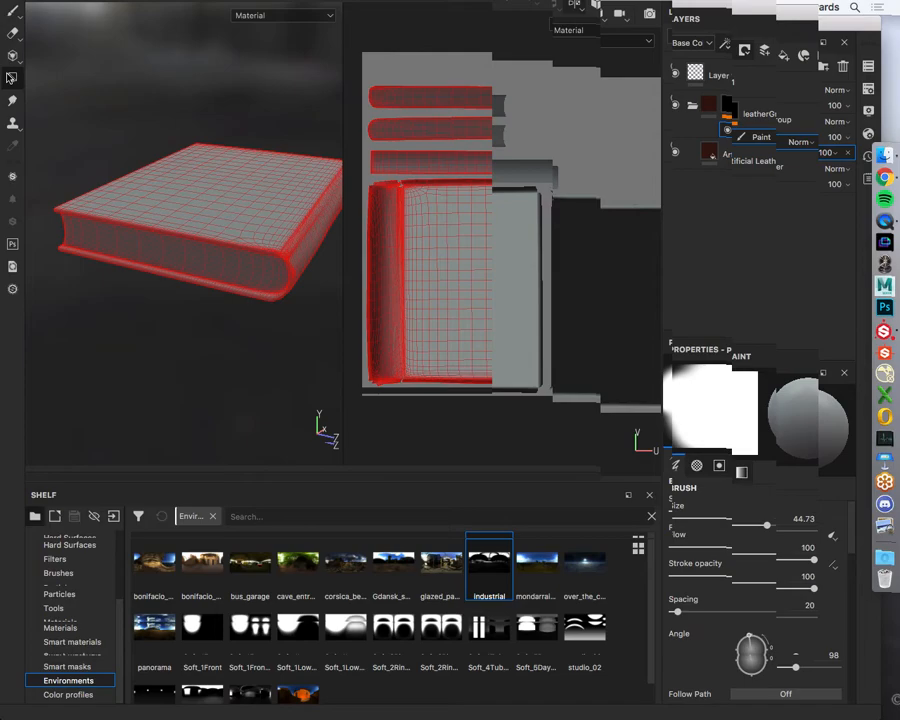
{"action": "key", "text": "super"}
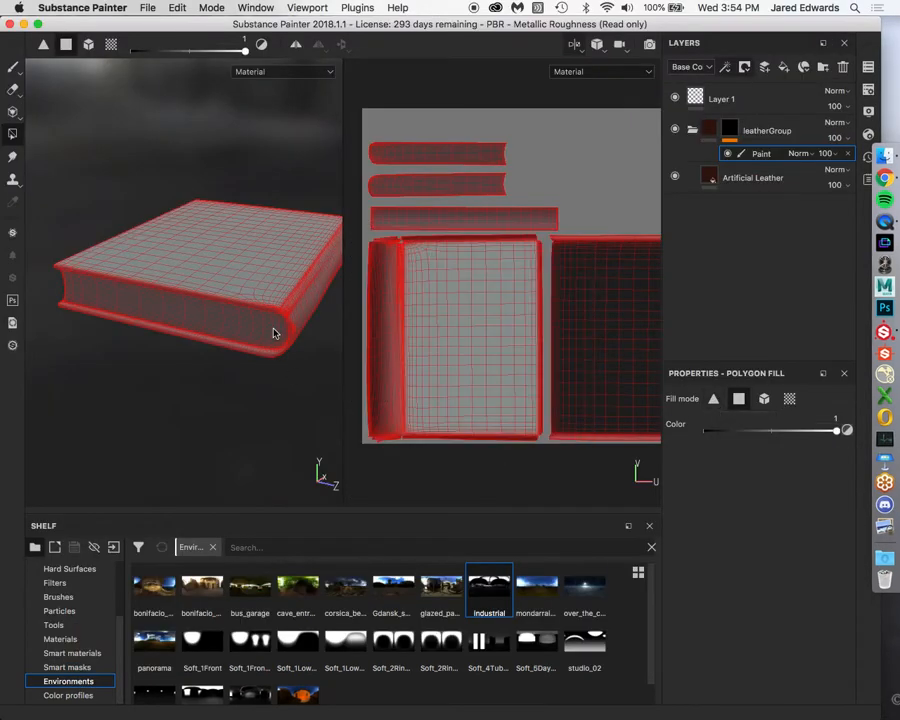
{"action": "left_click_drag", "start_coordinate": [273, 330], "coordinate": [253, 283], "text": "alt"}
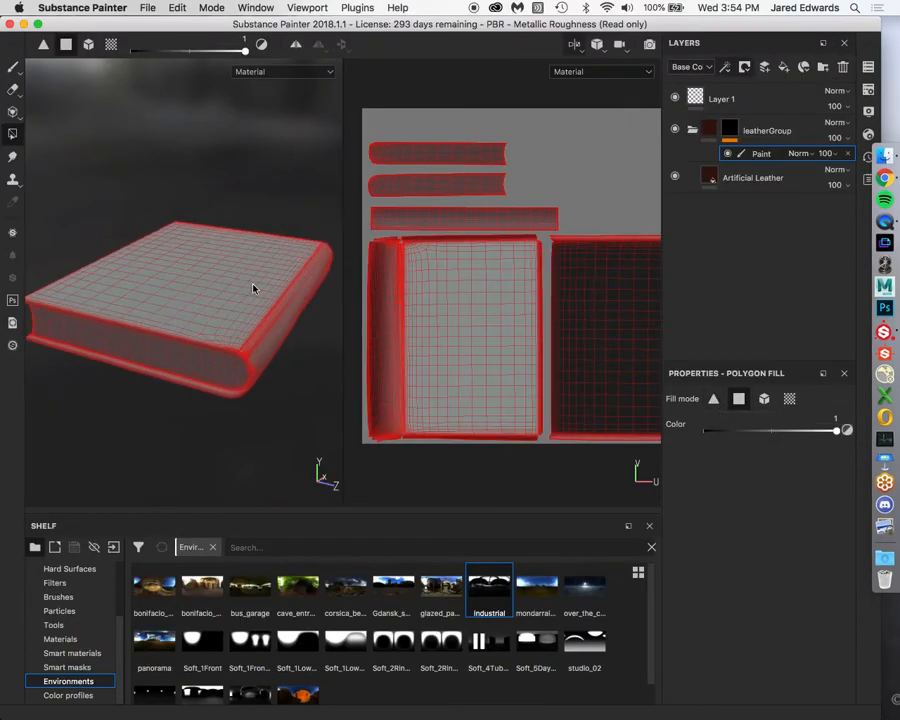
{"action": "scroll", "coordinate": [253, 283], "scroll_direction": "up", "scroll_amount": 2}
Try filling faces around the book's corner with triangle fill and with polygon fill, undoing each fill.
{"action": "left_click", "coordinate": [713, 400]}
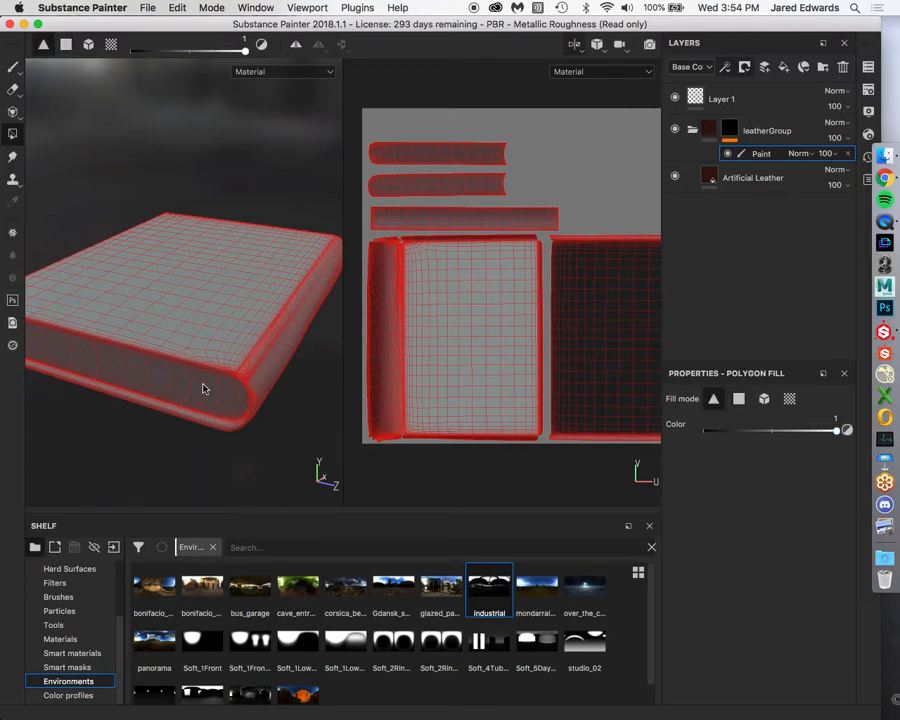
{"action": "left_click_drag", "start_coordinate": [151, 315], "coordinate": [251, 381]}
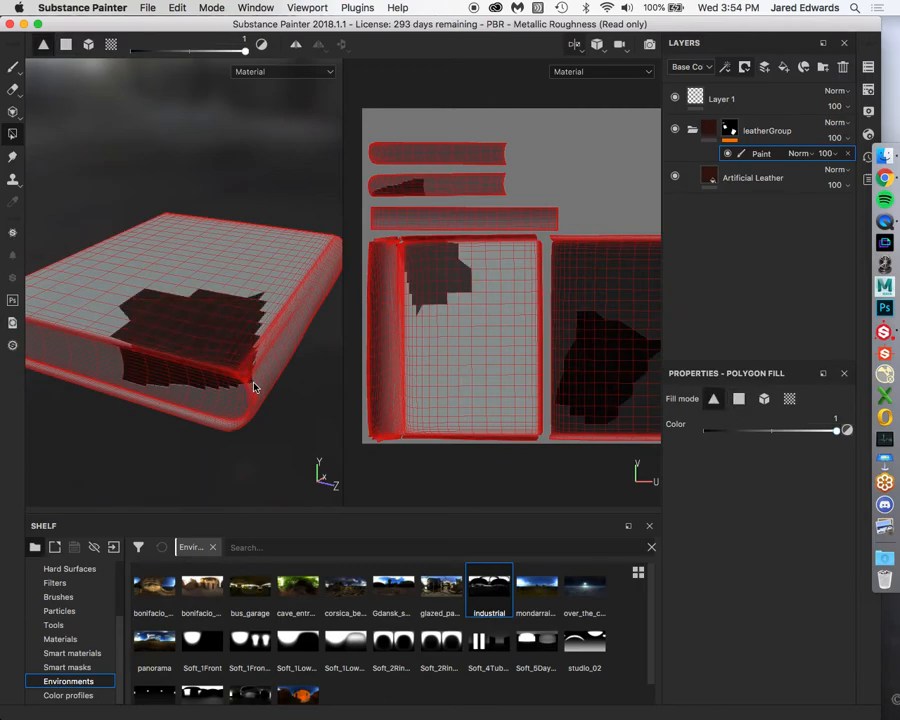
{"action": "key", "text": "super+z"}
{"action": "left_click", "coordinate": [734, 401]}
{"action": "mouse_move", "coordinate": [172, 261]}
{"action": "left_mouse_down"}
{"action": "mouse_move", "coordinate": [297, 389]}
{"action": "mouse_move", "coordinate": [311, 418]}
{"action": "mouse_move", "coordinate": [283, 412]}
{"action": "mouse_move", "coordinate": [273, 366]}
{"action": "left_mouse_up"}
{"action": "key", "text": "super+z"}
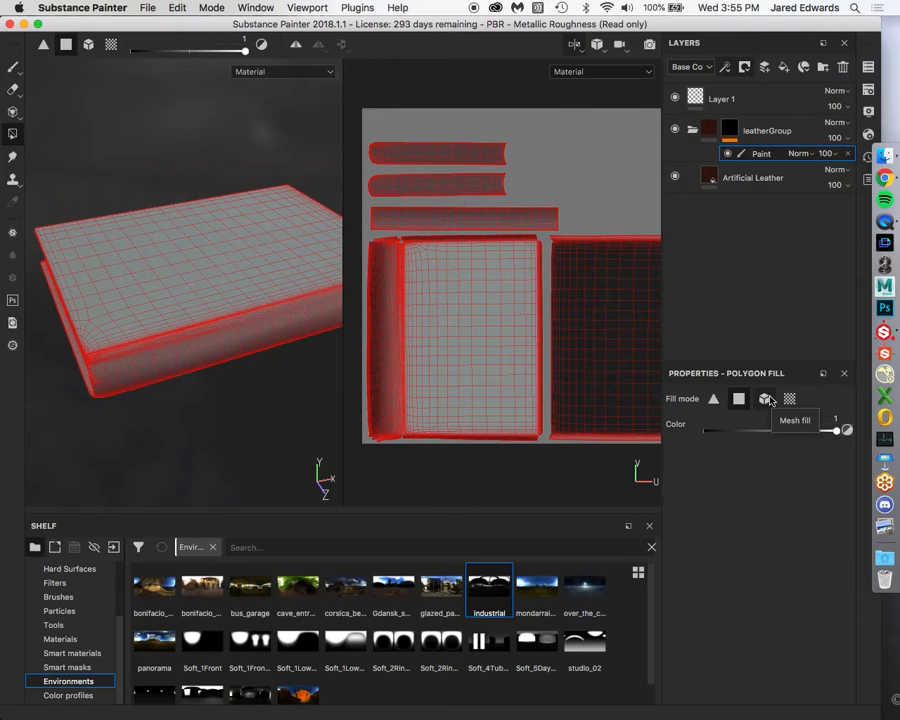
Fill the two cover UV islands in the leatherGroup mask with color value 1, using the UV fill mode.
{"action": "left_click", "coordinate": [790, 399]}
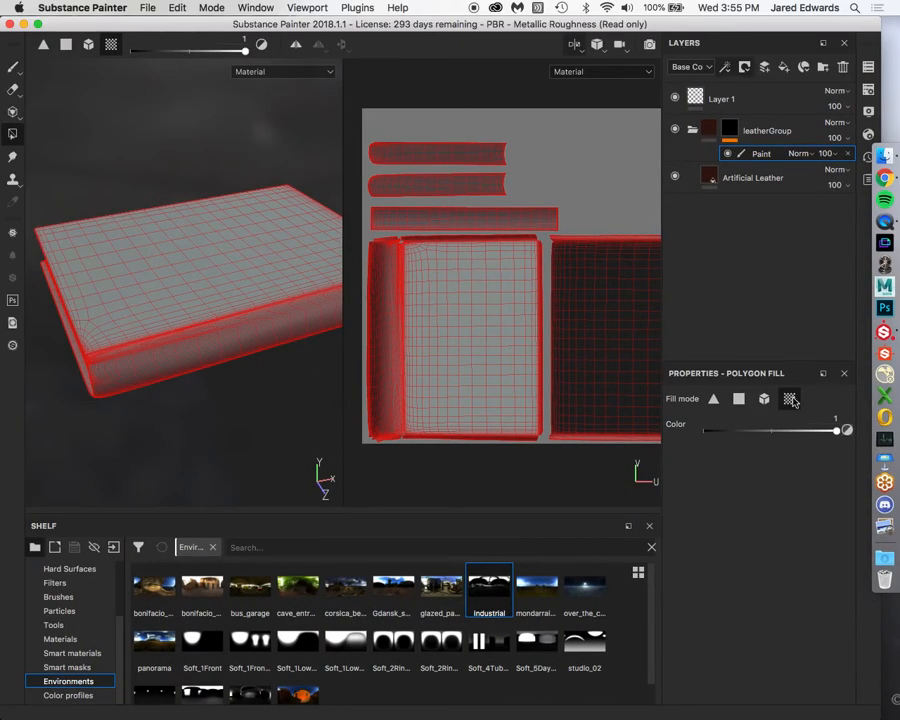
{"action": "left_click_drag", "start_coordinate": [837, 432], "coordinate": [855, 431]}
{"action": "scroll", "coordinate": [470, 320], "scroll_direction": "down", "scroll_amount": 2}
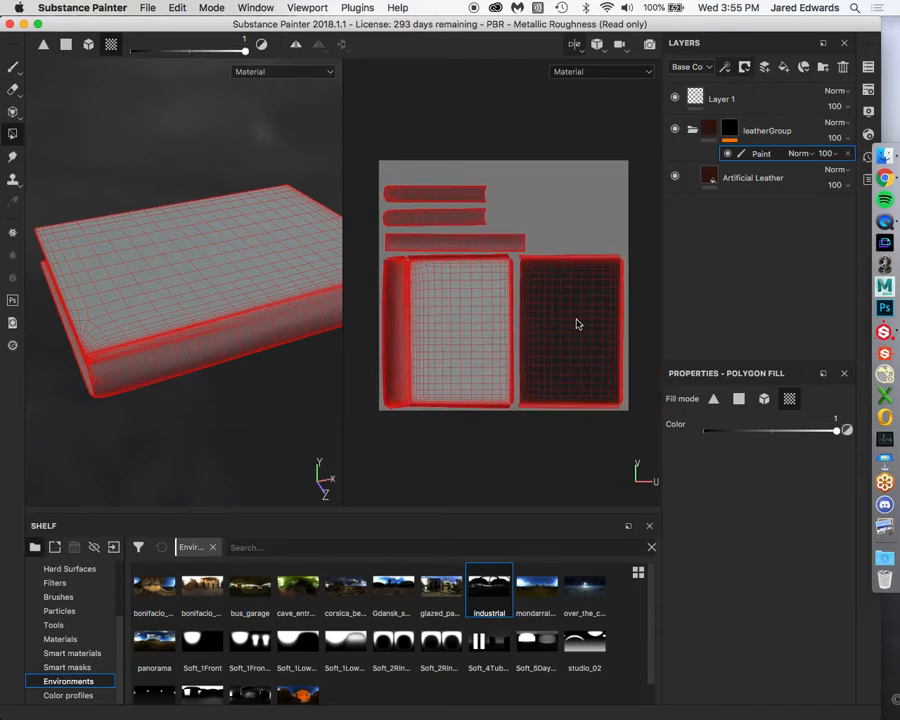
{"action": "left_click", "coordinate": [452, 318]}
{"action": "left_click", "coordinate": [551, 325]}
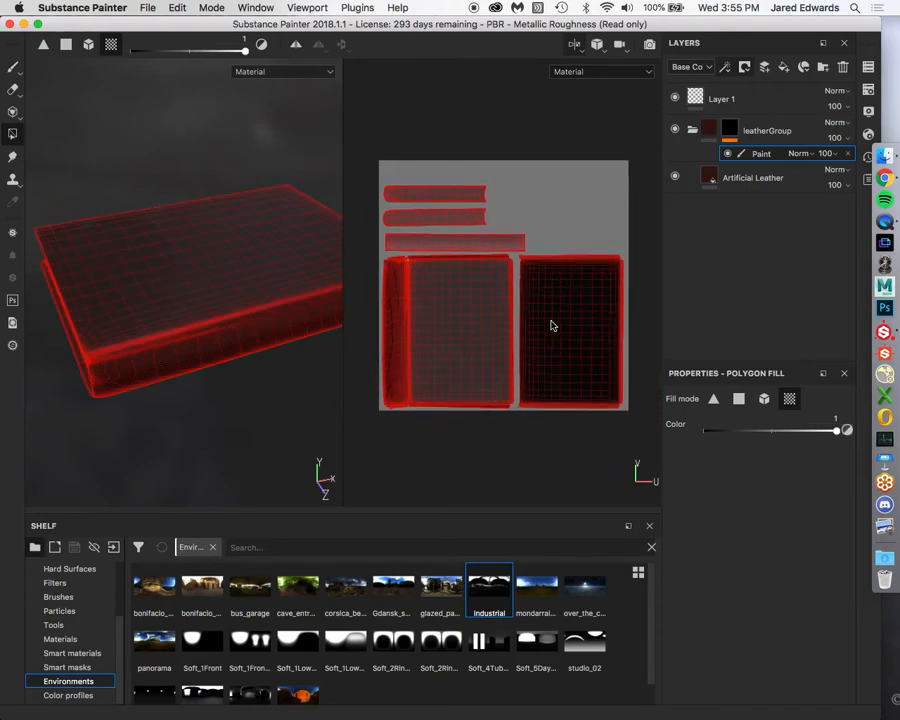
Select the leatherGroup folder and inspect the leather cover, spine and page edges from several angles in the 3D view.
{"action": "left_click_drag", "start_coordinate": [155, 395], "coordinate": [203, 360], "text": "alt"}
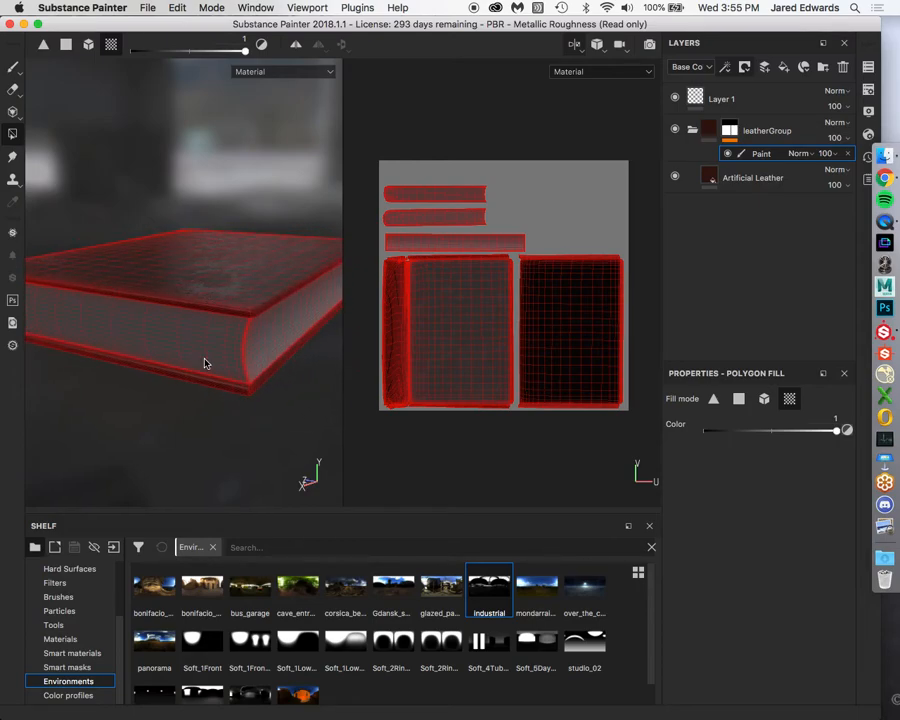
{"action": "left_click_drag", "start_coordinate": [204, 363], "coordinate": [236, 398], "text": "alt"}
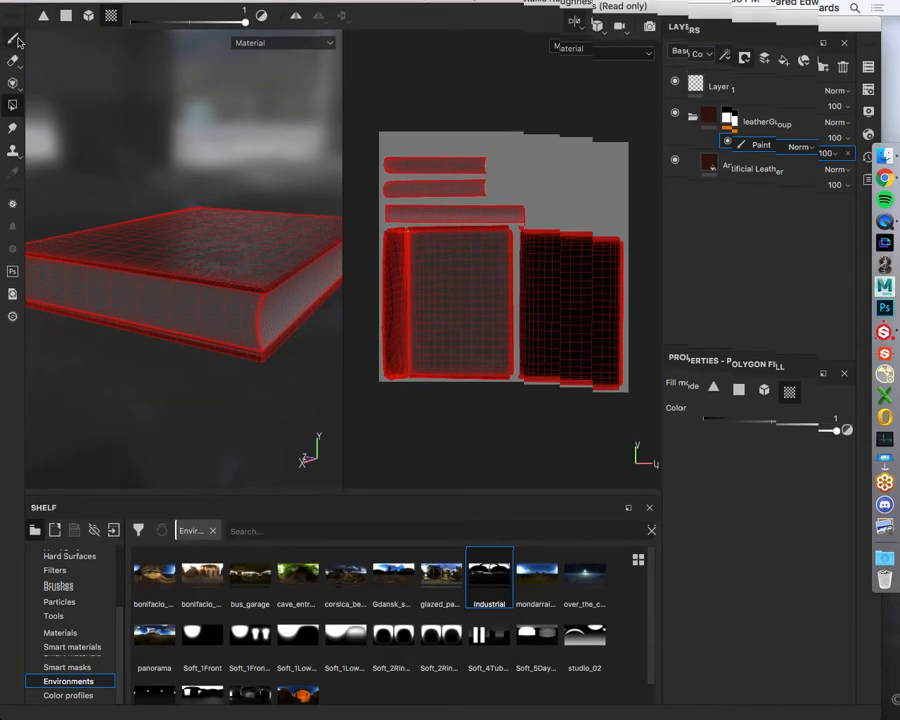
{"action": "key", "text": "super"}
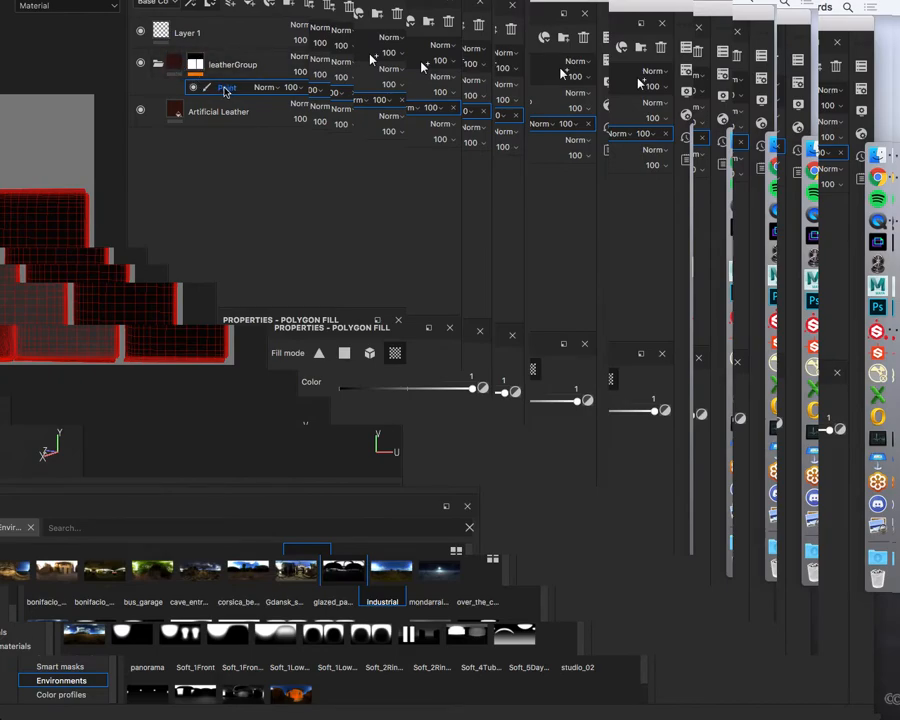
{"action": "left_click", "coordinate": [173, 64]}
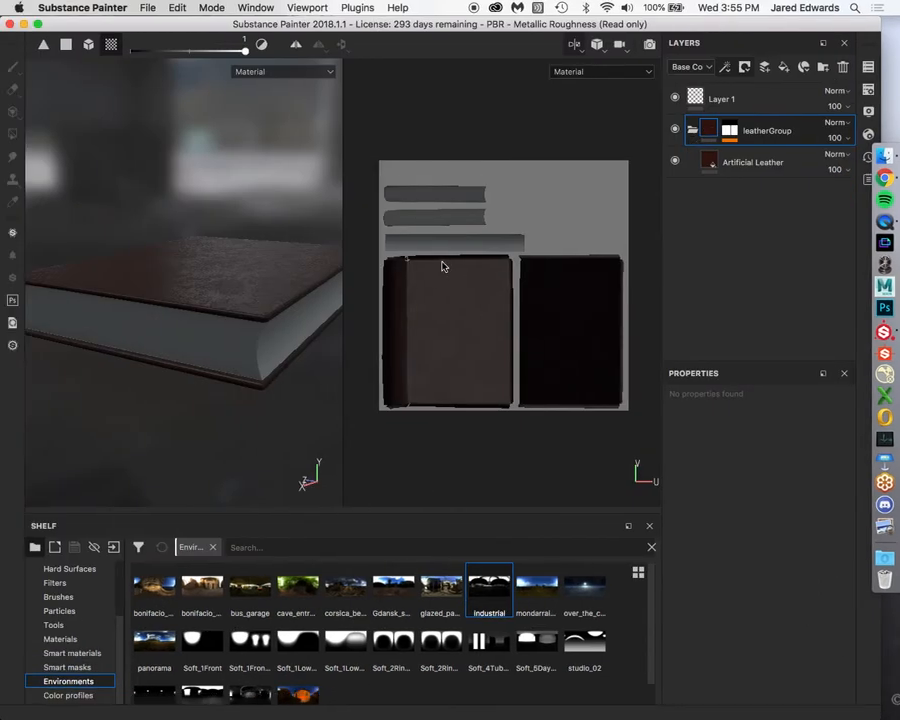
{"action": "left_click_drag", "start_coordinate": [241, 236], "coordinate": [199, 246], "text": "alt"}
{"action": "middle_click_drag", "start_coordinate": [199, 246], "coordinate": [130, 250], "text": "alt"}
{"action": "left_click_drag", "start_coordinate": [130, 250], "coordinate": [201, 259], "text": "alt"}
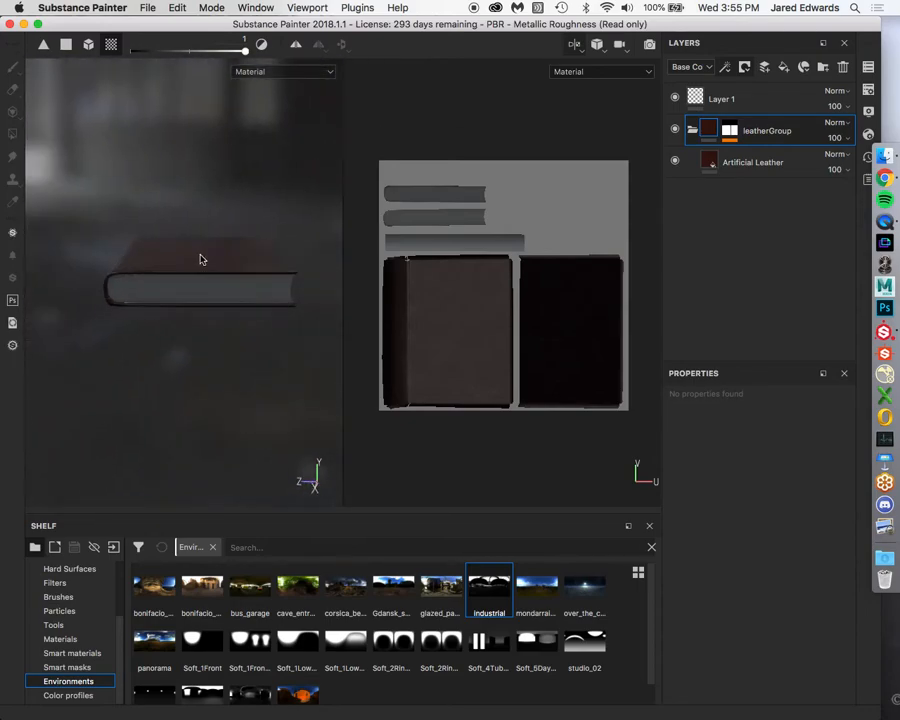
{"action": "right_click_drag", "start_coordinate": [201, 259], "coordinate": [340, 284], "text": "alt"}
{"action": "left_click_drag", "start_coordinate": [340, 284], "coordinate": [319, 257], "text": "alt"}
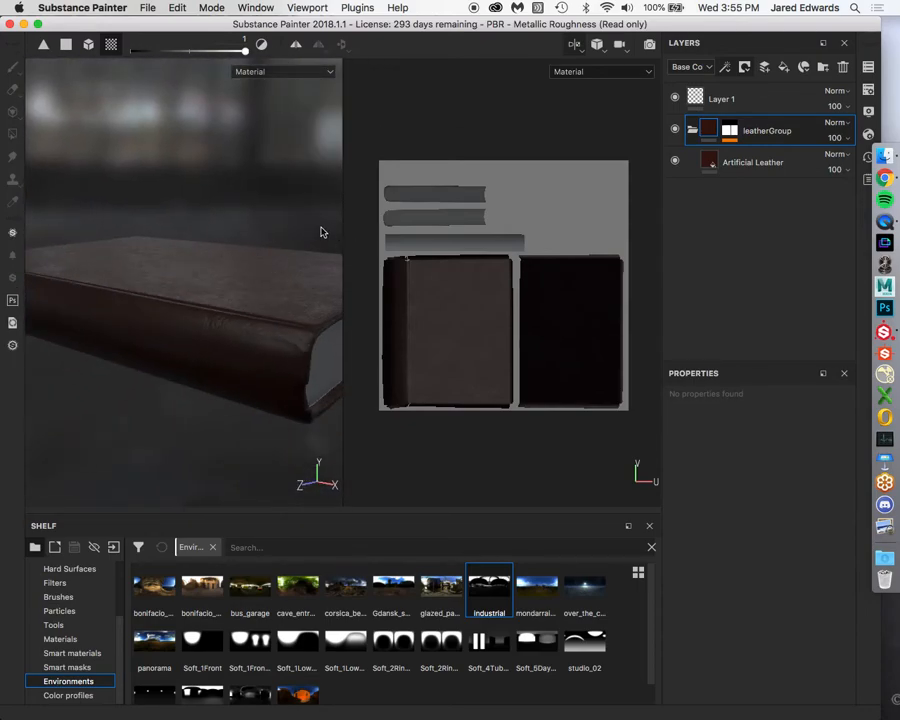
{"action": "key", "text": "F2"}
{"action": "left_click_drag", "start_coordinate": [422, 249], "coordinate": [394, 254], "text": "alt"}
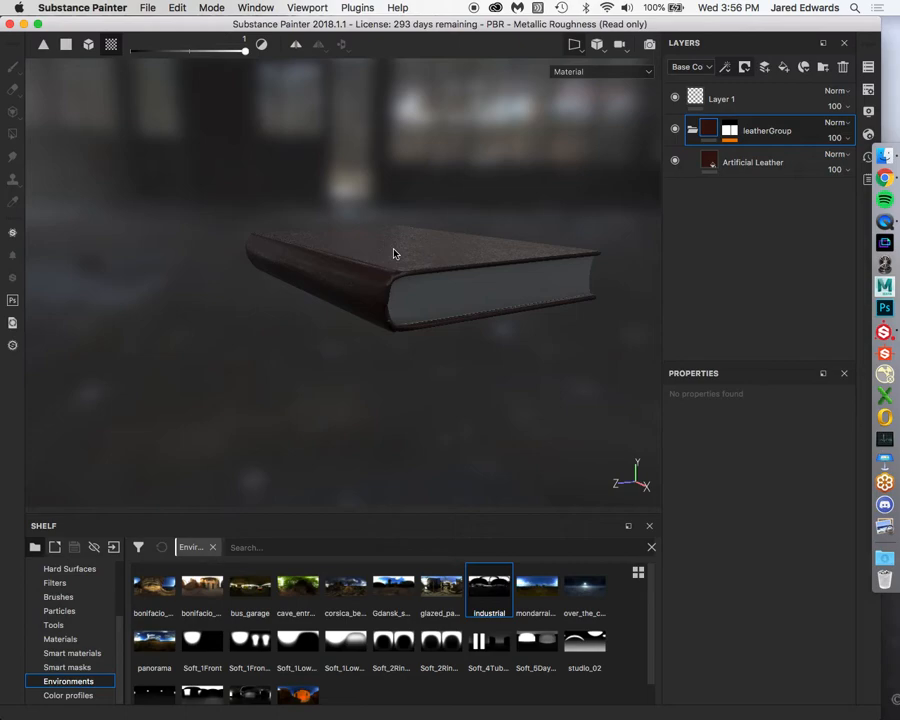
{"action": "left_click_drag", "start_coordinate": [394, 254], "coordinate": [545, 290], "text": "alt"}
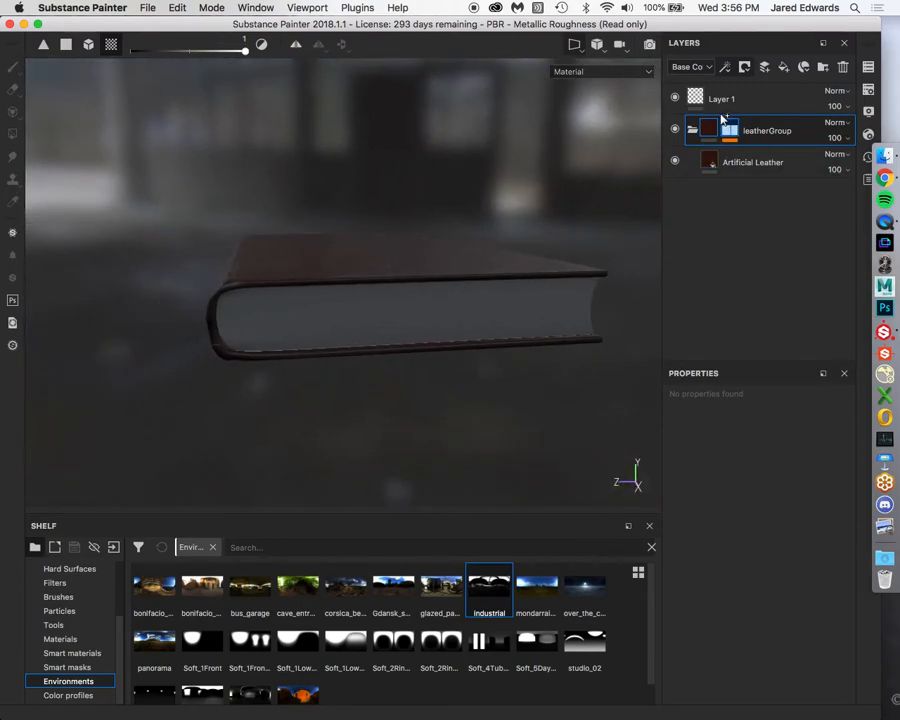
Collapse leatherGroup and add a folder named paperGroup above it.
{"action": "left_click", "coordinate": [693, 131]}
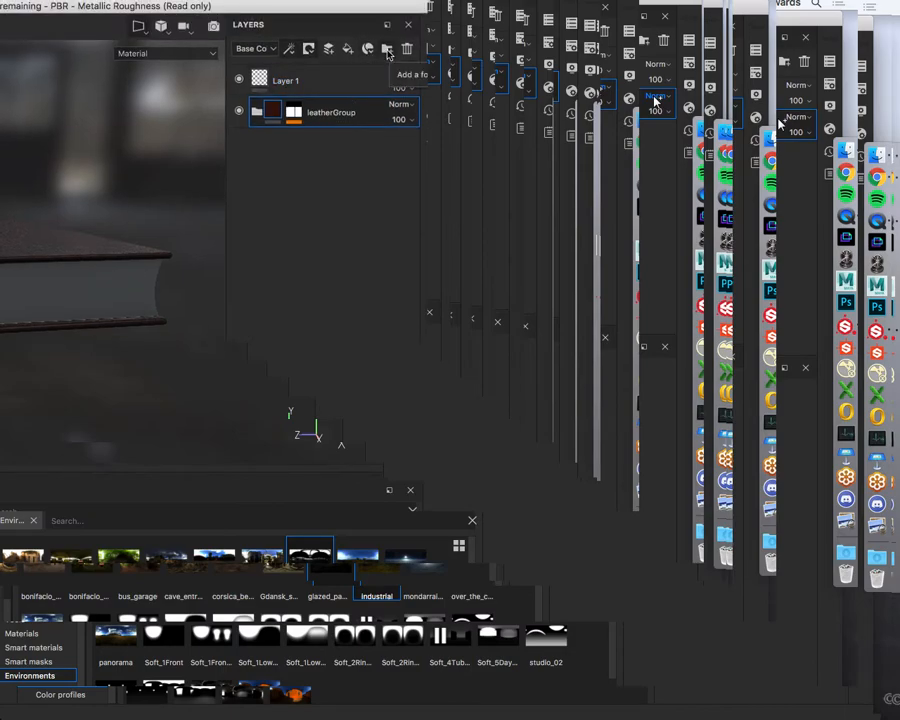
{"action": "left_click", "coordinate": [388, 50]}
{"action": "double_click", "coordinate": [300, 112]}
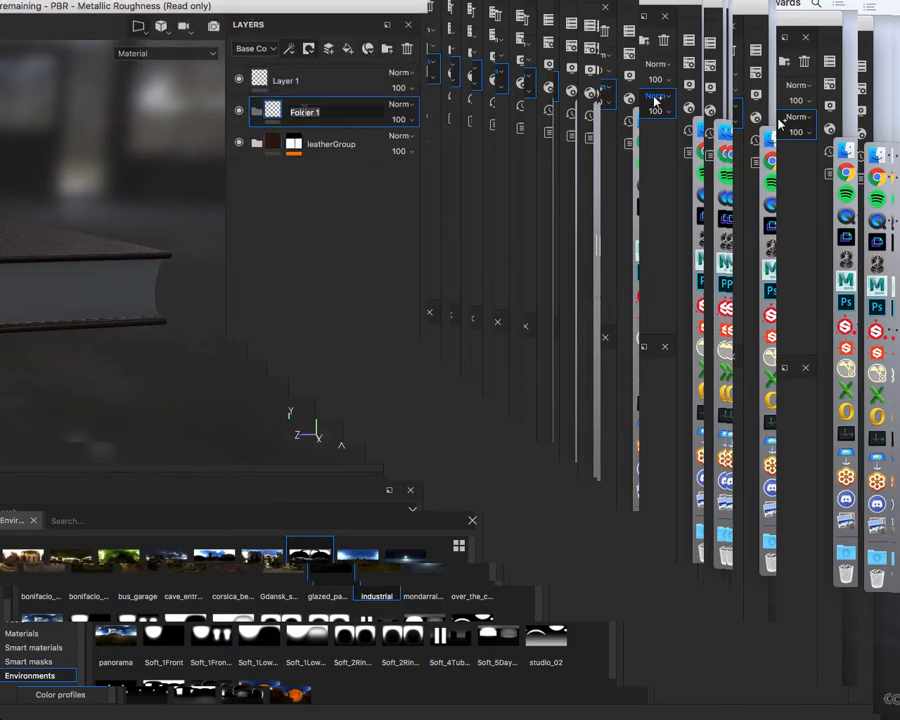
{"action": "type", "text": "paperGroup"}
{"action": "key", "text": "Return"}
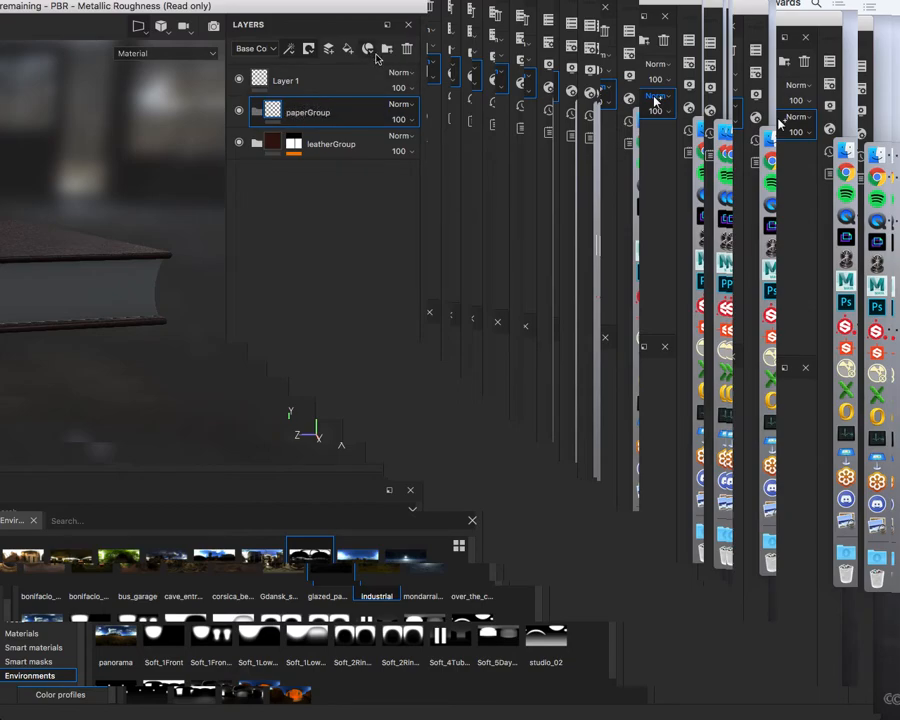
{"action": "double_click", "coordinate": [307, 116]}
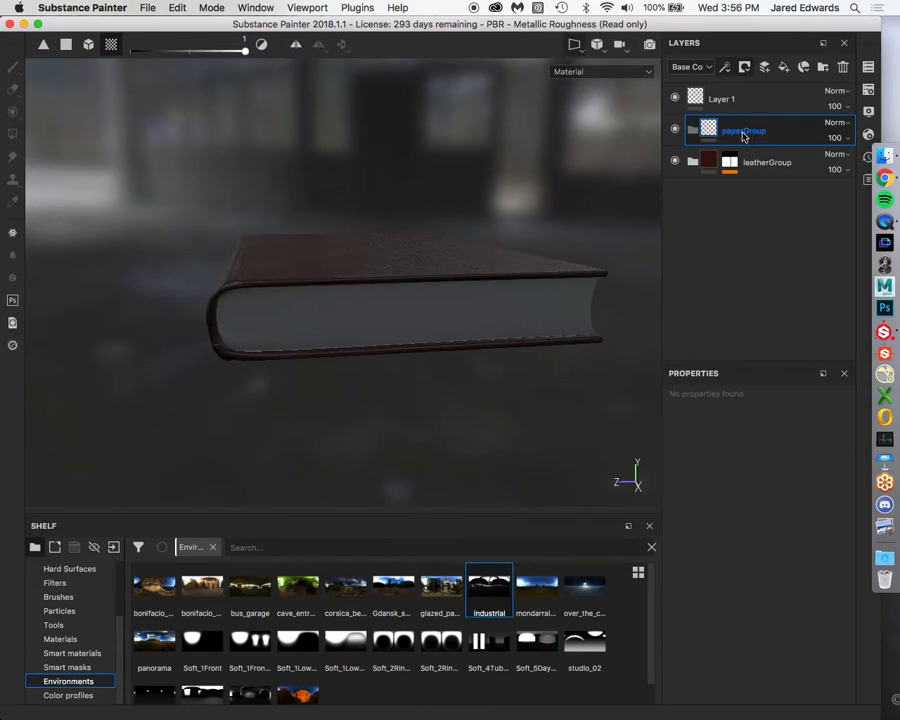
{"action": "key", "text": "Return"}
Search the shelf's materials for "paper" and for "pages", clearing each search.
{"action": "left_click", "coordinate": [60, 639]}
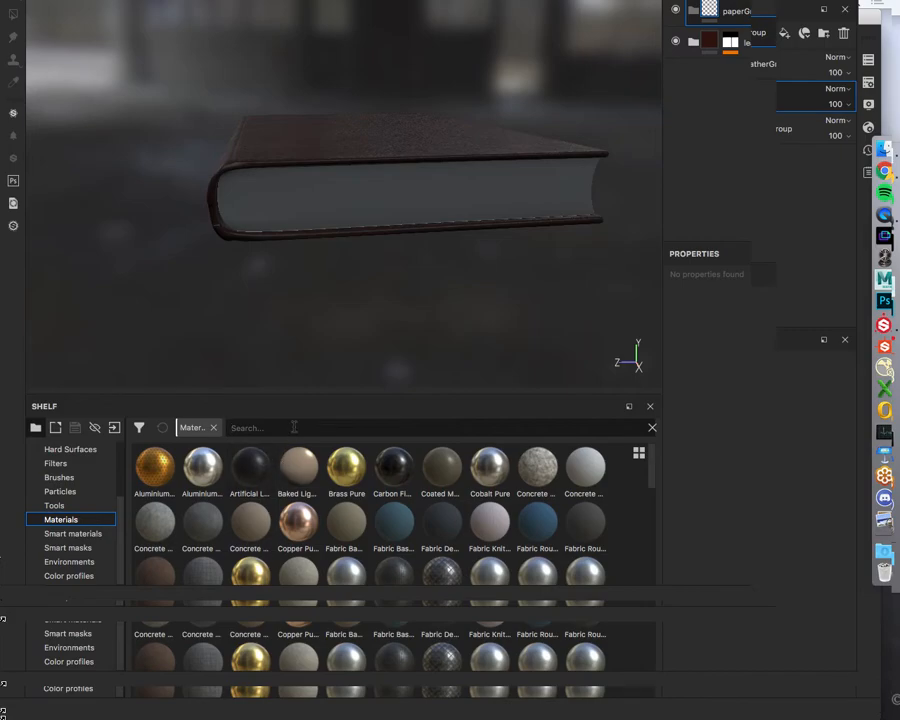
{"action": "type", "text": "paper"}
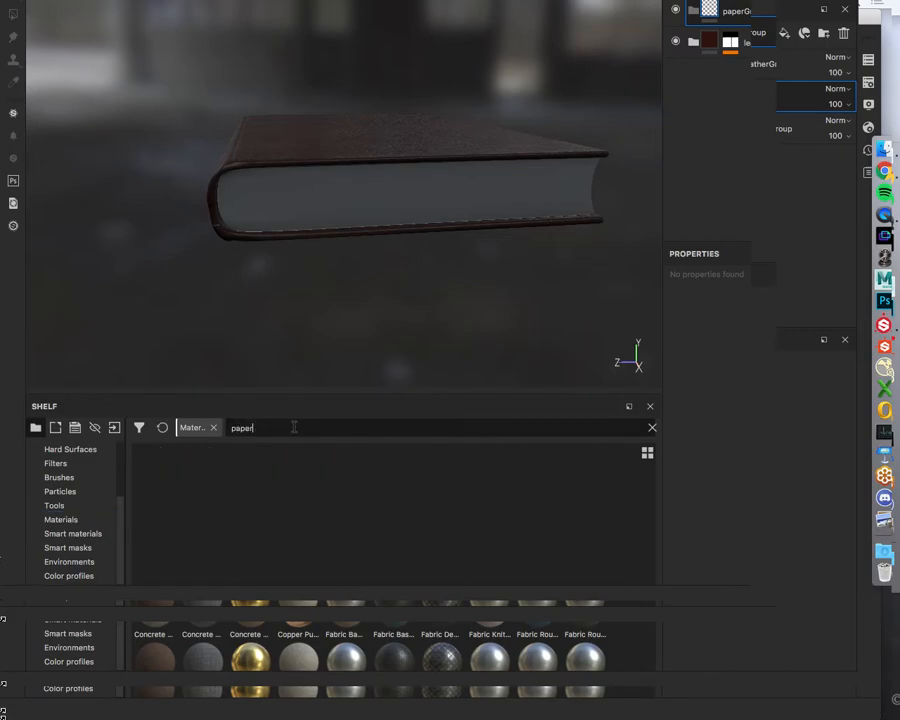
{"action": "key", "text": "BackSpace"}
{"action": "key", "text": "BackSpace"}
{"action": "key", "text": "BackSpace"}
{"action": "key", "text": "BackSpace"}
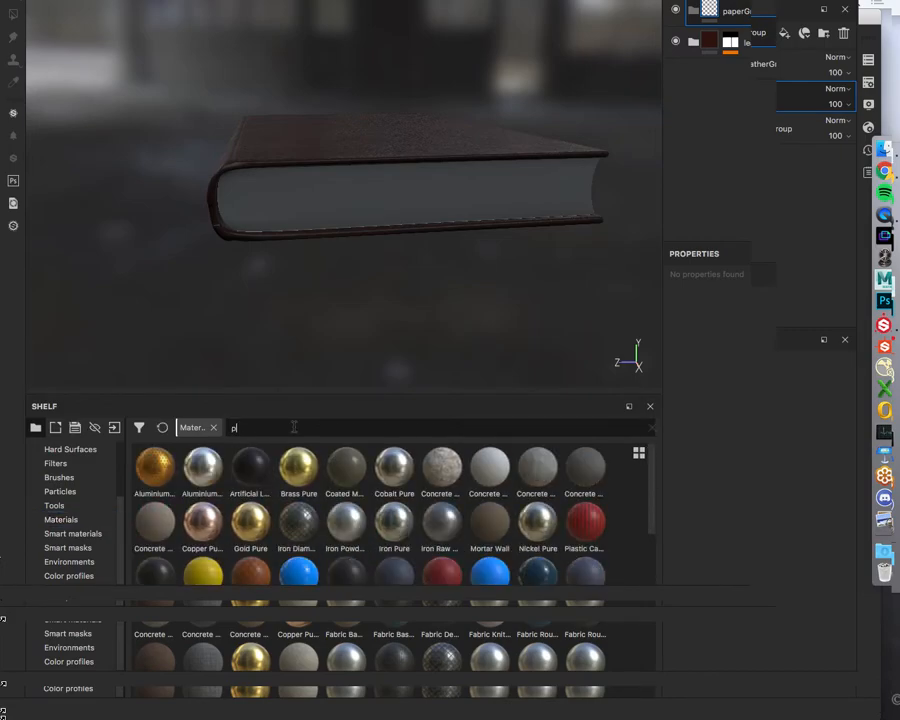
{"action": "type", "text": "ages"}
{"action": "key", "text": "BackSpace"}
{"action": "key", "text": "BackSpace"}
{"action": "key", "text": "BackSpace"}
{"action": "key", "text": "BackSpace"}
{"action": "key", "text": "BackSpace"}
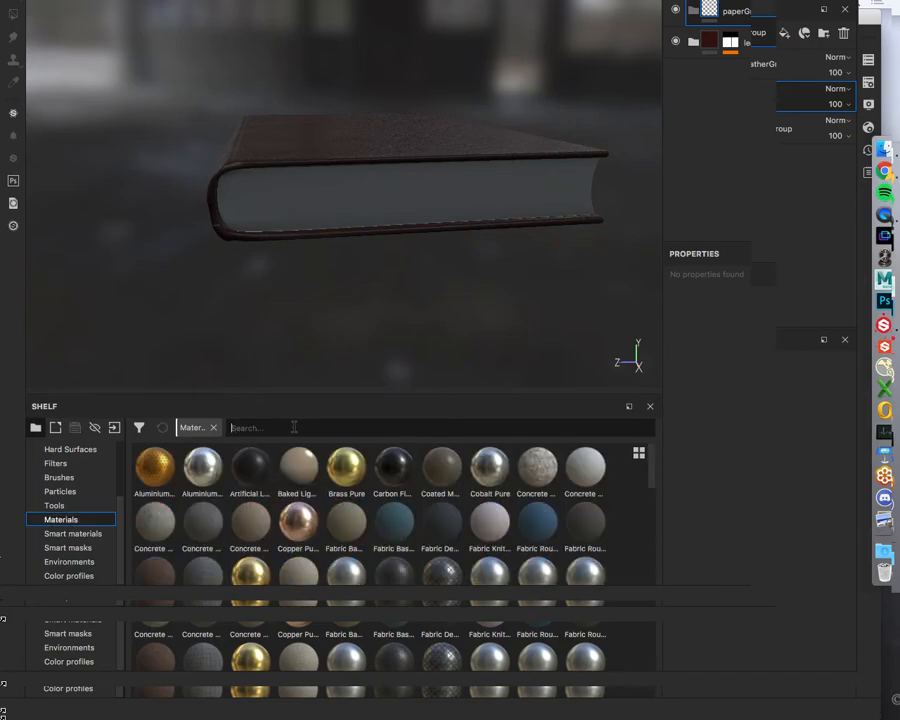
Search the materials for "old book stuff" and for "VSD book page", emptying the search field after each.
{"action": "type", "text": "old book stuff"}
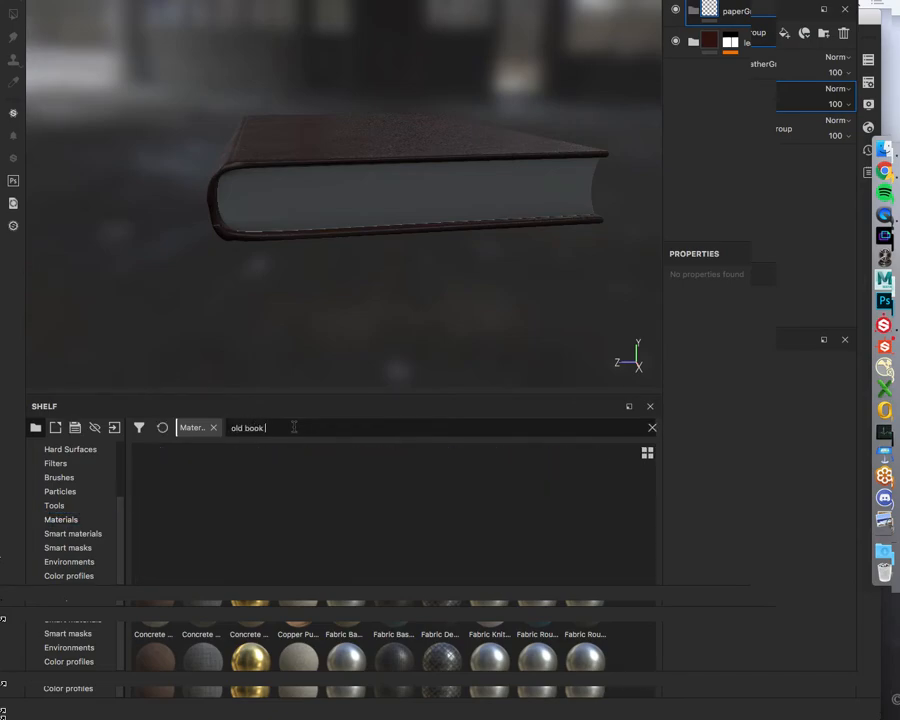
{"action": "key", "text": "BackSpace"}
{"action": "key", "text": "BackSpace"}
{"action": "key", "text": "BackSpace"}
{"action": "key", "text": "BackSpace"}
{"action": "key", "text": "BackSpace"}
{"action": "key", "text": "BackSpace"}
{"action": "key", "text": "BackSpace"}
{"action": "key", "text": "BackSpace"}
{"action": "key", "text": "BackSpace"}
{"action": "key", "text": "BackSpace"}
{"action": "key", "text": "BackSpace"}
{"action": "key", "text": "BackSpace"}
{"action": "key", "text": "BackSpace"}
{"action": "key", "text": "BackSpace"}
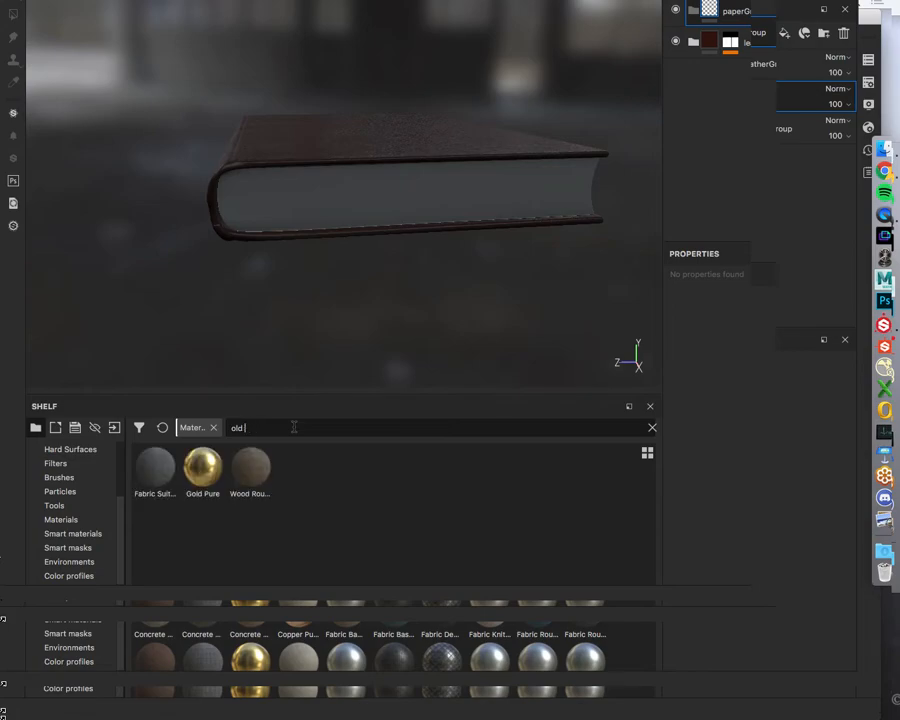
{"action": "type", "text": "VSD book page"}
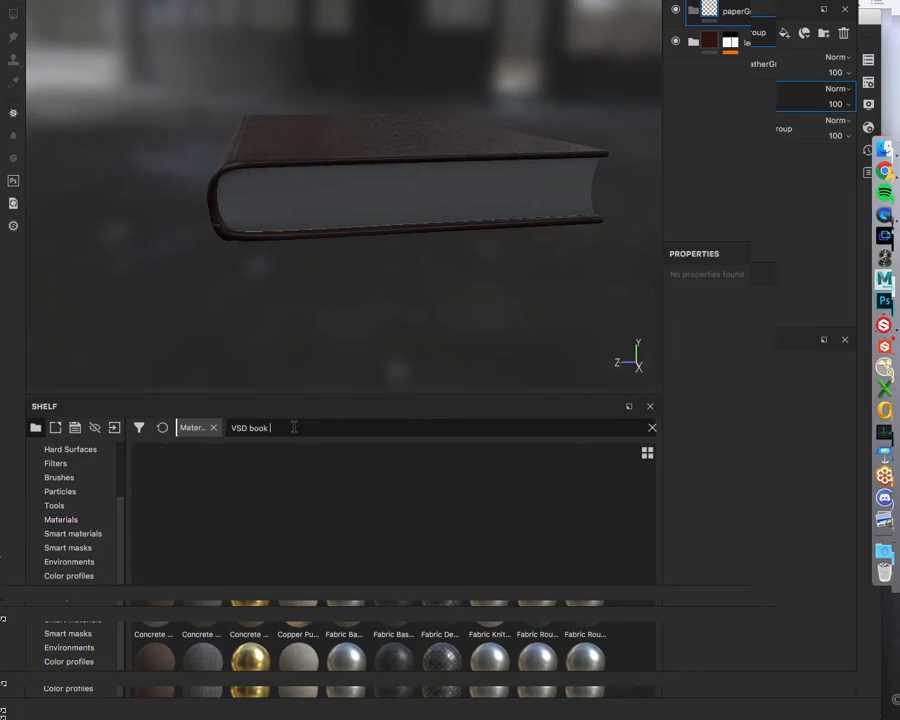
{"action": "key", "text": "BackSpace"}
{"action": "key", "text": "BackSpace"}
{"action": "key", "text": "BackSpace"}
{"action": "key", "text": "BackSpace"}
{"action": "key", "text": "BackSpace"}
{"action": "key", "text": "BackSpace"}
{"action": "key", "text": "BackSpace"}
{"action": "key", "text": "BackSpace"}
{"action": "key", "text": "BackSpace"}
{"action": "key", "text": "BackSpace"}
{"action": "key", "text": "BackSpace"}
{"action": "key", "text": "BackSpace"}
{"action": "key", "text": "BackSpace"}
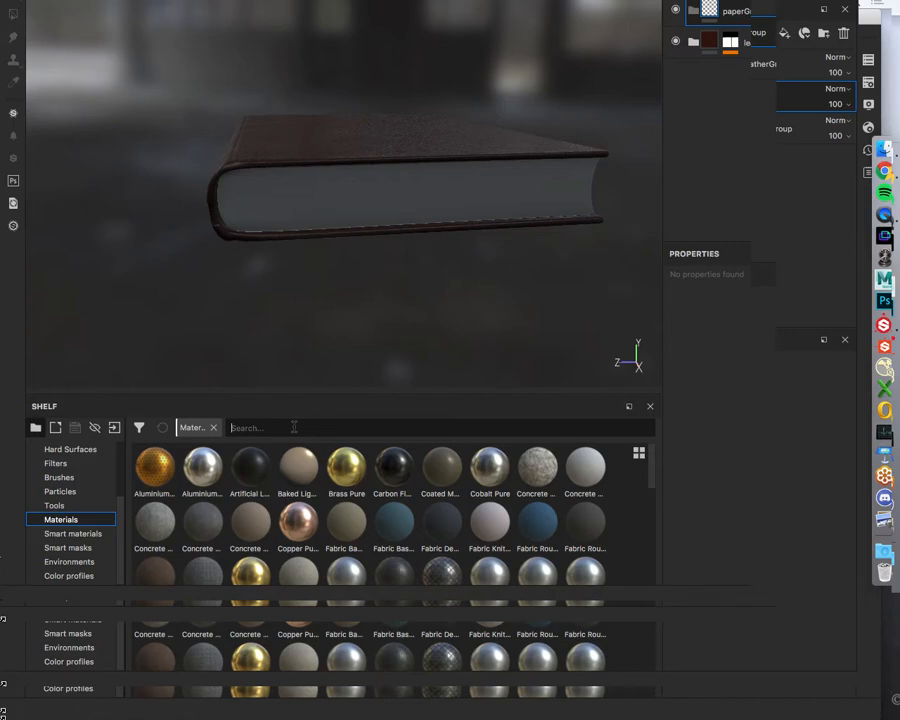
Browse the full materials list for a material suitable for the book's page edges.
{"action": "scroll", "coordinate": [466, 516], "scroll_direction": "down", "scroll_amount": 5}
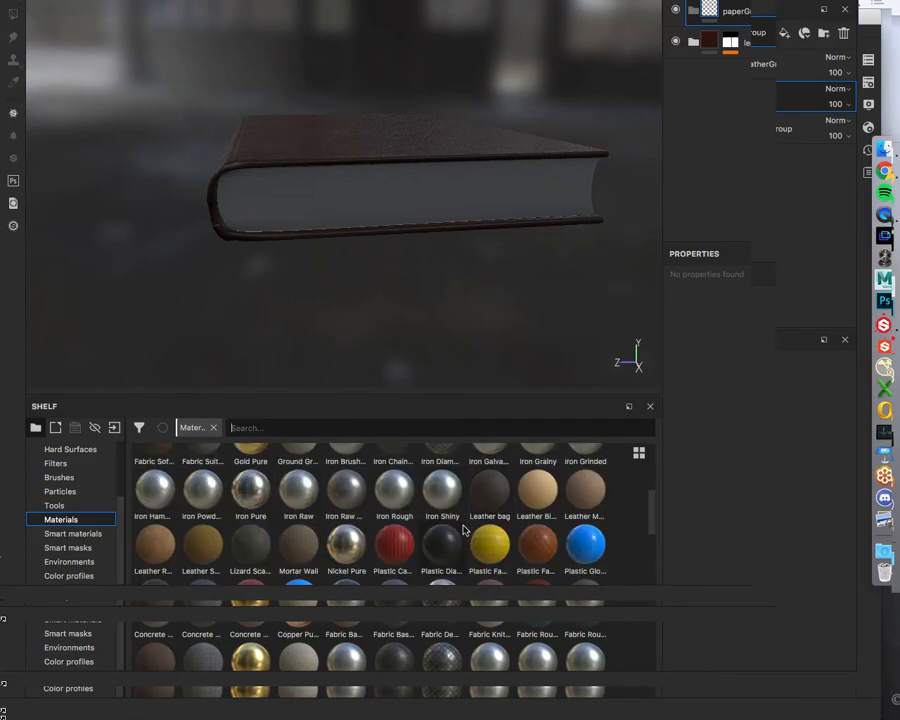
{"action": "scroll", "coordinate": [463, 529], "scroll_direction": "down", "scroll_amount": 3}
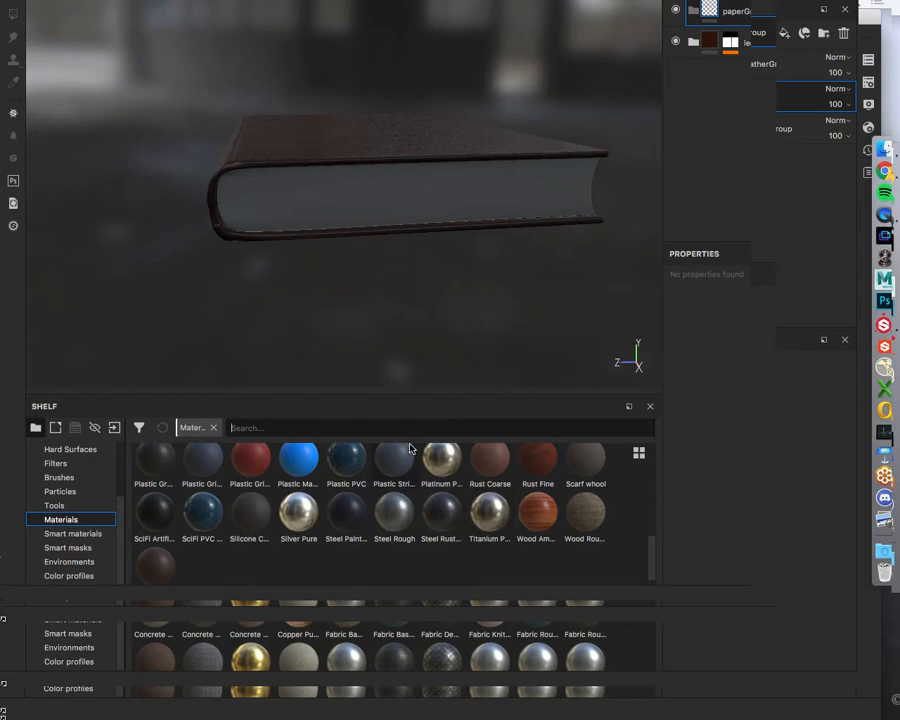
{"action": "scroll", "coordinate": [650, 533], "scroll_direction": "up", "scroll_amount": 1}
{"action": "left_click_drag", "start_coordinate": [650, 533], "coordinate": [645, 485]}
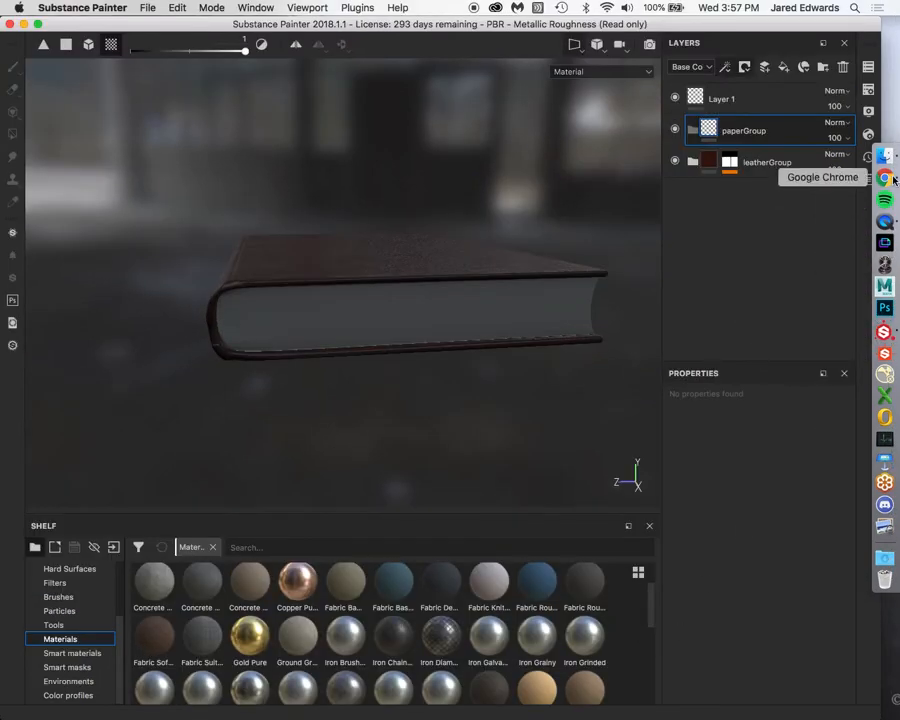
Switch to Chrome, examine the book's page-edge photo in the VSD Reference album, and return to Substance Painter to view the same side of the model.
{"action": "left_click", "coordinate": [890, 178]}
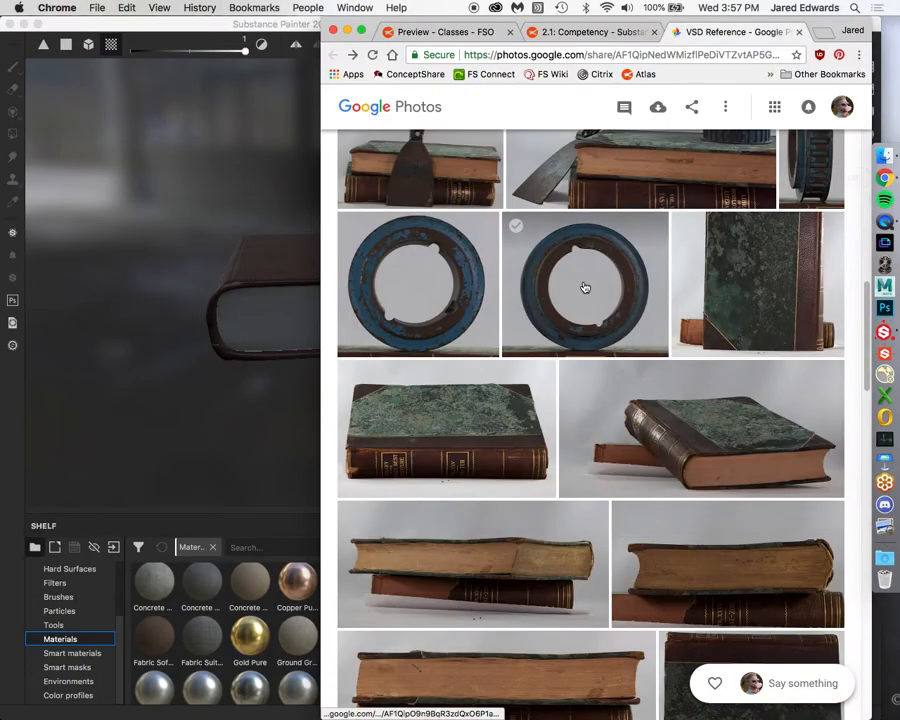
{"action": "scroll", "coordinate": [583, 378], "scroll_direction": "down", "scroll_amount": 5}
{"action": "left_click", "coordinate": [524, 452]}
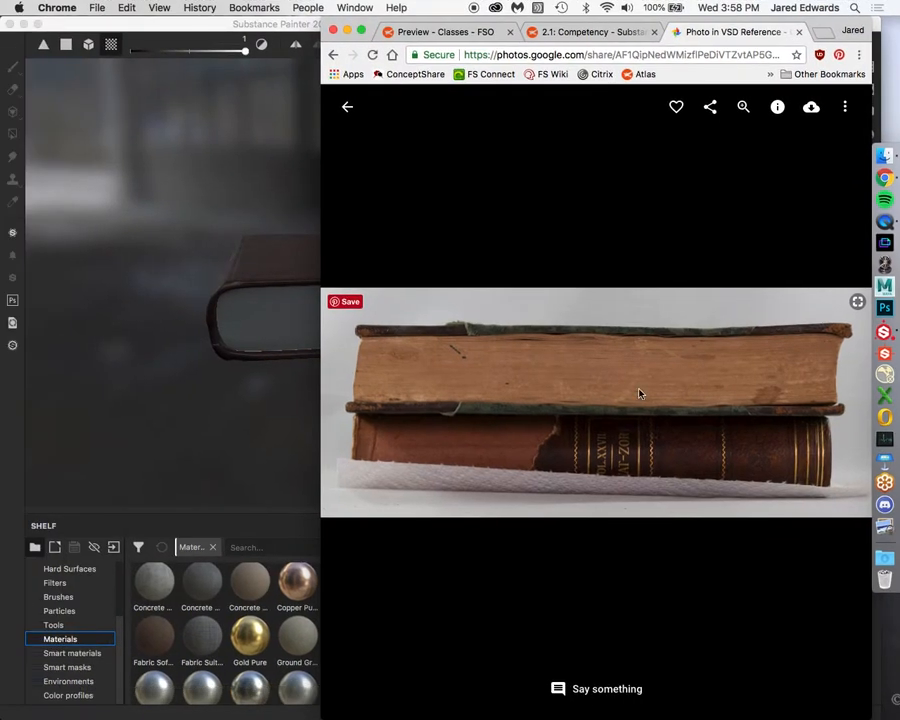
{"action": "key", "text": "super+Tab"}
{"action": "mouse_move", "coordinate": [487, 378]}
{"action": "left_mouse_down", "text": "alt"}
{"action": "mouse_move", "coordinate": [466, 362]}
{"action": "mouse_move", "coordinate": [480, 400]}
{"action": "left_mouse_up", "text": "alt"}
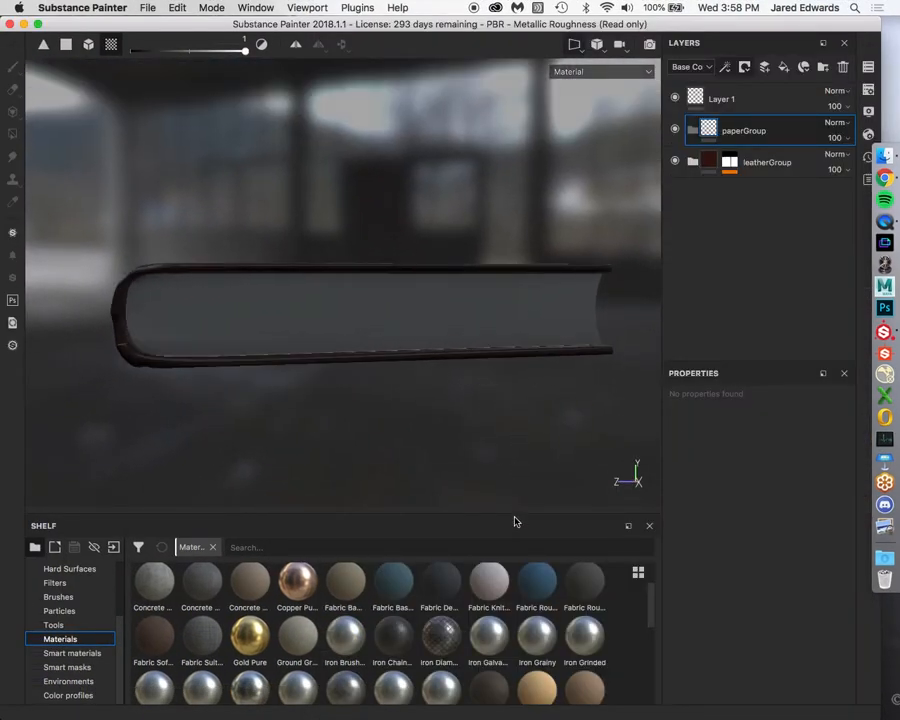
Filter the materials by "wood" and add the Wood Rough material as a fill layer inside paperGroup.
{"action": "scroll", "coordinate": [455, 665], "scroll_direction": "down", "scroll_amount": 5}
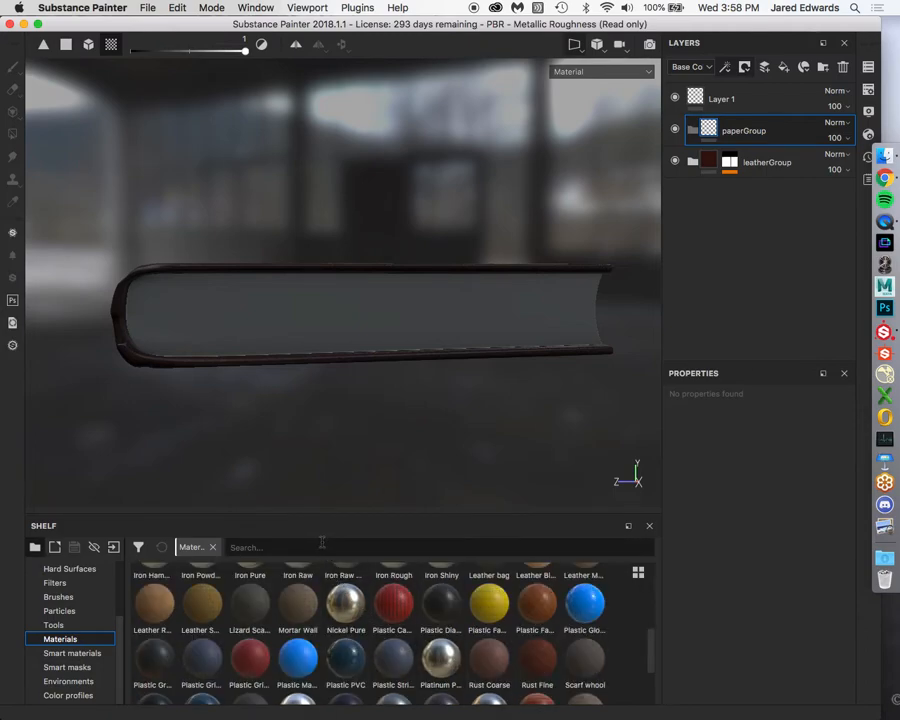
{"action": "type", "text": "wood"}
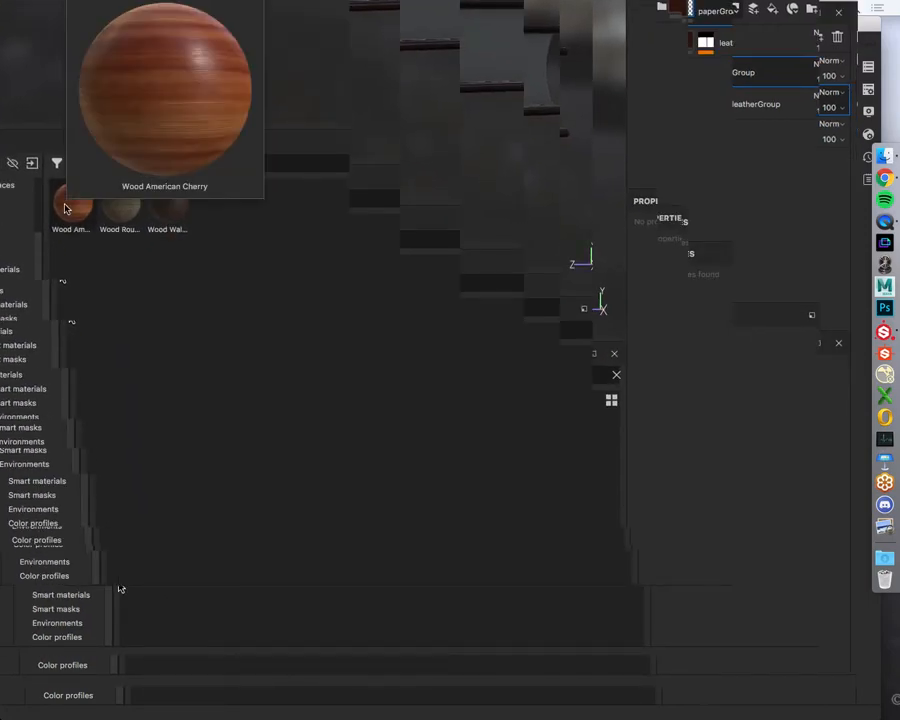
{"action": "mouse_move", "coordinate": [112, 209]}
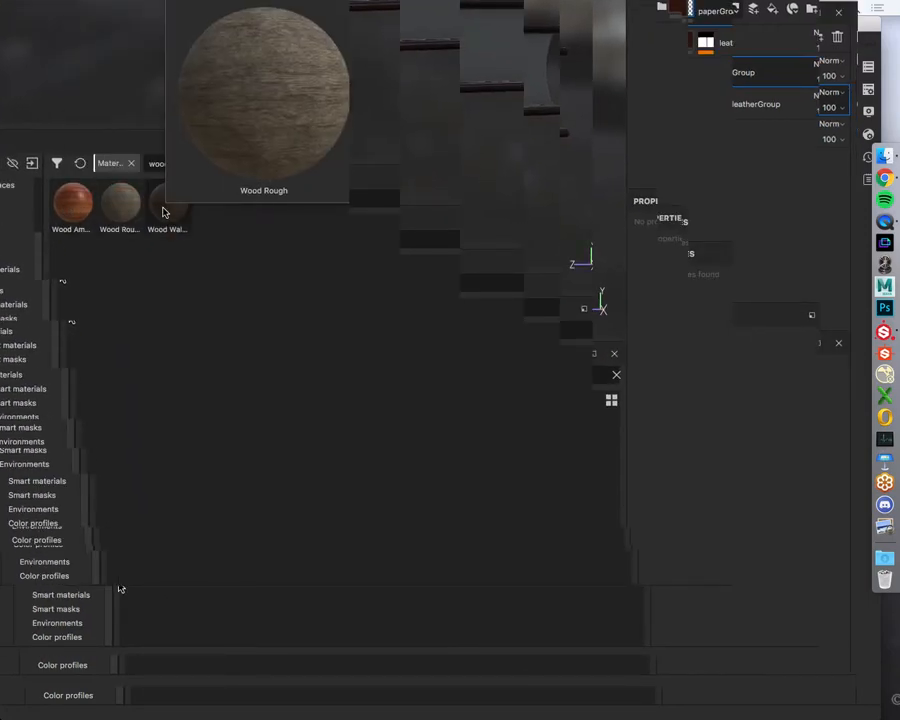
{"action": "mouse_move", "coordinate": [164, 212]}
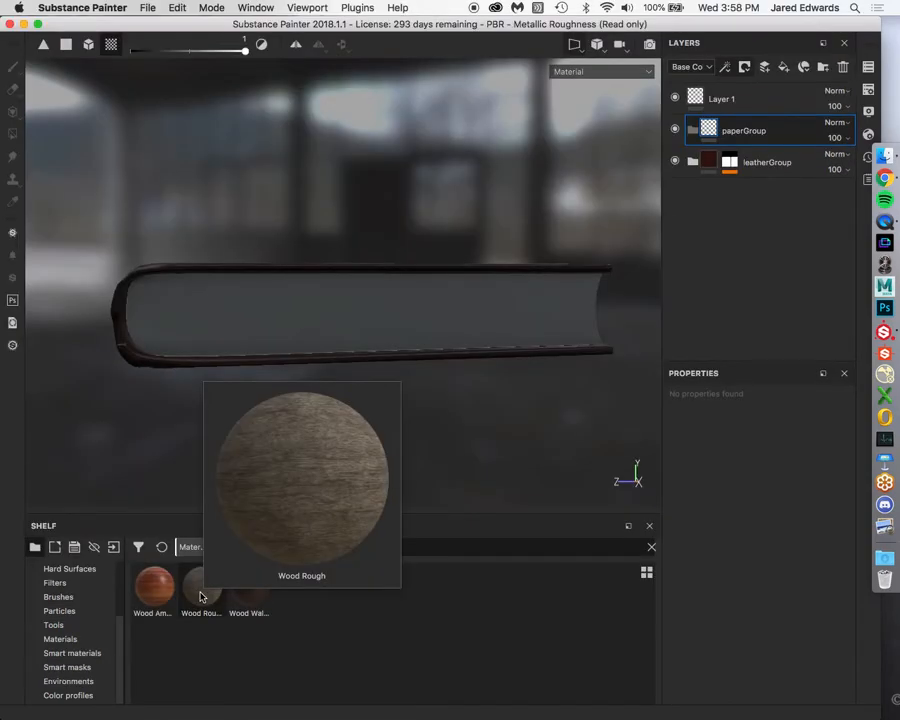
{"action": "left_click_drag", "start_coordinate": [200, 600], "coordinate": [749, 137]}
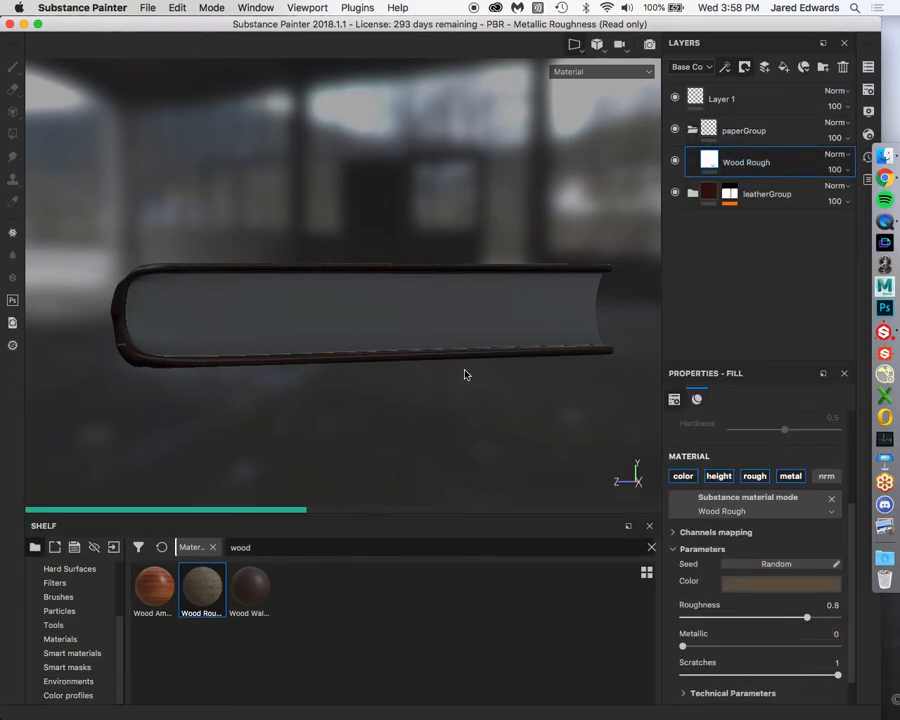
{"action": "left_click_drag", "start_coordinate": [464, 374], "coordinate": [378, 362], "text": "alt"}
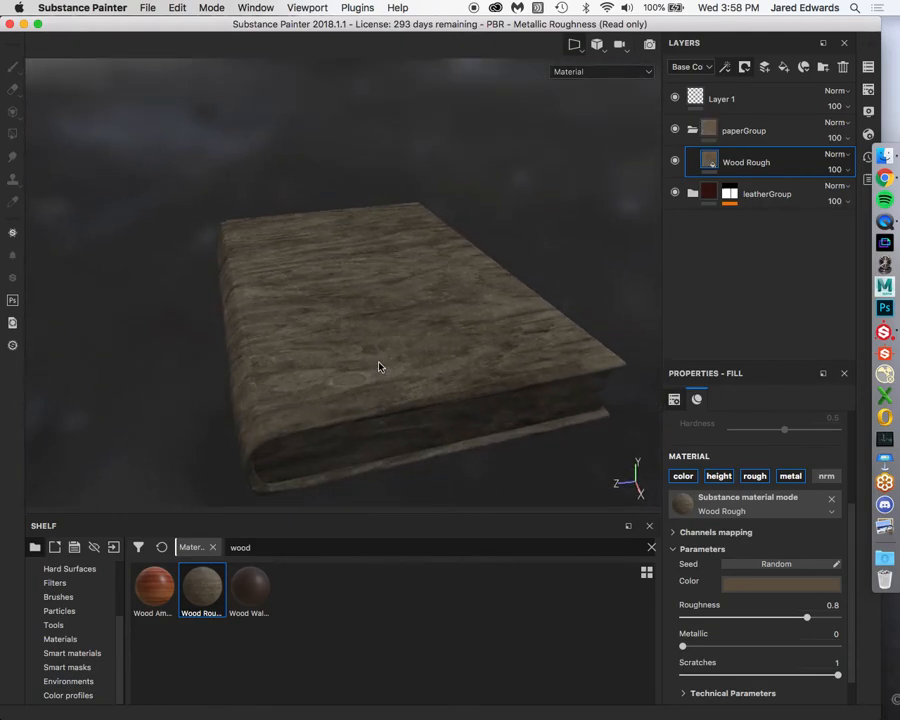
{"action": "mouse_move", "coordinate": [378, 366]}
{"action": "left_mouse_down", "text": "alt"}
{"action": "mouse_move", "coordinate": [398, 368]}
{"action": "mouse_move", "coordinate": [386, 316]}
{"action": "mouse_move", "coordinate": [411, 362]}
{"action": "mouse_move", "coordinate": [422, 335]}
{"action": "mouse_move", "coordinate": [414, 346]}
{"action": "mouse_move", "coordinate": [428, 366]}
{"action": "mouse_move", "coordinate": [276, 362]}
{"action": "mouse_move", "coordinate": [446, 364]}
{"action": "mouse_move", "coordinate": [263, 360]}
{"action": "mouse_move", "coordinate": [386, 361]}
{"action": "mouse_move", "coordinate": [364, 365]}
{"action": "left_mouse_up", "text": "alt"}
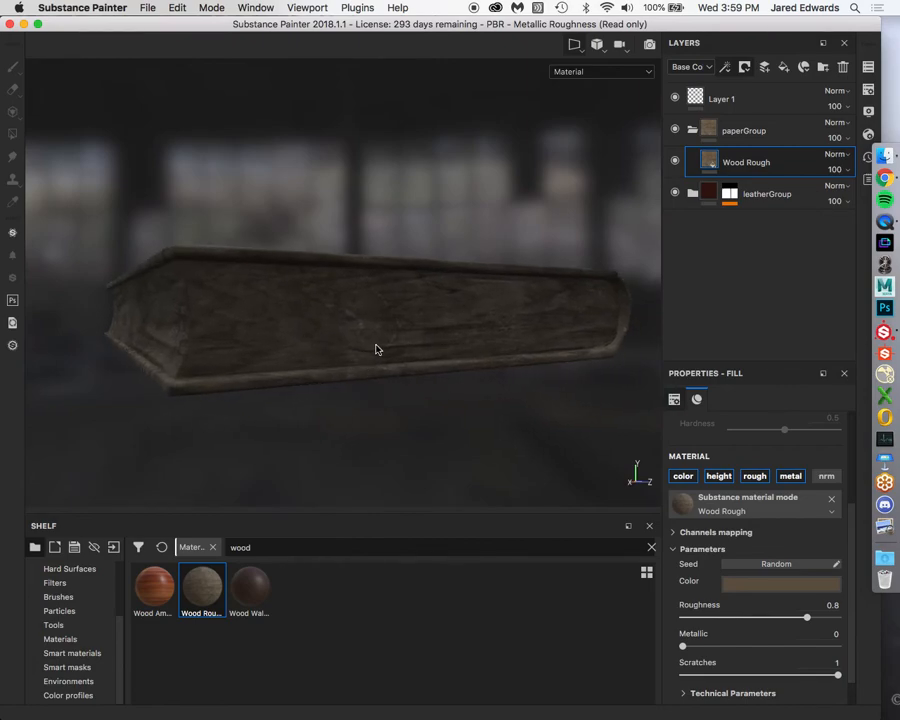
{"action": "mouse_move", "coordinate": [376, 348]}
{"action": "left_mouse_down", "text": "alt"}
{"action": "mouse_move", "coordinate": [408, 344]}
{"action": "mouse_move", "coordinate": [376, 344]}
{"action": "left_mouse_up", "text": "alt"}
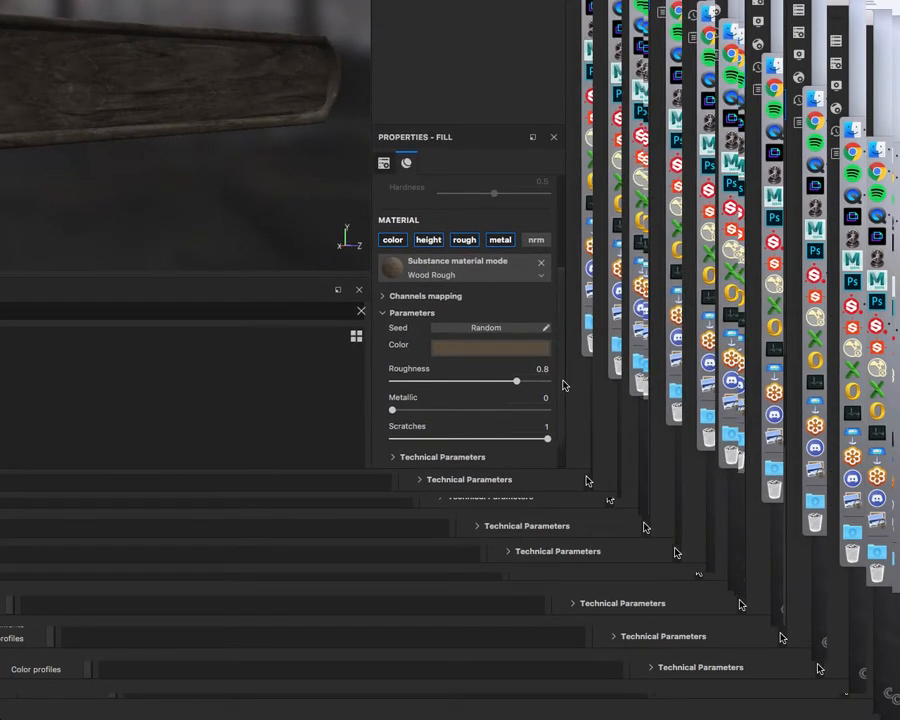
Try uniform UV scales of 7.29 and 16.01 on the Wood Rough fill, undoing each change.
{"action": "scroll", "coordinate": [558, 384], "scroll_direction": "up", "scroll_amount": 5}
{"action": "scroll", "coordinate": [555, 300], "scroll_direction": "up", "scroll_amount": 2}
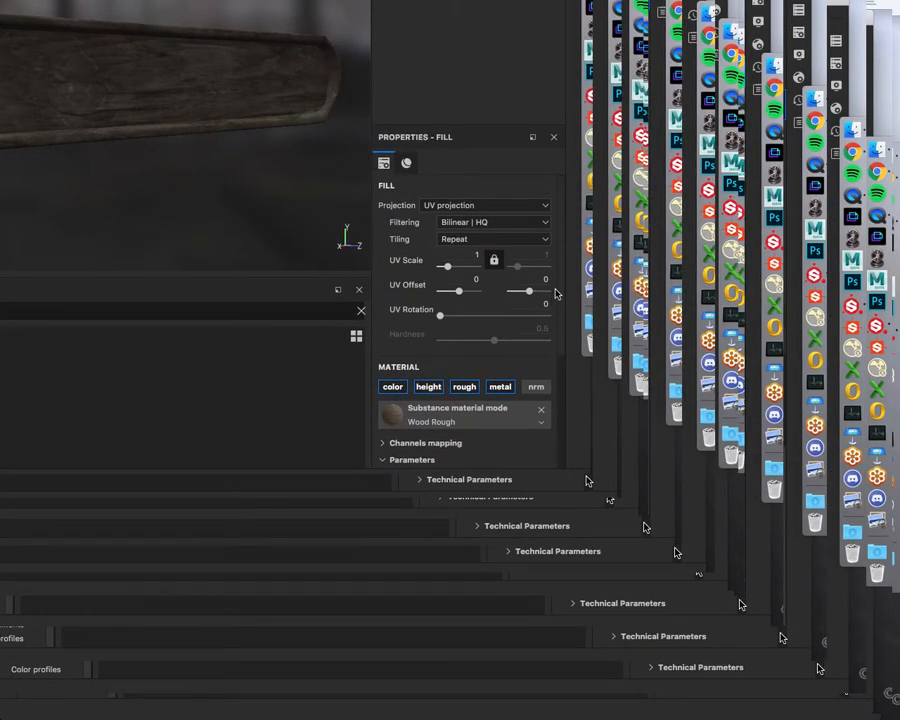
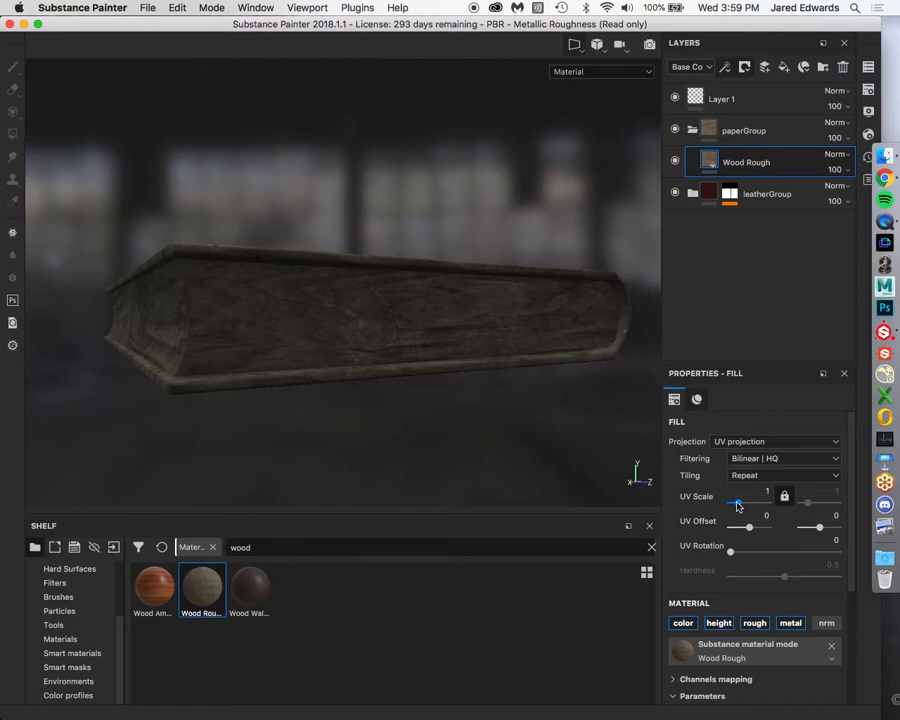
{"action": "left_click_drag", "start_coordinate": [737, 505], "coordinate": [744, 506]}
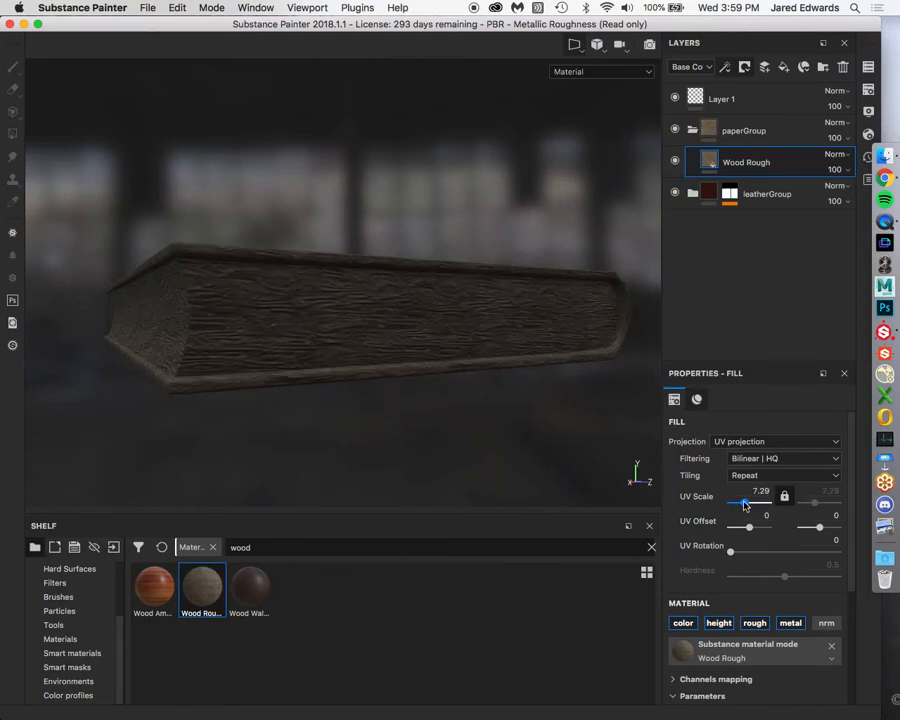
{"action": "key", "text": "super+z"}
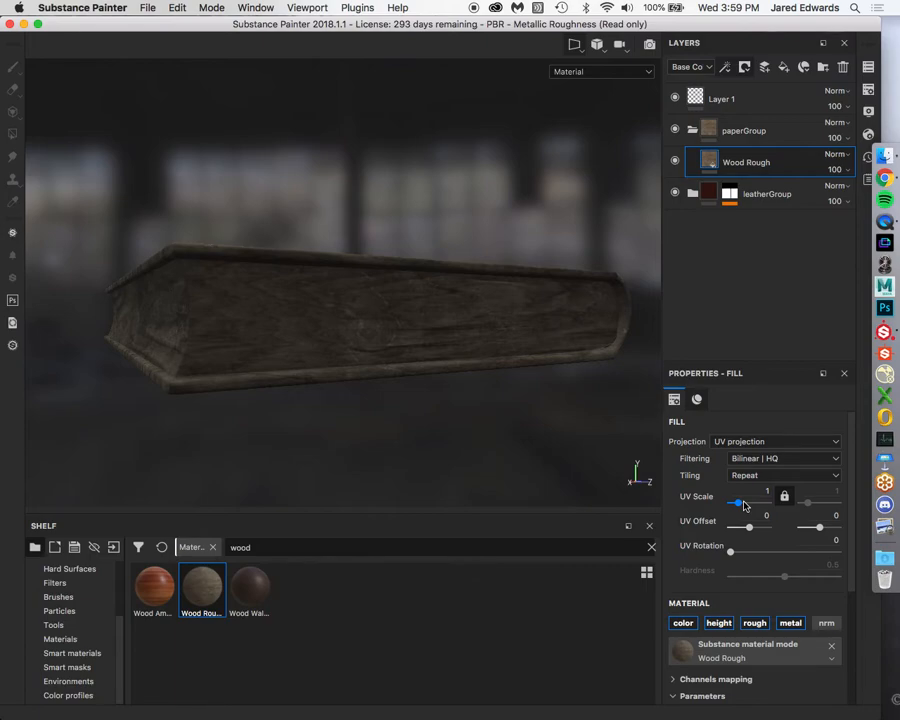
{"action": "left_click_drag", "start_coordinate": [744, 505], "coordinate": [749, 502]}
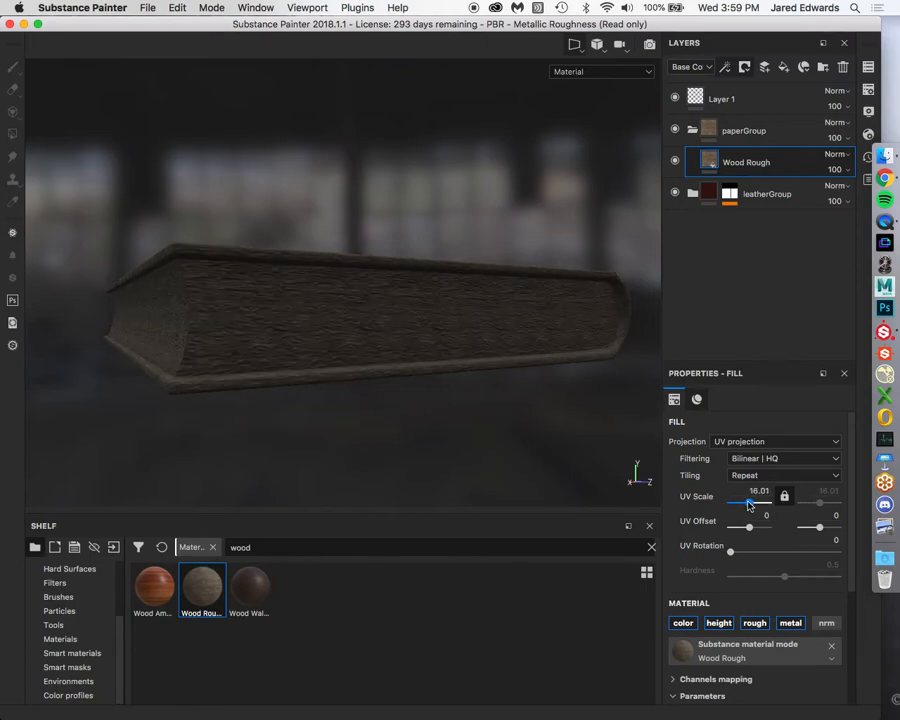
{"action": "left_click_drag", "start_coordinate": [424, 322], "coordinate": [241, 340], "text": "alt"}
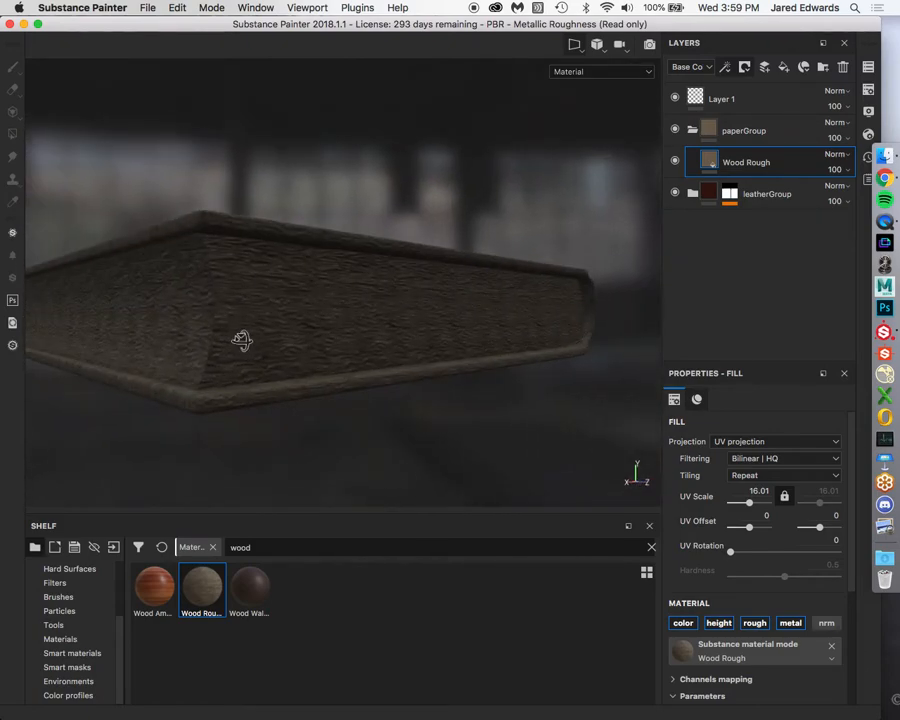
{"action": "key", "text": "super+z"}
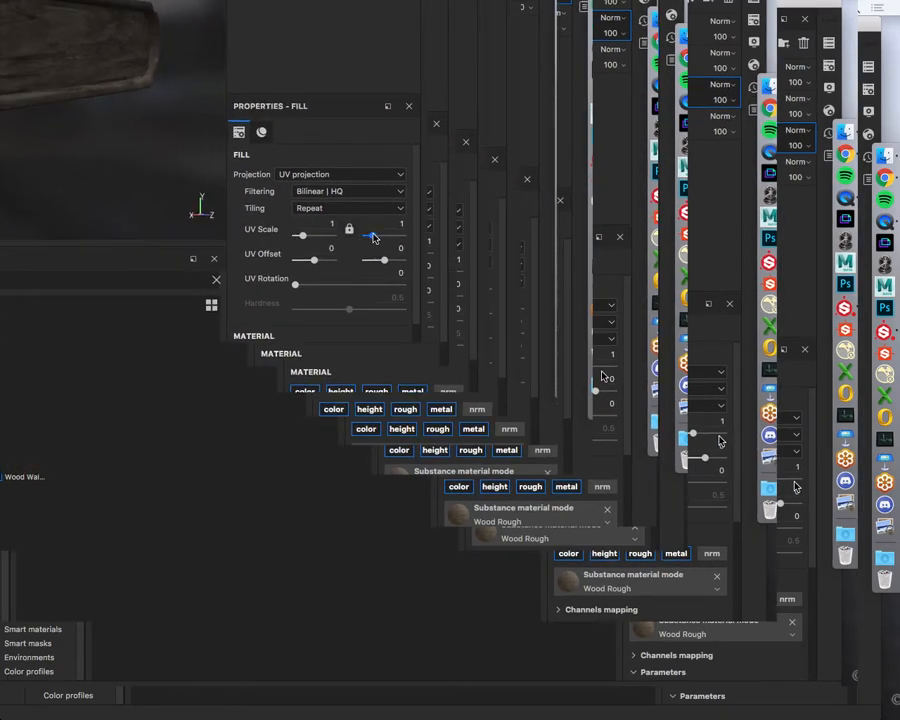
With the Wood Rough fill's UV scale axes unlinked, set only the second value to 20 and raise it to 30.
{"action": "left_click", "coordinate": [400, 223]}
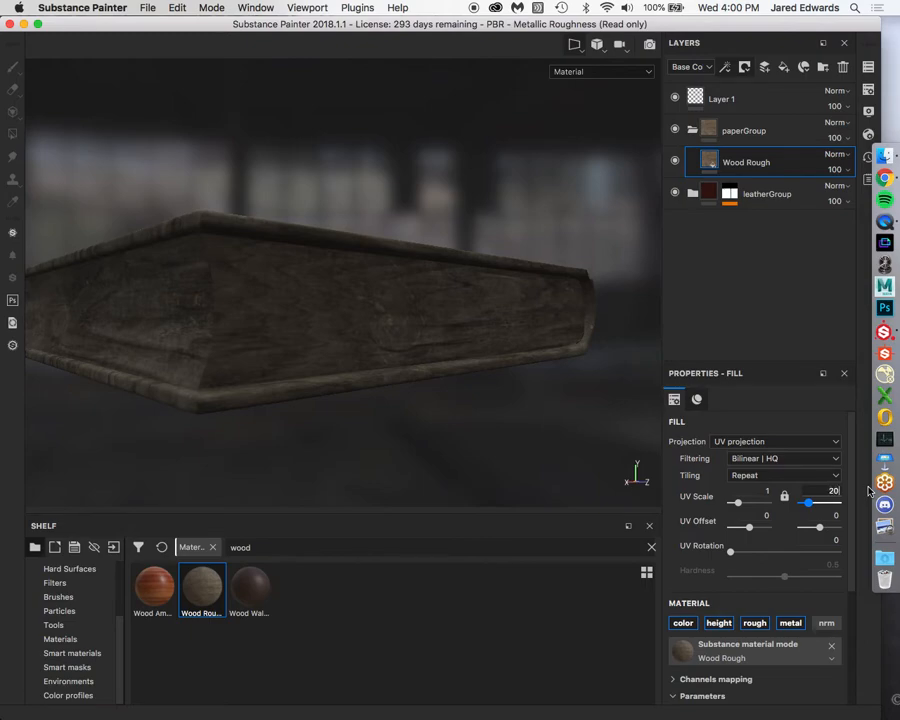
{"action": "left_click_drag", "start_coordinate": [488, 396], "coordinate": [396, 360], "text": "alt"}
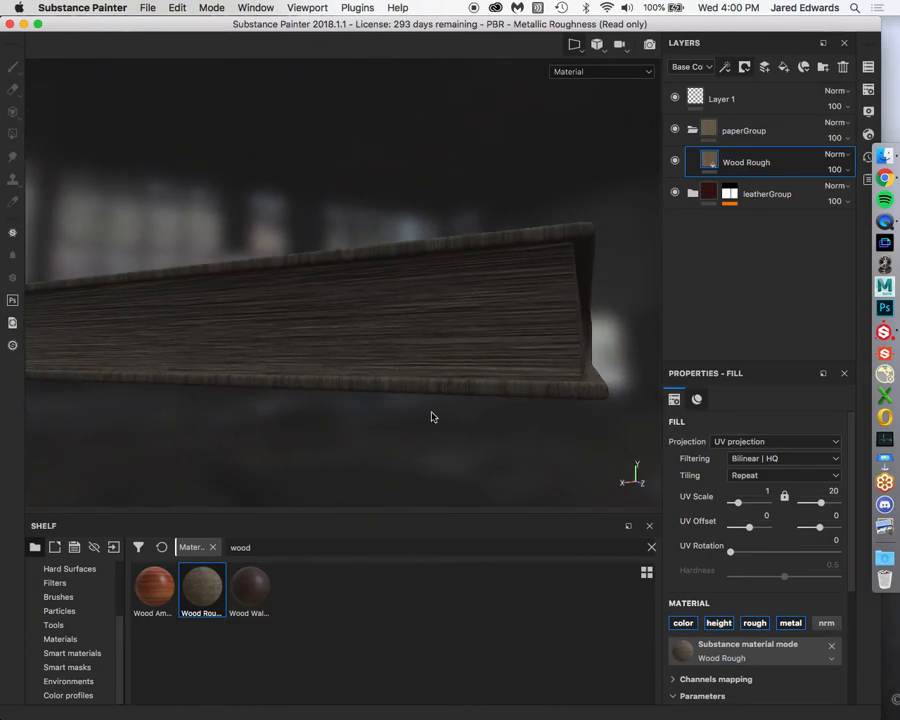
{"action": "type", "text": "3"}
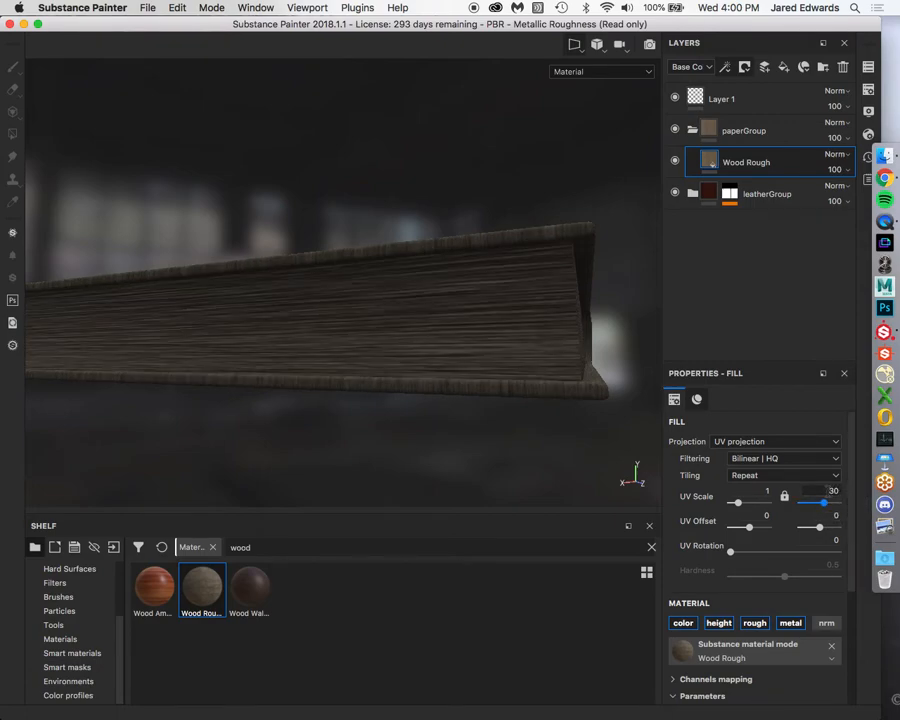
{"action": "left_click_drag", "start_coordinate": [518, 432], "coordinate": [435, 441], "text": "alt"}
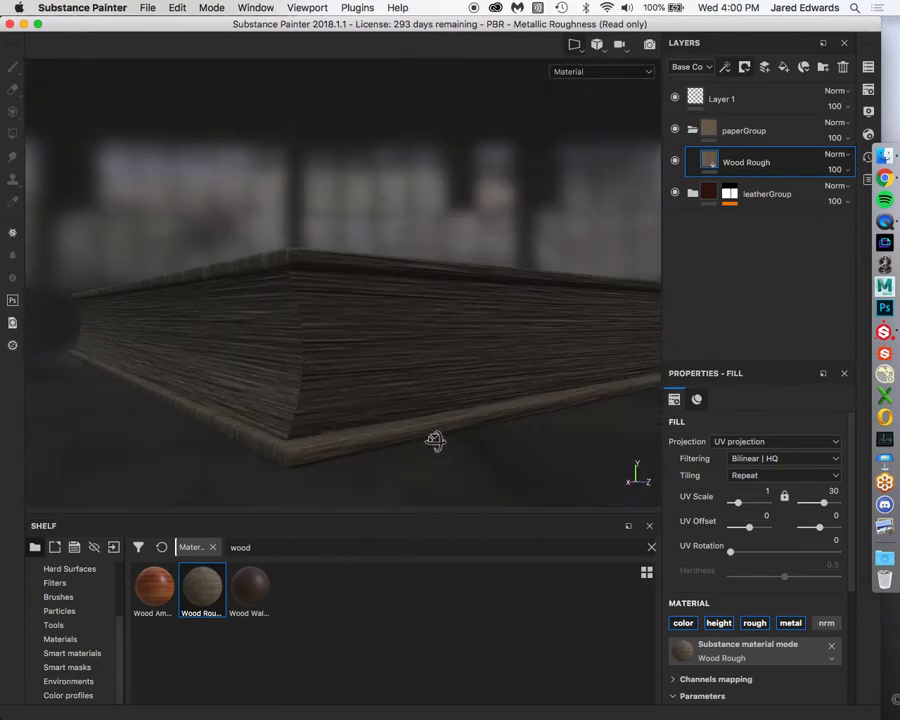
Check the page-edge reference photo in Chrome, return to Substance Painter, and set the Wood Rough color to tan, about RGB 0.635, 0.525, 0.389.
{"action": "left_click", "coordinate": [884, 178]}
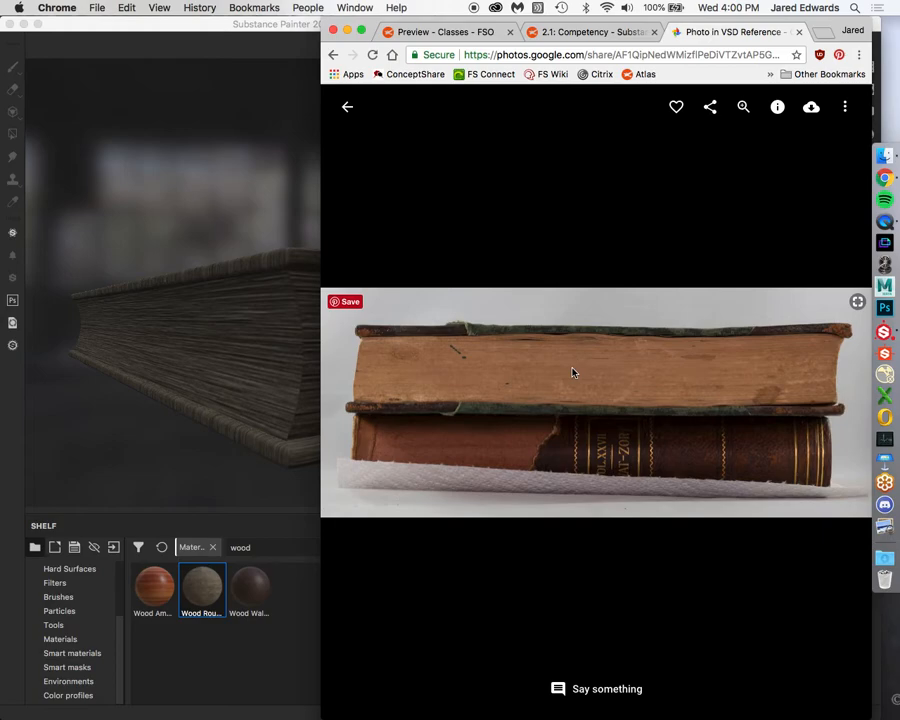
{"action": "key", "text": "super+Tab"}
{"action": "scroll", "coordinate": [690, 580], "scroll_direction": "down", "scroll_amount": 5}
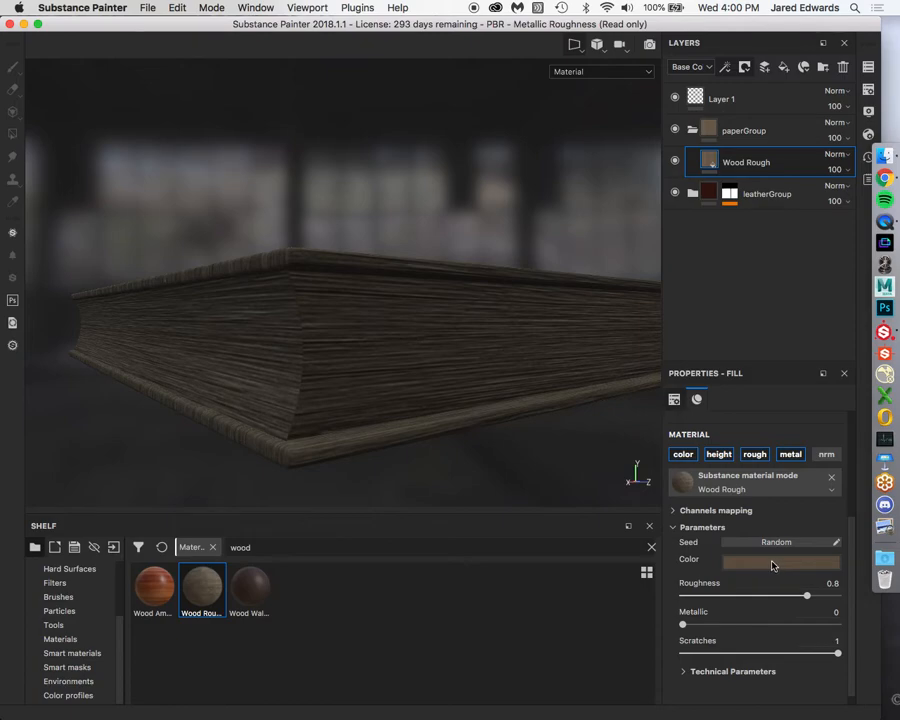
{"action": "left_click", "coordinate": [772, 566]}
{"action": "left_click_drag", "start_coordinate": [821, 509], "coordinate": [851, 458]}
{"action": "left_click_drag", "start_coordinate": [741, 459], "coordinate": [710, 456]}
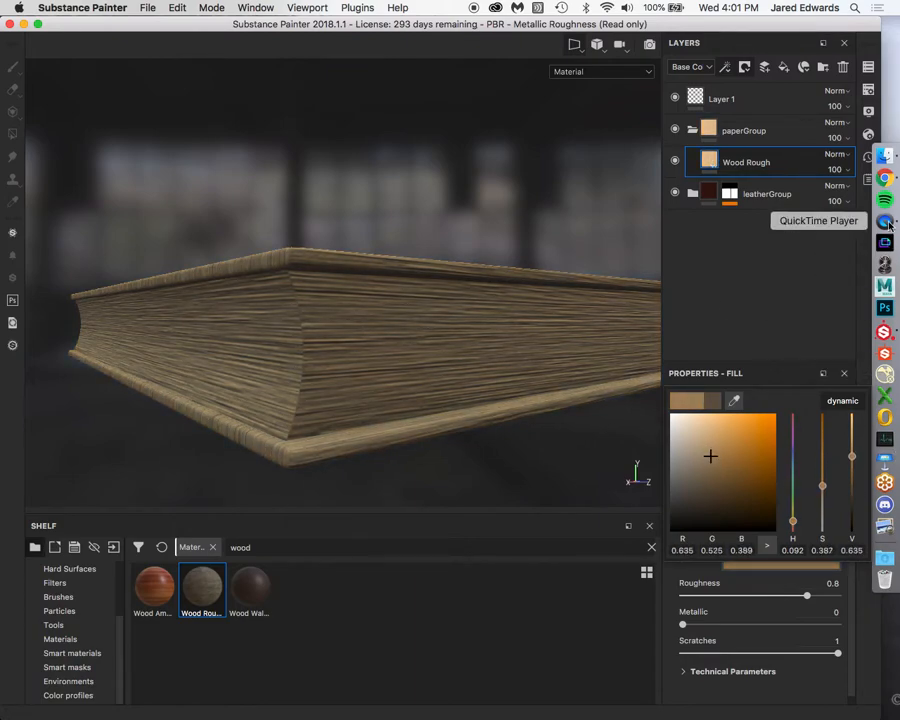
Shift the Wood Rough color to a warmer orange-brown, about RGB 0.647, 0.454, 0.328, comparing it with the reference photo in Chrome.
{"action": "left_click", "coordinate": [885, 178]}
{"action": "key", "text": "super+Tab"}
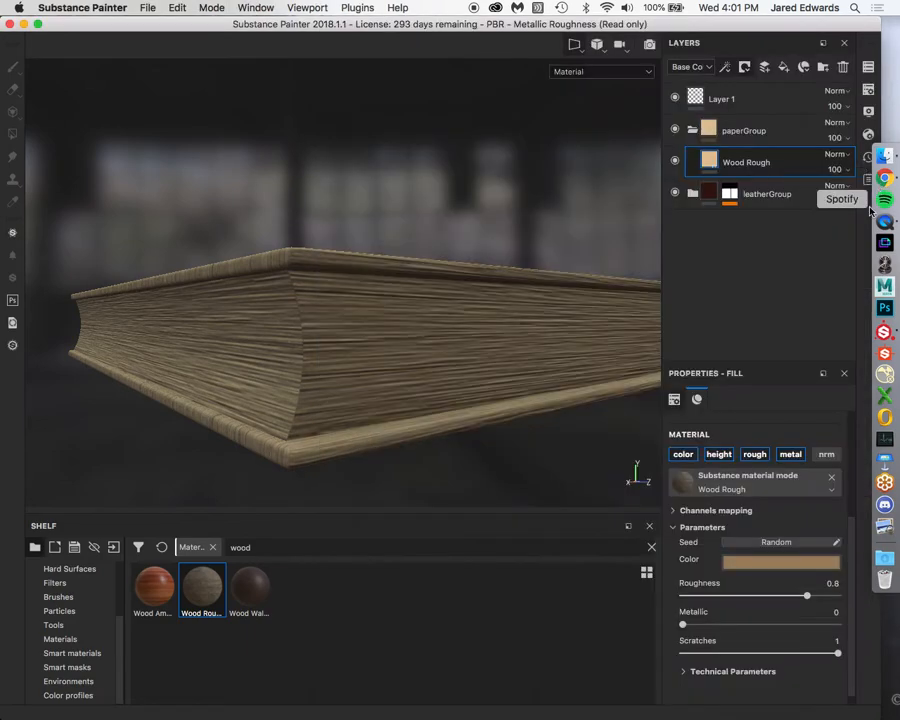
{"action": "left_click", "coordinate": [776, 561]}
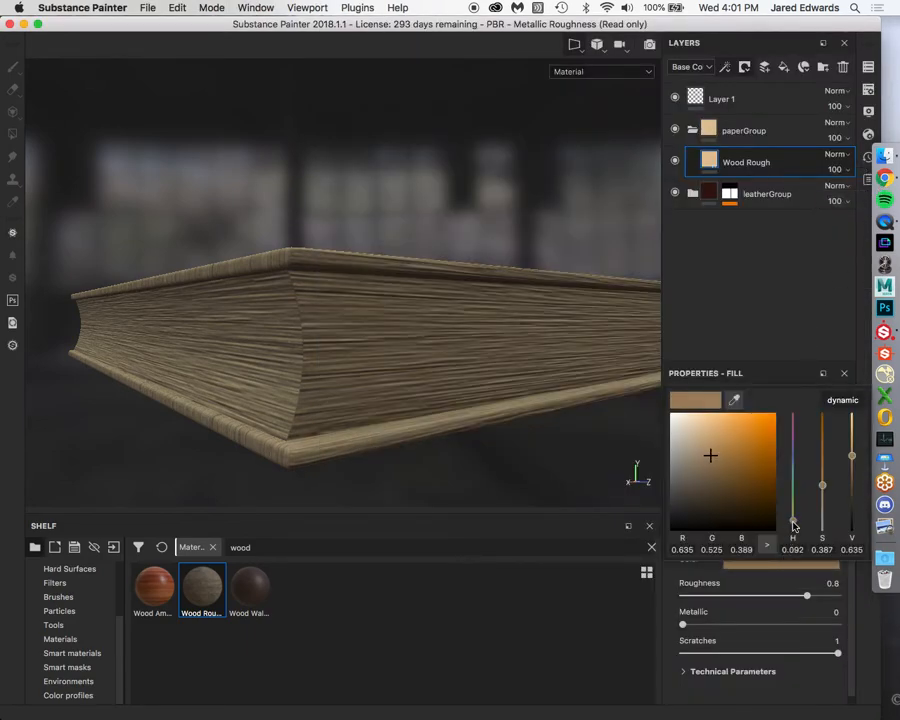
{"action": "left_click", "coordinate": [794, 525]}
{"action": "left_click_drag", "start_coordinate": [711, 456], "coordinate": [722, 456]}
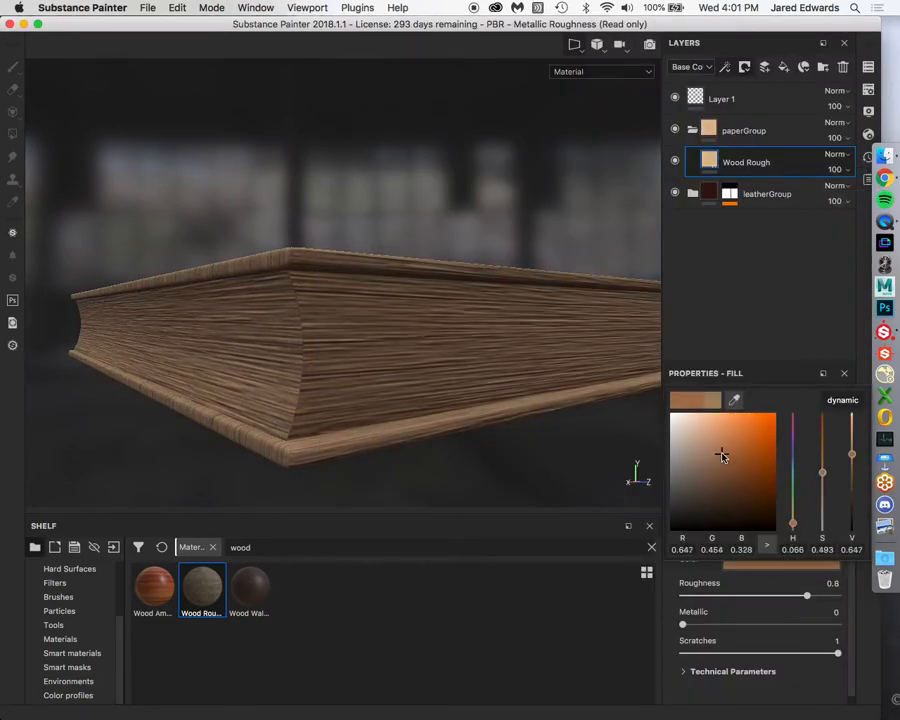
{"action": "left_click", "coordinate": [885, 178]}
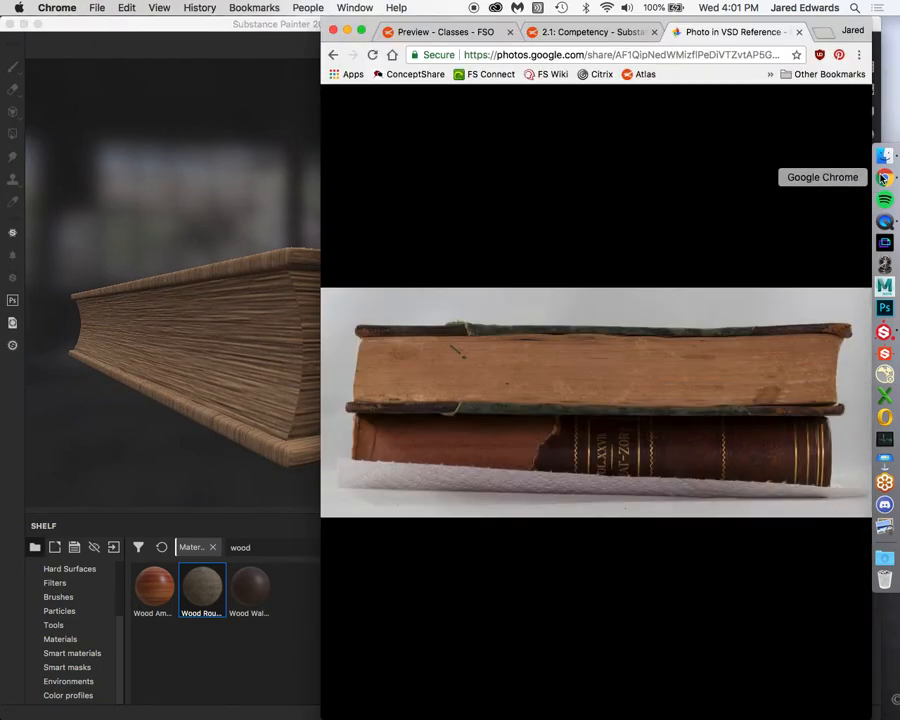
{"action": "key", "text": "super+Tab"}
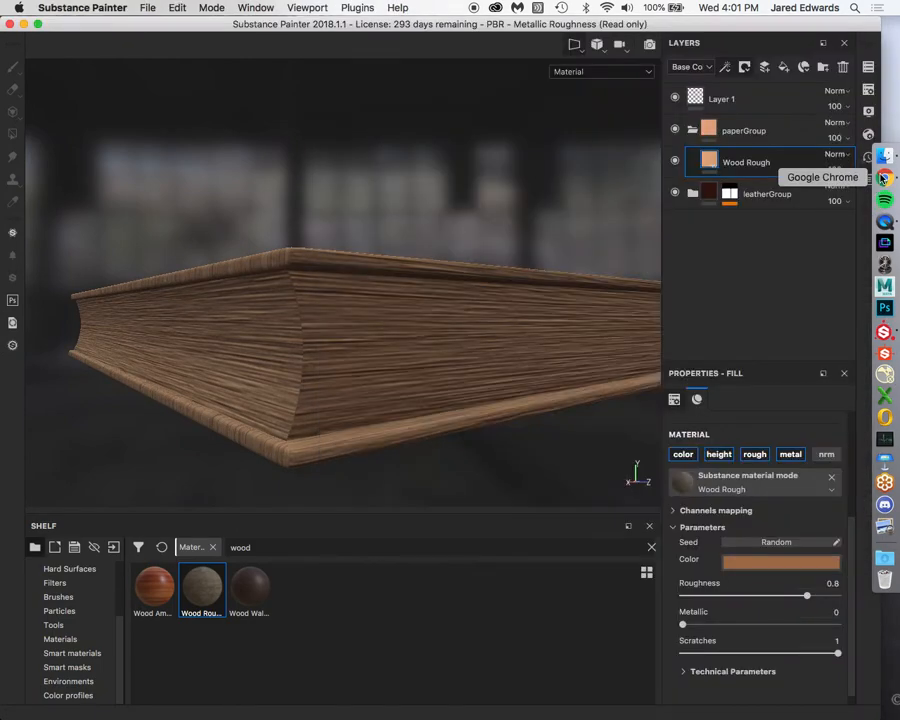
Expand the Wood Rough technical parameters and examine the page edges close up at the book's corner.
{"action": "left_click", "coordinate": [733, 669]}
{"action": "scroll", "coordinate": [730, 629], "scroll_direction": "down", "scroll_amount": 2}
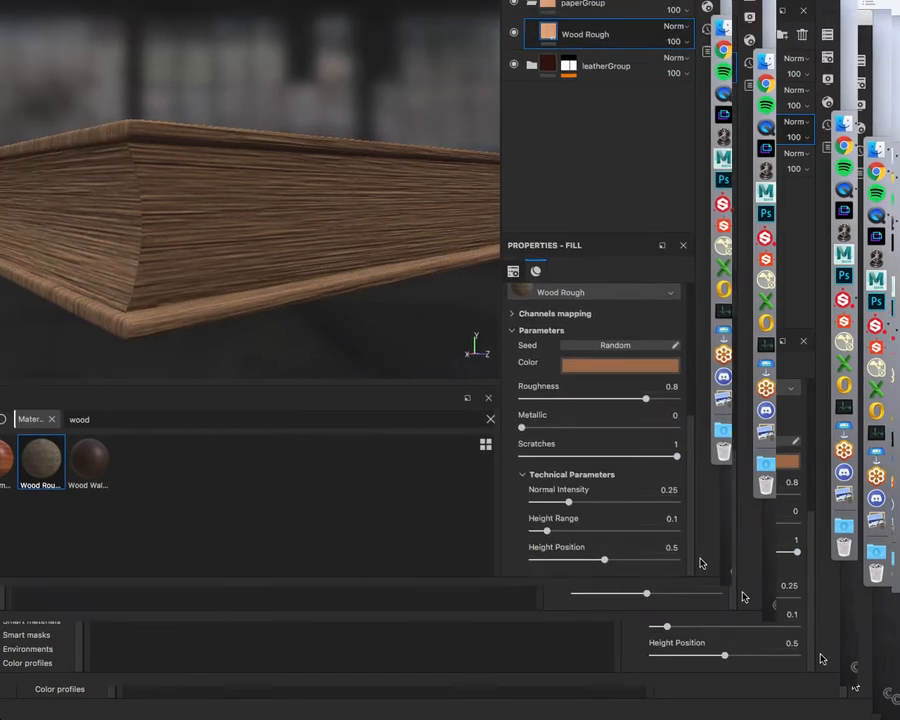
{"action": "scroll", "coordinate": [485, 283], "scroll_direction": "up", "scroll_amount": 2}
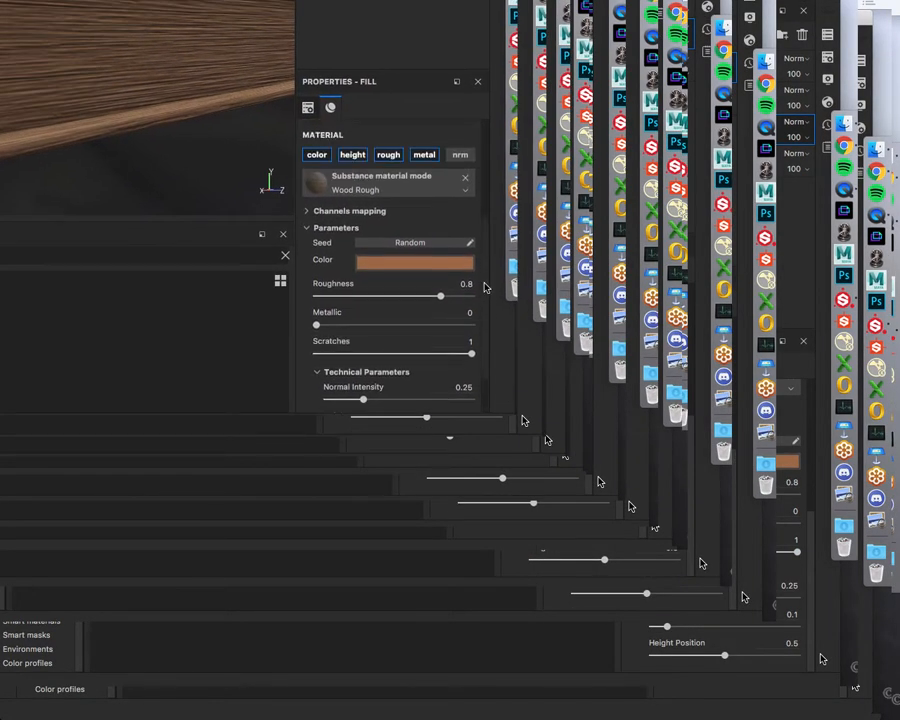
{"action": "scroll", "coordinate": [482, 284], "scroll_direction": "down", "scroll_amount": 2}
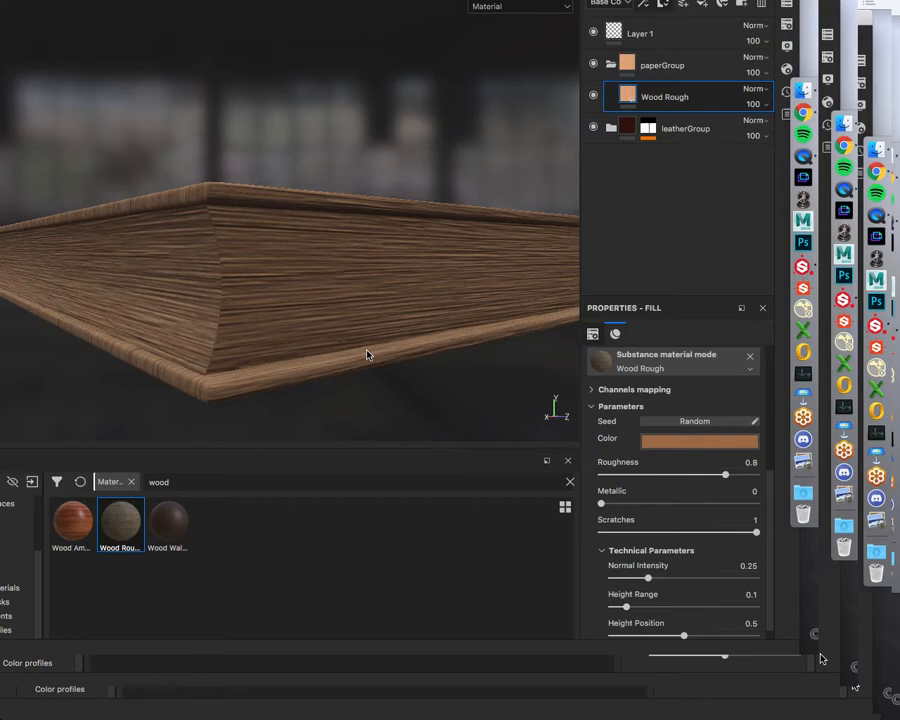
{"action": "key", "text": "super"}
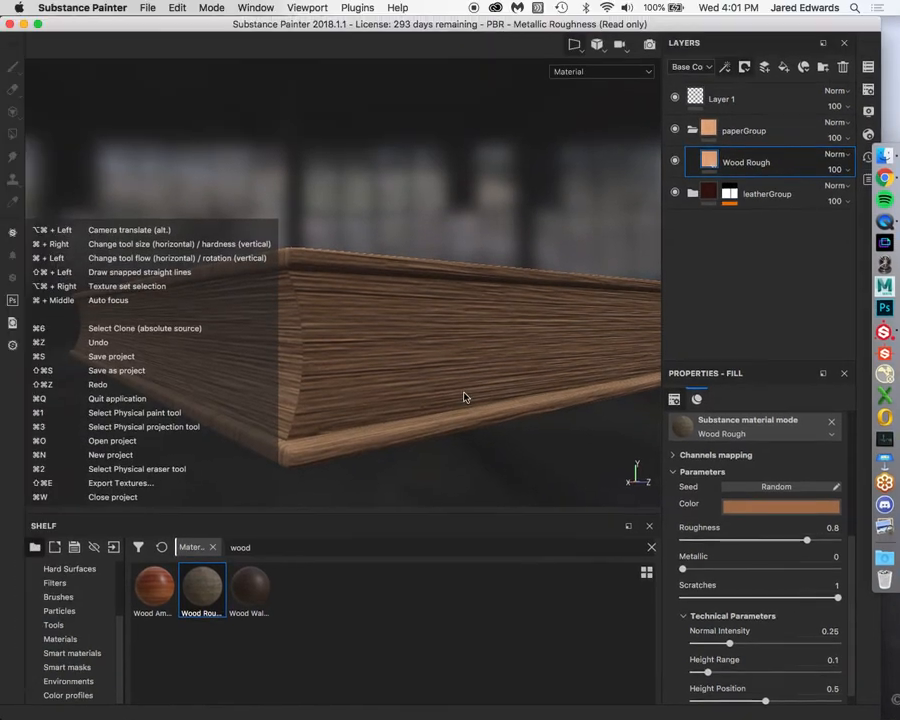
{"action": "left_click_drag", "start_coordinate": [366, 373], "coordinate": [466, 303], "text": "alt"}
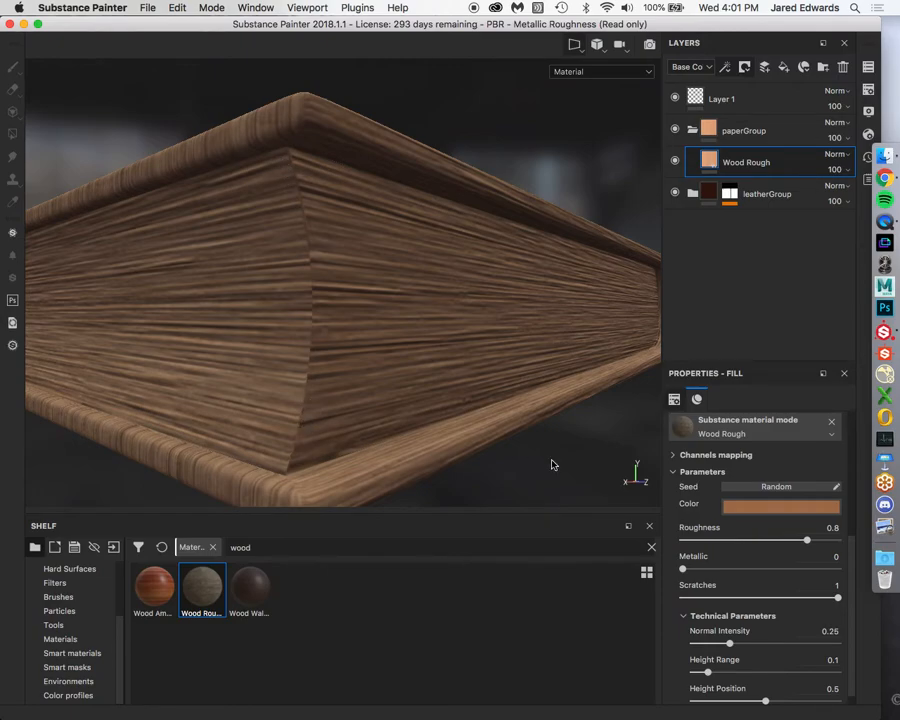
Try Tri-planar projection with a higher hardness on the Wood Rough fill, undo the hardness change, and return to UV projection.
{"action": "scroll", "coordinate": [768, 490], "scroll_direction": "up", "scroll_amount": 5}
{"action": "left_click", "coordinate": [762, 442]}
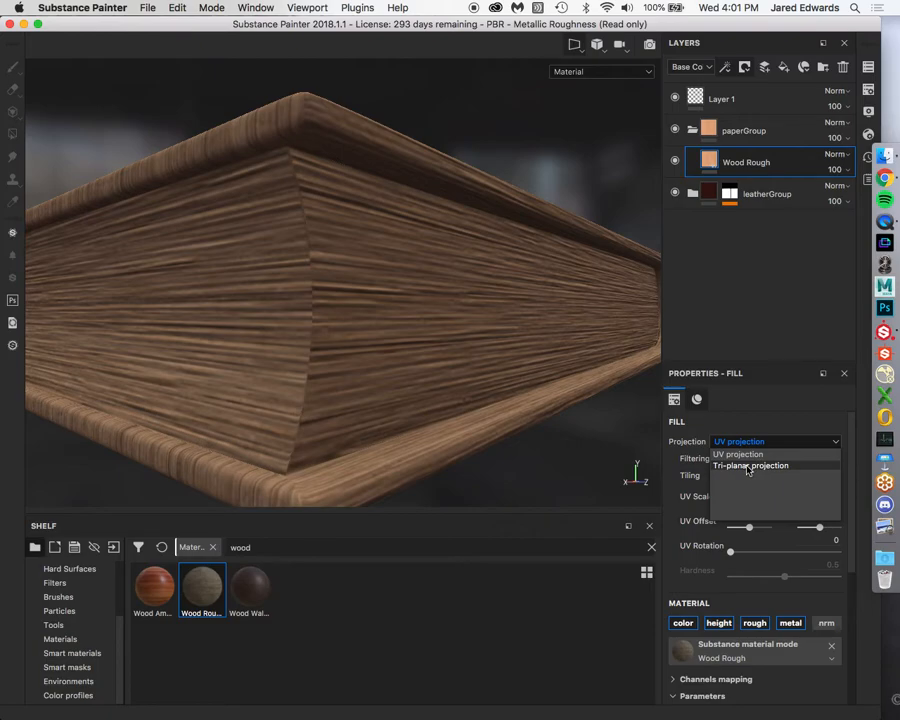
{"action": "left_click", "coordinate": [748, 466]}
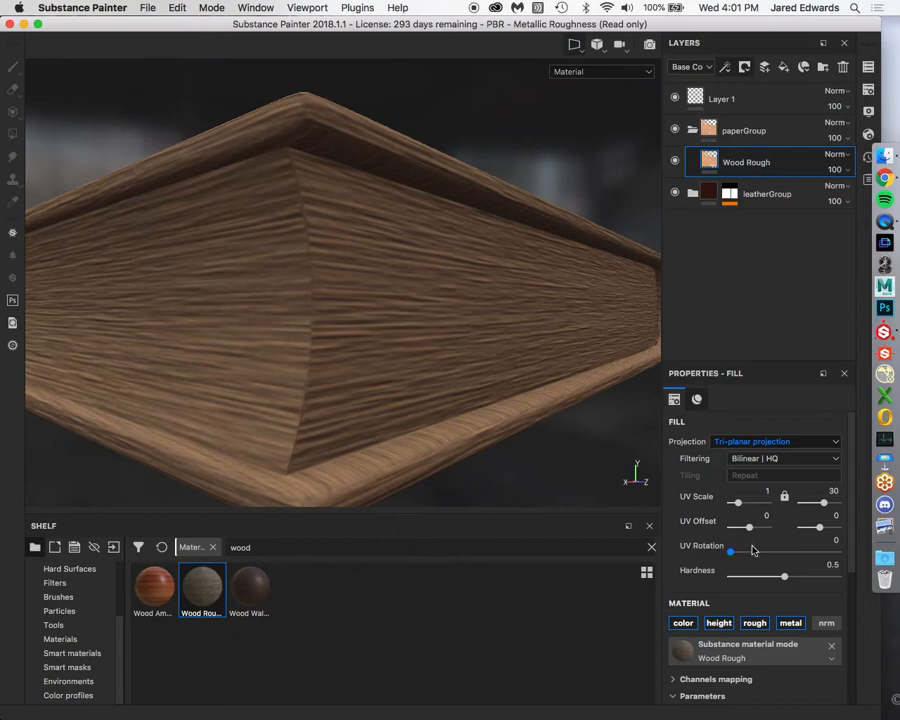
{"action": "left_click_drag", "start_coordinate": [784, 577], "coordinate": [806, 577]}
{"action": "key", "text": "super+z"}
{"action": "left_click", "coordinate": [760, 440]}
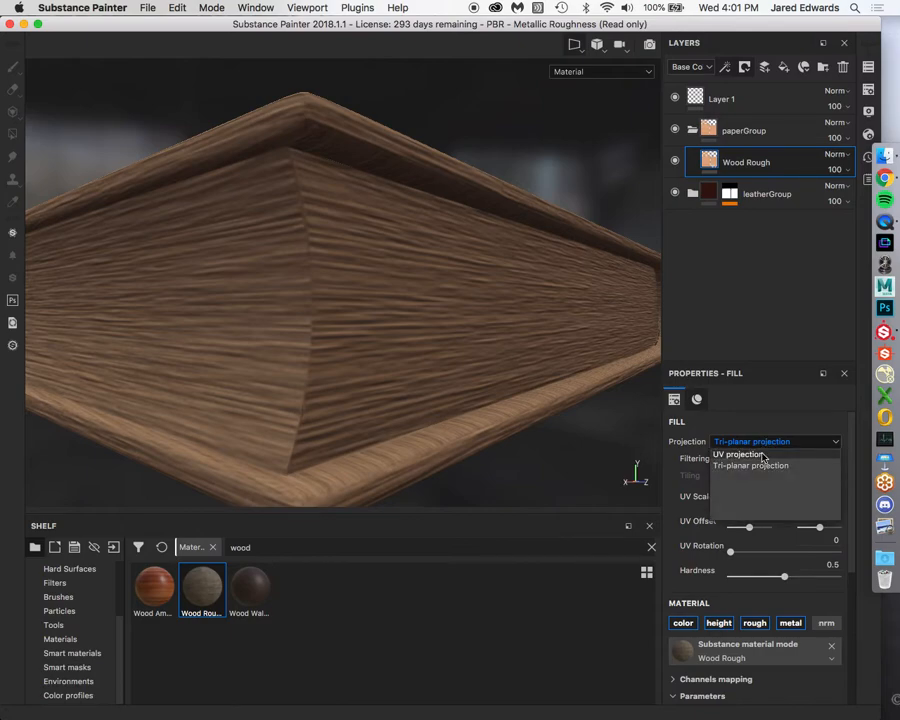
{"action": "left_click", "coordinate": [740, 455]}
Compare the page edges around the book's corner with the reference photo in Chrome, returning to Substance Painter each time.
{"action": "left_click_drag", "start_coordinate": [442, 386], "coordinate": [434, 395], "text": "alt"}
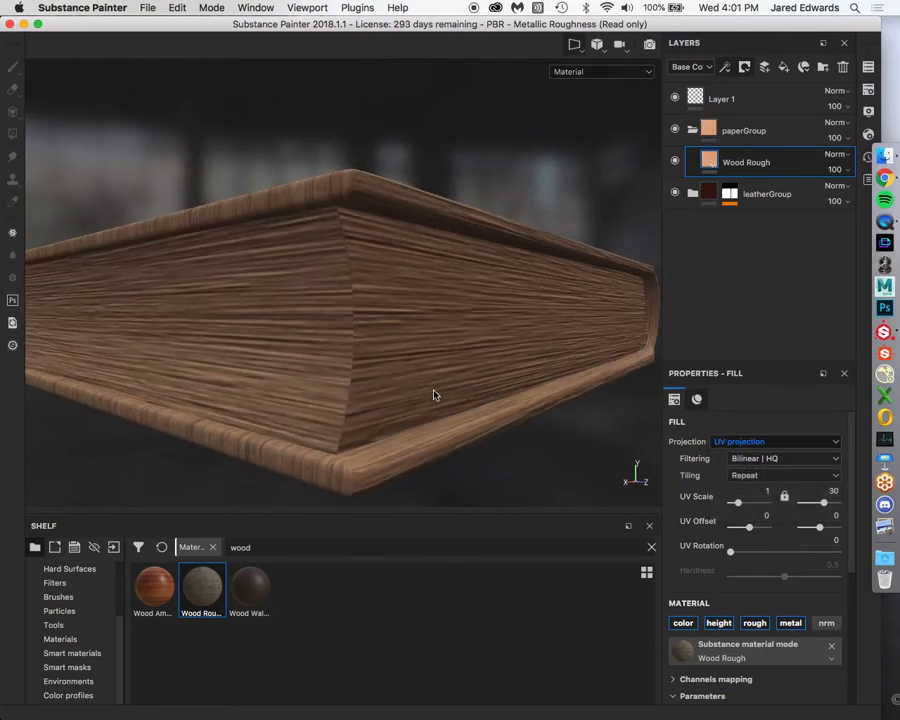
{"action": "left_click_drag", "start_coordinate": [434, 395], "coordinate": [298, 360], "text": "alt"}
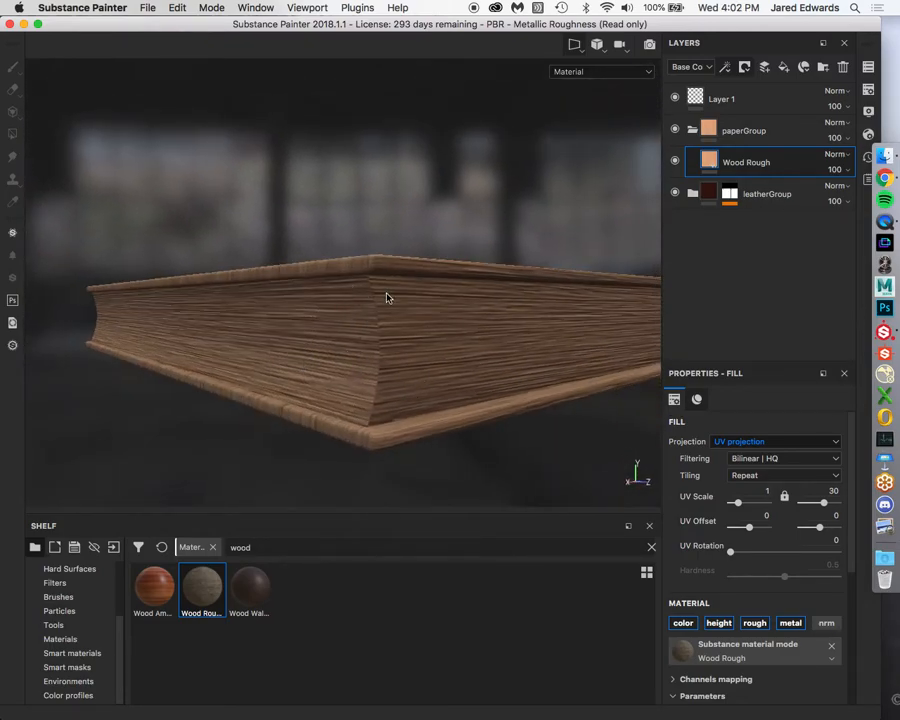
{"action": "left_click_drag", "start_coordinate": [392, 374], "coordinate": [459, 392], "text": "alt"}
{"action": "left_click", "coordinate": [884, 178]}
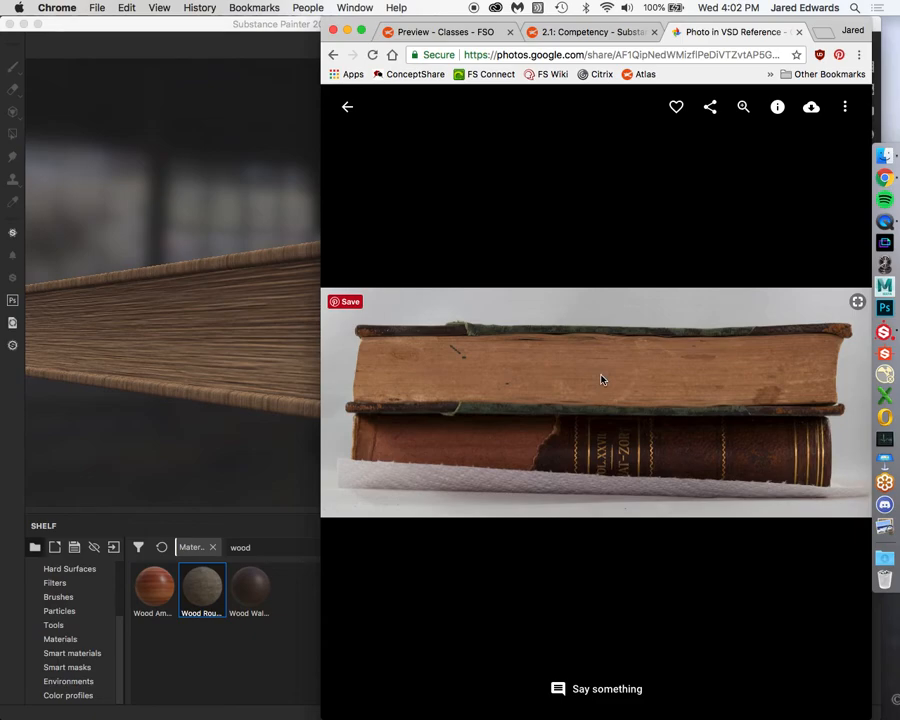
{"action": "key", "text": "super+Tab"}
{"action": "mouse_move", "coordinate": [402, 346]}
{"action": "left_mouse_down", "text": "alt"}
{"action": "mouse_move", "coordinate": [436, 346]}
{"action": "mouse_move", "coordinate": [416, 366]}
{"action": "left_mouse_up", "text": "alt"}
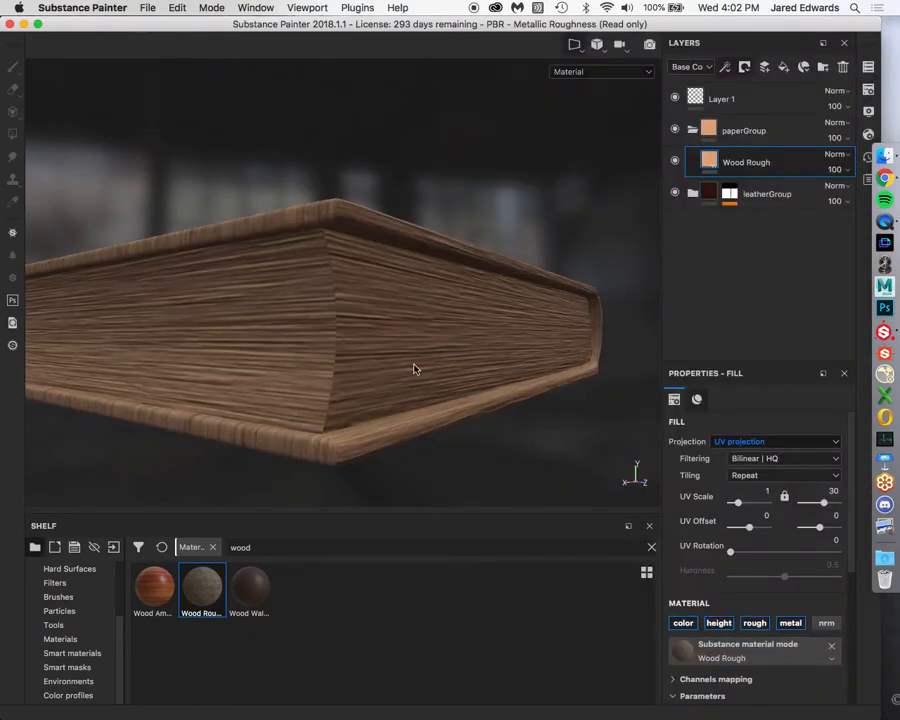
{"action": "scroll", "coordinate": [737, 560], "scroll_direction": "down", "scroll_amount": 5}
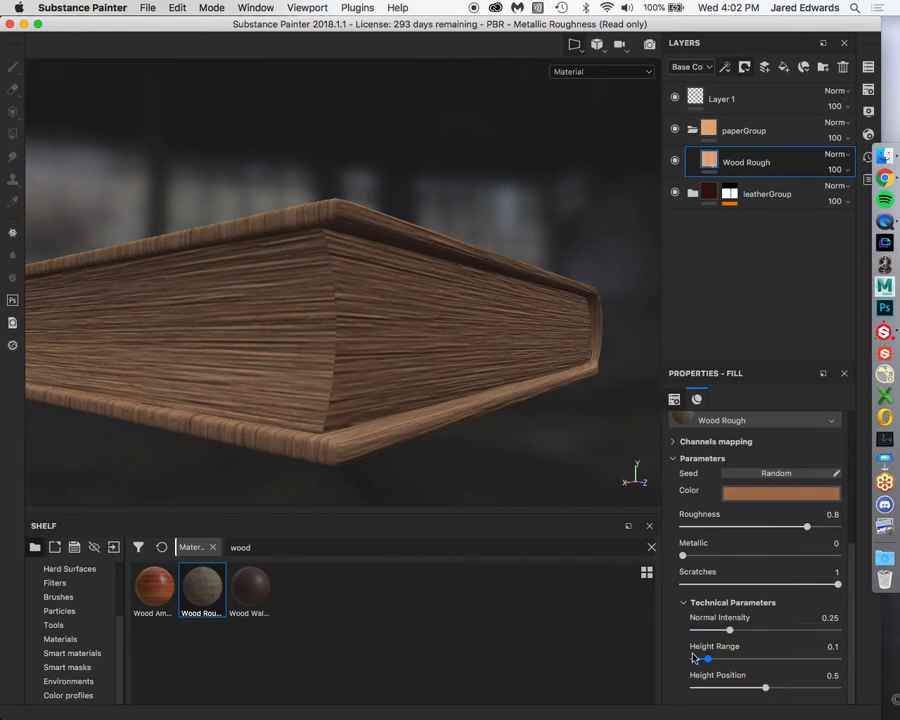
{"action": "left_click_drag", "start_coordinate": [375, 404], "coordinate": [470, 374], "text": "alt"}
{"action": "left_click", "coordinate": [884, 178]}
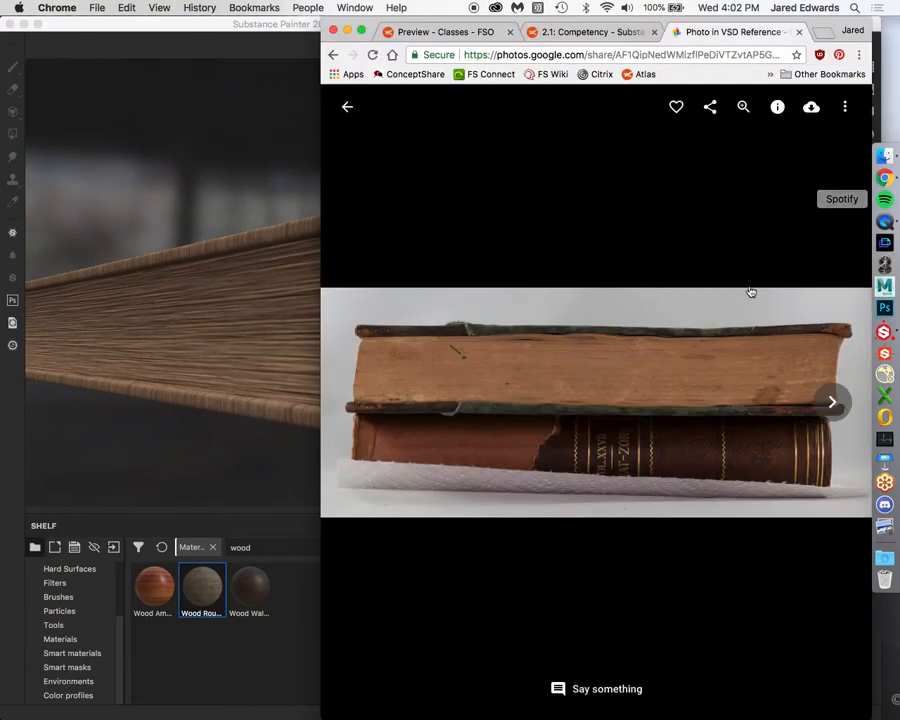
{"action": "key", "text": "super+Tab"}
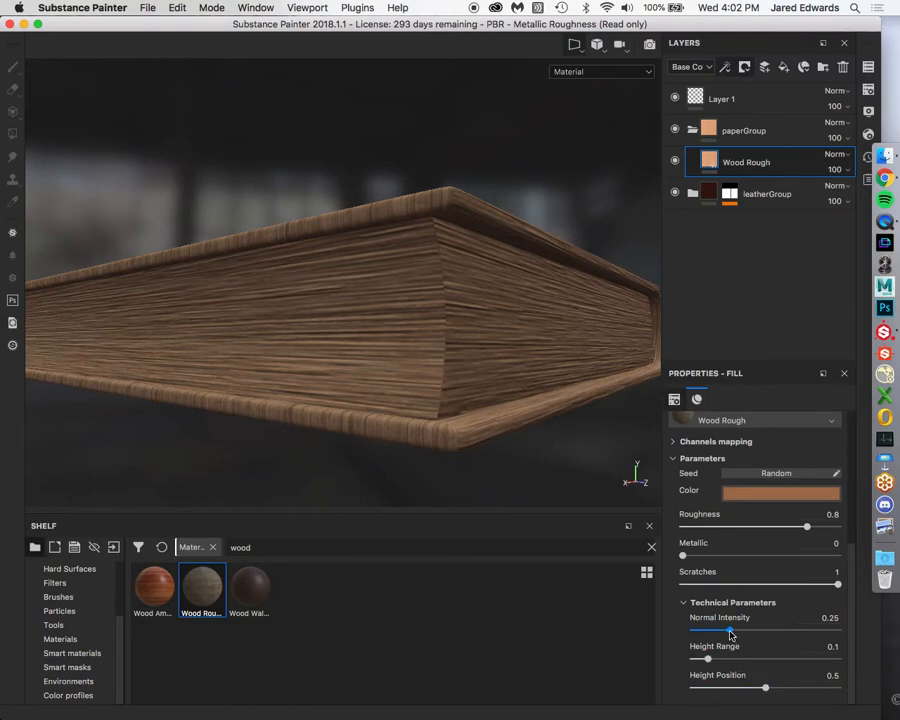
Try a higher Normal Intensity on Wood Rough and undo it, test a Height Range of 0.71, and set it to 0.05.
{"action": "left_click_drag", "start_coordinate": [730, 634], "coordinate": [818, 632]}
{"action": "key", "text": "super+z"}
{"action": "left_click_drag", "start_coordinate": [710, 661], "coordinate": [795, 661]}
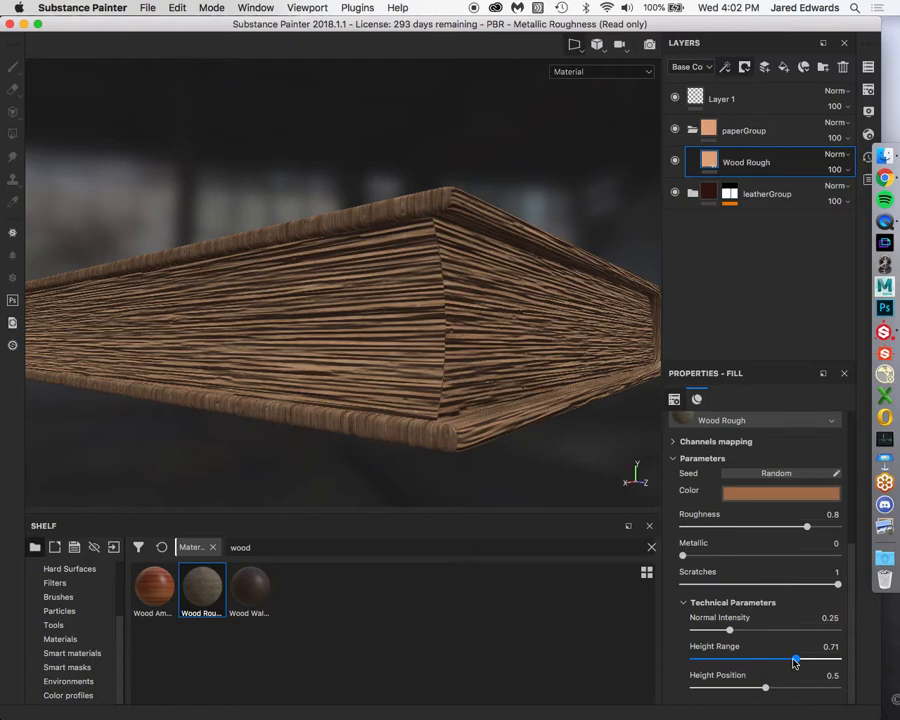
{"action": "left_click_drag", "start_coordinate": [795, 661], "coordinate": [699, 662]}
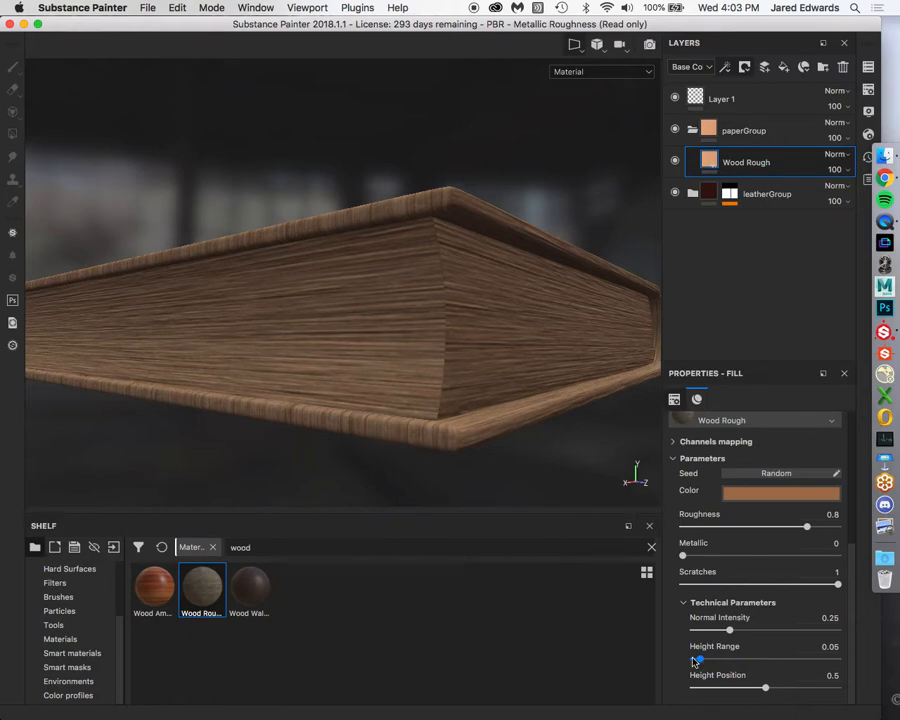
{"action": "left_click_drag", "start_coordinate": [550, 426], "coordinate": [363, 435], "text": "alt"}
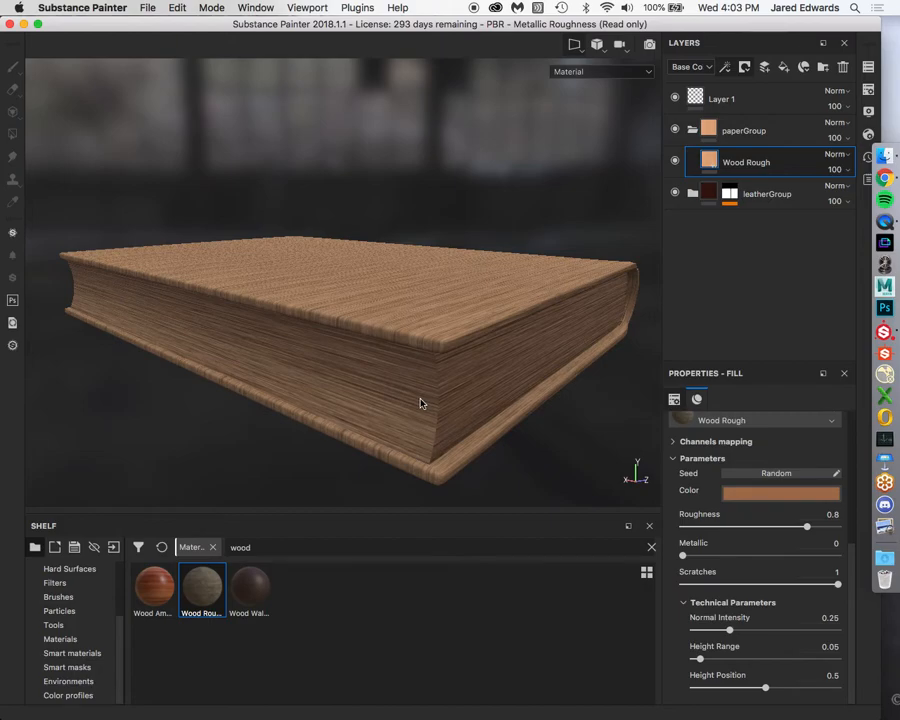
Collapse paperGroup and add a black mask to it.
{"action": "left_click", "coordinate": [692, 128]}
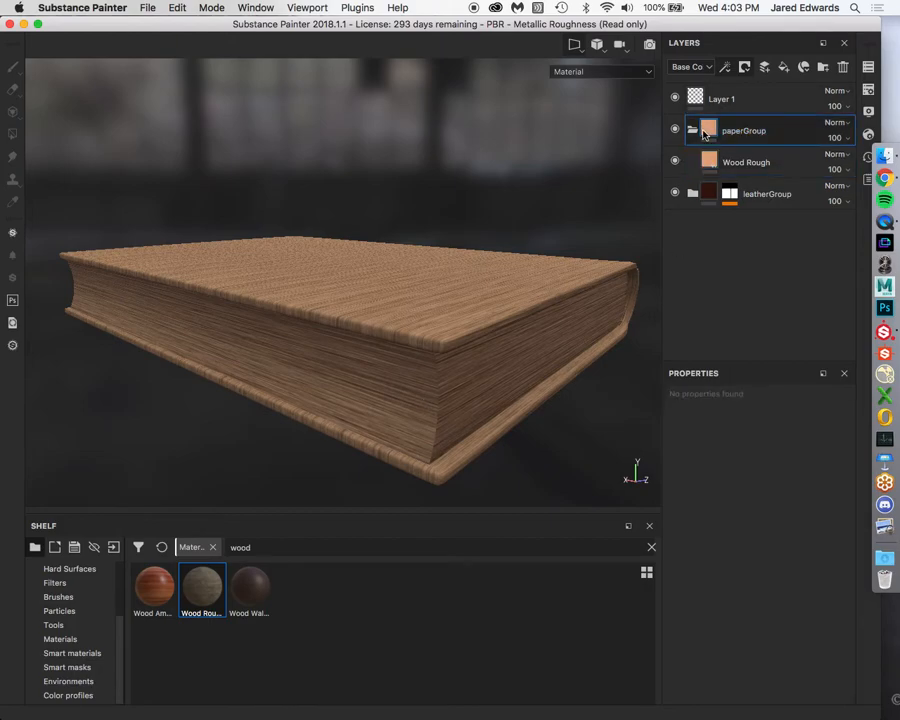
{"action": "left_click", "coordinate": [694, 131]}
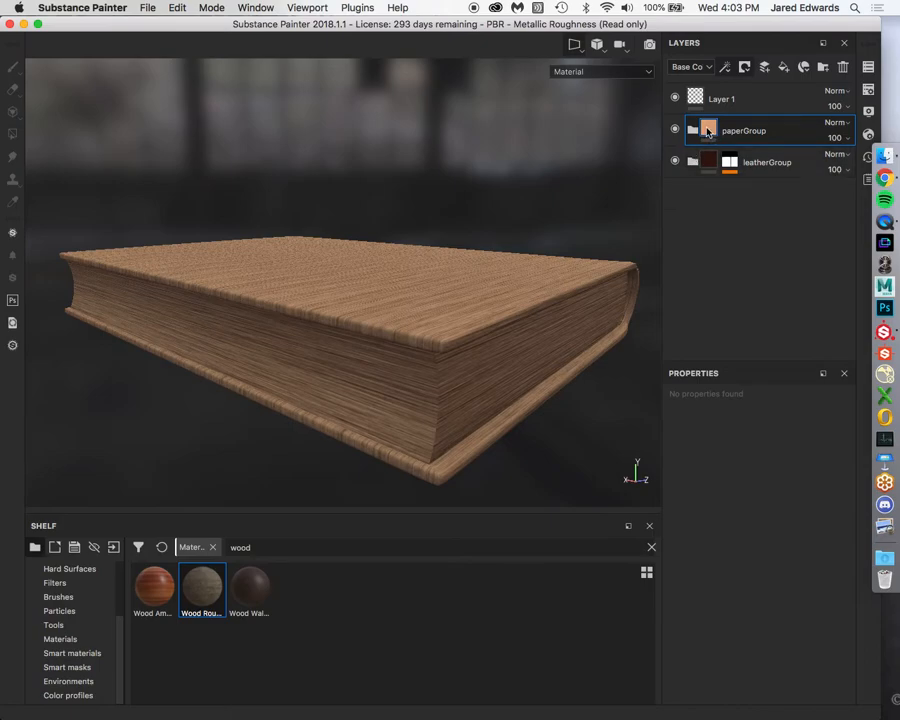
{"action": "mouse_move", "coordinate": [707, 132]}
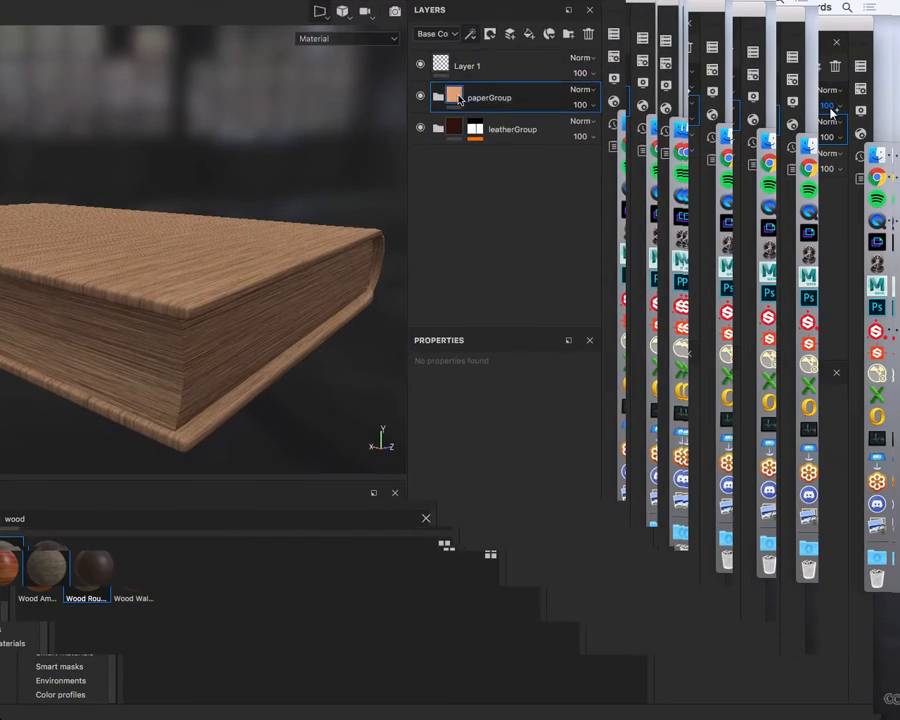
{"action": "mouse_move", "coordinate": [459, 100]}
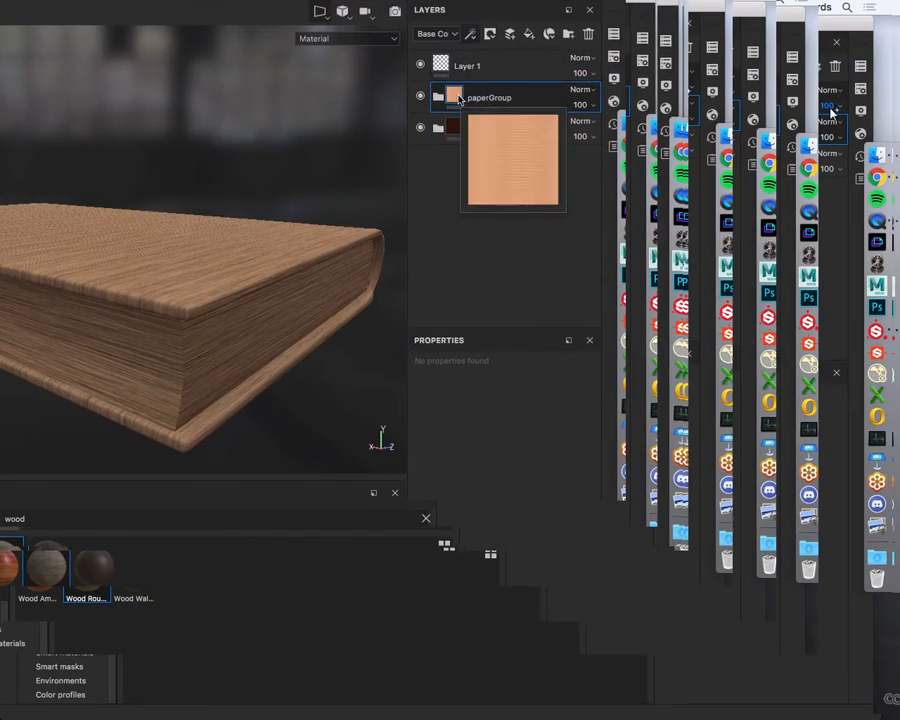
{"action": "left_click", "coordinate": [490, 37]}
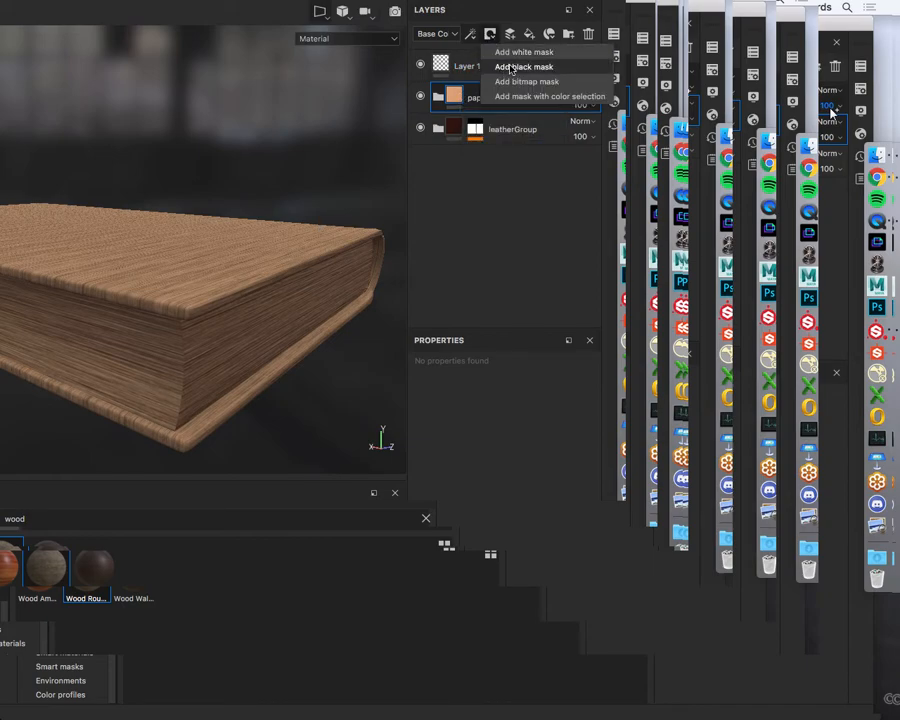
{"action": "left_click", "coordinate": [516, 67]}
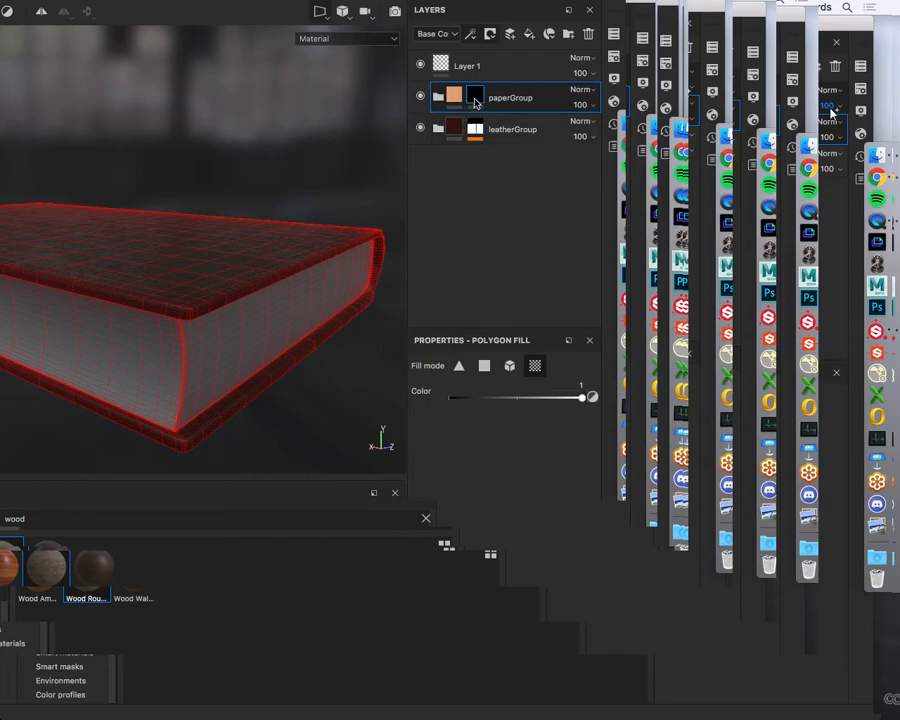
{"action": "mouse_move", "coordinate": [477, 100]}
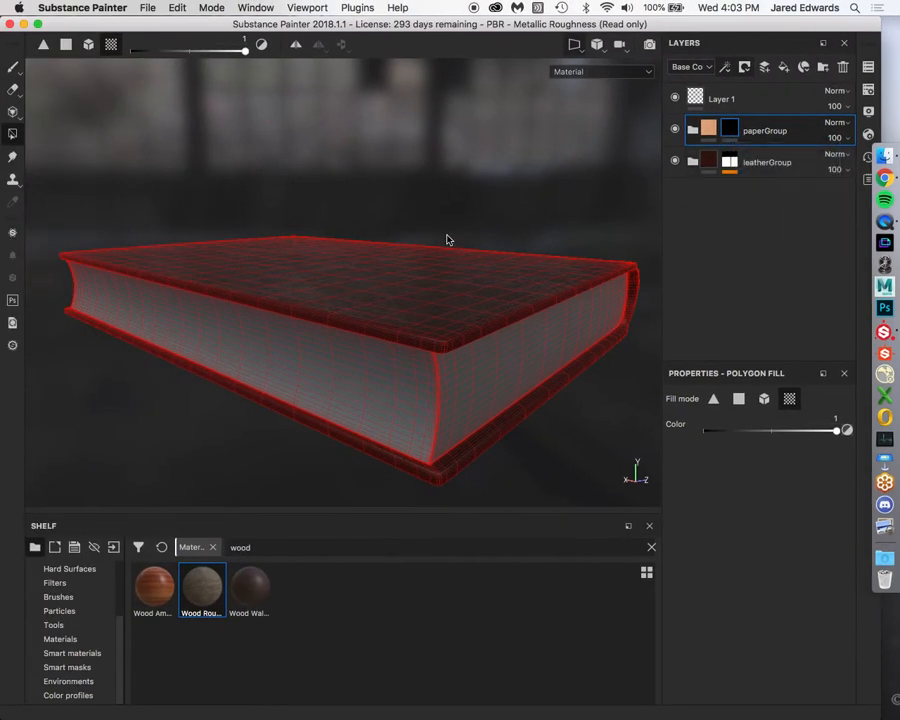
Show the 3D and 2D UV views side by side and view the book's page edges with the paperGroup mask active.
{"action": "key", "text": "F3"}
{"action": "key", "text": "F2"}
{"action": "key", "text": "F1"}
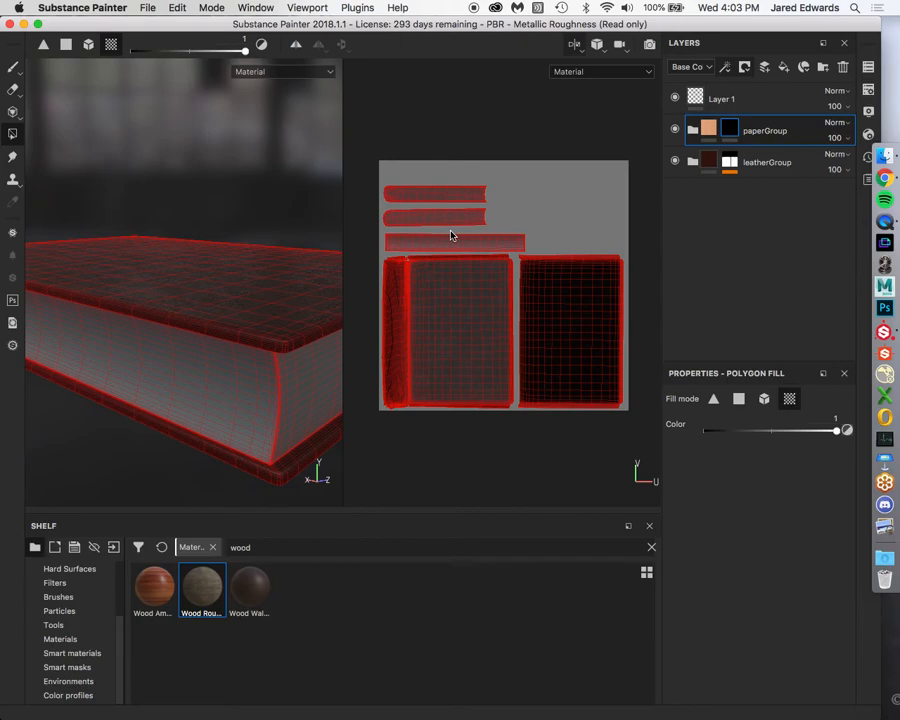
{"action": "left_click_drag", "start_coordinate": [211, 237], "coordinate": [156, 221], "text": "alt"}
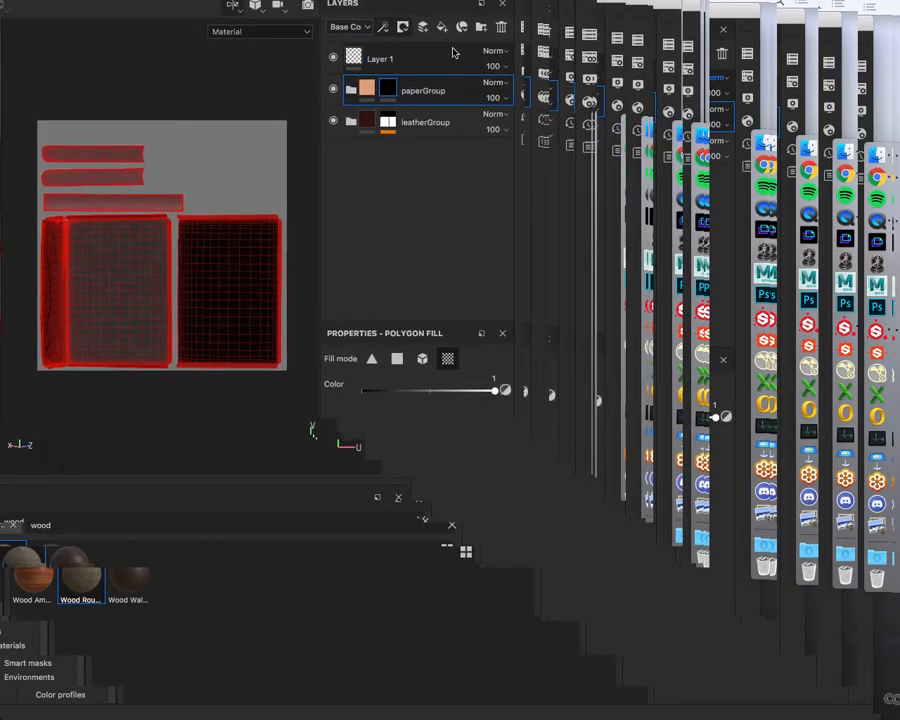
Expand leatherGroup and paperGroup, and add a paint effect to the paperGroup mask.
{"action": "left_click", "coordinate": [351, 121]}
{"action": "left_click", "coordinate": [351, 90]}
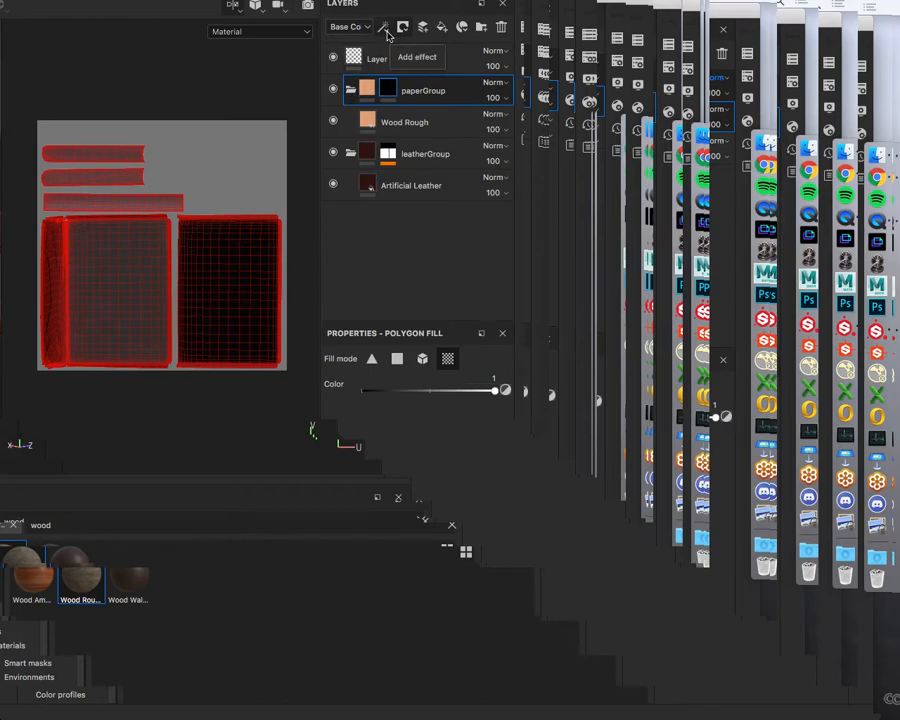
{"action": "left_click", "coordinate": [386, 32]}
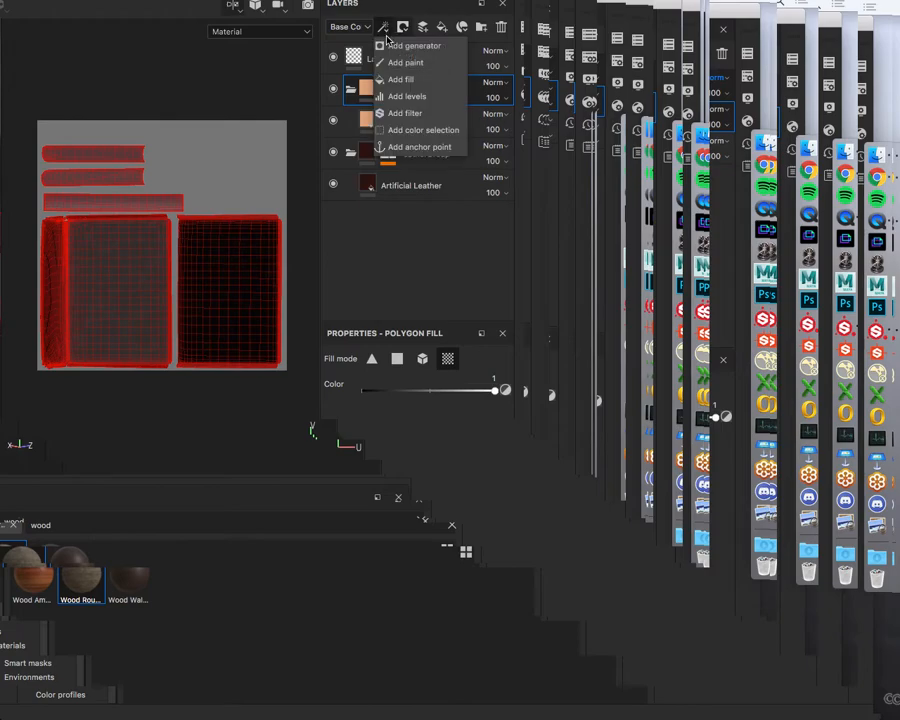
{"action": "left_click", "coordinate": [385, 30]}
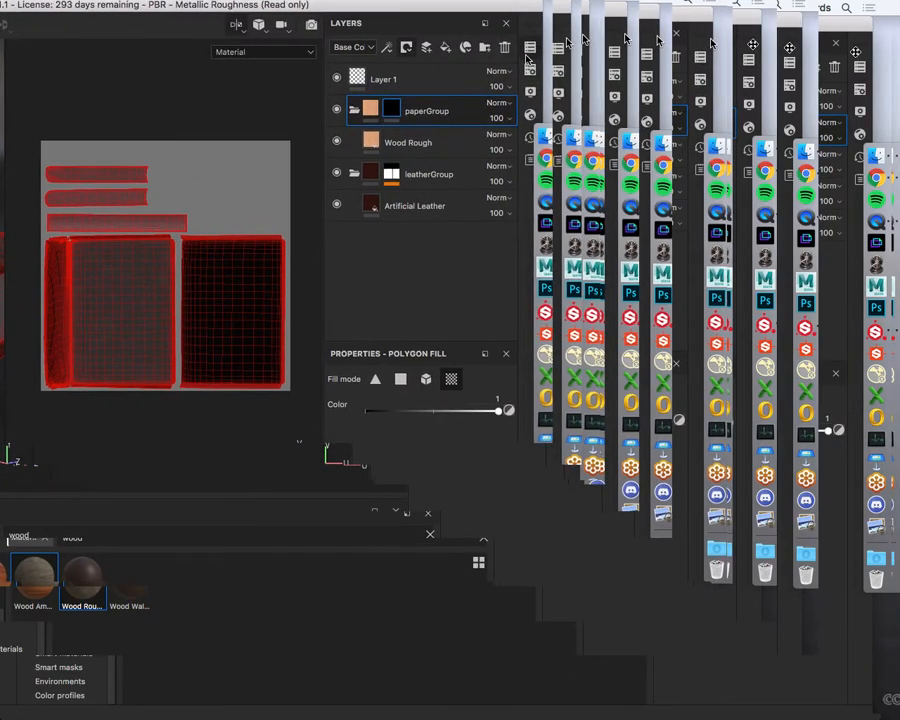
{"action": "left_click", "coordinate": [386, 47]}
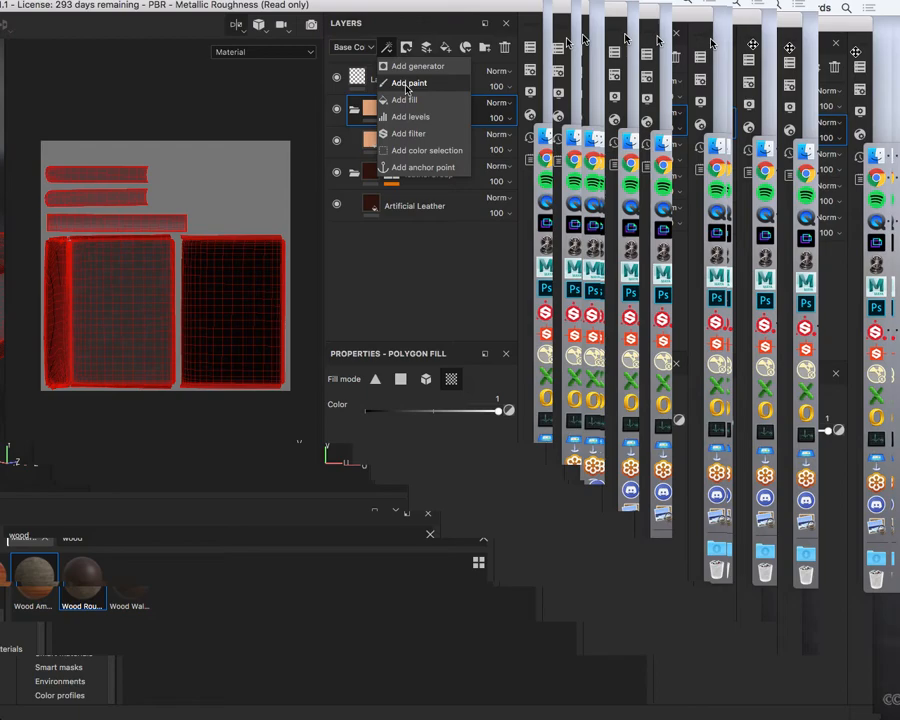
{"action": "left_click", "coordinate": [433, 263]}
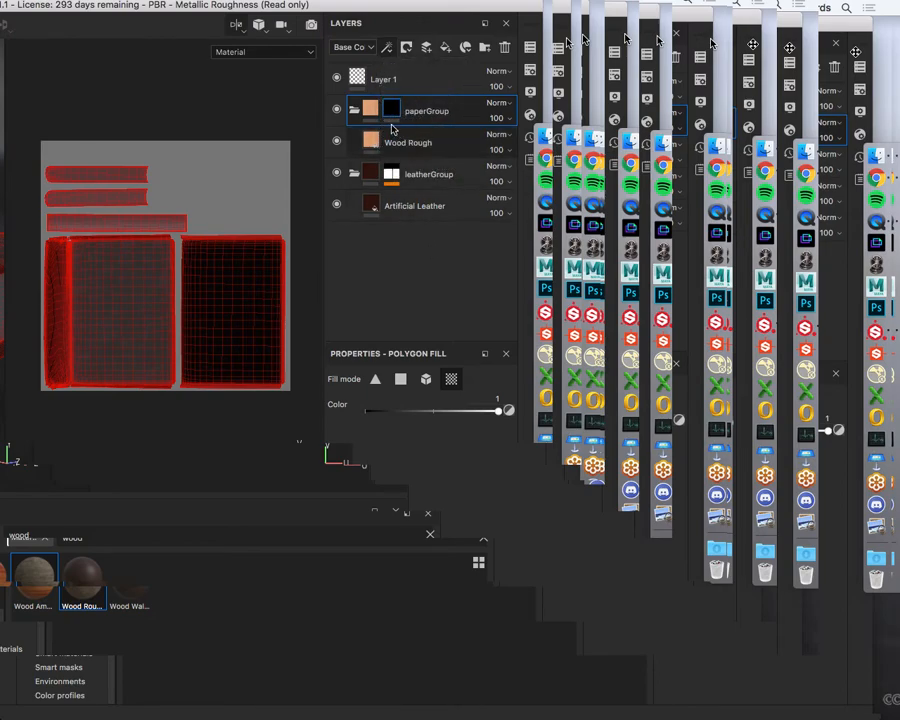
{"action": "left_click", "coordinate": [386, 47]}
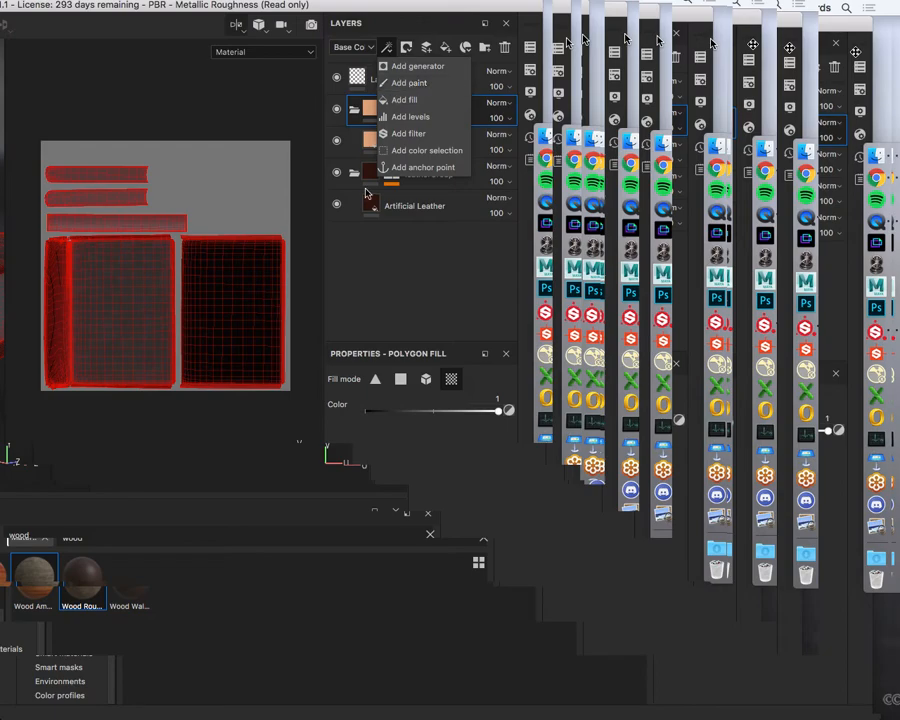
{"action": "left_click", "coordinate": [398, 84]}
{"action": "left_click", "coordinate": [386, 47]}
{"action": "left_click", "coordinate": [398, 79]}
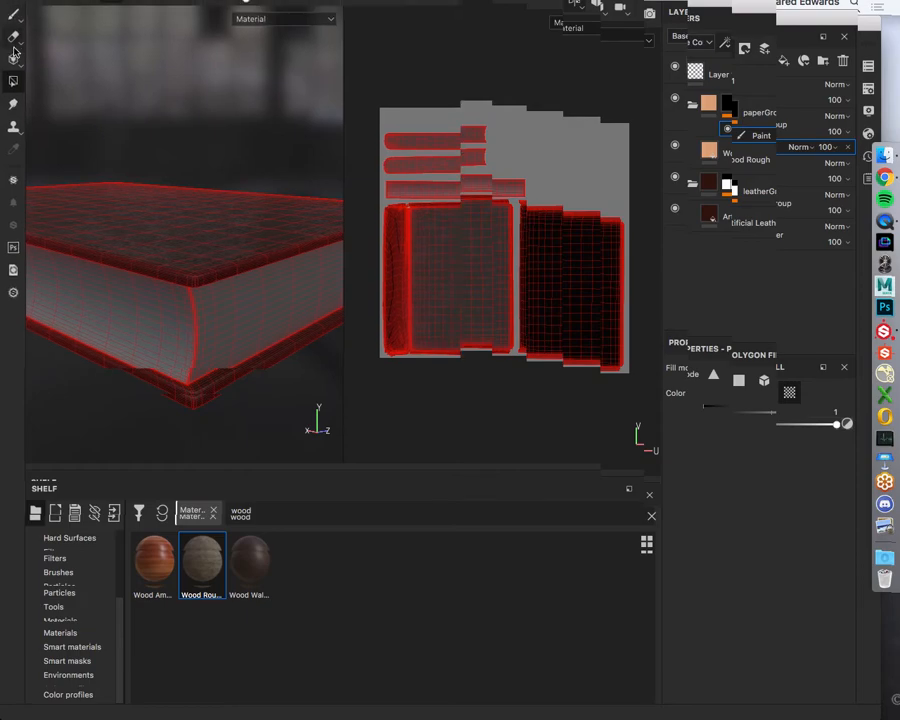
Fill the three page-edge UV islands white in the paperGroup mask with Polygon Fill.
{"action": "key", "text": "super"}
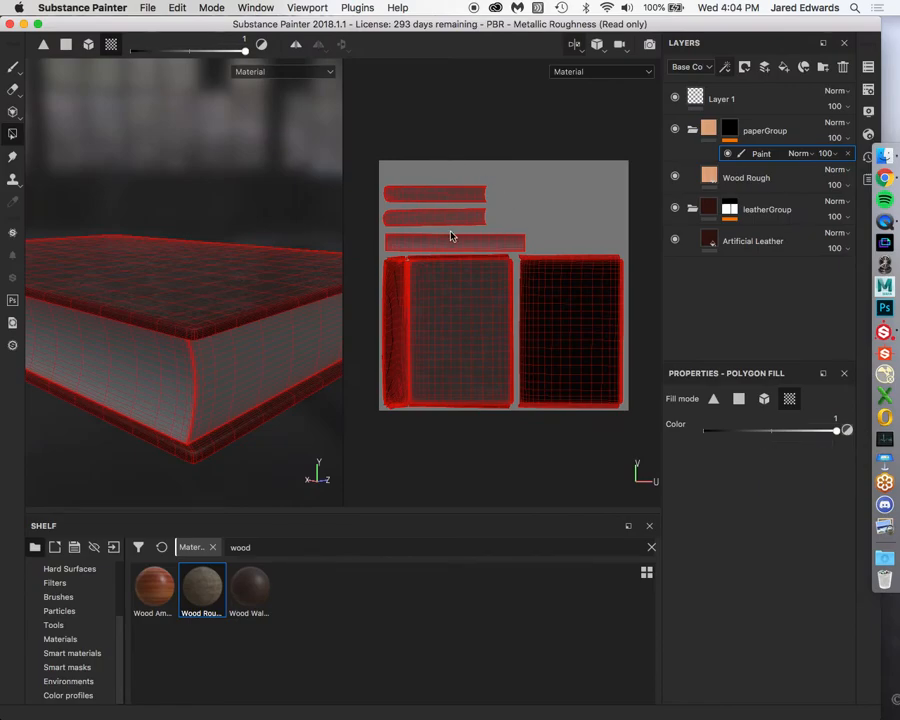
{"action": "left_click", "coordinate": [447, 198]}
{"action": "left_click", "coordinate": [448, 217]}
{"action": "left_click", "coordinate": [448, 244]}
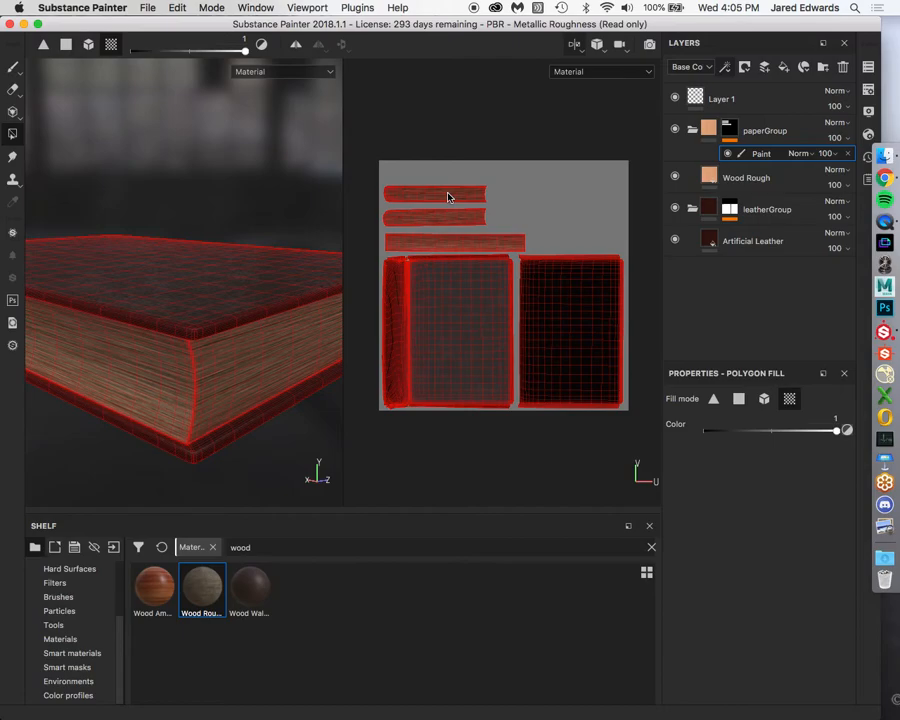
Try filling the large cover UV island in the mask, clear it with fill color 0, and set the color back to 1.
{"action": "left_click", "coordinate": [467, 325]}
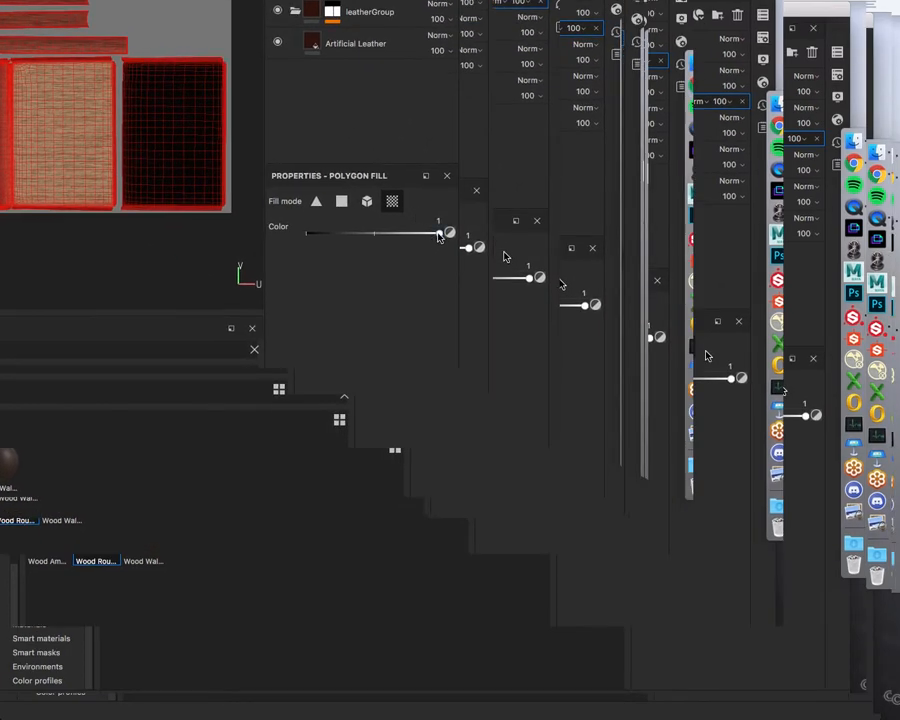
{"action": "left_click_drag", "start_coordinate": [437, 234], "coordinate": [300, 234]}
{"action": "left_click", "coordinate": [56, 163]}
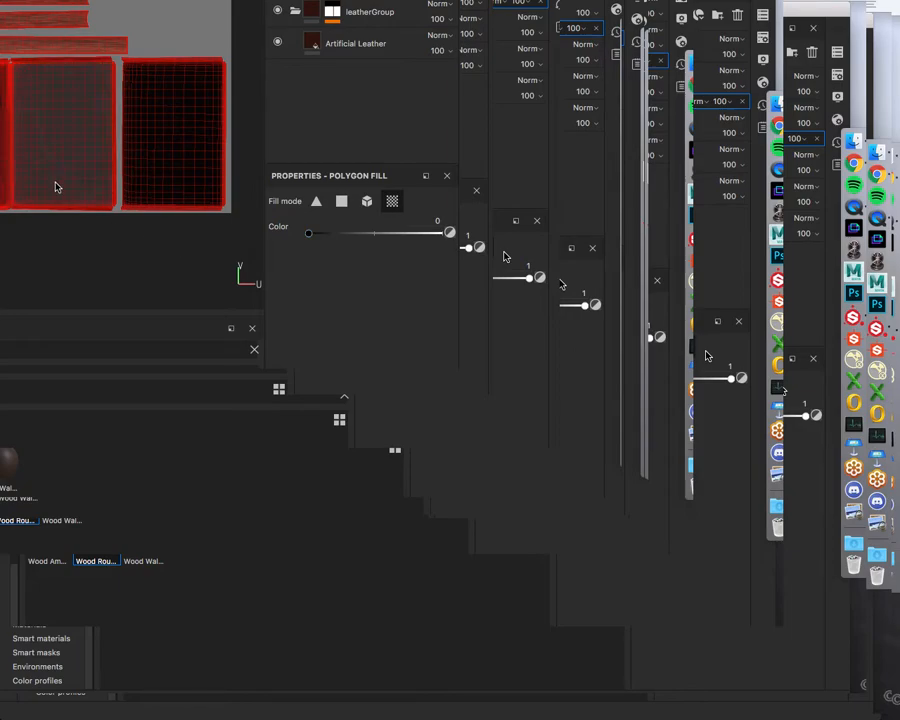
{"action": "key", "text": "super"}
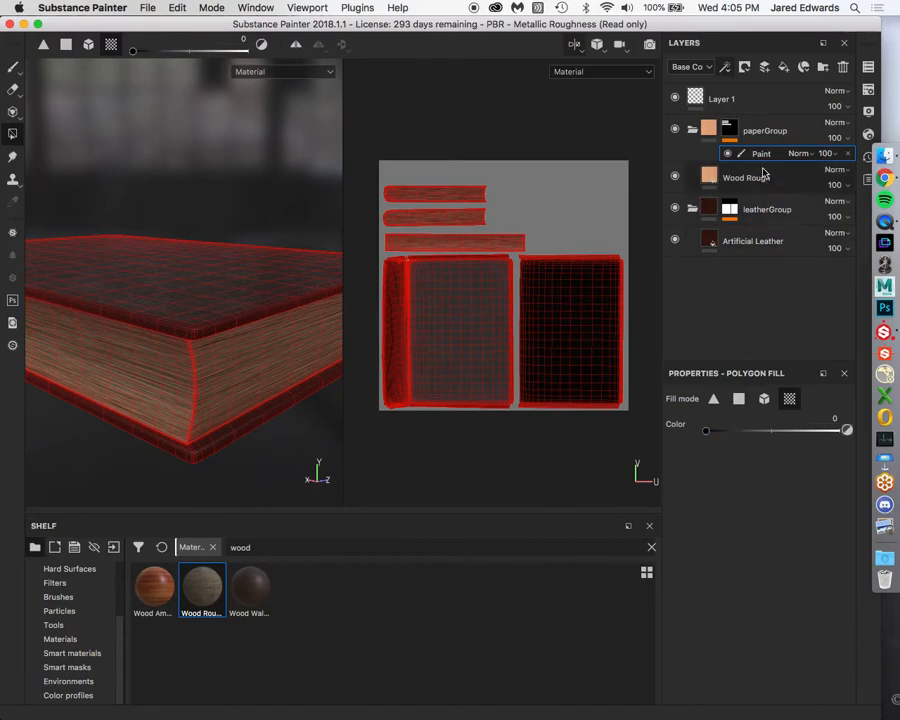
{"action": "left_click_drag", "start_coordinate": [729, 433], "coordinate": [840, 431]}
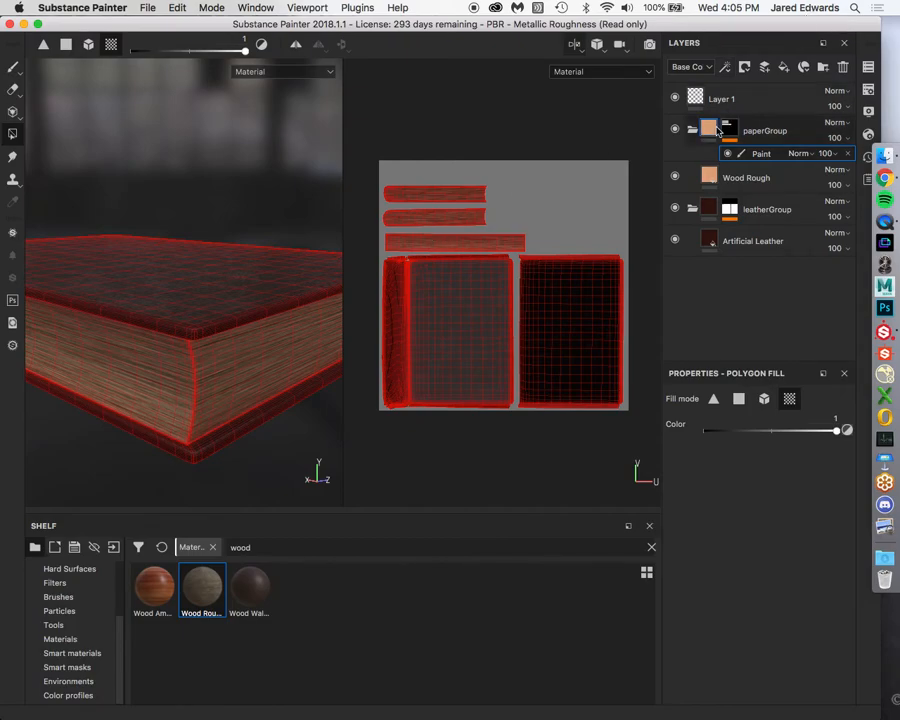
Select paperGroup's content and inspect the page edges, spine and leather cover from all around the book.
{"action": "left_click", "coordinate": [705, 133]}
{"action": "left_click_drag", "start_coordinate": [273, 259], "coordinate": [150, 254], "text": "alt"}
{"action": "right_click_drag", "start_coordinate": [230, 261], "coordinate": [277, 267], "text": "alt"}
{"action": "left_click_drag", "start_coordinate": [277, 267], "coordinate": [147, 238], "text": "alt"}
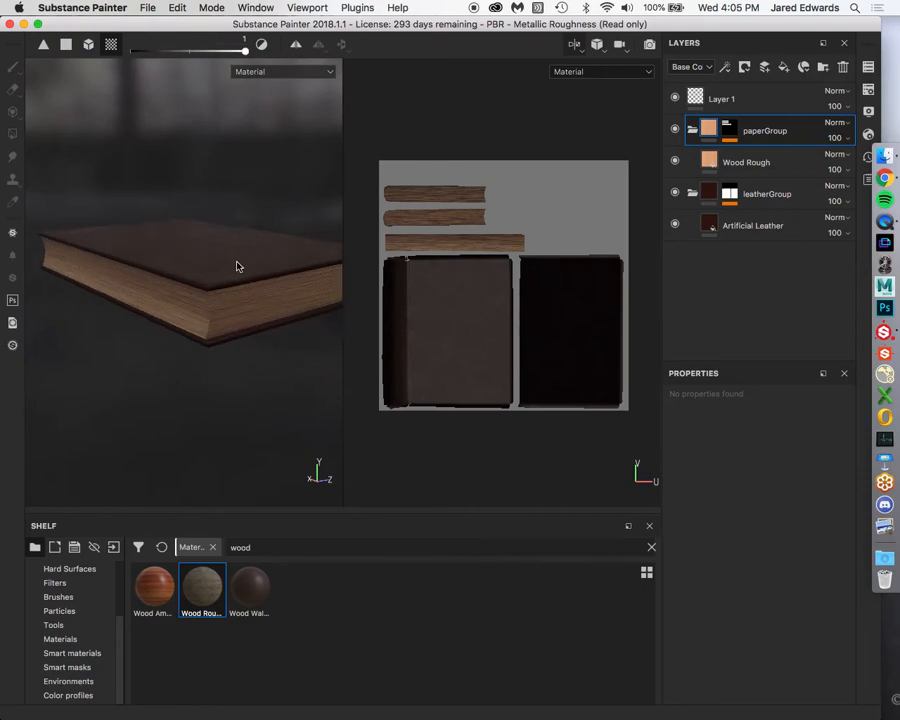
{"action": "right_click_drag", "start_coordinate": [235, 265], "coordinate": [314, 279], "text": "alt"}
{"action": "left_click_drag", "start_coordinate": [314, 279], "coordinate": [267, 241], "text": "alt"}
{"action": "right_click_drag", "start_coordinate": [267, 241], "coordinate": [235, 241], "text": "alt"}
{"action": "left_click_drag", "start_coordinate": [235, 241], "coordinate": [140, 238], "text": "alt"}
{"action": "right_click_drag", "start_coordinate": [175, 240], "coordinate": [130, 230], "text": "alt"}
{"action": "left_click_drag", "start_coordinate": [250, 225], "coordinate": [176, 215], "text": "alt"}
{"action": "right_click_drag", "start_coordinate": [180, 222], "coordinate": [203, 229], "text": "alt"}
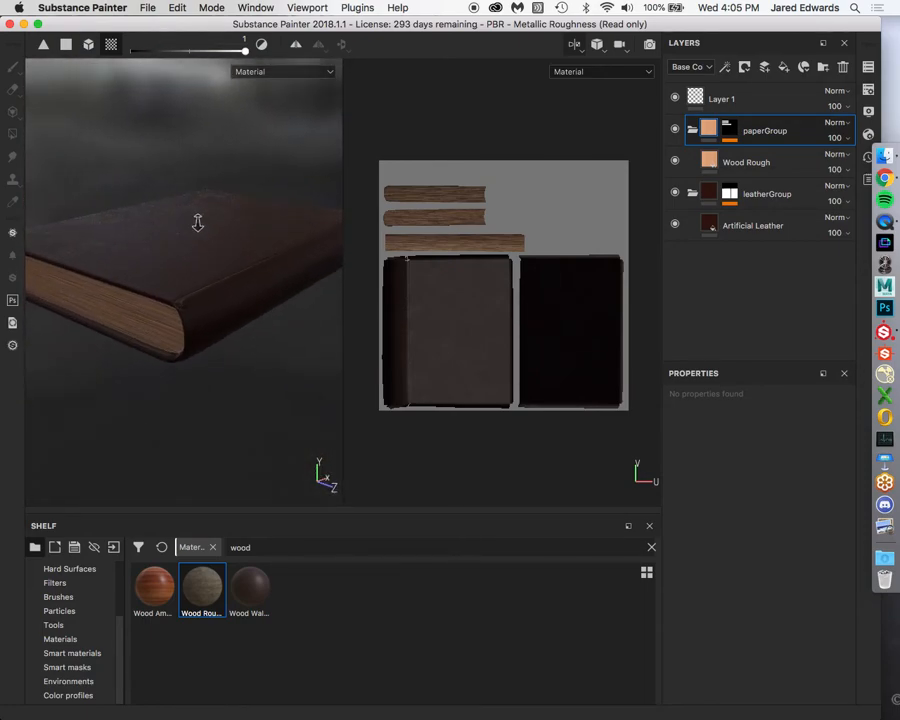
{"action": "mouse_move", "coordinate": [203, 229]}
{"action": "left_mouse_down", "text": "alt"}
{"action": "mouse_move", "coordinate": [201, 219]}
{"action": "mouse_move", "coordinate": [263, 217]}
{"action": "mouse_move", "coordinate": [257, 243]}
{"action": "mouse_move", "coordinate": [199, 255]}
{"action": "mouse_move", "coordinate": [122, 252]}
{"action": "mouse_move", "coordinate": [183, 245]}
{"action": "mouse_move", "coordinate": [199, 223]}
{"action": "left_mouse_up", "text": "alt"}
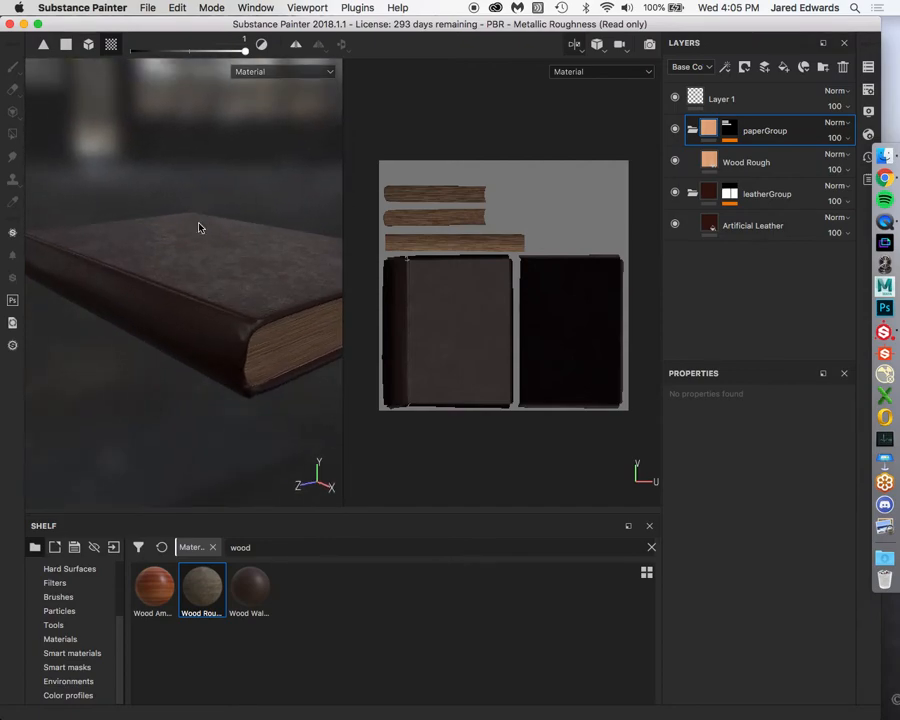
Open the green book cover photo from the reference album in Chrome and compare it with the model's cover in Substance Painter.
{"action": "left_click", "coordinate": [885, 178]}
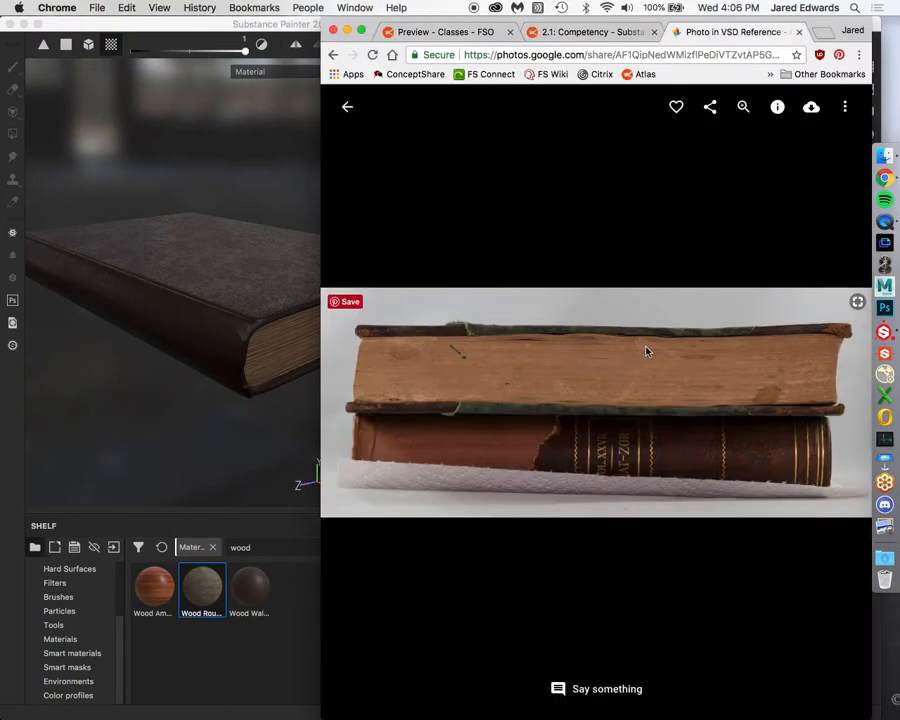
{"action": "left_click", "coordinate": [349, 106]}
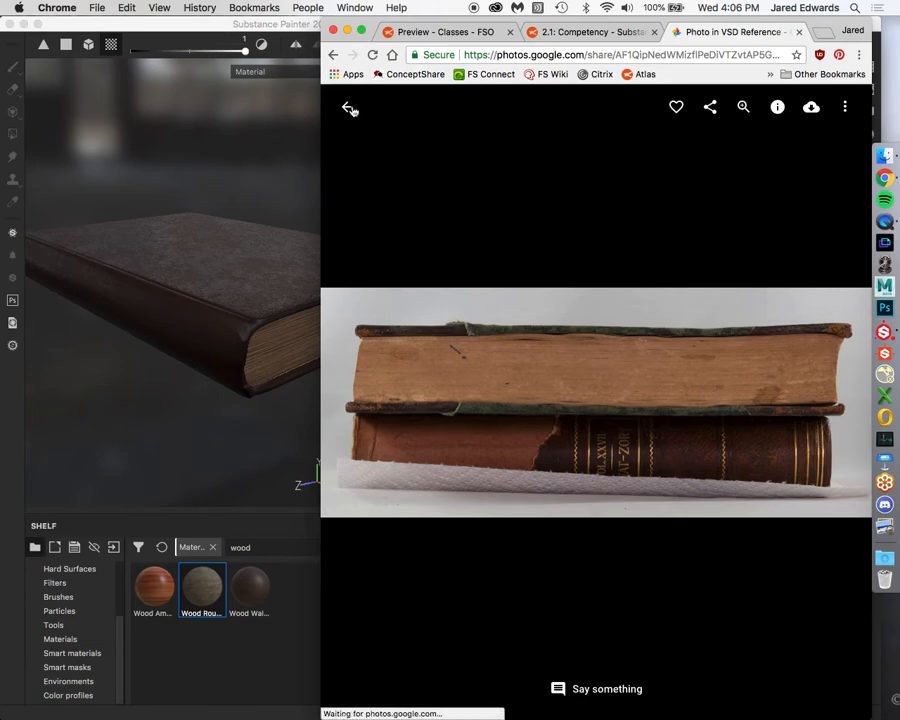
{"action": "scroll", "coordinate": [562, 368], "scroll_direction": "up", "scroll_amount": 5}
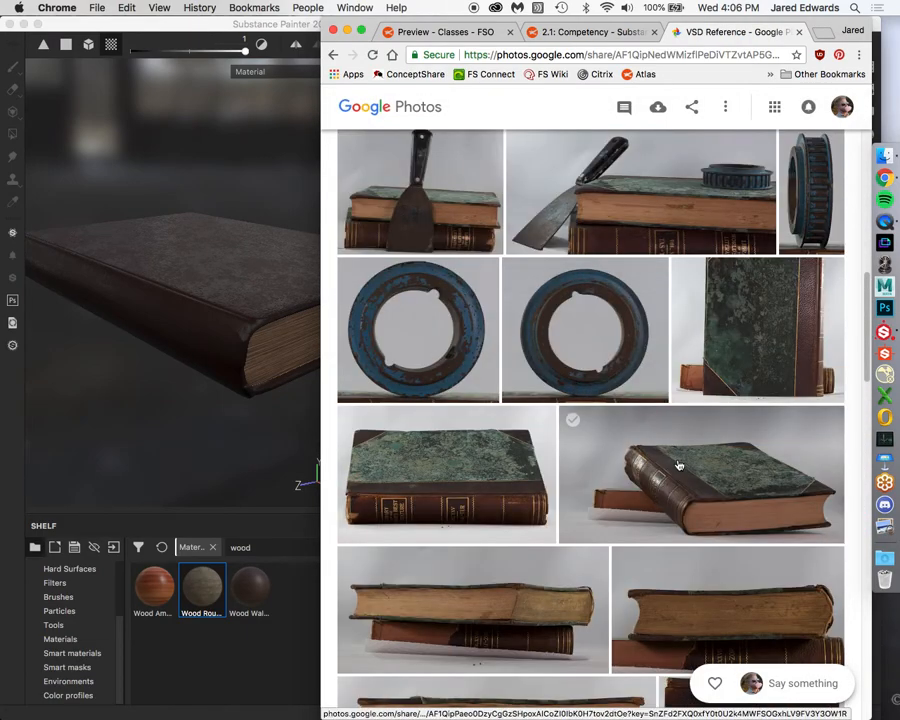
{"action": "left_click", "coordinate": [763, 327]}
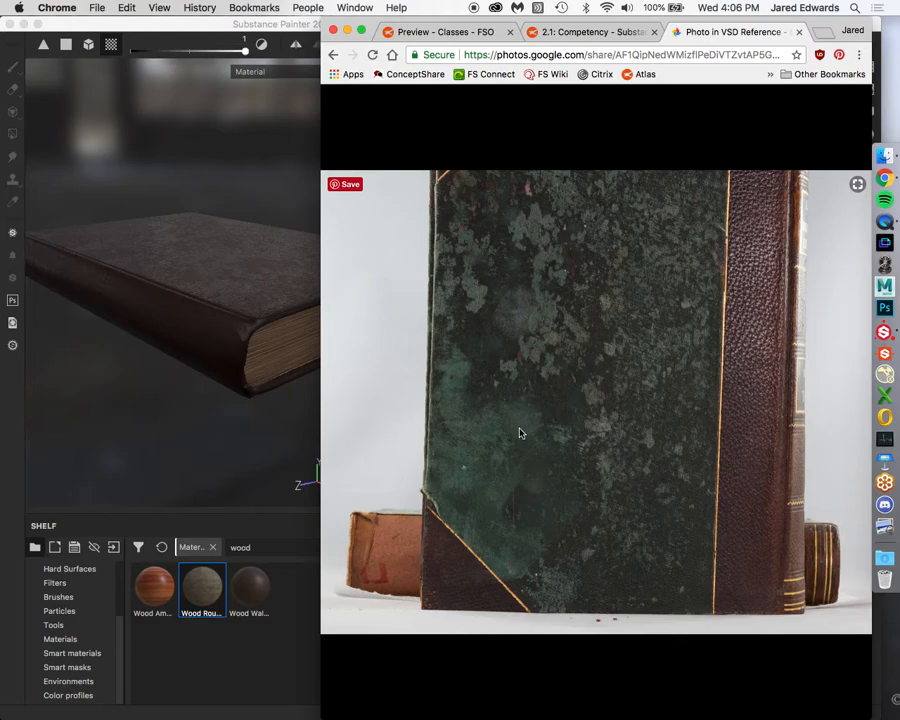
{"action": "key", "text": "super+Tab"}
{"action": "left_click_drag", "start_coordinate": [235, 229], "coordinate": [223, 261], "text": "alt"}
{"action": "left_click_drag", "start_coordinate": [145, 310], "coordinate": [207, 255], "text": "alt"}
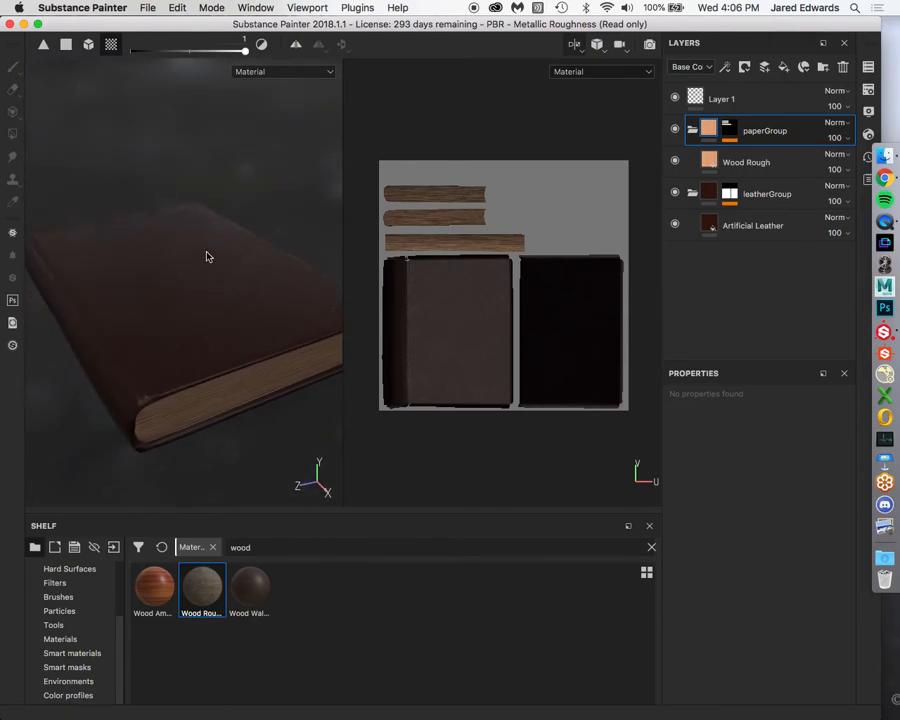
Collapse paperGroup and leatherGroup and select the paperGroup mask.
{"action": "left_click", "coordinate": [692, 131]}
{"action": "left_click", "coordinate": [692, 162]}
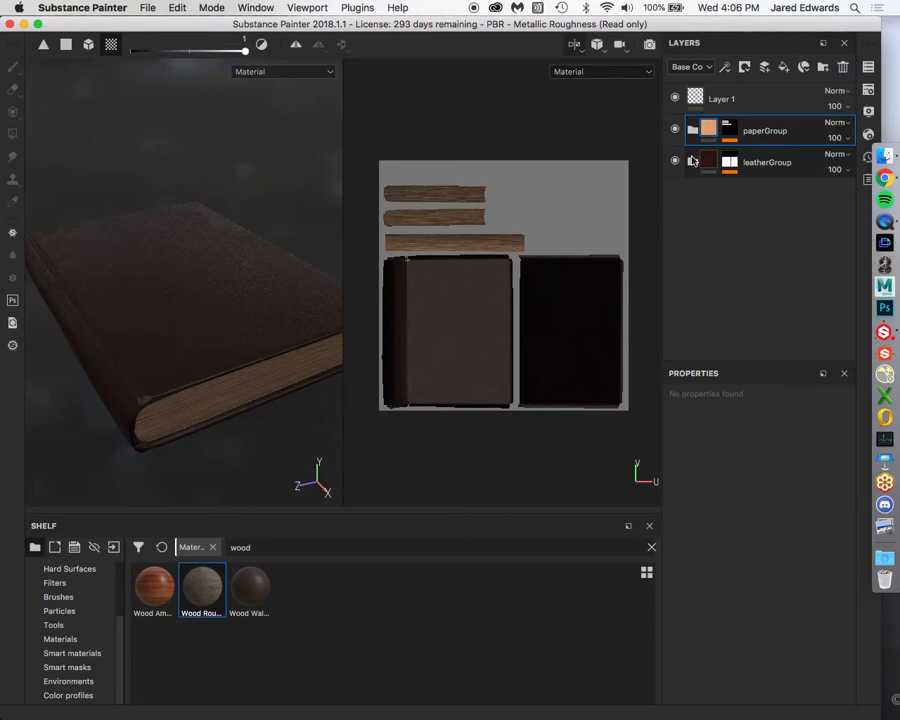
{"action": "left_click", "coordinate": [729, 131]}
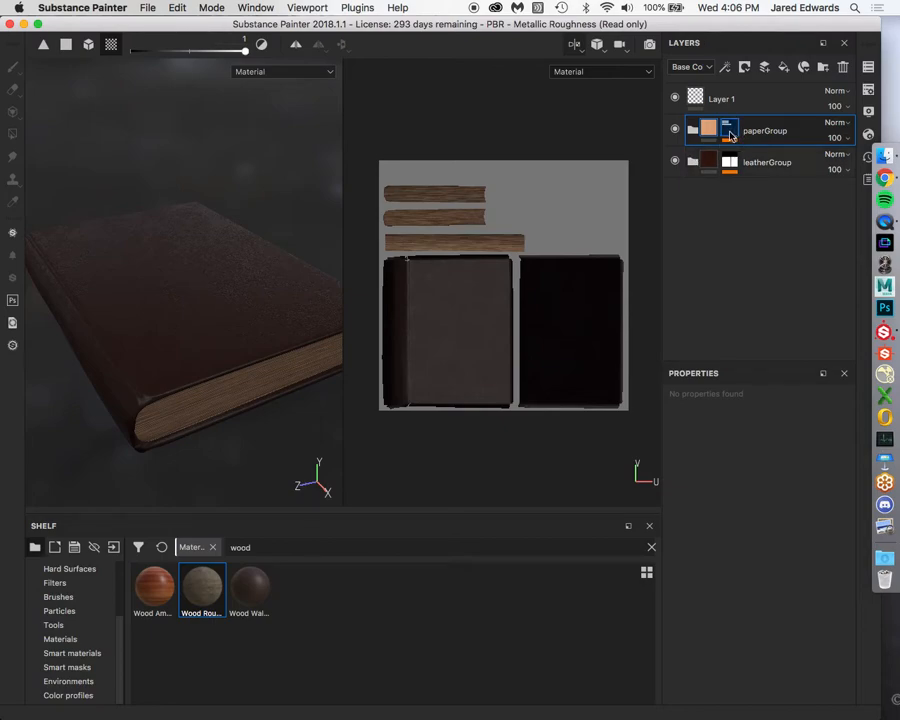
{"action": "mouse_move", "coordinate": [731, 135]}
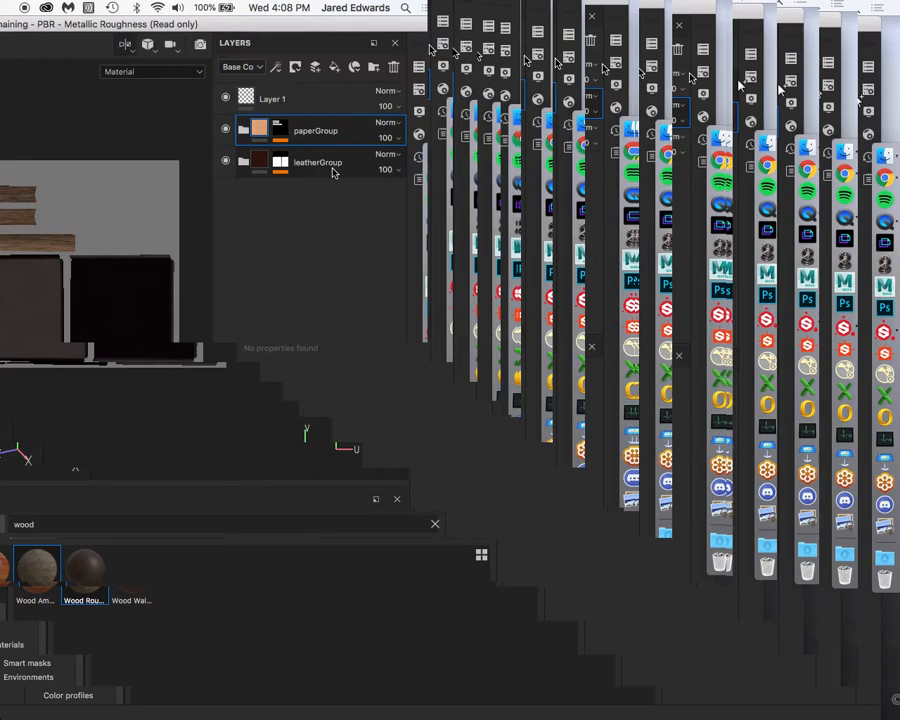
Add a new folder above paperGroup and name it fabricGroup.
{"action": "left_click", "coordinate": [373, 67]}
{"action": "double_click", "coordinate": [281, 133]}
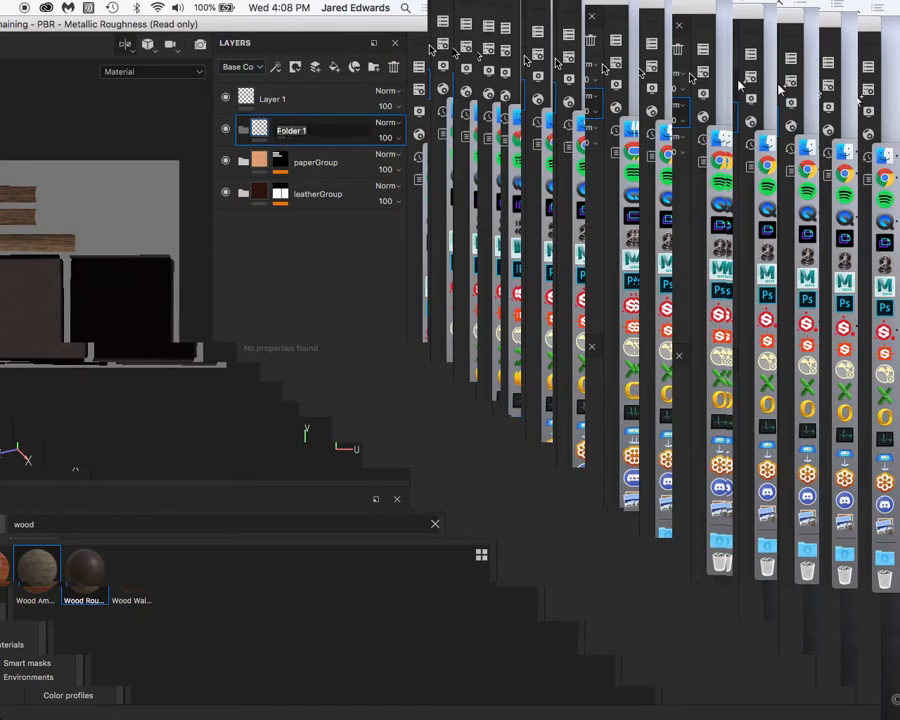
{"action": "type", "text": "fabricGroup"}
{"action": "key", "text": "Return"}
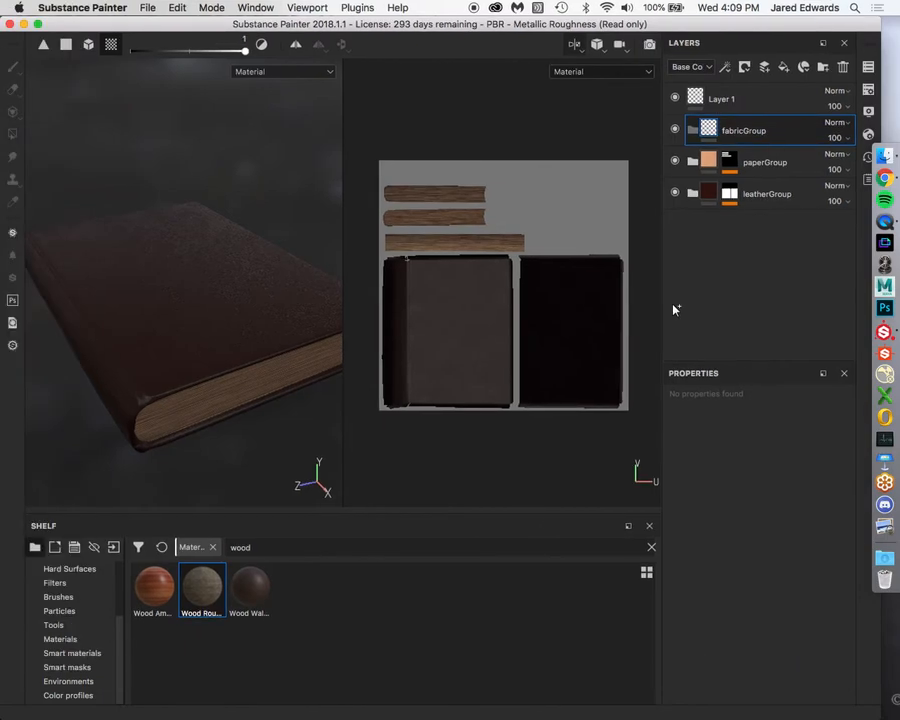
Recheck the cover reference photo in Chrome, and search Substance Painter's material shelf for "fabric".
{"action": "left_click", "coordinate": [796, 178]}
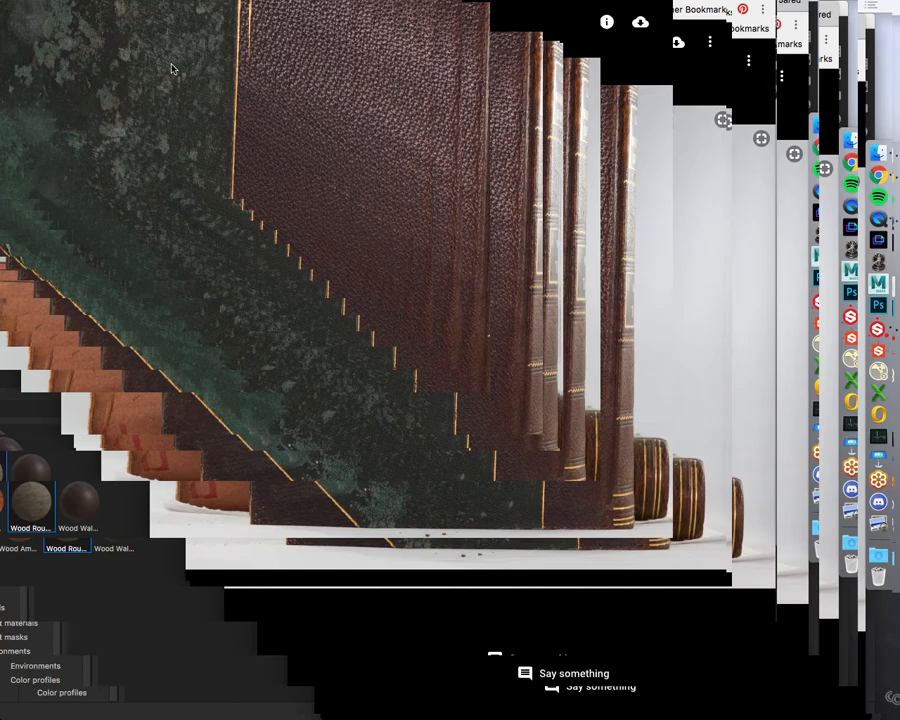
{"action": "key", "text": "super+Tab"}
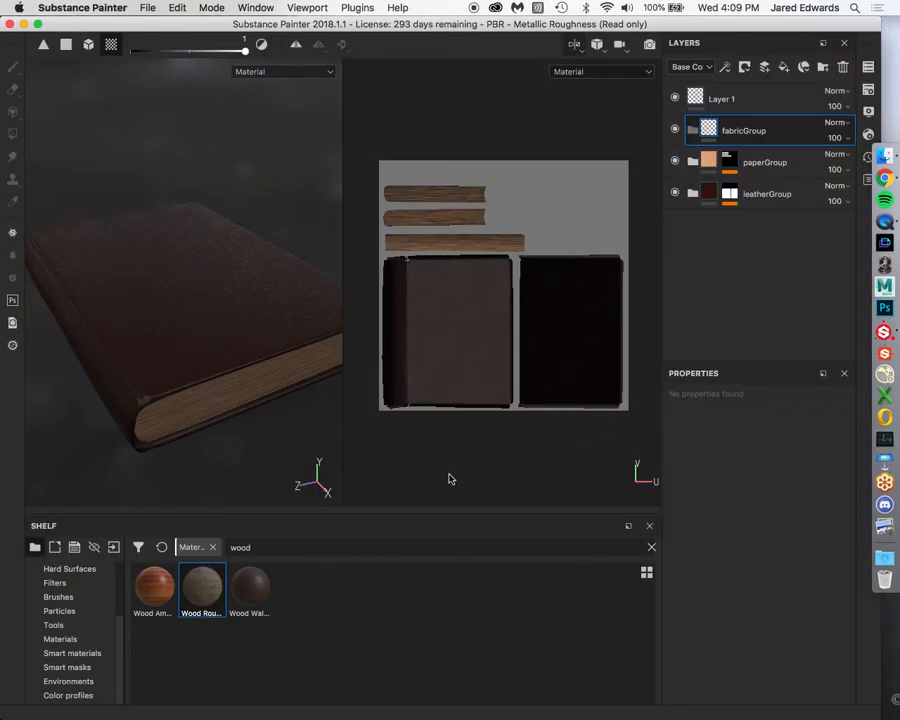
{"action": "double_click", "coordinate": [306, 541]}
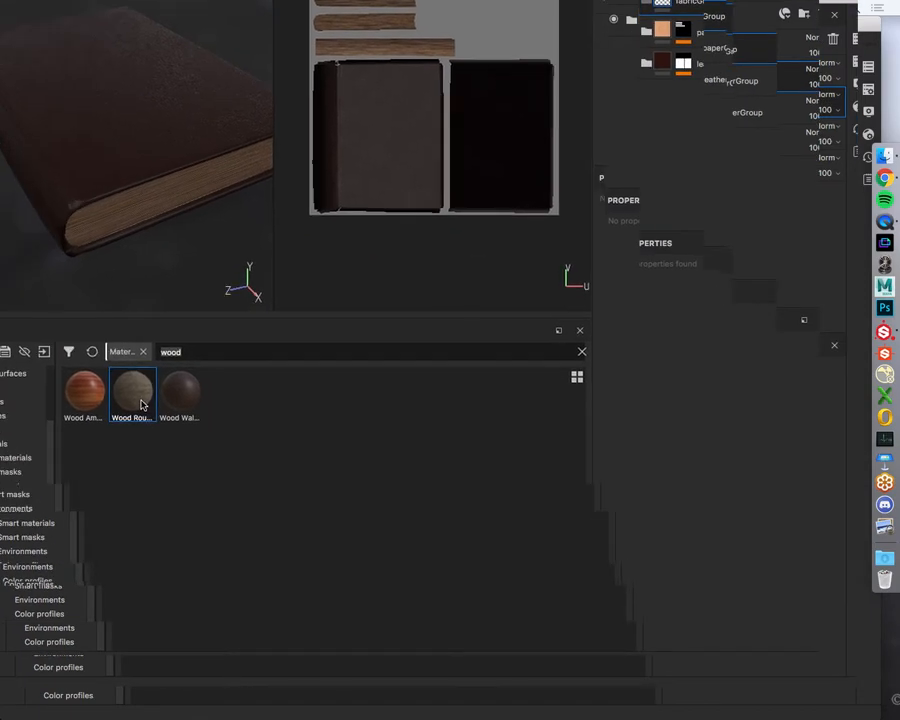
{"action": "type", "text": "cloth"}
{"action": "key", "text": "BackSpace"}
{"action": "key", "text": "BackSpace"}
{"action": "key", "text": "BackSpace"}
{"action": "key", "text": "BackSpace"}
{"action": "key", "text": "BackSpace"}
{"action": "type", "text": "fabri"}
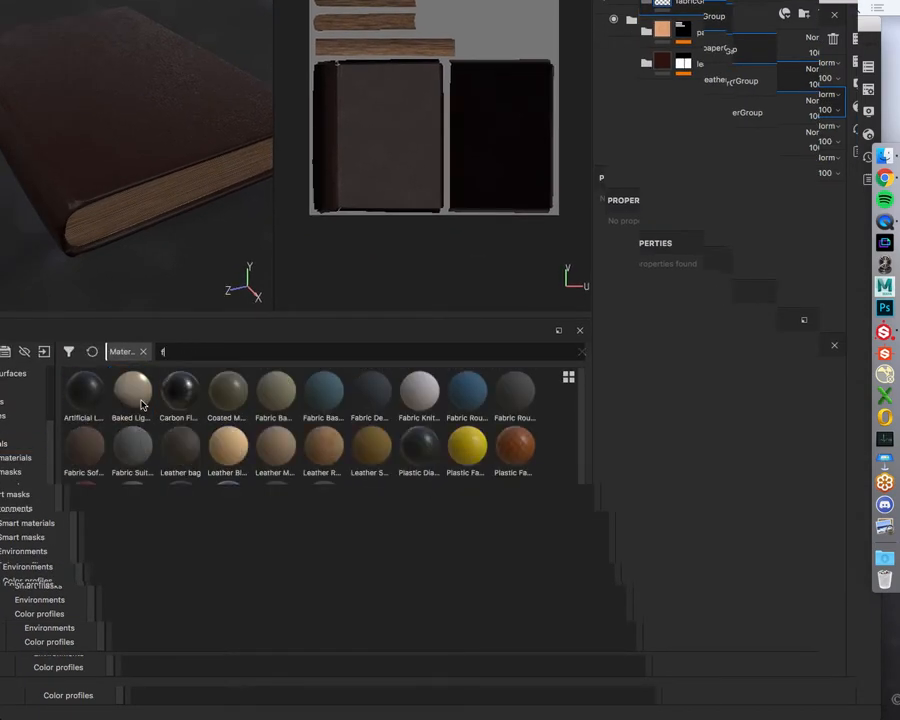
{"action": "type", "text": "c"}
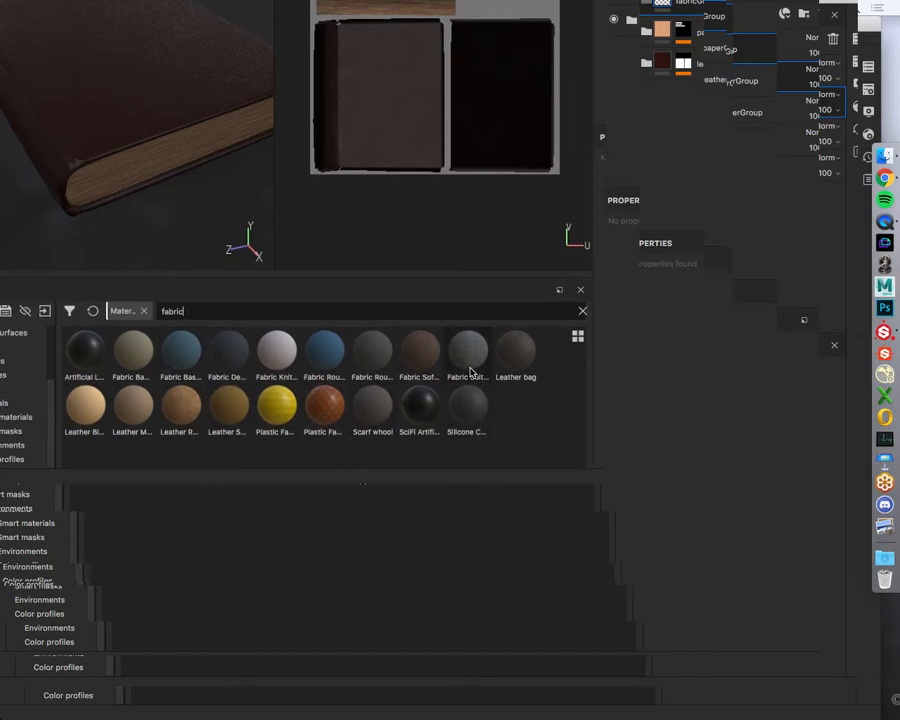
Preview the fabric materials and add Fabric Denim Base as a fill layer inside fabricGroup.
{"action": "mouse_move", "coordinate": [469, 410]}
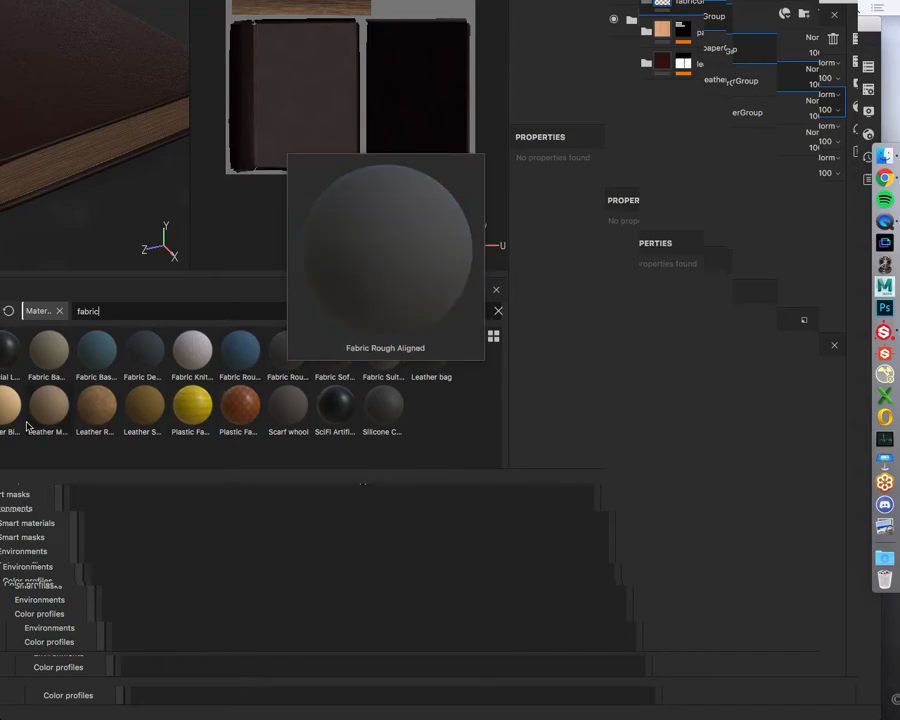
{"action": "mouse_move", "coordinate": [94, 419]}
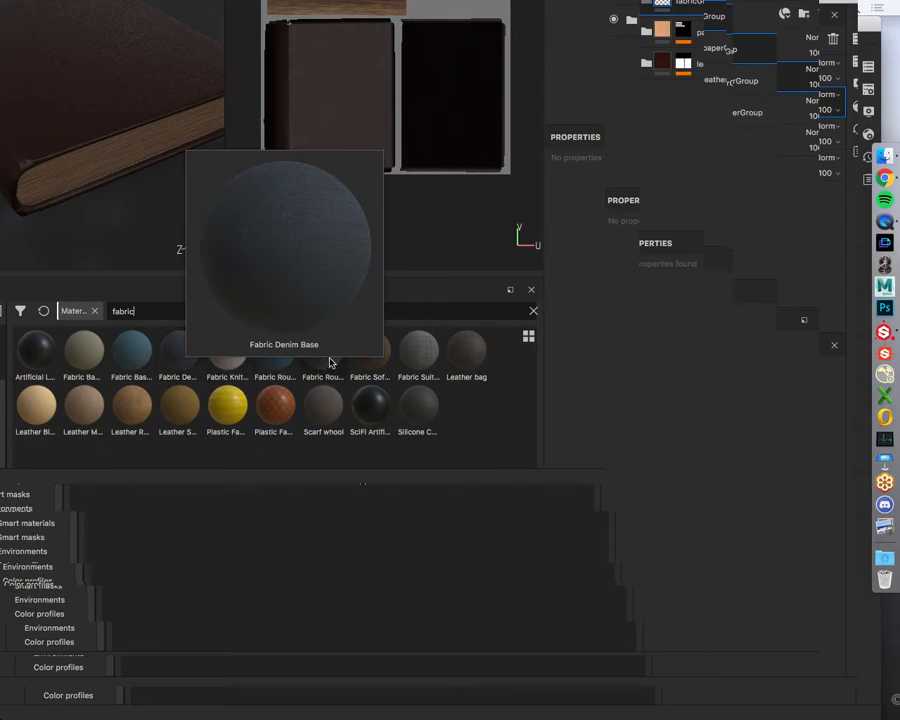
{"action": "mouse_move", "coordinate": [361, 367]}
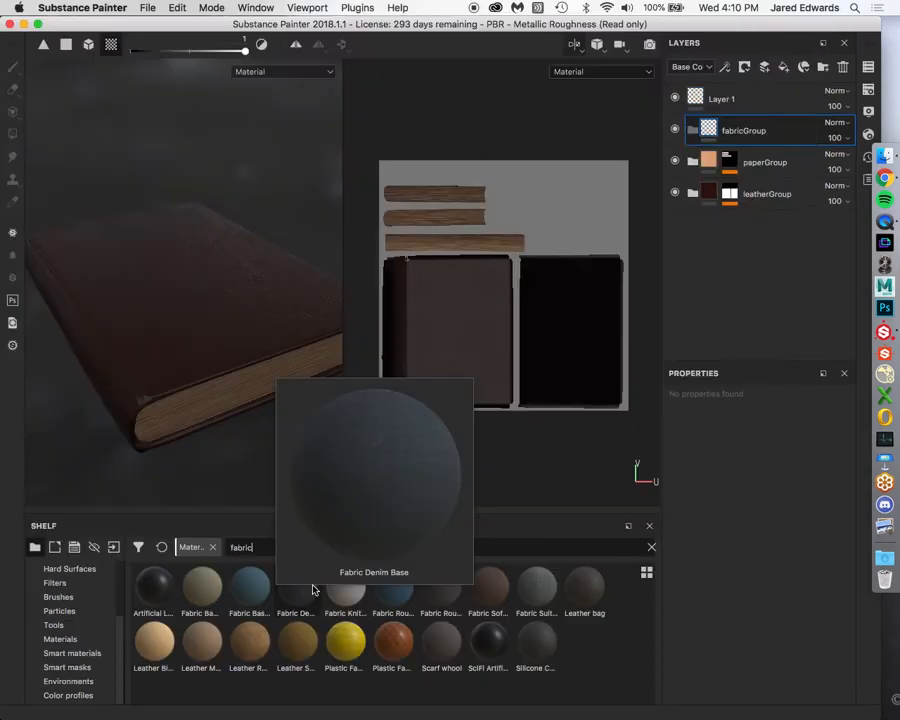
{"action": "left_click_drag", "start_coordinate": [301, 595], "coordinate": [745, 137]}
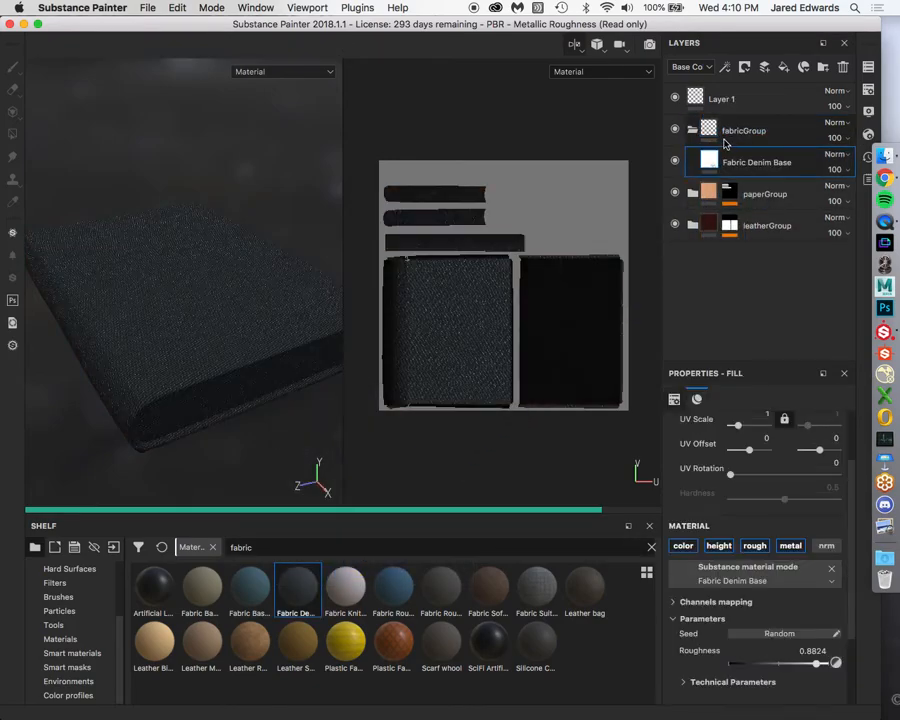
Examine the denim weave on the book cover up close and compare it with the cover reference photo in Chrome.
{"action": "scroll", "coordinate": [323, 313], "scroll_direction": "up", "scroll_amount": 2}
{"action": "left_click_drag", "start_coordinate": [323, 313], "coordinate": [201, 378], "text": "alt"}
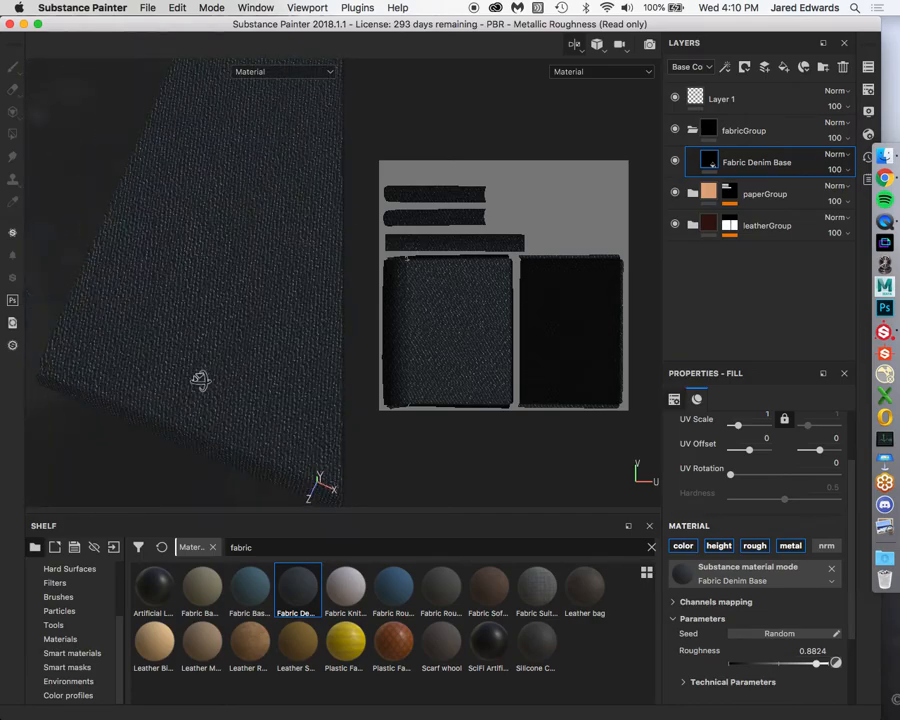
{"action": "right_click_drag", "start_coordinate": [201, 378], "coordinate": [249, 428], "text": "alt"}
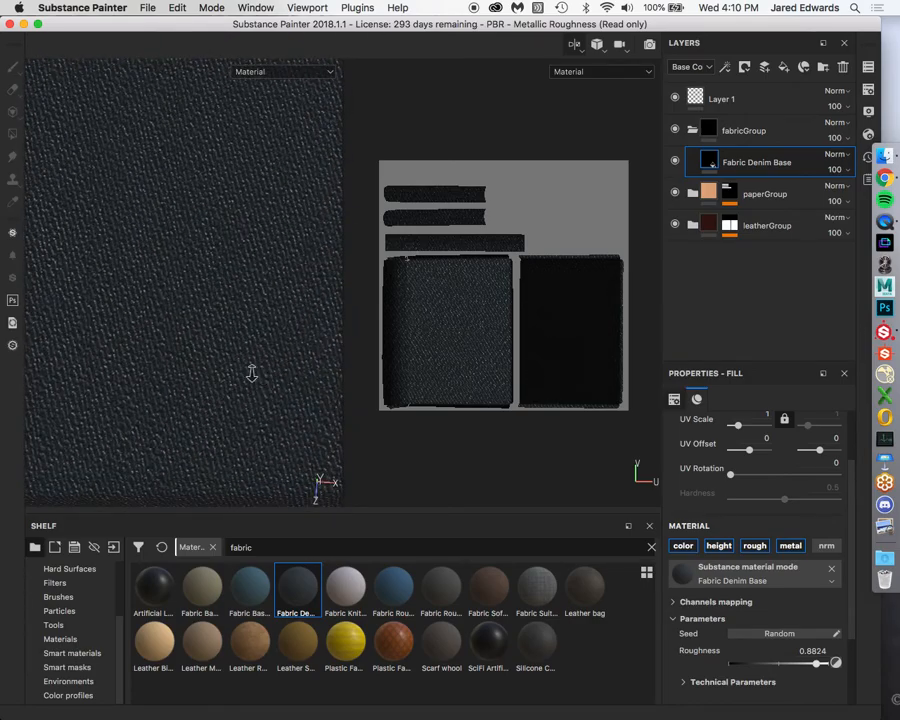
{"action": "left_click_drag", "start_coordinate": [249, 428], "coordinate": [207, 371], "text": "alt"}
{"action": "middle_click_drag", "start_coordinate": [207, 371], "coordinate": [211, 357], "text": "alt"}
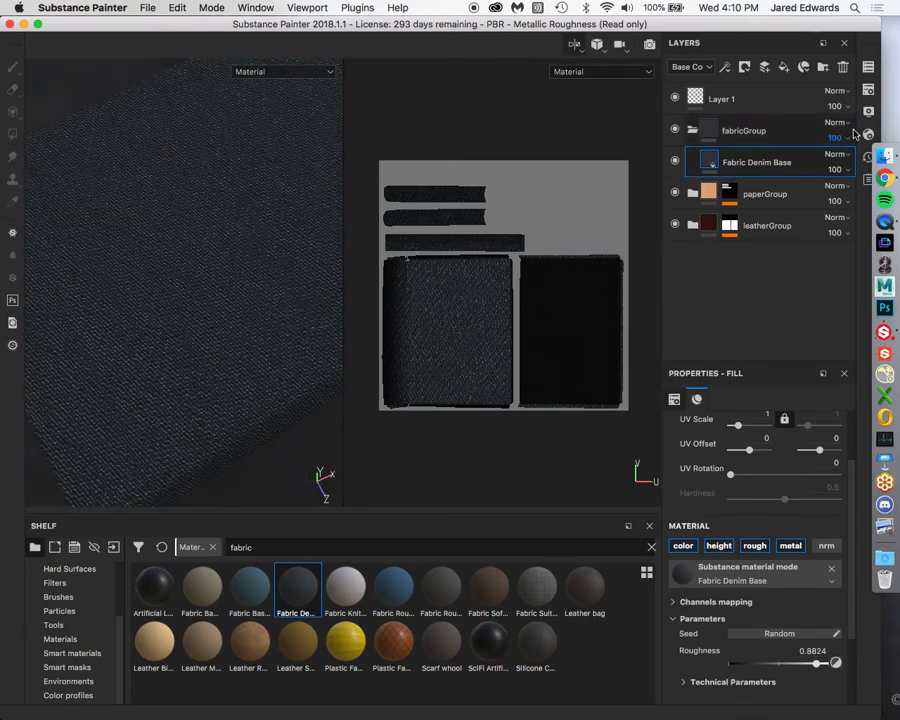
{"action": "left_click", "coordinate": [886, 179]}
{"action": "scroll", "coordinate": [490, 320], "scroll_direction": "up", "scroll_amount": 3, "text": "ctrl"}
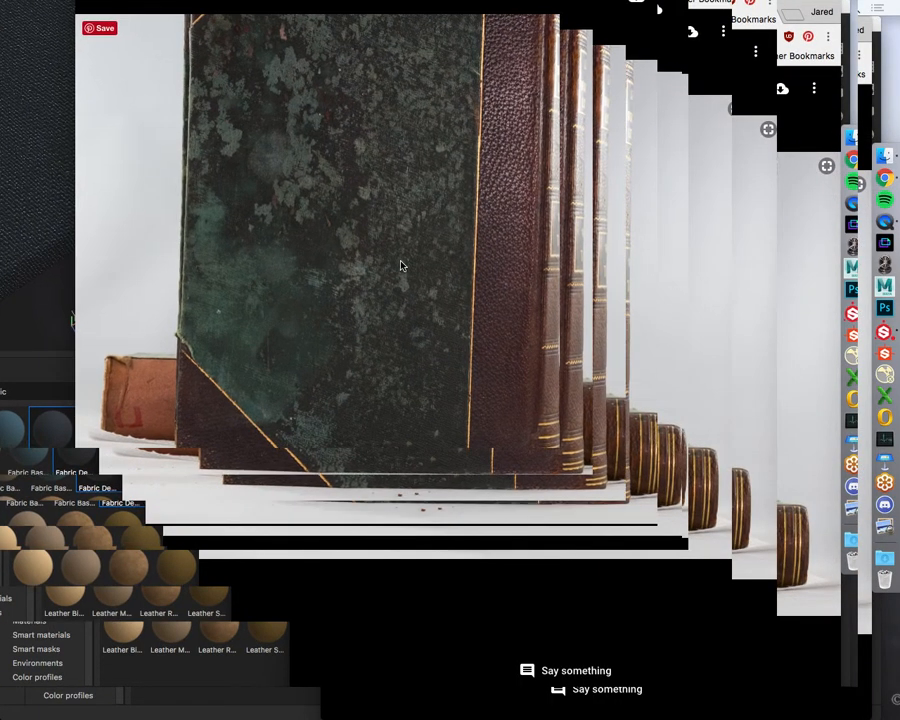
{"action": "key", "text": "super+Tab"}
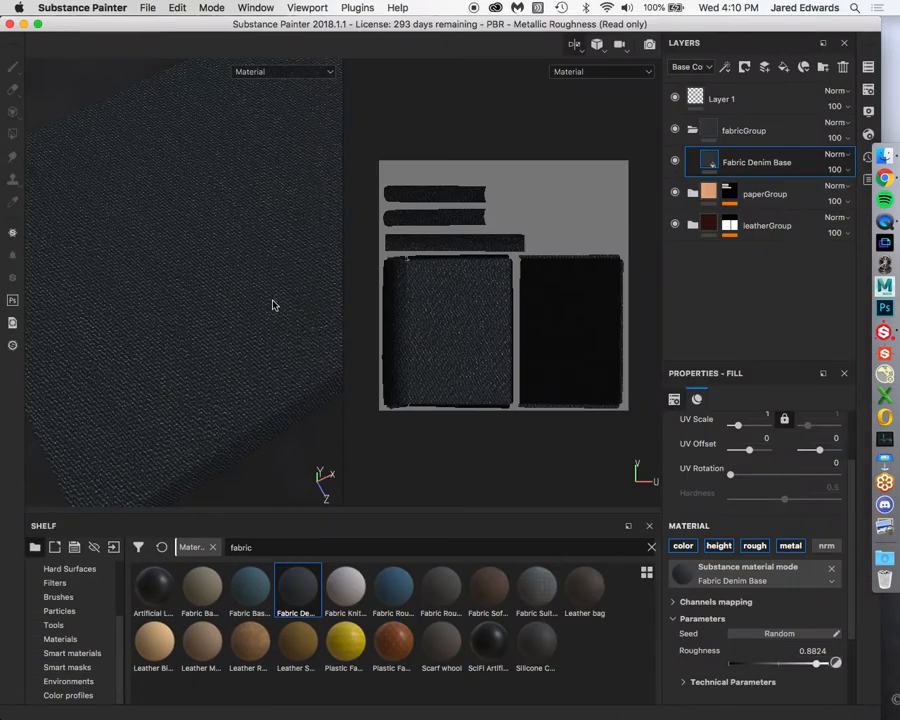
{"action": "left_click_drag", "start_coordinate": [276, 287], "coordinate": [277, 292], "text": "alt"}
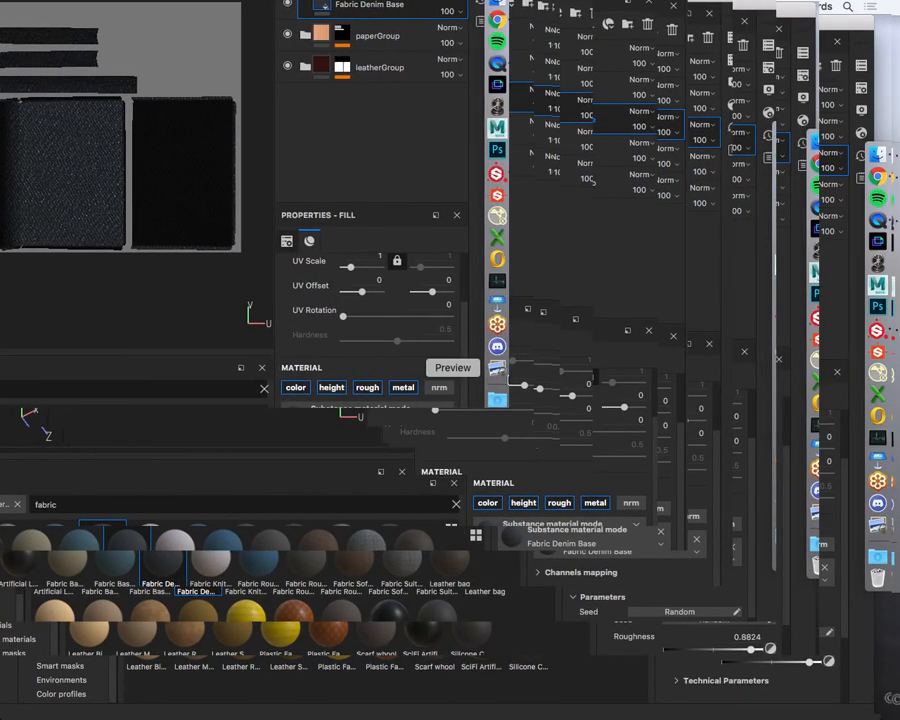
Set the Fabric Denim Base fill's UV Scale to 5.32 to make the weave finer.
{"action": "scroll", "coordinate": [366, 304], "scroll_direction": "up", "scroll_amount": 3}
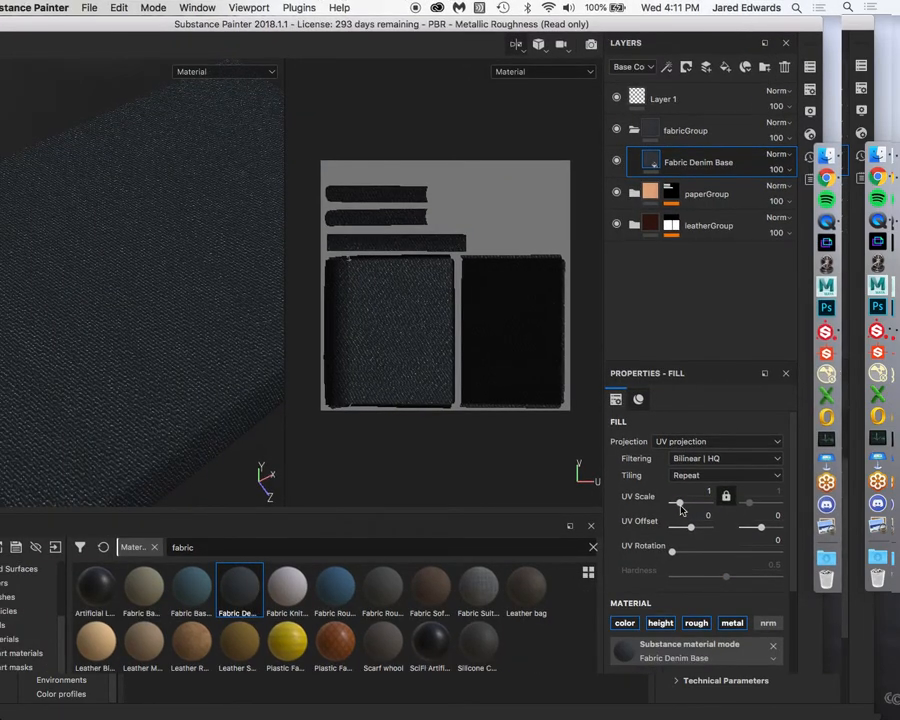
{"action": "left_click_drag", "start_coordinate": [681, 510], "coordinate": [684, 507]}
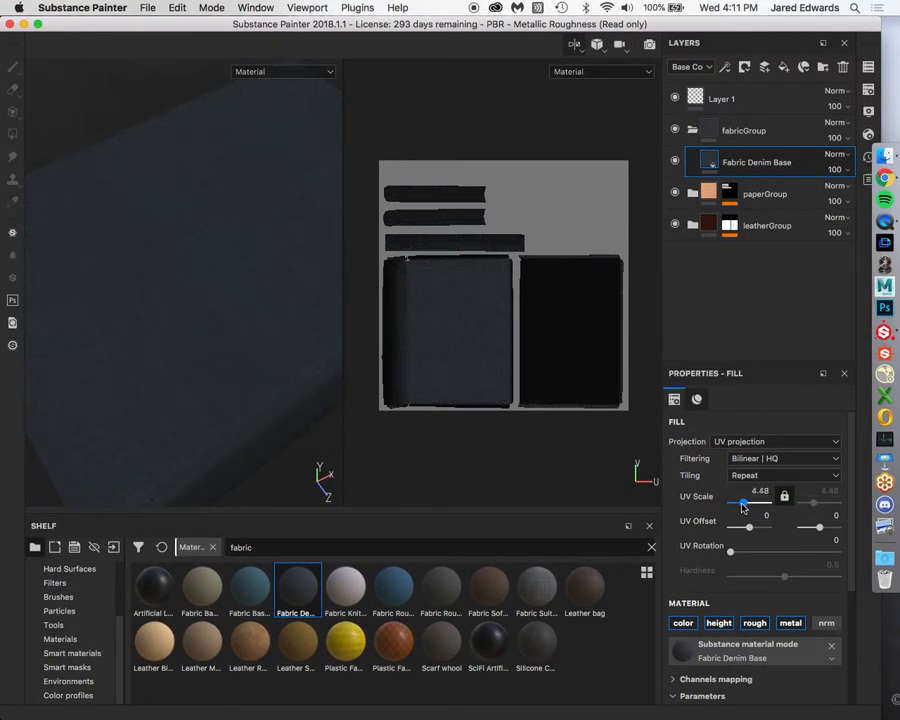
{"action": "left_click_drag", "start_coordinate": [296, 322], "coordinate": [235, 317], "text": "alt"}
{"action": "right_click_drag", "start_coordinate": [235, 317], "coordinate": [319, 382], "text": "alt"}
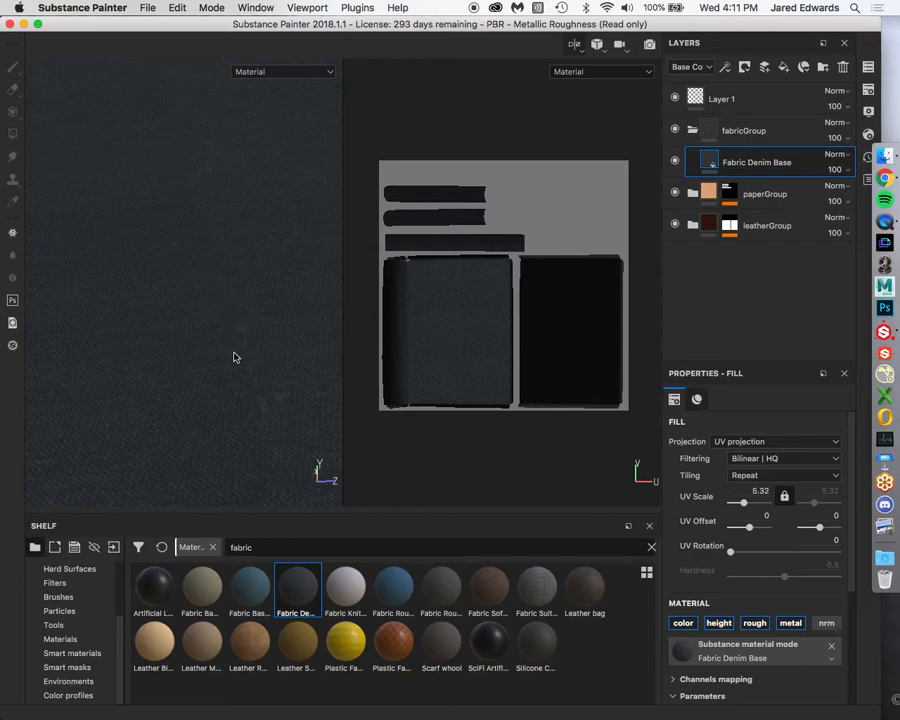
{"action": "mouse_move", "coordinate": [239, 370]}
{"action": "left_mouse_down", "text": "alt"}
{"action": "mouse_move", "coordinate": [201, 352]}
{"action": "mouse_move", "coordinate": [205, 277]}
{"action": "mouse_move", "coordinate": [174, 278]}
{"action": "left_mouse_up", "text": "alt"}
{"action": "left_click_drag", "start_coordinate": [125, 227], "coordinate": [212, 232], "text": "alt"}
{"action": "left_click_drag", "start_coordinate": [314, 279], "coordinate": [258, 267], "text": "alt"}
{"action": "right_click_drag", "start_coordinate": [258, 267], "coordinate": [319, 327], "text": "alt"}
{"action": "left_click_drag", "start_coordinate": [319, 327], "coordinate": [255, 348], "text": "alt"}
{"action": "left_click_drag", "start_coordinate": [243, 239], "coordinate": [257, 233], "text": "alt"}
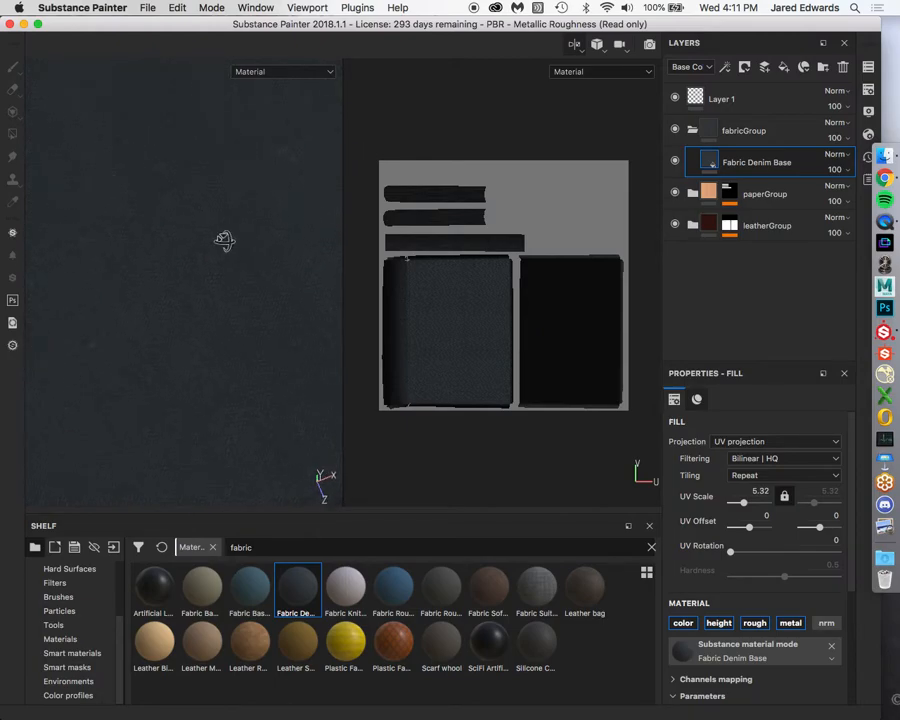
Recheck the reference photo in Chrome and set the Fabric Denim Base fill's UV Rotation to 302.78.
{"action": "left_click", "coordinate": [885, 177]}
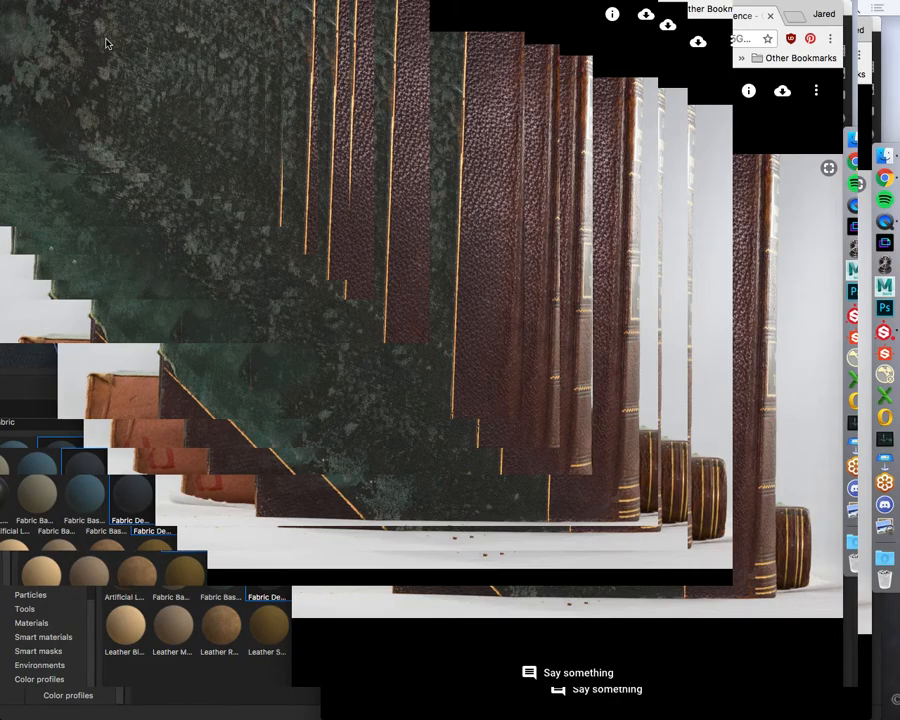
{"action": "key", "text": "super+Tab"}
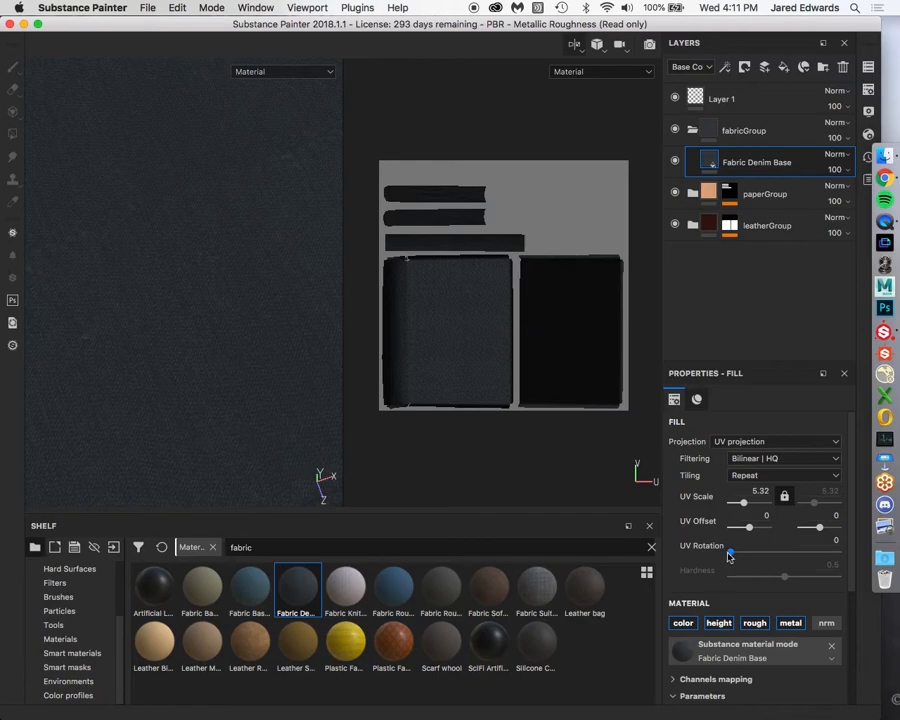
{"action": "left_click_drag", "start_coordinate": [729, 557], "coordinate": [739, 556]}
{"action": "left_click_drag", "start_coordinate": [255, 351], "coordinate": [195, 354], "text": "alt"}
{"action": "left_click_drag", "start_coordinate": [740, 556], "coordinate": [820, 555]}
{"action": "right_click_drag", "start_coordinate": [190, 323], "coordinate": [312, 416], "text": "alt"}
{"action": "left_click_drag", "start_coordinate": [312, 416], "coordinate": [249, 406], "text": "alt"}
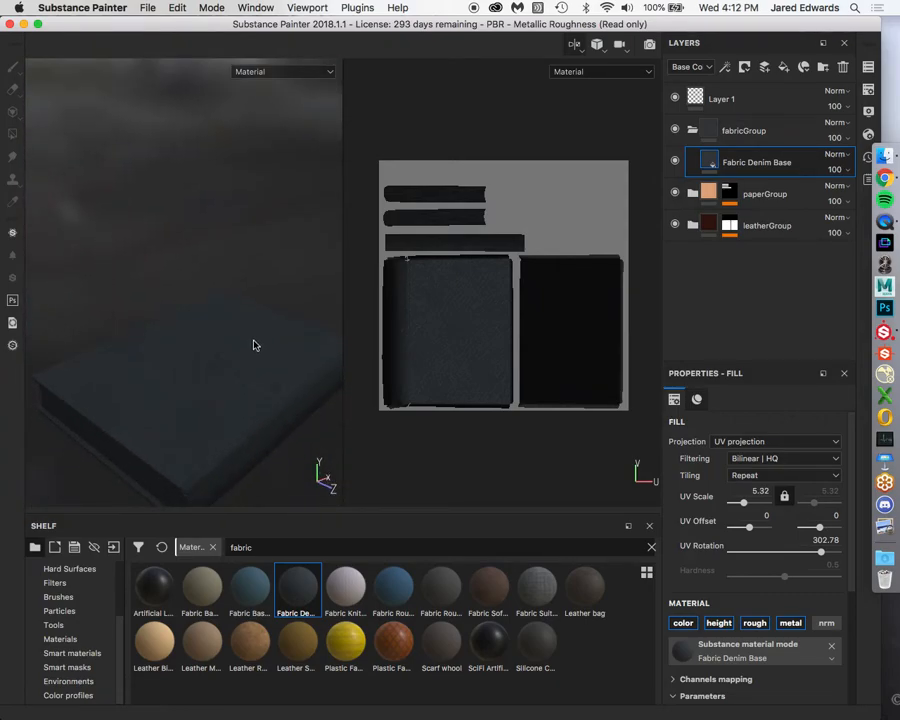
Expand the denim fill's Technical Parameters, and select and collapse fabricGroup.
{"action": "scroll", "coordinate": [793, 572], "scroll_direction": "down", "scroll_amount": 5}
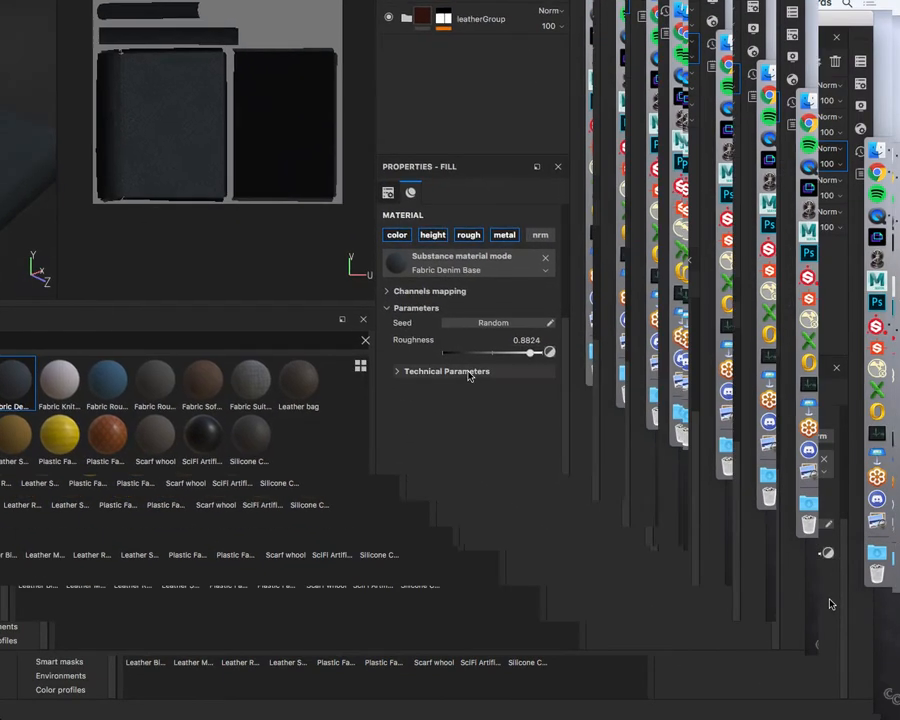
{"action": "left_click", "coordinate": [753, 580]}
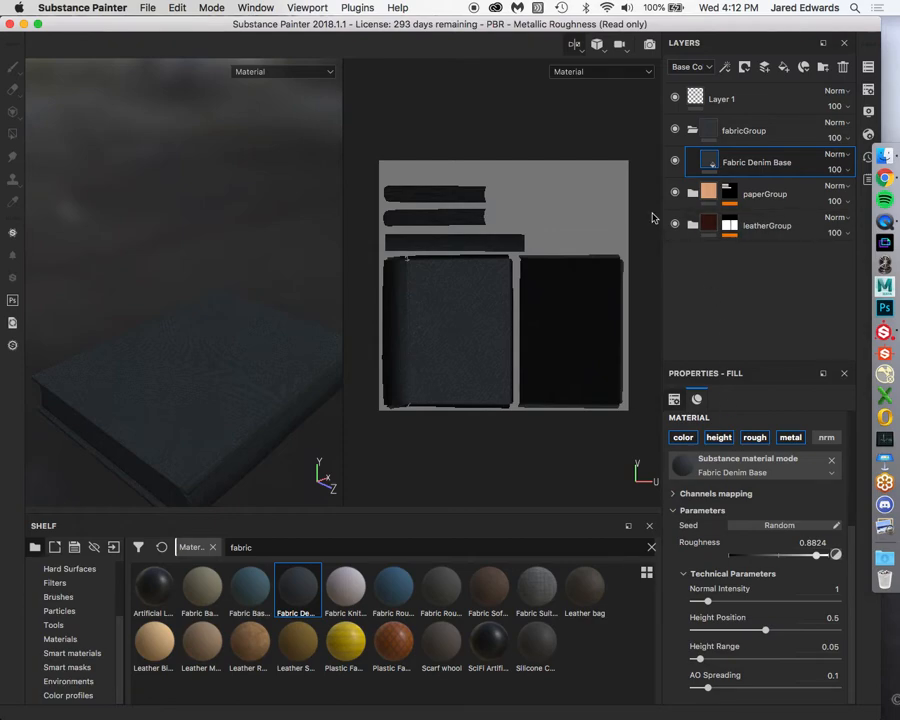
{"action": "left_click", "coordinate": [703, 127]}
{"action": "left_click", "coordinate": [693, 131]}
Add a black mask to fabricGroup and add a Paint effect to that mask.
{"action": "left_click_drag", "start_coordinate": [243, 388], "coordinate": [242, 302], "text": "alt"}
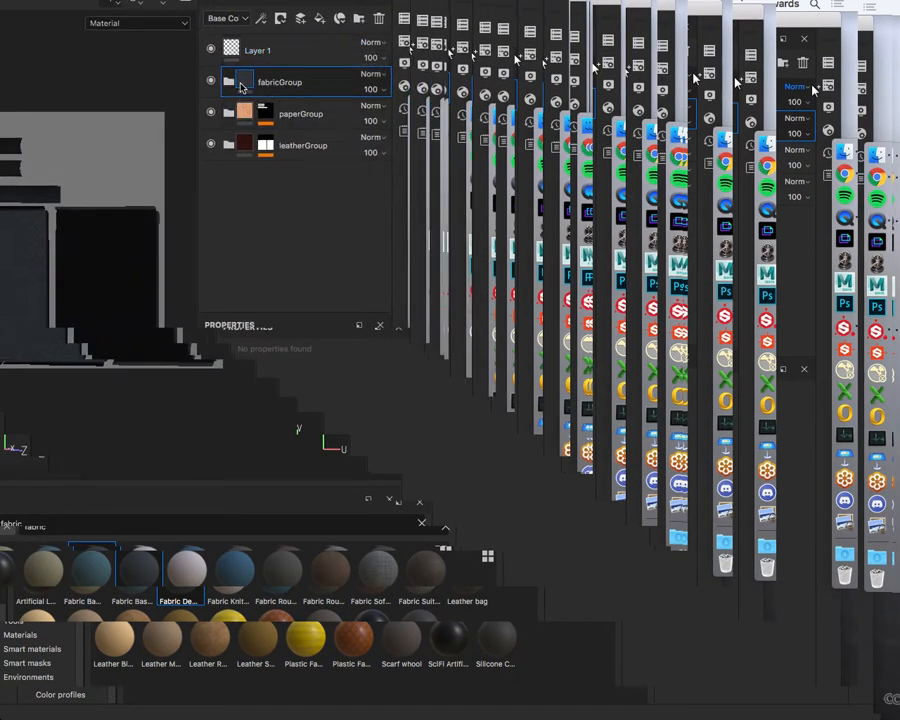
{"action": "left_click", "coordinate": [280, 20]}
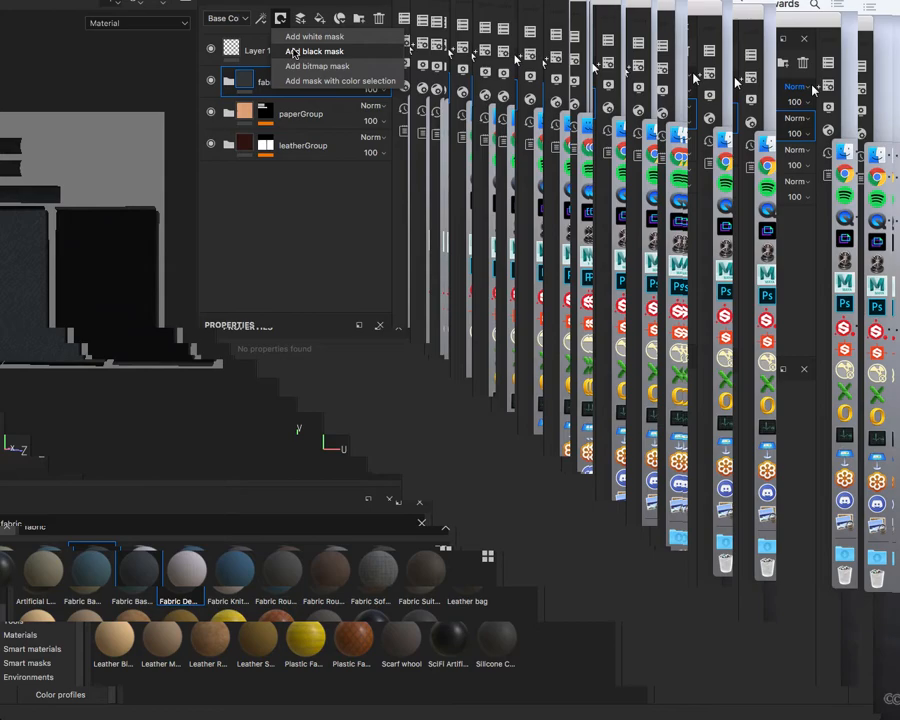
{"action": "left_click", "coordinate": [293, 52]}
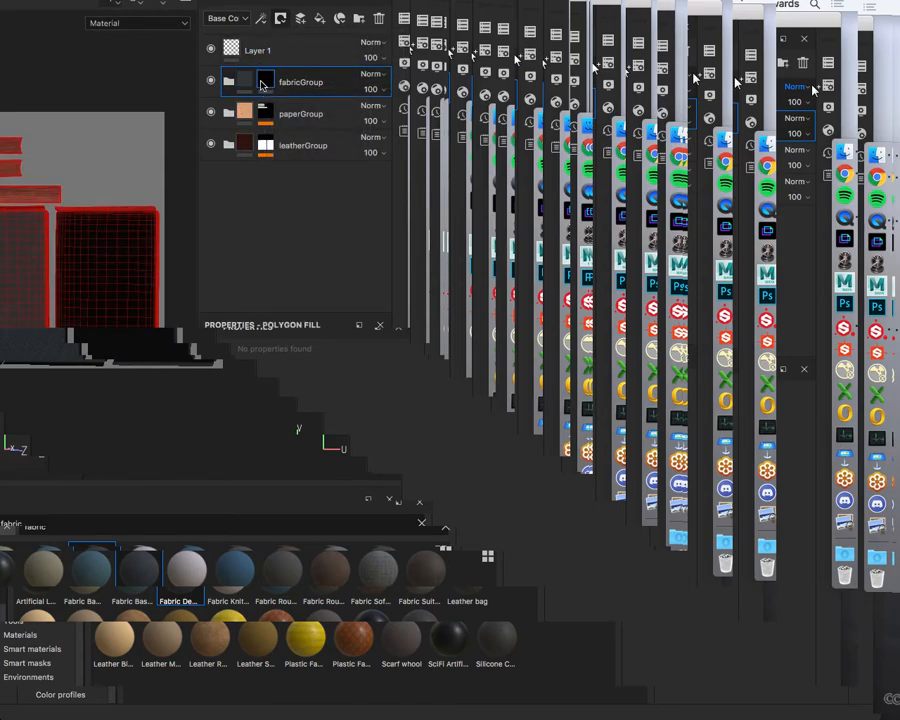
{"action": "left_click", "coordinate": [263, 20]}
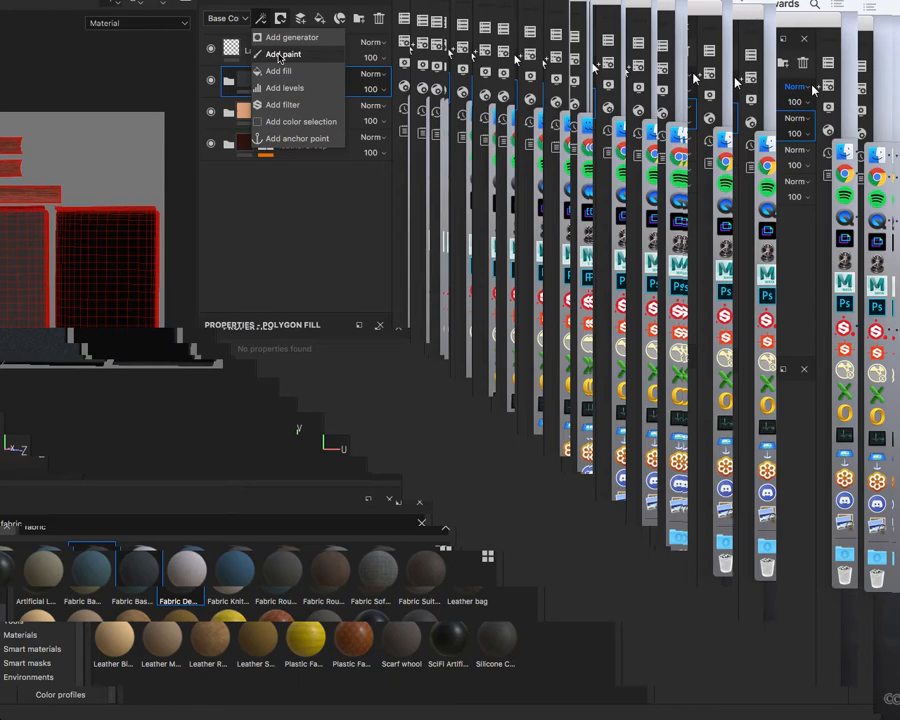
{"action": "left_click", "coordinate": [279, 55]}
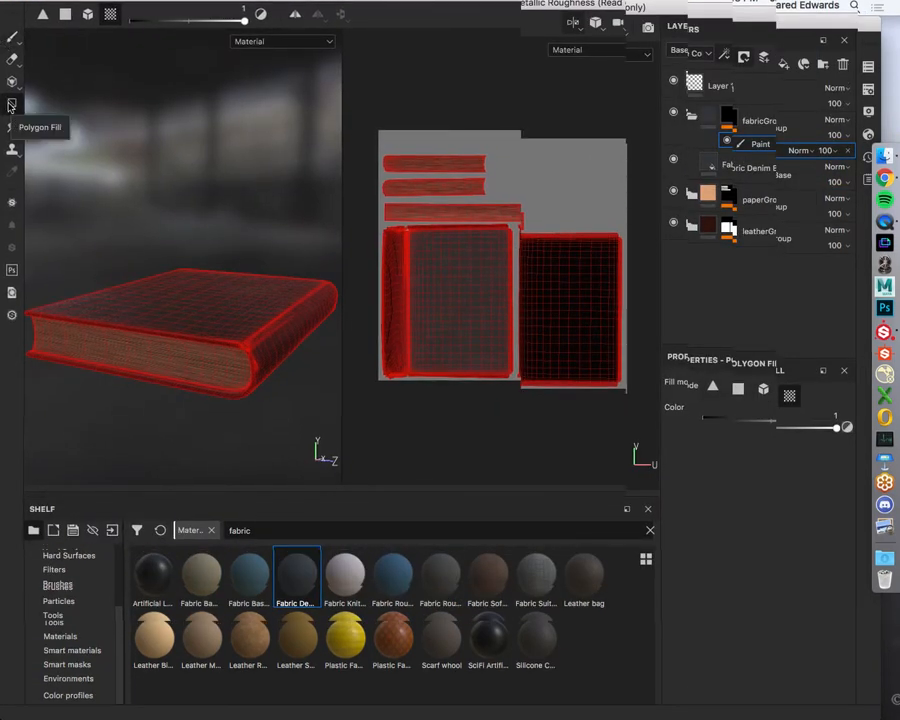
Fill the two large cover UV islands with white in fabricGroup's mask using Polygon Fill, leaving the page edges masked out.
{"action": "left_click", "coordinate": [12, 37]}
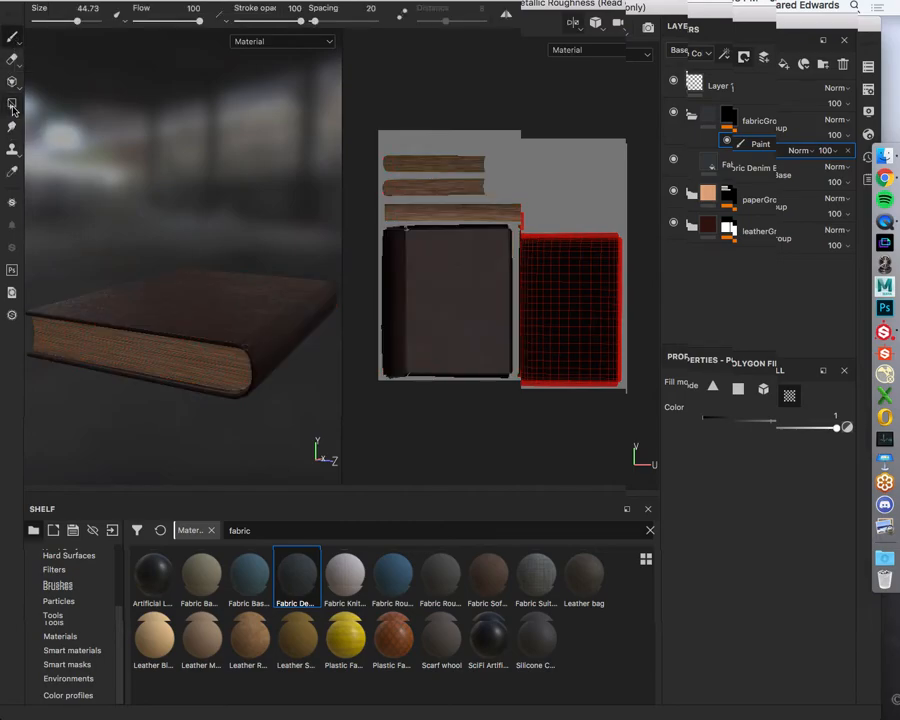
{"action": "left_click", "coordinate": [12, 106]}
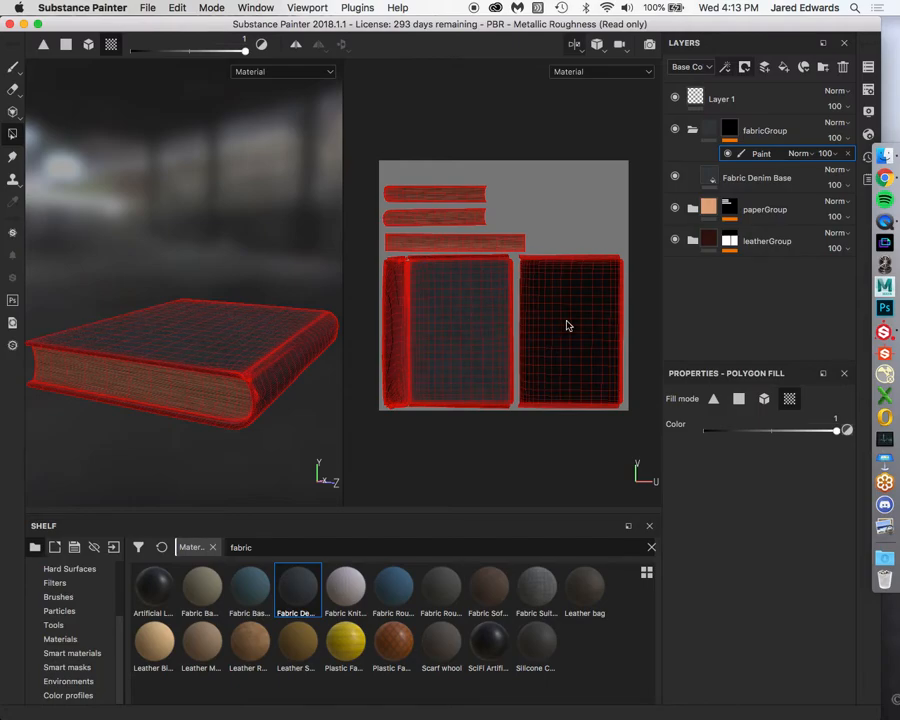
{"action": "left_click_drag", "start_coordinate": [278, 383], "coordinate": [239, 394], "text": "alt"}
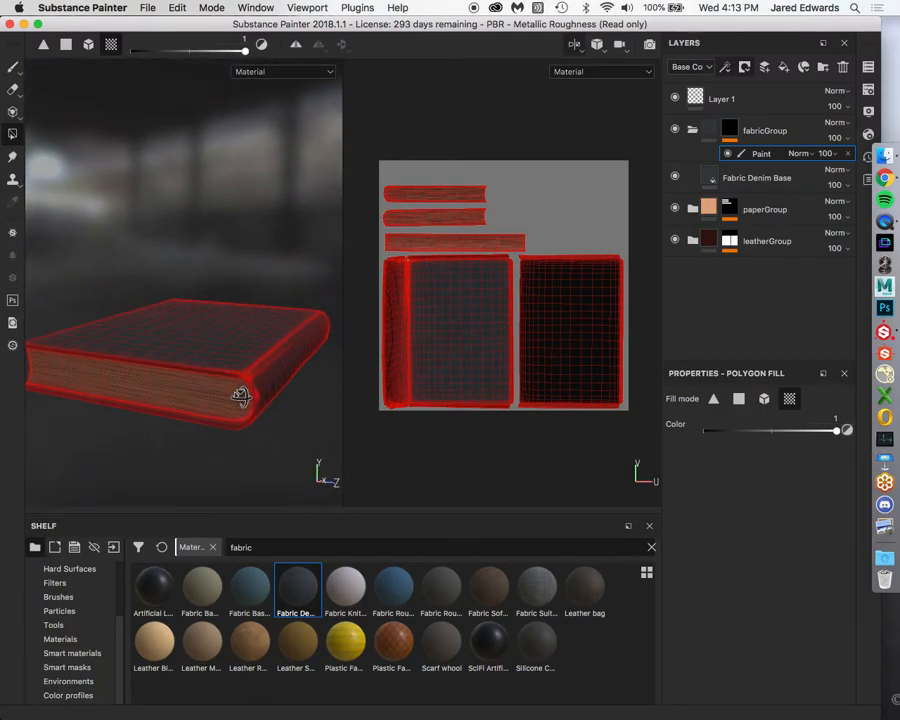
{"action": "left_click", "coordinate": [707, 130]}
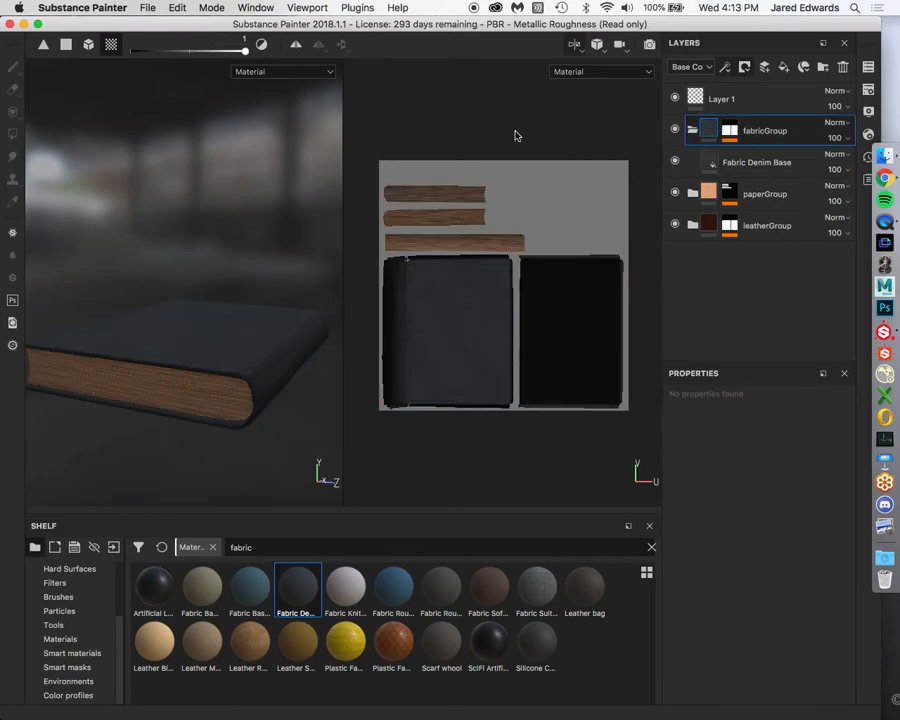
{"action": "mouse_move", "coordinate": [211, 281]}
{"action": "left_mouse_down", "text": "alt"}
{"action": "mouse_move", "coordinate": [227, 335]}
{"action": "mouse_move", "coordinate": [290, 350]}
{"action": "mouse_move", "coordinate": [119, 289]}
{"action": "left_mouse_up", "text": "alt"}
{"action": "middle_click_drag", "start_coordinate": [119, 289], "coordinate": [145, 271], "text": "alt"}
{"action": "right_click_drag", "start_coordinate": [145, 271], "coordinate": [279, 346], "text": "alt"}
{"action": "left_click_drag", "start_coordinate": [241, 251], "coordinate": [130, 274], "text": "alt"}
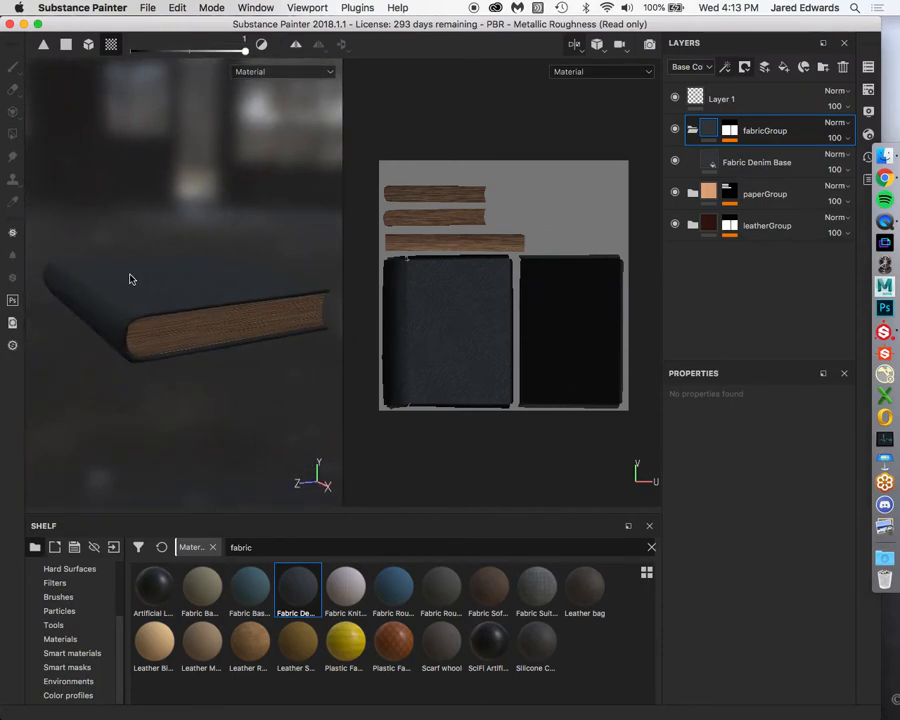
Collapse fabricGroup and switch the viewport to the 3D view only.
{"action": "left_click", "coordinate": [693, 130]}
{"action": "left_click_drag", "start_coordinate": [210, 266], "coordinate": [333, 267], "text": "alt"}
{"action": "left_click", "coordinate": [343, 257]}
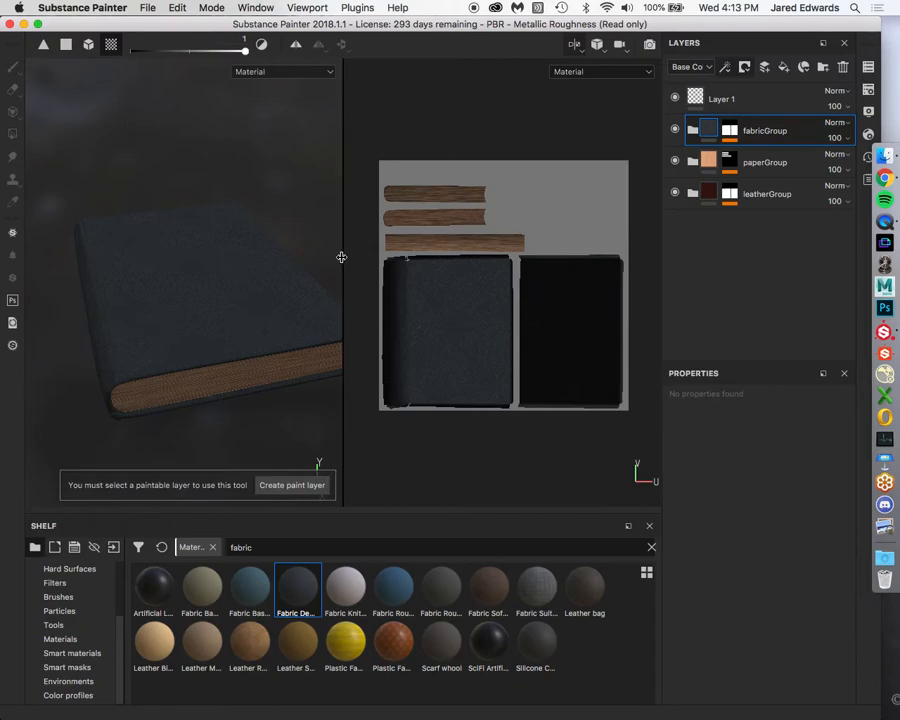
{"action": "key", "text": "F2"}
{"action": "mouse_move", "coordinate": [340, 300]}
{"action": "left_mouse_down", "text": "alt"}
{"action": "mouse_move", "coordinate": [418, 320]}
{"action": "mouse_move", "coordinate": [386, 304]}
{"action": "left_mouse_up", "text": "alt"}
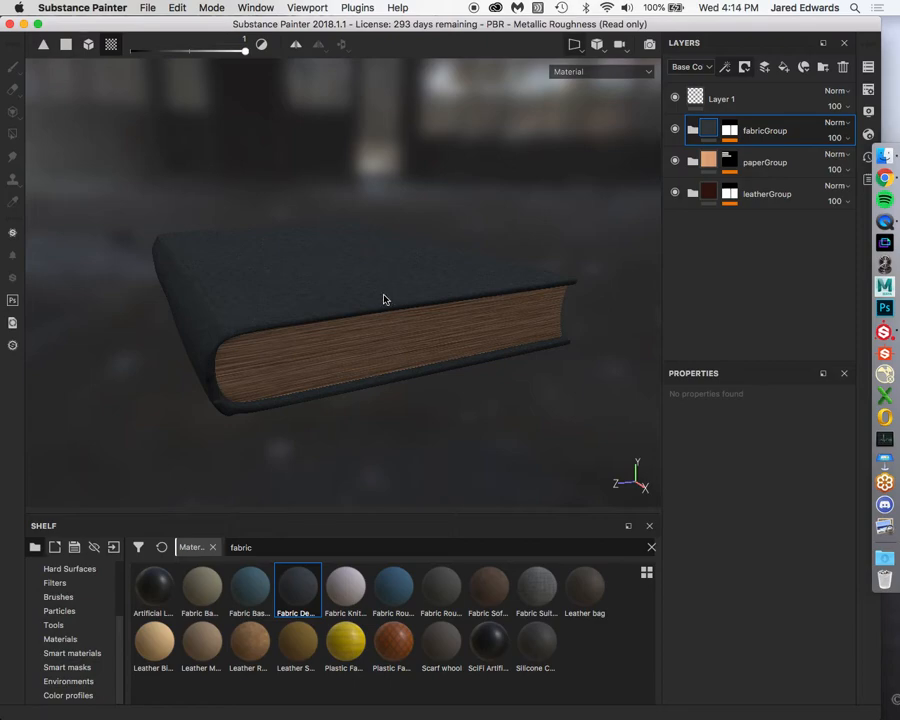
{"action": "left_click_drag", "start_coordinate": [392, 261], "coordinate": [371, 305], "text": "alt"}
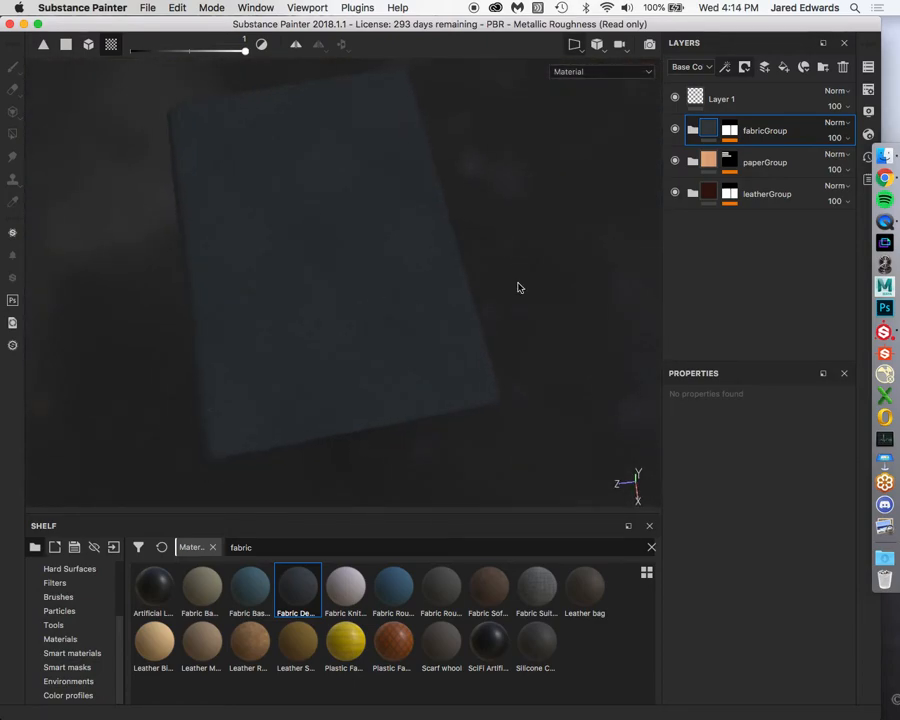
Examine fabricGroup's mask coverage on the cover and page edges in the mask view, and return to the material view.
{"action": "left_click", "coordinate": [730, 130]}
{"action": "mouse_move", "coordinate": [731, 131]}
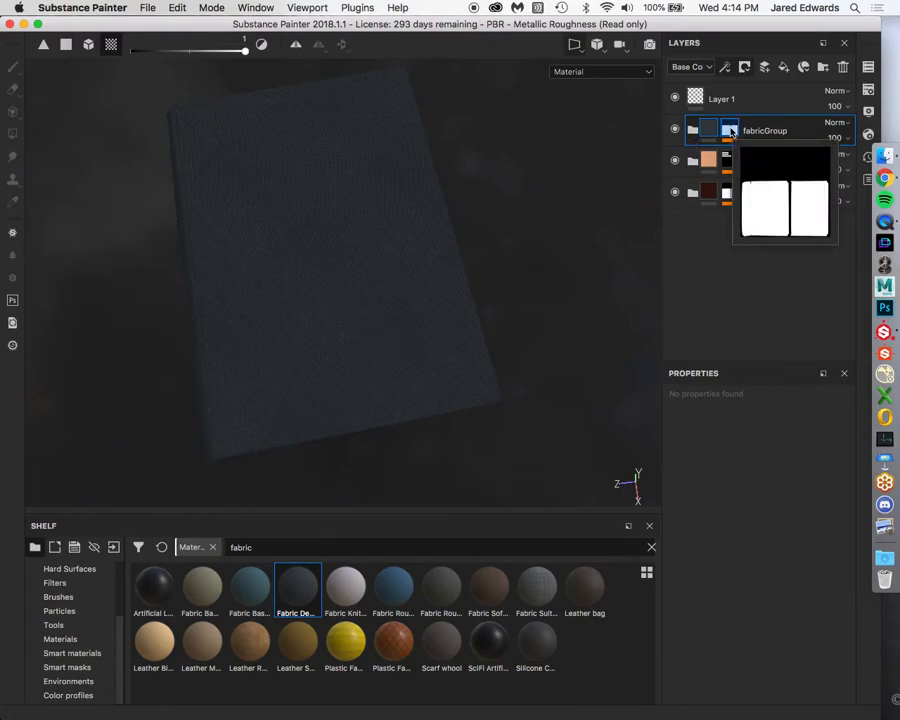
{"action": "left_click_drag", "start_coordinate": [474, 233], "coordinate": [369, 183], "text": "alt"}
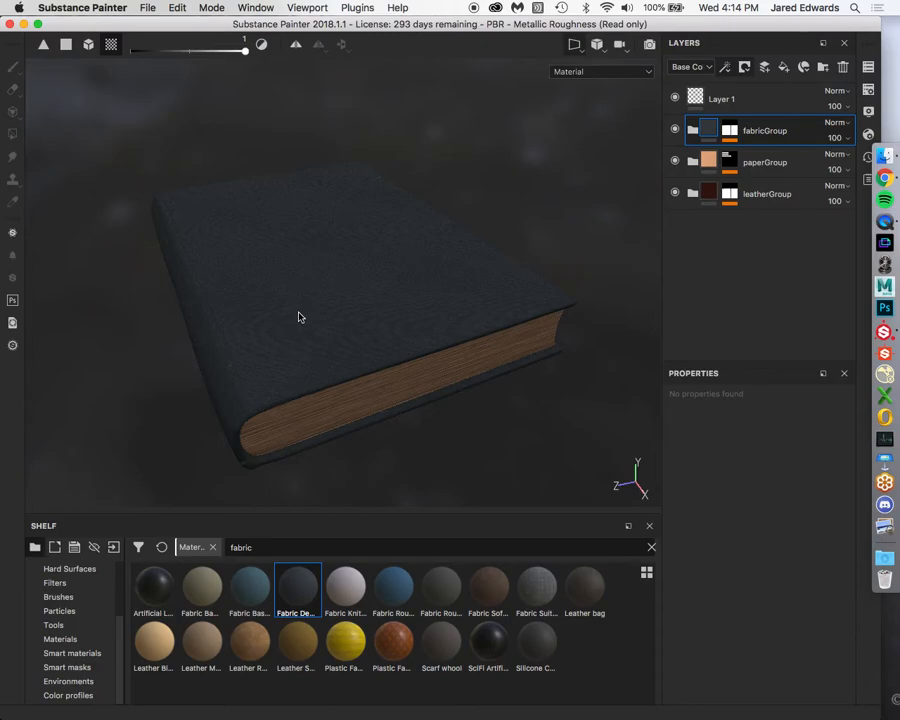
{"action": "left_click_drag", "start_coordinate": [368, 227], "coordinate": [364, 221], "text": "alt"}
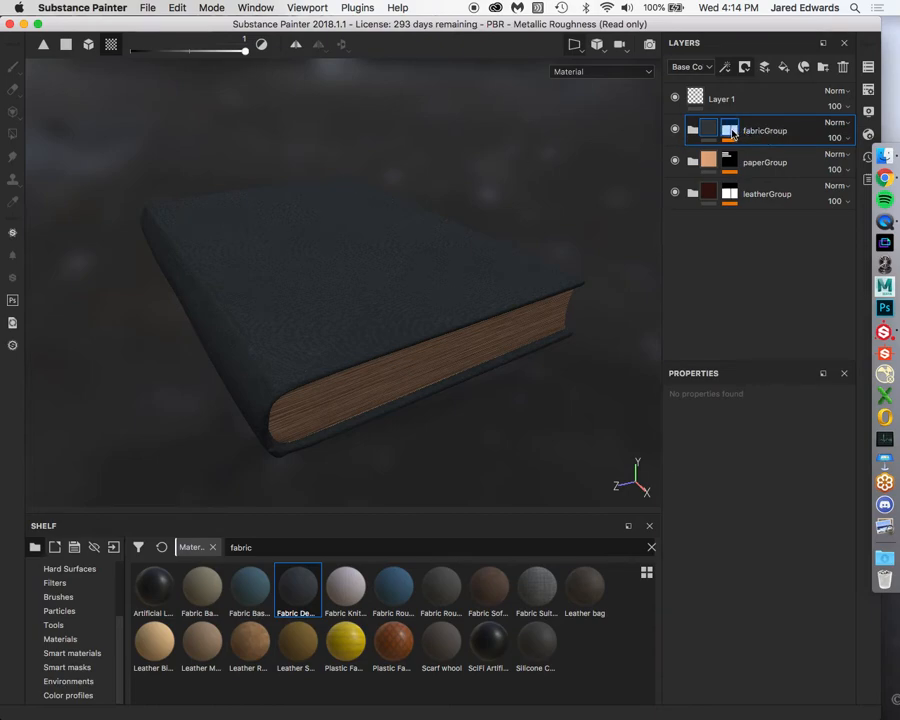
{"action": "mouse_move", "coordinate": [732, 133]}
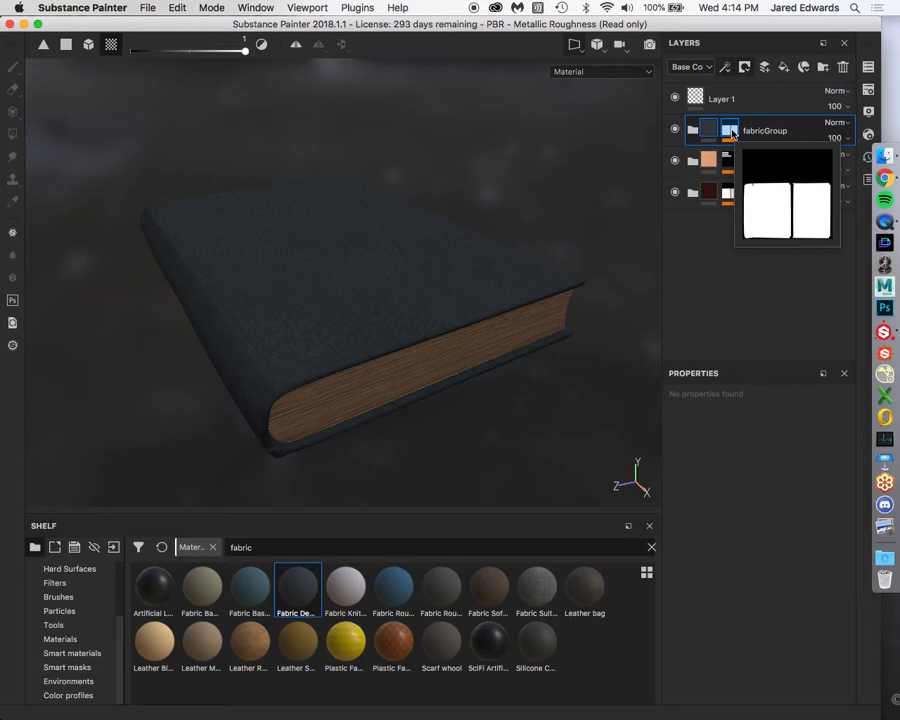
{"action": "left_click", "coordinate": [730, 131]}
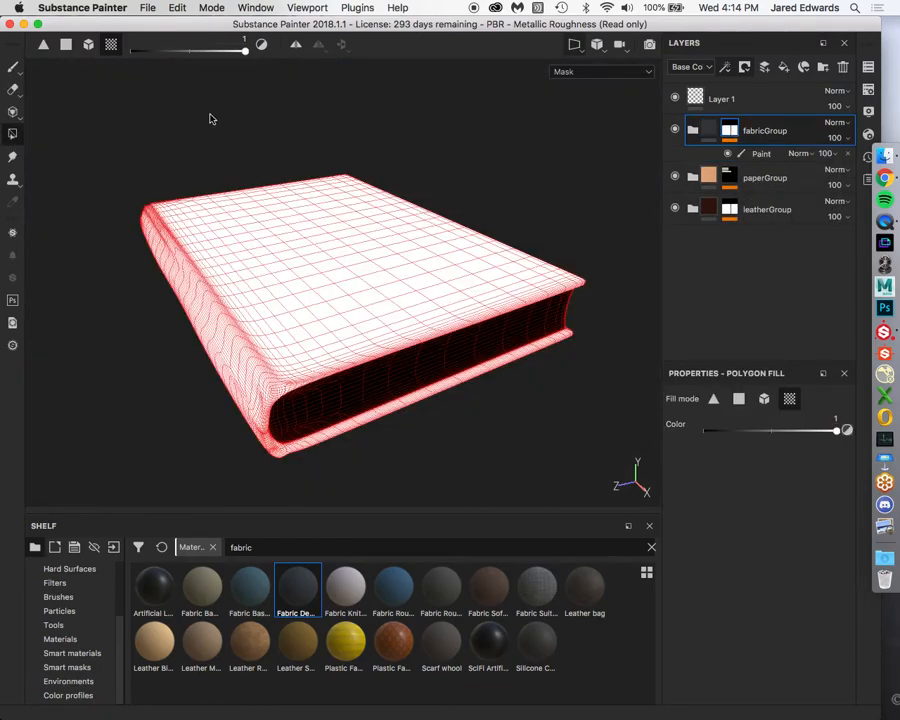
{"action": "left_click", "coordinate": [14, 67]}
{"action": "left_click_drag", "start_coordinate": [462, 163], "coordinate": [487, 165], "text": "alt"}
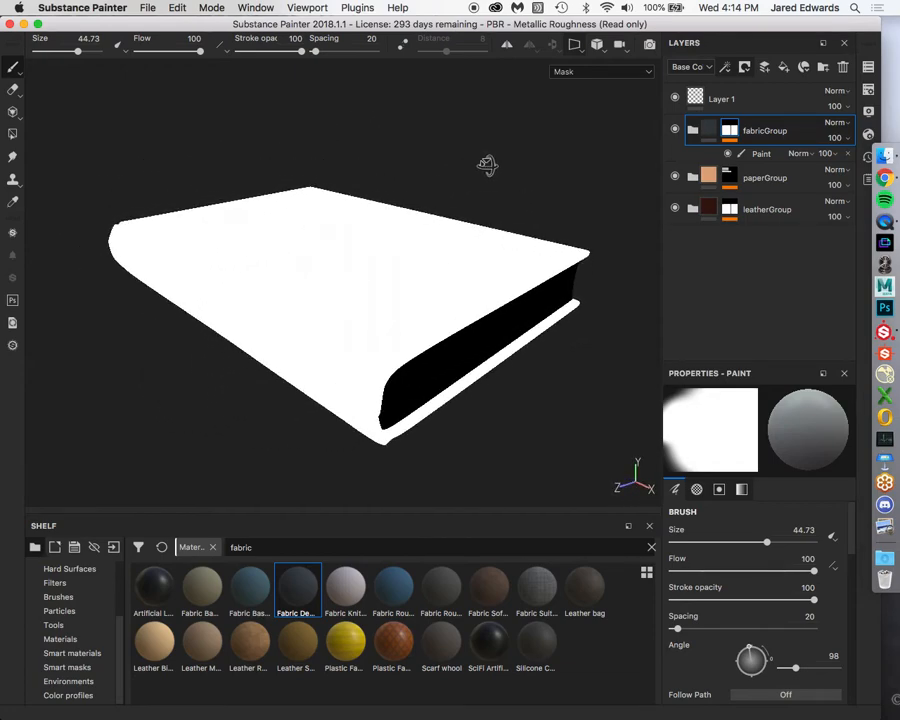
{"action": "left_click", "coordinate": [710, 130]}
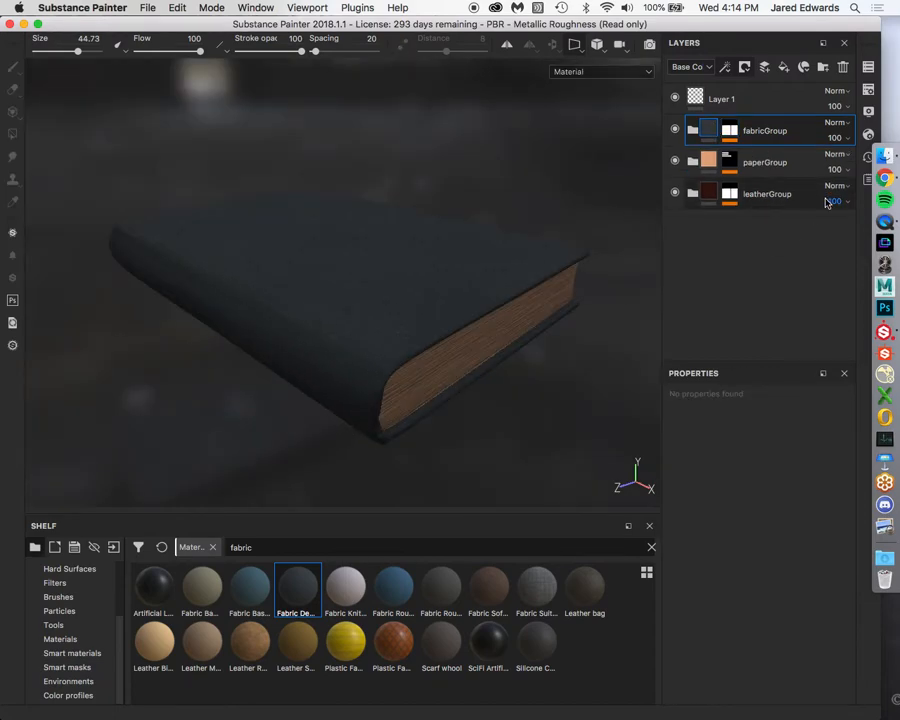
Examine fabricGroup's mask in the 3D, 2D and split views, and return to the material view with both views shown.
{"action": "left_click", "coordinate": [729, 130]}
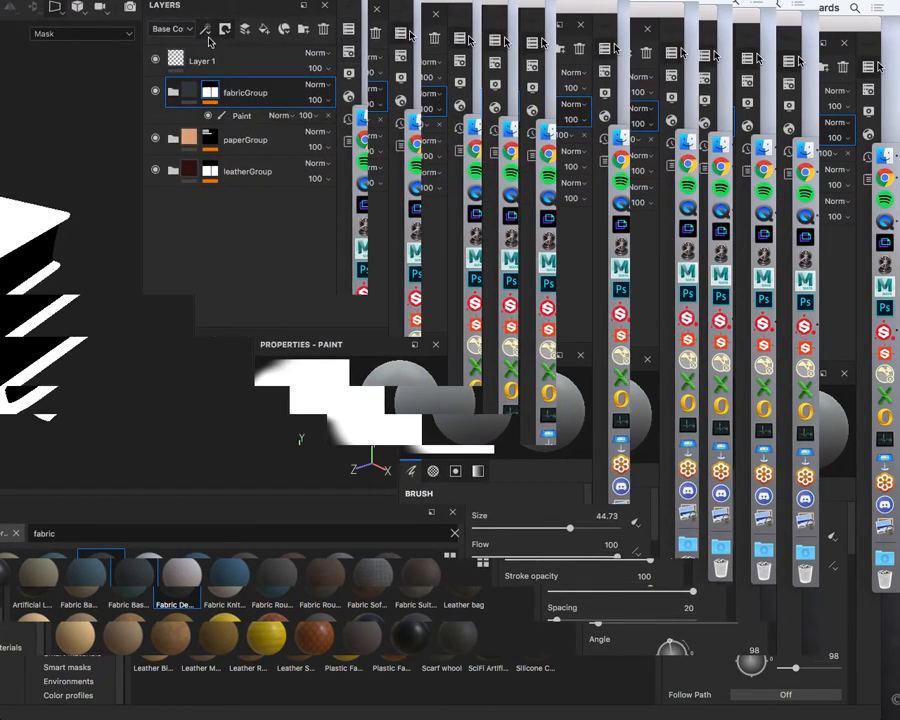
{"action": "left_click", "coordinate": [726, 67]}
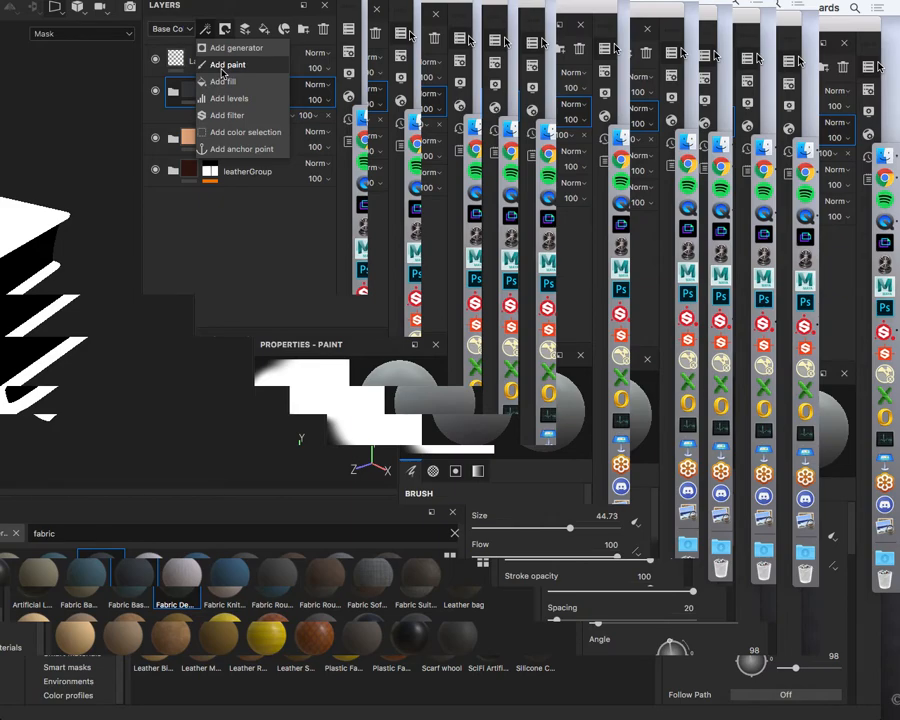
{"action": "left_click", "coordinate": [222, 66]}
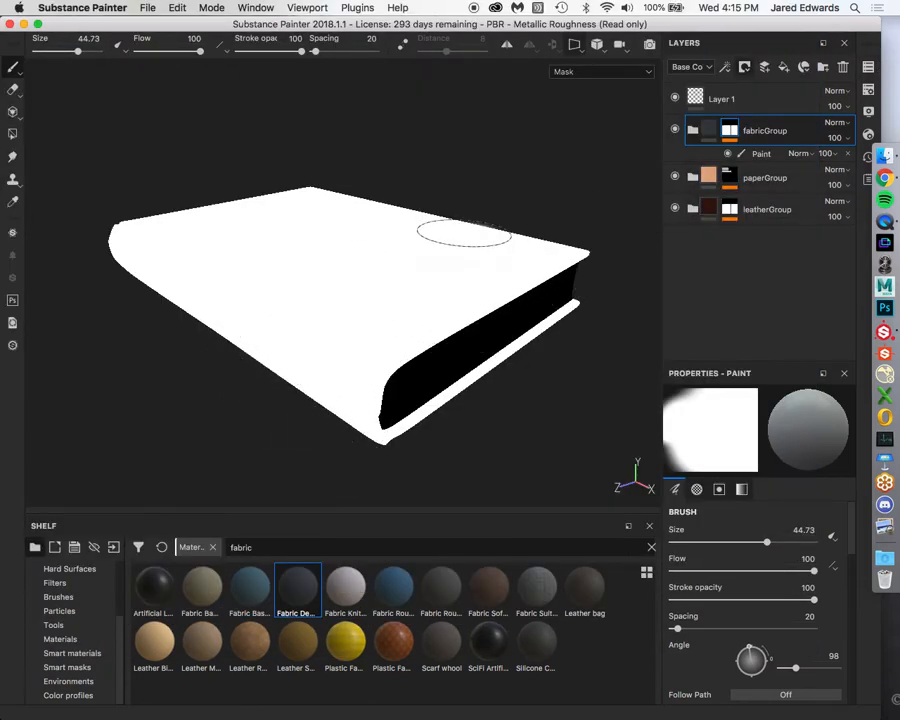
{"action": "key", "text": "F2"}
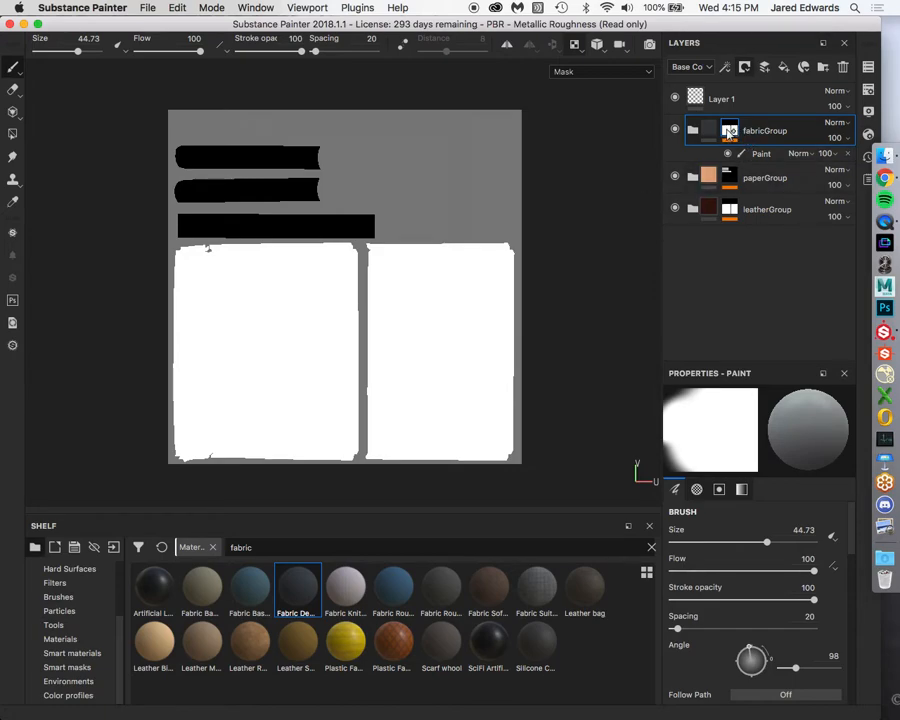
{"action": "mouse_move", "coordinate": [737, 133]}
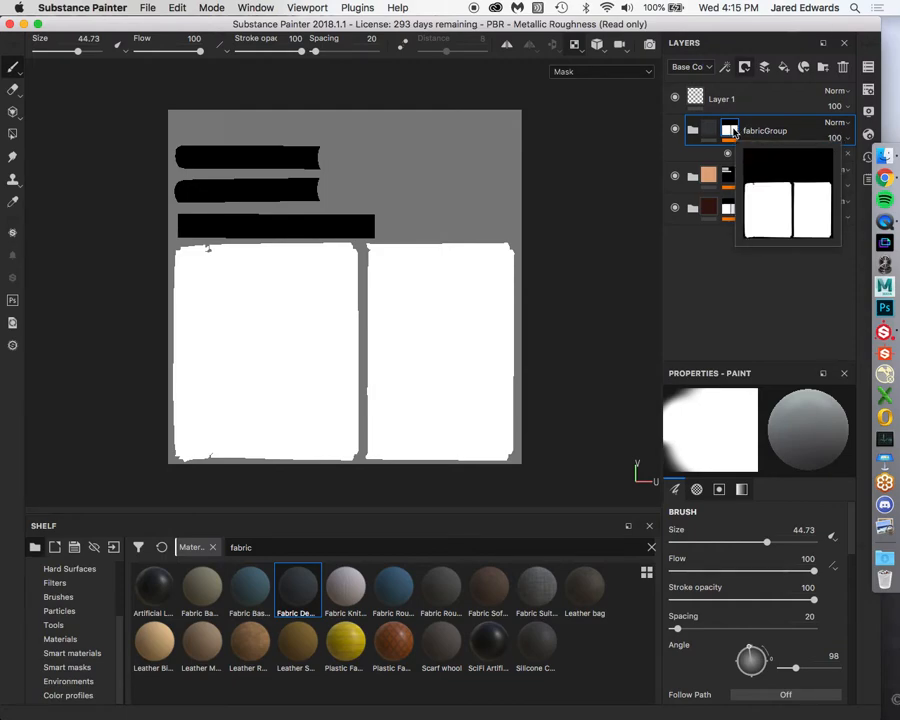
{"action": "key", "text": "F2"}
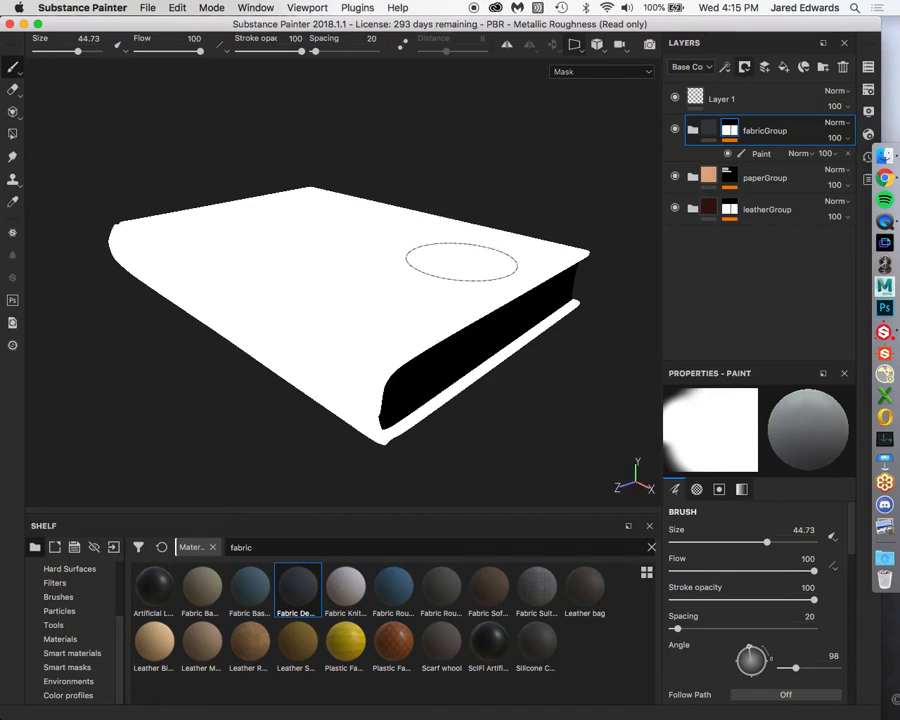
{"action": "key", "text": "F3"}
{"action": "key", "text": "F1"}
{"action": "left_click_drag", "start_coordinate": [219, 404], "coordinate": [161, 361], "text": "alt"}
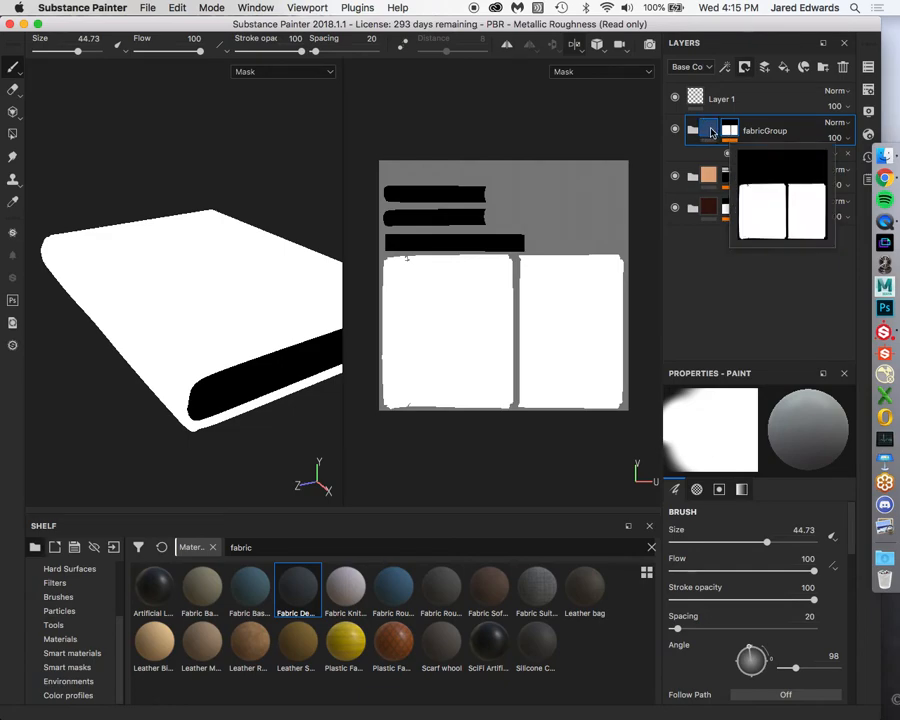
{"action": "left_click", "coordinate": [705, 133]}
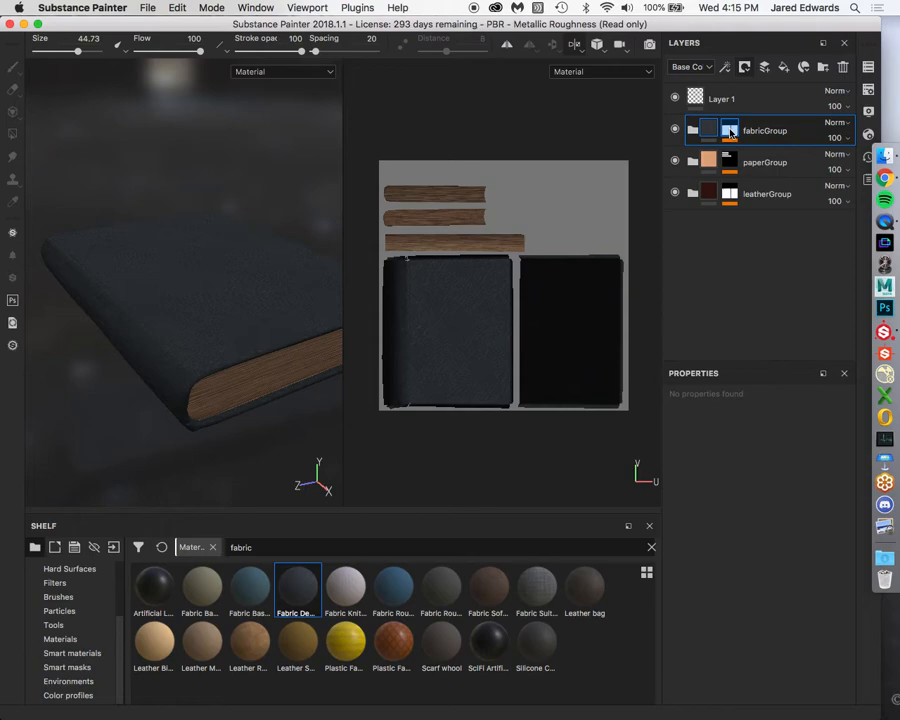
Try to duplicate fabricGroup's mask onto the Fabric Denim Base layer inside the group, and undo the duplication.
{"action": "left_click", "coordinate": [695, 131]}
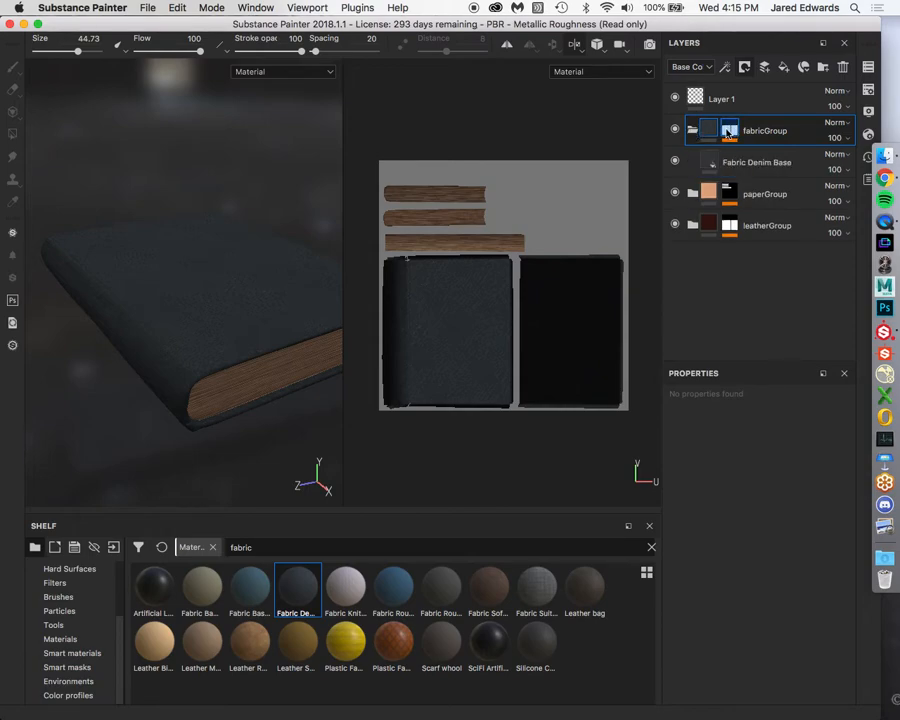
{"action": "left_click_drag", "start_coordinate": [737, 133], "coordinate": [750, 168]}
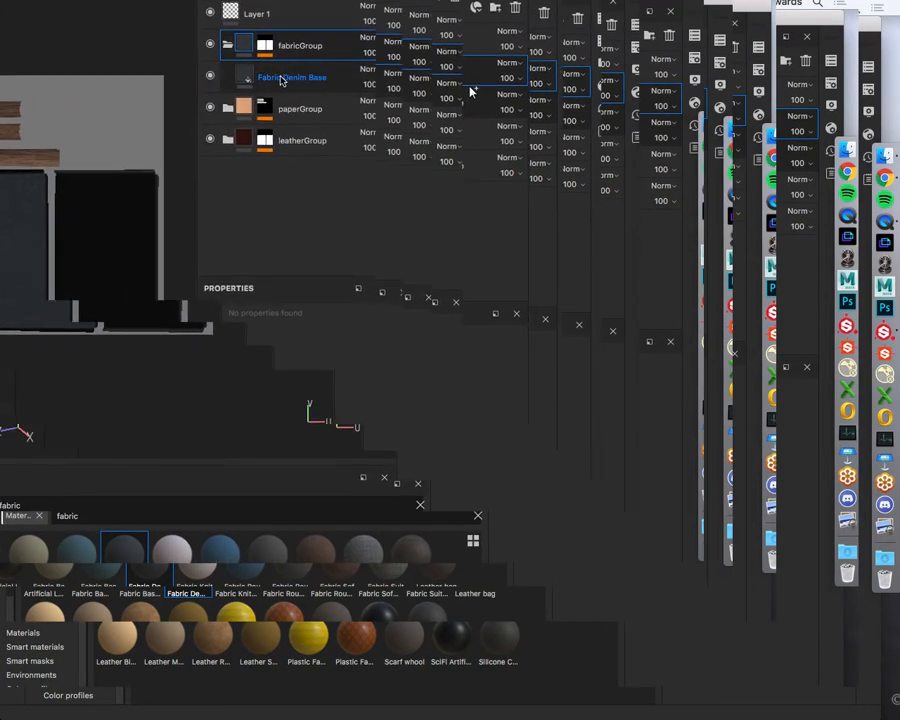
{"action": "left_click_drag", "start_coordinate": [265, 46], "coordinate": [265, 47]}
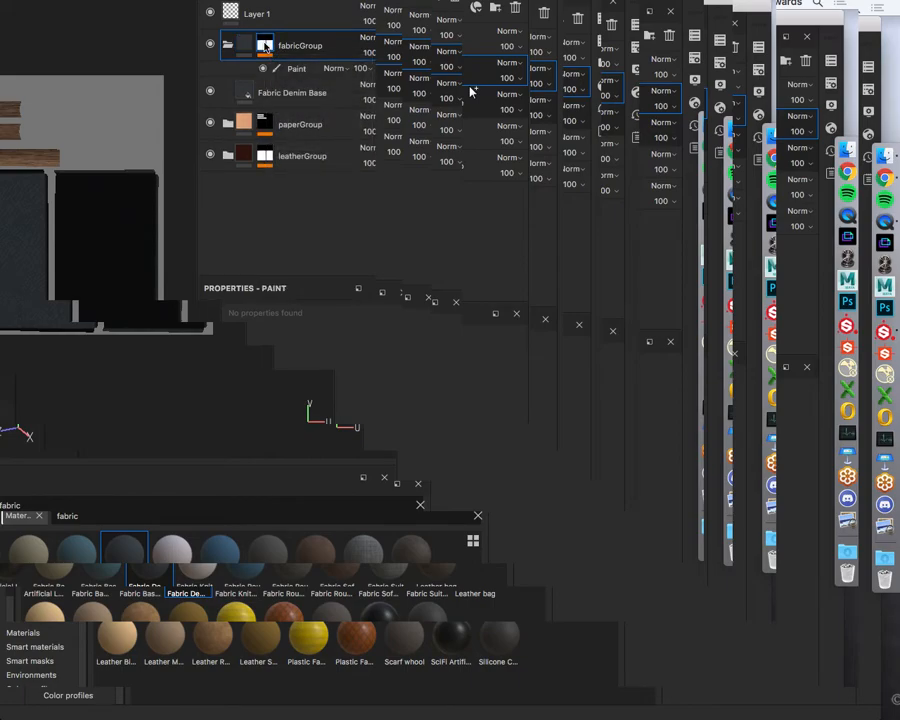
{"action": "left_click", "coordinate": [258, 77]}
{"action": "left_click", "coordinate": [264, 50]}
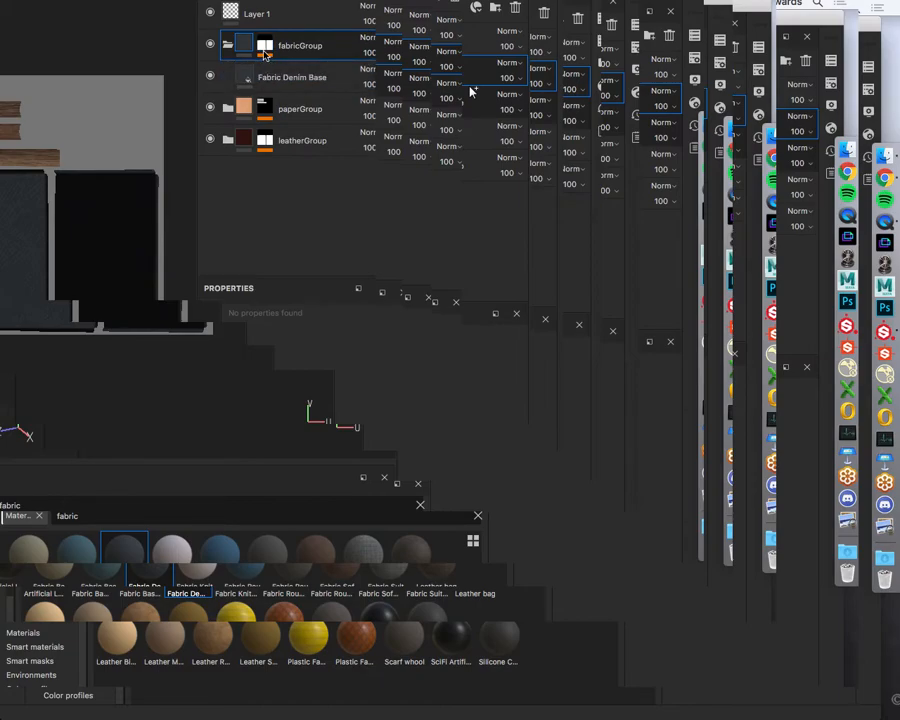
{"action": "left_click_drag", "start_coordinate": [265, 48], "coordinate": [268, 78], "text": "super"}
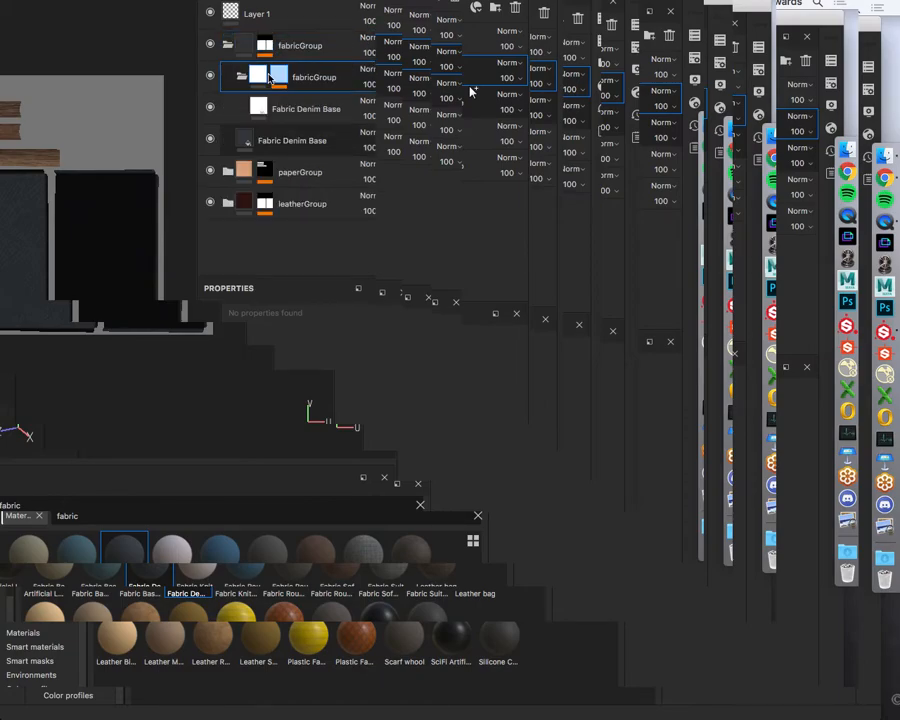
{"action": "key", "text": "super+z"}
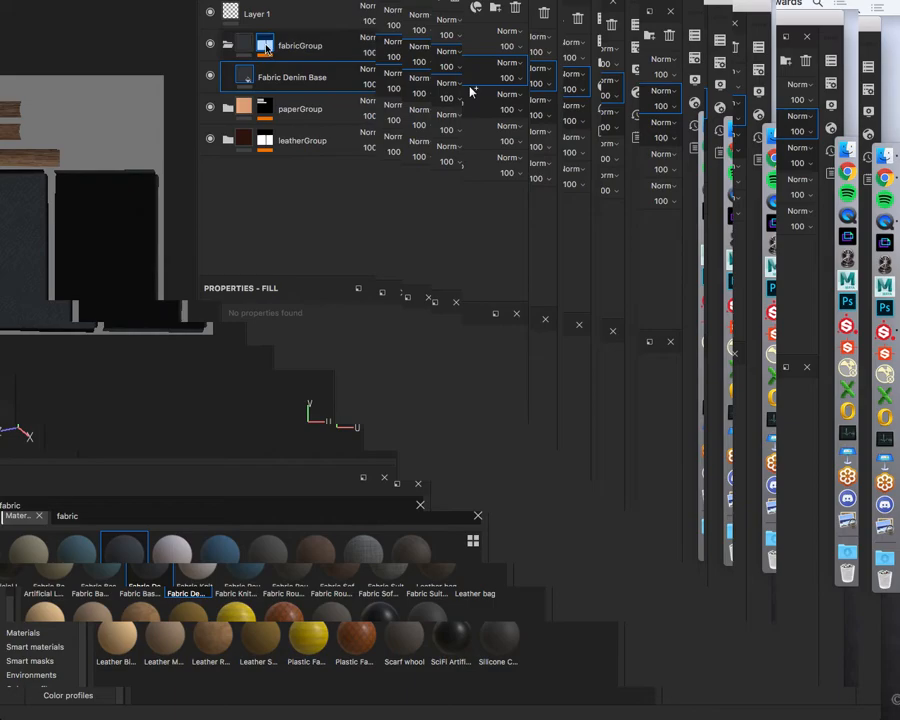
Try to copy fabricGroup's mask.
{"action": "right_click", "coordinate": [265, 45]}
{"action": "left_click", "coordinate": [262, 43]}
{"action": "right_click", "coordinate": [263, 40]}
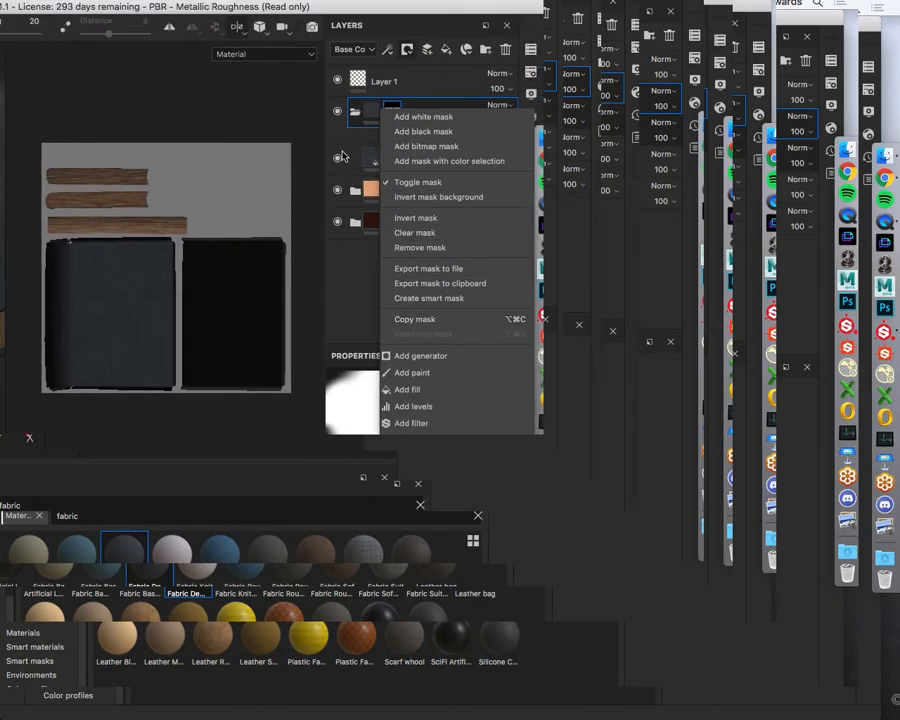
{"action": "key", "text": "Escape"}
{"action": "left_click", "coordinate": [400, 160]}
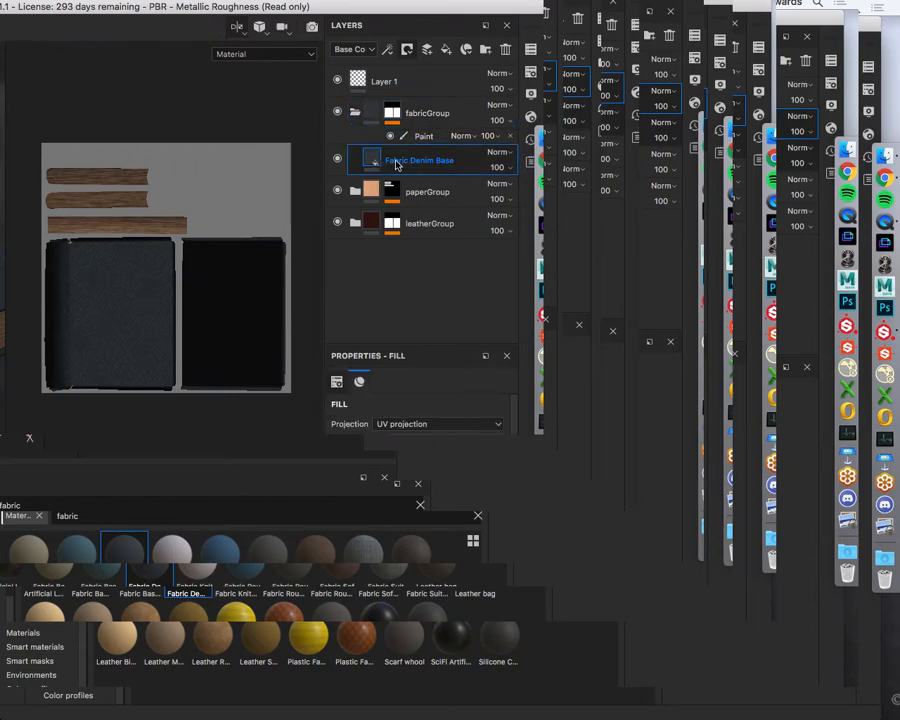
{"action": "right_click", "coordinate": [385, 110]}
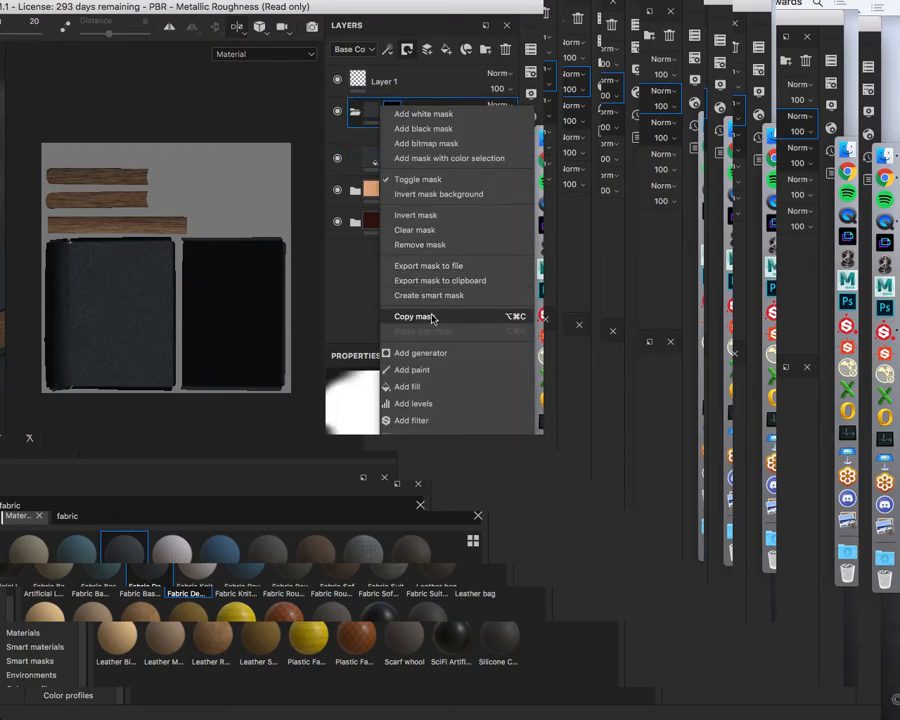
{"action": "left_click", "coordinate": [400, 316]}
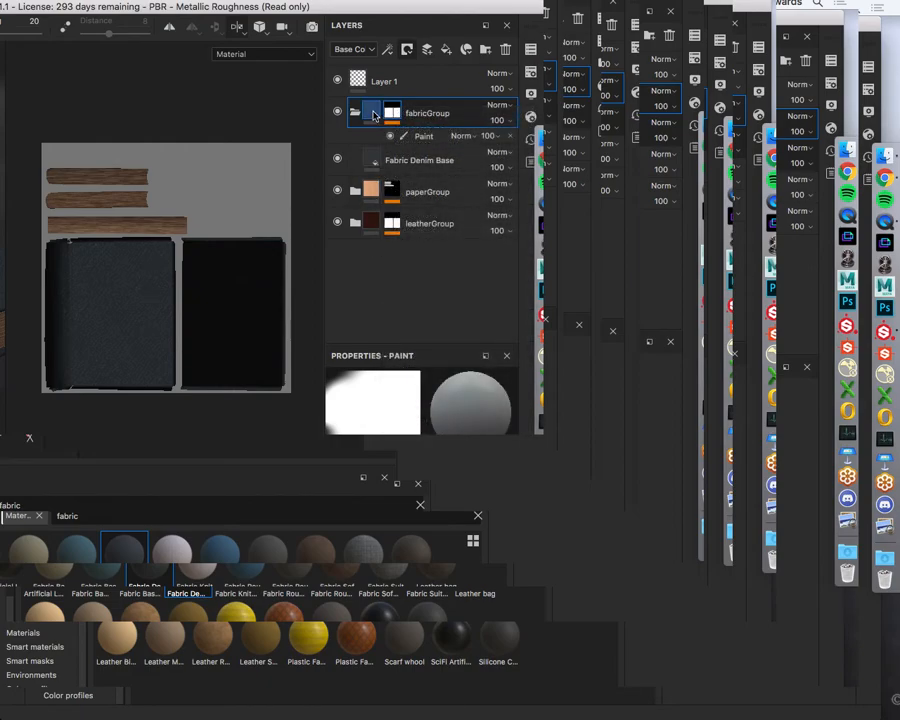
Examine the mask types that can be added to fabricGroup and the commands for its existing mask, including mask removal.
{"action": "left_click", "coordinate": [373, 116]}
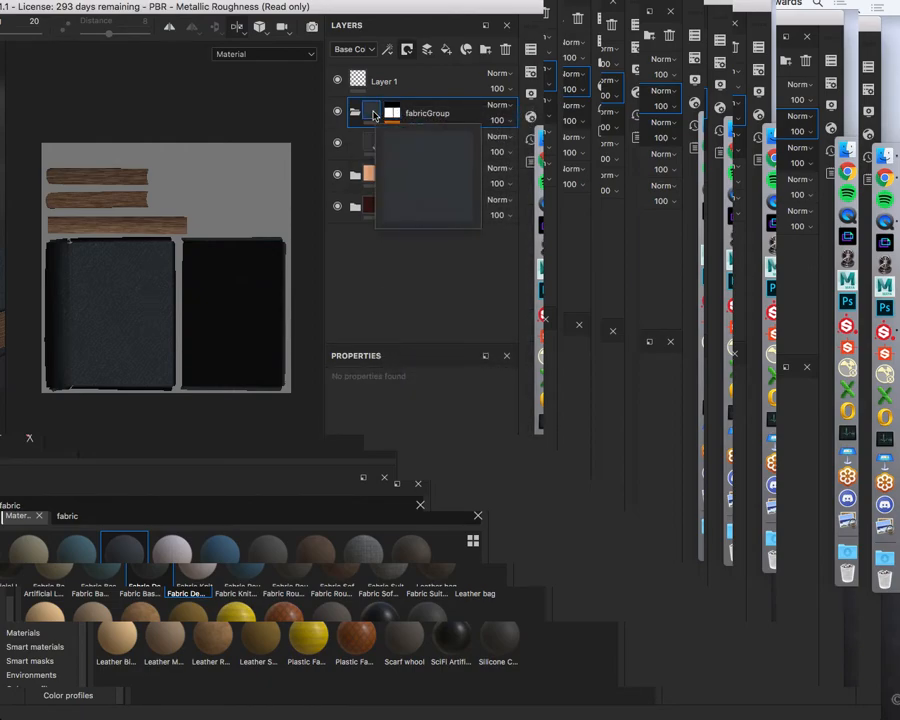
{"action": "left_click", "coordinate": [406, 52]}
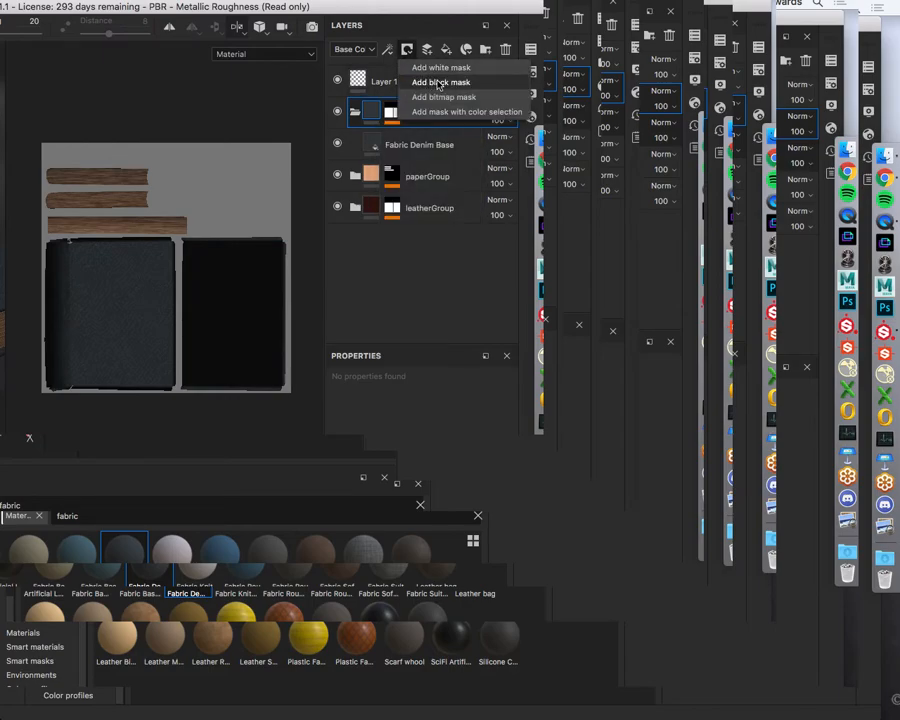
{"action": "left_click", "coordinate": [437, 83]}
{"action": "right_click", "coordinate": [392, 111]}
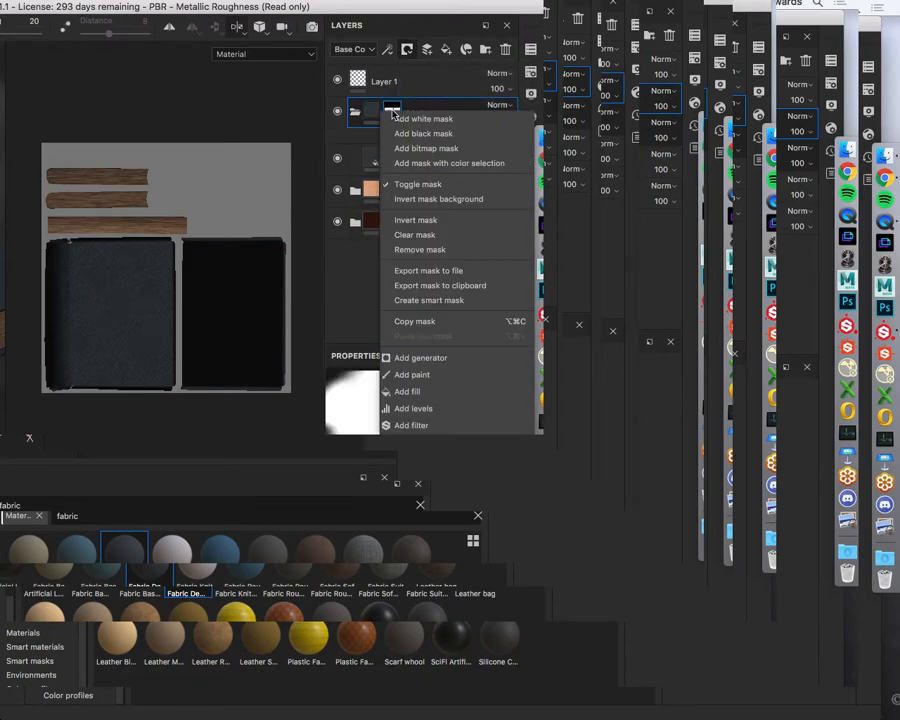
{"action": "left_click", "coordinate": [352, 288]}
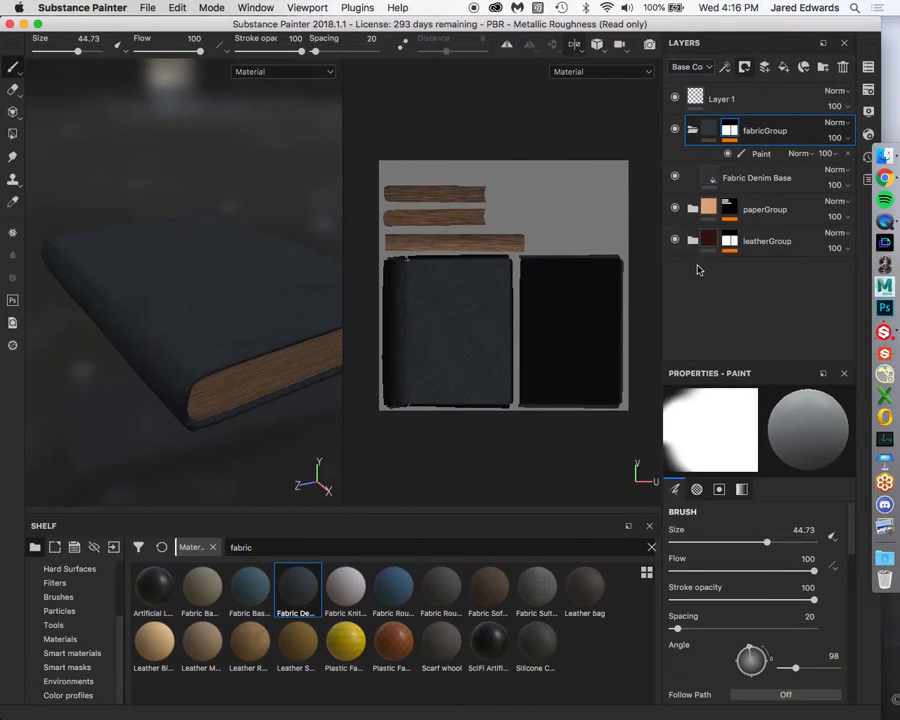
{"action": "left_click_drag", "start_coordinate": [208, 257], "coordinate": [215, 257], "text": "alt"}
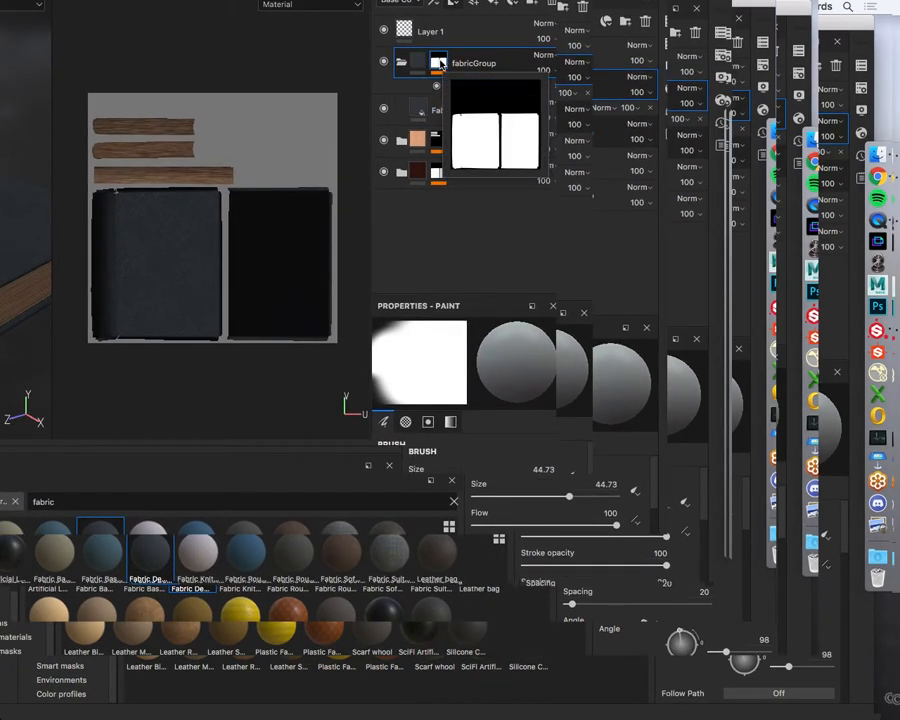
{"action": "right_click", "coordinate": [441, 63]}
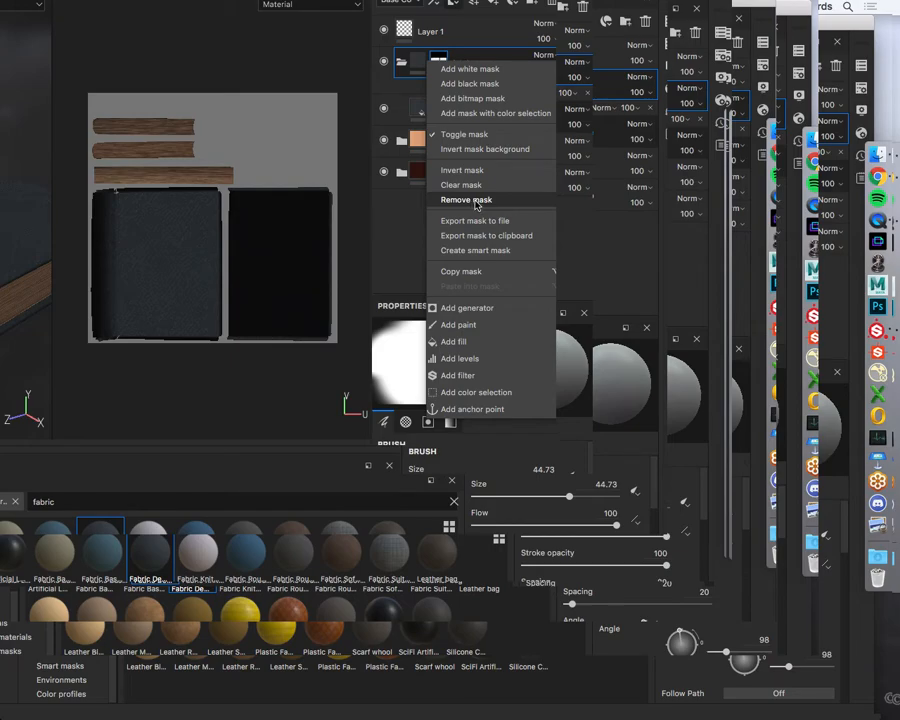
{"action": "left_click", "coordinate": [476, 201]}
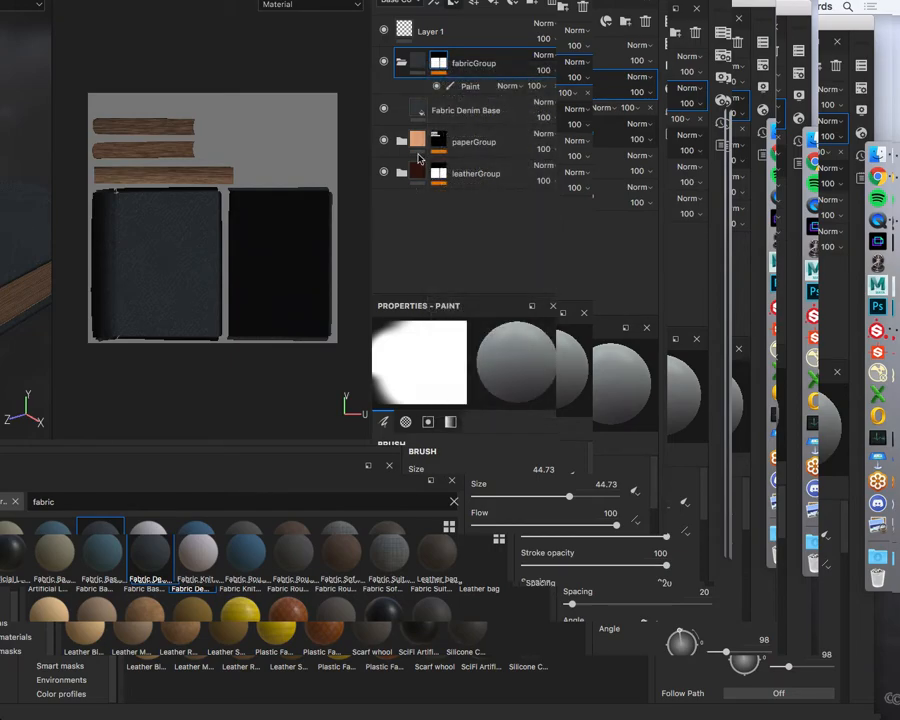
Examine fabricGroup's mask creation options, its mask effects stack marker, and its separate content and mask thumbnails.
{"action": "left_click", "coordinate": [413, 63]}
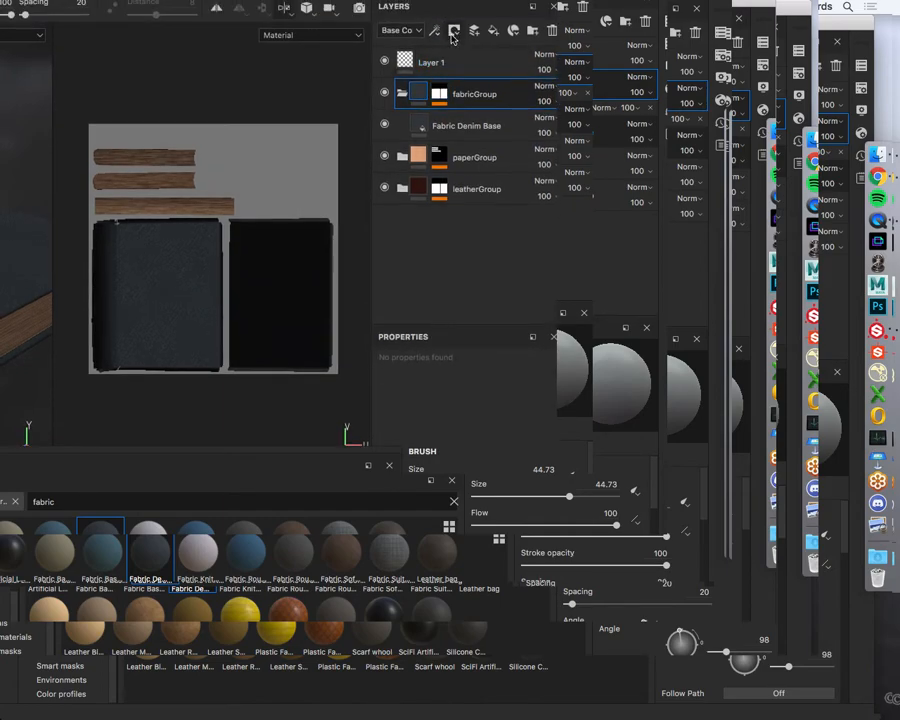
{"action": "left_click", "coordinate": [455, 33]}
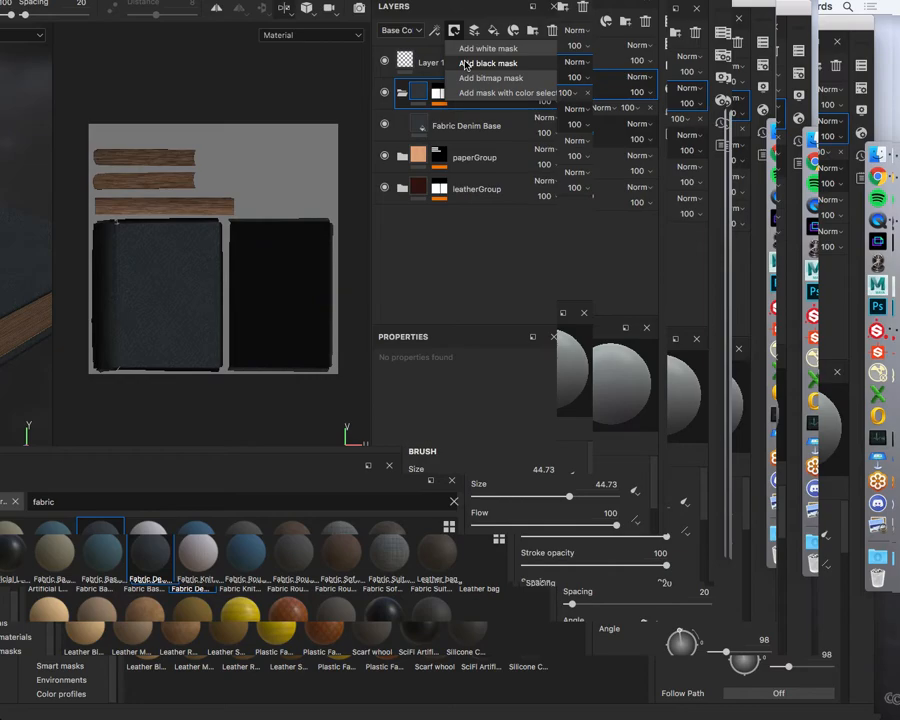
{"action": "left_click", "coordinate": [434, 29]}
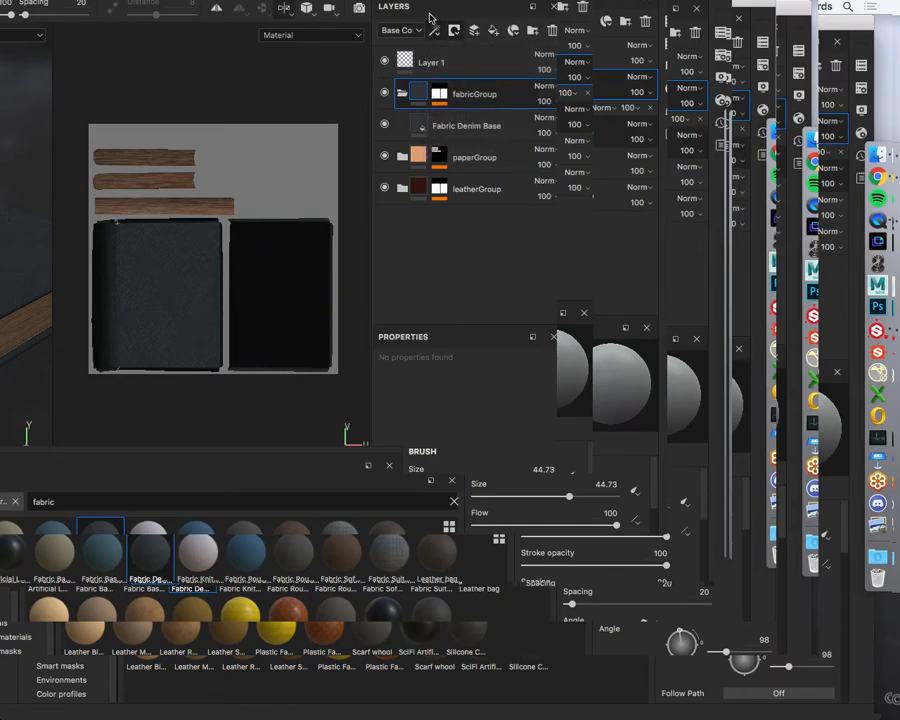
{"action": "left_click", "coordinate": [433, 92]}
{"action": "mouse_move", "coordinate": [433, 92]}
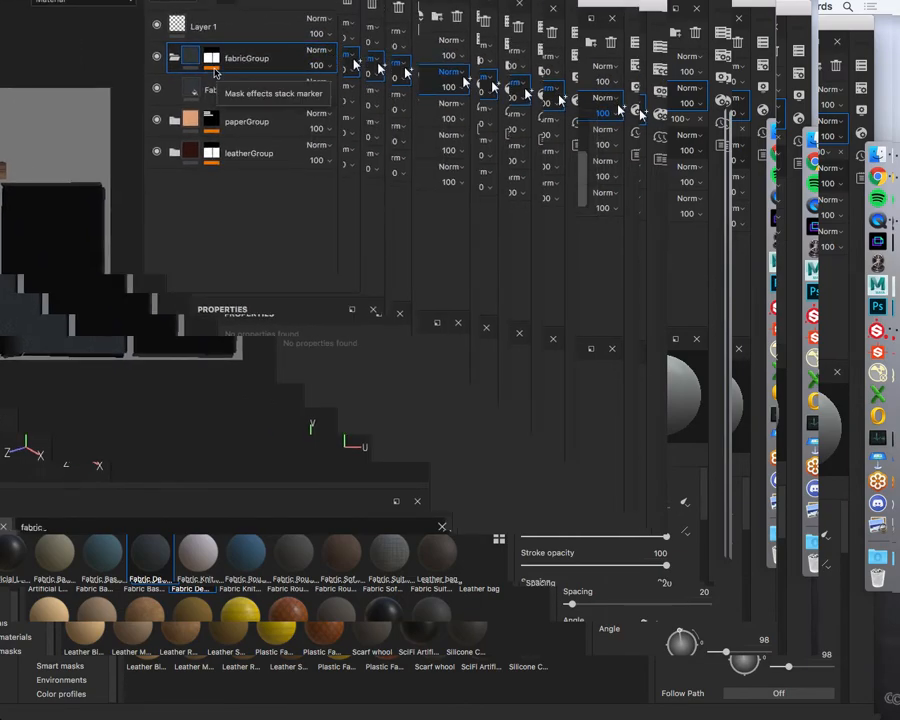
{"action": "mouse_move", "coordinate": [213, 82]}
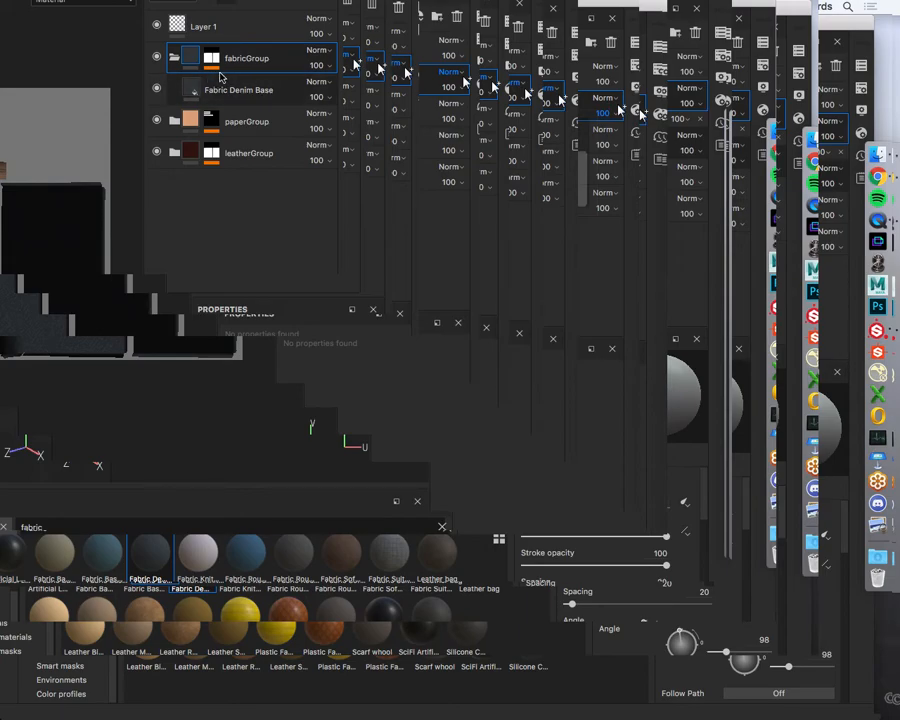
{"action": "left_click", "coordinate": [203, 55]}
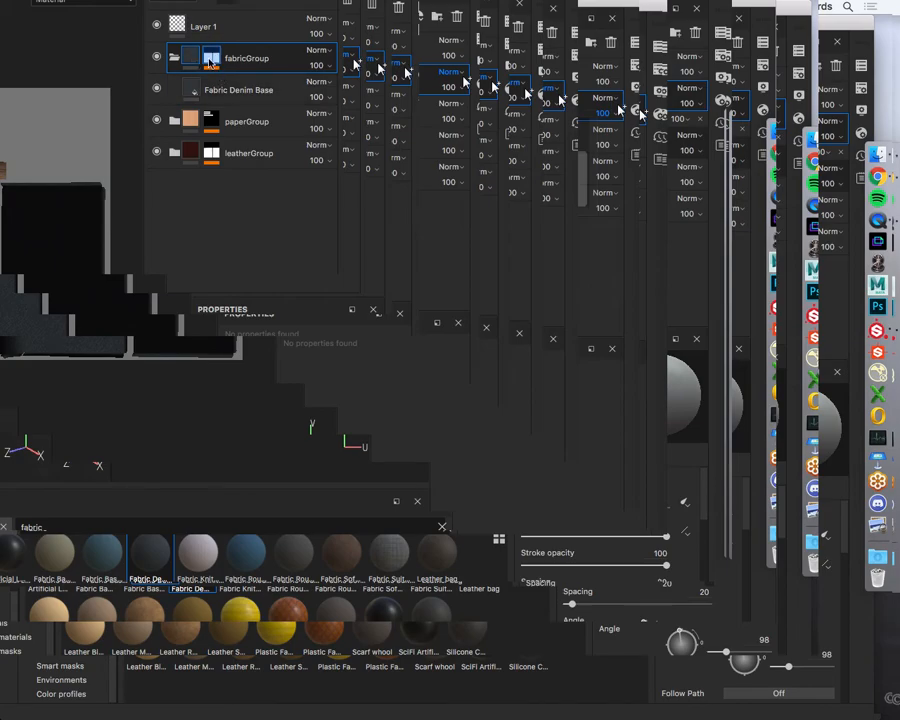
{"action": "left_click", "coordinate": [229, 58]}
{"action": "left_click", "coordinate": [196, 58]}
Look at the layers inside fabricGroup and paperGroup, and collapse both groups.
{"action": "left_click", "coordinate": [175, 58]}
{"action": "left_click", "coordinate": [175, 58]}
{"action": "left_click", "coordinate": [175, 121]}
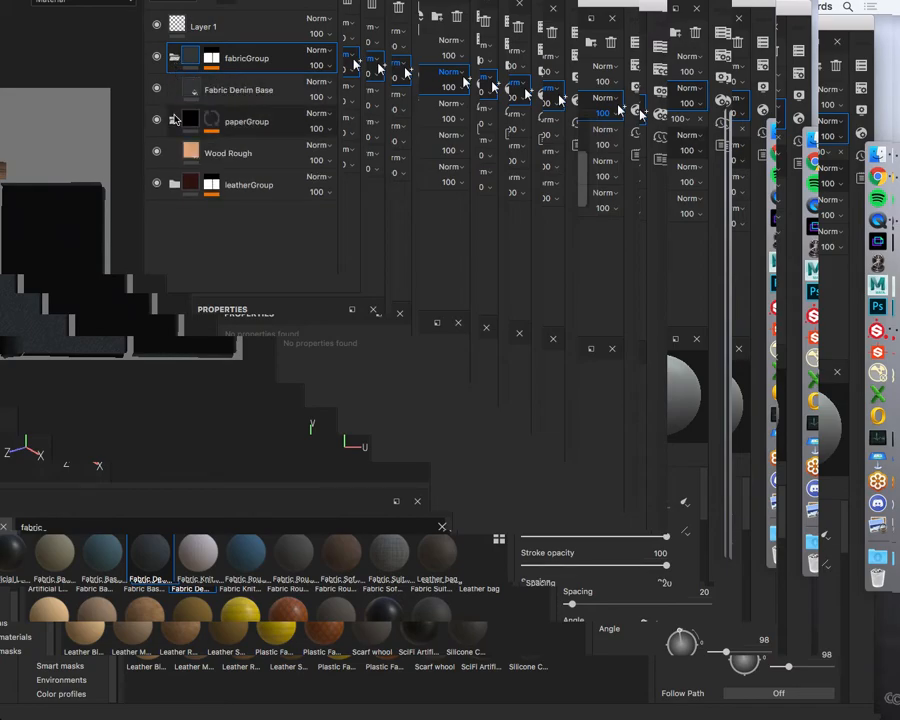
{"action": "left_click", "coordinate": [174, 186]}
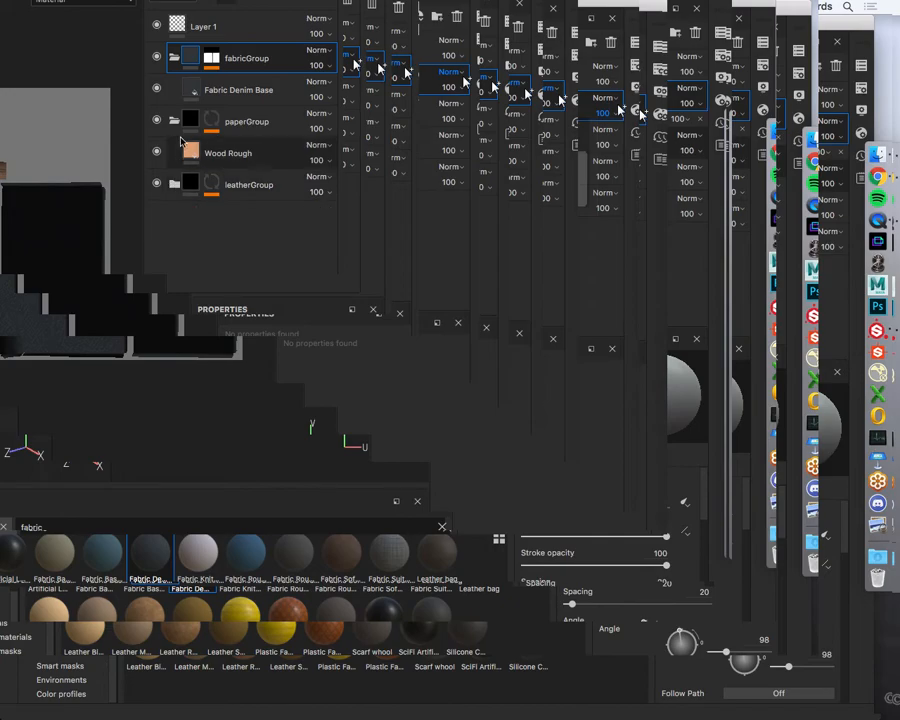
{"action": "left_click", "coordinate": [174, 122]}
{"action": "left_click", "coordinate": [175, 58]}
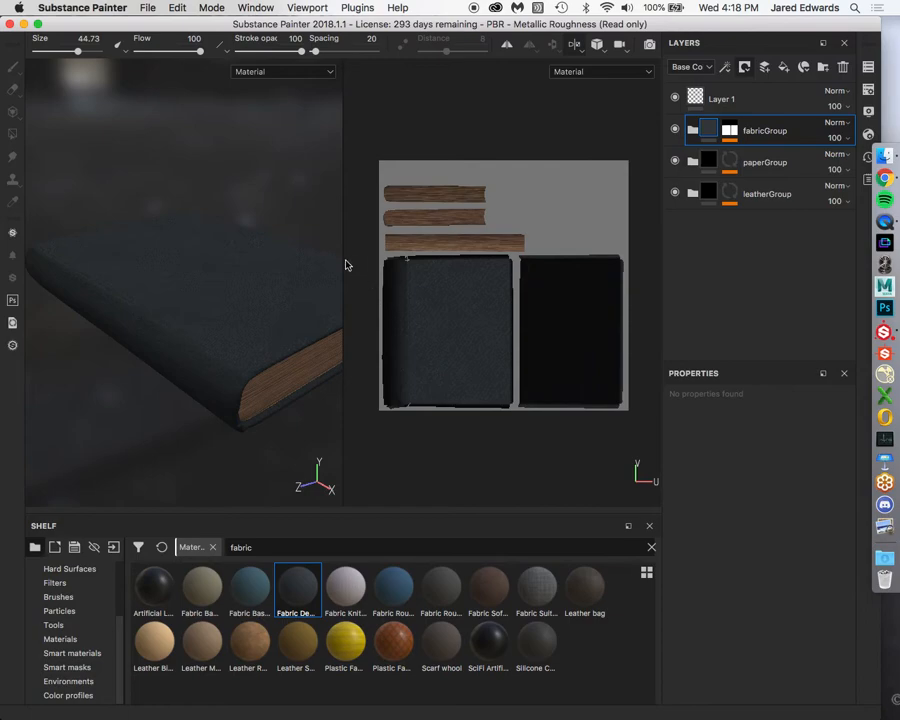
Select fabricGroup's mask and examine its Paint effect and the effects available for the mask.
{"action": "mouse_move", "coordinate": [287, 255]}
{"action": "left_mouse_down", "text": "alt"}
{"action": "mouse_move", "coordinate": [263, 255]}
{"action": "mouse_move", "coordinate": [277, 257]}
{"action": "left_mouse_up", "text": "alt"}
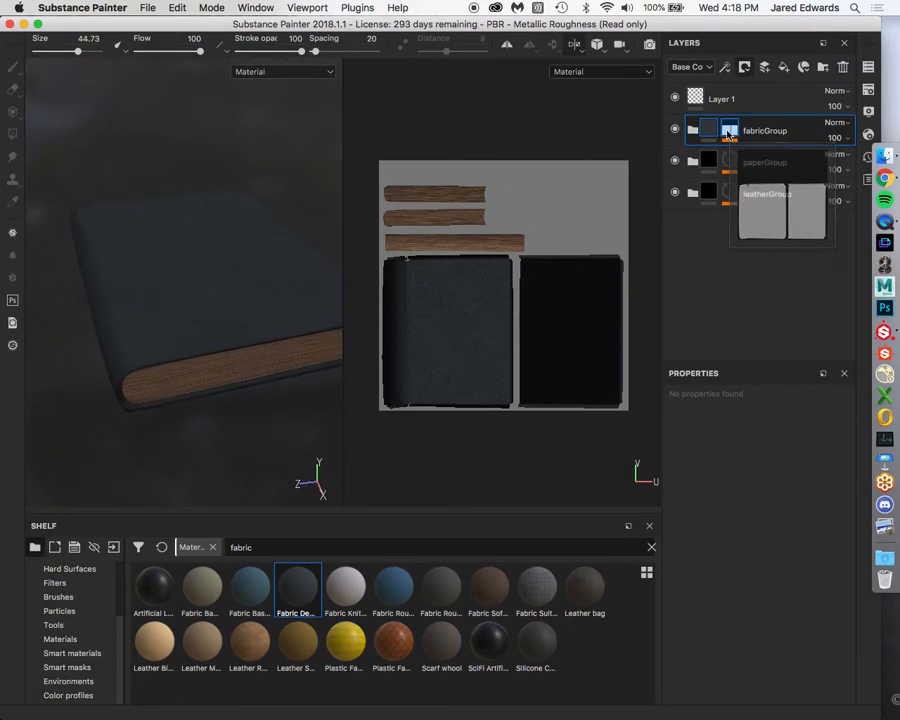
{"action": "left_click", "coordinate": [729, 133]}
{"action": "left_click", "coordinate": [725, 68]}
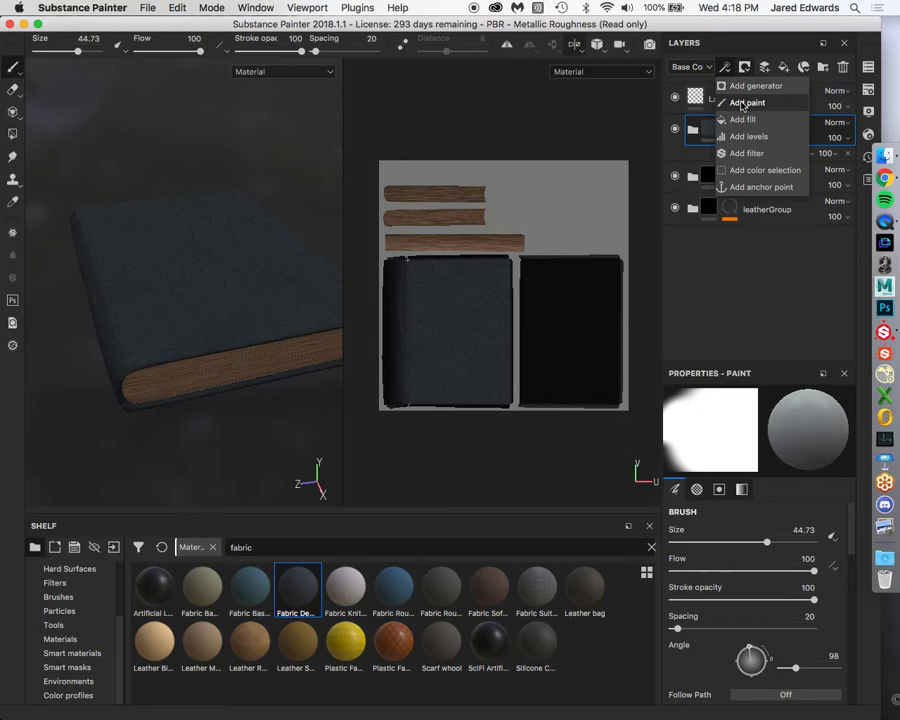
{"action": "left_click", "coordinate": [188, 110]}
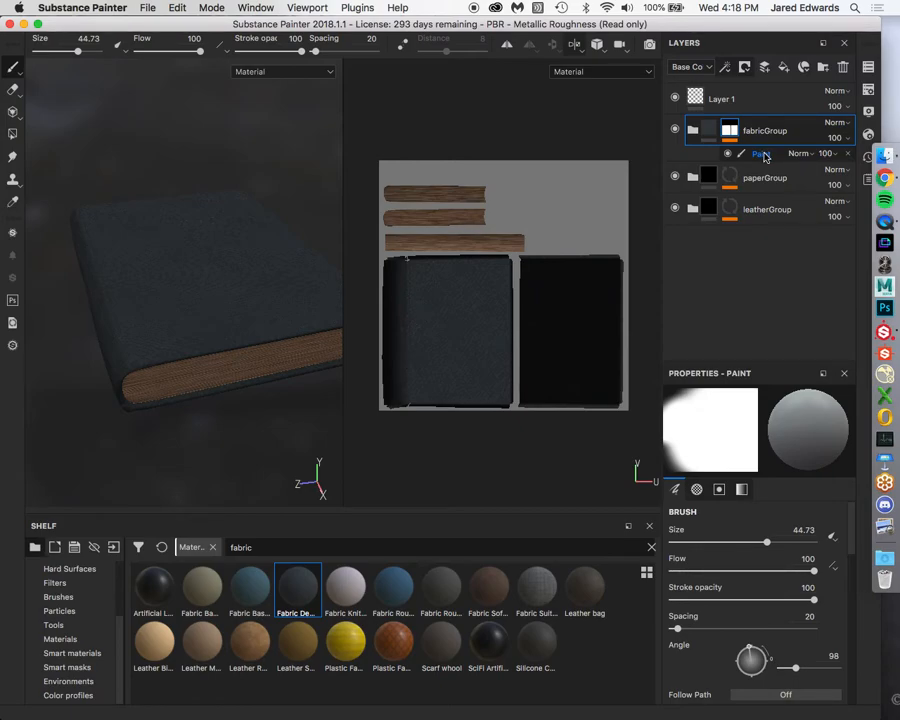
Check the old book reference photo in Chrome and add a second paint effect to the fabricGroup mask in Substance Painter.
{"action": "left_click", "coordinate": [884, 178]}
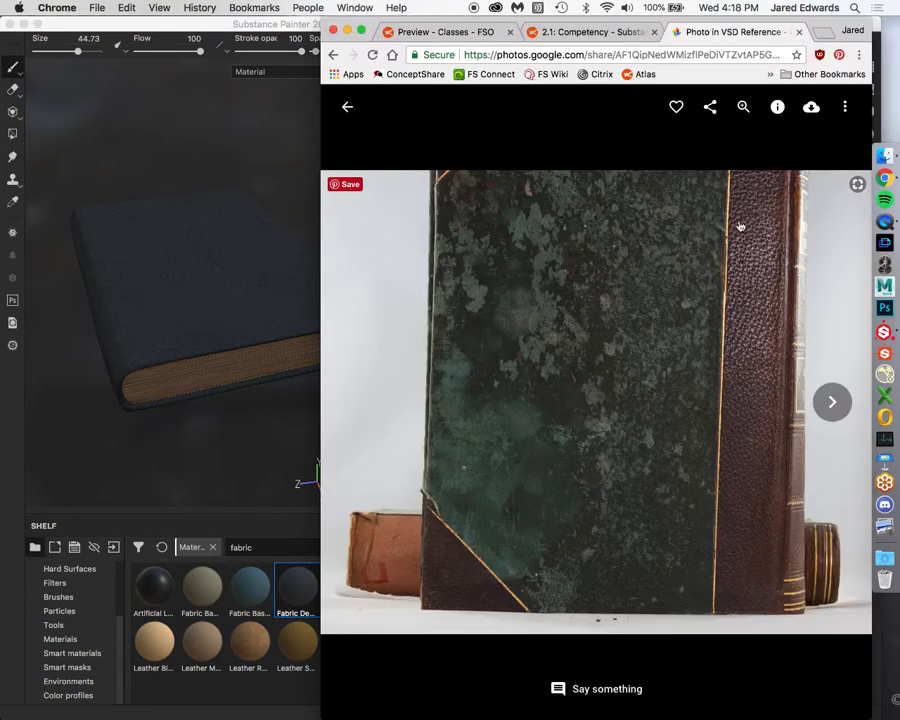
{"action": "key", "text": "super+Tab"}
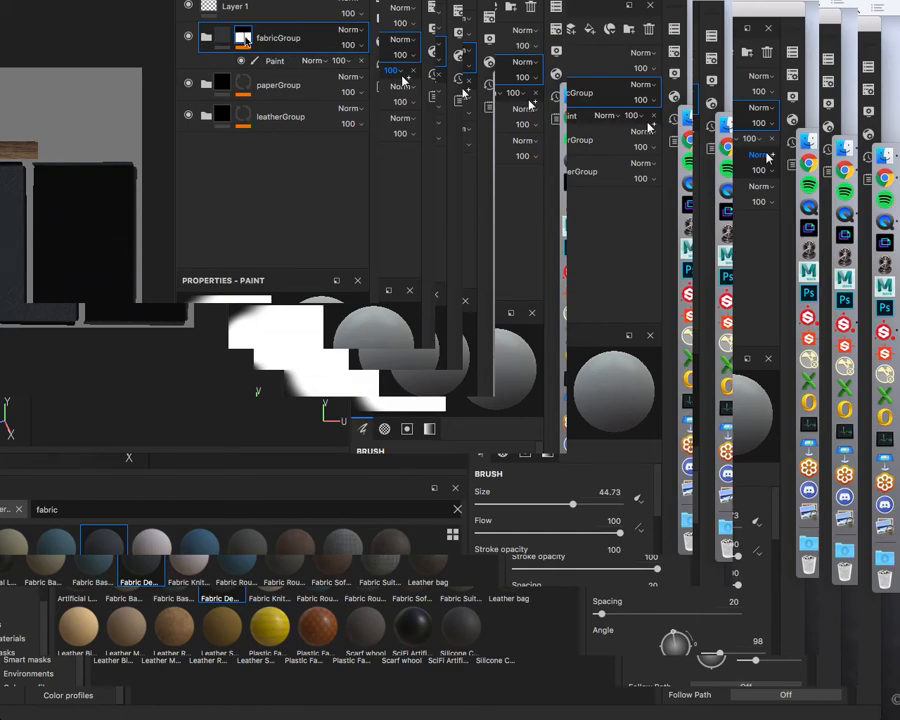
{"action": "left_click", "coordinate": [239, 59]}
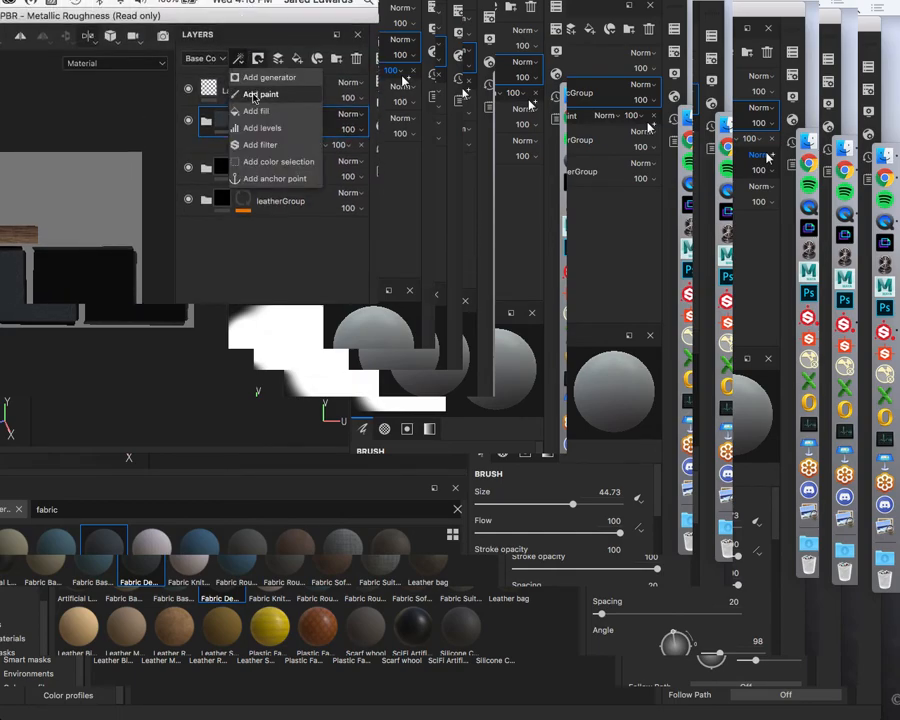
{"action": "left_click", "coordinate": [253, 95]}
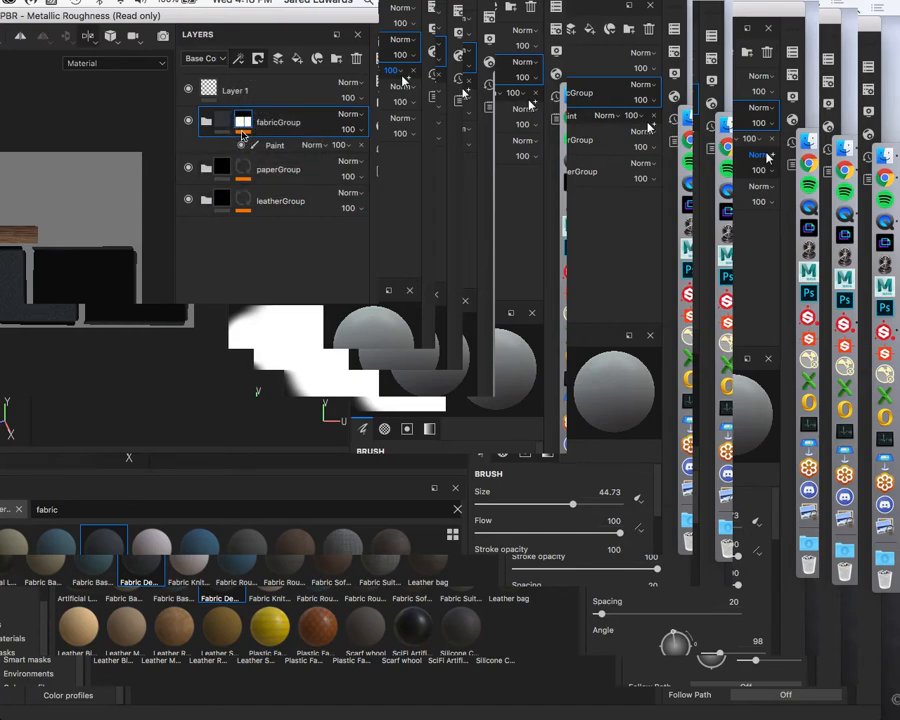
{"action": "left_click", "coordinate": [239, 59]}
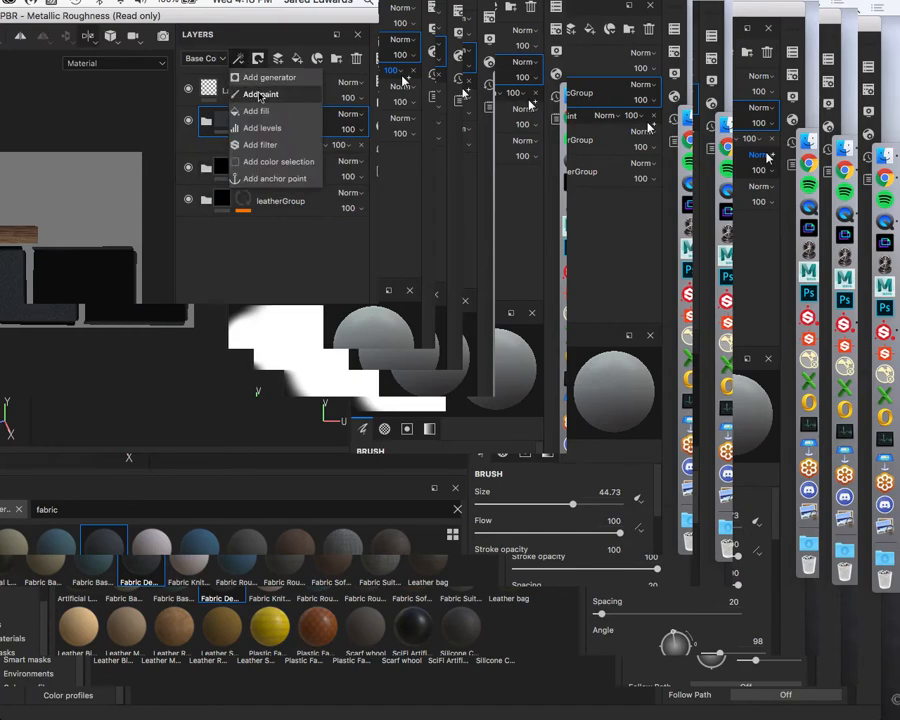
{"action": "left_click", "coordinate": [262, 95]}
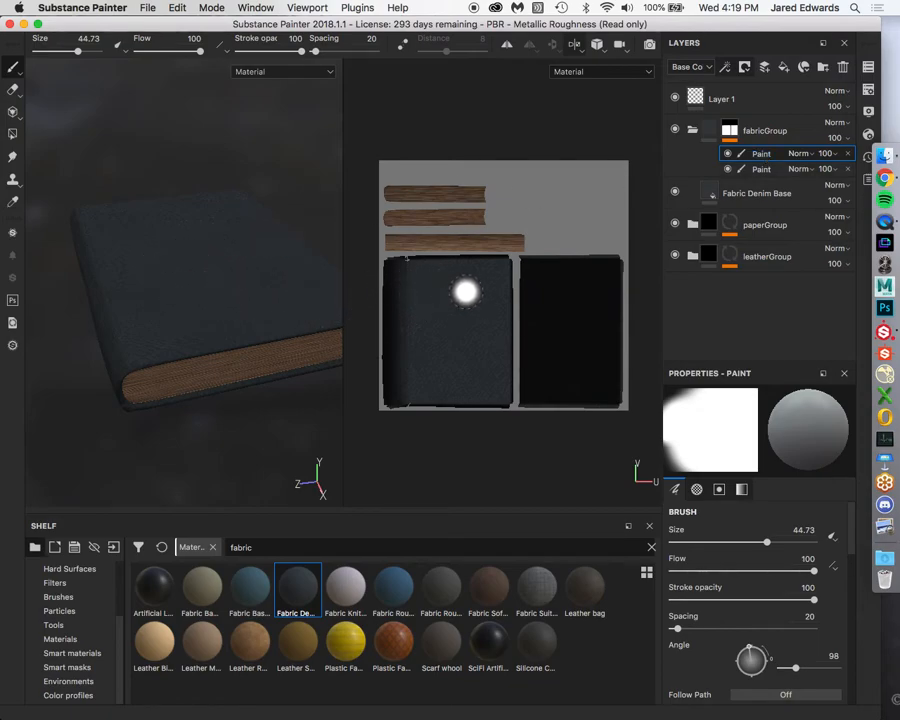
Examine the book's front and back cover shells in the UV layout alongside the spine on the 3D model.
{"action": "middle_click_drag", "start_coordinate": [454, 236], "coordinate": [490, 211]}
{"action": "right_click_drag", "start_coordinate": [490, 211], "coordinate": [594, 316], "text": "alt"}
{"action": "middle_click_drag", "start_coordinate": [481, 281], "coordinate": [486, 188], "text": "alt"}
{"action": "middle_click_drag", "start_coordinate": [538, 202], "coordinate": [394, 222], "text": "alt"}
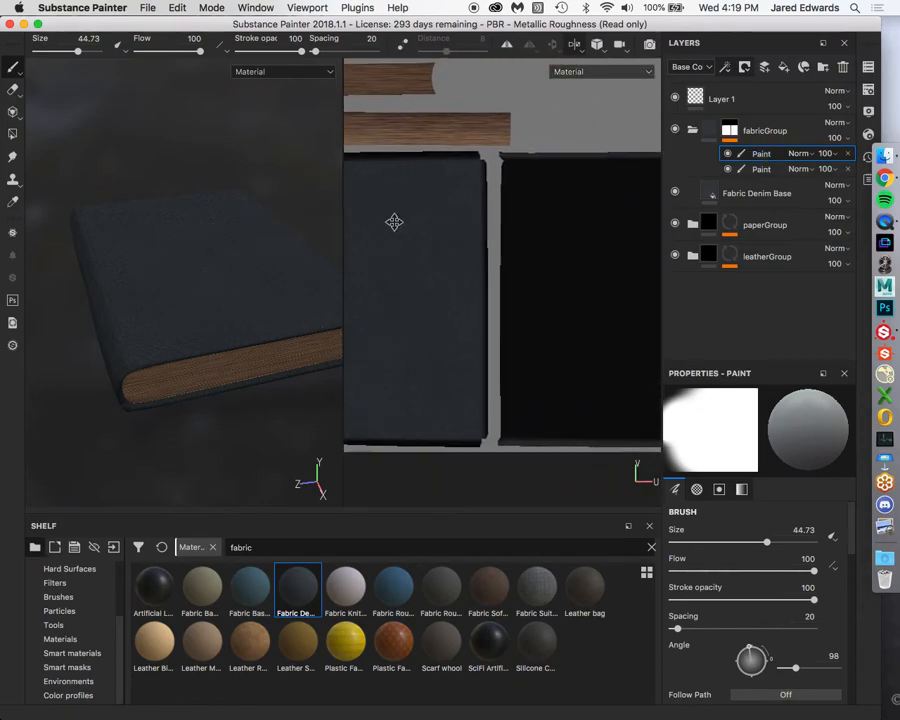
{"action": "middle_click_drag", "start_coordinate": [443, 203], "coordinate": [554, 209], "text": "alt"}
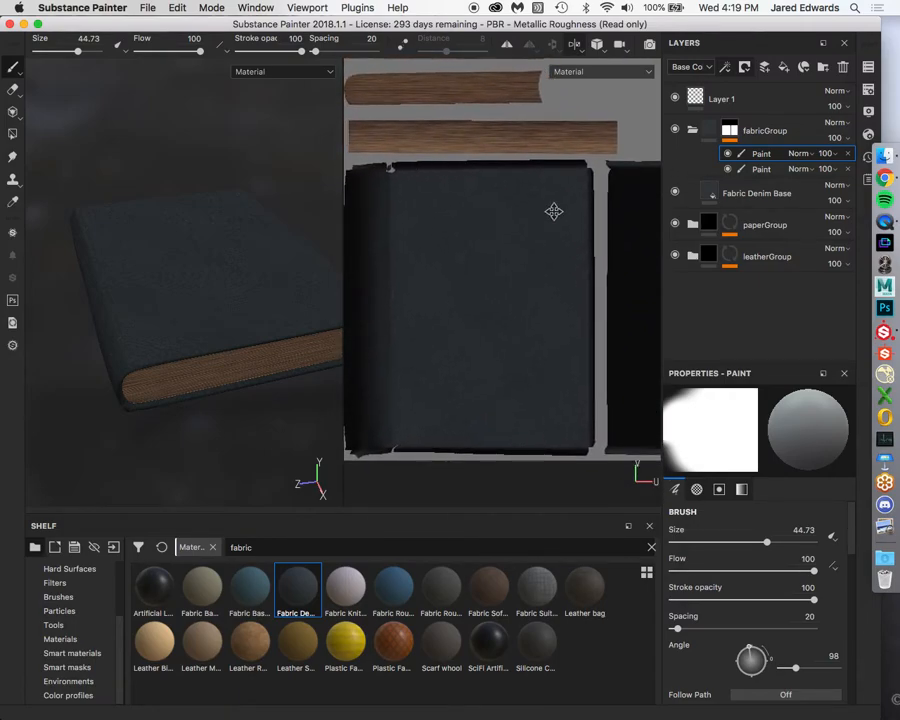
{"action": "left_click_drag", "start_coordinate": [135, 290], "coordinate": [195, 264], "text": "alt+shift"}
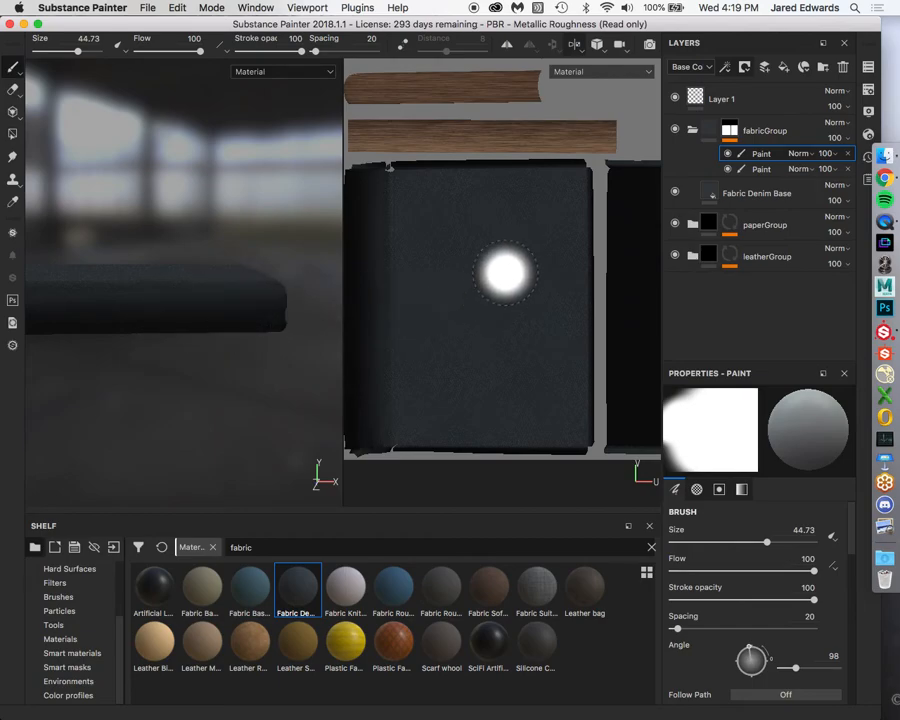
{"action": "middle_click_drag", "start_coordinate": [538, 251], "coordinate": [520, 253], "text": "alt"}
{"action": "right_click_drag", "start_coordinate": [520, 253], "coordinate": [470, 247], "text": "alt"}
{"action": "middle_click_drag", "start_coordinate": [470, 247], "coordinate": [432, 263], "text": "alt"}
{"action": "scroll", "coordinate": [432, 263], "scroll_direction": "up", "scroll_amount": 1}
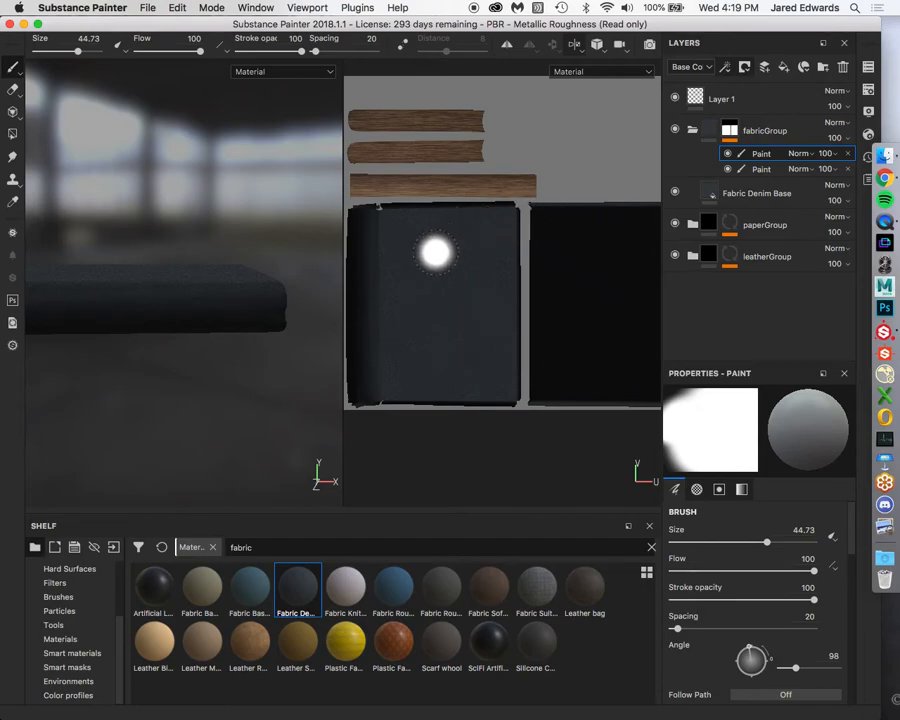
{"action": "middle_click_drag", "start_coordinate": [565, 341], "coordinate": [522, 317], "text": "alt"}
{"action": "scroll", "coordinate": [526, 362], "scroll_direction": "up", "scroll_amount": 3}
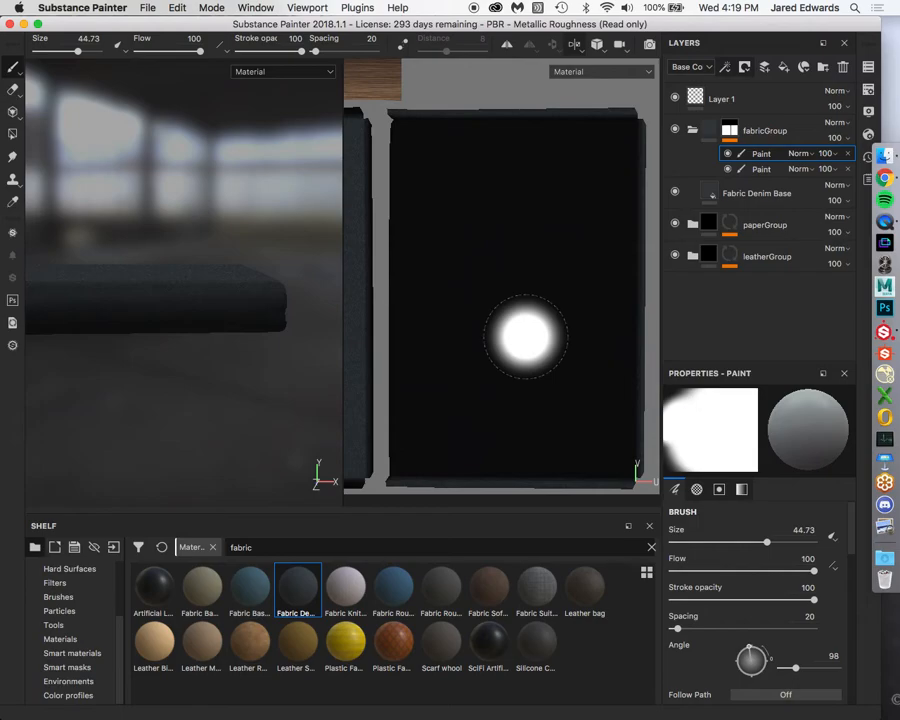
Cycle the viewports through the single-channel displays, including Mask, Metallic and Normal.
{"action": "key", "text": "c"}
{"action": "key", "text": "c"}
{"action": "key", "text": "c"}
{"action": "key", "text": "c"}
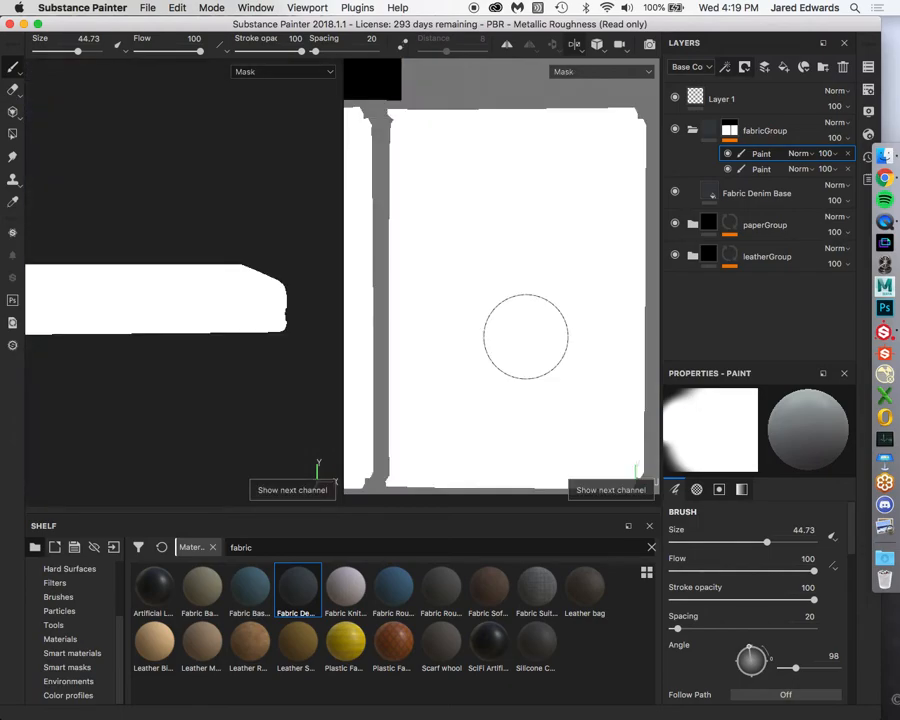
{"action": "key", "text": "c"}
{"action": "key", "text": "c"}
{"action": "key", "text": "c"}
{"action": "key", "text": "c"}
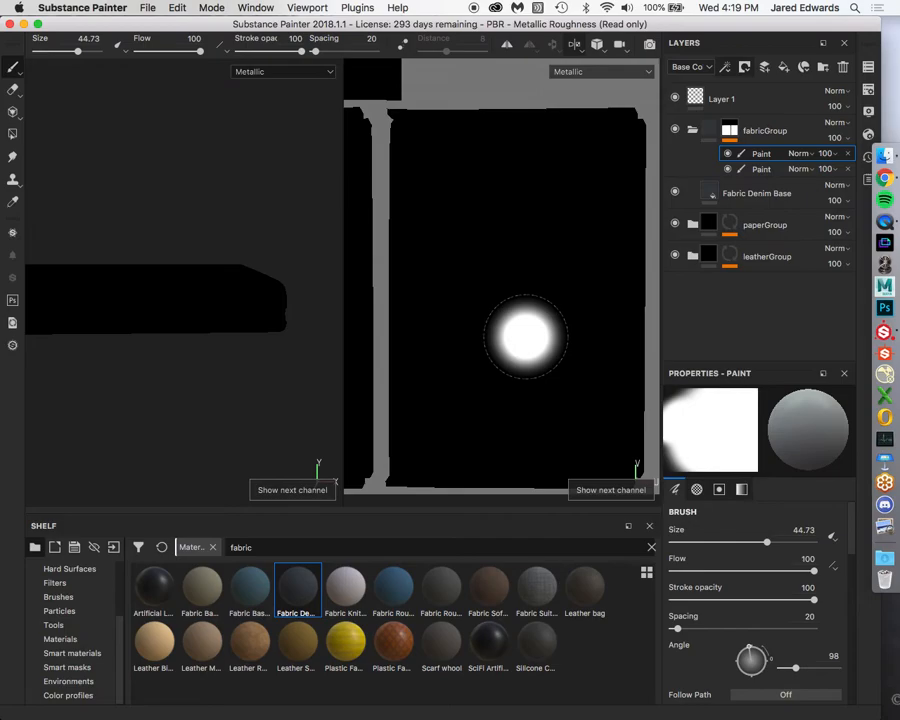
{"action": "key", "text": "c"}
{"action": "key", "text": "c"}
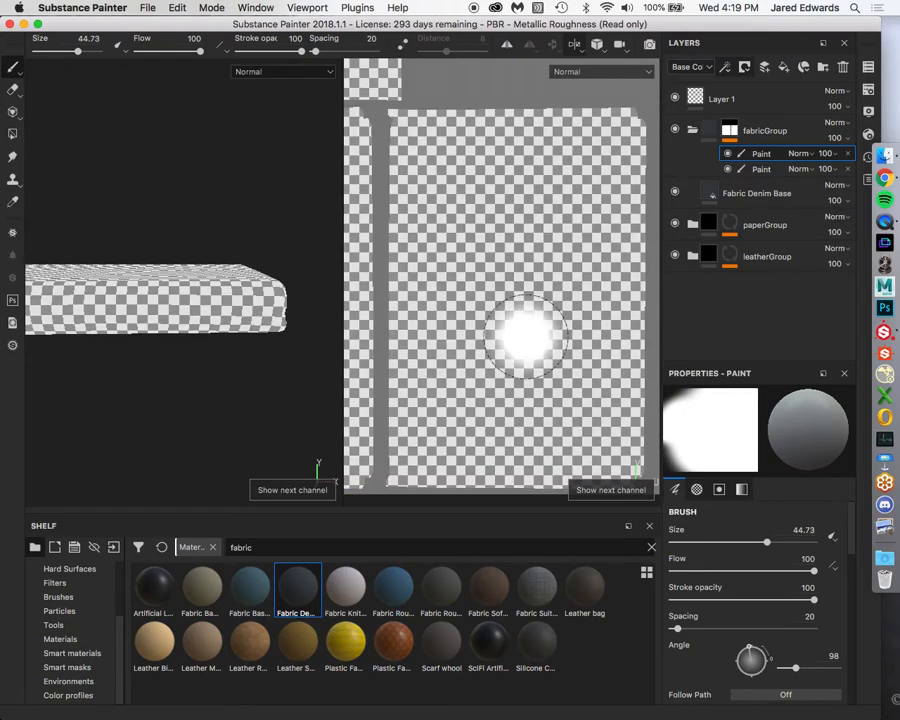
{"action": "key", "text": "c"}
{"action": "key", "text": "c"}
{"action": "key", "text": "c"}
{"action": "key", "text": "c"}
{"action": "key", "text": "c"}
{"action": "key", "text": "c"}
{"action": "key", "text": "c"}
View the mesh maps, including Thickness and ID, and return both viewports to the full material display.
{"action": "key", "text": "b"}
{"action": "key", "text": "b"}
{"action": "key", "text": "b"}
{"action": "key", "text": "b"}
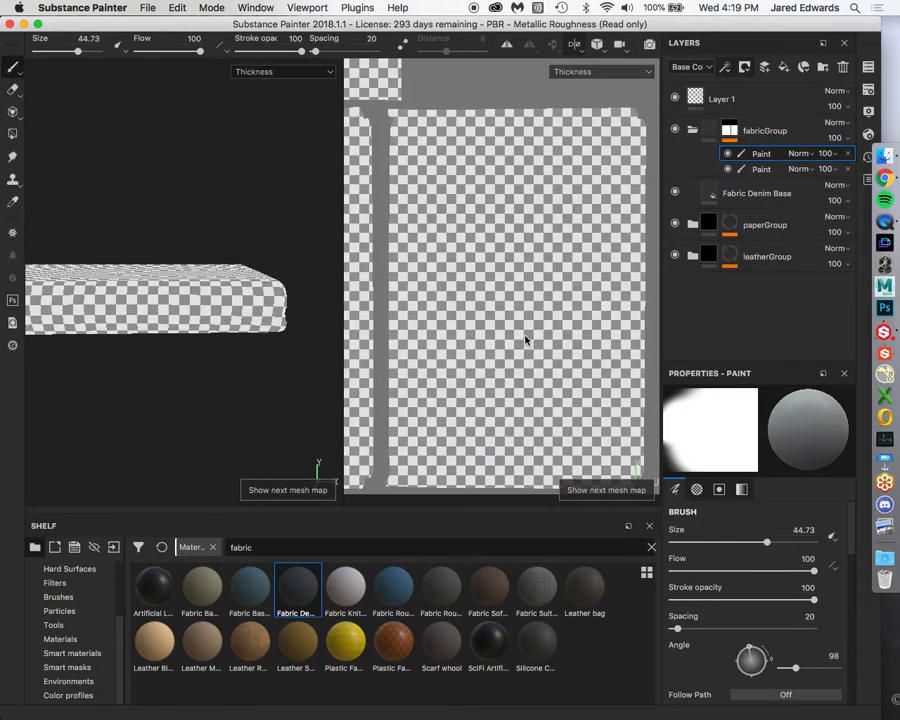
{"action": "key", "text": "b"}
{"action": "key", "text": "m"}
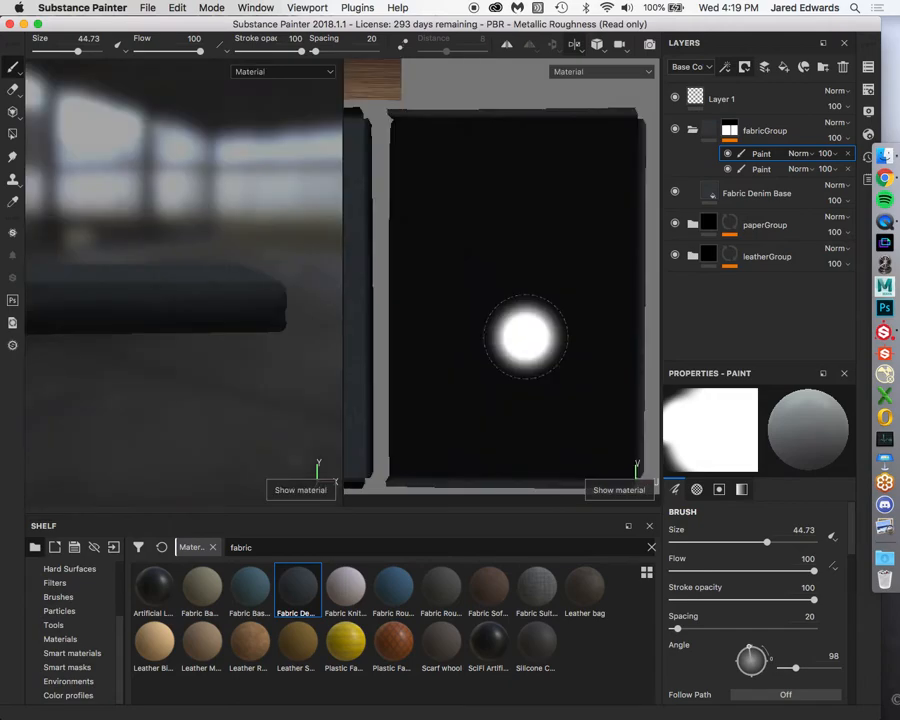
{"action": "key", "text": "c"}
{"action": "key", "text": "b"}
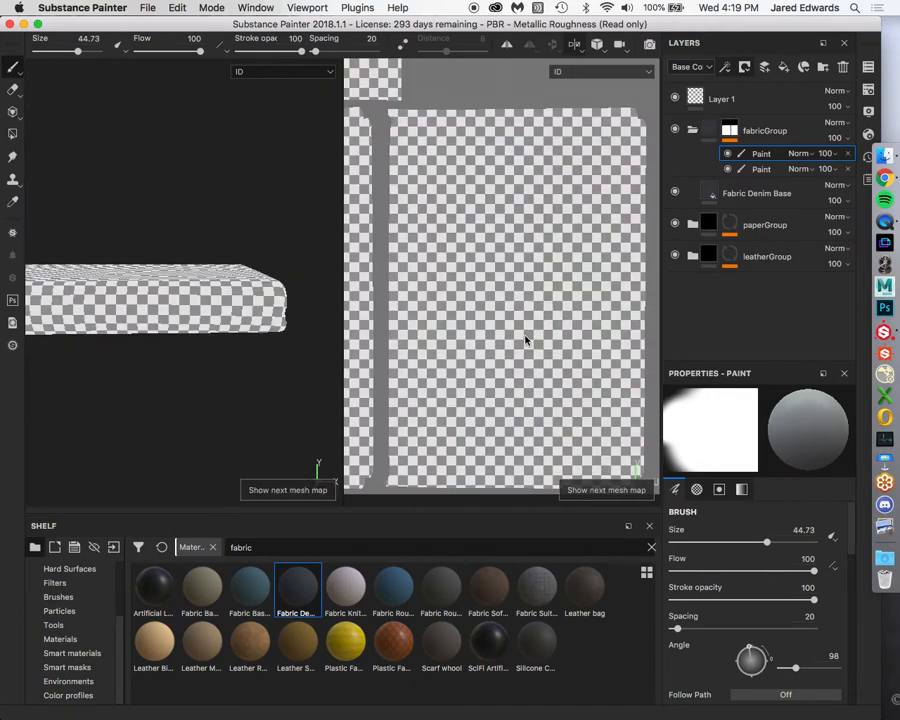
{"action": "key", "text": "m"}
Show only the Base Color channel in both the 3D and UV viewports.
{"action": "key", "text": "c"}
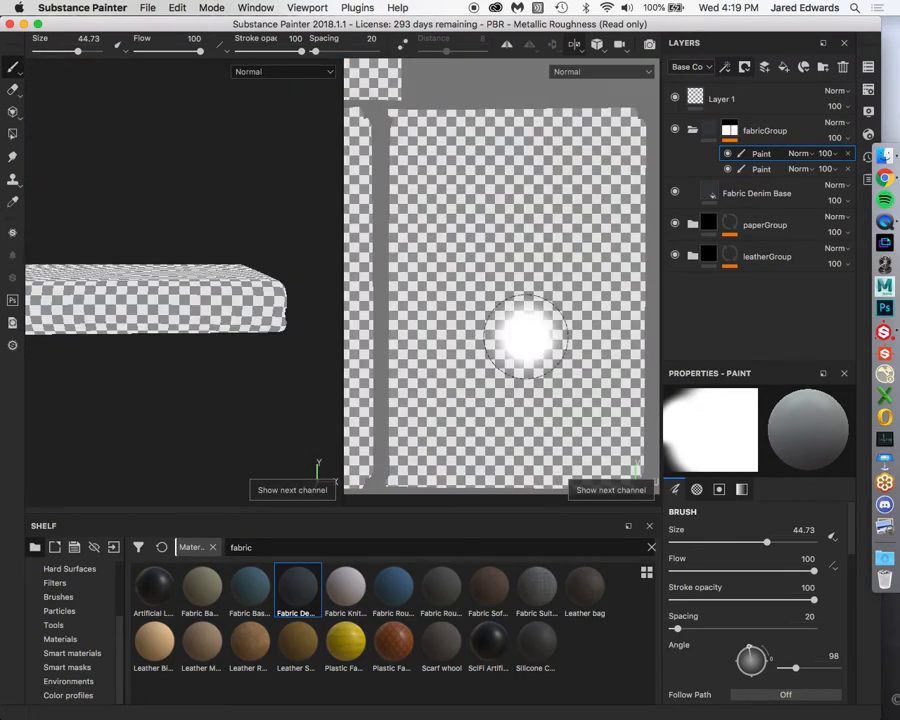
{"action": "key", "text": "c"}
{"action": "key", "text": "c"}
{"action": "key", "text": "c"}
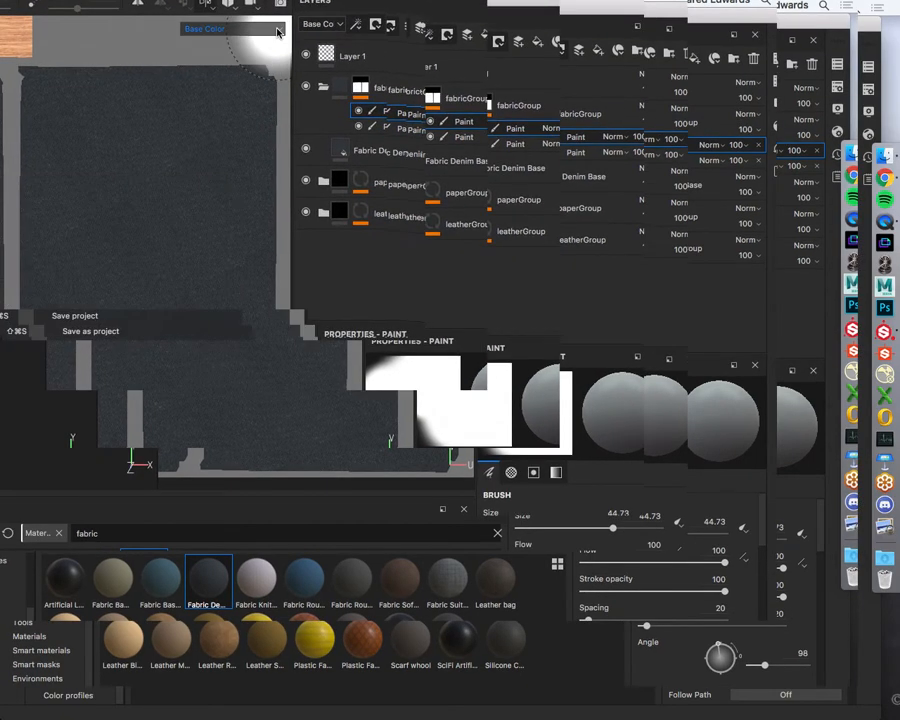
{"action": "left_click", "coordinate": [278, 31]}
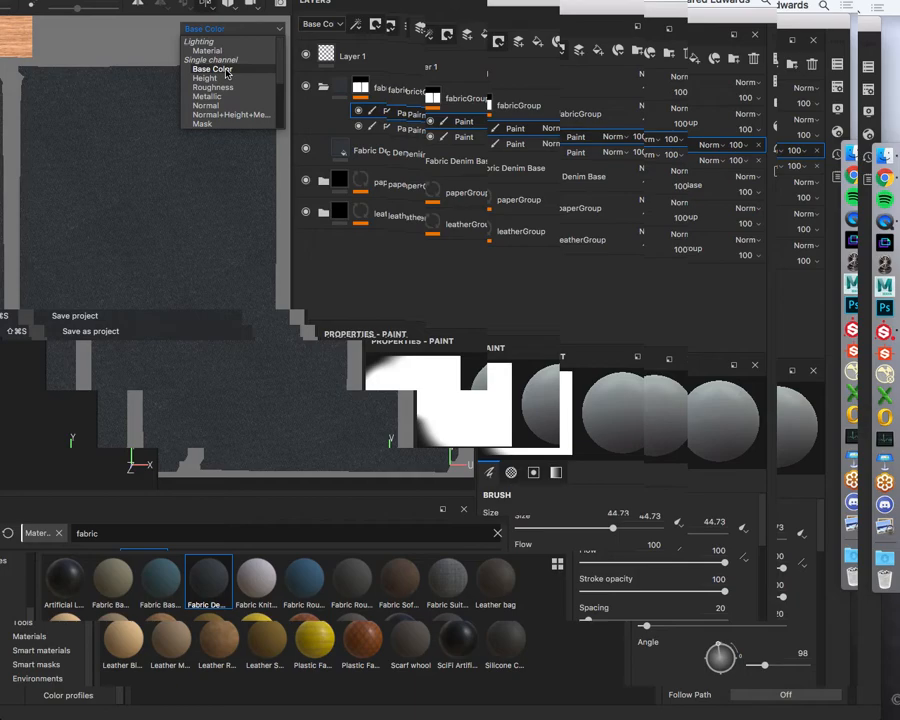
{"action": "left_click", "coordinate": [280, 31]}
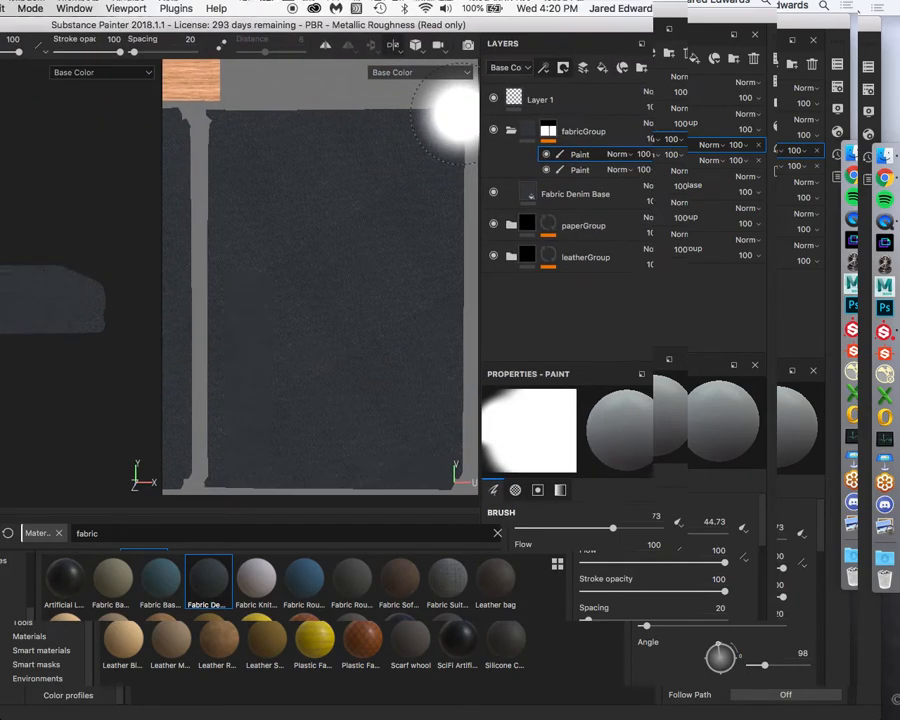
Set the mask paint brush's grayscale value to 0 so that it paints black.
{"action": "right_click_drag", "start_coordinate": [233, 152], "coordinate": [112, 159], "text": "alt"}
{"action": "right_click_drag", "start_coordinate": [479, 201], "coordinate": [458, 208], "text": "alt"}
{"action": "mouse_move", "coordinate": [458, 208]}
{"action": "middle_mouse_down", "text": "alt"}
{"action": "mouse_move", "coordinate": [560, 235]}
{"action": "mouse_move", "coordinate": [503, 231]}
{"action": "mouse_move", "coordinate": [497, 240]}
{"action": "middle_mouse_up", "text": "alt"}
{"action": "middle_click_drag", "start_coordinate": [460, 198], "coordinate": [523, 202], "text": "alt"}
{"action": "left_click_drag", "start_coordinate": [330, 258], "coordinate": [260, 262], "text": "alt"}
{"action": "mouse_move", "coordinate": [477, 246]}
{"action": "right_mouse_down", "text": "alt"}
{"action": "mouse_move", "coordinate": [629, 307]}
{"action": "mouse_move", "coordinate": [464, 297]}
{"action": "mouse_move", "coordinate": [486, 237]}
{"action": "right_mouse_up", "text": "alt"}
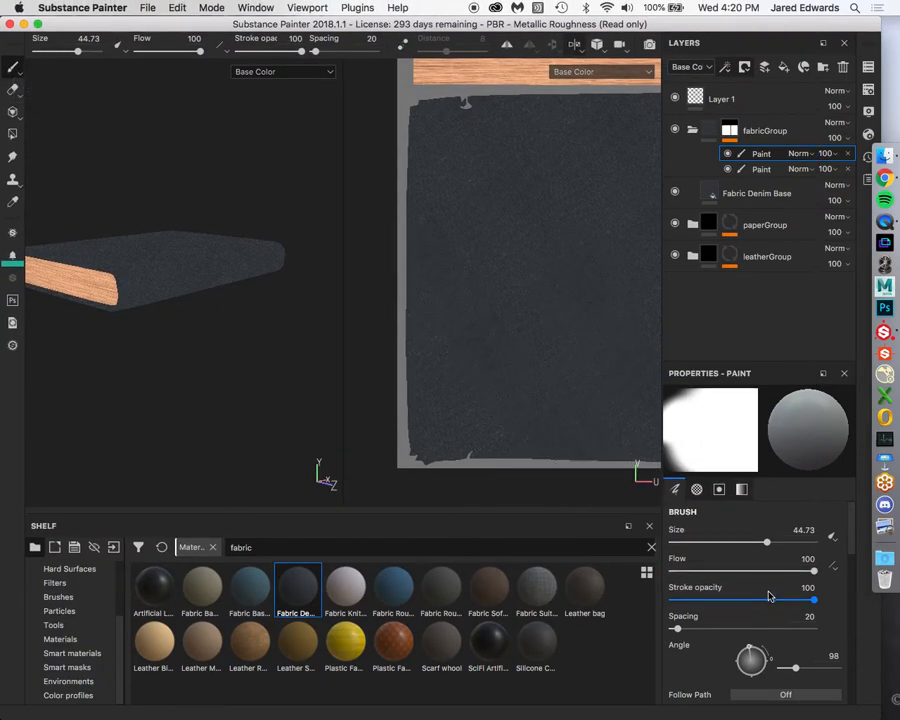
{"action": "scroll", "coordinate": [768, 596], "scroll_direction": "down", "scroll_amount": 15}
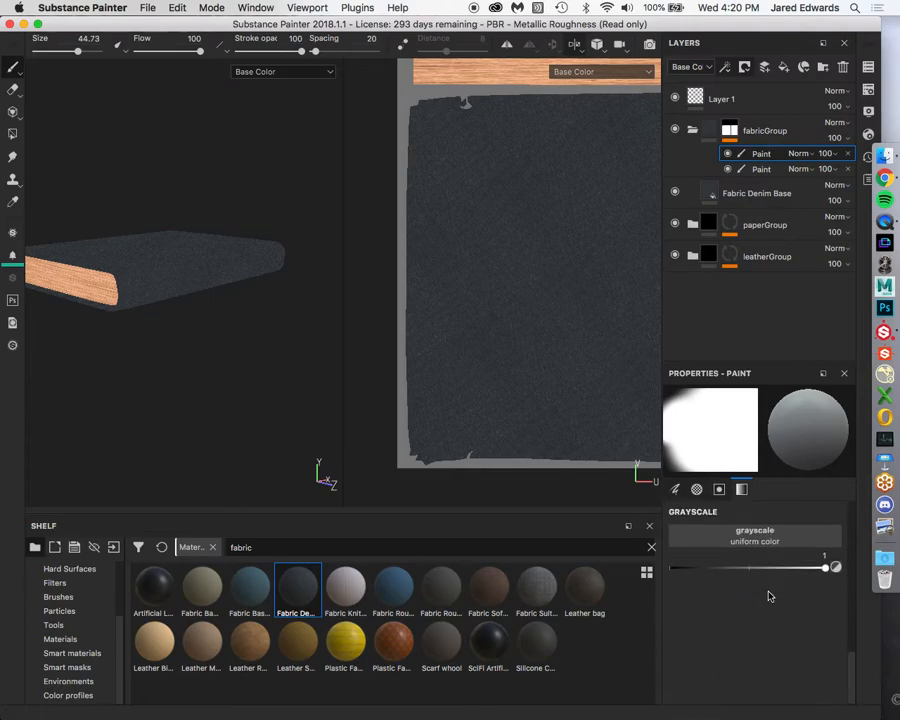
{"action": "scroll", "coordinate": [772, 588], "scroll_direction": "up", "scroll_amount": 2}
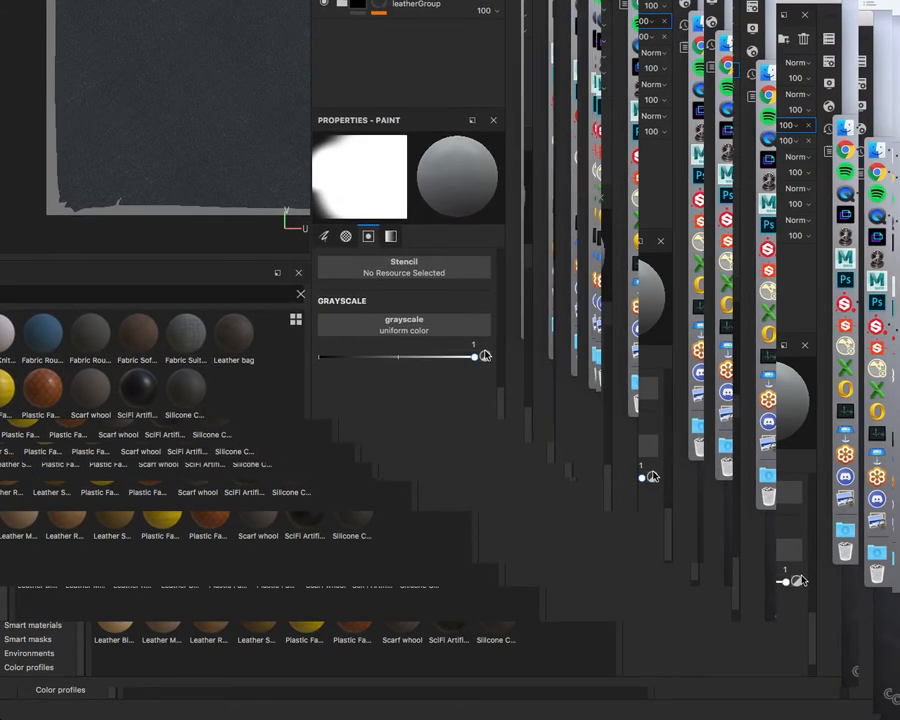
{"action": "key", "text": "super+s"}
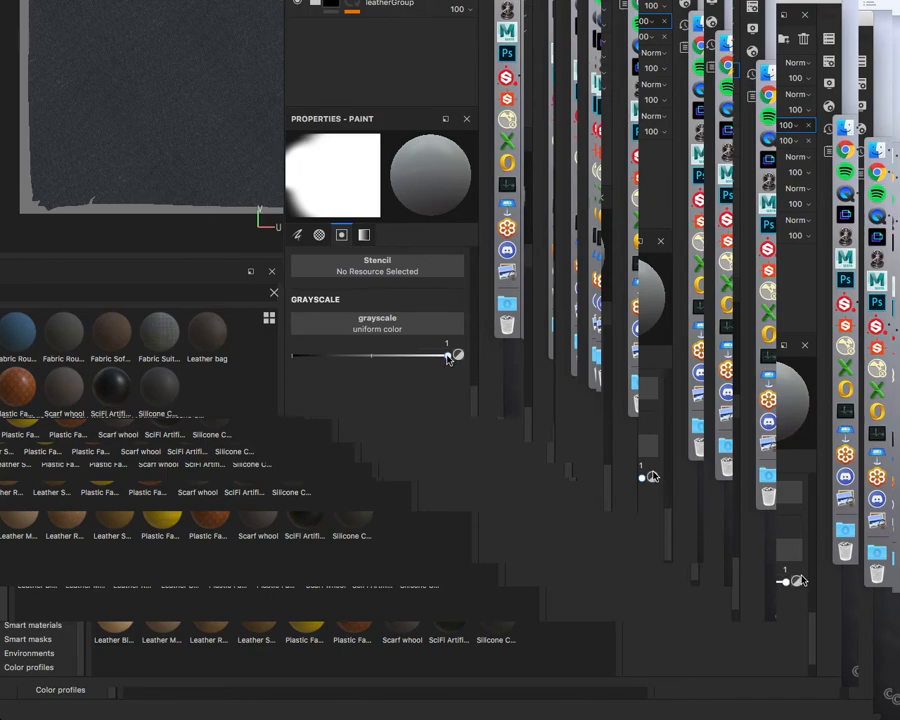
{"action": "scroll", "coordinate": [784, 584], "scroll_direction": "down", "scroll_amount": 10}
{"action": "scroll", "coordinate": [826, 612], "scroll_direction": "up", "scroll_amount": 8}
{"action": "scroll", "coordinate": [826, 614], "scroll_direction": "down", "scroll_amount": 5}
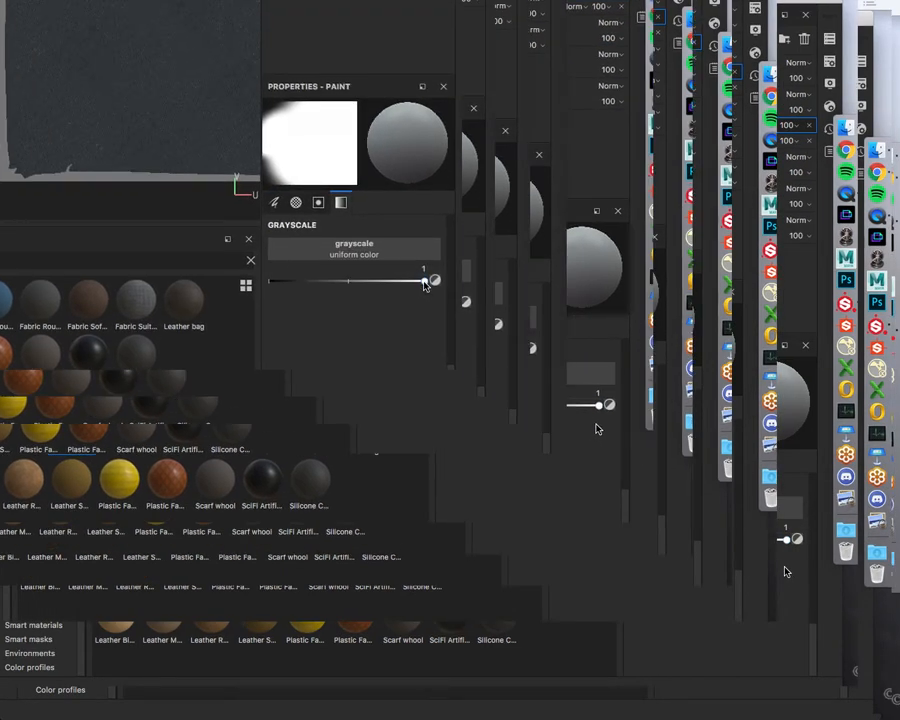
{"action": "left_click_drag", "start_coordinate": [425, 284], "coordinate": [211, 281]}
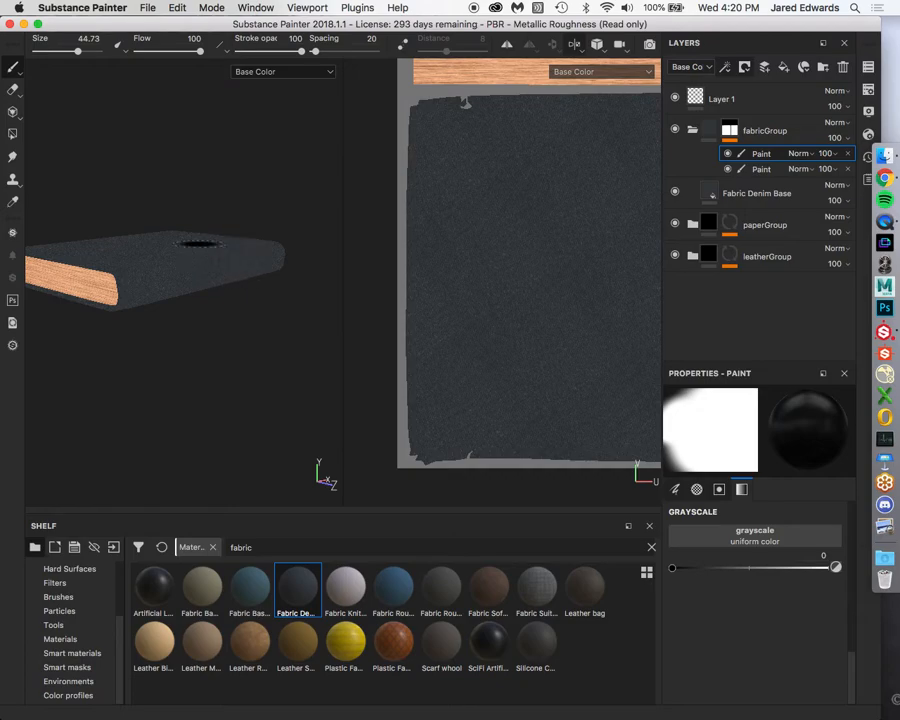
Reduce the mask brush size to 26.68 and give the brush a hard edge.
{"action": "middle_click_drag", "start_coordinate": [203, 247], "coordinate": [249, 281], "text": "alt"}
{"action": "right_click_drag", "start_coordinate": [241, 287], "coordinate": [288, 336], "text": "alt"}
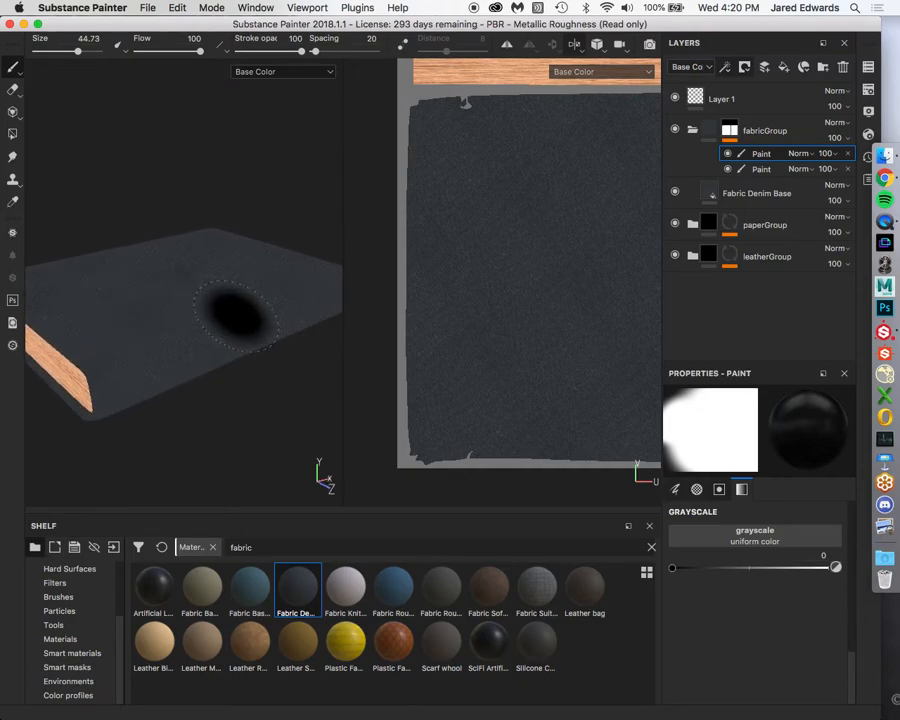
{"action": "mouse_move", "coordinate": [236, 316]}
{"action": "right_mouse_down", "text": "ctrl"}
{"action": "mouse_move", "coordinate": [260, 316]}
{"action": "mouse_move", "coordinate": [204, 316]}
{"action": "mouse_move", "coordinate": [240, 314]}
{"action": "mouse_move", "coordinate": [240, 296]}
{"action": "right_mouse_up", "text": "ctrl"}
{"action": "scroll", "coordinate": [759, 627], "scroll_direction": "up", "scroll_amount": 8}
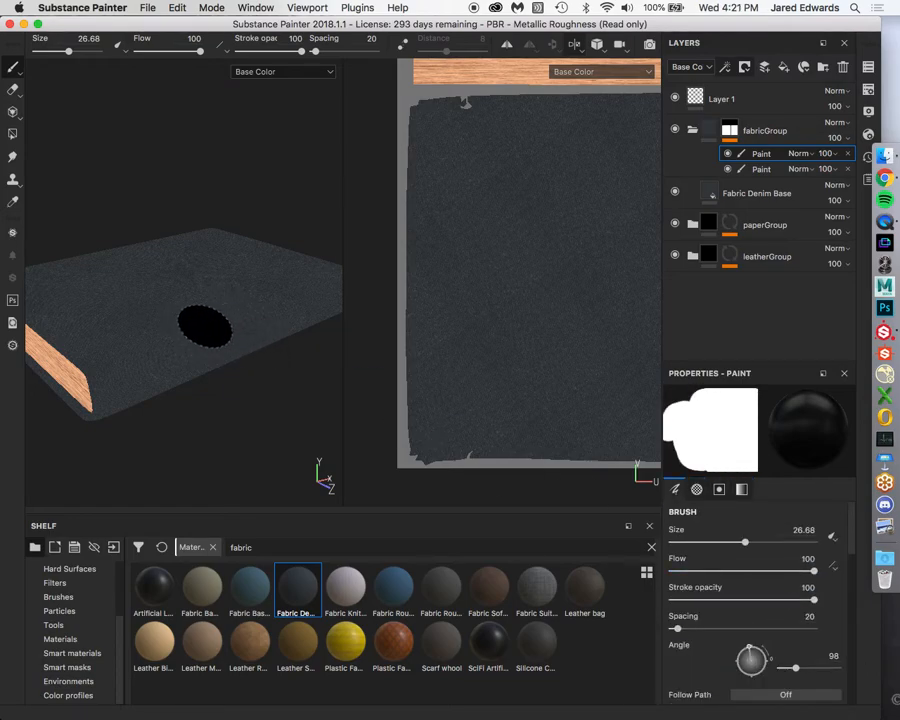
Review the brush settings, reduce the brush size to 17.52 and set its angle to 97.
{"action": "key", "text": "super"}
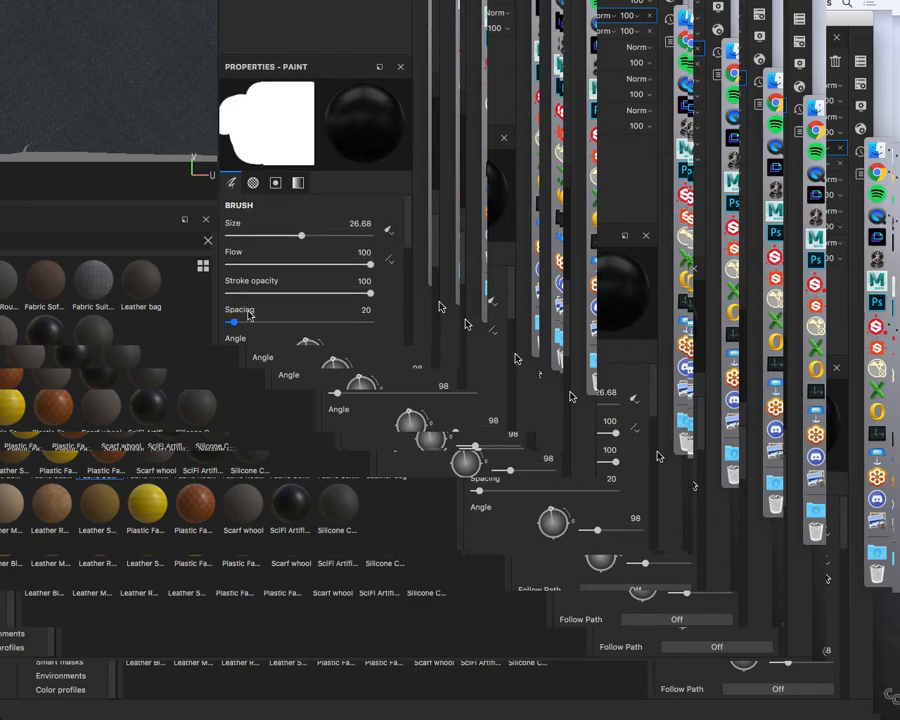
{"action": "scroll", "coordinate": [257, 303], "scroll_direction": "down", "scroll_amount": 6}
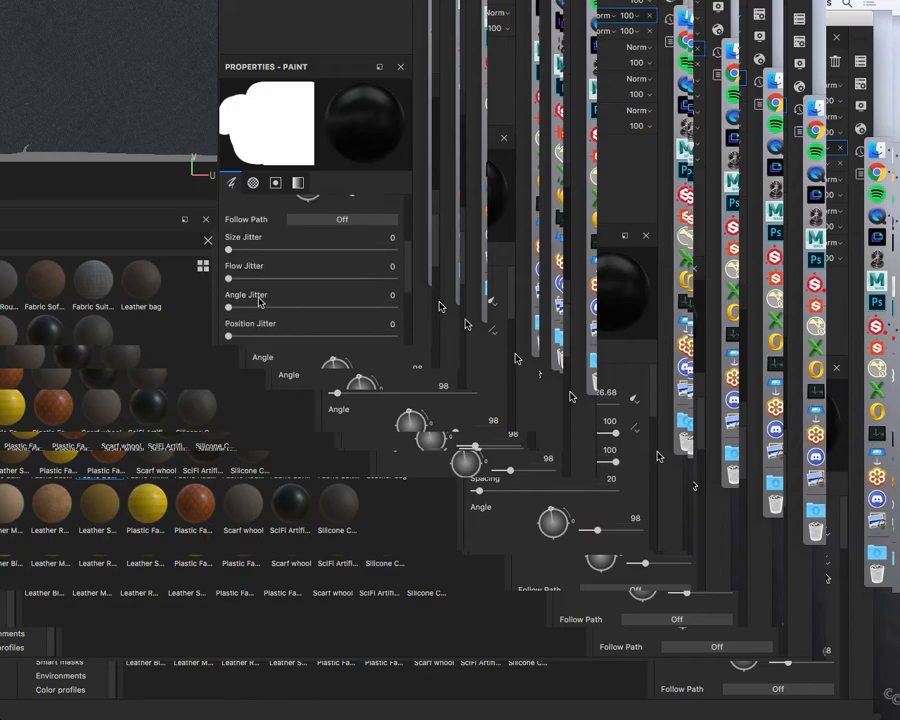
{"action": "scroll", "coordinate": [258, 302], "scroll_direction": "up", "scroll_amount": 8}
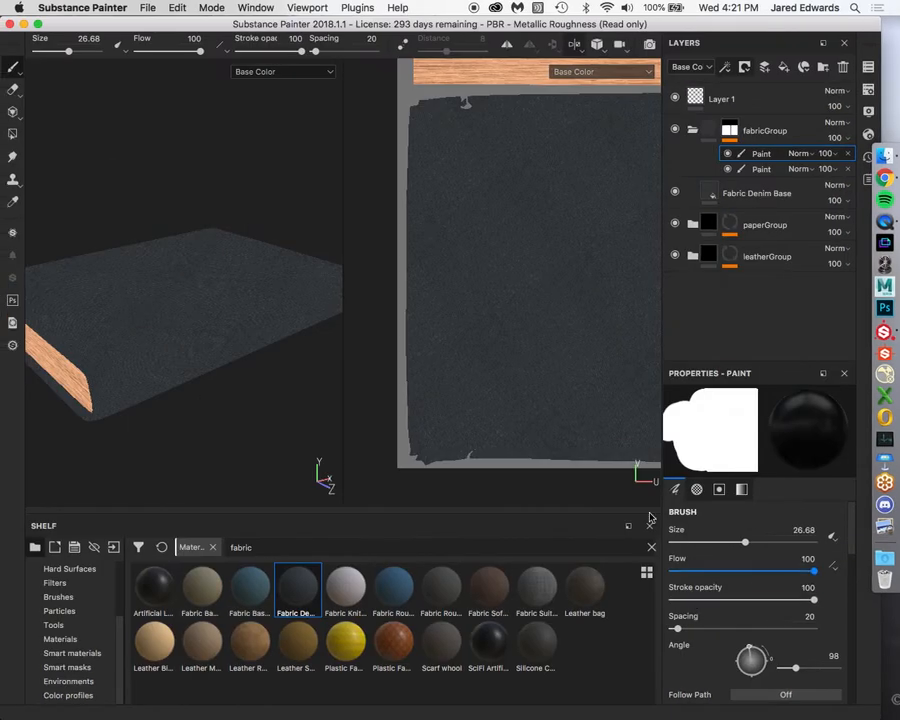
{"action": "key", "text": "super"}
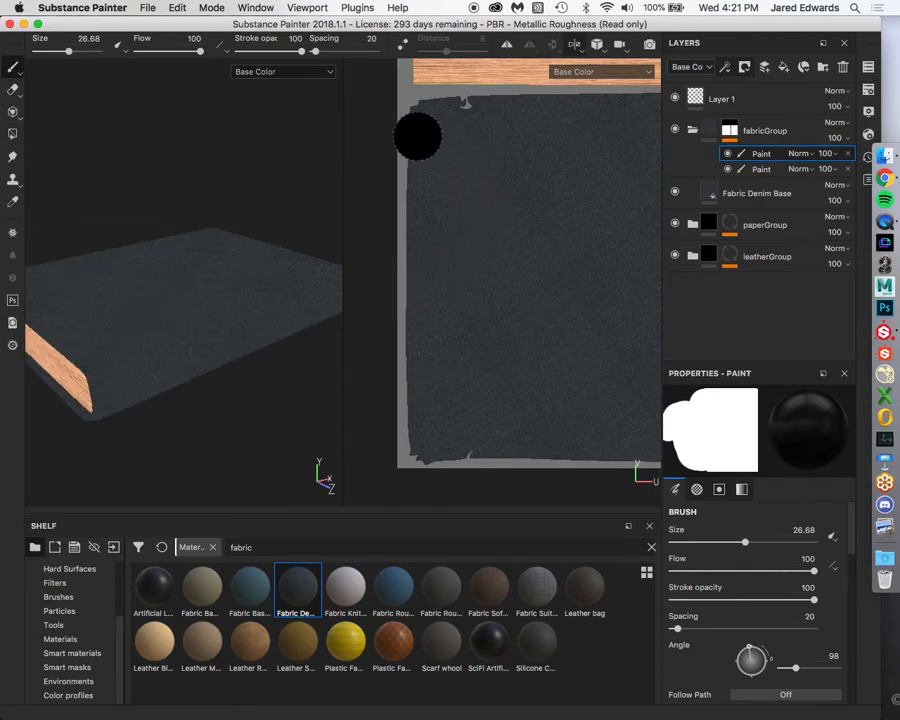
{"action": "right_click_drag", "start_coordinate": [432, 150], "coordinate": [441, 167], "text": "ctrl"}
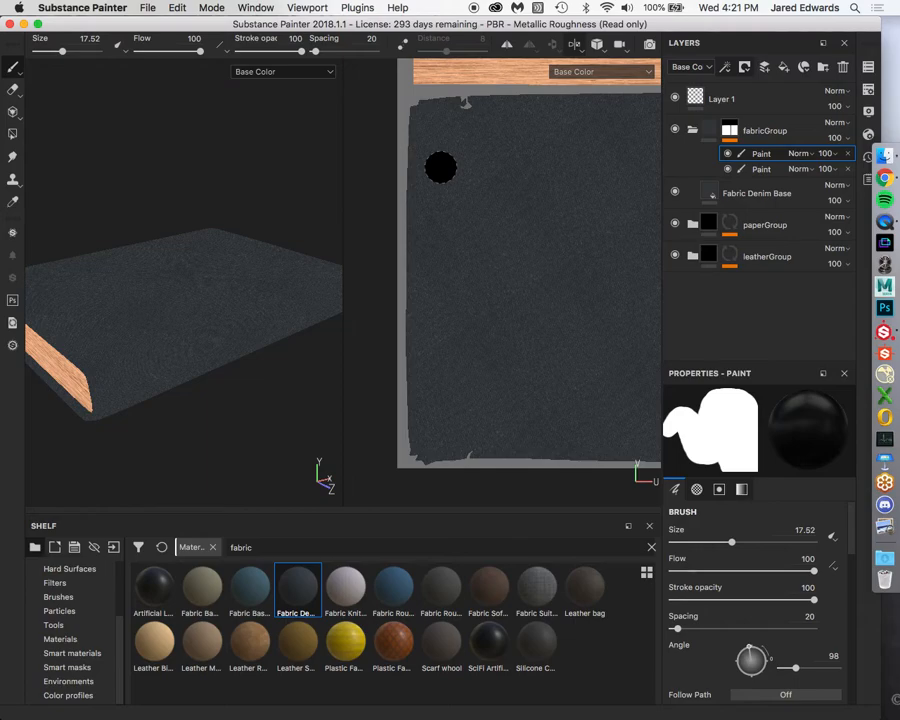
{"action": "mouse_move", "coordinate": [446, 172]}
{"action": "left_mouse_down", "text": "ctrl"}
{"action": "mouse_move", "coordinate": [431, 172]}
{"action": "mouse_move", "coordinate": [468, 172]}
{"action": "left_mouse_up", "text": "ctrl"}
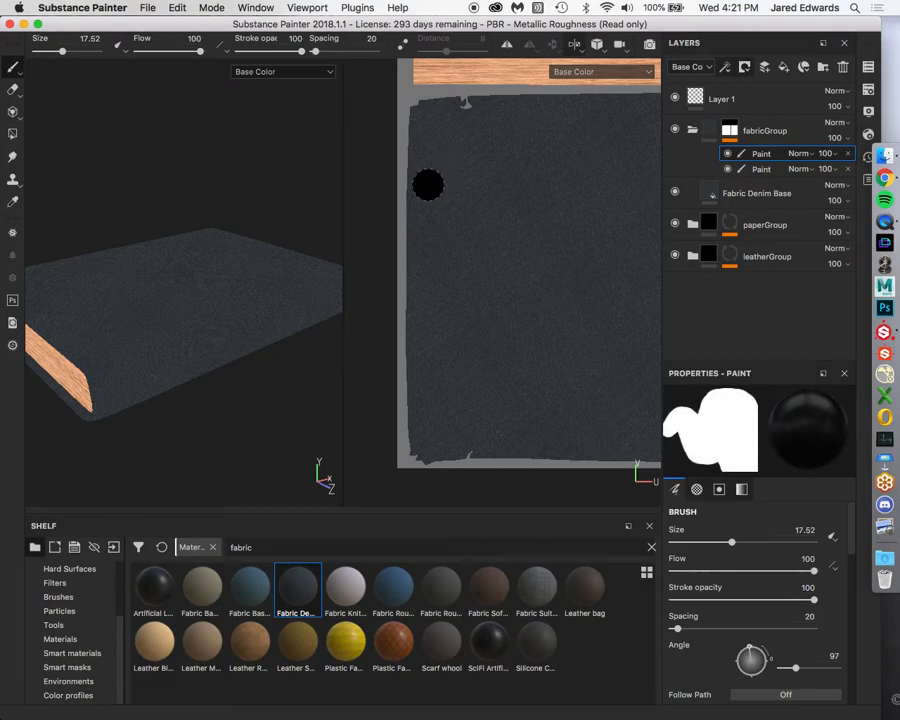
Set the mask paint brush's size to 10.41, flow to 23 and angle to 98.
{"action": "right_click_drag", "start_coordinate": [445, 193], "coordinate": [428, 193], "text": "ctrl"}
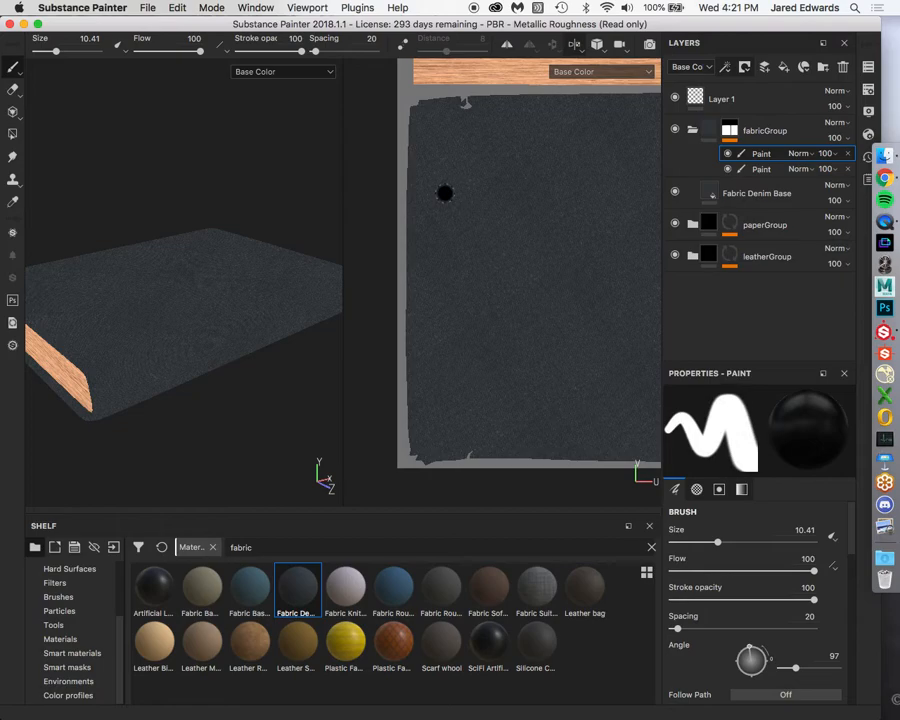
{"action": "mouse_move", "coordinate": [440, 123]}
{"action": "right_mouse_down", "text": "ctrl"}
{"action": "mouse_move", "coordinate": [432, 46]}
{"action": "mouse_move", "coordinate": [448, 242]}
{"action": "mouse_move", "coordinate": [442, 286]}
{"action": "mouse_move", "coordinate": [431, 16]}
{"action": "right_mouse_up", "text": "ctrl"}
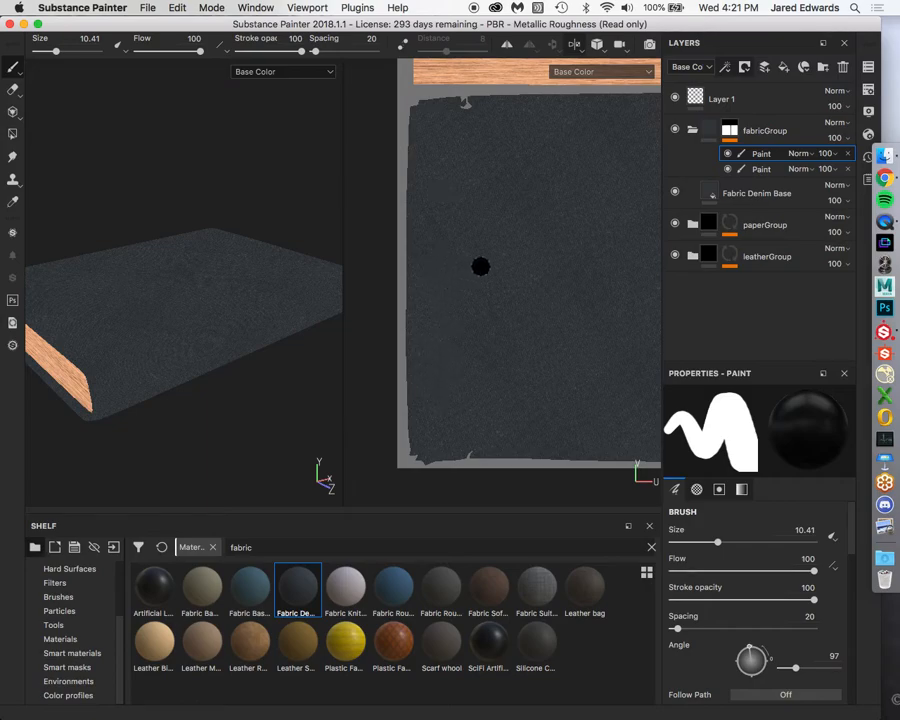
{"action": "mouse_move", "coordinate": [508, 250]}
{"action": "left_mouse_down", "text": "ctrl"}
{"action": "mouse_move", "coordinate": [470, 251]}
{"action": "mouse_move", "coordinate": [505, 250]}
{"action": "left_mouse_up", "text": "ctrl"}
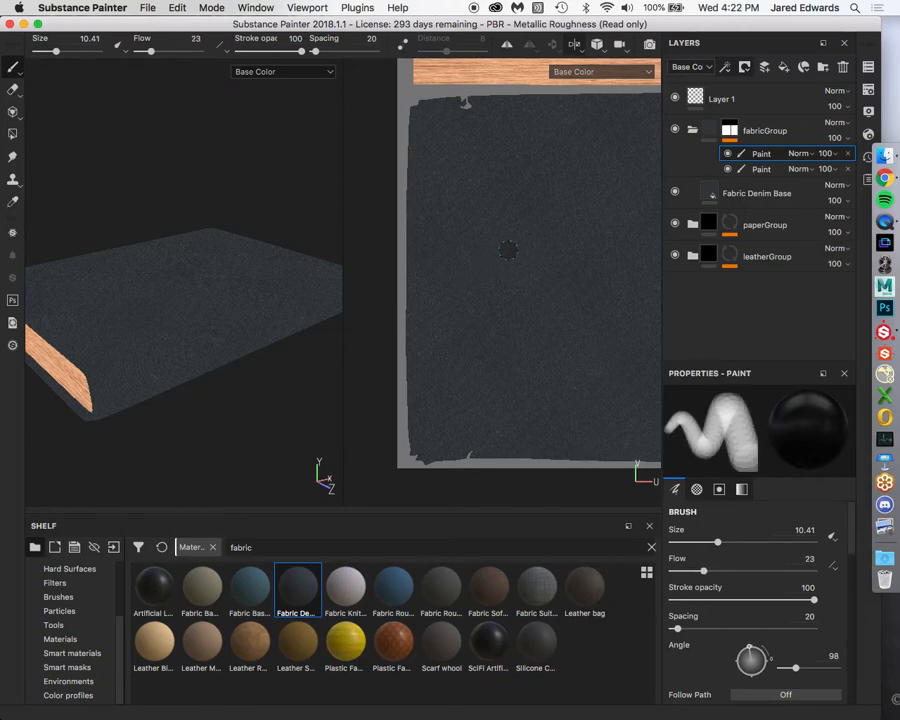
Try a low-flow black stroke on the fabric group's mask near the cover's spine edge and undo it.
{"action": "left_click_drag", "start_coordinate": [420, 290], "coordinate": [197, 138], "text": "alt+super"}
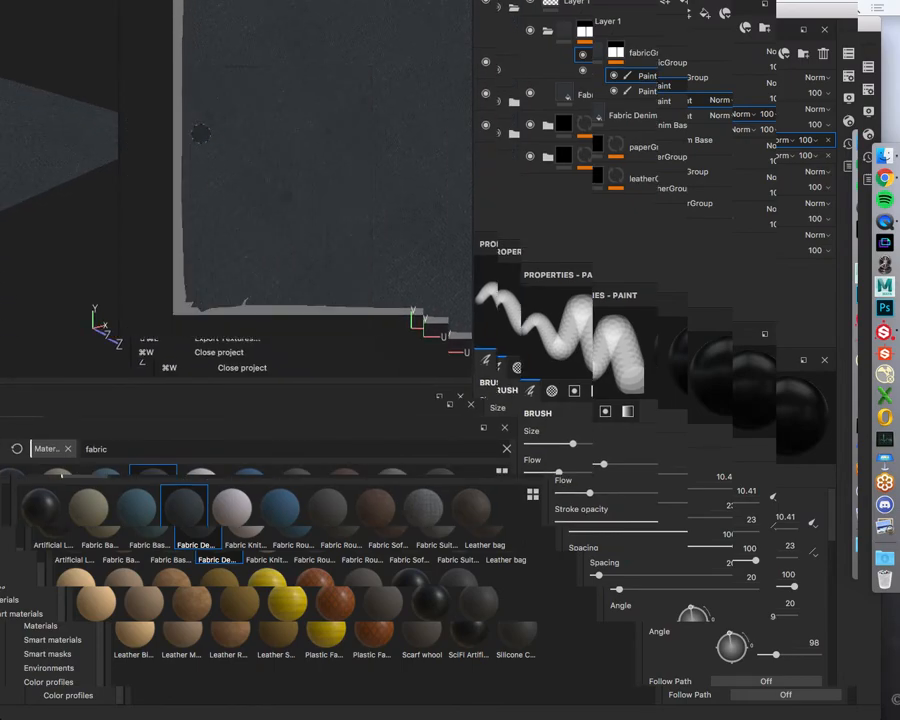
{"action": "mouse_move", "coordinate": [208, 76]}
{"action": "left_mouse_down"}
{"action": "mouse_move", "coordinate": [206, 108]}
{"action": "mouse_move", "coordinate": [222, 100]}
{"action": "mouse_move", "coordinate": [234, 134]}
{"action": "left_mouse_up"}
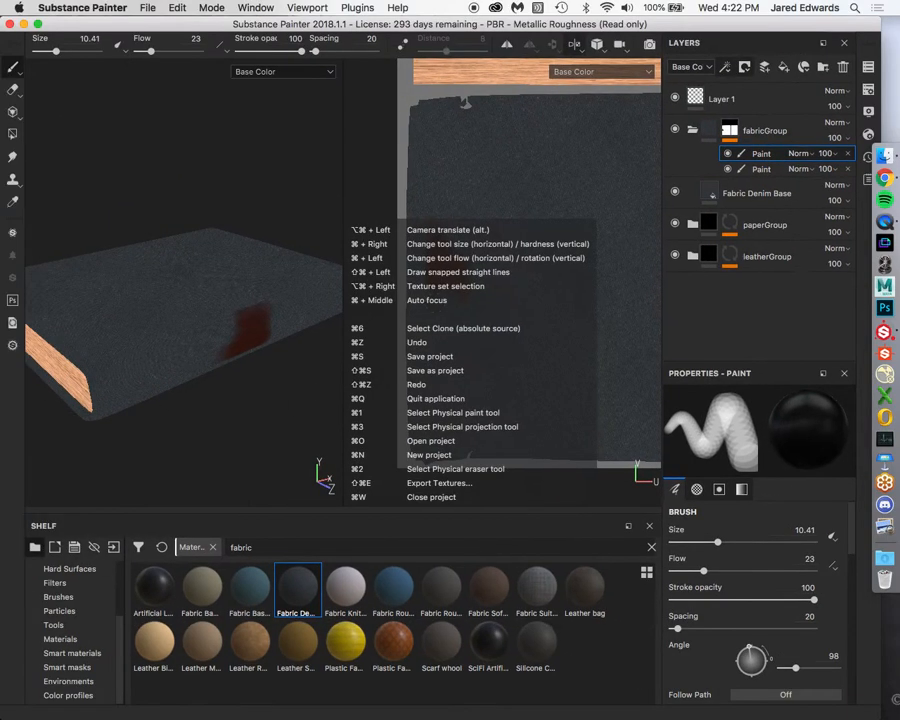
{"action": "key", "text": "super+z"}
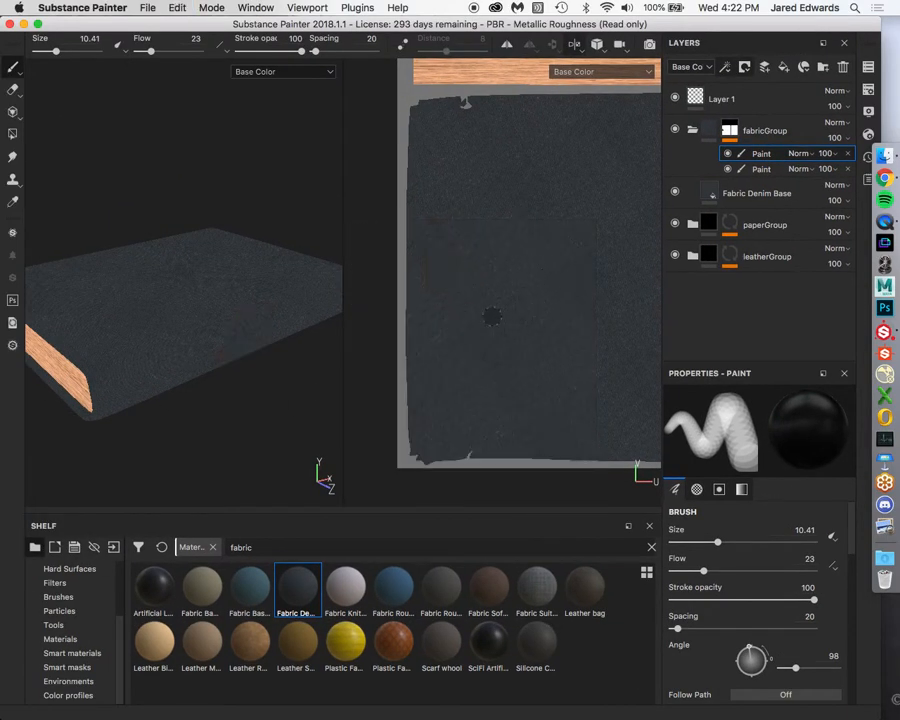
Enlarge the mask brush to 18.21 and restore its flow to 100.
{"action": "key", "text": "]"}
{"action": "key", "text": "]"}
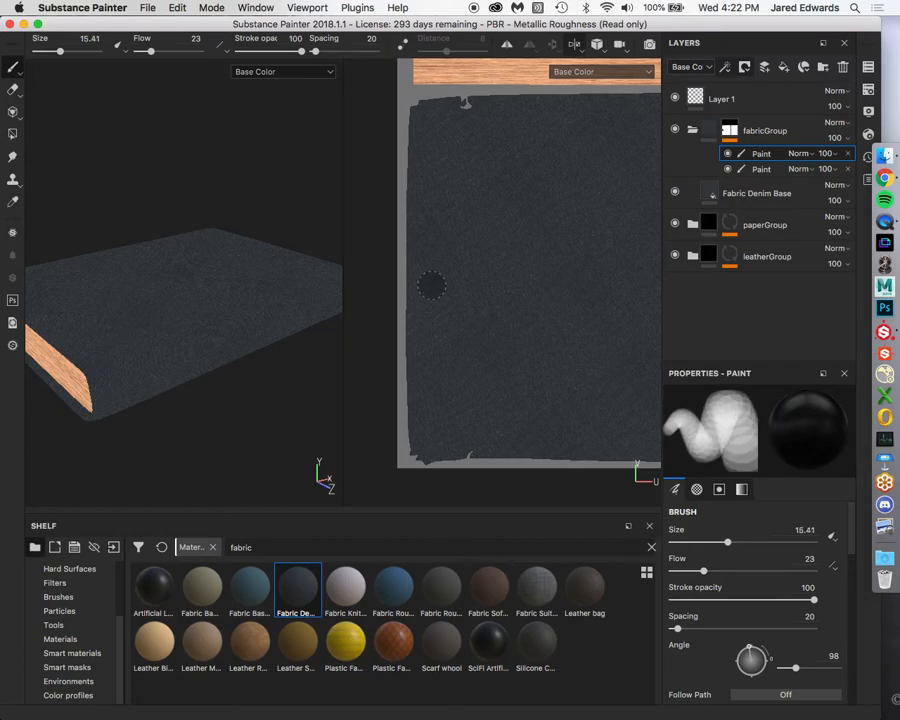
{"action": "left_click_drag", "start_coordinate": [469, 268], "coordinate": [550, 268], "text": "super"}
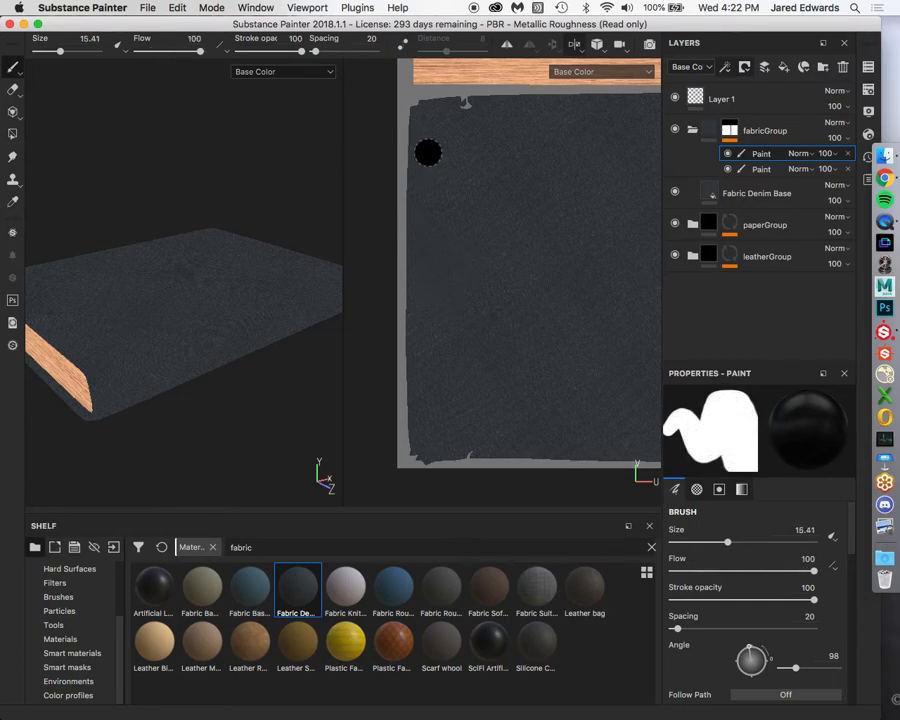
{"action": "key", "text": "]"}
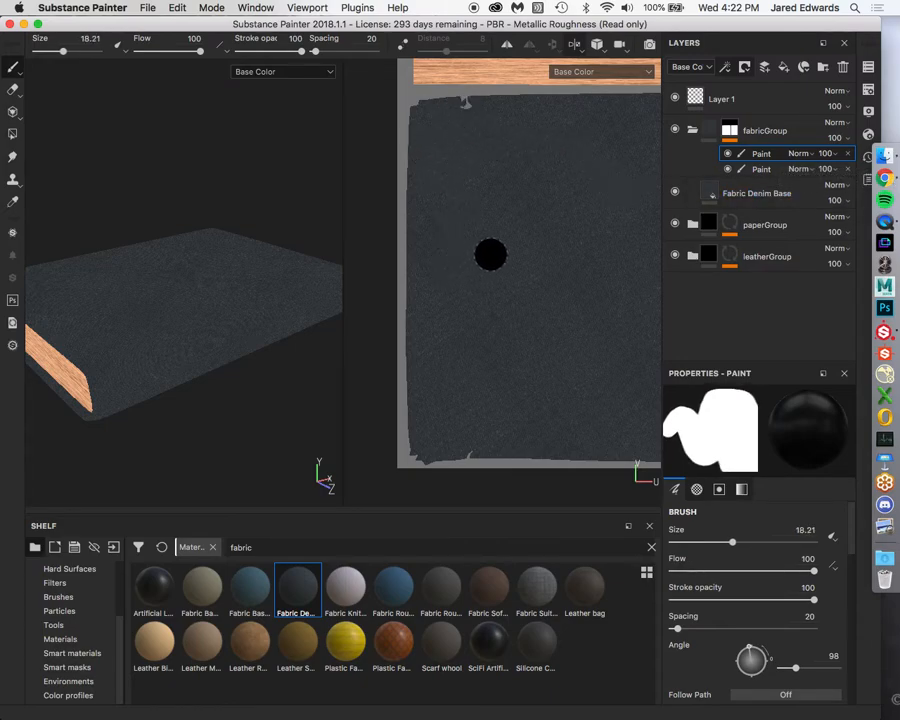
Check the leather spine strip in Chrome's reference photo, return to Substance Painter and reduce the brush size to 9.42.
{"action": "scroll", "coordinate": [483, 246], "scroll_direction": "up", "scroll_amount": 2}
{"action": "scroll", "coordinate": [483, 246], "scroll_direction": "down", "scroll_amount": 3}
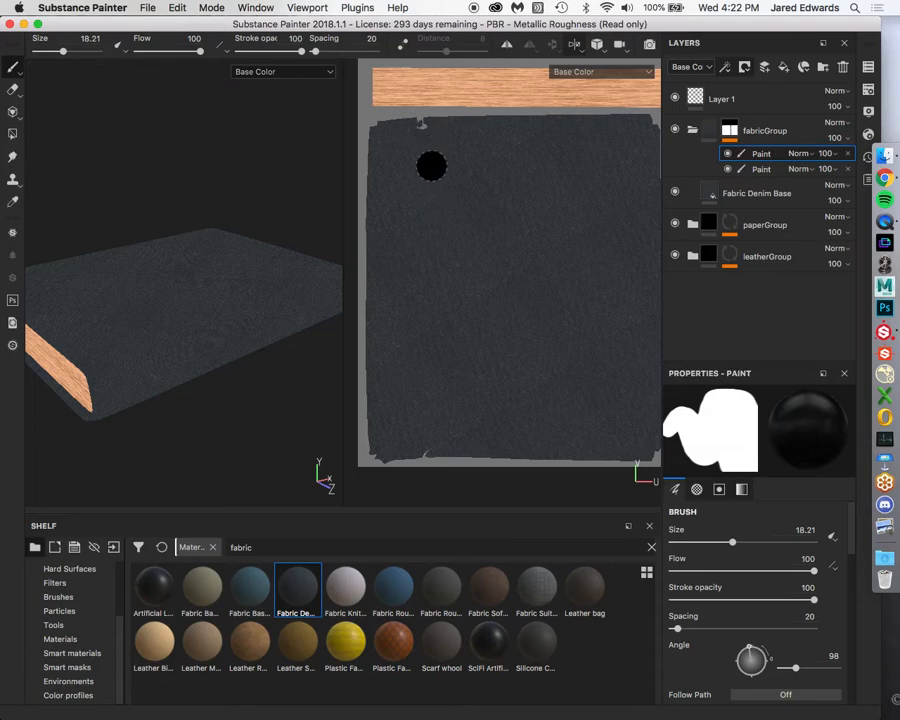
{"action": "left_click", "coordinate": [884, 178]}
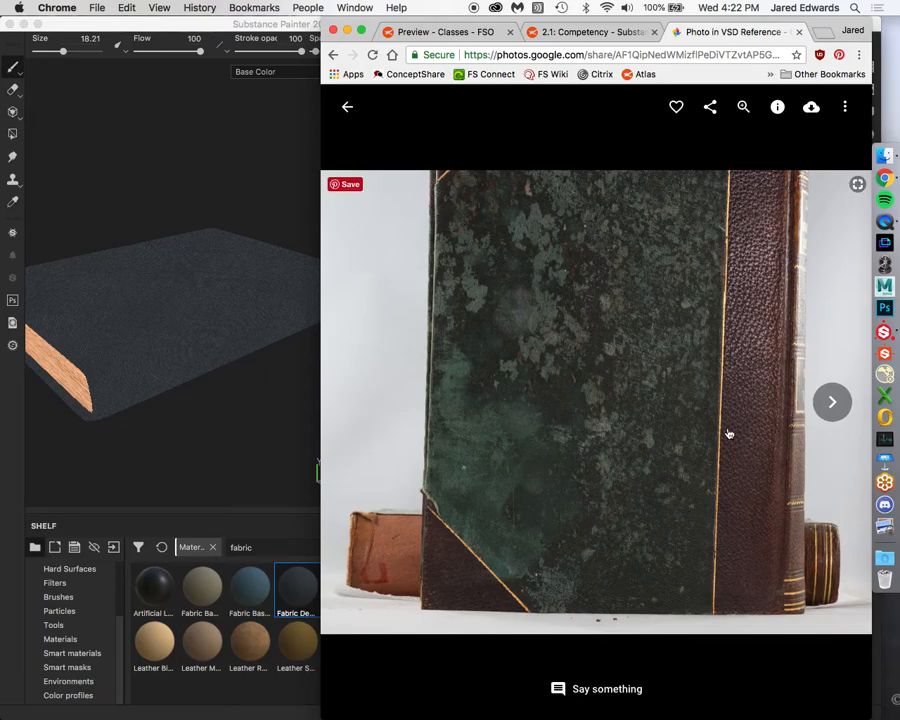
{"action": "key", "text": "super+Tab"}
{"action": "right_click_drag", "start_coordinate": [500, 194], "coordinate": [455, 194], "text": "ctrl"}
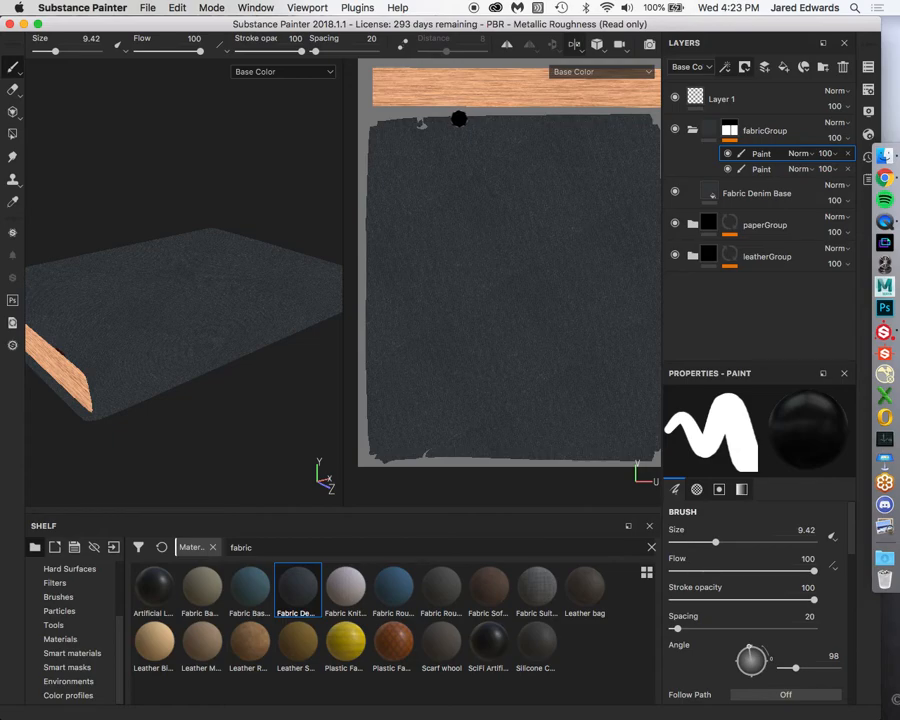
Try a straight black mask line down the full height of the first cover near the spine, and undo it.
{"action": "key", "text": "shift"}
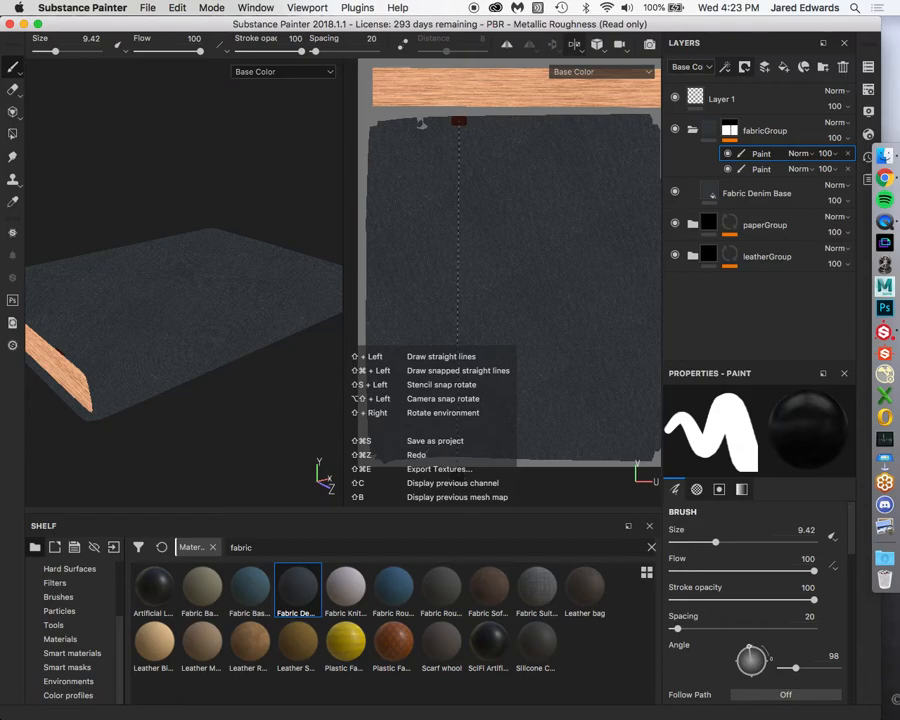
{"action": "left_click", "coordinate": [456, 476], "text": "shift"}
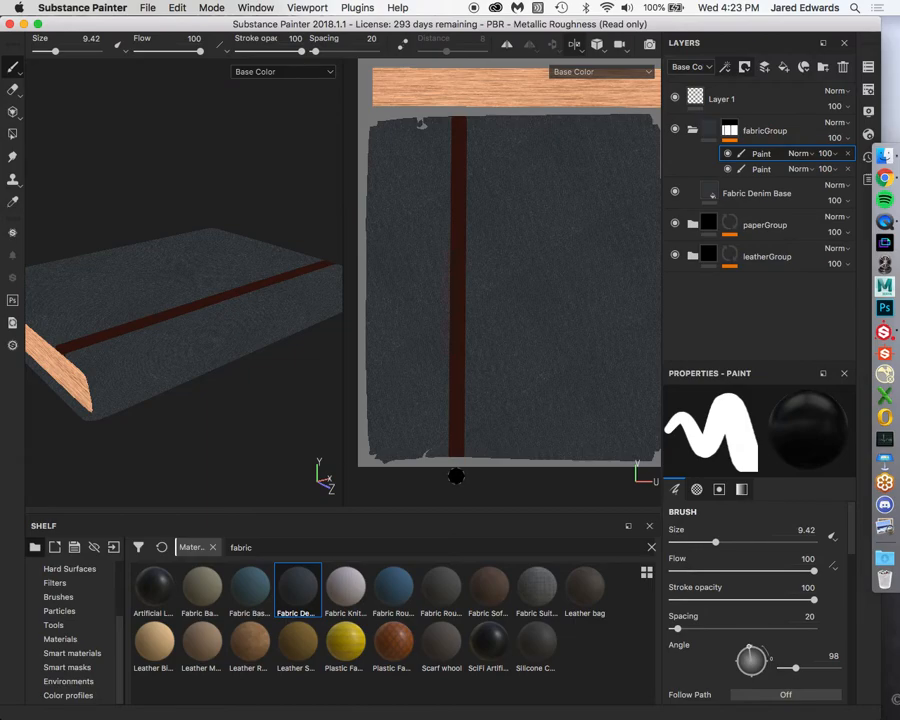
{"action": "key", "text": "super+z"}
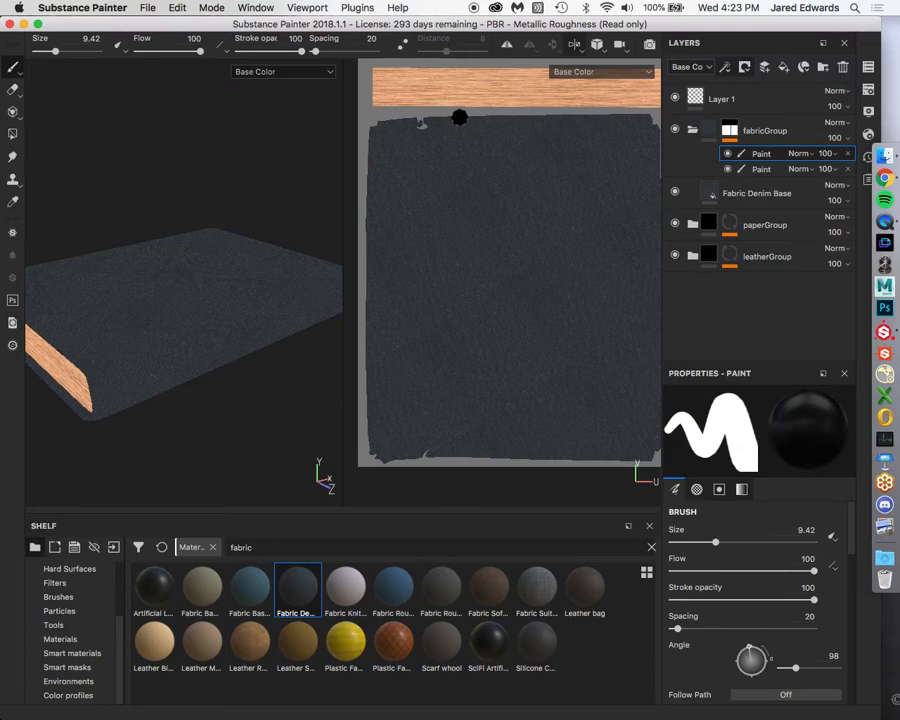
Try a more vertical black mask line down the first cover, compare it with the reference photo in Chrome and undo it.
{"action": "key", "text": "shift"}
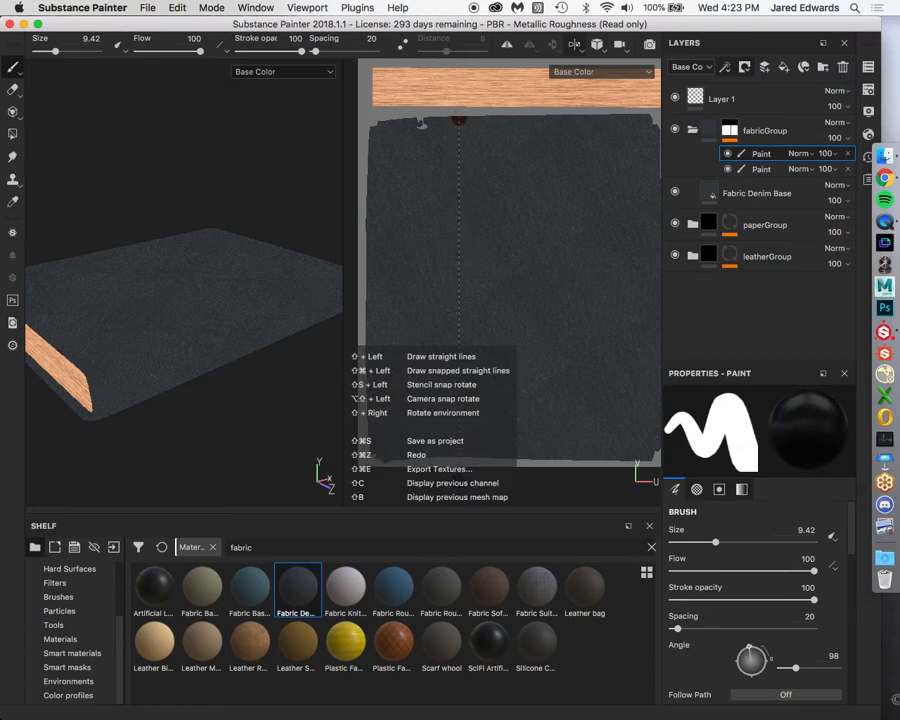
{"action": "left_click", "coordinate": [460, 478], "text": "shift"}
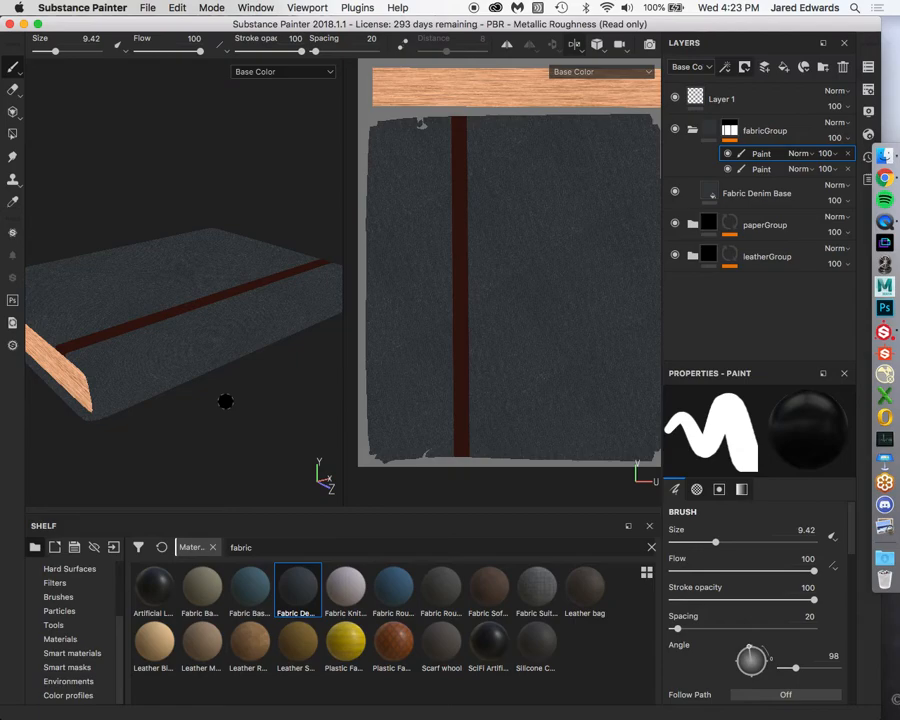
{"action": "mouse_move", "coordinate": [151, 247]}
{"action": "left_mouse_down", "text": "alt"}
{"action": "mouse_move", "coordinate": [267, 293]}
{"action": "mouse_move", "coordinate": [249, 319]}
{"action": "mouse_move", "coordinate": [243, 295]}
{"action": "mouse_move", "coordinate": [227, 335]}
{"action": "mouse_move", "coordinate": [226, 289]}
{"action": "left_mouse_up", "text": "alt"}
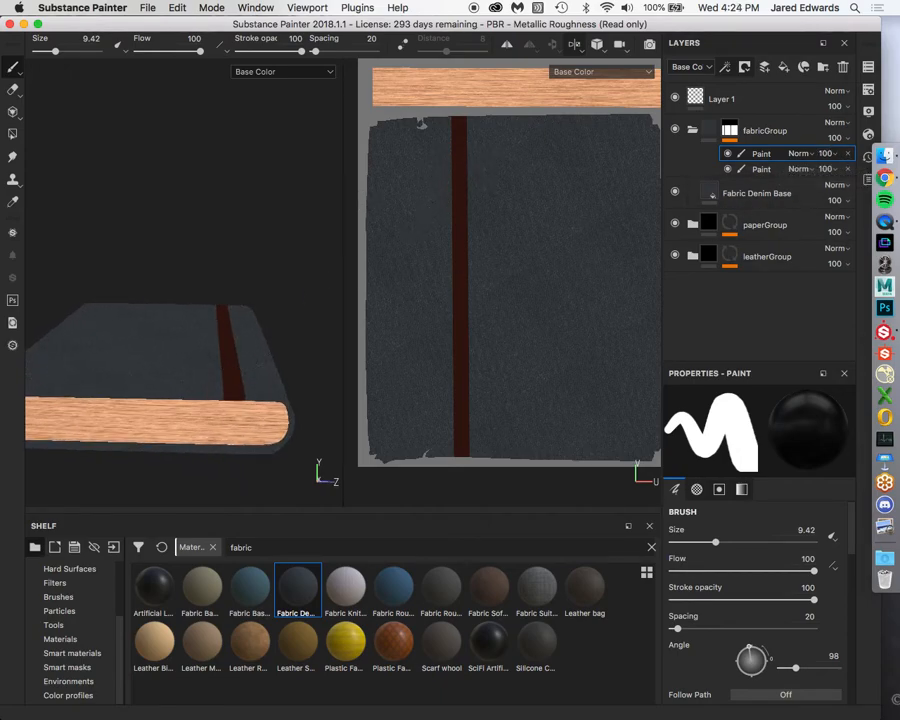
{"action": "left_click_drag", "start_coordinate": [244, 322], "coordinate": [249, 335], "text": "alt"}
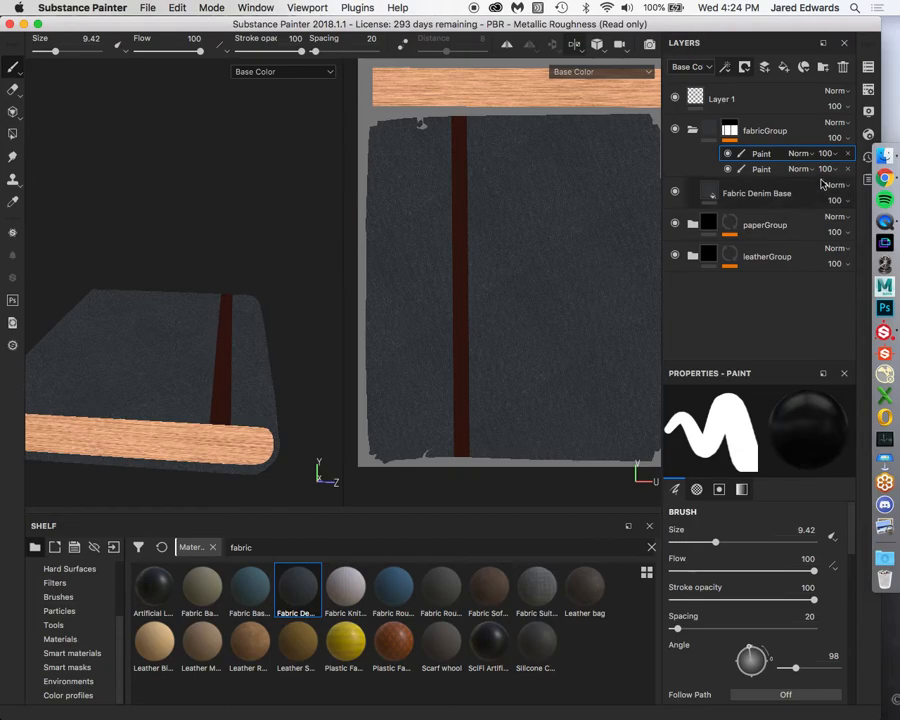
{"action": "left_click", "coordinate": [885, 178]}
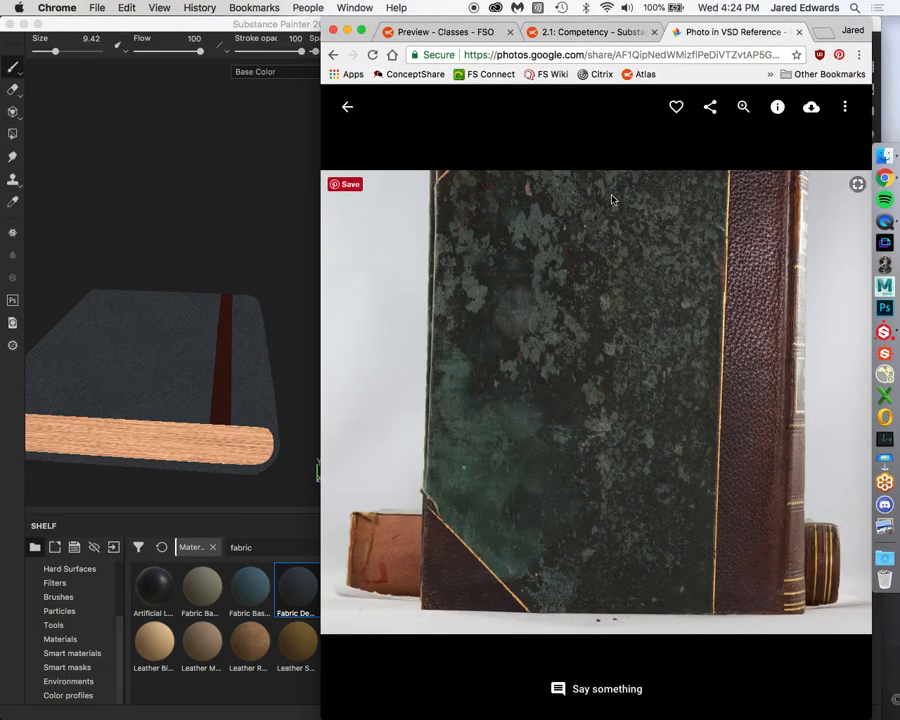
{"action": "left_click", "coordinate": [229, 367]}
{"action": "key", "text": "super+z"}
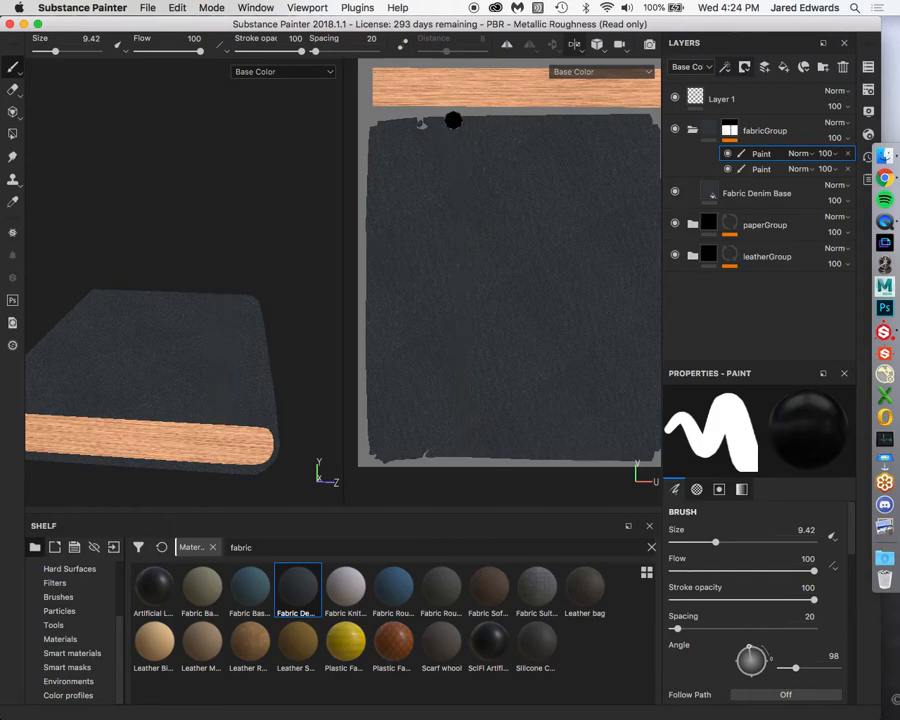
Paint a straight vertical black mask line down the first cover, slightly closer to the spine, and check it on the model.
{"action": "key", "text": "shift"}
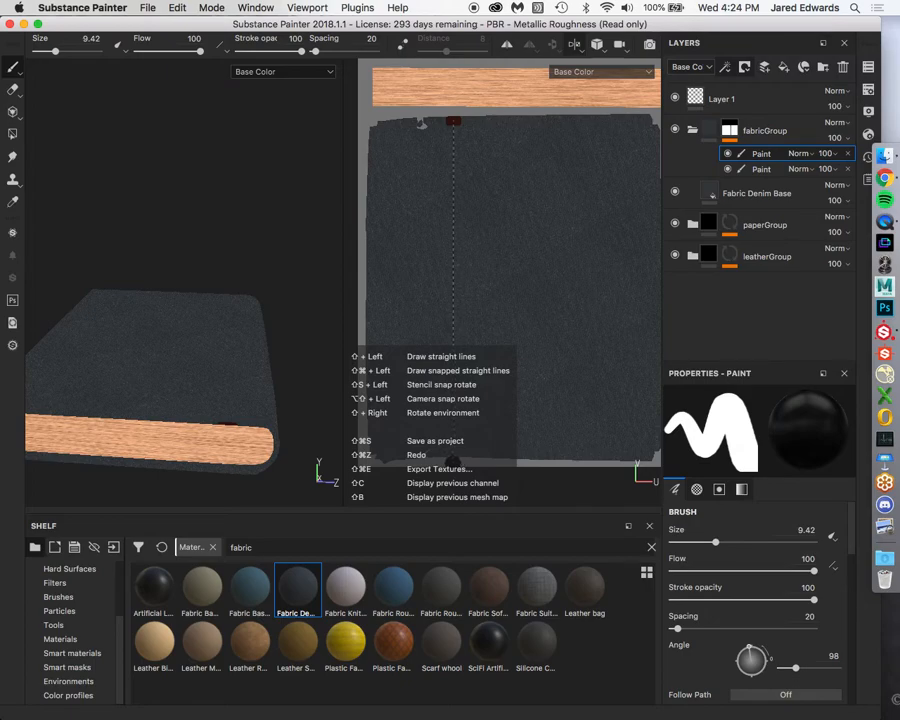
{"action": "left_click", "coordinate": [453, 461], "text": "shift"}
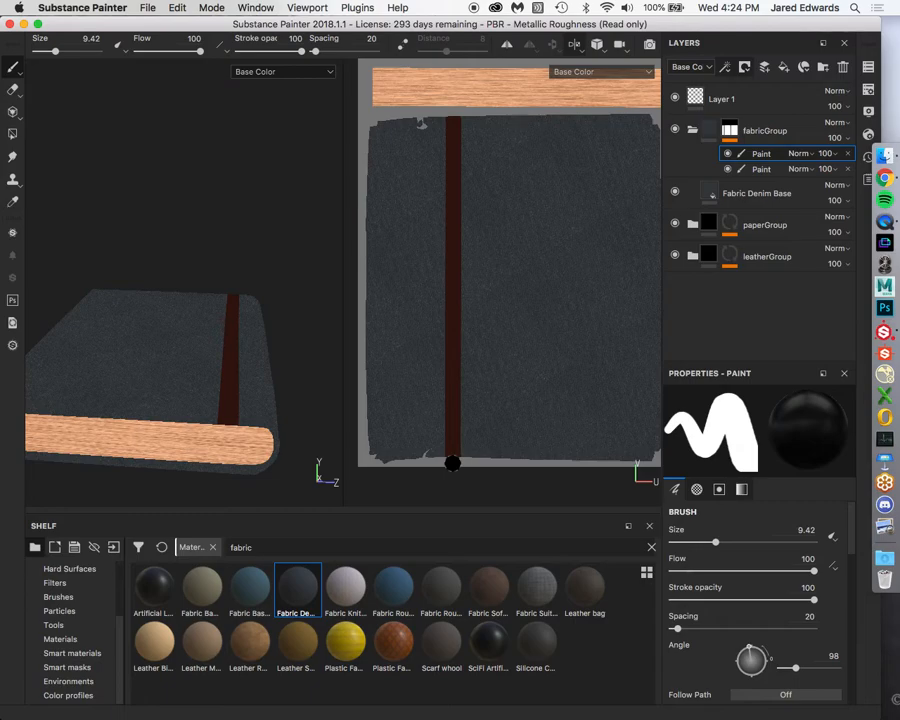
{"action": "mouse_move", "coordinate": [245, 227]}
{"action": "left_mouse_down", "text": "alt"}
{"action": "mouse_move", "coordinate": [243, 267]}
{"action": "mouse_move", "coordinate": [176, 283]}
{"action": "mouse_move", "coordinate": [120, 281]}
{"action": "mouse_move", "coordinate": [141, 275]}
{"action": "mouse_move", "coordinate": [136, 224]}
{"action": "left_mouse_up", "text": "alt"}
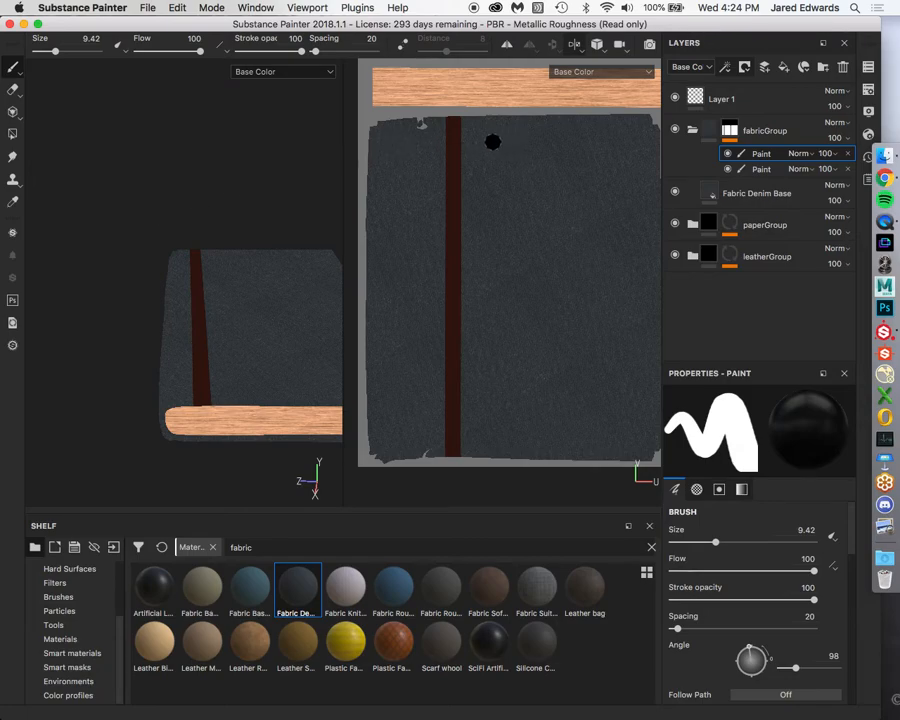
{"action": "left_click_drag", "start_coordinate": [330, 195], "coordinate": [245, 191], "text": "alt"}
Try a straight black mask line down the other cover, compare its position with the first cover's strip and undo it.
{"action": "scroll", "coordinate": [524, 227], "scroll_direction": "down", "scroll_amount": 2}
{"action": "right_click_drag", "start_coordinate": [524, 226], "coordinate": [505, 226], "text": "alt"}
{"action": "middle_click_drag", "start_coordinate": [560, 228], "coordinate": [464, 237], "text": "alt"}
{"action": "right_click_drag", "start_coordinate": [464, 237], "coordinate": [514, 248], "text": "alt"}
{"action": "middle_click_drag", "start_coordinate": [514, 248], "coordinate": [500, 248], "text": "alt"}
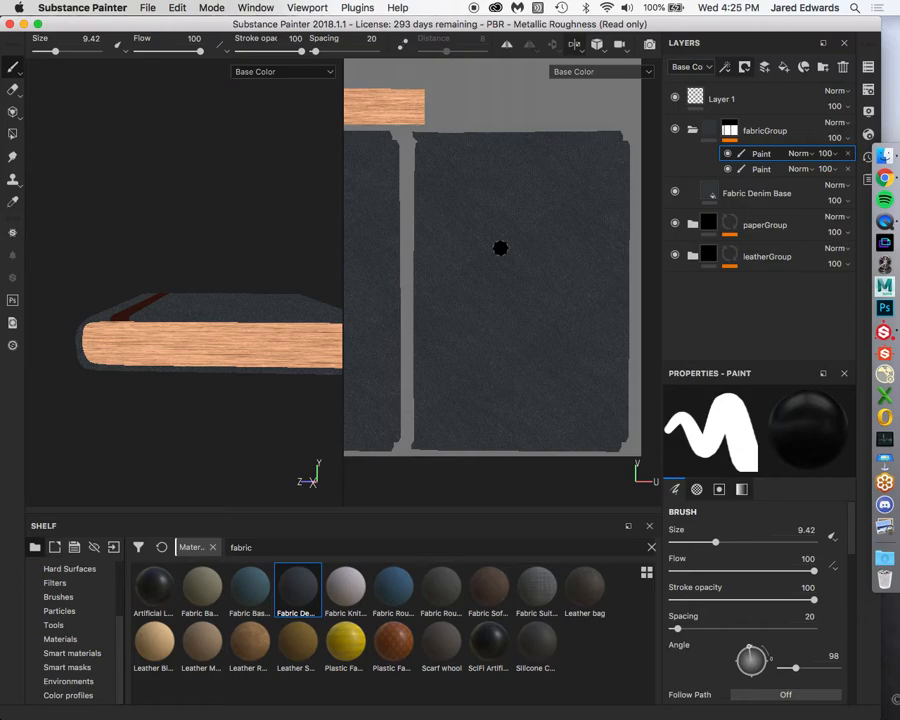
{"action": "left_click", "coordinate": [452, 134]}
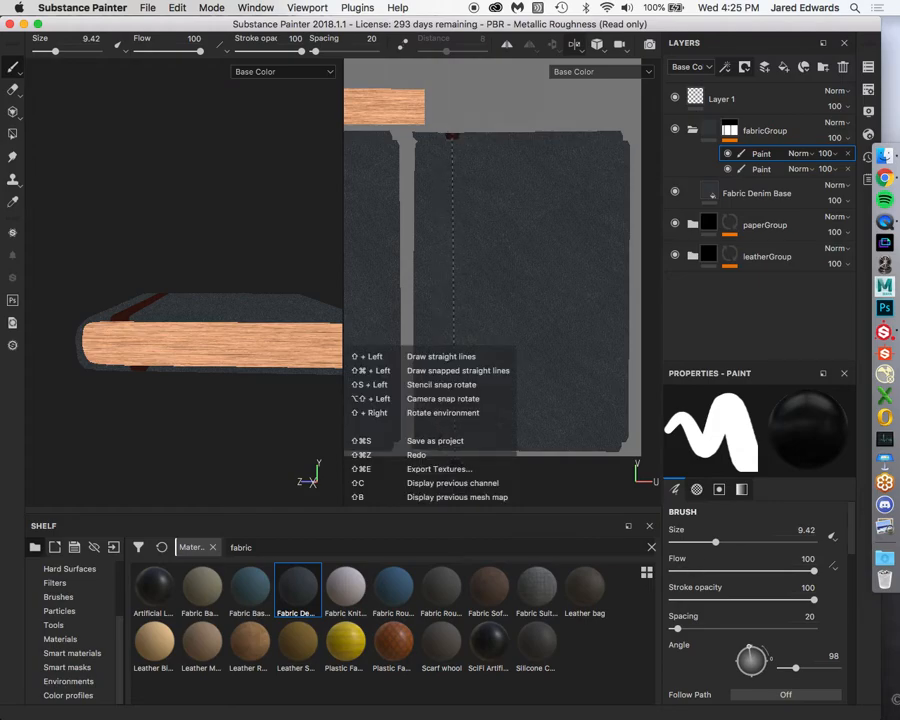
{"action": "left_click", "coordinate": [454, 450], "text": "shift"}
{"action": "left_click_drag", "start_coordinate": [183, 342], "coordinate": [182, 283], "text": "alt"}
{"action": "middle_click_drag", "start_coordinate": [181, 276], "coordinate": [225, 245], "text": "alt"}
{"action": "left_click_drag", "start_coordinate": [216, 248], "coordinate": [265, 246], "text": "alt"}
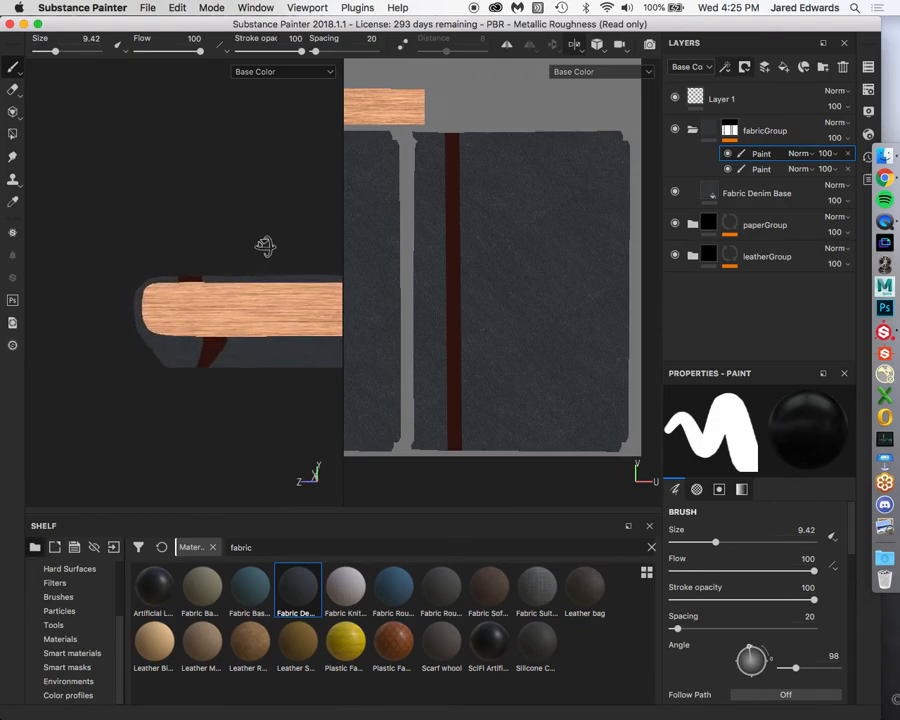
{"action": "key", "text": "super+z"}
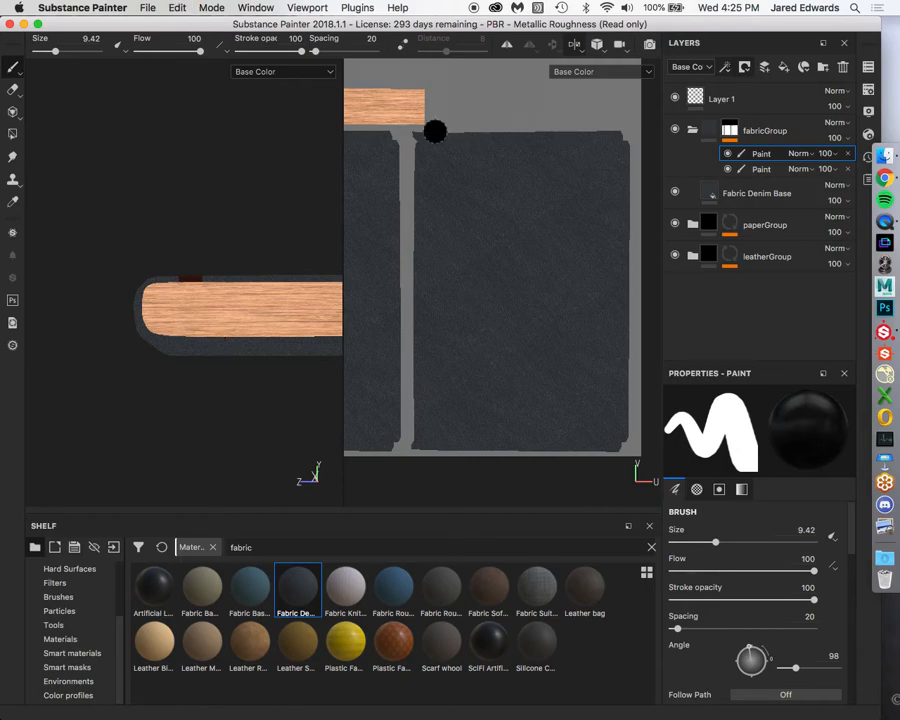
Paint a straight black mask line down the other cover, closer to the spine so it lines up with the first strip.
{"action": "key", "text": "shift"}
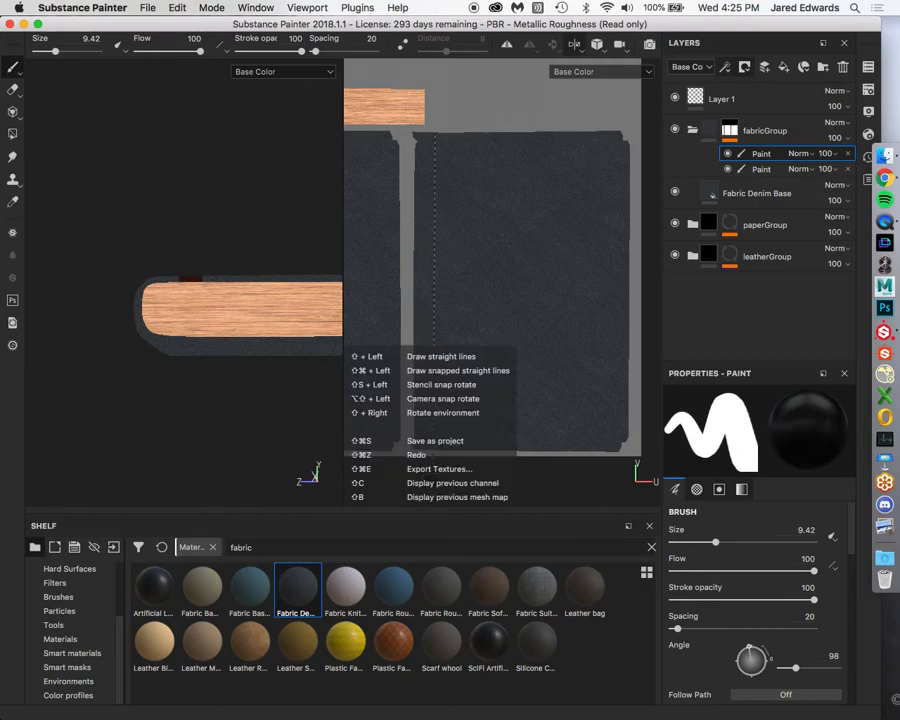
{"action": "left_click", "coordinate": [433, 450], "text": "shift"}
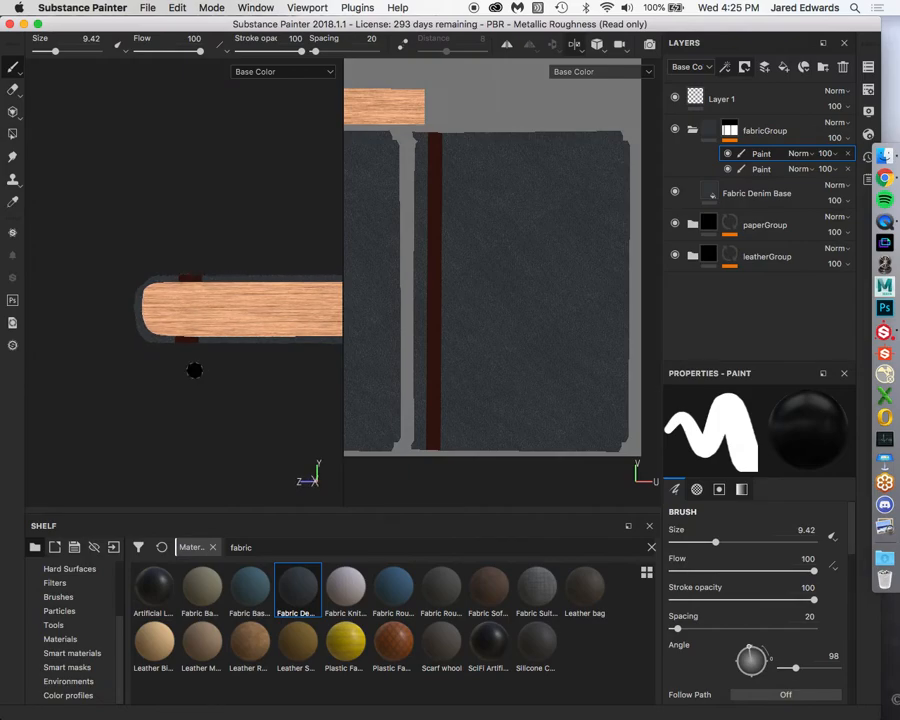
{"action": "key", "text": "super+z"}
{"action": "key", "text": "super+shift+z"}
Widen the second cover's leather strip slightly with an overlapping straight black line from edge to edge.
{"action": "key", "text": "shift"}
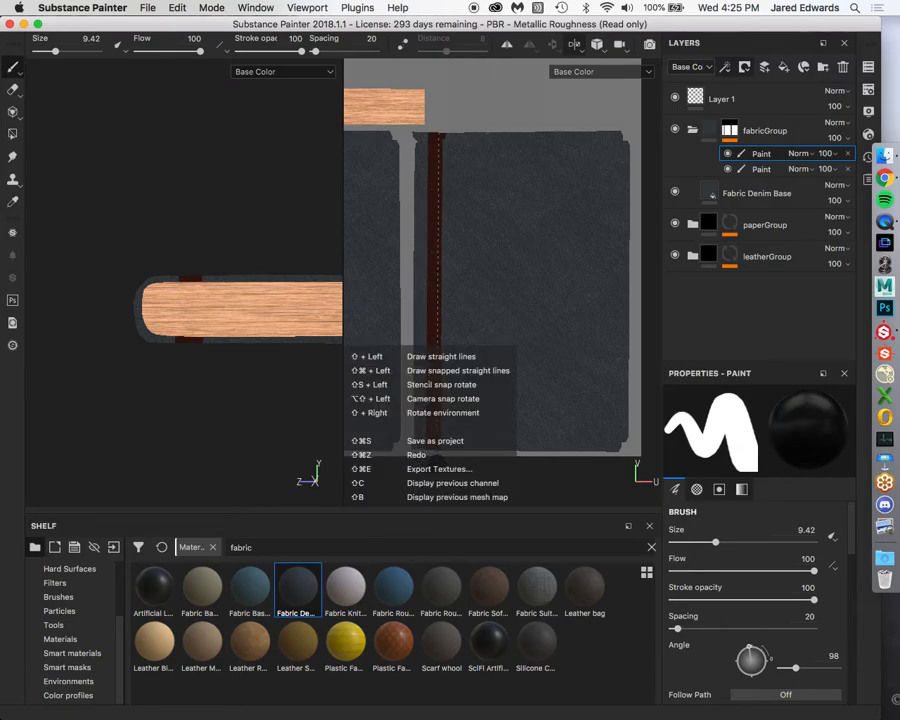
{"action": "left_click", "coordinate": [436, 460], "text": "shift"}
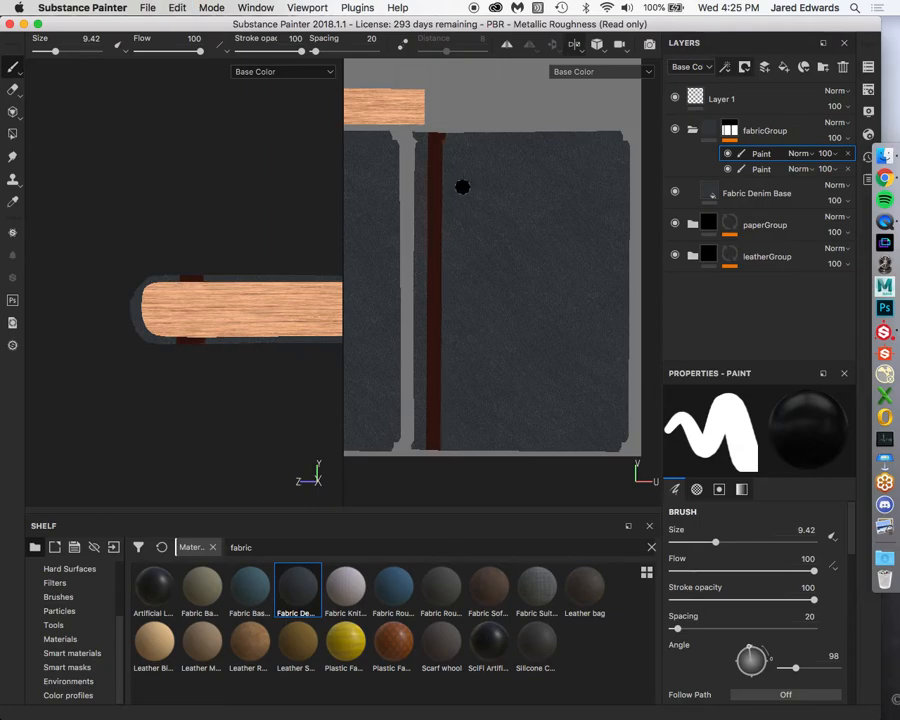
{"action": "left_click", "coordinate": [437, 136]}
{"action": "left_click", "coordinate": [432, 452], "text": "shift"}
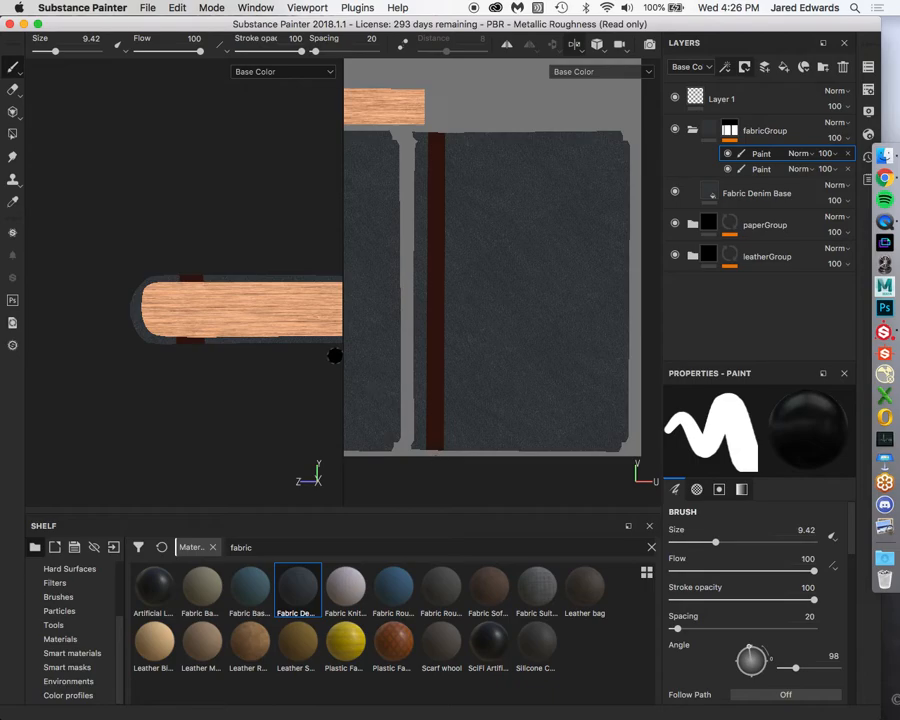
{"action": "key", "text": "shift"}
{"action": "left_click", "coordinate": [115, 6]}
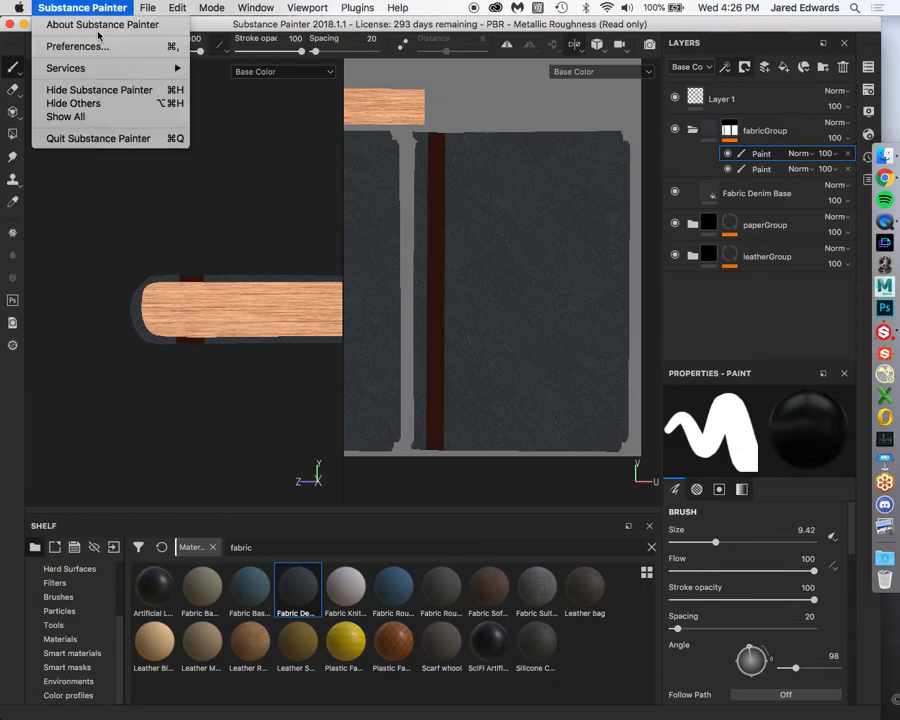
{"action": "left_click", "coordinate": [88, 5]}
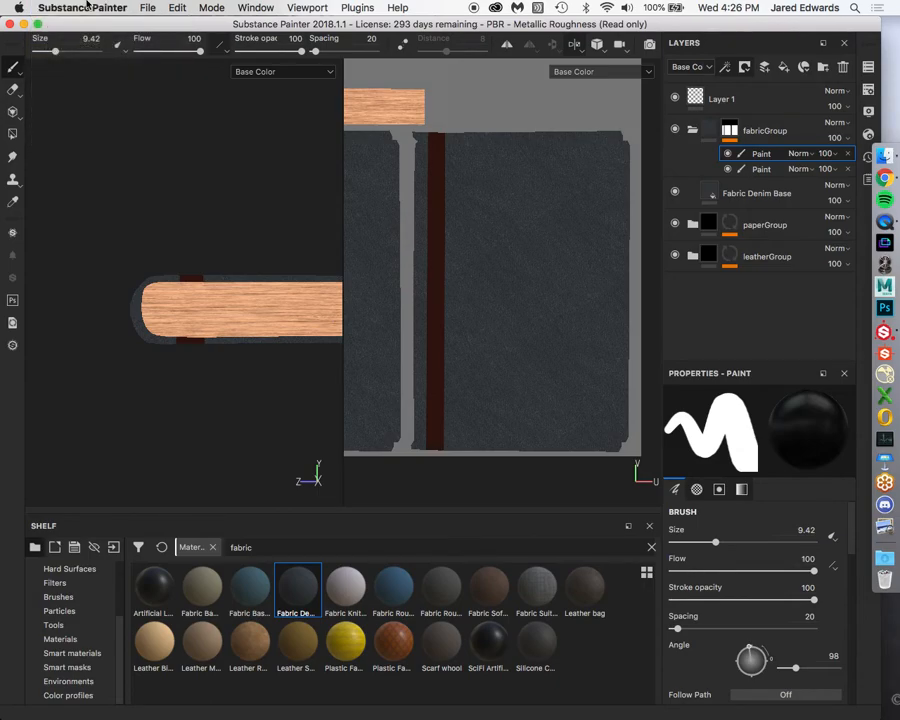
Fill the mask black from the first cover's leather strip out to the spine edge, using a brush size of 20.33.
{"action": "left_click_drag", "start_coordinate": [217, 293], "coordinate": [232, 342], "text": "alt"}
{"action": "middle_click_drag", "start_coordinate": [428, 243], "coordinate": [613, 246], "text": "alt"}
{"action": "middle_click_drag", "start_coordinate": [462, 225], "coordinate": [610, 203], "text": "alt"}
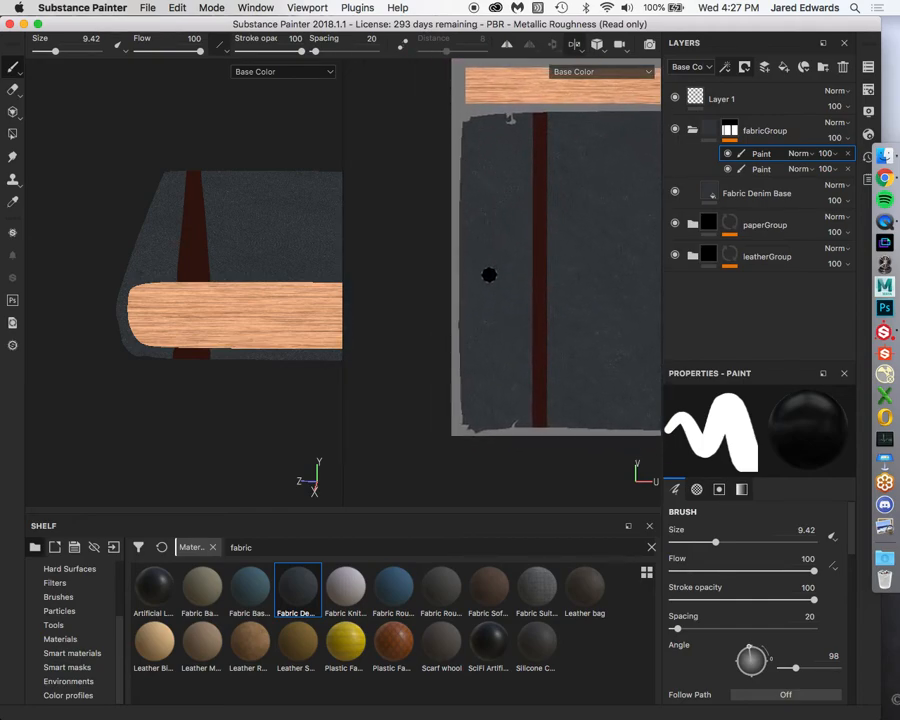
{"action": "left_click_drag", "start_coordinate": [482, 263], "coordinate": [491, 252]}
{"action": "right_click_drag", "start_coordinate": [491, 252], "coordinate": [536, 252], "text": "ctrl"}
{"action": "mouse_move", "coordinate": [497, 207]}
{"action": "left_mouse_down"}
{"action": "mouse_move", "coordinate": [502, 261]}
{"action": "mouse_move", "coordinate": [527, 203]}
{"action": "mouse_move", "coordinate": [517, 122]}
{"action": "mouse_move", "coordinate": [505, 118]}
{"action": "mouse_move", "coordinate": [478, 122]}
{"action": "mouse_move", "coordinate": [470, 240]}
{"action": "mouse_move", "coordinate": [504, 171]}
{"action": "mouse_move", "coordinate": [506, 275]}
{"action": "mouse_move", "coordinate": [525, 288]}
{"action": "mouse_move", "coordinate": [502, 300]}
{"action": "mouse_move", "coordinate": [492, 330]}
{"action": "mouse_move", "coordinate": [506, 321]}
{"action": "mouse_move", "coordinate": [495, 437]}
{"action": "mouse_move", "coordinate": [472, 380]}
{"action": "mouse_move", "coordinate": [470, 300]}
{"action": "mouse_move", "coordinate": [492, 358]}
{"action": "left_mouse_up"}
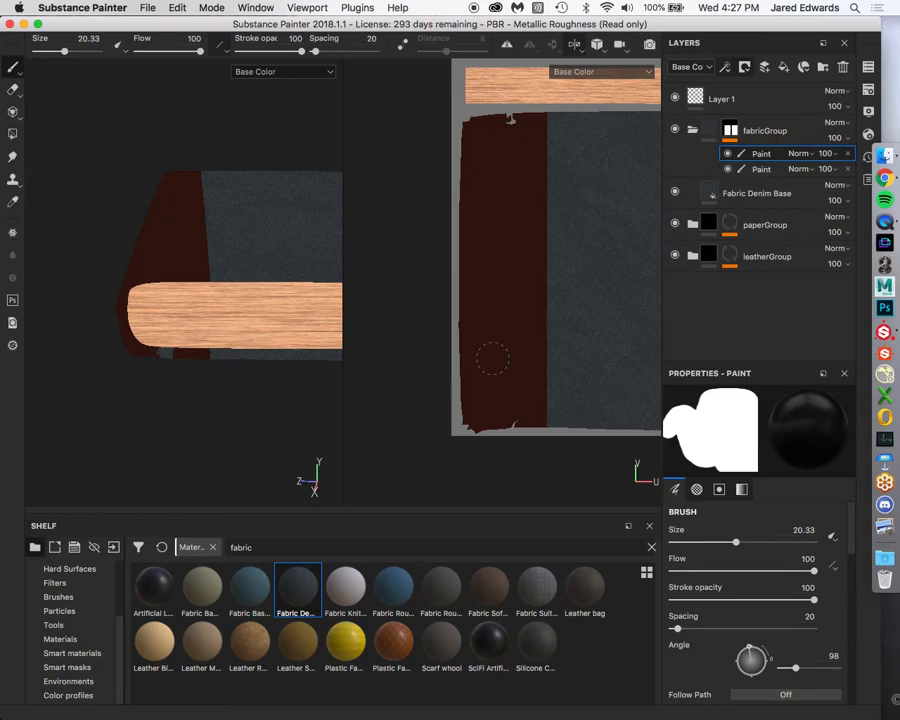
{"action": "left_click", "coordinate": [492, 358]}
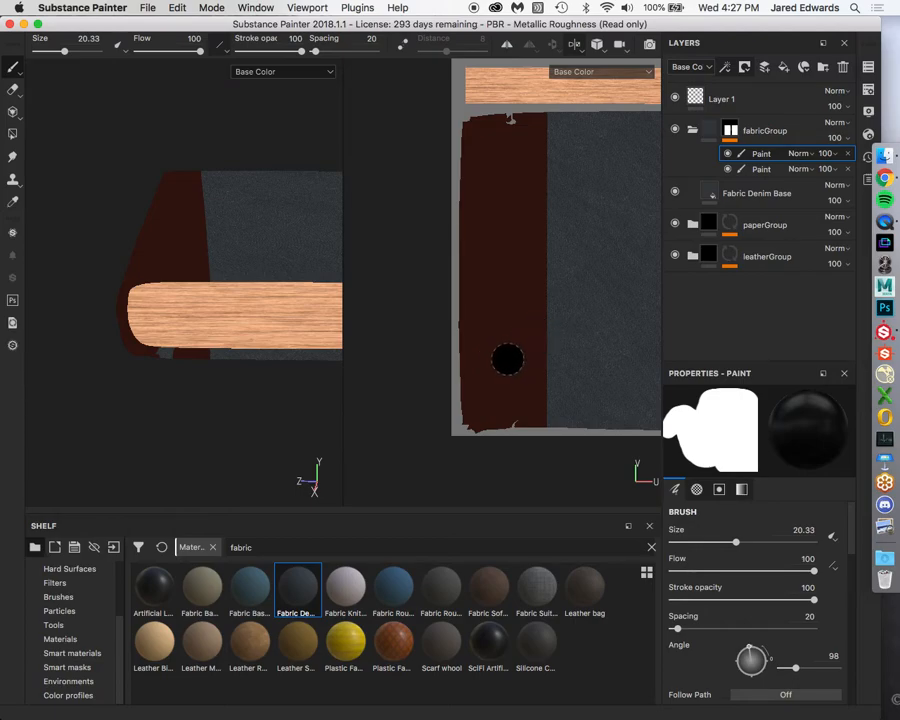
Paint the mask black over the fabric left beside the second cover's leather strip, reducing the brush size to 13.02, and check the model.
{"action": "middle_click_drag", "start_coordinate": [611, 257], "coordinate": [540, 342], "text": "alt"}
{"action": "right_click_drag", "start_coordinate": [540, 342], "coordinate": [475, 352], "text": "alt"}
{"action": "middle_click_drag", "start_coordinate": [475, 352], "coordinate": [466, 197], "text": "alt"}
{"action": "right_click_drag", "start_coordinate": [466, 197], "coordinate": [562, 363], "text": "alt"}
{"action": "mouse_move", "coordinate": [560, 361]}
{"action": "middle_mouse_down", "text": "alt"}
{"action": "mouse_move", "coordinate": [445, 344]}
{"action": "mouse_move", "coordinate": [374, 348]}
{"action": "mouse_move", "coordinate": [413, 355]}
{"action": "middle_mouse_up", "text": "alt"}
{"action": "left_click_drag", "start_coordinate": [478, 300], "coordinate": [479, 396]}
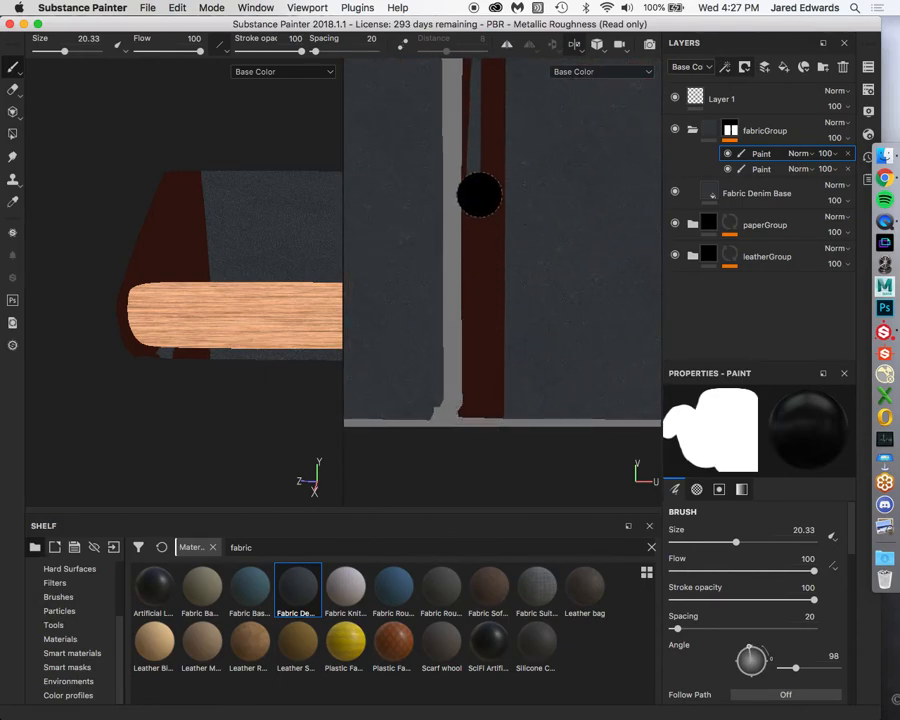
{"action": "right_click_drag", "start_coordinate": [477, 194], "coordinate": [450, 194], "text": "ctrl"}
{"action": "mouse_move", "coordinate": [479, 152]}
{"action": "left_mouse_down"}
{"action": "mouse_move", "coordinate": [478, 121]}
{"action": "mouse_move", "coordinate": [469, 188]}
{"action": "left_mouse_up"}
{"action": "middle_click_drag", "start_coordinate": [470, 162], "coordinate": [472, 246], "text": "alt"}
{"action": "mouse_move", "coordinate": [471, 205]}
{"action": "left_mouse_down"}
{"action": "mouse_move", "coordinate": [465, 118]}
{"action": "mouse_move", "coordinate": [475, 138]}
{"action": "left_mouse_up"}
{"action": "middle_click_drag", "start_coordinate": [475, 138], "coordinate": [476, 163], "text": "alt"}
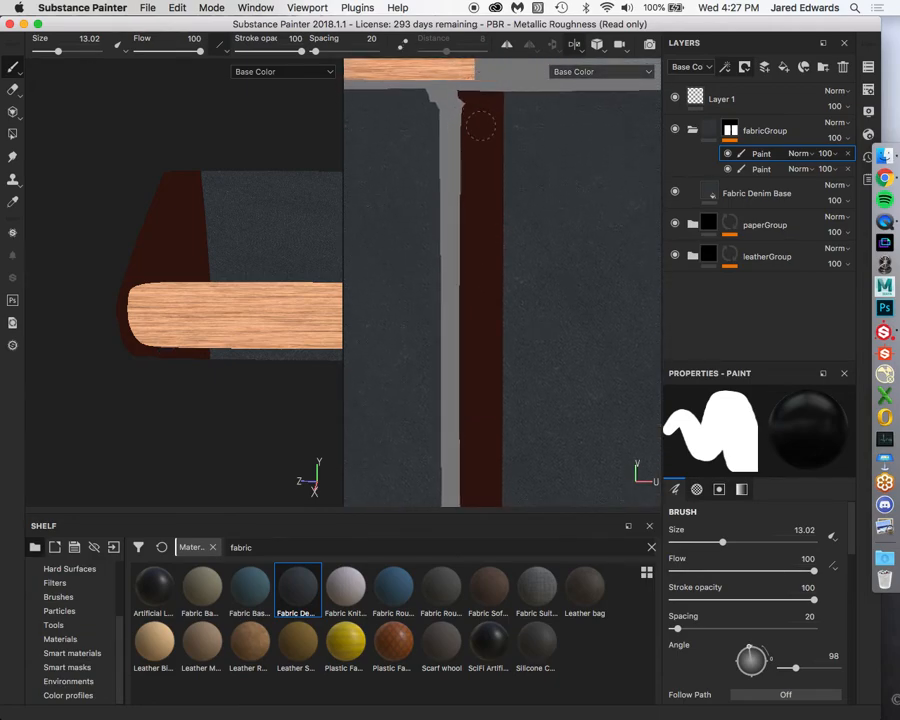
{"action": "left_click_drag", "start_coordinate": [174, 282], "coordinate": [241, 297], "text": "alt"}
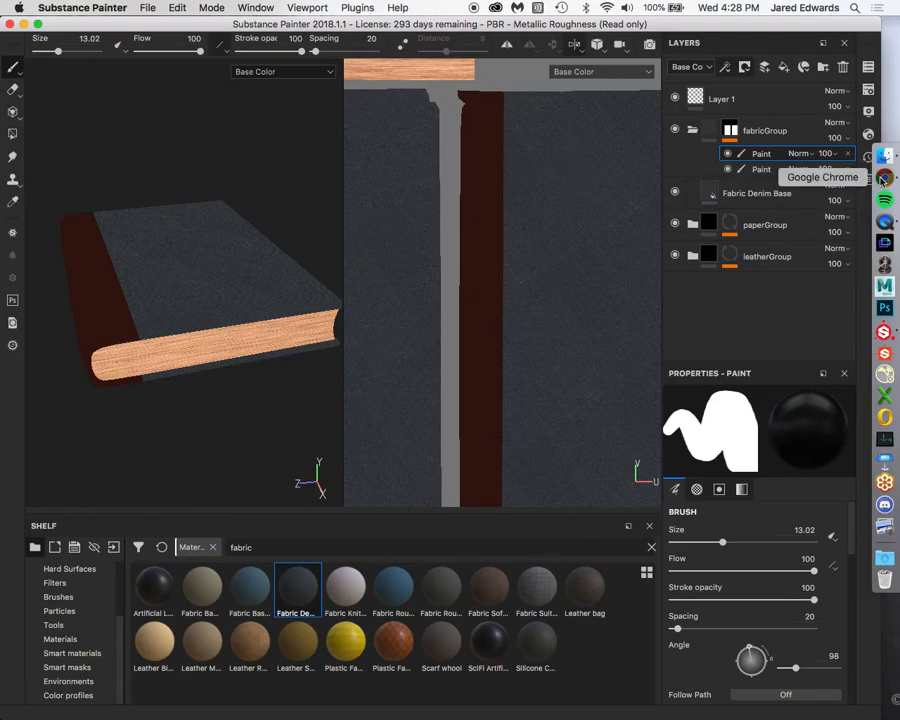
Switch to Chrome, examine the angled reference photo of the leather-bound book, and compare it with the cover in Substance Painter.
{"action": "left_click", "coordinate": [884, 178]}
{"action": "left_click", "coordinate": [683, 351]}
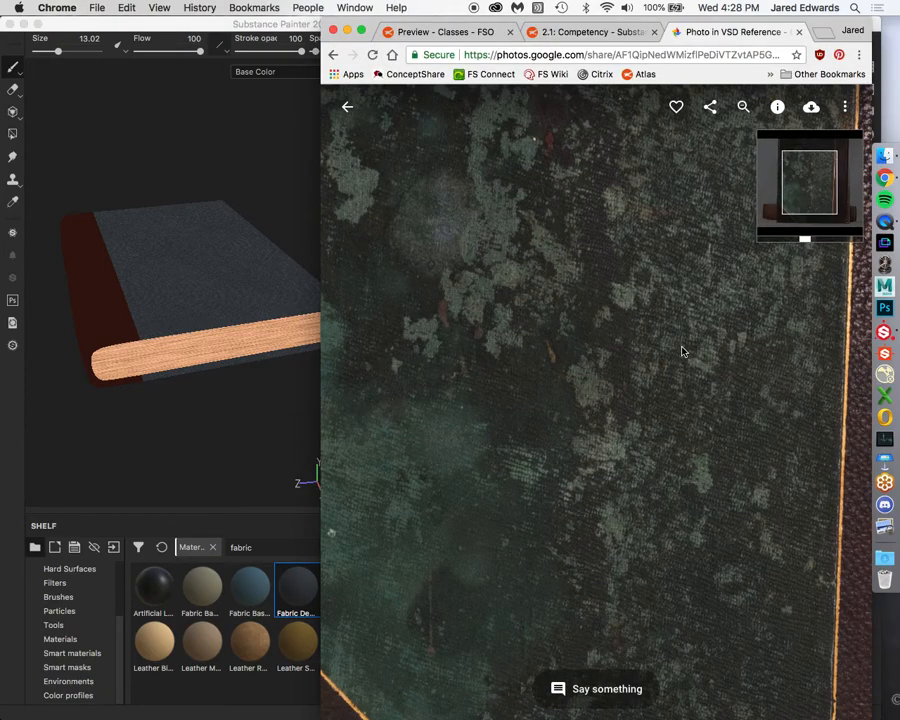
{"action": "left_click", "coordinate": [348, 106]}
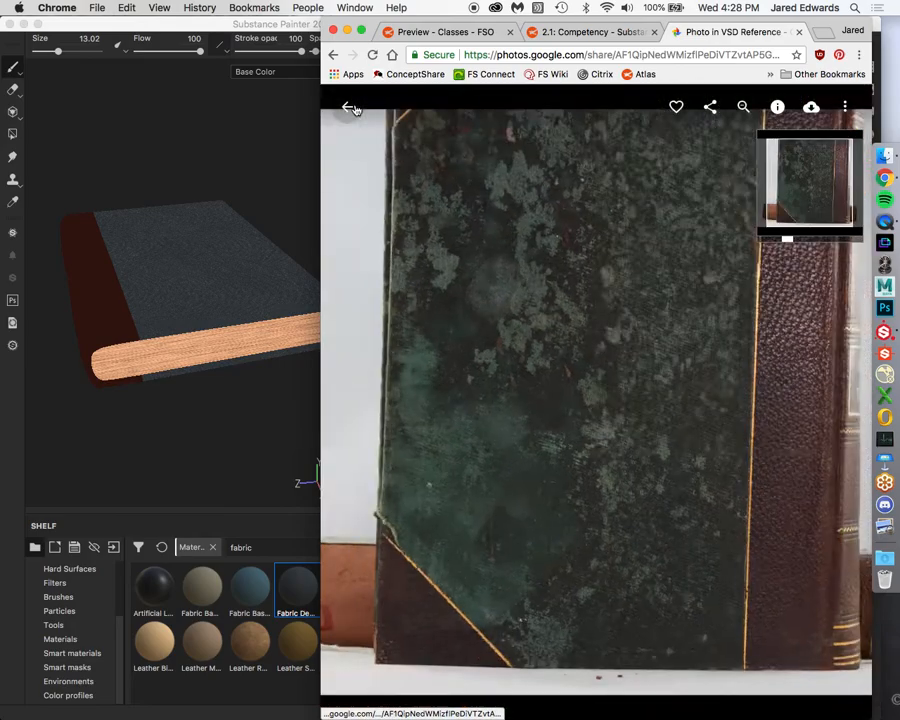
{"action": "scroll", "coordinate": [540, 442], "scroll_direction": "down", "scroll_amount": 2}
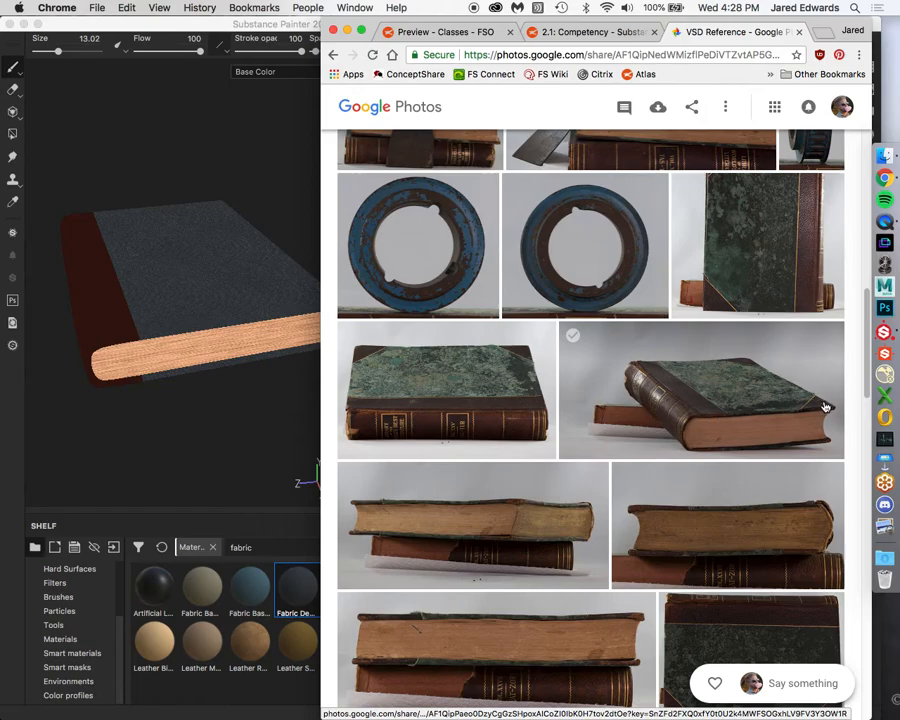
{"action": "left_click", "coordinate": [743, 412]}
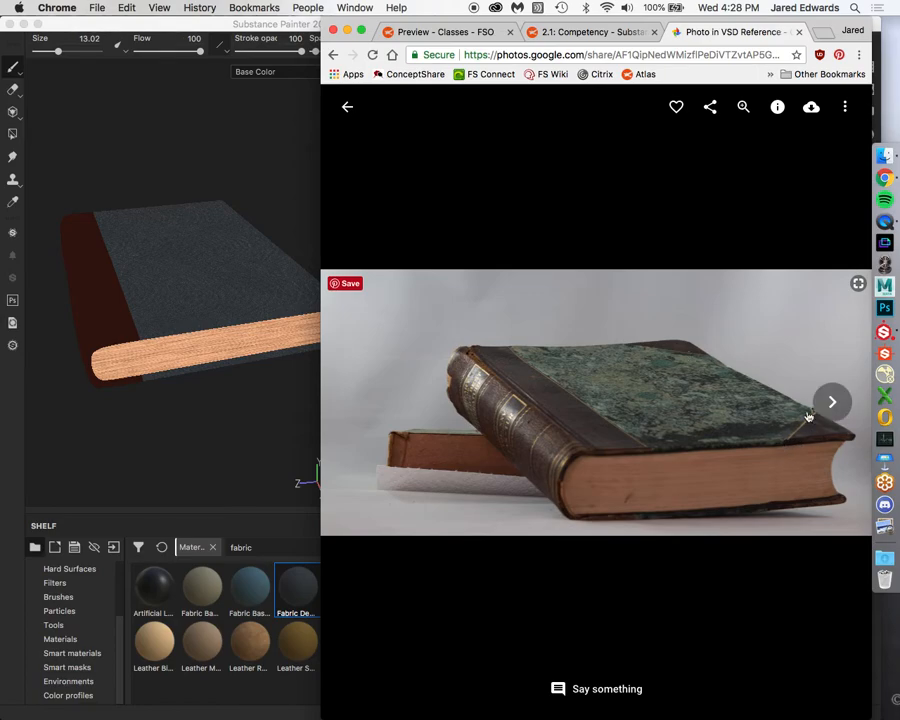
{"action": "key", "text": "super+Tab"}
{"action": "mouse_move", "coordinate": [570, 338]}
{"action": "right_mouse_down", "text": "alt"}
{"action": "mouse_move", "coordinate": [484, 329]}
{"action": "mouse_move", "coordinate": [479, 318]}
{"action": "right_mouse_up", "text": "alt"}
{"action": "middle_click_drag", "start_coordinate": [479, 318], "coordinate": [382, 252], "text": "alt"}
{"action": "right_click_drag", "start_coordinate": [476, 305], "coordinate": [533, 362], "text": "alt"}
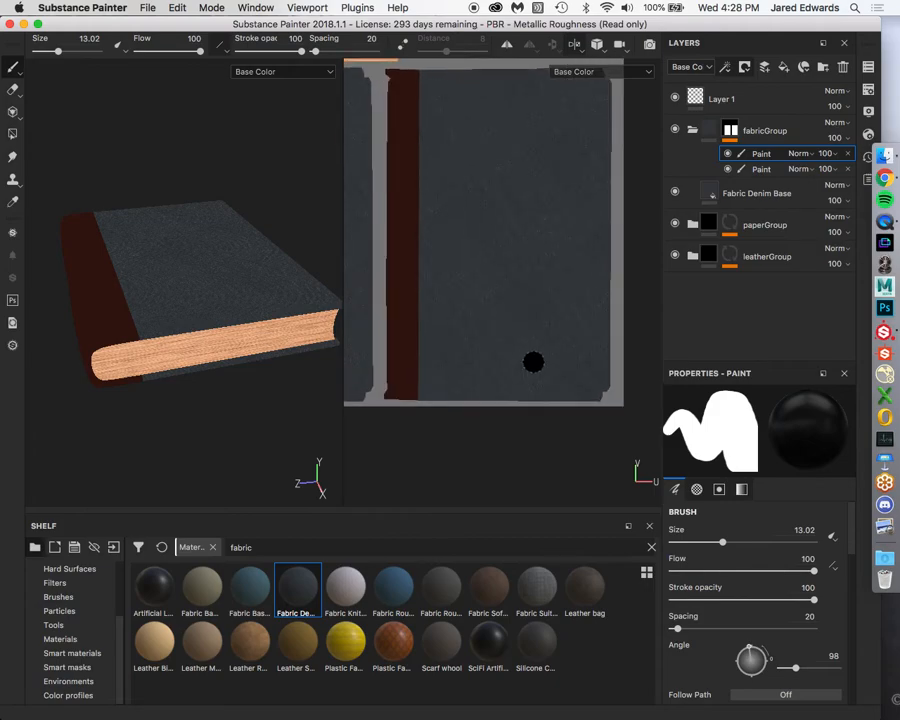
Return to Chrome and study the finished book renders on the Substance Painter Tutorial page for the cover corners.
{"action": "left_click", "coordinate": [887, 180]}
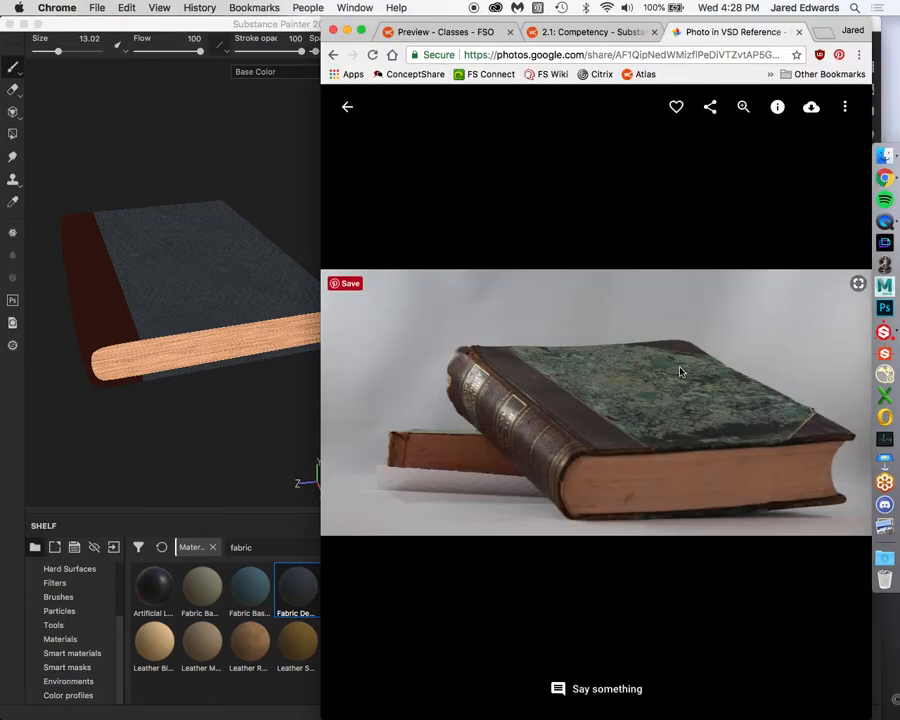
{"action": "left_click", "coordinate": [348, 106]}
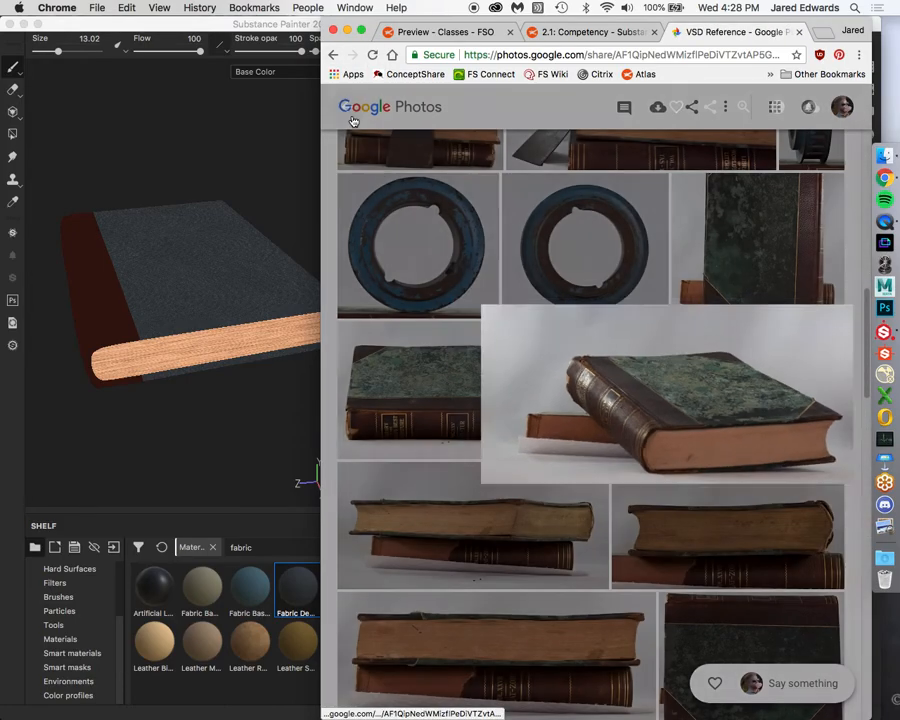
{"action": "scroll", "coordinate": [551, 426], "scroll_direction": "up", "scroll_amount": 8}
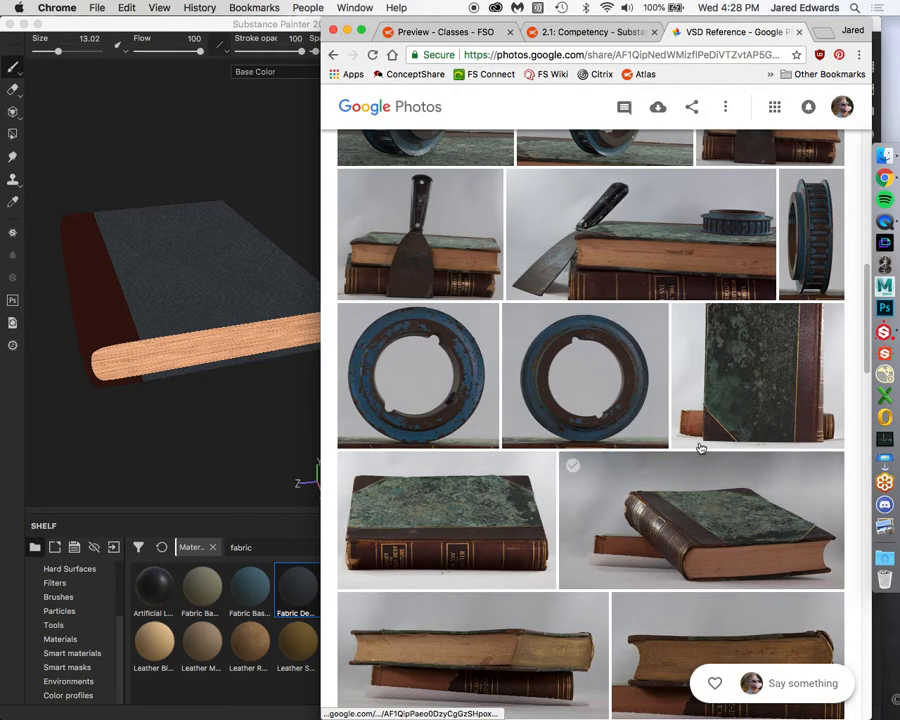
{"action": "scroll", "coordinate": [660, 400], "scroll_direction": "up", "scroll_amount": 6}
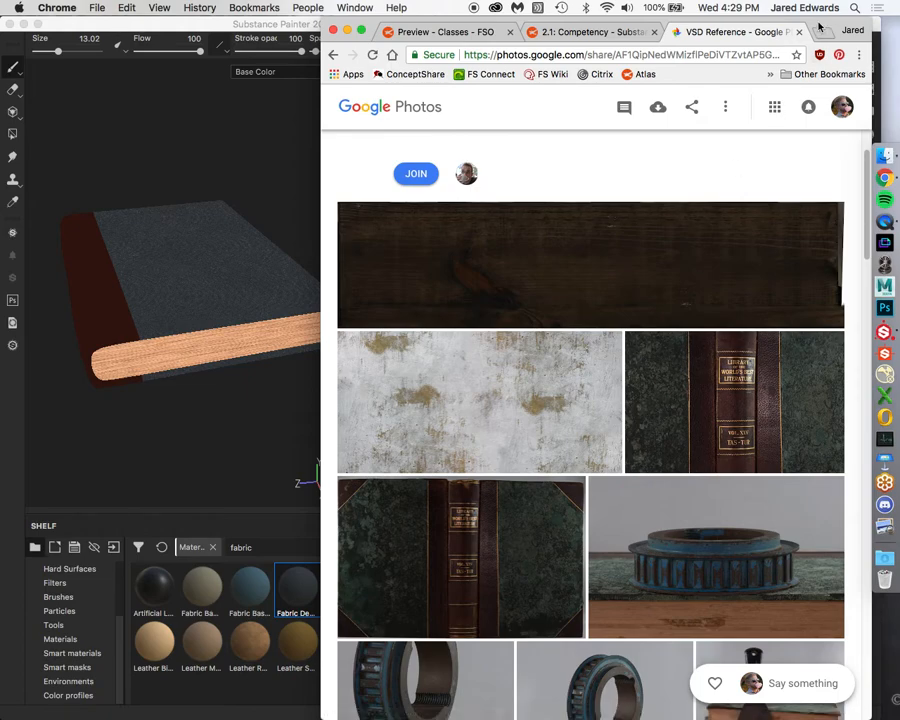
{"action": "left_click_drag", "start_coordinate": [821, 22], "coordinate": [681, 22]}
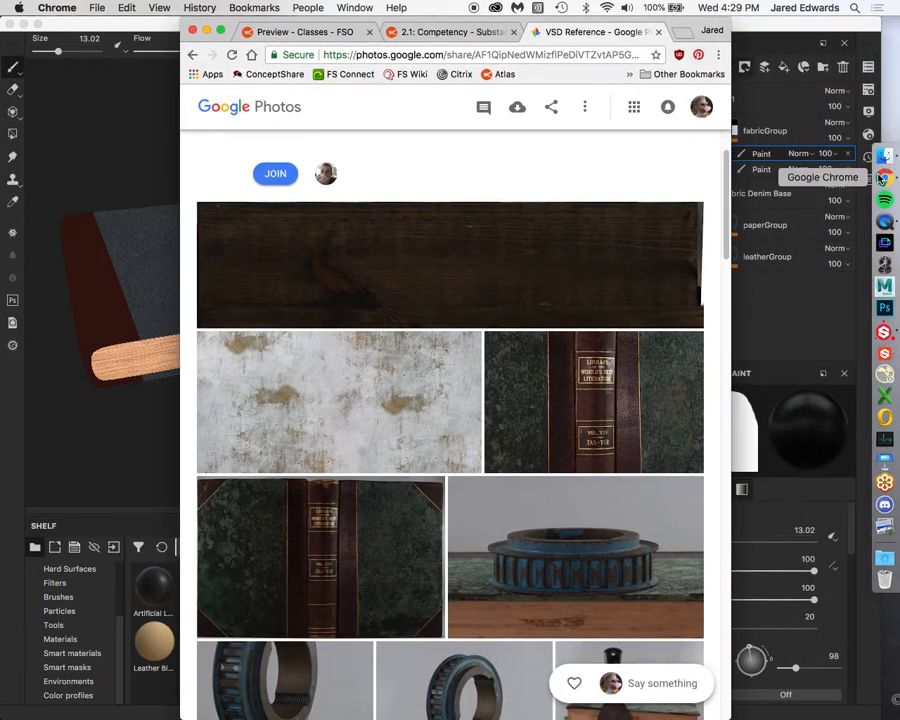
{"action": "left_click", "coordinate": [461, 28]}
{"action": "scroll", "coordinate": [350, 370], "scroll_direction": "up", "scroll_amount": 3}
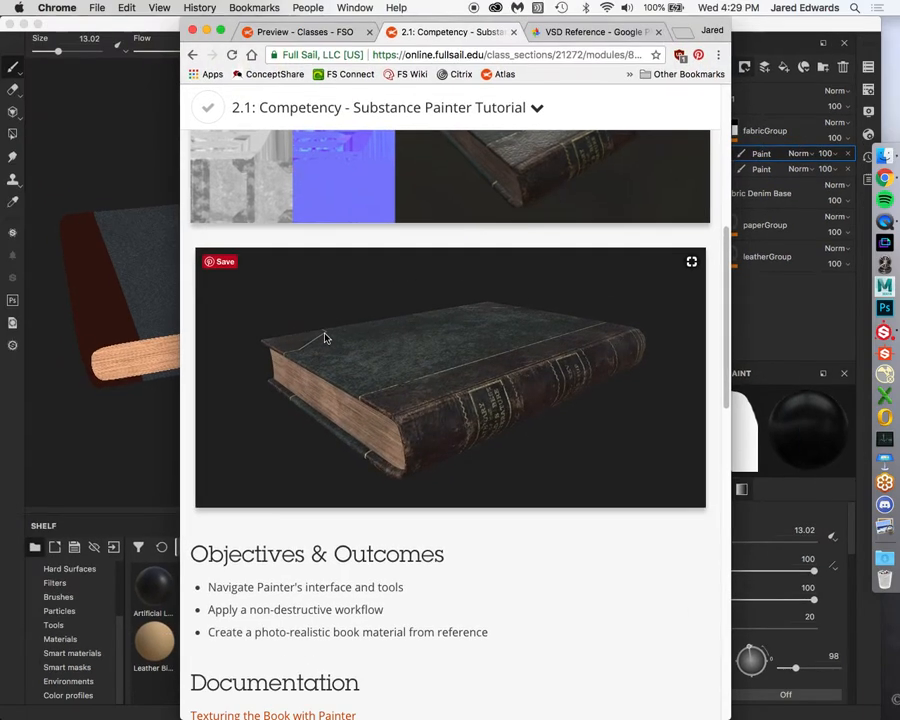
{"action": "scroll", "coordinate": [400, 369], "scroll_direction": "up", "scroll_amount": 3}
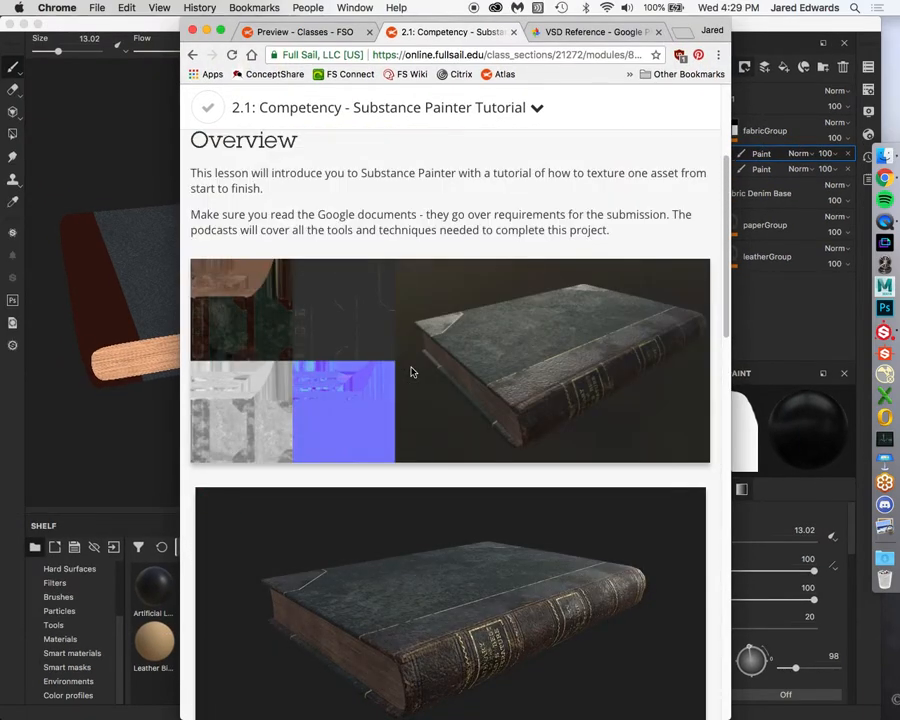
{"action": "scroll", "coordinate": [410, 372], "scroll_direction": "down", "scroll_amount": 3}
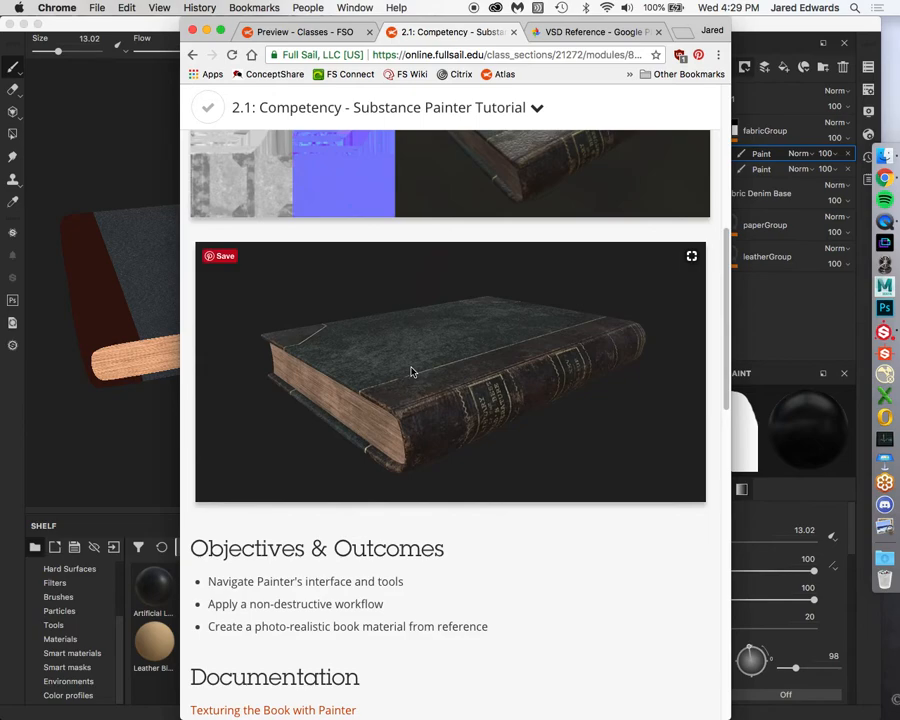
{"action": "key", "text": "super+Tab"}
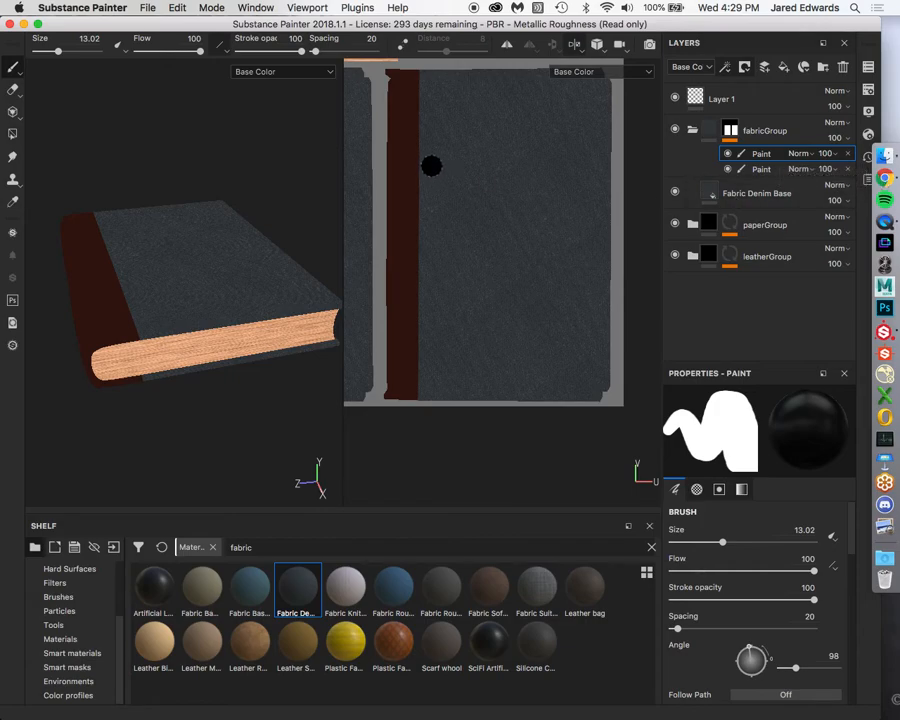
Try a straight diagonal black mask line across the cover's outer corner with a brush size of 7.77.
{"action": "left_click_drag", "start_coordinate": [228, 245], "coordinate": [285, 229], "text": "alt"}
{"action": "middle_click_drag", "start_coordinate": [548, 281], "coordinate": [763, 224], "text": "alt"}
{"action": "scroll", "coordinate": [558, 266], "scroll_direction": "up", "scroll_amount": 3}
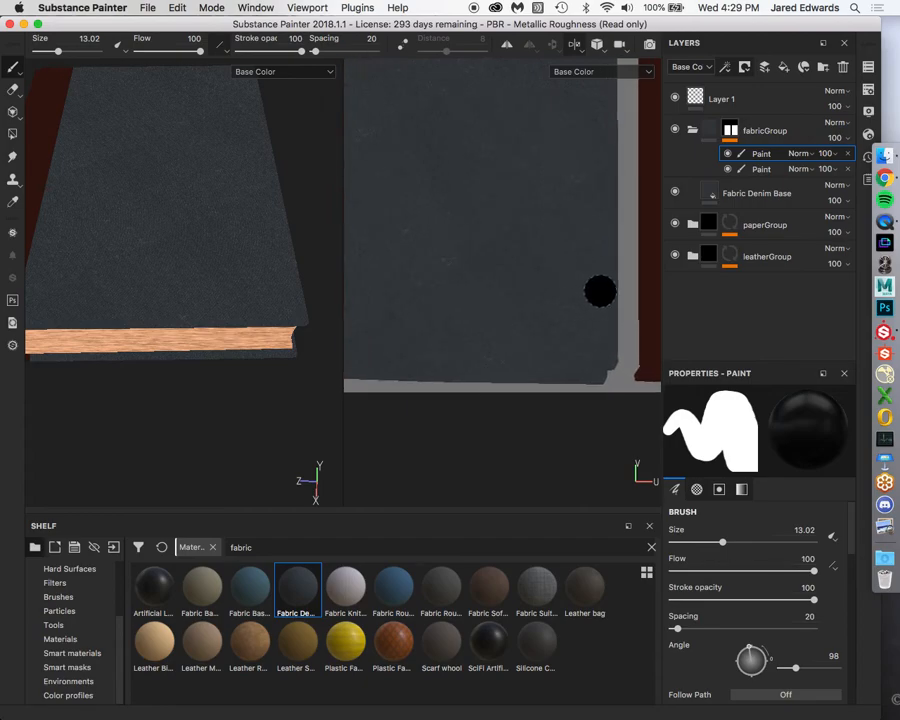
{"action": "right_click_drag", "start_coordinate": [600, 291], "coordinate": [562, 291], "text": "ctrl"}
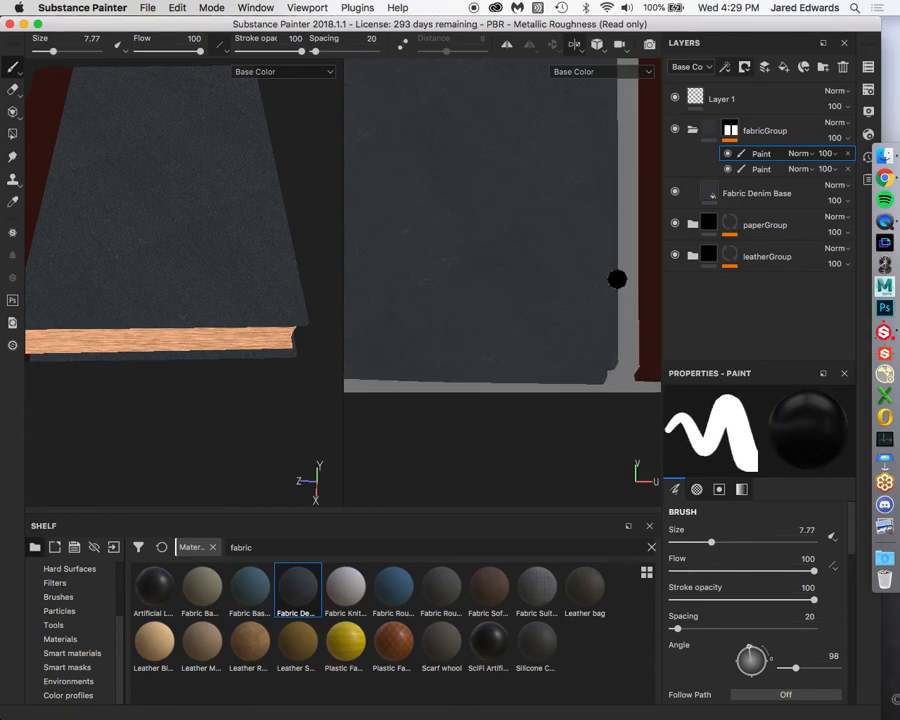
{"action": "key", "text": "shift"}
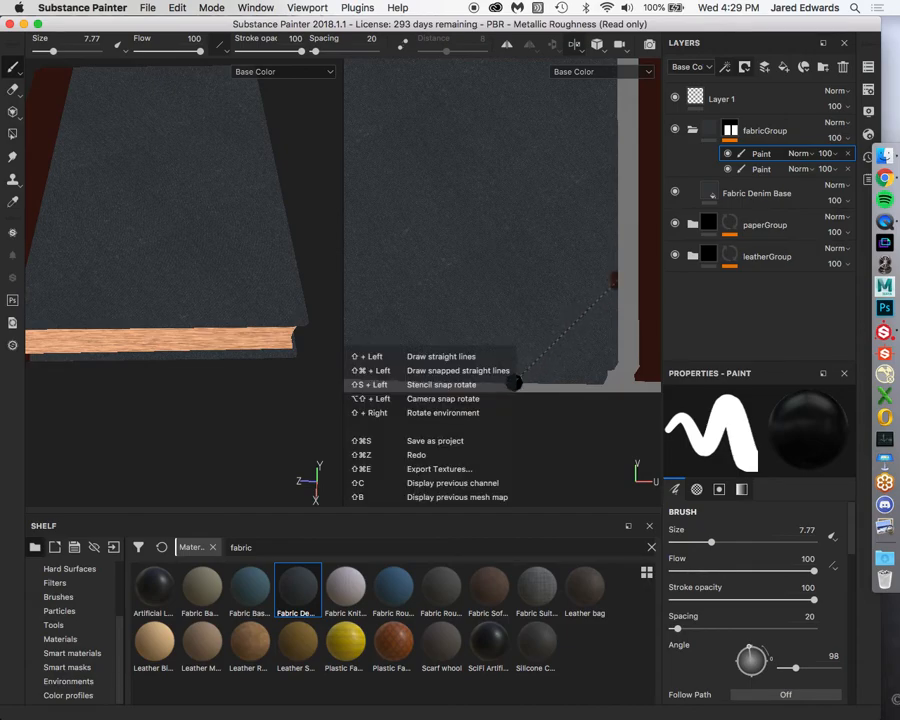
{"action": "left_click", "coordinate": [513, 383], "text": "shift"}
{"action": "mouse_move", "coordinate": [164, 256]}
{"action": "left_mouse_down", "text": "alt"}
{"action": "mouse_move", "coordinate": [195, 285]}
{"action": "mouse_move", "coordinate": [199, 273]}
{"action": "left_mouse_up", "text": "alt"}
Compare the corner strip with the book photos in the VSD Reference album in Chrome, and undo the strip in Substance Painter.
{"action": "left_click", "coordinate": [885, 178]}
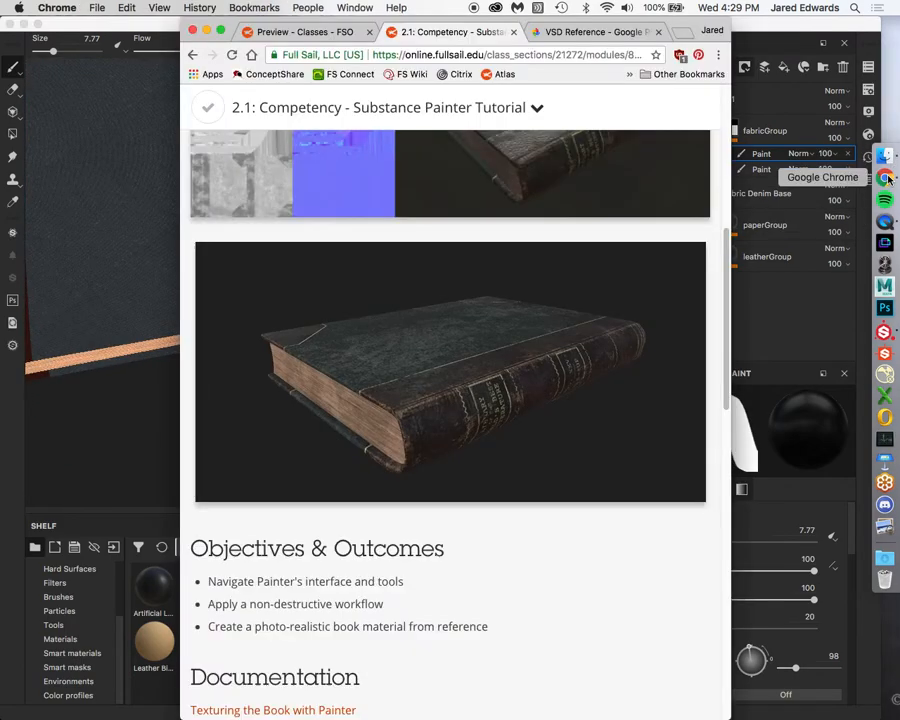
{"action": "left_click", "coordinate": [540, 32]}
{"action": "scroll", "coordinate": [545, 236], "scroll_direction": "down", "scroll_amount": 10}
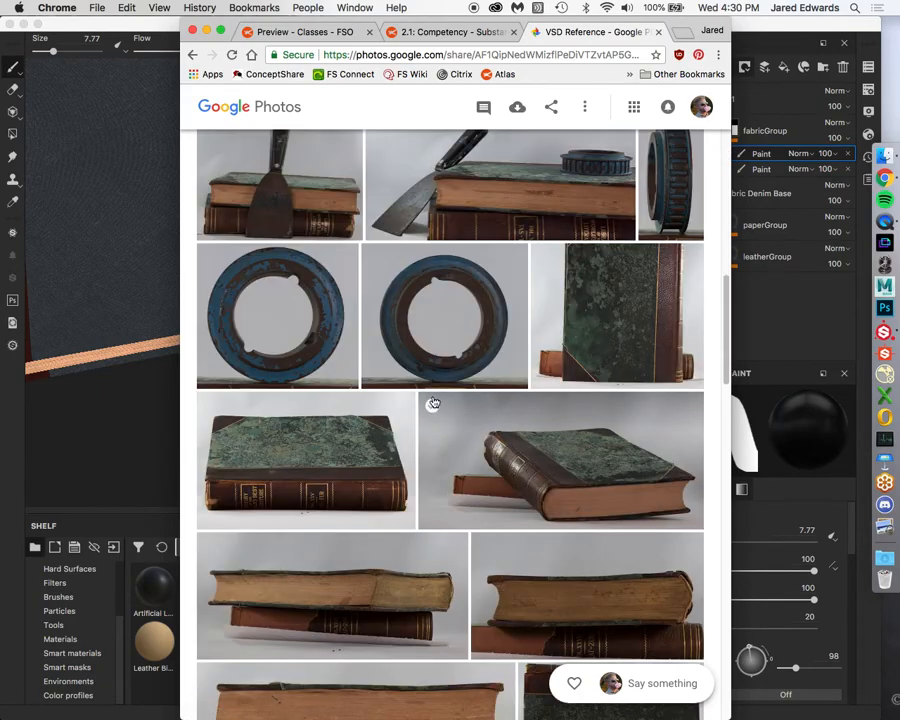
{"action": "mouse_move", "coordinate": [683, 27]}
{"action": "left_mouse_down"}
{"action": "mouse_move", "coordinate": [890, 27]}
{"action": "mouse_move", "coordinate": [812, 27]}
{"action": "mouse_move", "coordinate": [832, 27]}
{"action": "left_mouse_up"}
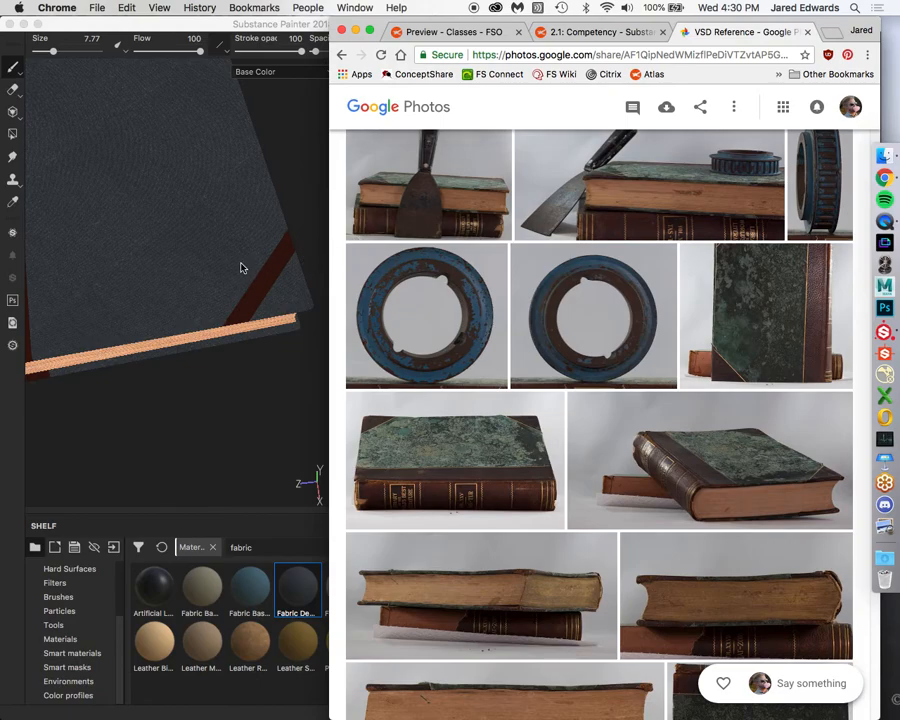
{"action": "left_click_drag", "start_coordinate": [242, 264], "coordinate": [188, 264], "text": "alt"}
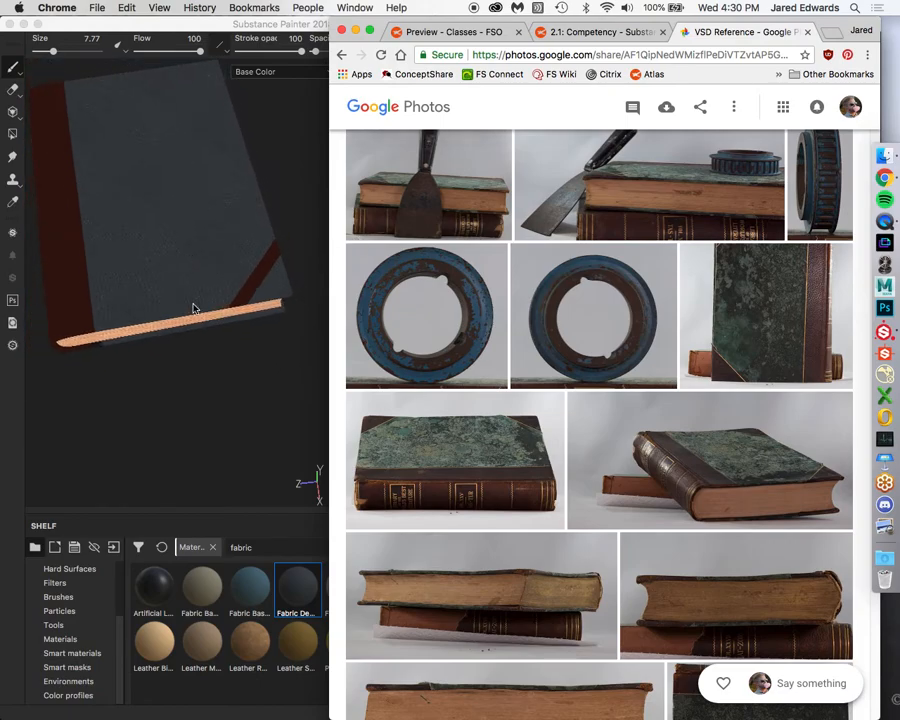
{"action": "left_click_drag", "start_coordinate": [194, 308], "coordinate": [267, 319], "text": "alt"}
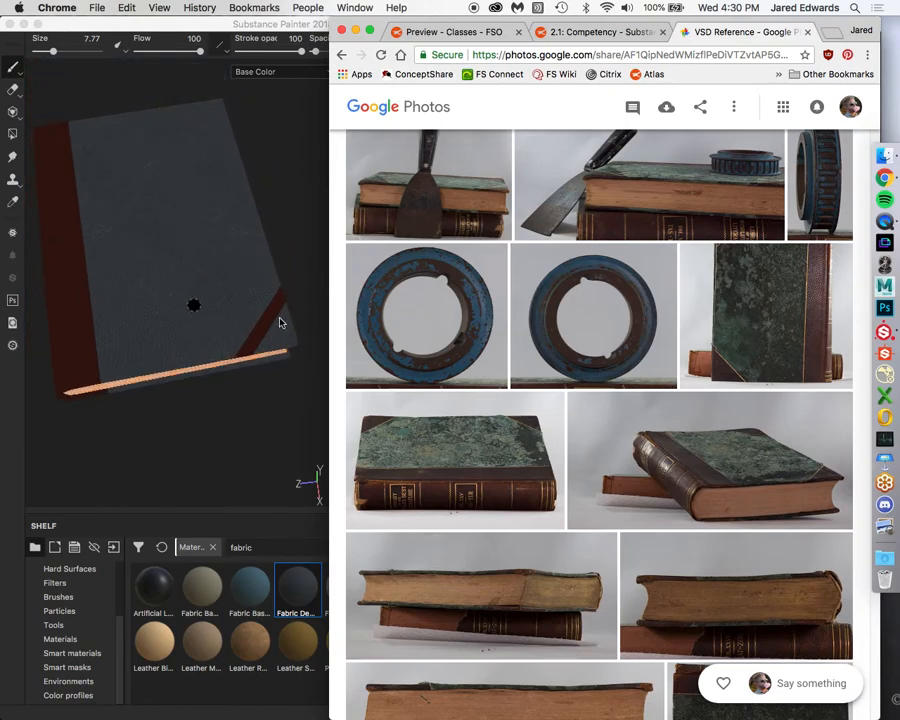
{"action": "left_click", "coordinate": [280, 322]}
{"action": "key", "text": "super+z"}
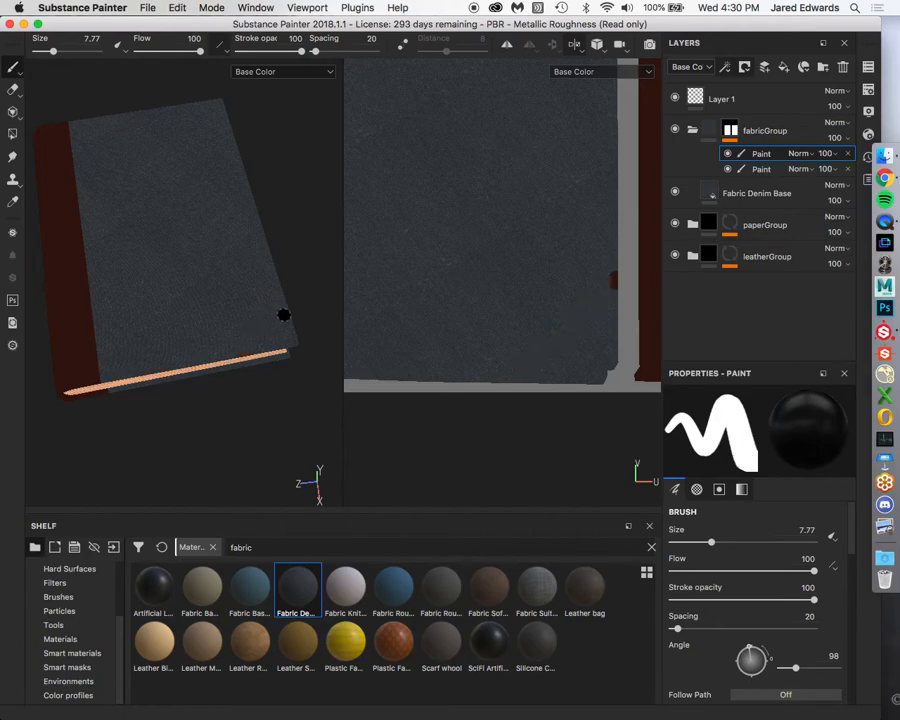
Try another straight diagonal black mask line across the same corner, slightly closer to the corner's tip.
{"action": "middle_click_drag", "start_coordinate": [582, 304], "coordinate": [574, 301], "text": "alt"}
{"action": "left_click_drag", "start_coordinate": [598, 293], "coordinate": [611, 287]}
{"action": "key", "text": "shift"}
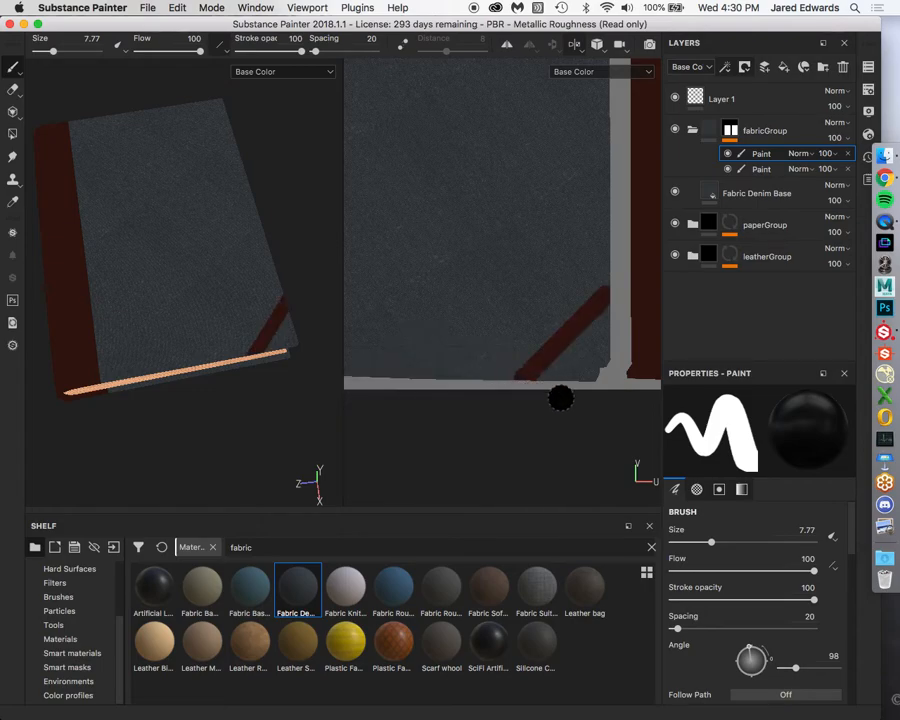
Remove the diagonal corner line and reduce the brush size to 3.49.
{"action": "key", "text": "bracketleft"}
{"action": "key", "text": "bracketleft"}
{"action": "key", "text": "bracketleft"}
{"action": "key", "text": "bracketleft"}
{"action": "key", "text": "bracketleft"}
{"action": "key", "text": "bracketleft"}
{"action": "key", "text": "bracketleft"}
{"action": "key", "text": "bracketleft"}
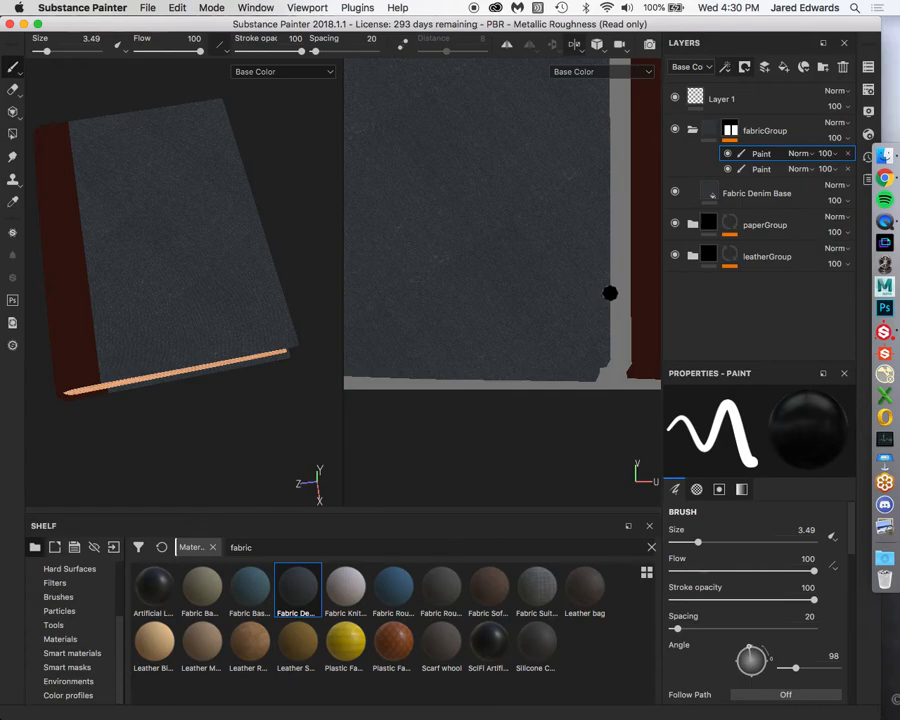
Increase the brush size to 8.69 and set the brush alignment to UV.
{"action": "scroll", "coordinate": [730, 595], "scroll_direction": "down", "scroll_amount": 8}
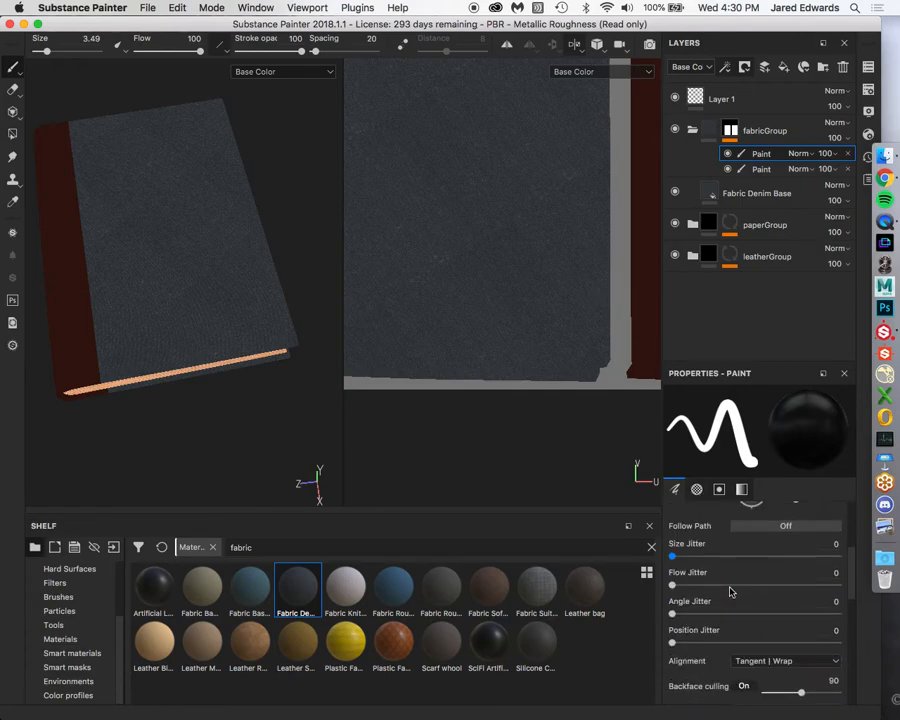
{"action": "left_click", "coordinate": [761, 578]}
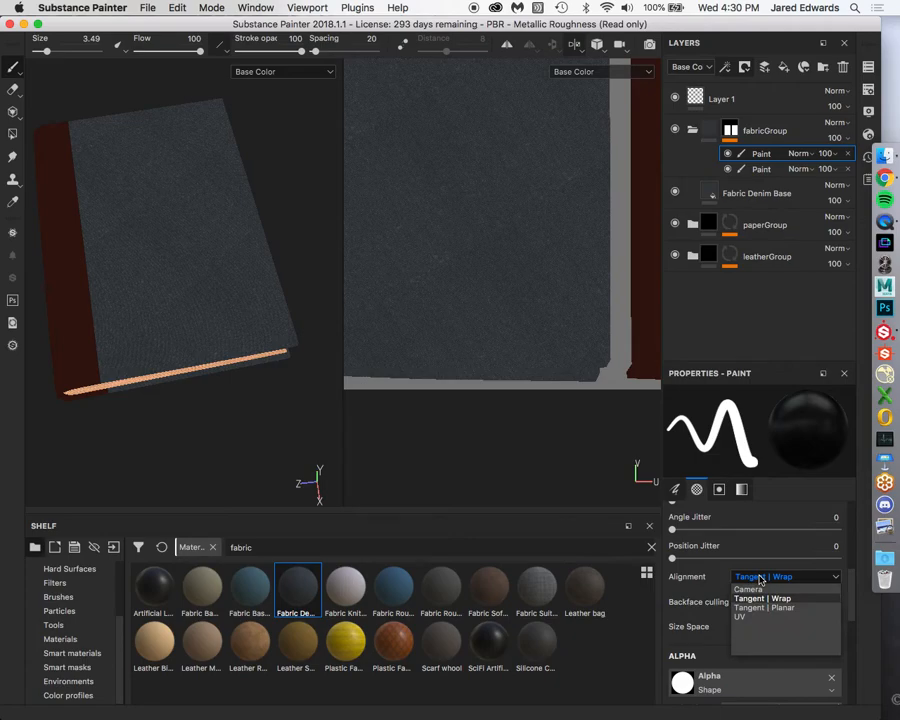
{"action": "left_click", "coordinate": [762, 598]}
{"action": "key", "text": "bracketright"}
{"action": "key", "text": "bracketright"}
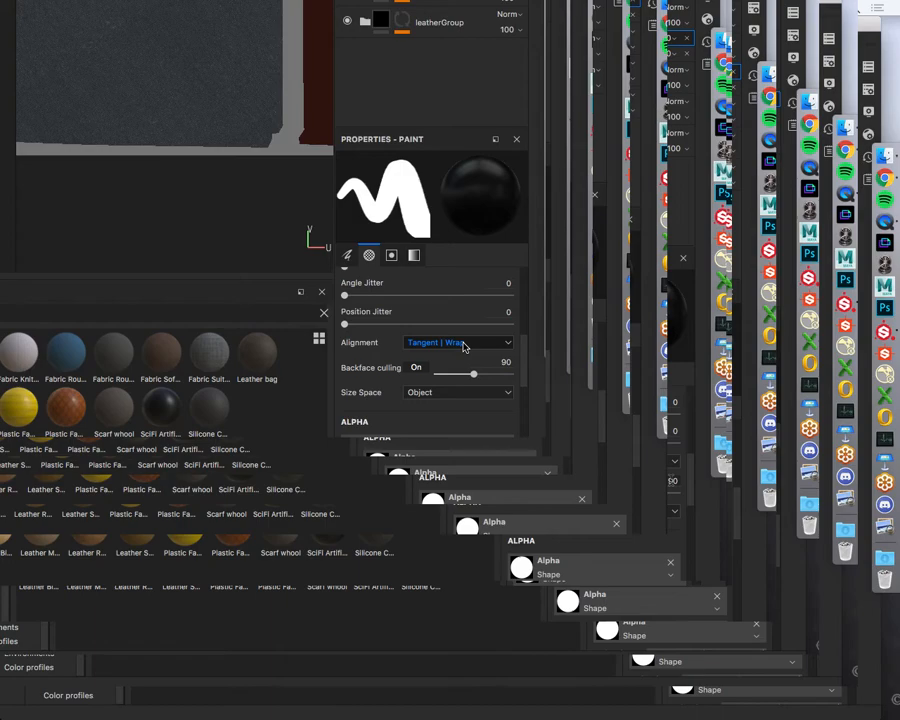
{"action": "left_click", "coordinate": [464, 345]}
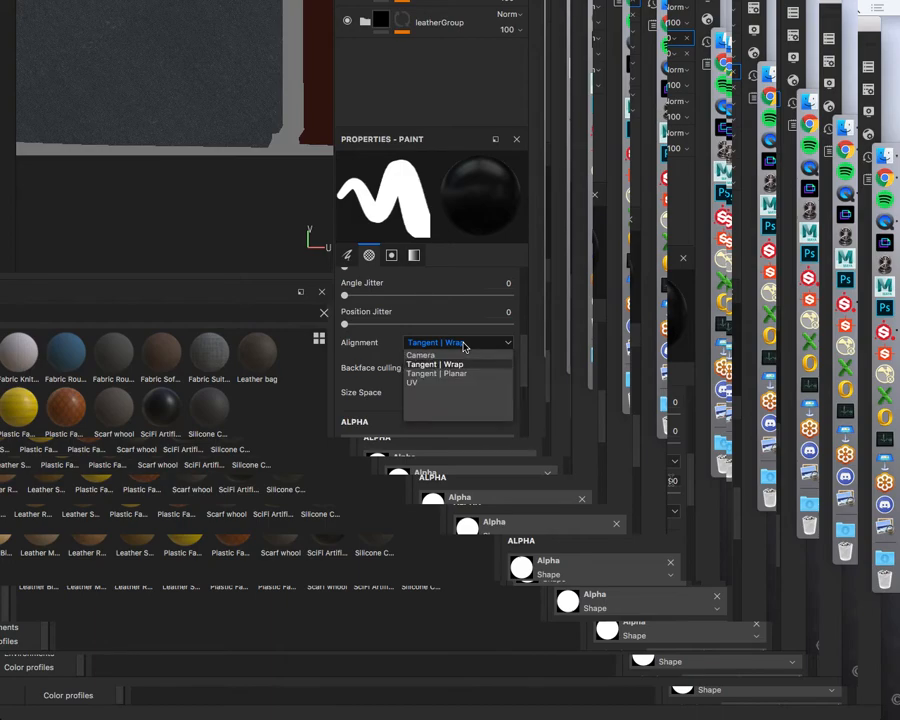
{"action": "left_click", "coordinate": [437, 385]}
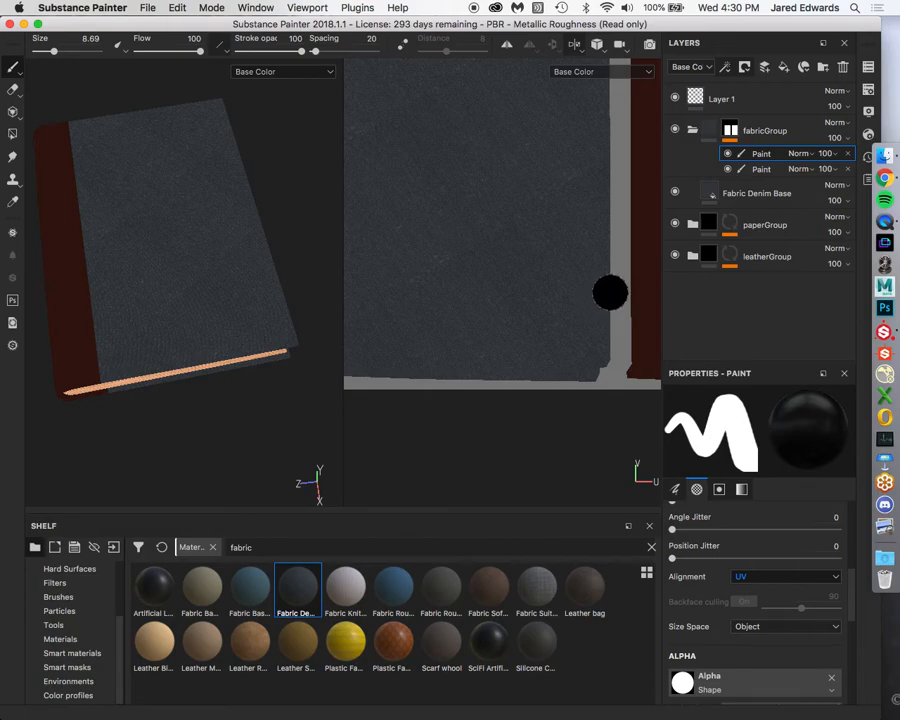
Try the Camera and Tangent | Planar brush alignments, and return the alignment to UV.
{"action": "left_click", "coordinate": [775, 578]}
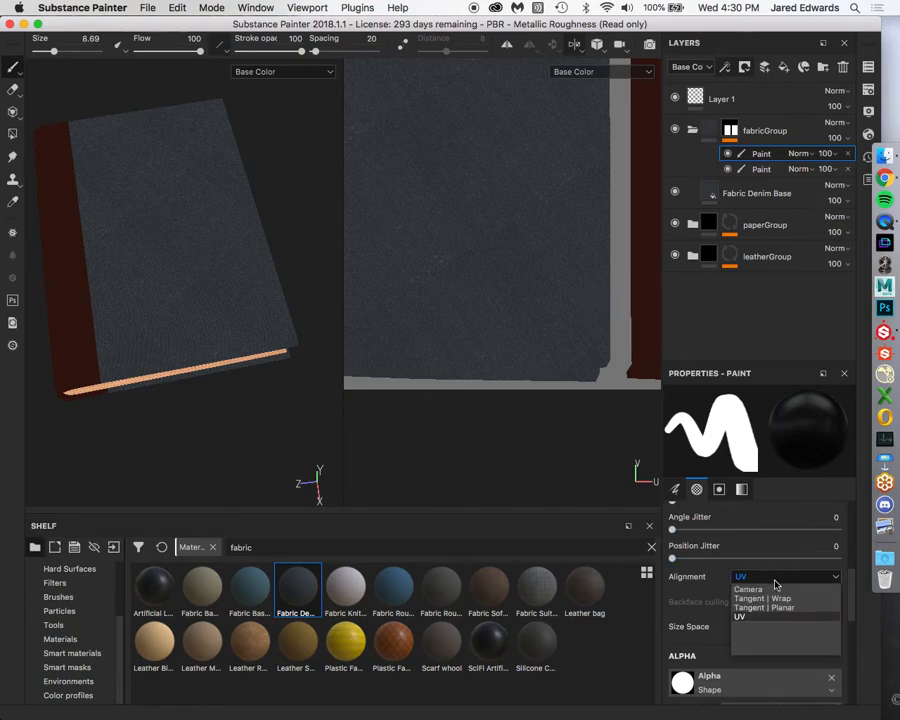
{"action": "left_click", "coordinate": [775, 589]}
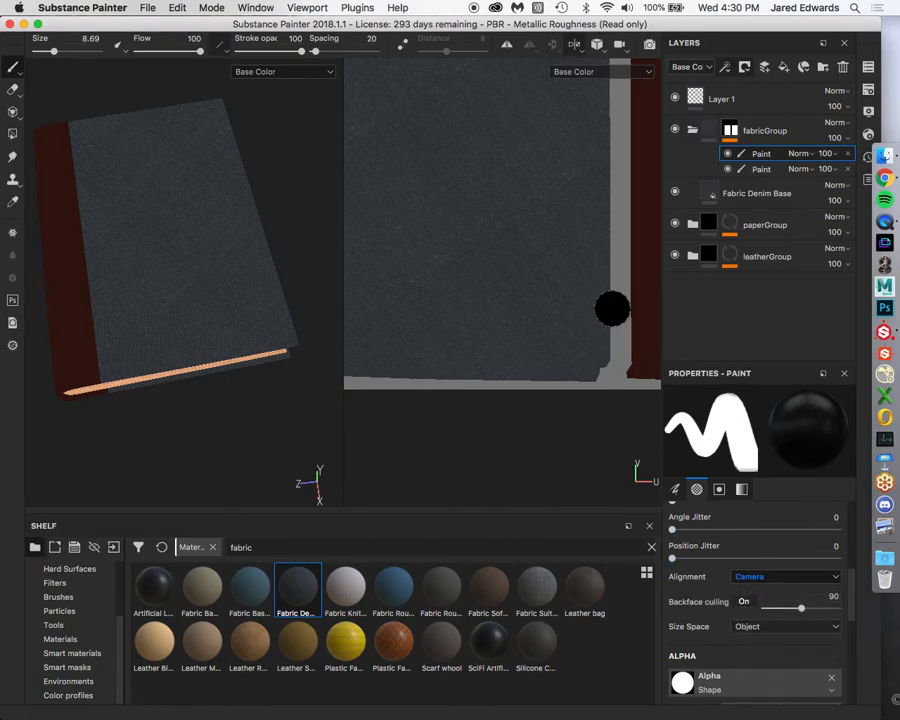
{"action": "left_click", "coordinate": [772, 577]}
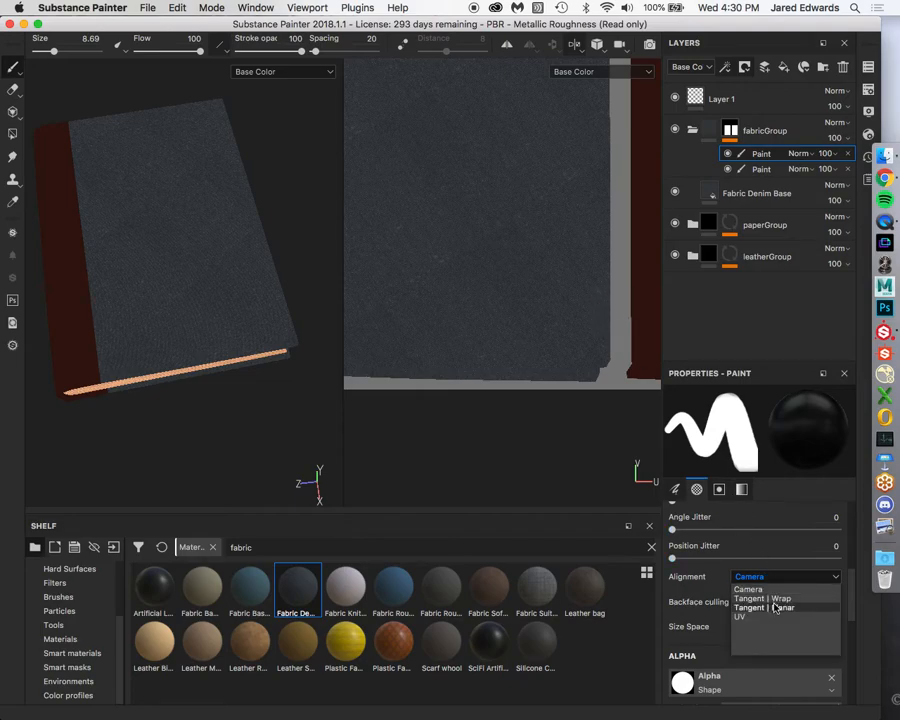
{"action": "left_click", "coordinate": [775, 607]}
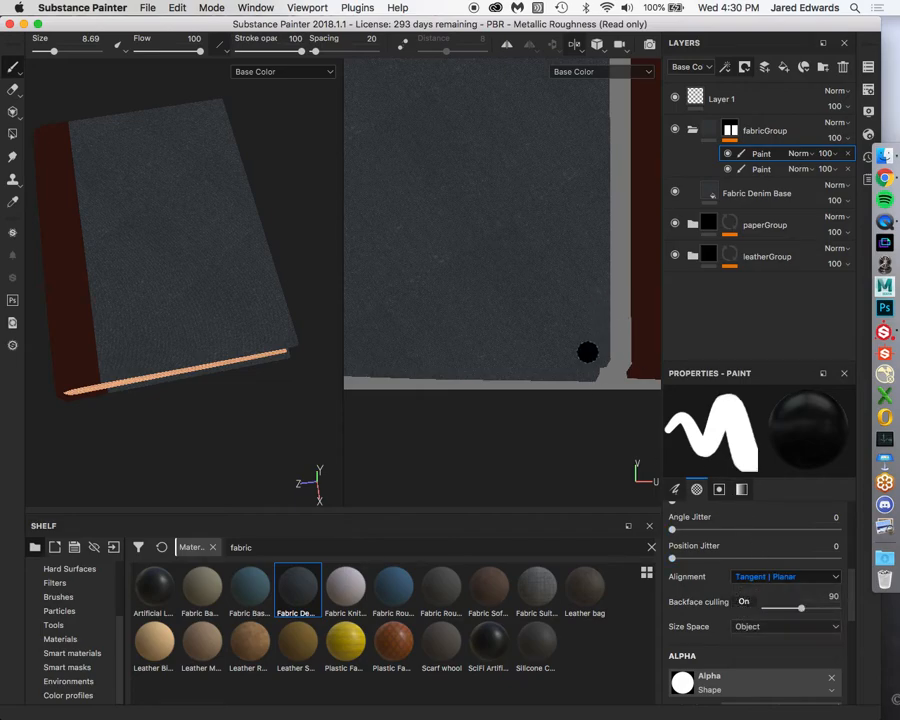
{"action": "left_click", "coordinate": [790, 576]}
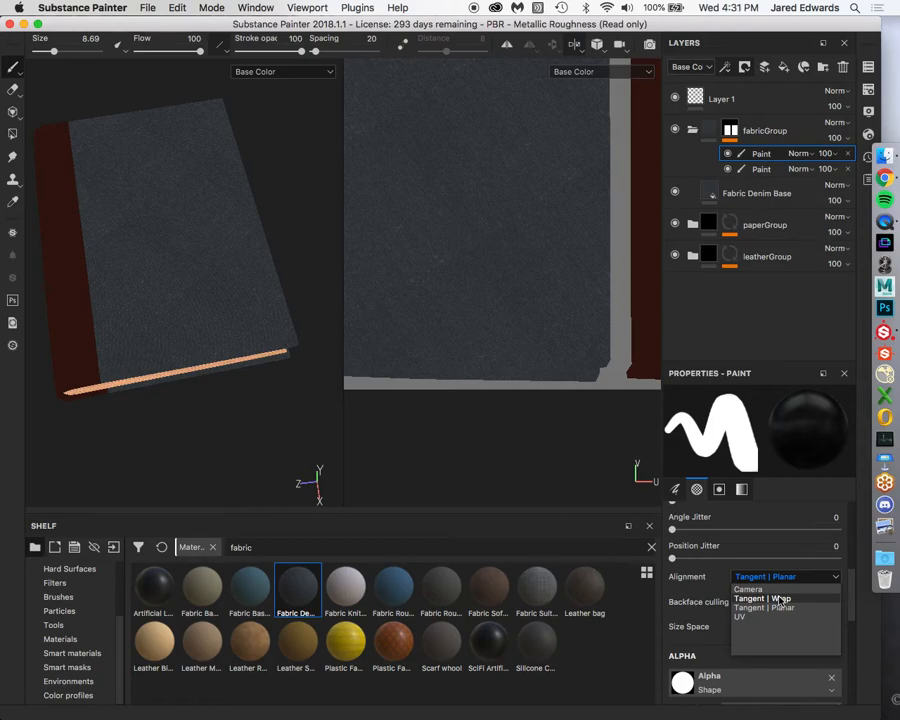
{"action": "left_click", "coordinate": [766, 617]}
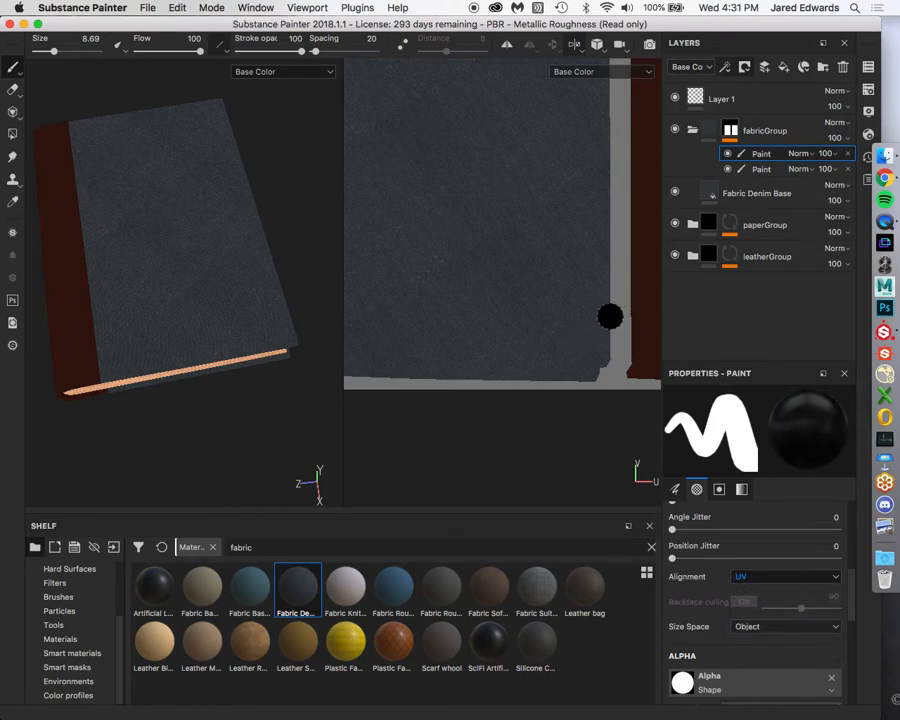
Try black mask dabs and a straight diagonal line at the cover's outer corner with UV alignment, undoing each attempt.
{"action": "left_click", "coordinate": [610, 316]}
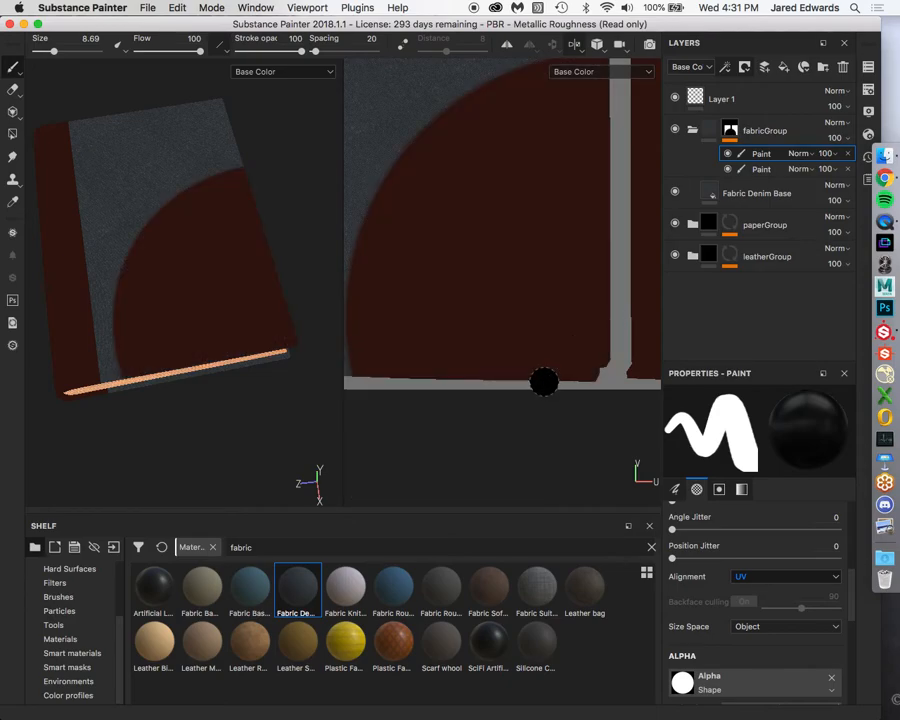
{"action": "key", "text": "super+z"}
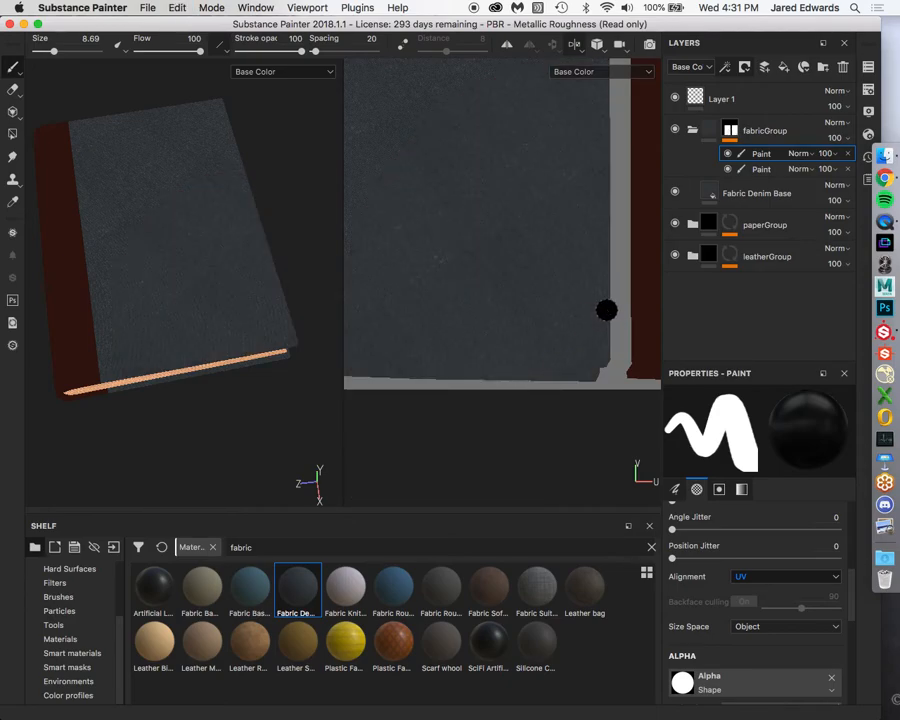
{"action": "key", "text": "shift"}
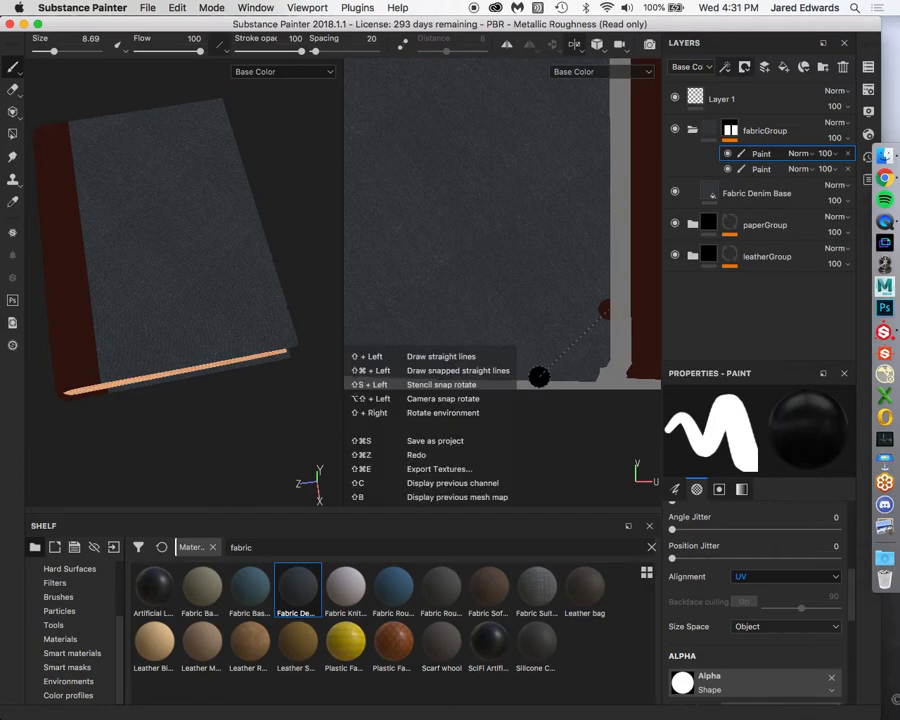
{"action": "left_click", "coordinate": [540, 381], "text": "shift"}
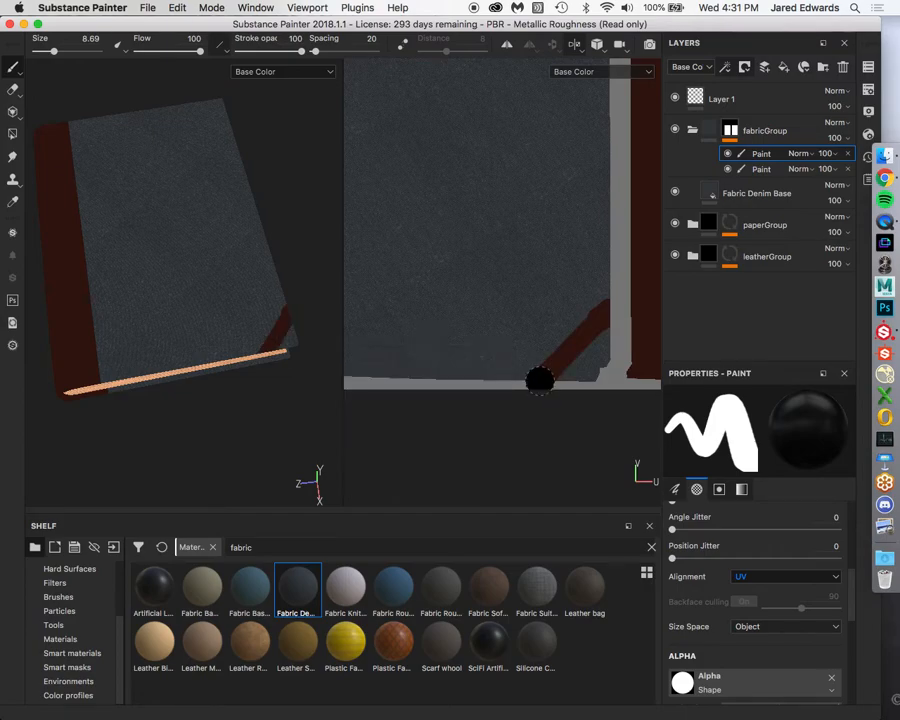
{"action": "key", "text": "super+z"}
{"action": "key", "text": "super+z"}
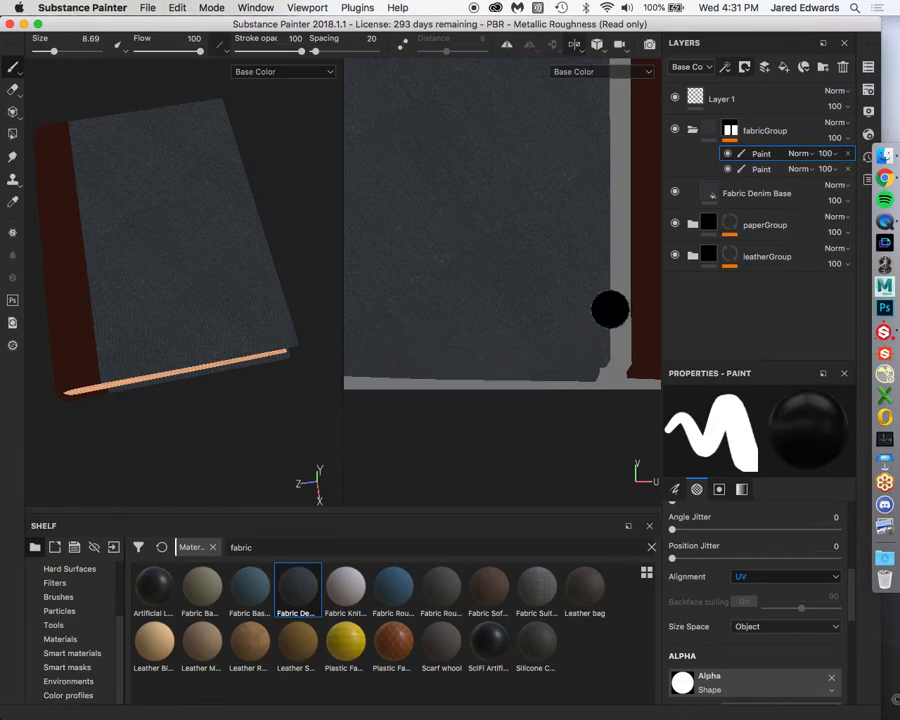
{"action": "left_click", "coordinate": [614, 303]}
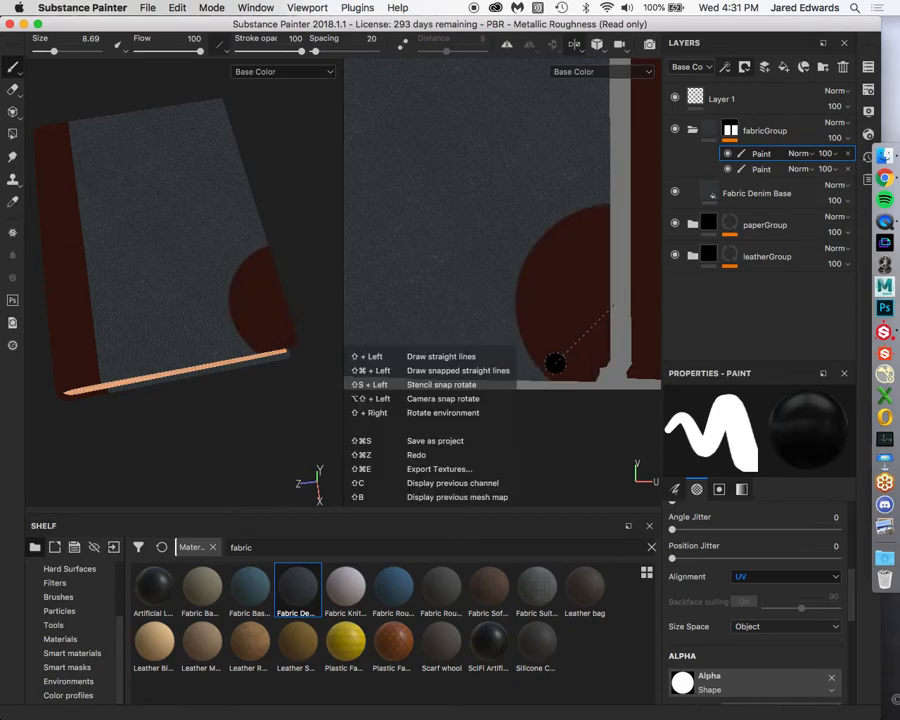
{"action": "key", "text": "super+z"}
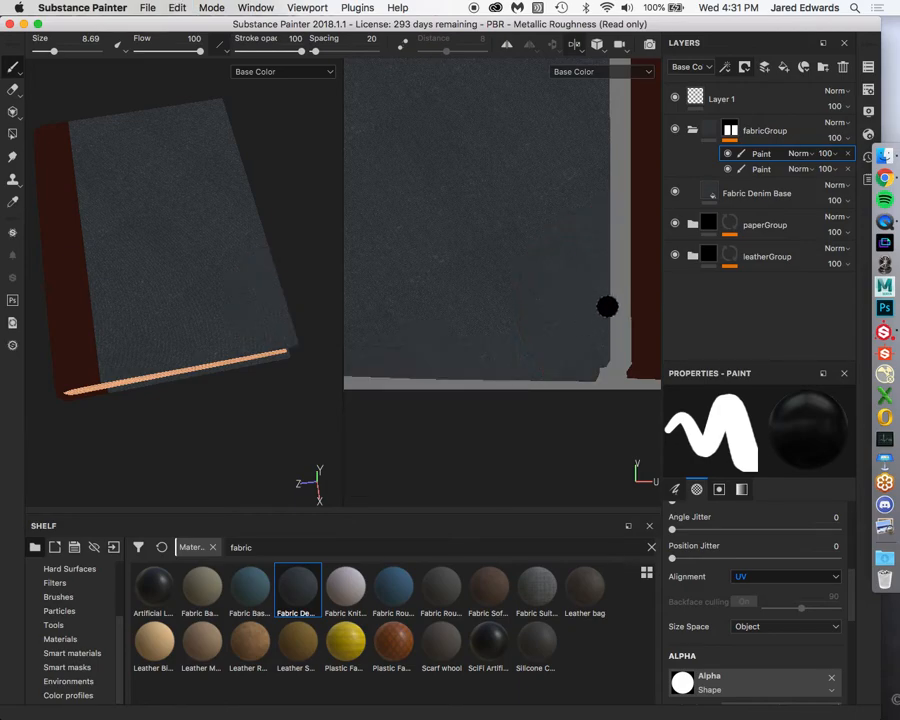
Set the brush alignment back to Tangent | Wrap and the brush size to 7.35.
{"action": "key", "text": "bracketleft"}
{"action": "key", "text": "bracketleft"}
{"action": "key", "text": "bracketleft"}
{"action": "left_click", "coordinate": [769, 575]}
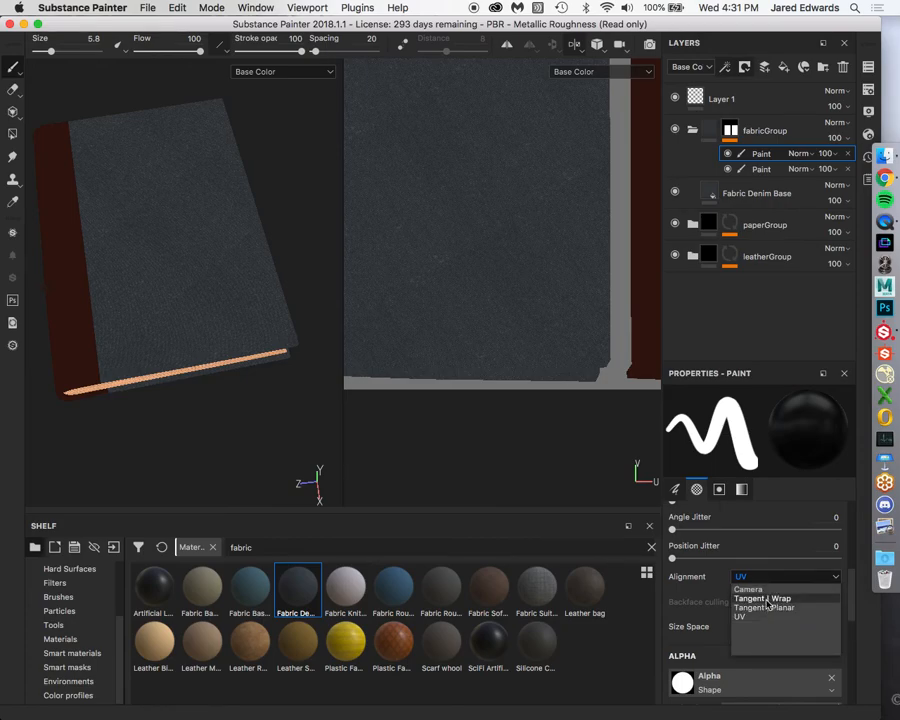
{"action": "left_click", "coordinate": [762, 598]}
{"action": "key", "text": "bracketright"}
{"action": "key", "text": "bracketright"}
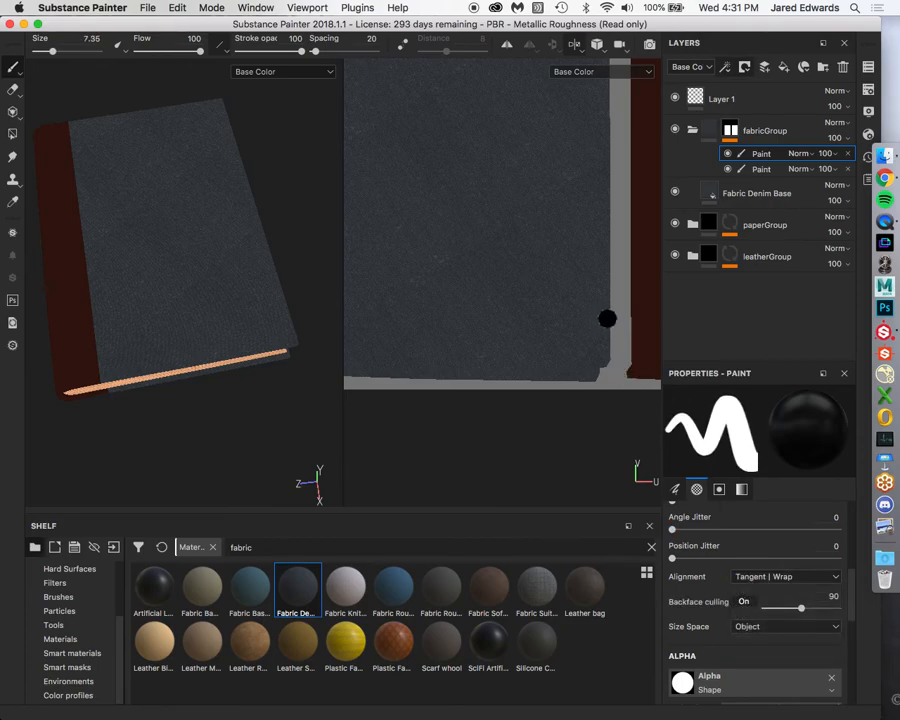
Try a straight diagonal black mask line across the cover's outer corner at brush size 7.35, and undo it.
{"action": "key", "text": "shift"}
{"action": "key", "text": "shift"}
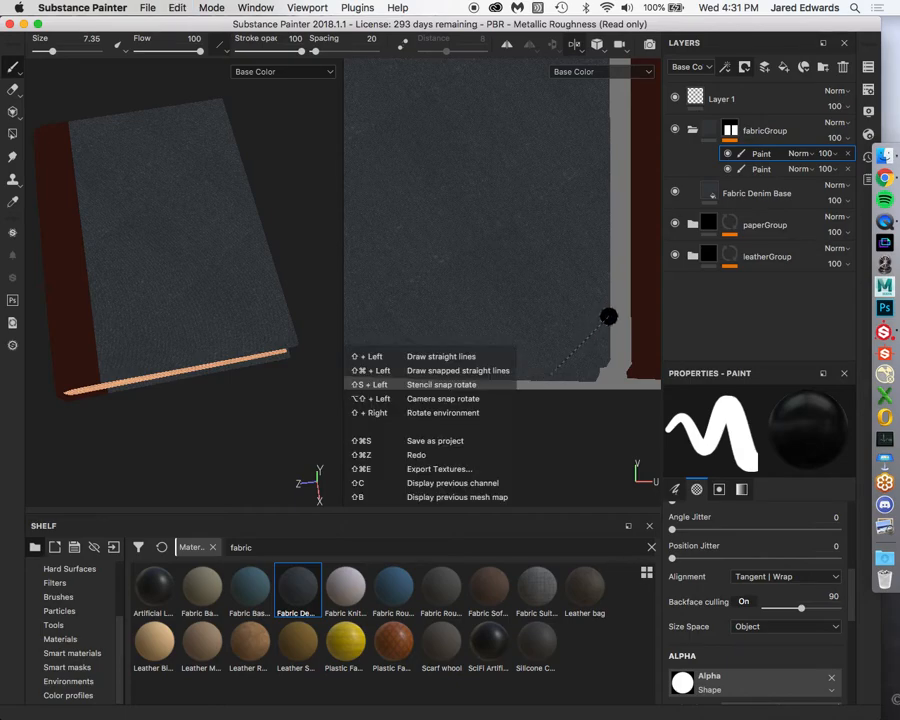
{"action": "left_click", "coordinate": [608, 317], "text": "shift"}
{"action": "scroll", "coordinate": [597, 367], "scroll_direction": "up", "scroll_amount": 5}
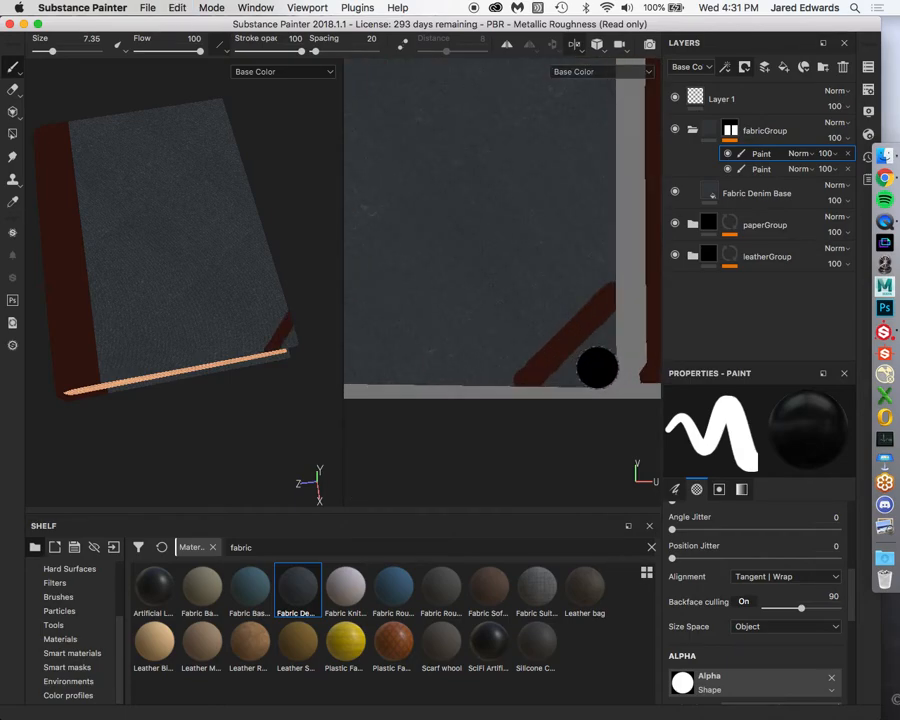
{"action": "key", "text": "super+z"}
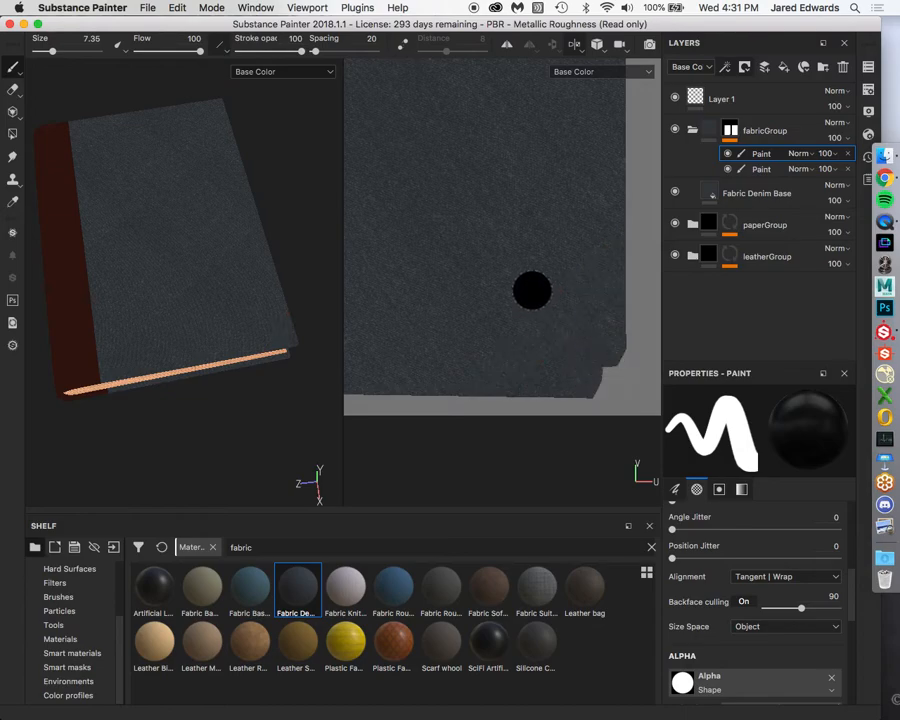
Reduce the brush size to 6.5, try another straight diagonal mask line from the cover's outer edge, and undo the line.
{"action": "mouse_move", "coordinate": [560, 300]}
{"action": "right_mouse_down", "text": "ctrl"}
{"action": "mouse_move", "coordinate": [580, 300]}
{"action": "mouse_move", "coordinate": [565, 300]}
{"action": "right_mouse_up", "text": "ctrl"}
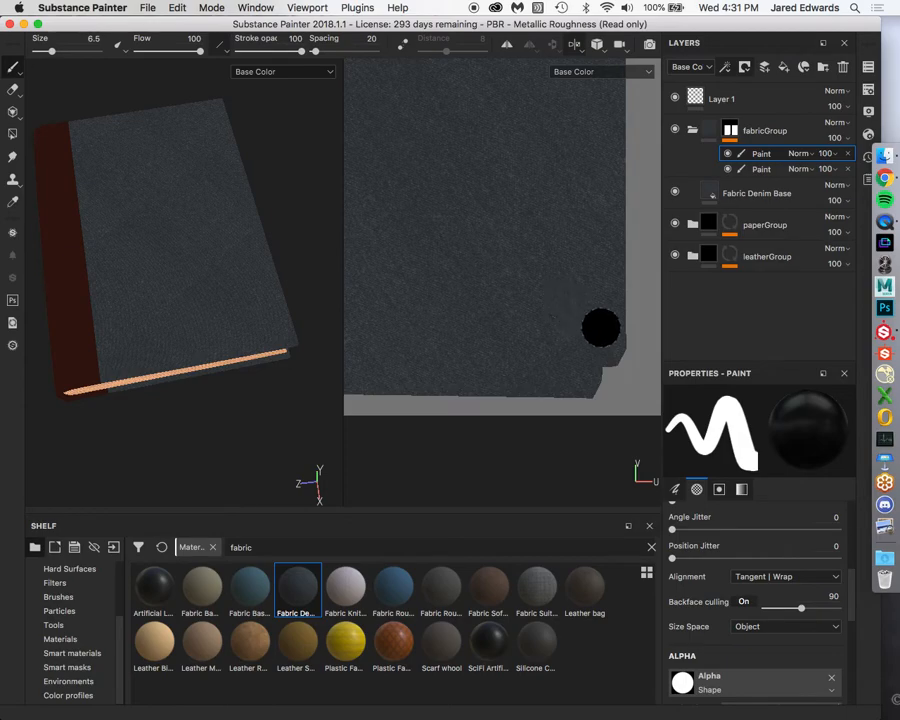
{"action": "left_click", "coordinate": [624, 298]}
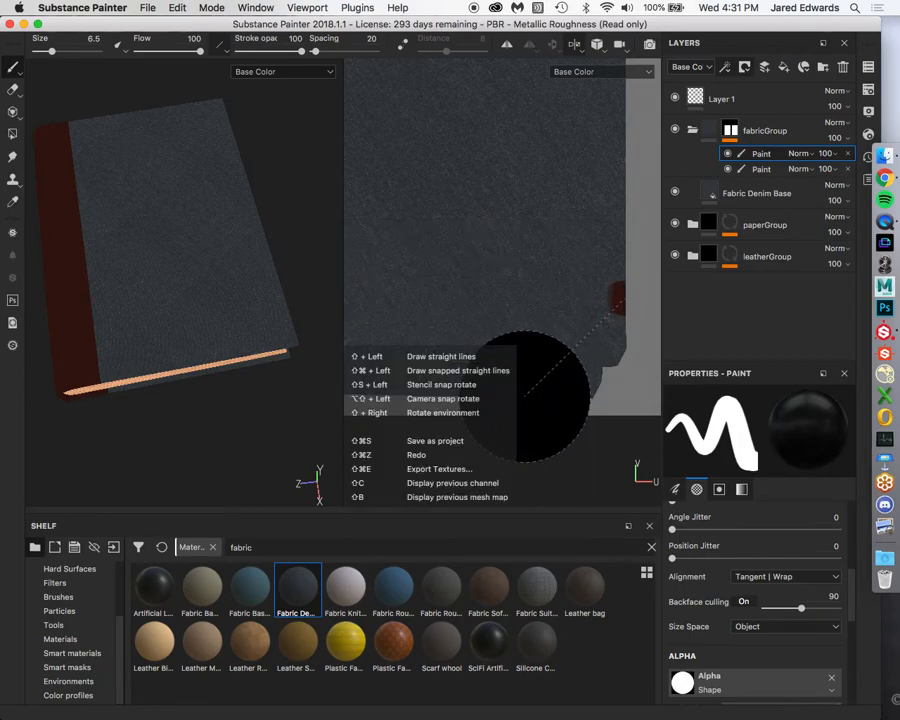
{"action": "left_click", "coordinate": [525, 393], "text": "shift"}
{"action": "key", "text": "ctrl+z"}
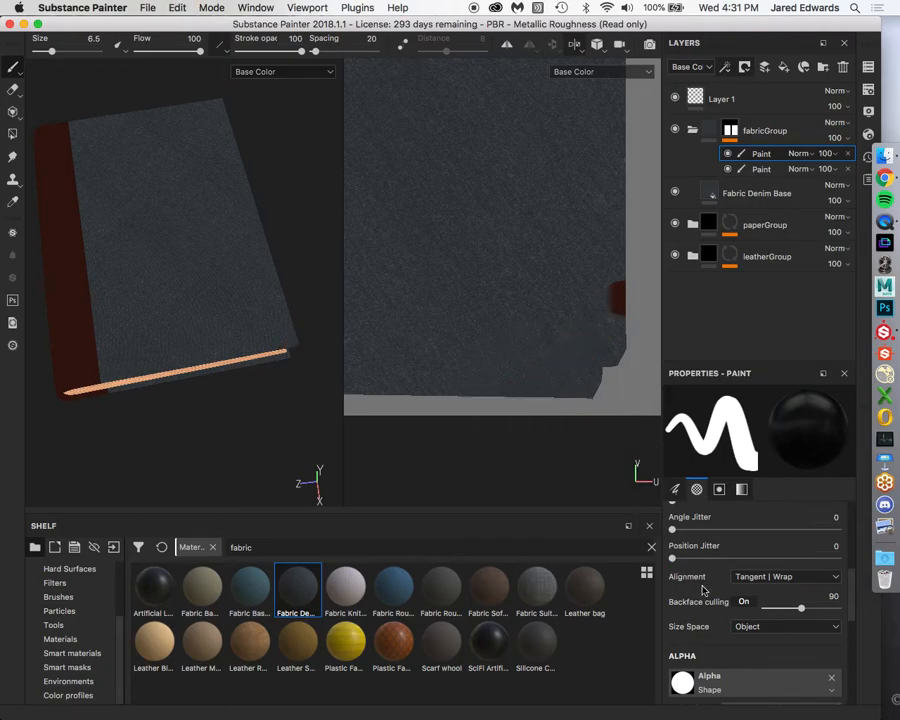
Set the brush spacing to 21 and size to 2.71, and remove the leftover dab on the cover's outer edge.
{"action": "scroll", "coordinate": [703, 640], "scroll_direction": "up", "scroll_amount": 5}
{"action": "left_click_drag", "start_coordinate": [678, 629], "coordinate": [676, 629]}
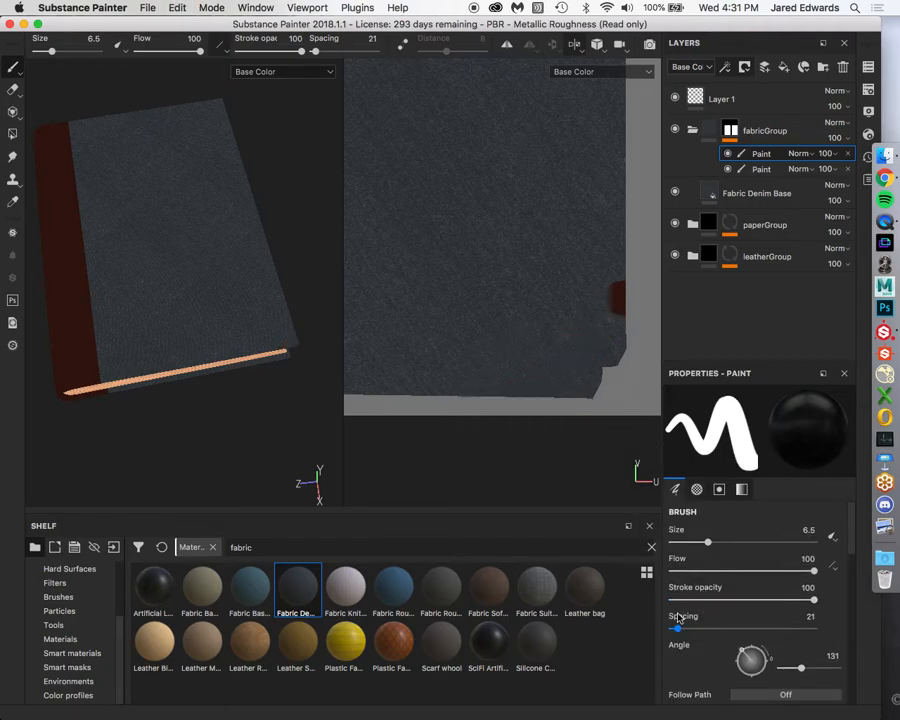
{"action": "key", "text": "bracketleft"}
{"action": "key", "text": "bracketleft"}
{"action": "key", "text": "bracketleft"}
{"action": "key", "text": "bracketleft"}
{"action": "key", "text": "bracketleft"}
{"action": "key", "text": "bracketleft"}
{"action": "key", "text": "ctrl+z"}
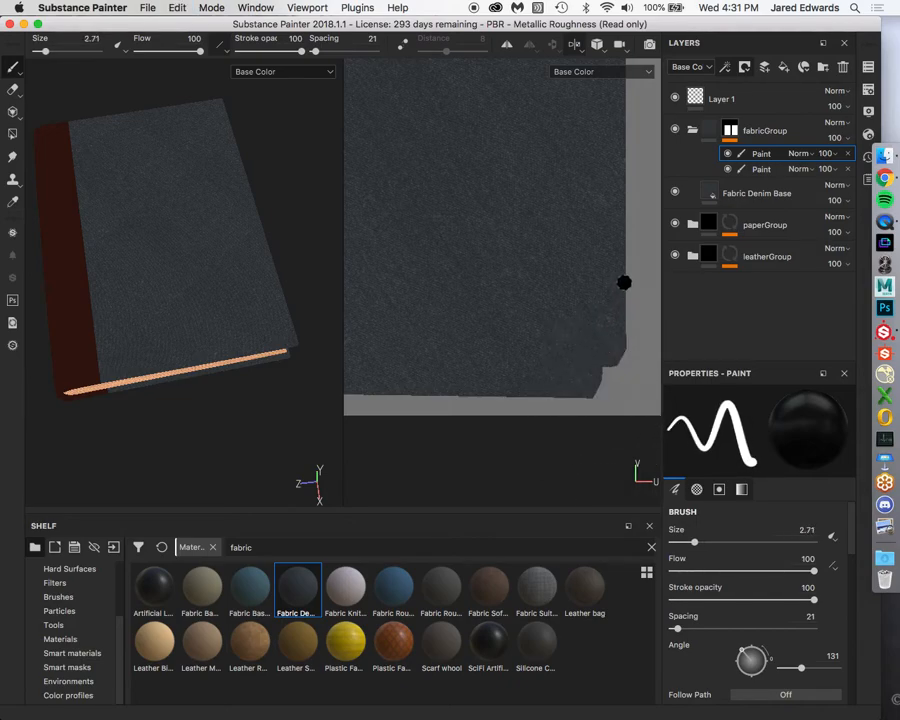
Try a freehand diagonal mask stroke across the outer corner, undo it, and paint a thin straight diagonal line instead.
{"action": "left_click_drag", "start_coordinate": [621, 283], "coordinate": [543, 365]}
{"action": "key", "text": "super+z"}
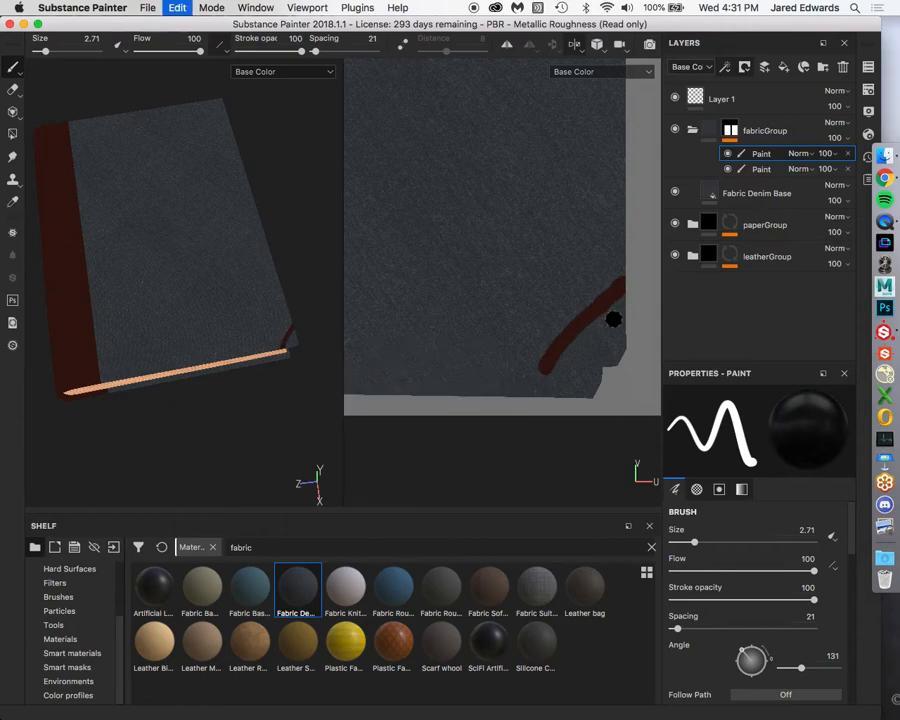
{"action": "key", "text": "shift"}
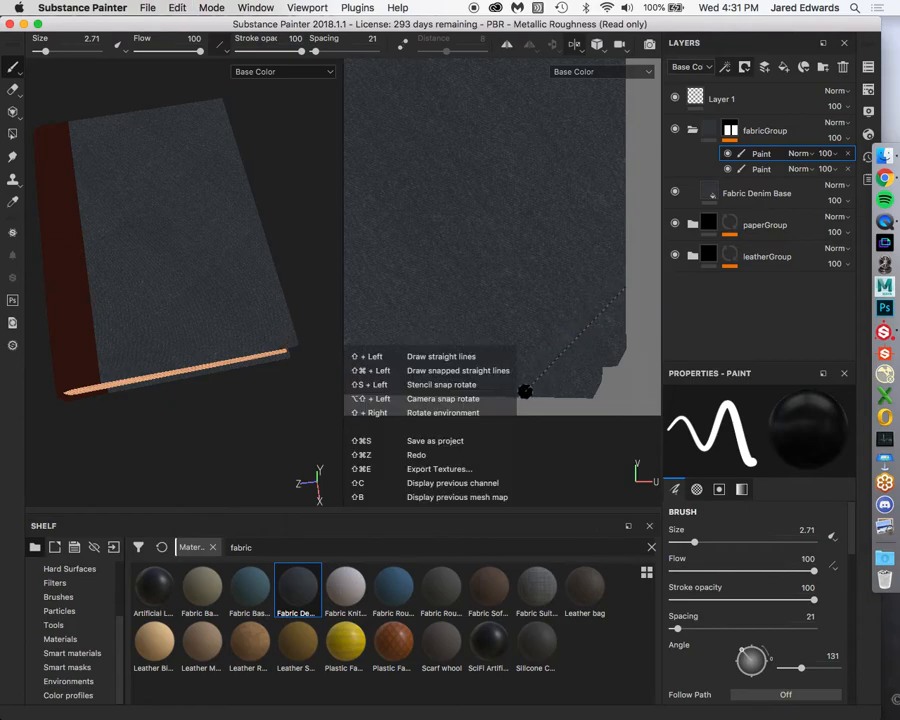
{"action": "left_click", "coordinate": [520, 395], "text": "shift"}
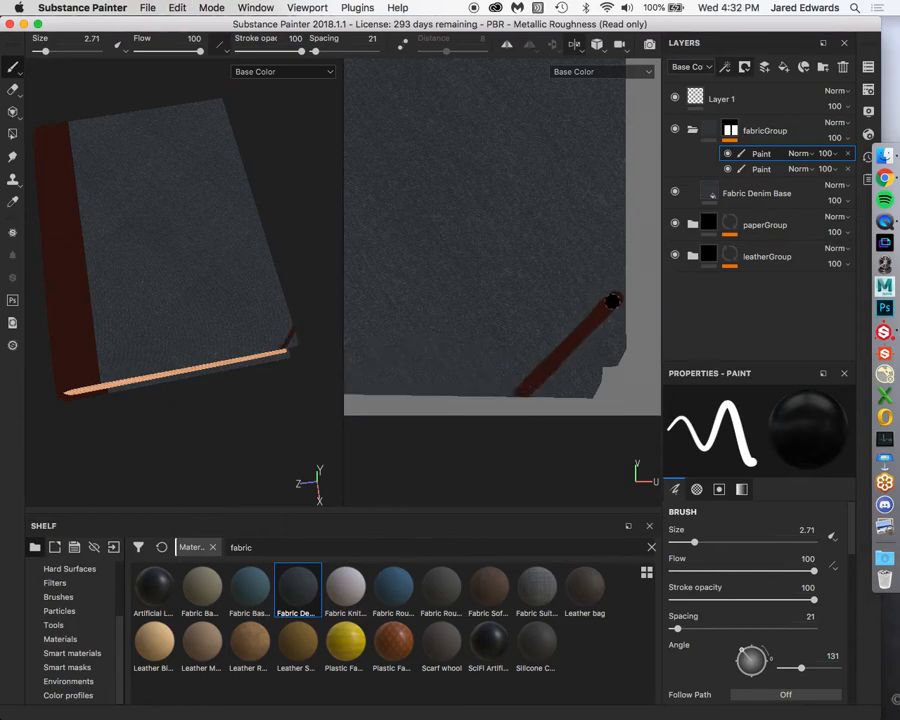
{"action": "left_click_drag", "start_coordinate": [611, 303], "coordinate": [624, 278]}
{"action": "key", "text": "shift"}
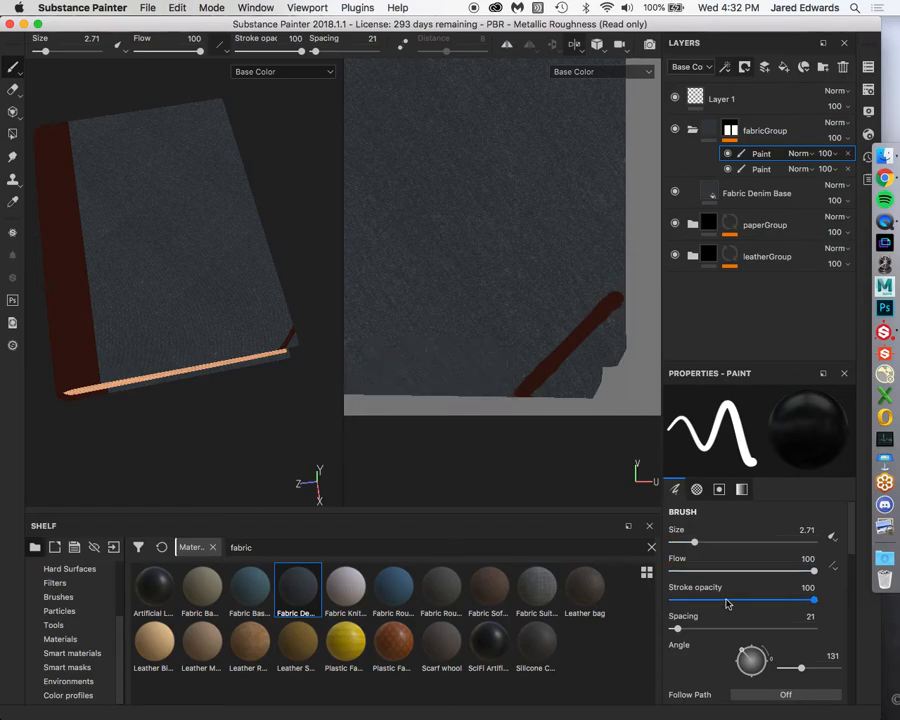
Undo the thin straight diagonal mask line across the cover's outer corner.
{"action": "scroll", "coordinate": [727, 605], "scroll_direction": "down", "scroll_amount": 3}
{"action": "scroll", "coordinate": [728, 613], "scroll_direction": "down", "scroll_amount": 2}
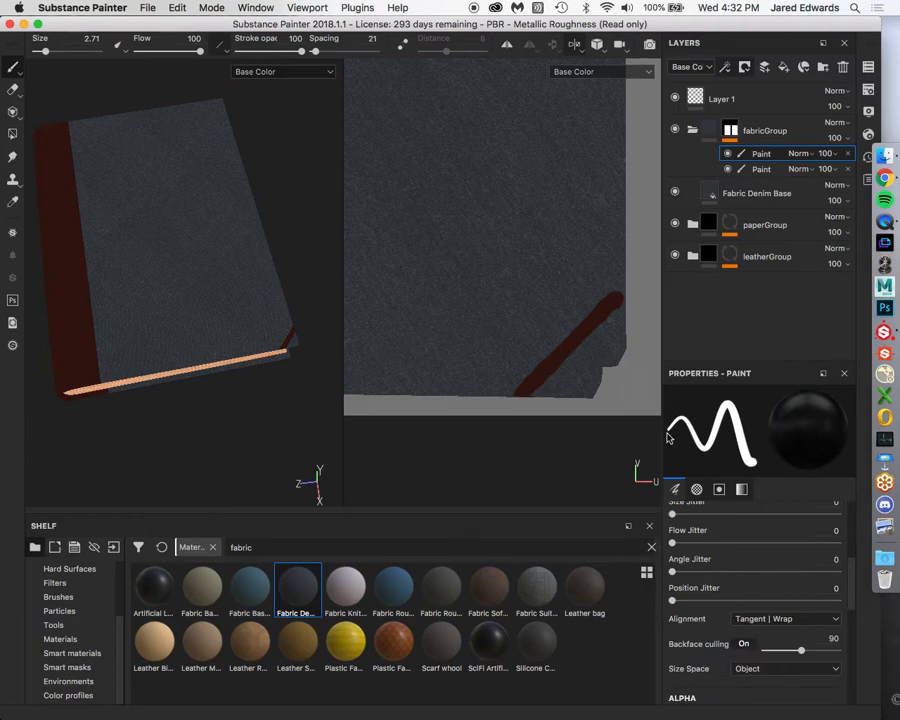
{"action": "key", "text": "super+z"}
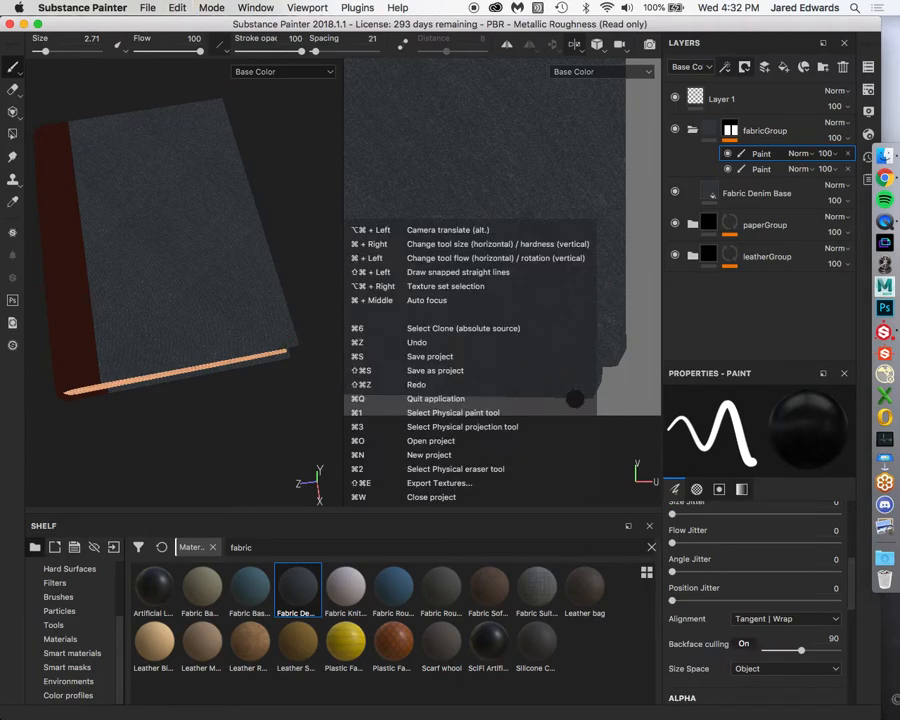
Try a longer straight diagonal mask line across the cover's outer corner at brush size 2.71, and undo it.
{"action": "left_click", "coordinate": [621, 257]}
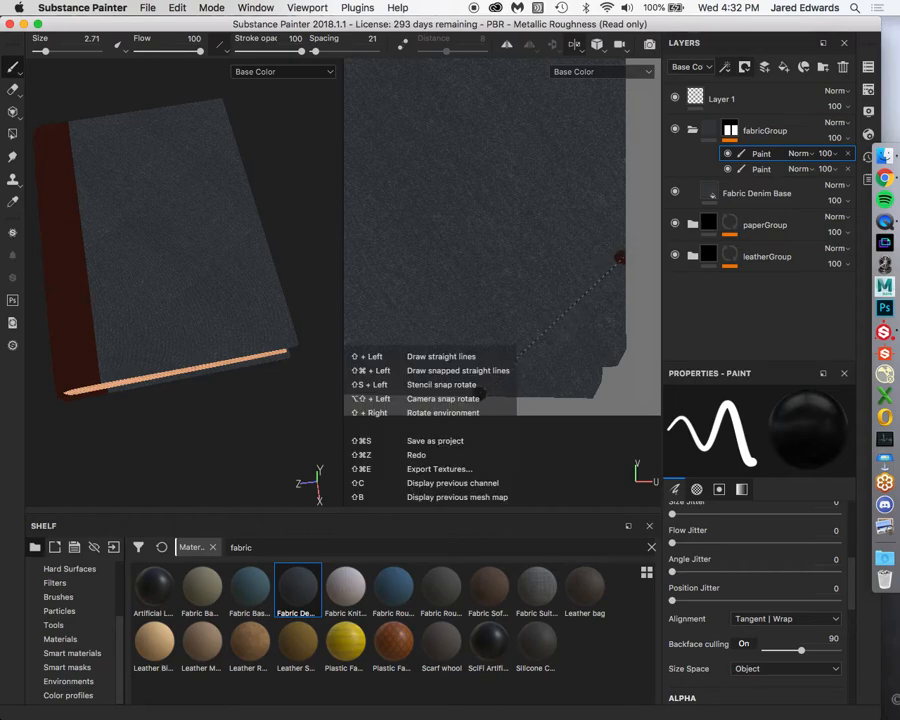
{"action": "left_click", "coordinate": [480, 394], "text": "shift"}
{"action": "scroll", "coordinate": [231, 311], "scroll_direction": "up", "scroll_amount": 3}
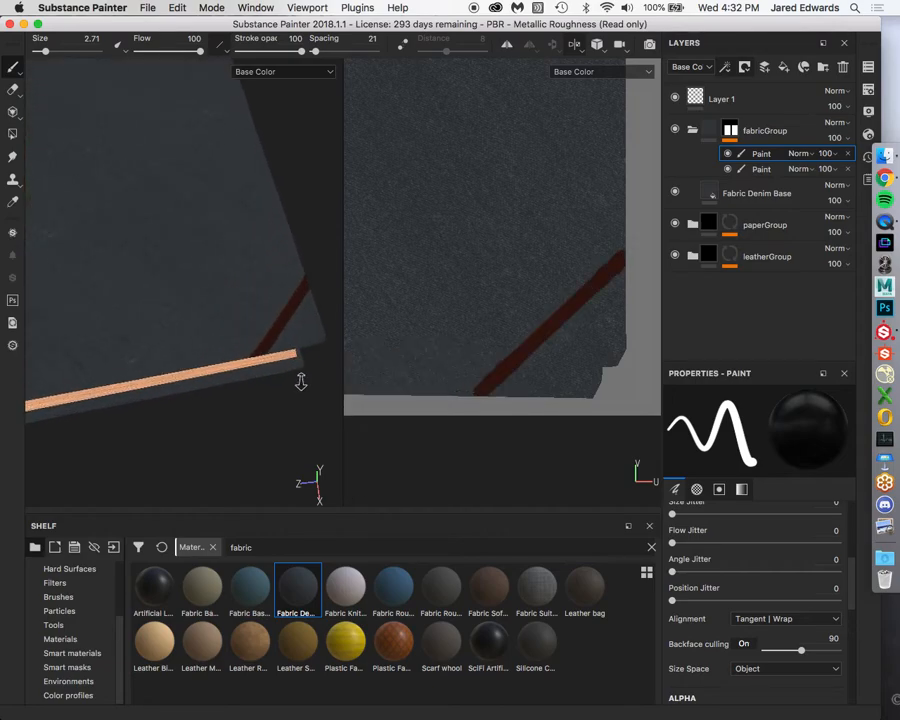
{"action": "key", "text": "super+z"}
{"action": "key", "text": "super+z"}
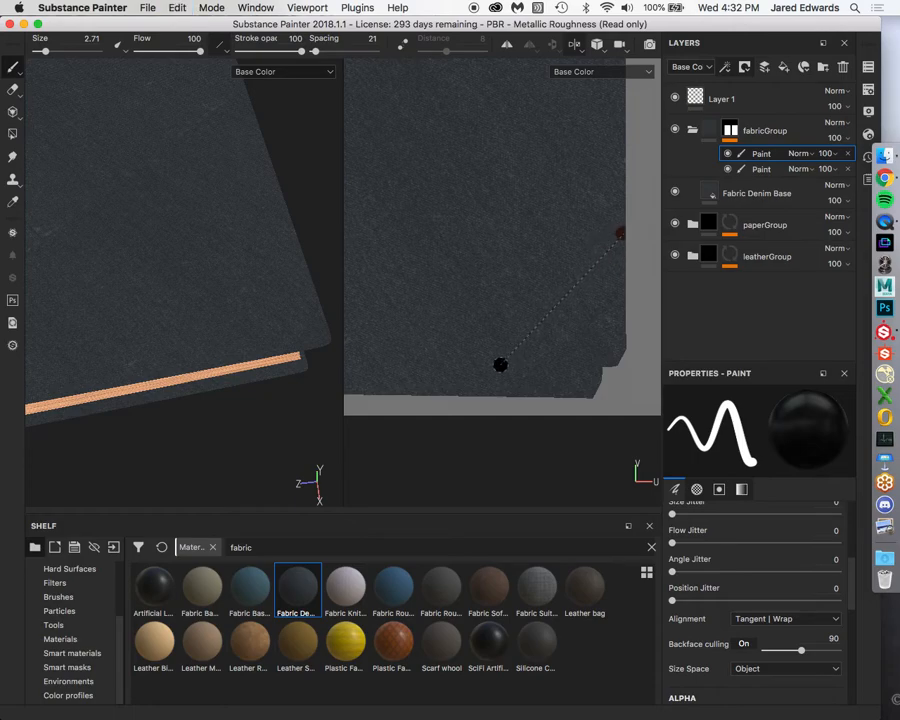
{"action": "key", "text": "shift"}
{"action": "scroll", "coordinate": [694, 598], "scroll_direction": "up", "scroll_amount": 4}
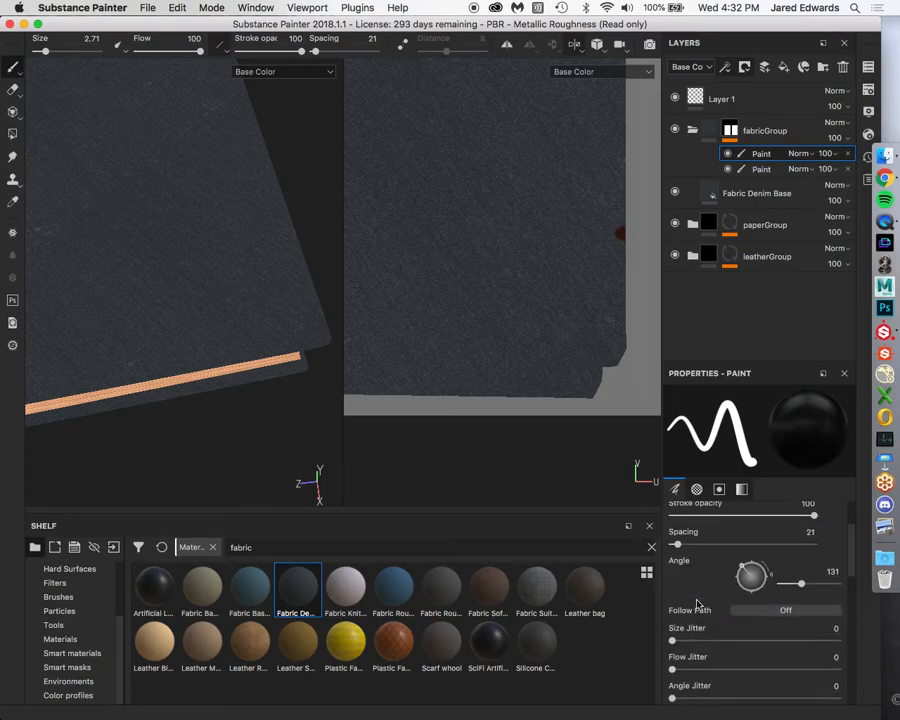
{"action": "scroll", "coordinate": [697, 604], "scroll_direction": "up", "scroll_amount": 2}
{"action": "key", "text": "super+z"}
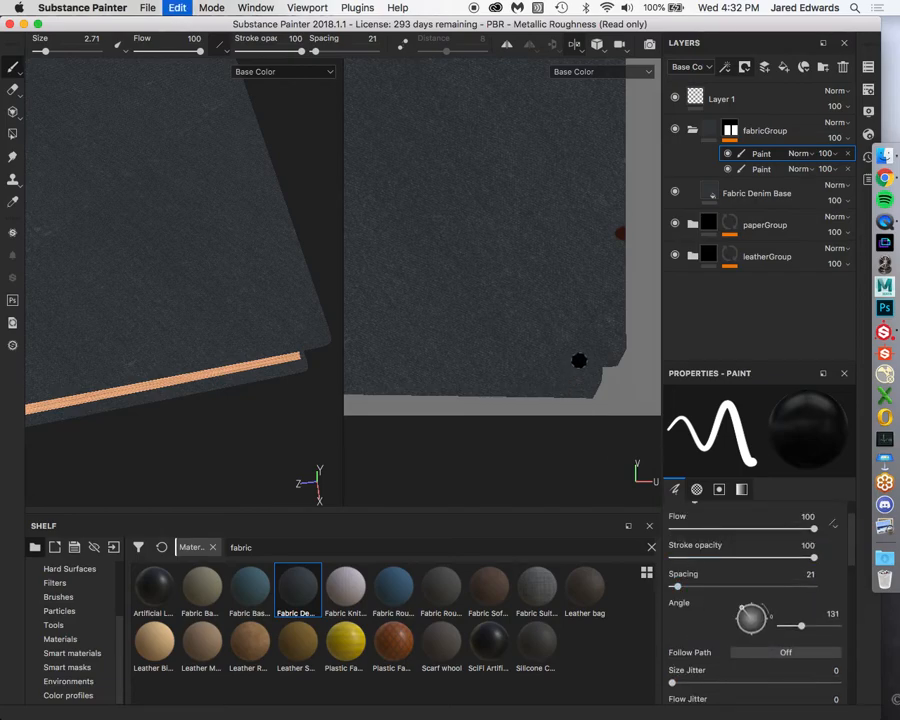
Set the brush's Size Space to Viewport.
{"action": "scroll", "coordinate": [727, 621], "scroll_direction": "up", "scroll_amount": 2}
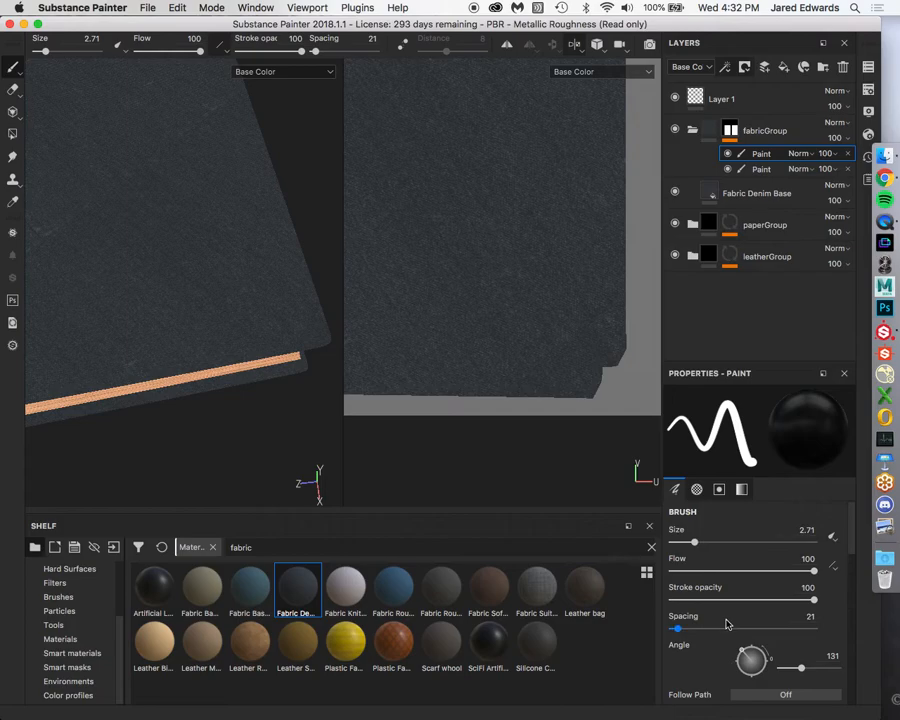
{"action": "scroll", "coordinate": [727, 624], "scroll_direction": "down", "scroll_amount": 8}
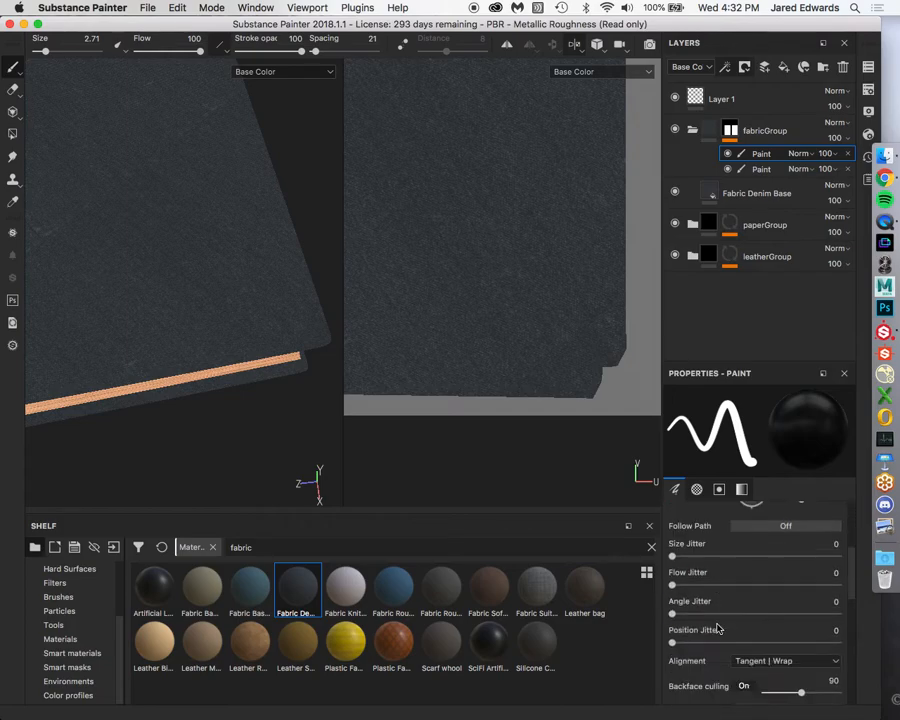
{"action": "scroll", "coordinate": [718, 624], "scroll_direction": "up", "scroll_amount": 3}
{"action": "scroll", "coordinate": [718, 624], "scroll_direction": "down", "scroll_amount": 4}
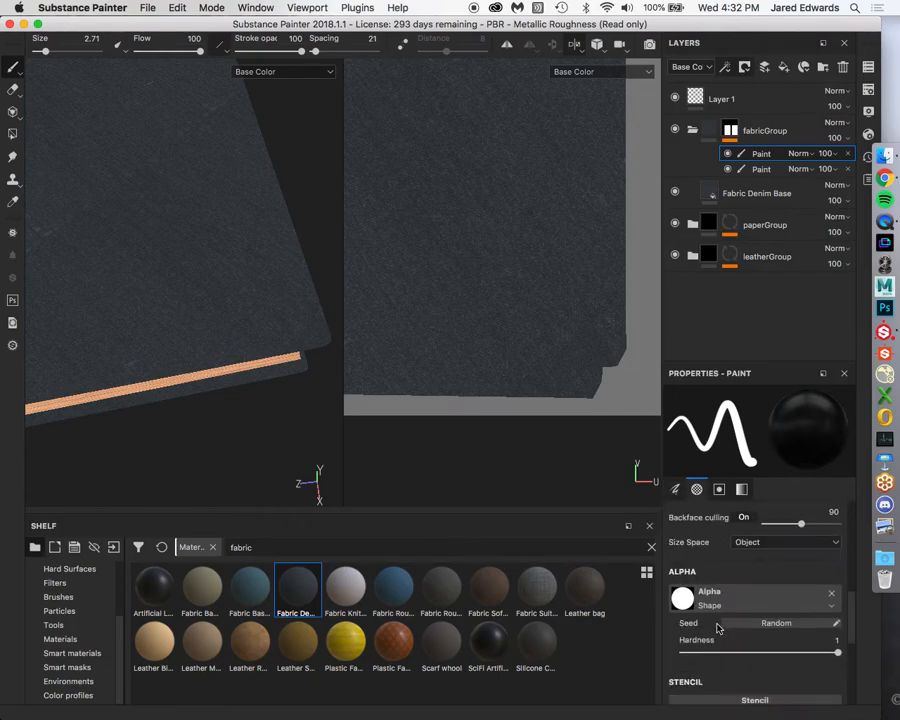
{"action": "scroll", "coordinate": [718, 640], "scroll_direction": "up", "scroll_amount": 2}
{"action": "left_click", "coordinate": [767, 585]}
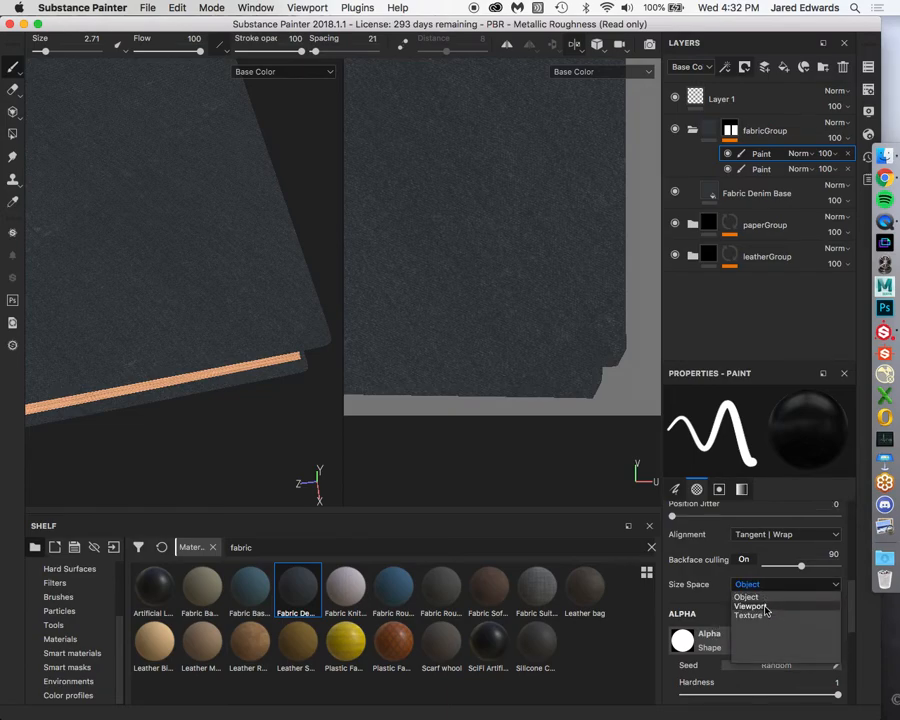
{"action": "left_click", "coordinate": [758, 603]}
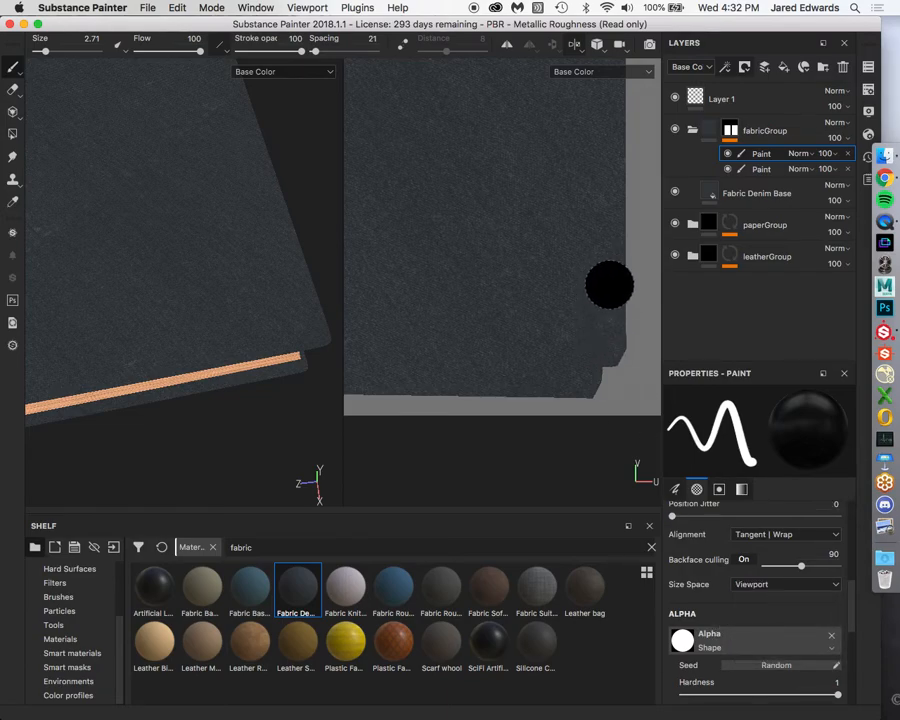
Reduce the brush size to 1.71 and paint a straight diagonal black mask line across the cover's outer corner.
{"action": "mouse_move", "coordinate": [616, 283]}
{"action": "right_mouse_down", "text": "ctrl"}
{"action": "mouse_move", "coordinate": [580, 283]}
{"action": "mouse_move", "coordinate": [614, 283]}
{"action": "right_mouse_up", "text": "ctrl"}
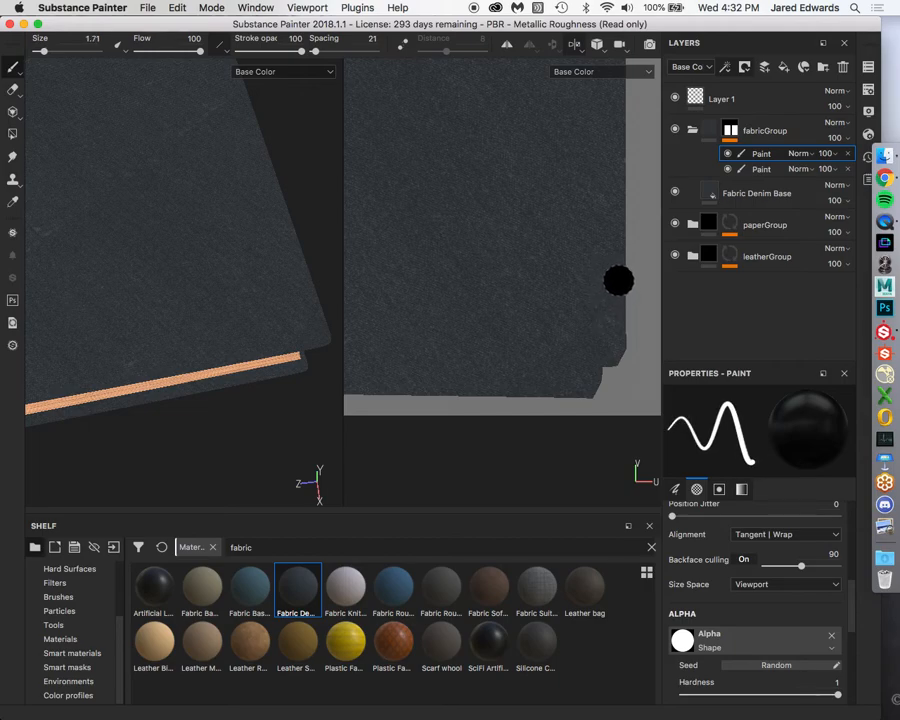
{"action": "left_click", "coordinate": [623, 257]}
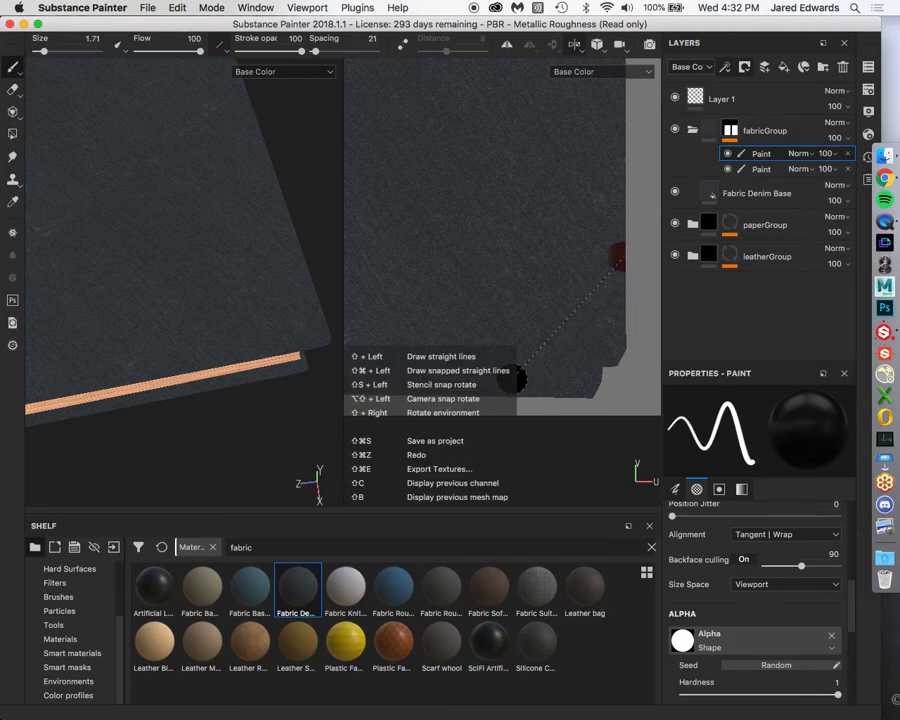
{"action": "left_click", "coordinate": [474, 395], "text": "shift"}
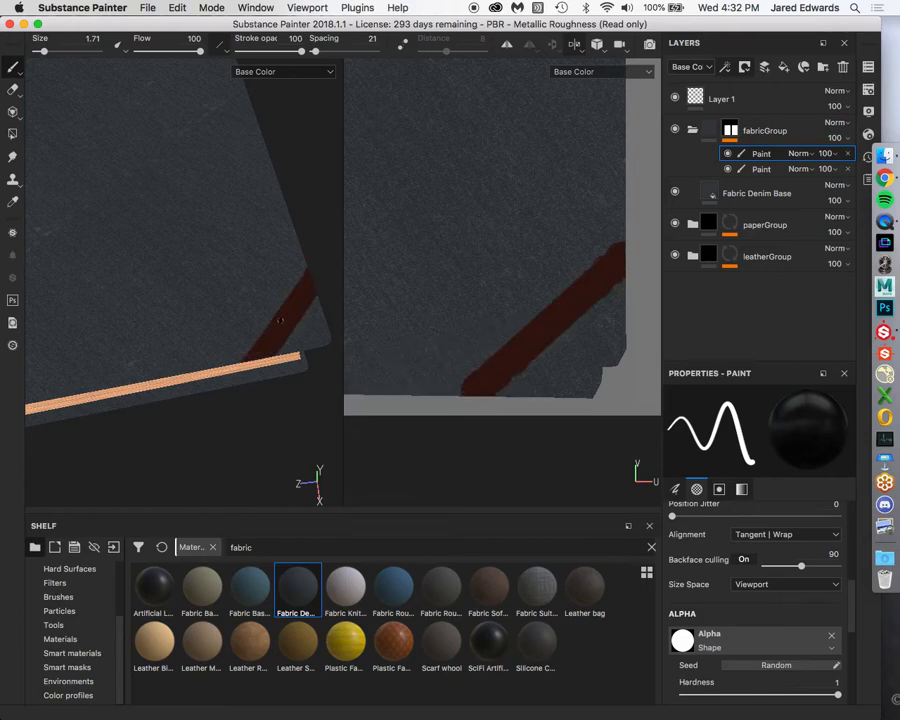
{"action": "scroll", "coordinate": [270, 314], "scroll_direction": "down", "scroll_amount": 3}
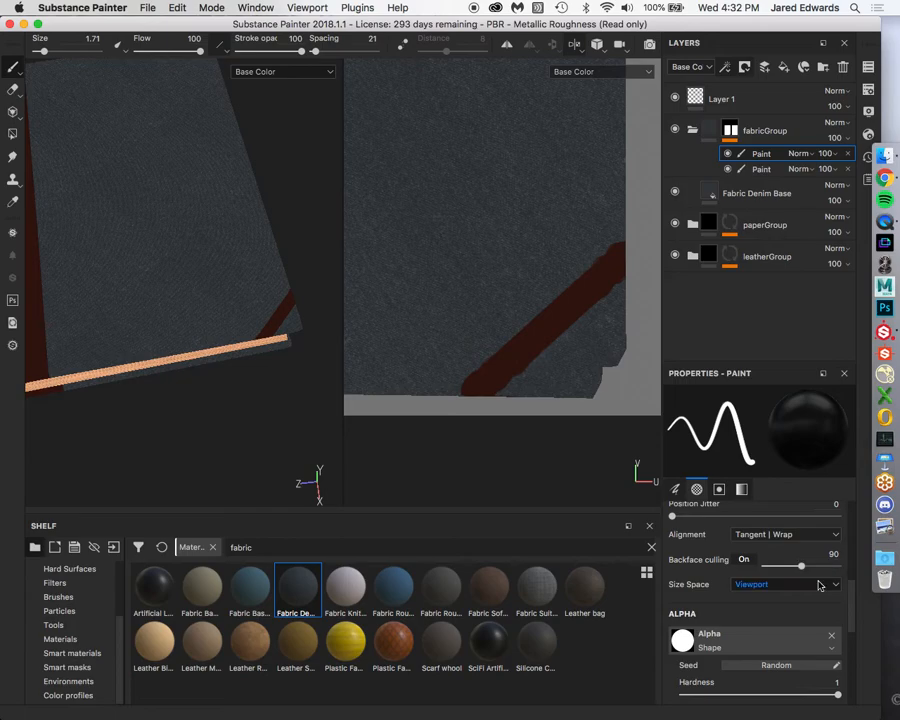
{"action": "scroll", "coordinate": [827, 616], "scroll_direction": "up", "scroll_amount": 4}
{"action": "scroll", "coordinate": [827, 616], "scroll_direction": "down", "scroll_amount": 4}
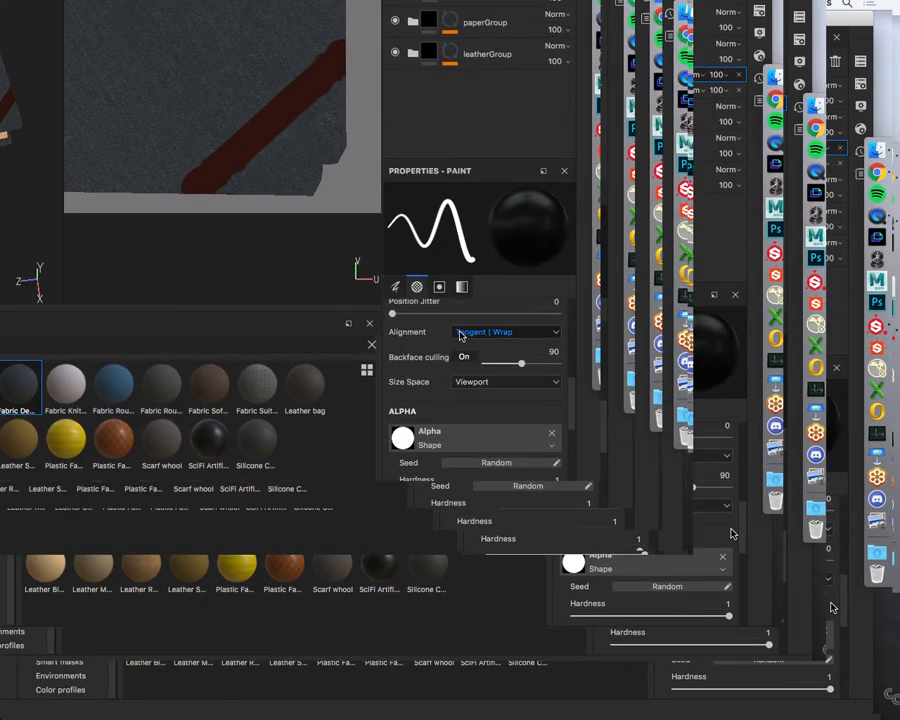
{"action": "left_click", "coordinate": [486, 384]}
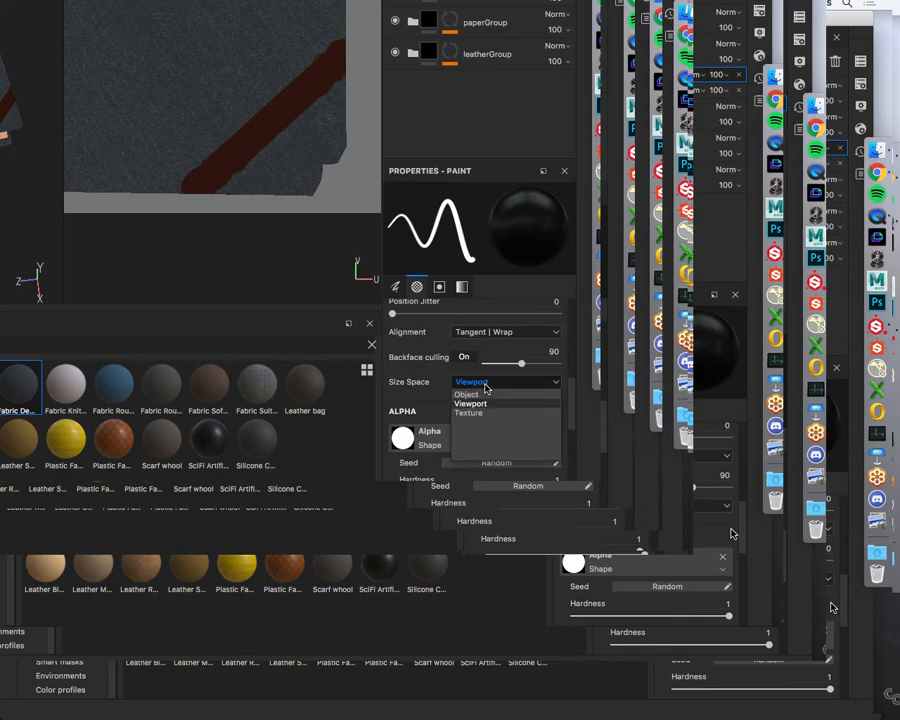
{"action": "left_click", "coordinate": [485, 386]}
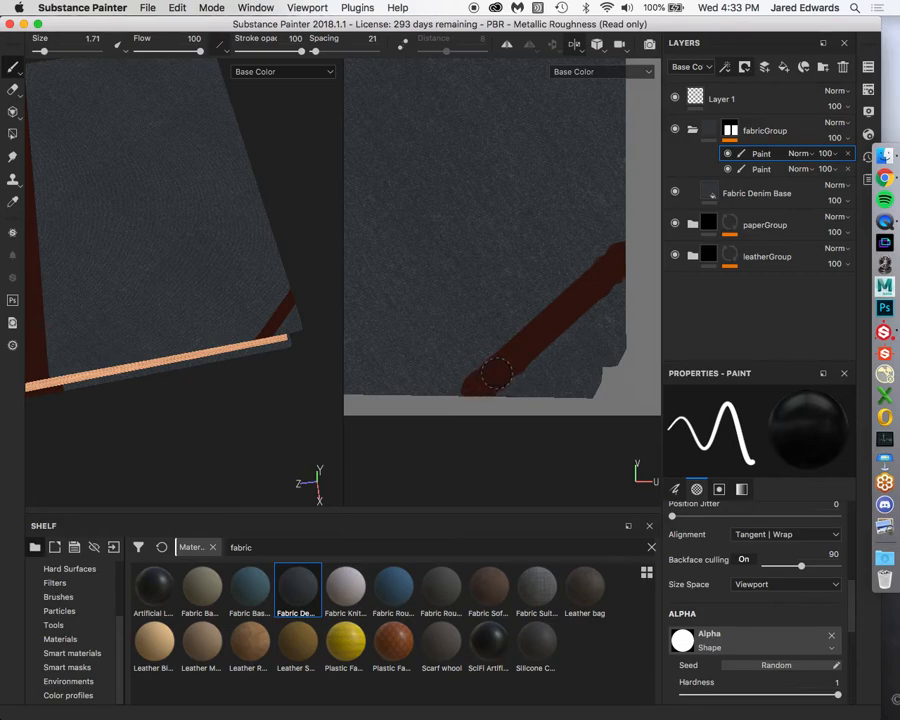
{"action": "key", "text": "shift"}
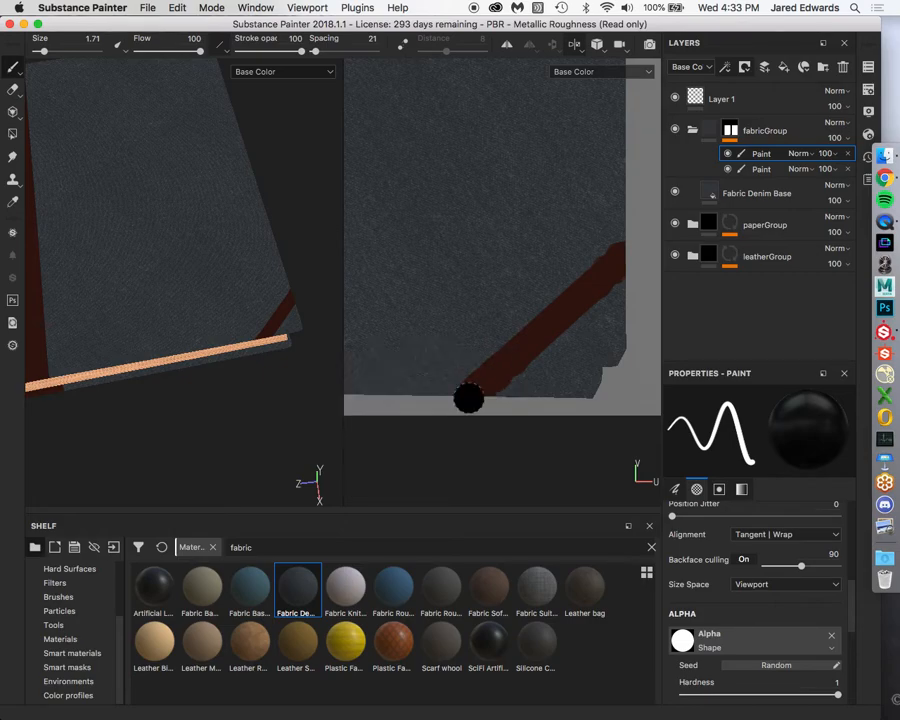
{"action": "key", "text": "shift"}
With brush size 0.28 and grayscale 1, straighten the inner side of the diagonal leather strip up to the cover's outer edge.
{"action": "mouse_move", "coordinate": [592, 288]}
{"action": "middle_mouse_down", "text": "alt"}
{"action": "mouse_move", "coordinate": [562, 302]}
{"action": "mouse_move", "coordinate": [537, 298]}
{"action": "middle_mouse_up", "text": "alt"}
{"action": "right_click_drag", "start_coordinate": [537, 298], "coordinate": [566, 311], "text": "alt"}
{"action": "middle_click_drag", "start_coordinate": [566, 311], "coordinate": [518, 321], "text": "alt"}
{"action": "right_click_drag", "start_coordinate": [518, 321], "coordinate": [590, 349], "text": "alt"}
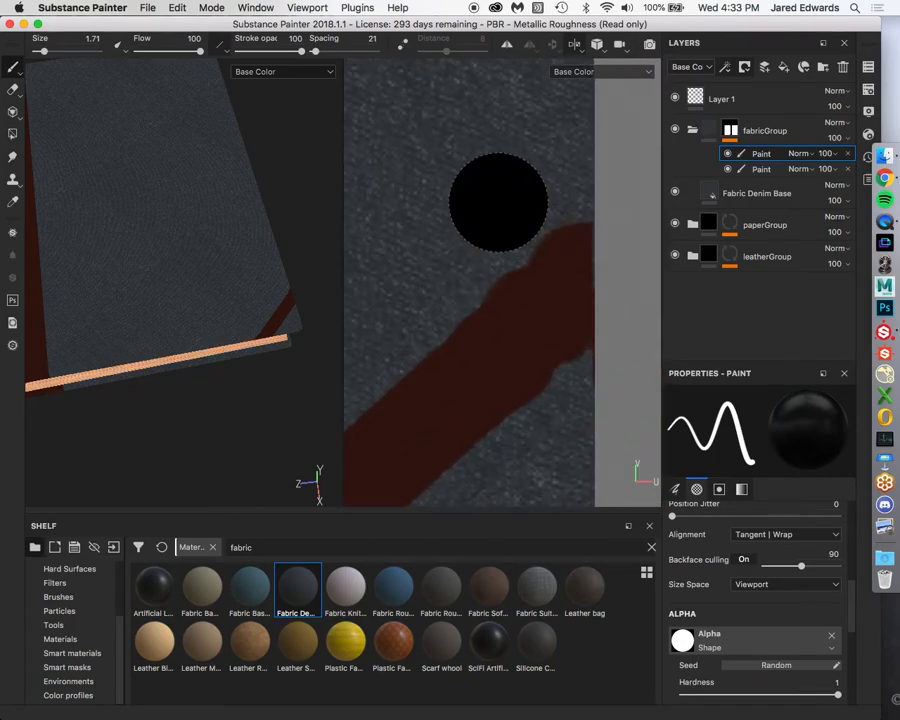
{"action": "right_click_drag", "start_coordinate": [498, 201], "coordinate": [450, 201], "text": "ctrl"}
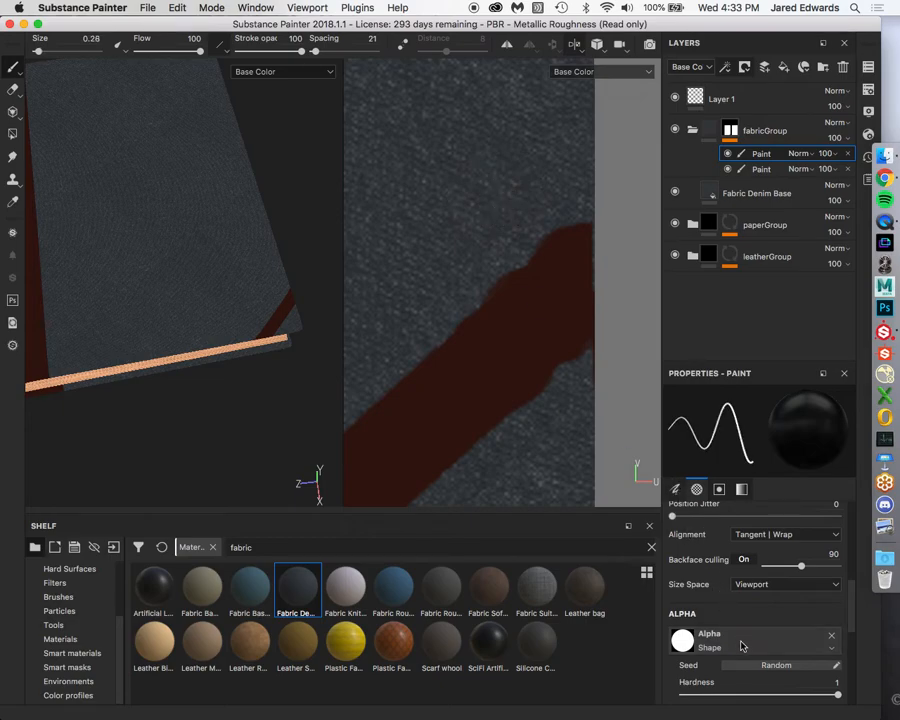
{"action": "scroll", "coordinate": [743, 645], "scroll_direction": "down", "scroll_amount": 5}
{"action": "left_click_drag", "start_coordinate": [719, 571], "coordinate": [829, 567]}
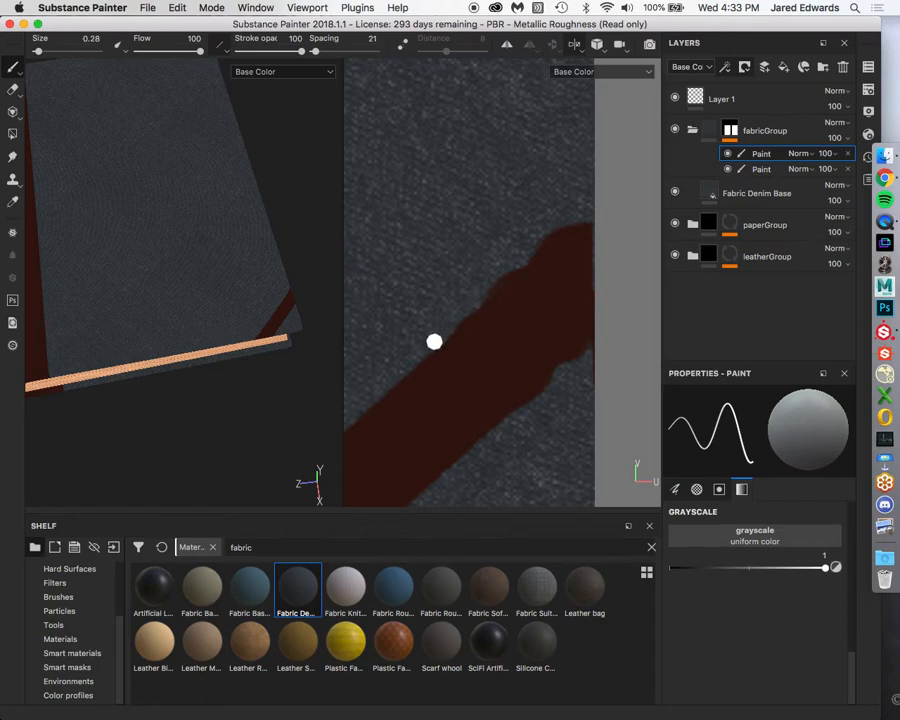
{"action": "key", "text": "shift"}
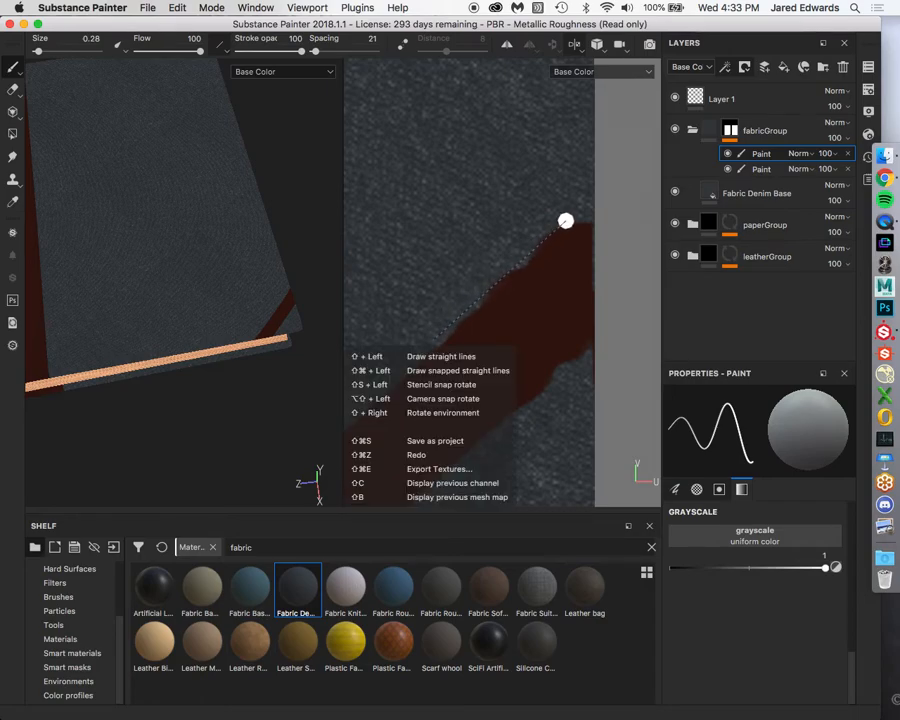
{"action": "left_click", "coordinate": [588, 199], "text": "shift"}
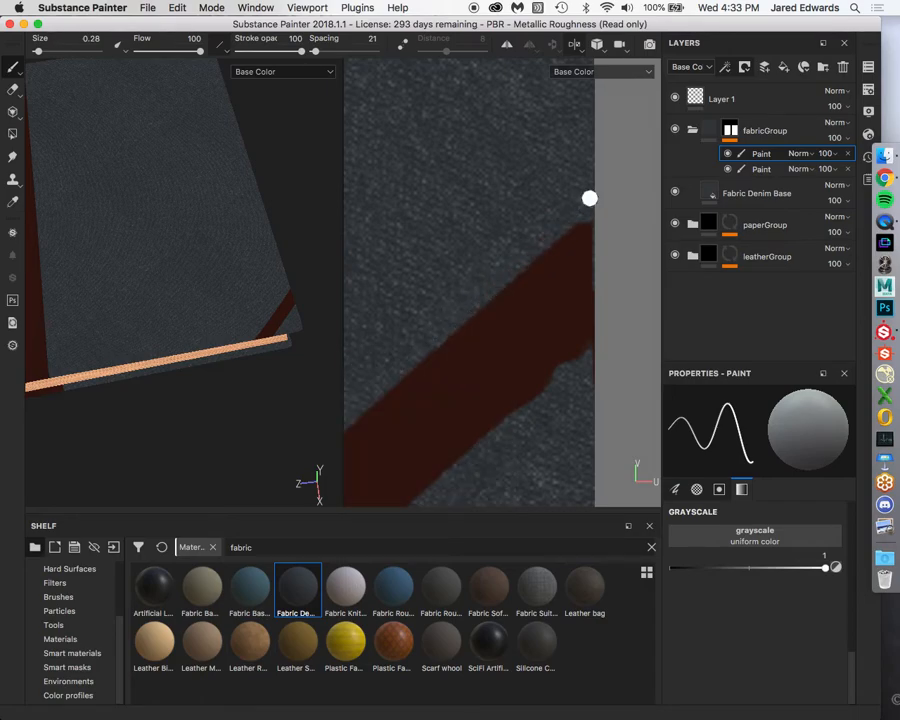
Continue the straight white mask line along the strip's inner side down to its lower end at the cover's bottom edge.
{"action": "scroll", "coordinate": [517, 352], "scroll_direction": "up", "scroll_amount": 1}
{"action": "scroll", "coordinate": [514, 349], "scroll_direction": "up", "scroll_amount": 1}
{"action": "scroll", "coordinate": [516, 350], "scroll_direction": "down", "scroll_amount": 3}
{"action": "middle_click_drag", "start_coordinate": [488, 320], "coordinate": [546, 272], "text": "alt"}
{"action": "middle_click_drag", "start_coordinate": [476, 406], "coordinate": [555, 251], "text": "alt"}
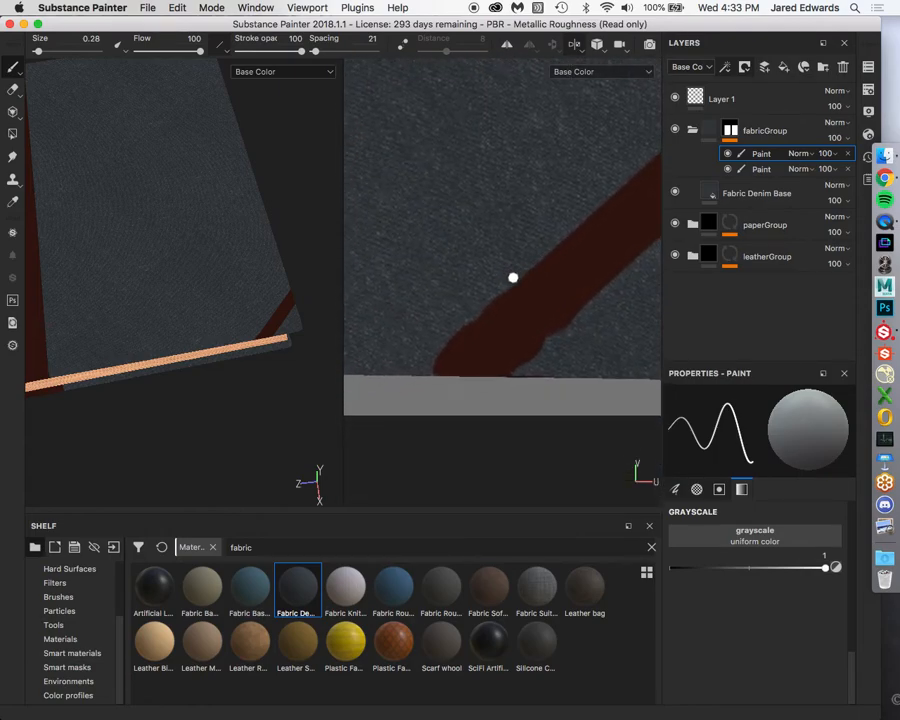
{"action": "key", "text": "shift"}
{"action": "middle_click_drag", "start_coordinate": [518, 345], "coordinate": [404, 385], "text": "alt"}
{"action": "scroll", "coordinate": [470, 368], "scroll_direction": "down", "scroll_amount": 2}
{"action": "middle_click_drag", "start_coordinate": [484, 352], "coordinate": [481, 360], "text": "alt"}
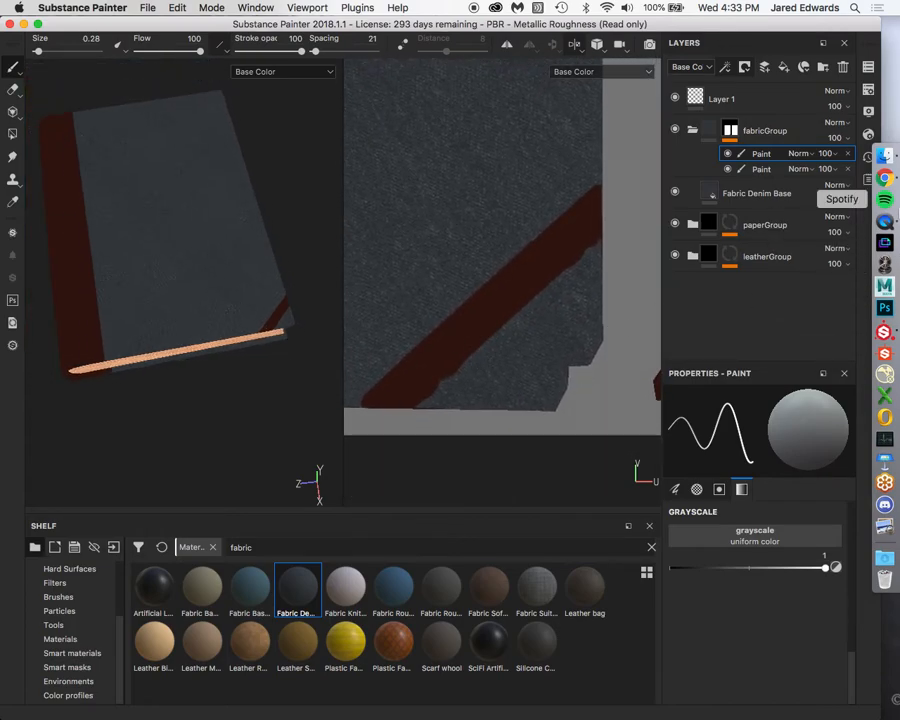
{"action": "left_click", "coordinate": [885, 177]}
{"action": "key", "text": "super+Tab"}
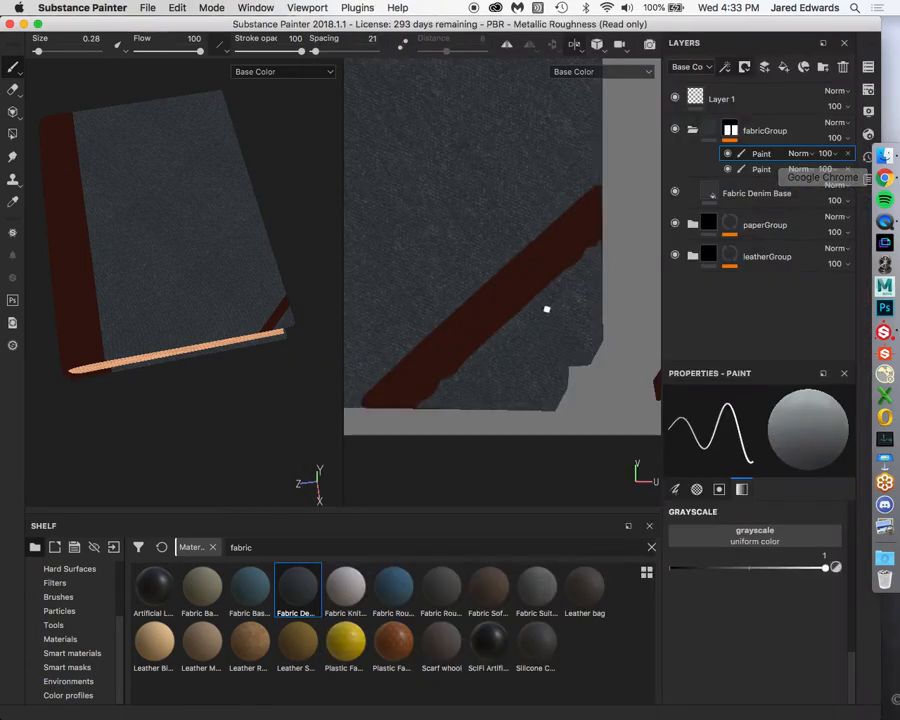
With grayscale 0 and brush size 0.95, paint a second straight diagonal mask line alongside the strip, farther in from the cover's corner.
{"action": "left_click_drag", "start_coordinate": [219, 327], "coordinate": [250, 327], "text": "alt"}
{"action": "scroll", "coordinate": [219, 327], "scroll_direction": "up", "scroll_amount": 2}
{"action": "mouse_move", "coordinate": [520, 290]}
{"action": "right_mouse_down", "text": "alt"}
{"action": "mouse_move", "coordinate": [505, 312]}
{"action": "mouse_move", "coordinate": [530, 302]}
{"action": "right_mouse_up", "text": "alt"}
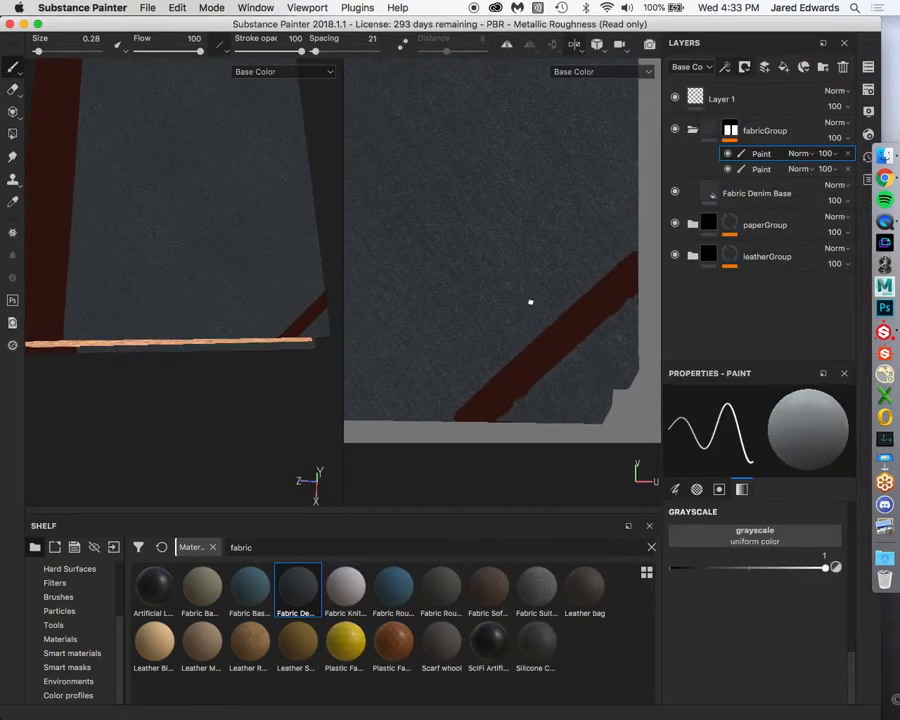
{"action": "left_click_drag", "start_coordinate": [811, 569], "coordinate": [623, 570]}
{"action": "right_click_drag", "start_coordinate": [597, 221], "coordinate": [623, 206], "text": "ctrl"}
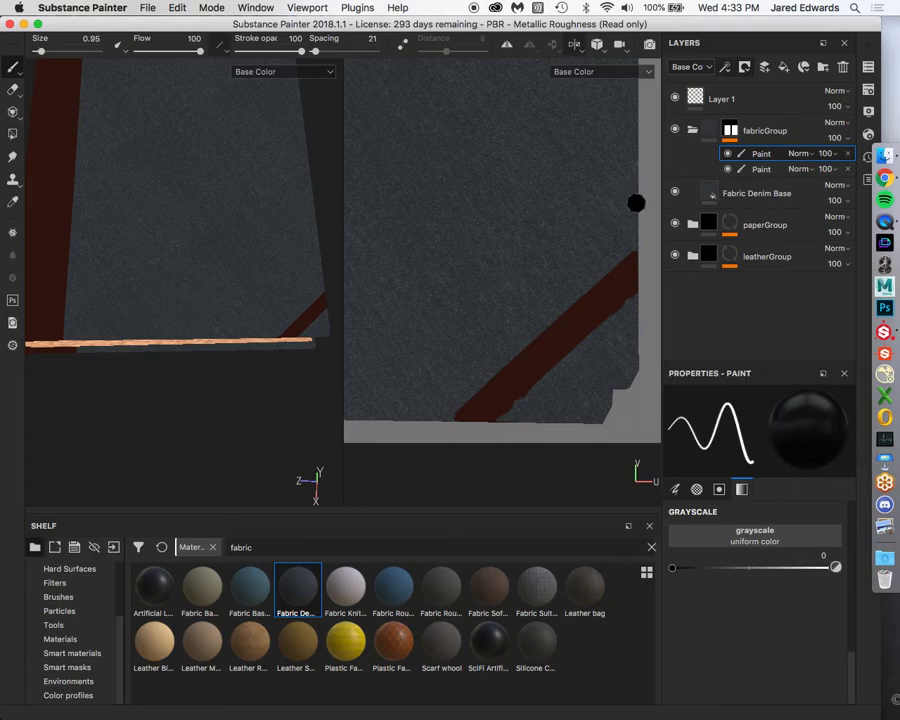
{"action": "key", "text": "shift"}
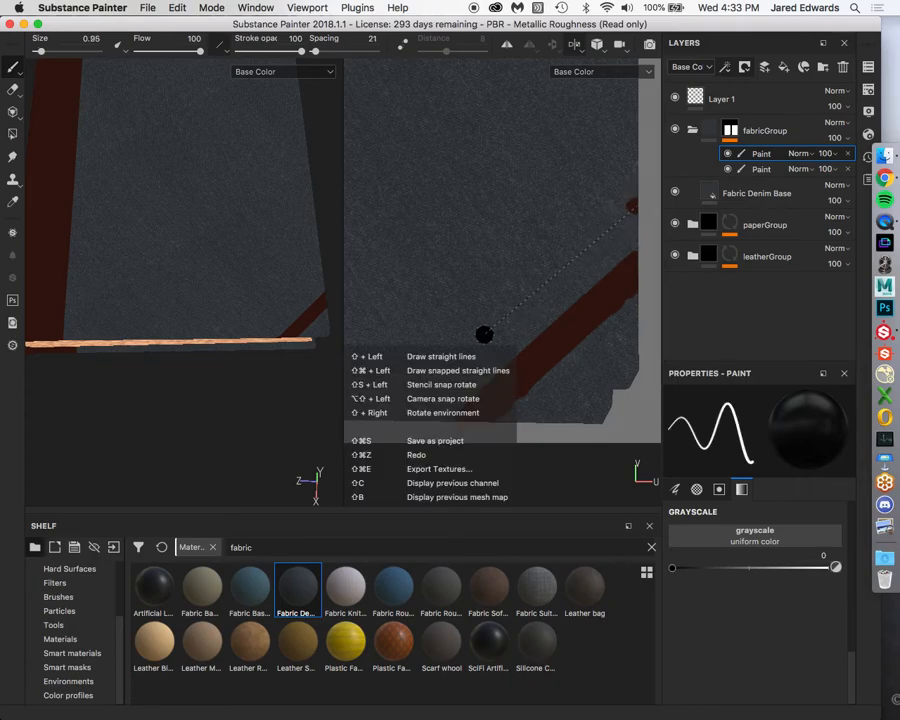
{"action": "left_click", "coordinate": [407, 421], "text": "shift"}
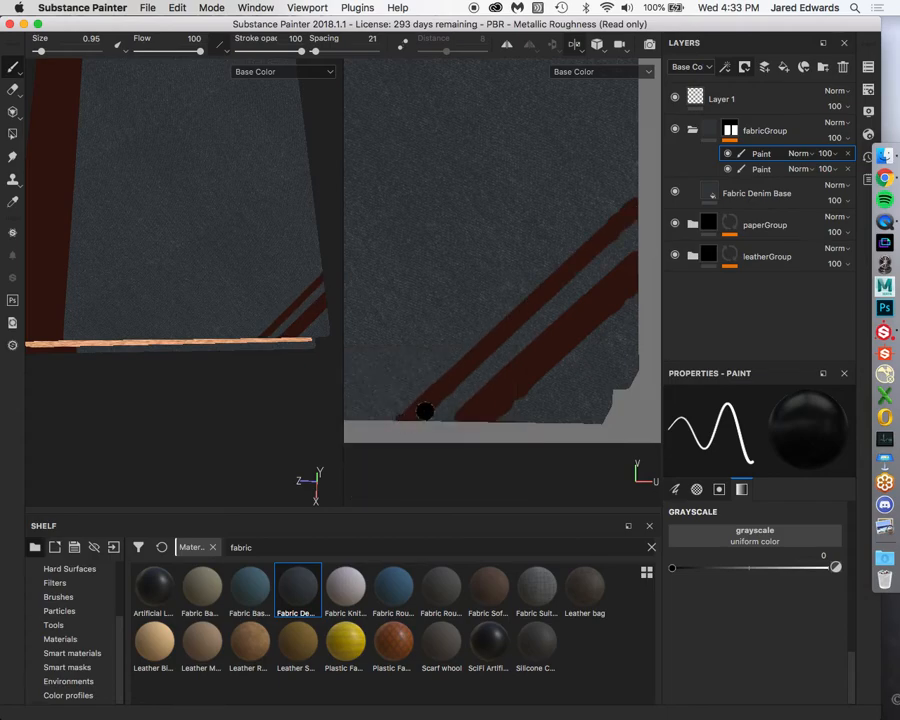
Paint the rest of the cover's corner triangle black in the mask, closing the gap between the two diagonal leather strips.
{"action": "mouse_move", "coordinate": [580, 292]}
{"action": "left_mouse_down"}
{"action": "mouse_move", "coordinate": [593, 272]}
{"action": "mouse_move", "coordinate": [626, 310]}
{"action": "mouse_move", "coordinate": [633, 353]}
{"action": "left_mouse_up"}
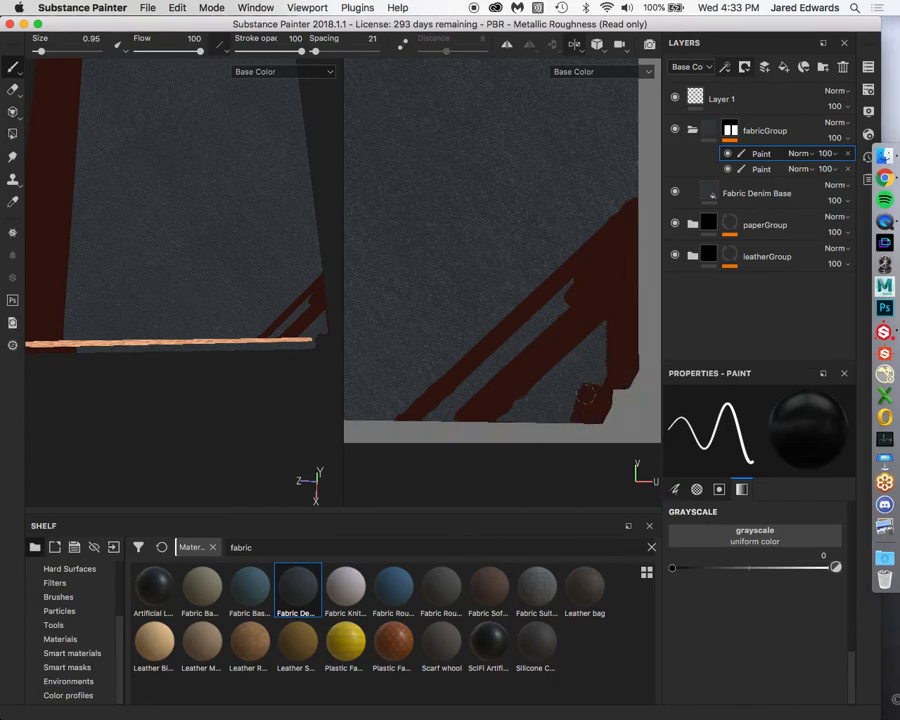
{"action": "mouse_move", "coordinate": [609, 416]}
{"action": "left_mouse_down"}
{"action": "mouse_move", "coordinate": [520, 398]}
{"action": "mouse_move", "coordinate": [598, 342]}
{"action": "mouse_move", "coordinate": [613, 357]}
{"action": "left_mouse_up"}
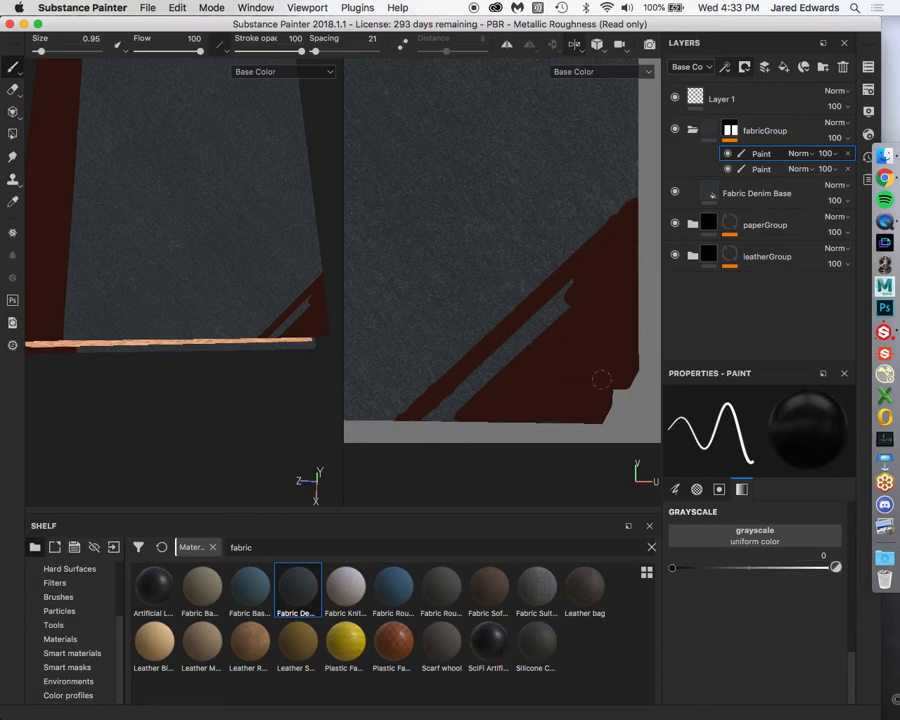
{"action": "left_click_drag", "start_coordinate": [435, 424], "coordinate": [600, 274]}
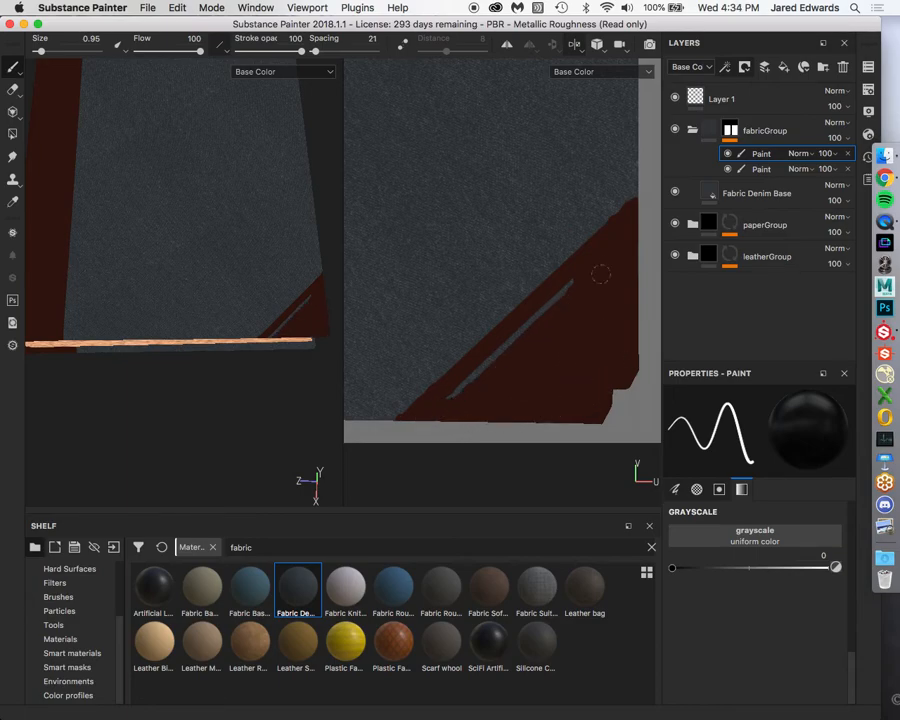
{"action": "left_click_drag", "start_coordinate": [466, 389], "coordinate": [573, 278]}
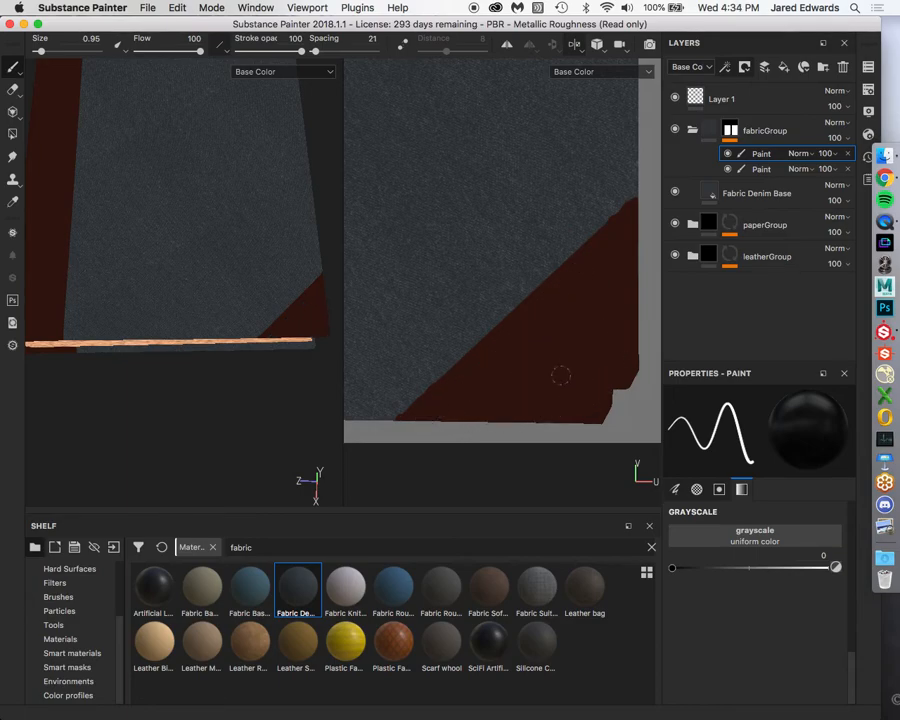
With grayscale 1 and brush size 0.53, straighten the leather corner's diagonal edge up to the cover's outer edge with a straight mask line.
{"action": "middle_click_drag", "start_coordinate": [601, 322], "coordinate": [601, 224]}
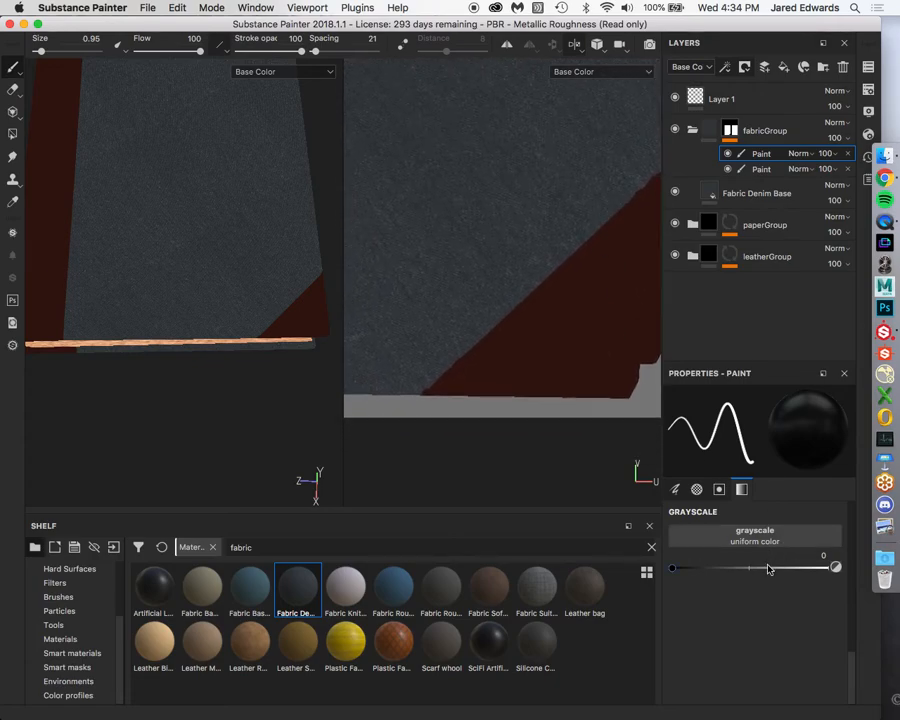
{"action": "left_click", "coordinate": [826, 567]}
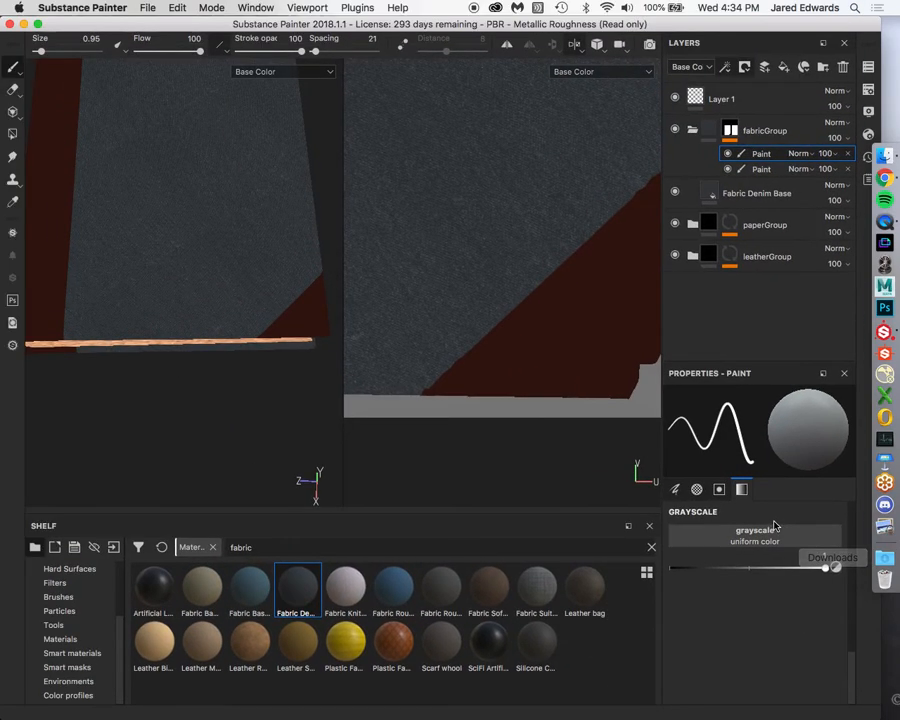
{"action": "middle_click_drag", "start_coordinate": [590, 231], "coordinate": [462, 300], "text": "alt"}
{"action": "right_click_drag", "start_coordinate": [510, 300], "coordinate": [531, 184], "text": "alt"}
{"action": "mouse_move", "coordinate": [480, 228]}
{"action": "middle_mouse_down", "text": "alt"}
{"action": "mouse_move", "coordinate": [484, 269]}
{"action": "mouse_move", "coordinate": [501, 267]}
{"action": "middle_mouse_up", "text": "alt"}
{"action": "mouse_move", "coordinate": [493, 261]}
{"action": "right_mouse_down", "text": "ctrl"}
{"action": "mouse_move", "coordinate": [460, 261]}
{"action": "mouse_move", "coordinate": [502, 269]}
{"action": "mouse_move", "coordinate": [486, 270]}
{"action": "right_mouse_up", "text": "ctrl"}
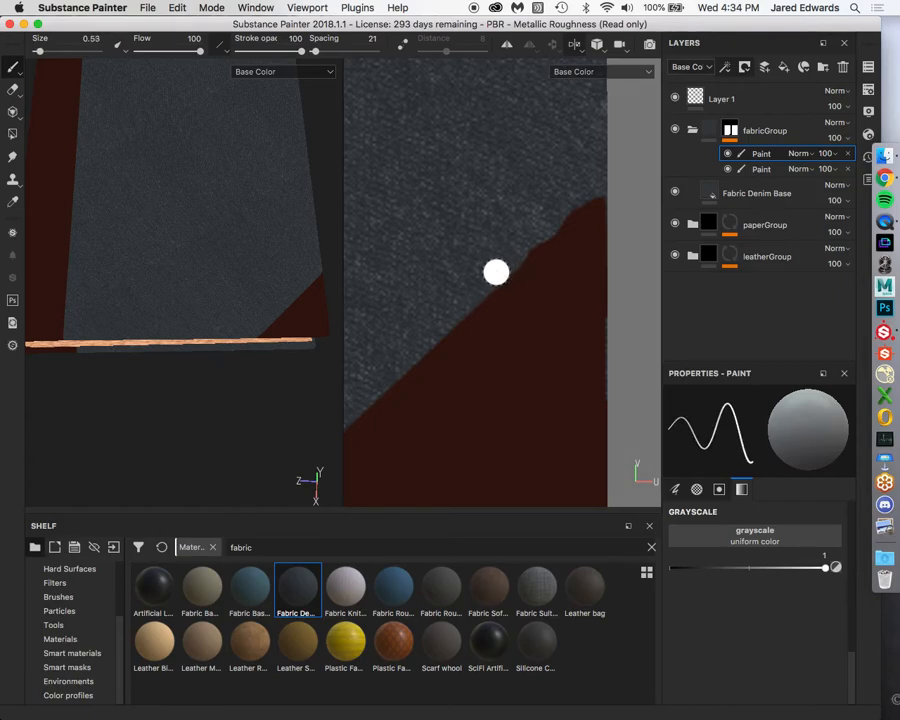
{"action": "left_click", "coordinate": [601, 173], "text": "shift"}
Straighten the lower part of the leather corner's diagonal edge with a straight white mask line down past the cover's bottom edge.
{"action": "scroll", "coordinate": [554, 283], "scroll_direction": "up", "scroll_amount": 1}
{"action": "scroll", "coordinate": [554, 283], "scroll_direction": "down", "scroll_amount": 2}
{"action": "mouse_move", "coordinate": [554, 283]}
{"action": "middle_mouse_down", "text": "alt"}
{"action": "mouse_move", "coordinate": [569, 236]}
{"action": "mouse_move", "coordinate": [650, 160]}
{"action": "middle_mouse_up", "text": "alt"}
{"action": "mouse_move", "coordinate": [490, 285]}
{"action": "middle_mouse_down", "text": "alt"}
{"action": "mouse_move", "coordinate": [520, 239]}
{"action": "mouse_move", "coordinate": [540, 274]}
{"action": "middle_mouse_up", "text": "alt"}
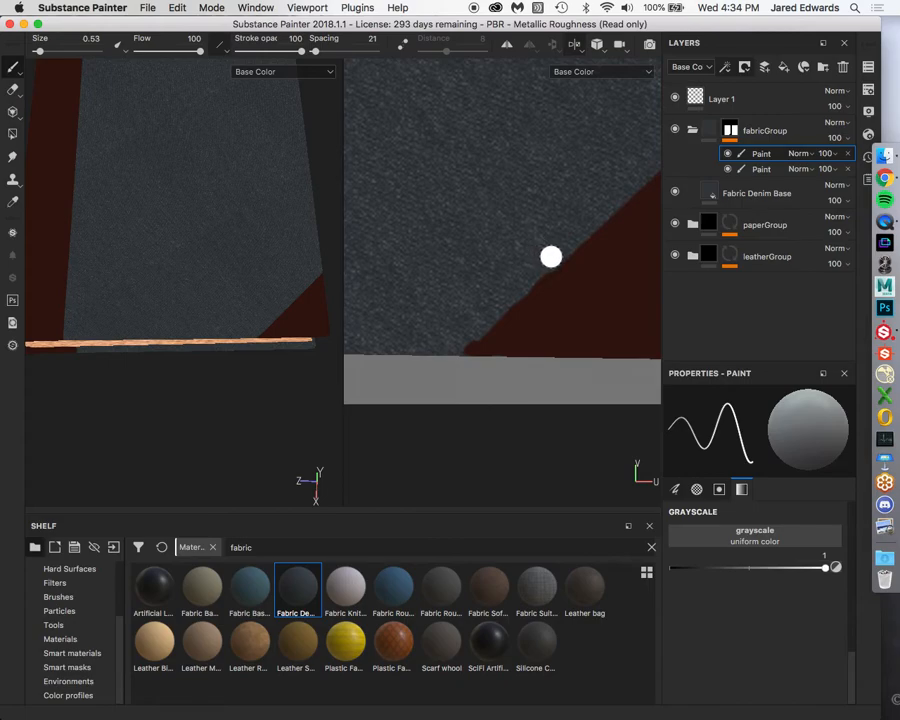
{"action": "right_click", "coordinate": [552, 257]}
{"action": "key", "text": "shift"}
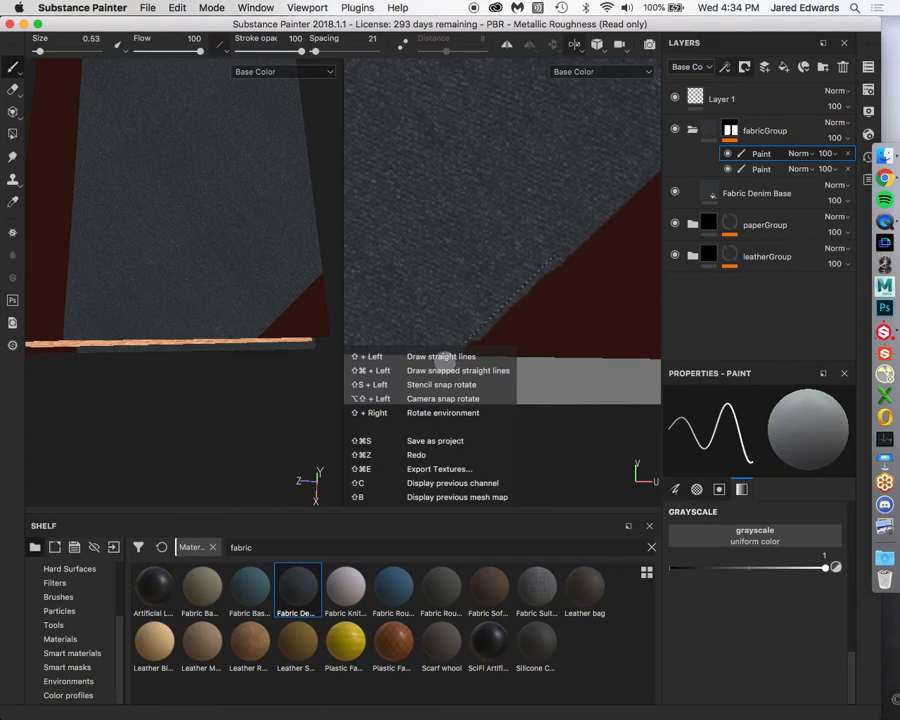
{"action": "left_click", "coordinate": [442, 363], "text": "shift"}
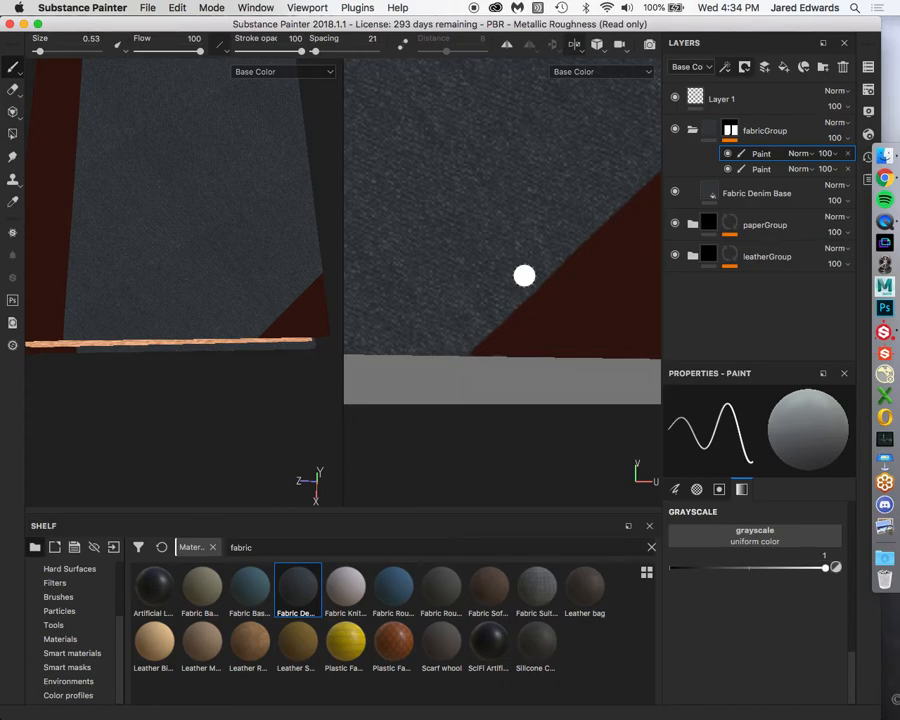
Examine the leather corner and spine on the whole book from several sides, and set the brush size to 1.55.
{"action": "right_click_drag", "start_coordinate": [573, 281], "coordinate": [508, 275], "text": "alt"}
{"action": "middle_click_drag", "start_coordinate": [508, 275], "coordinate": [476, 291], "text": "alt"}
{"action": "scroll", "coordinate": [520, 282], "scroll_direction": "down", "scroll_amount": 3}
{"action": "scroll", "coordinate": [495, 273], "scroll_direction": "down", "scroll_amount": 1}
{"action": "middle_click_drag", "start_coordinate": [516, 234], "coordinate": [481, 277], "text": "alt"}
{"action": "scroll", "coordinate": [553, 323], "scroll_direction": "down", "scroll_amount": 5}
{"action": "scroll", "coordinate": [481, 277], "scroll_direction": "up", "scroll_amount": 1}
{"action": "middle_click_drag", "start_coordinate": [254, 263], "coordinate": [254, 345], "text": "alt"}
{"action": "scroll", "coordinate": [254, 345], "scroll_direction": "down", "scroll_amount": 3}
{"action": "left_click_drag", "start_coordinate": [220, 268], "coordinate": [138, 273], "text": "alt"}
{"action": "left_click_drag", "start_coordinate": [158, 255], "coordinate": [146, 257], "text": "alt"}
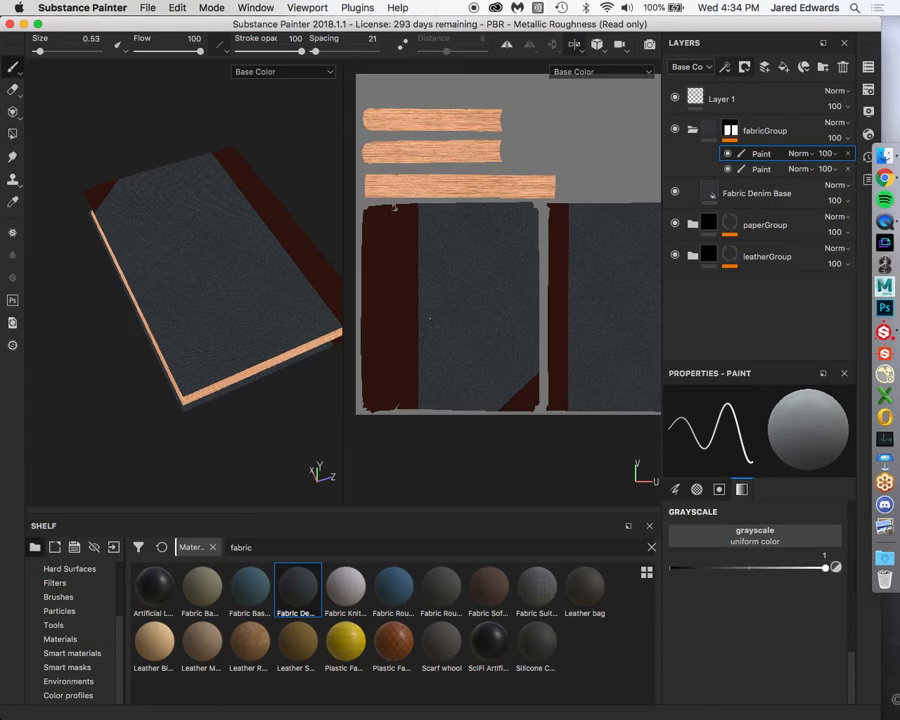
{"action": "right_click_drag", "start_coordinate": [503, 257], "coordinate": [536, 257], "text": "ctrl"}
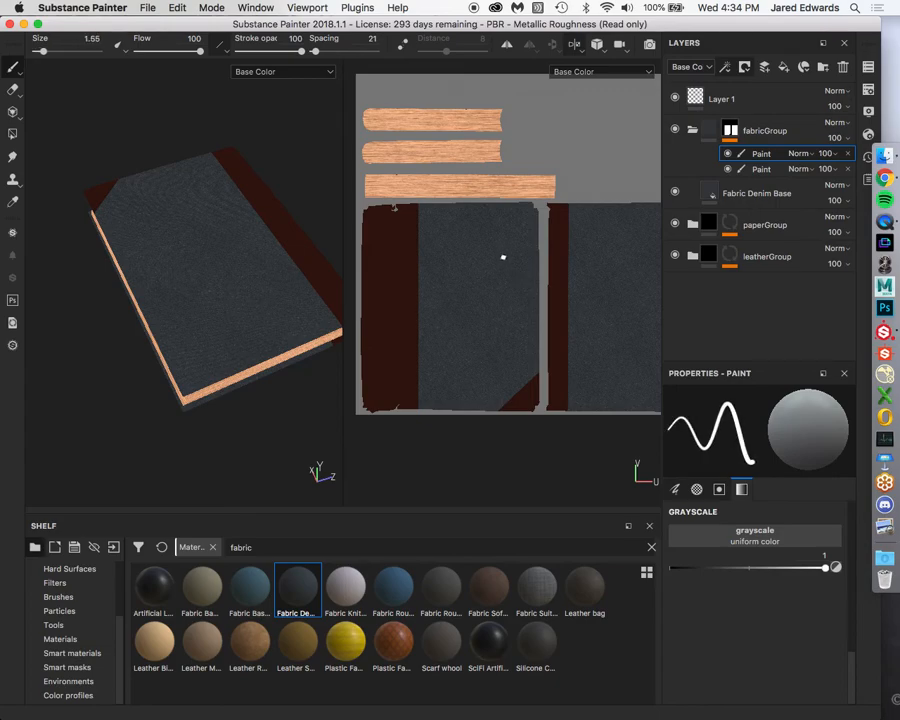
{"action": "left_click_drag", "start_coordinate": [161, 267], "coordinate": [285, 262], "text": "alt"}
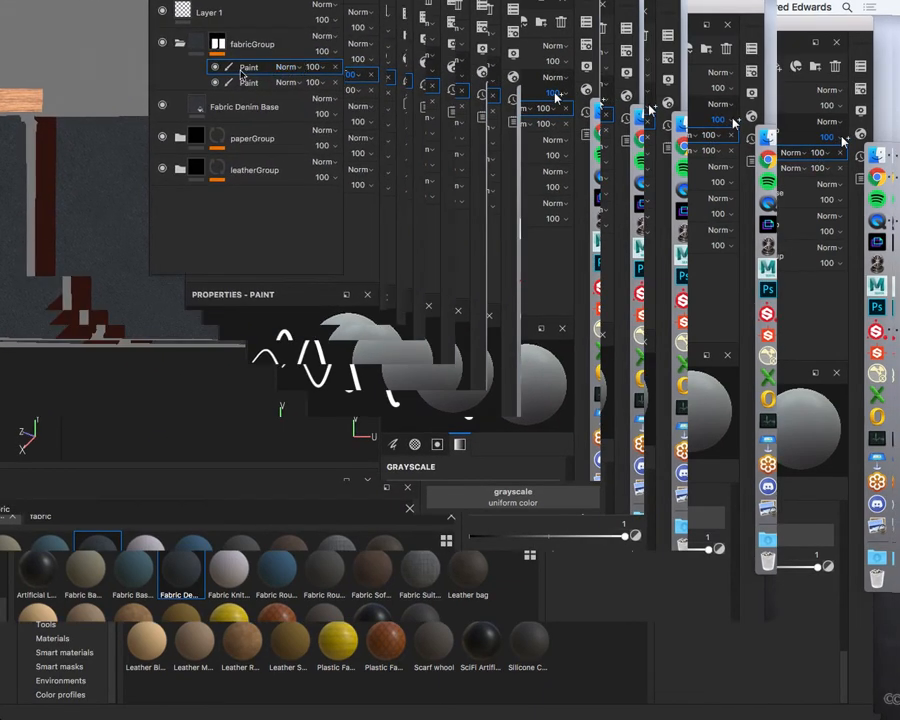
Compare what each of the two paint effects on the fabricGroup mask contributes by switching their visibility off and on.
{"action": "left_click", "coordinate": [218, 45]}
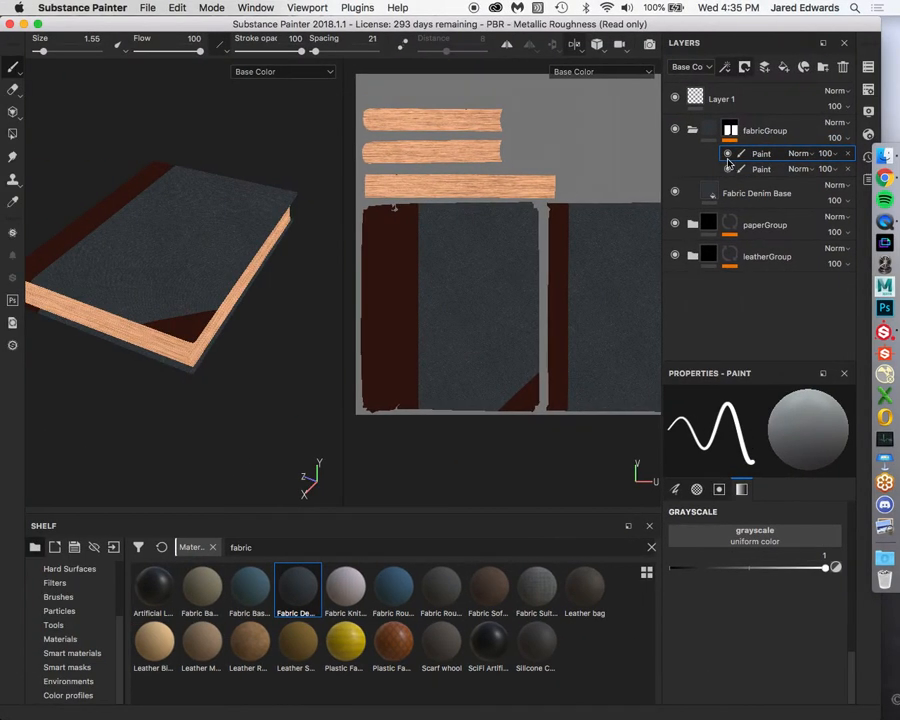
{"action": "left_click", "coordinate": [728, 155]}
{"action": "left_click", "coordinate": [728, 155]}
{"action": "left_click", "coordinate": [728, 155]}
{"action": "left_click", "coordinate": [728, 155]}
{"action": "left_click", "coordinate": [728, 155]}
{"action": "left_click", "coordinate": [728, 155]}
{"action": "left_click", "coordinate": [728, 155]}
{"action": "left_click", "coordinate": [728, 155]}
{"action": "left_click", "coordinate": [728, 155]}
{"action": "left_click", "coordinate": [728, 155]}
{"action": "left_click", "coordinate": [728, 155]}
{"action": "left_click", "coordinate": [729, 170]}
{"action": "left_click", "coordinate": [729, 170]}
{"action": "left_click", "coordinate": [729, 170]}
{"action": "left_click", "coordinate": [729, 170]}
{"action": "left_click", "coordinate": [729, 170]}
{"action": "left_click", "coordinate": [729, 170]}
{"action": "left_click", "coordinate": [729, 170]}
{"action": "left_click", "coordinate": [729, 170]}
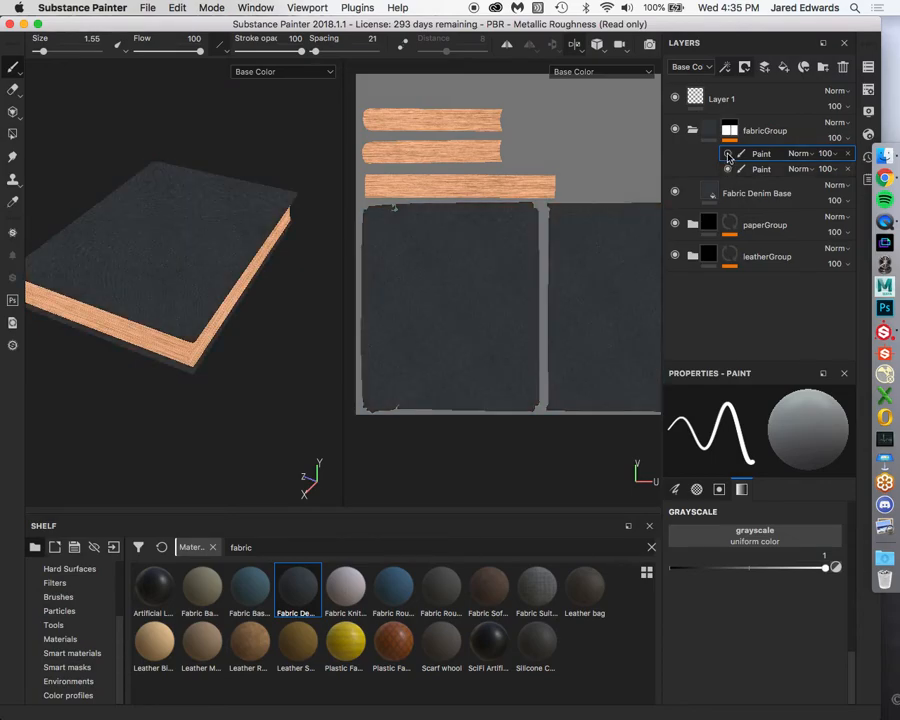
{"action": "left_click", "coordinate": [728, 155]}
{"action": "left_click", "coordinate": [728, 155]}
{"action": "left_click", "coordinate": [728, 155]}
{"action": "left_click", "coordinate": [728, 155]}
{"action": "left_click", "coordinate": [728, 155]}
{"action": "left_click", "coordinate": [728, 155]}
{"action": "left_click", "coordinate": [728, 155]}
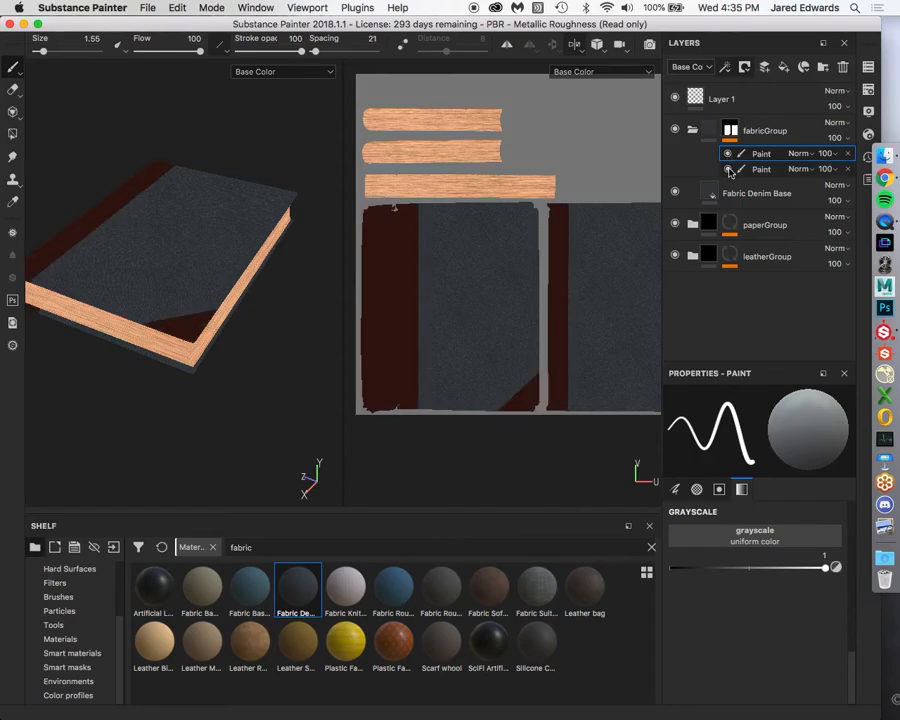
{"action": "double_click", "coordinate": [763, 154]}
Display the book with its full material in both the 3D and UV views, seen closer at the spine end.
{"action": "mouse_move", "coordinate": [243, 249]}
{"action": "left_mouse_down", "text": "alt"}
{"action": "mouse_move", "coordinate": [151, 249]}
{"action": "mouse_move", "coordinate": [175, 250]}
{"action": "left_mouse_up", "text": "alt"}
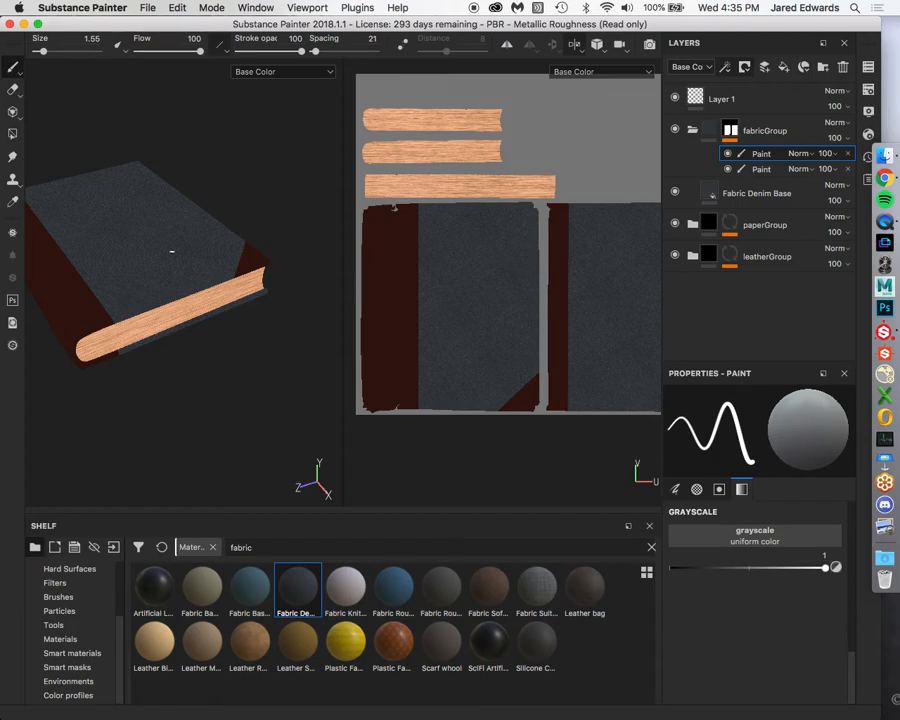
{"action": "left_click", "coordinate": [725, 67]}
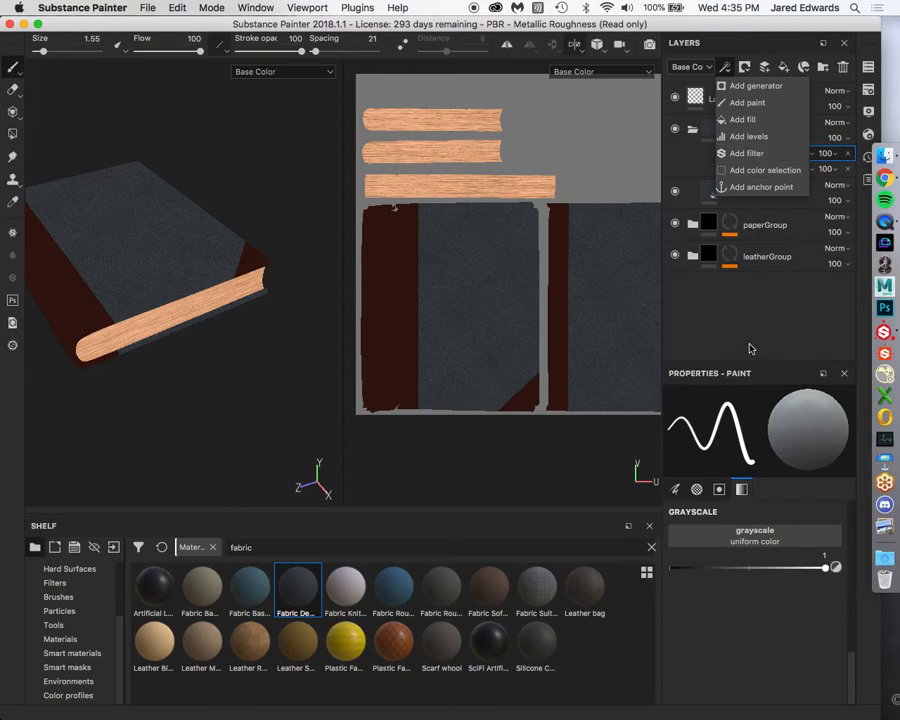
{"action": "left_click_drag", "start_coordinate": [203, 263], "coordinate": [221, 241], "text": "alt"}
{"action": "key", "text": "m"}
Switch to Chrome to study the old book's cover and spine reference photo, and return to compare it with the model's spine.
{"action": "left_click", "coordinate": [884, 178]}
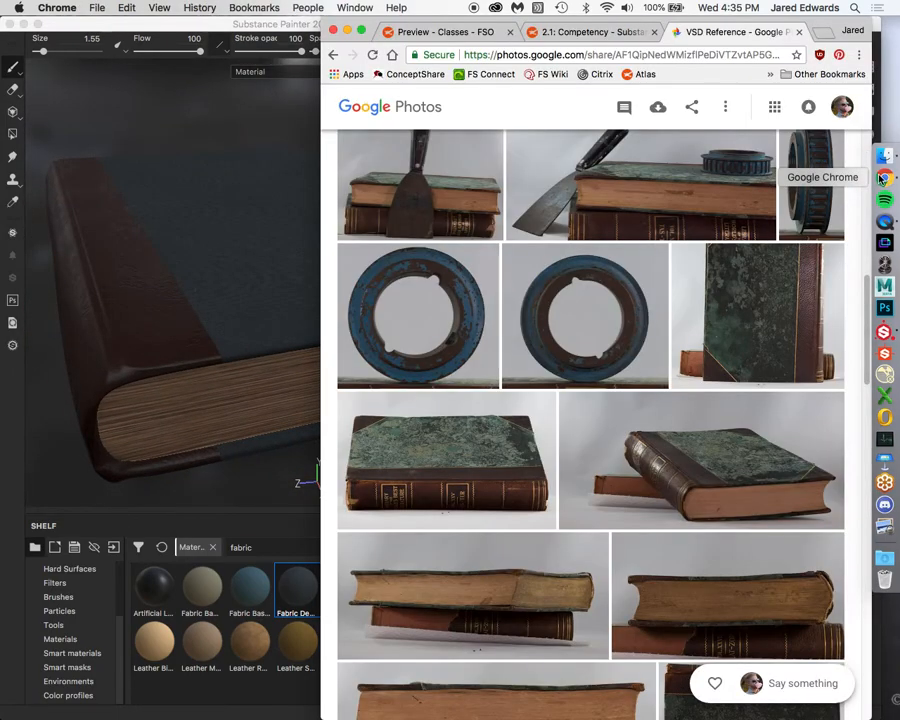
{"action": "left_click", "coordinate": [444, 496]}
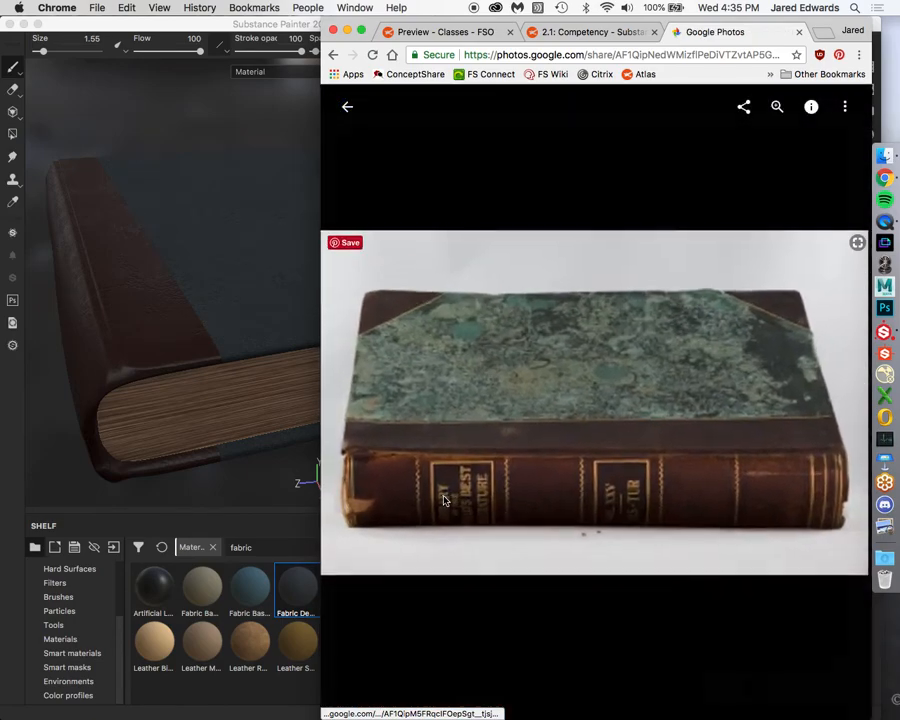
{"action": "left_click", "coordinate": [236, 256]}
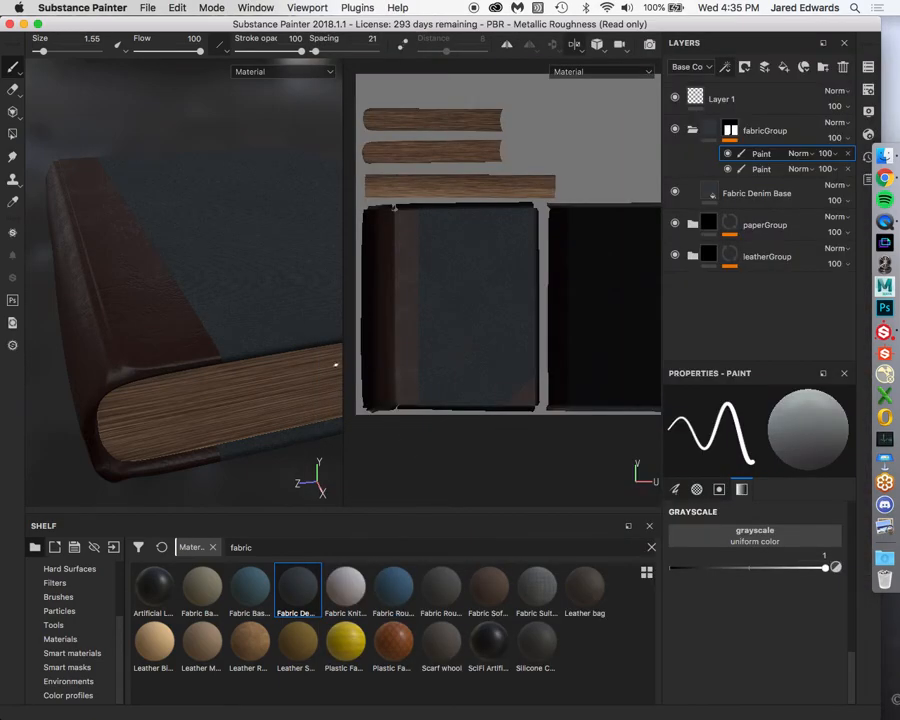
{"action": "left_click_drag", "start_coordinate": [165, 270], "coordinate": [216, 378], "text": "alt"}
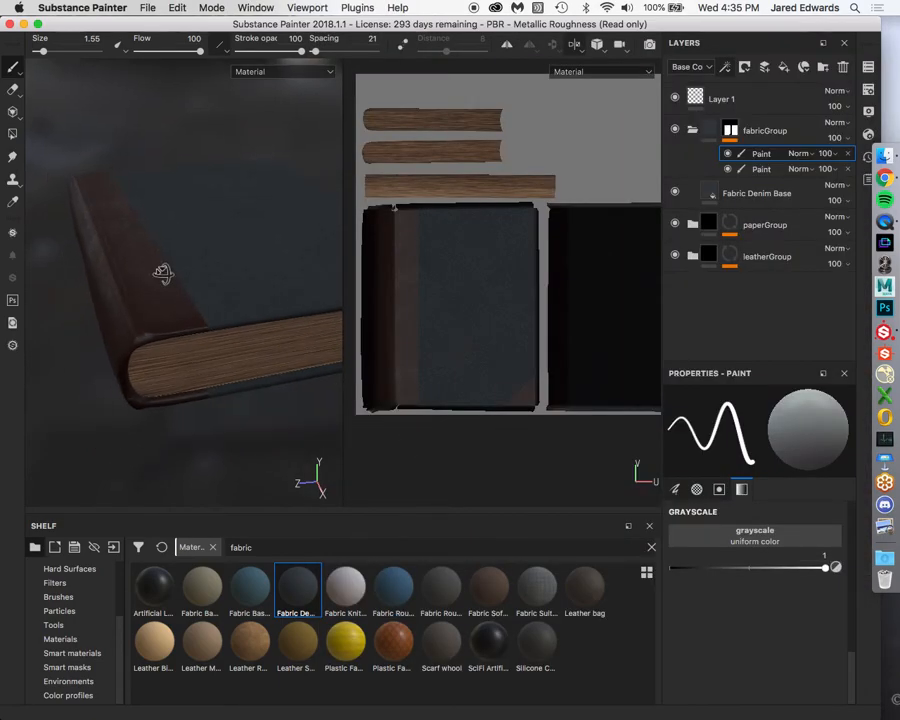
Select fabricGroup and collapse its folder in the layer stack.
{"action": "mouse_move", "coordinate": [711, 133]}
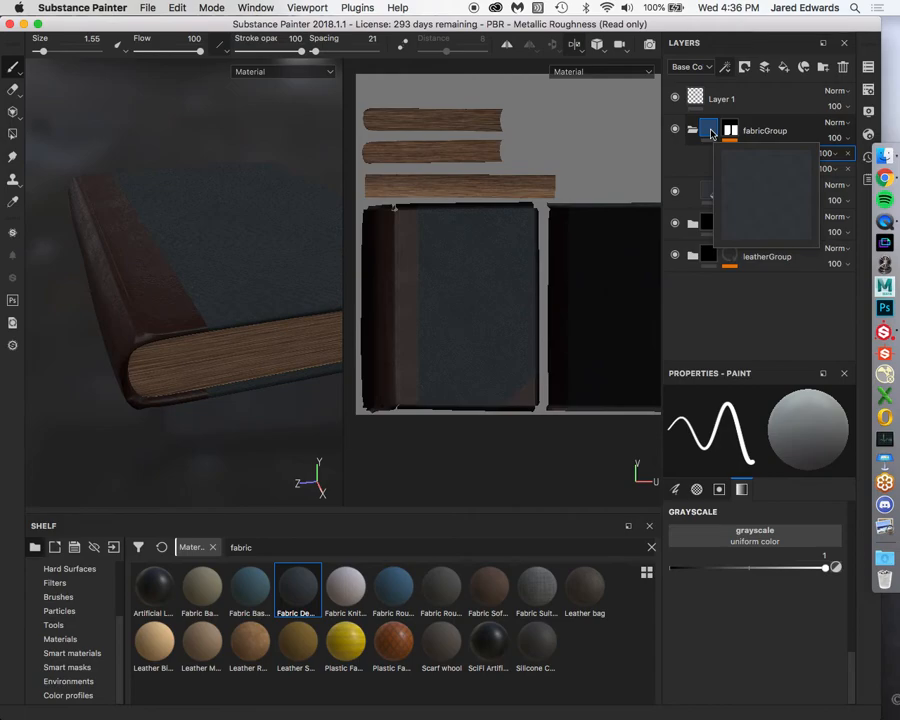
{"action": "left_click", "coordinate": [700, 133]}
{"action": "left_click", "coordinate": [693, 132]}
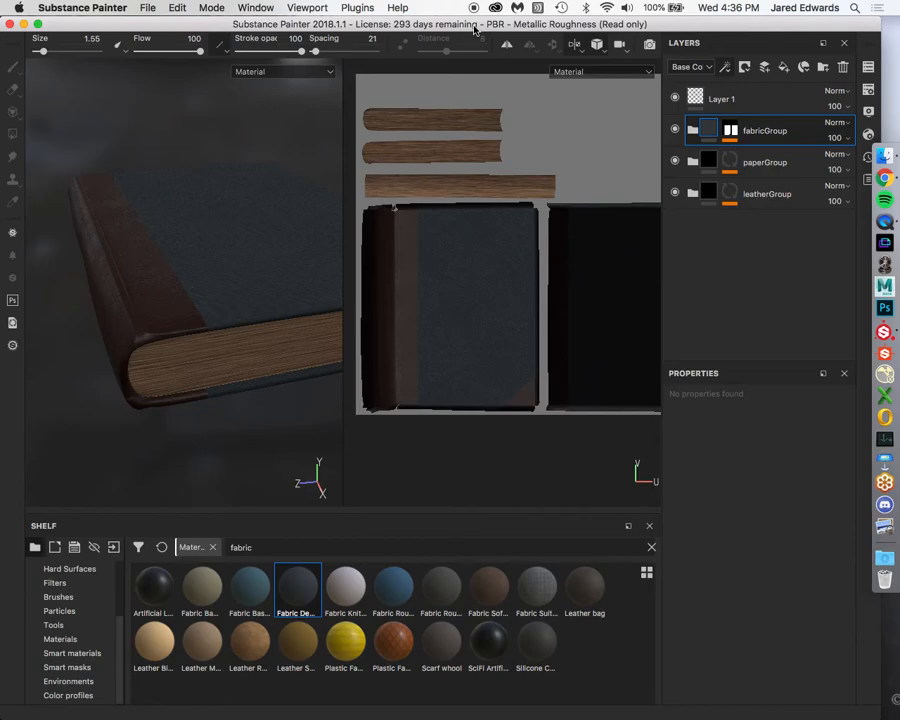
Save the project as book in the Desktop folder VSD_Lecture_Project/Painter/Book.
{"action": "left_click", "coordinate": [146, 7]}
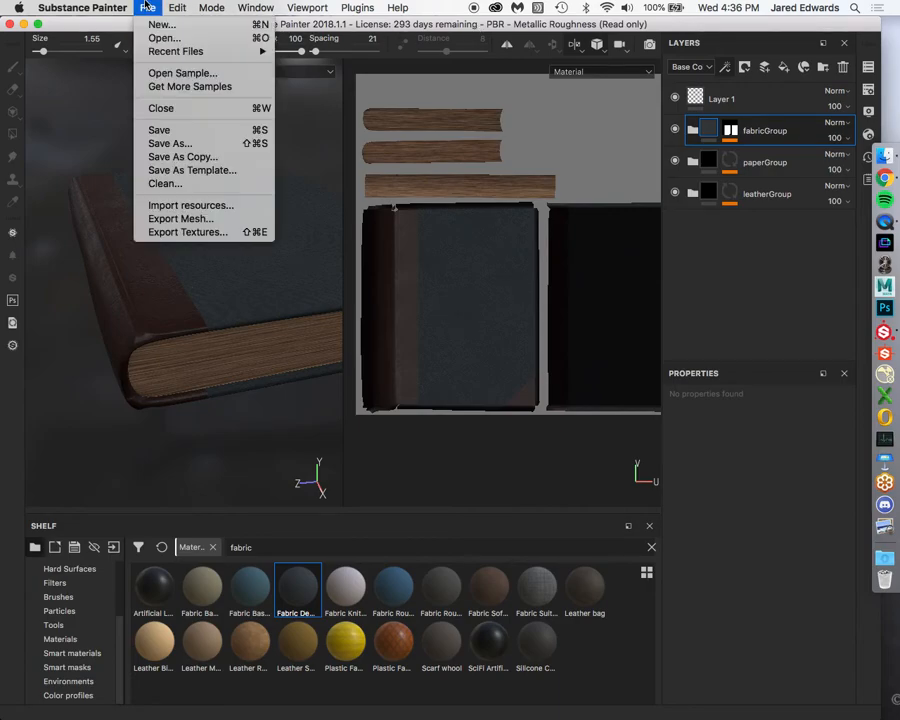
{"action": "left_click", "coordinate": [185, 147]}
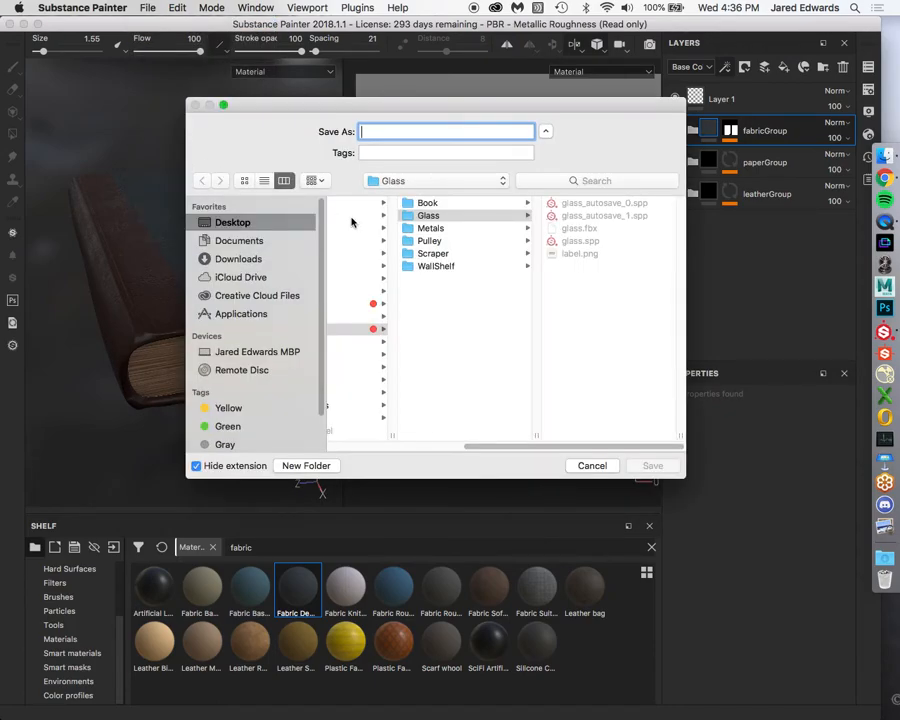
{"action": "left_click", "coordinate": [433, 351]}
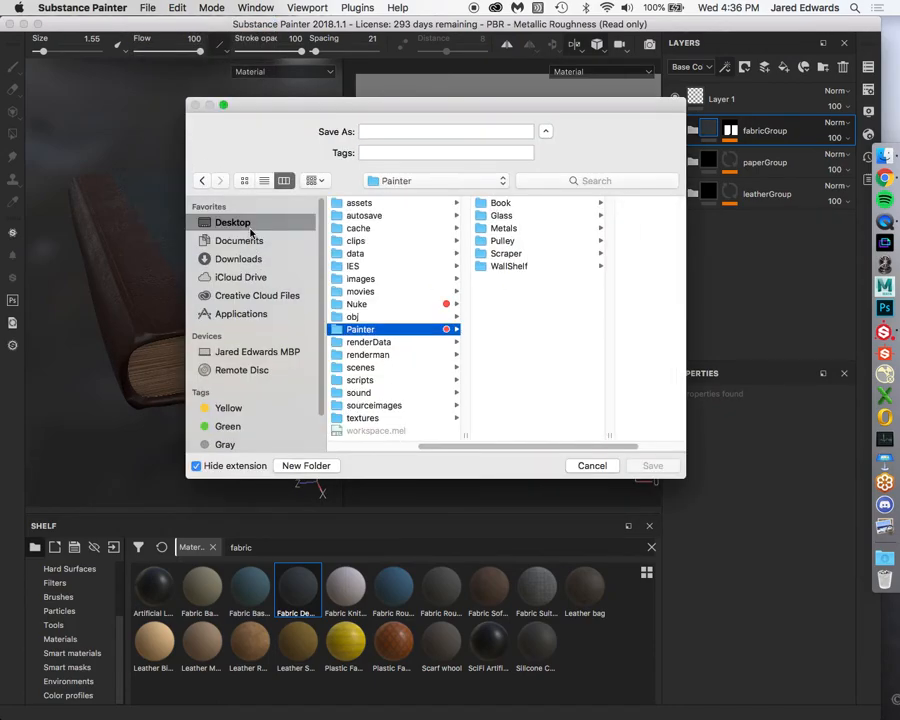
{"action": "left_click", "coordinate": [244, 221]}
{"action": "left_click", "coordinate": [387, 355]}
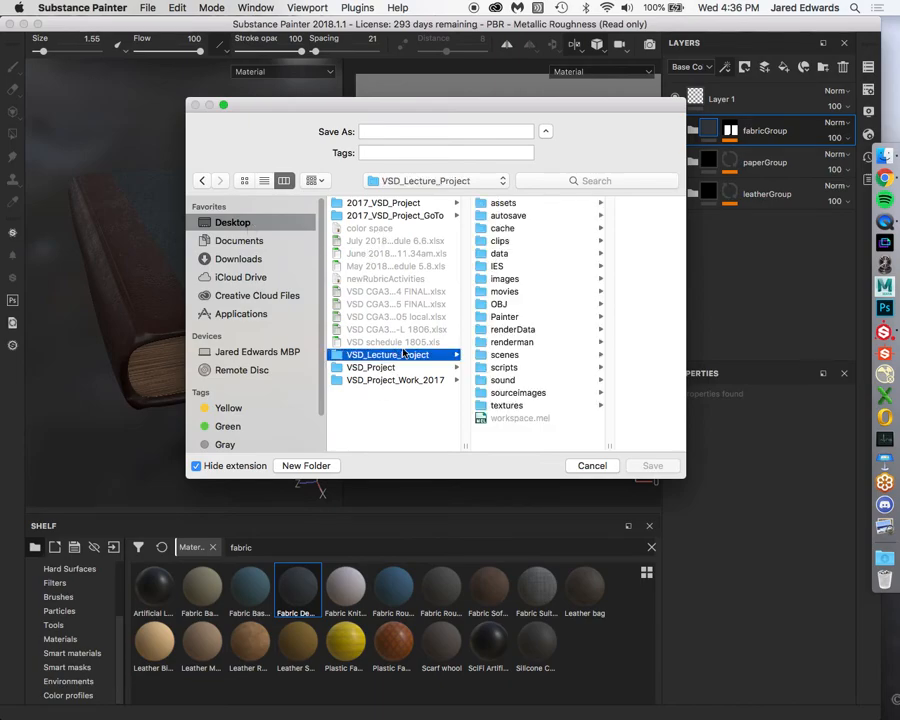
{"action": "left_click", "coordinate": [504, 316]}
{"action": "left_click", "coordinate": [567, 205]}
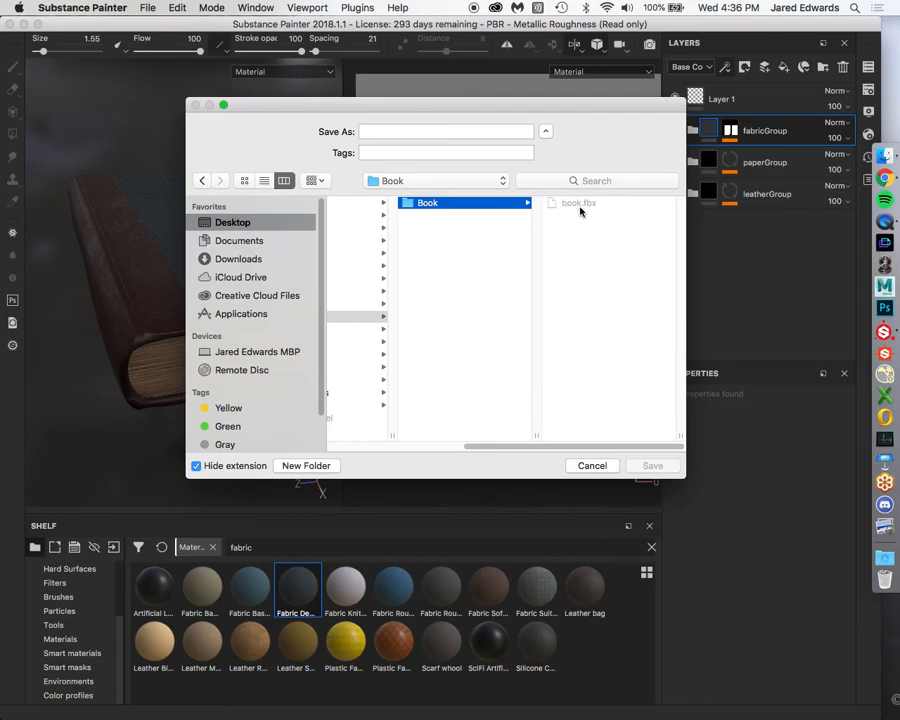
{"action": "left_click", "coordinate": [388, 132]}
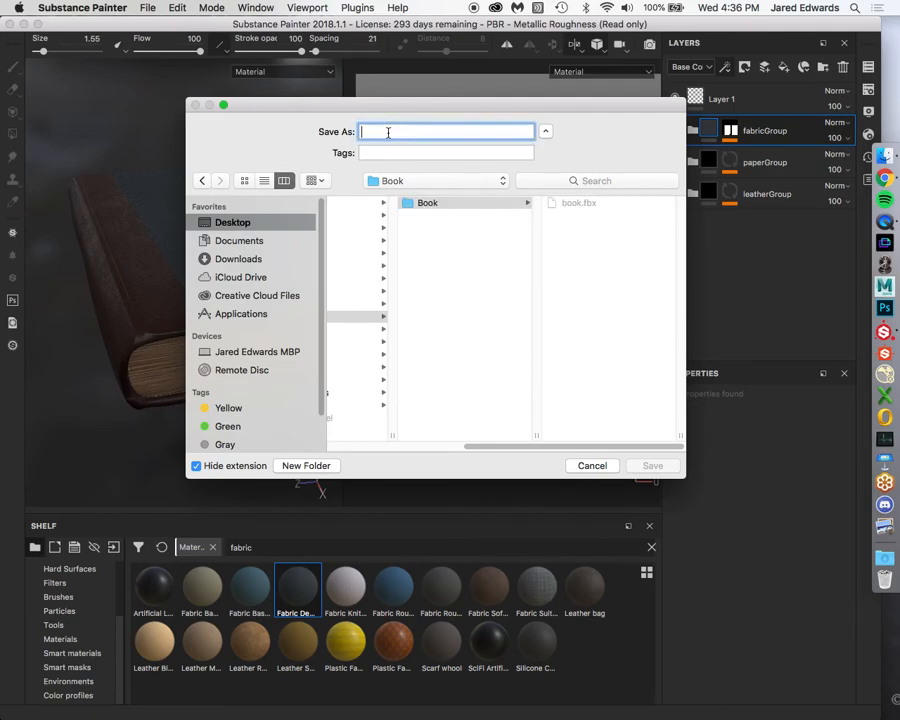
{"action": "type", "text": "book"}
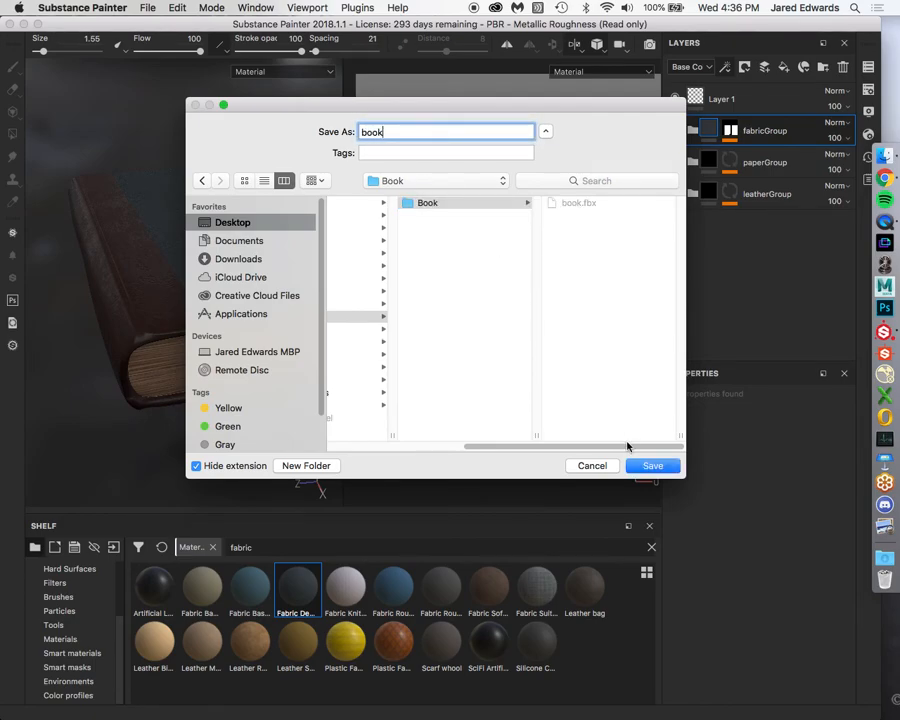
{"action": "left_click", "coordinate": [645, 466]}
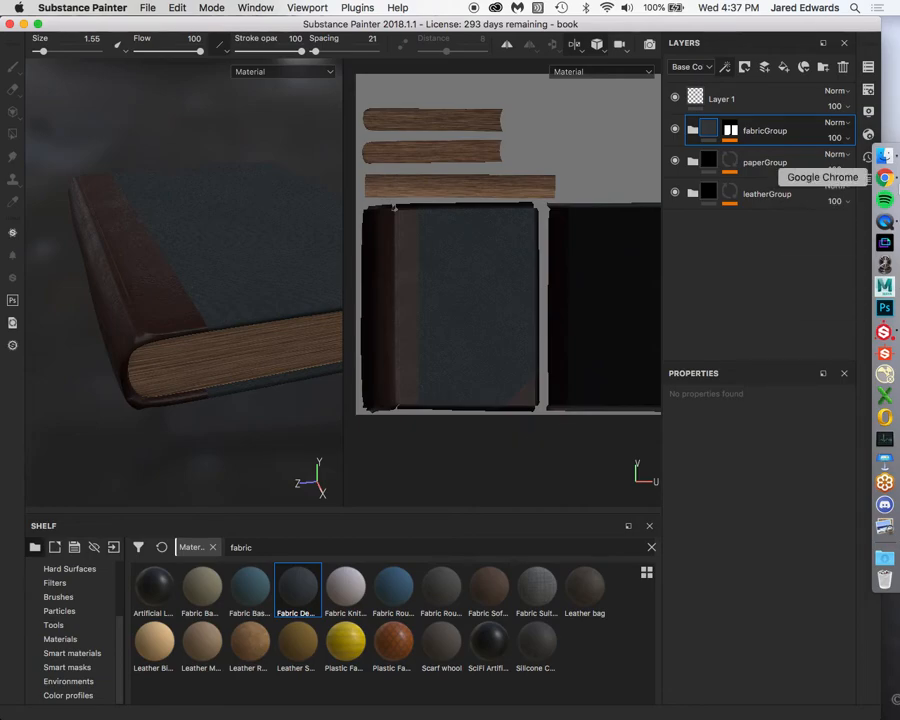
Check the saved project files in the Book folder in Finder, and return to Substance Painter.
{"action": "left_click", "coordinate": [884, 156]}
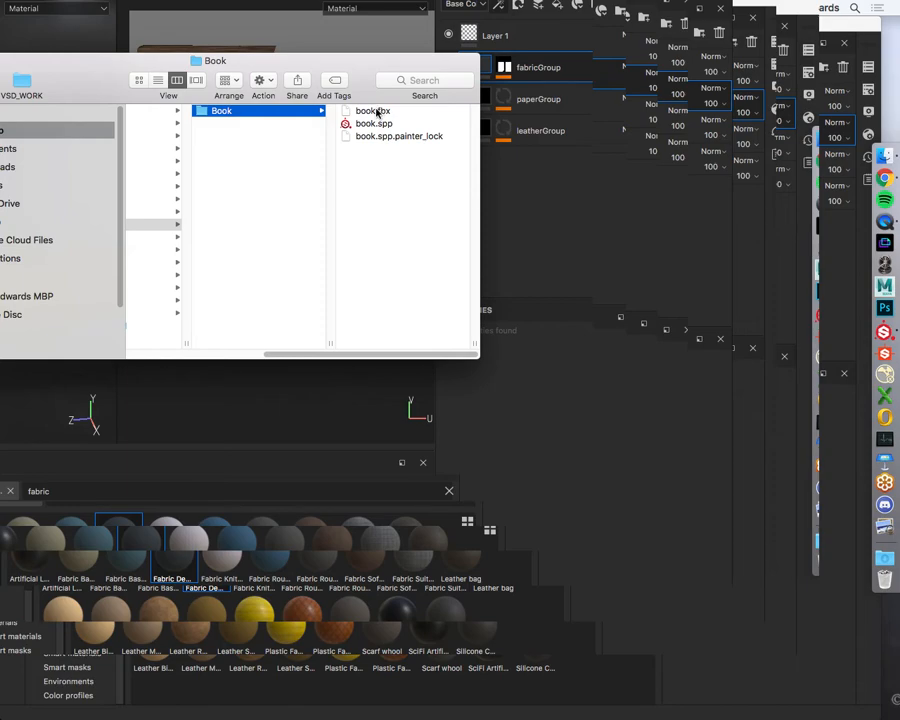
{"action": "left_click_drag", "start_coordinate": [362, 354], "coordinate": [311, 354]}
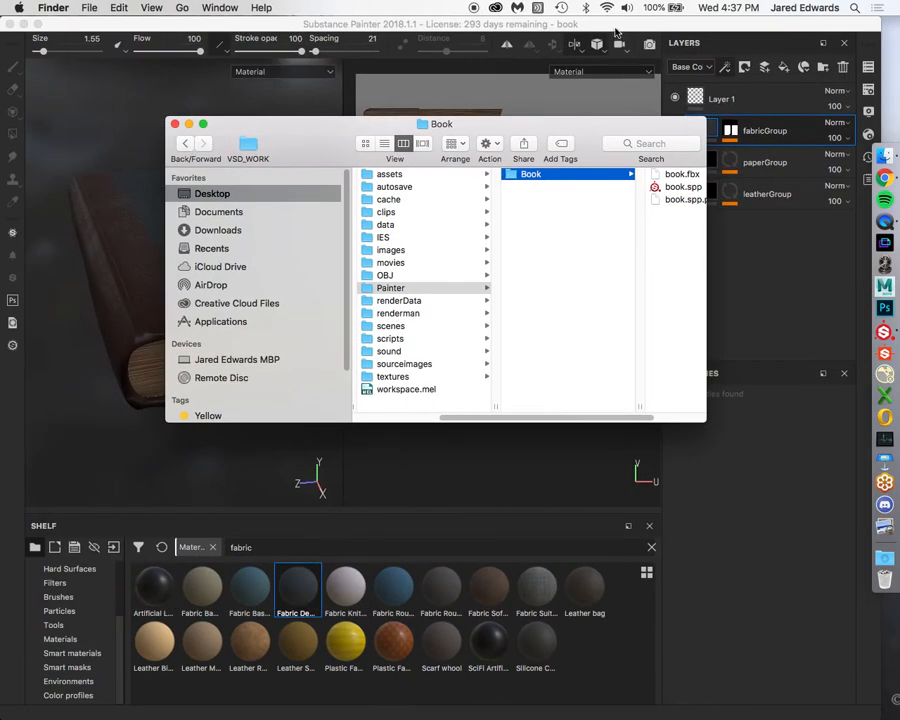
{"action": "left_click", "coordinate": [615, 28]}
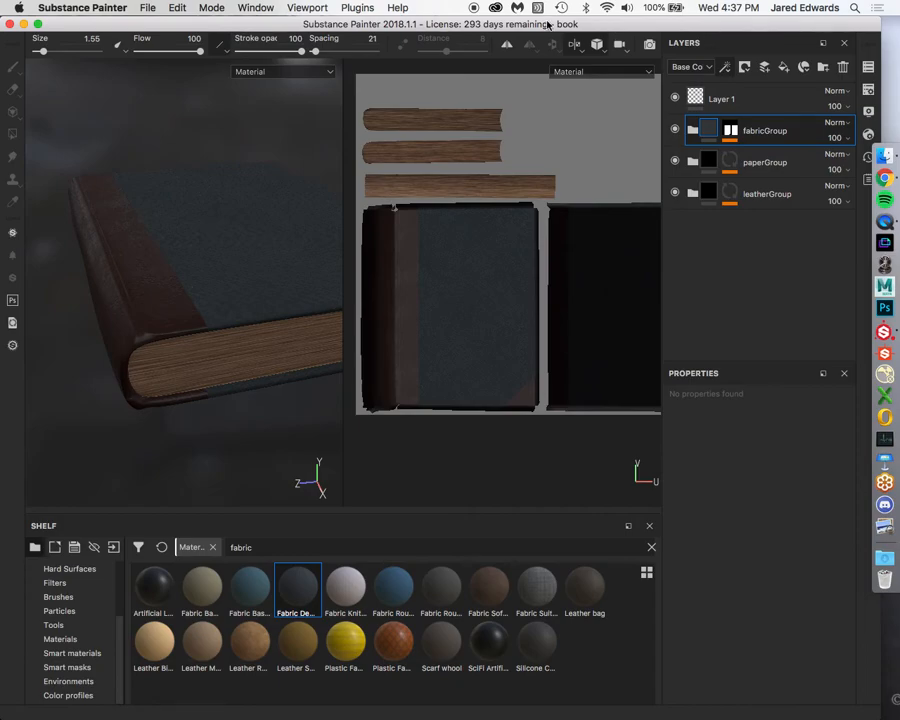
Add a new folder above fabricGroup in the layer stack and rename it goldGroup.
{"action": "left_click_drag", "start_coordinate": [129, 241], "coordinate": [220, 235], "text": "alt"}
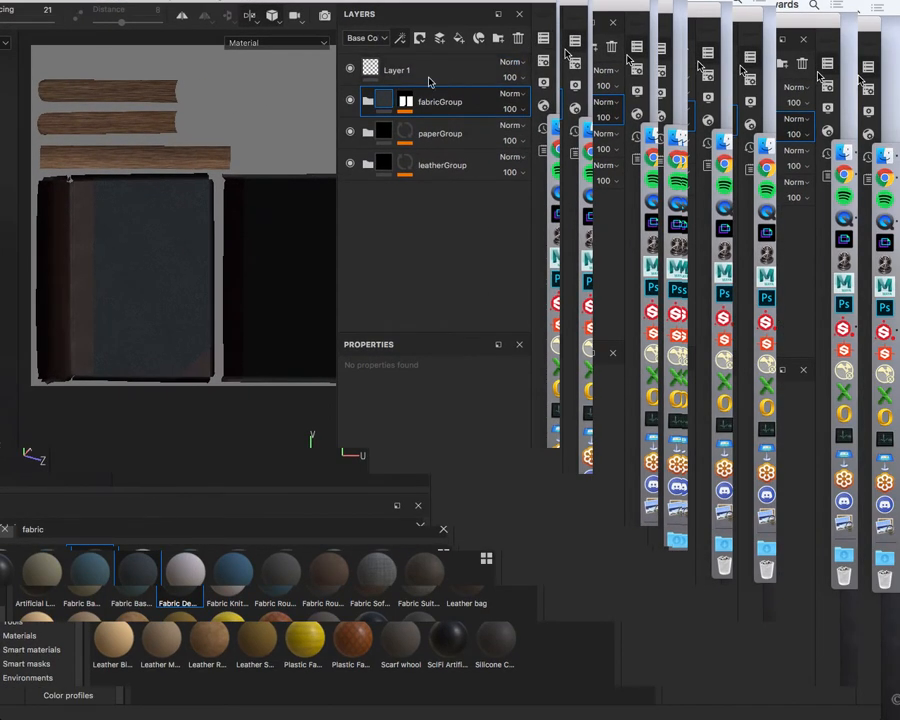
{"action": "left_click", "coordinate": [497, 39]}
{"action": "double_click", "coordinate": [416, 101]}
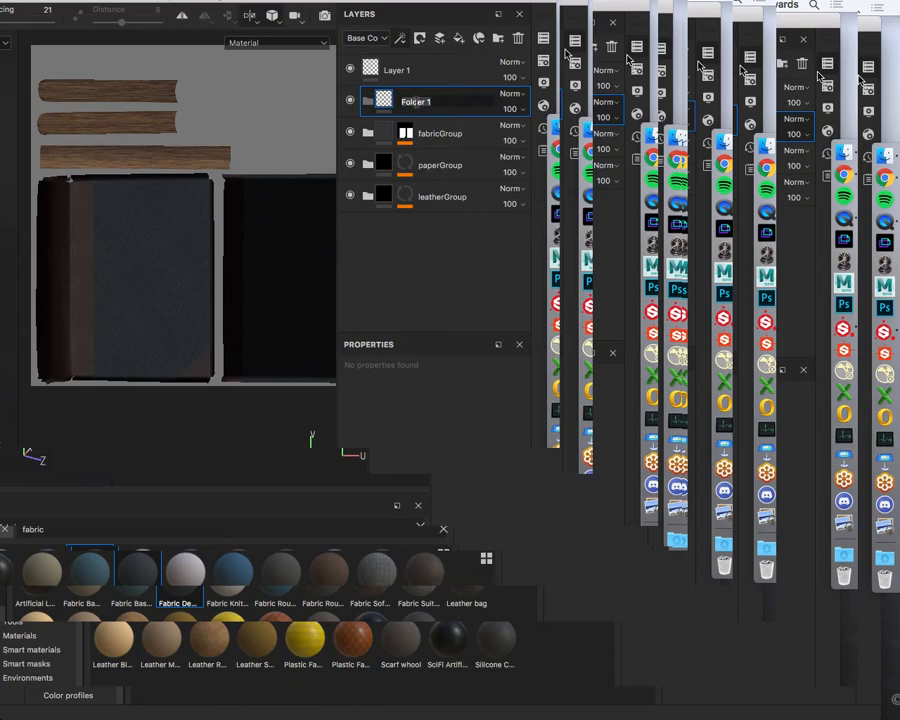
{"action": "type", "text": "goldGroup"}
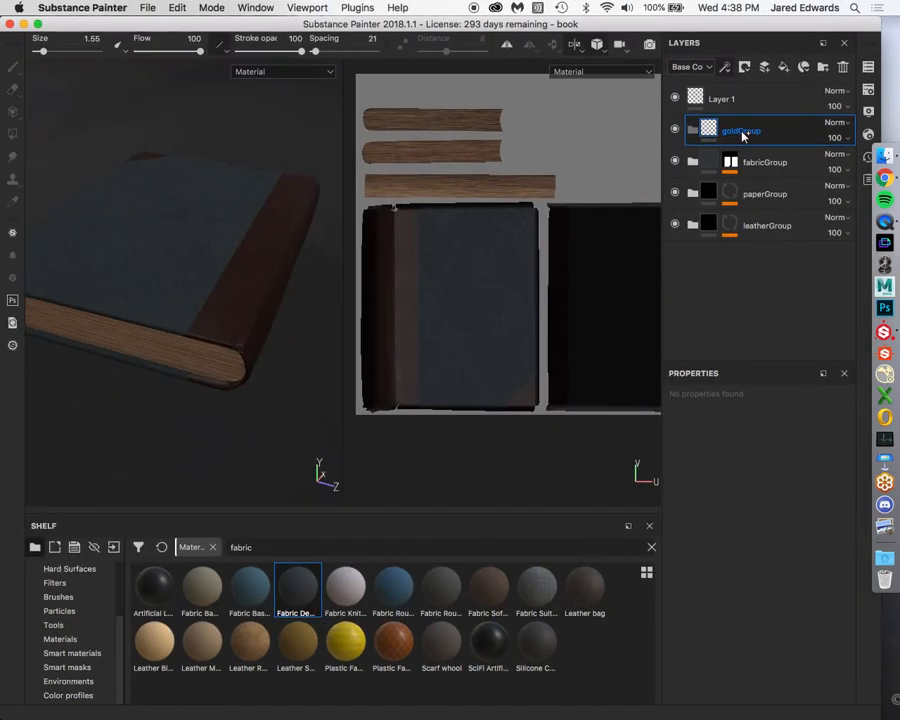
Search the material shelf for gold and add the Gold Pure material inside goldGroup.
{"action": "double_click", "coordinate": [279, 545]}
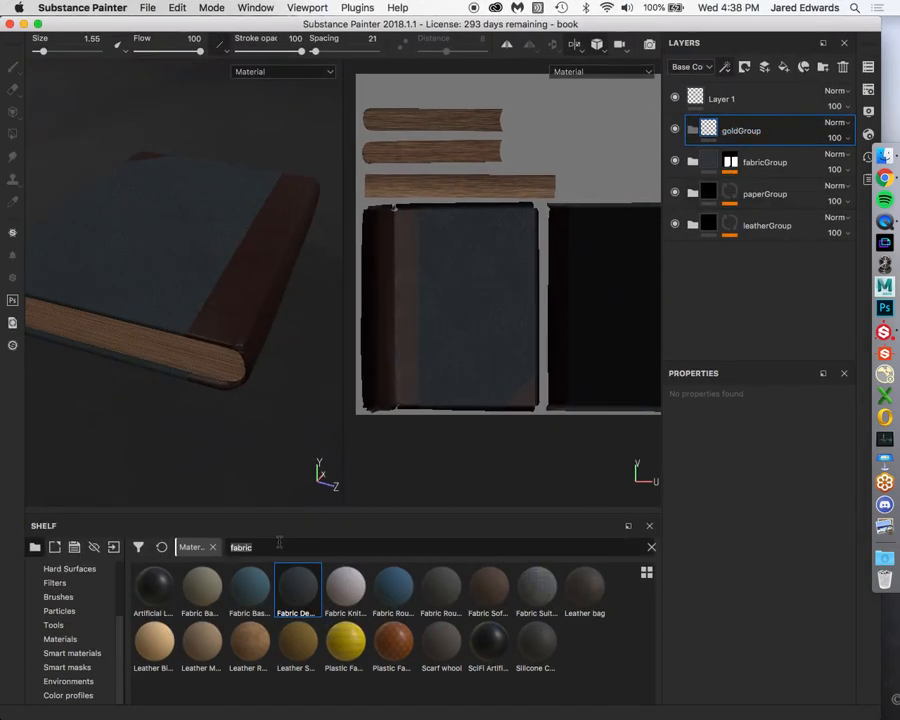
{"action": "type", "text": "gold"}
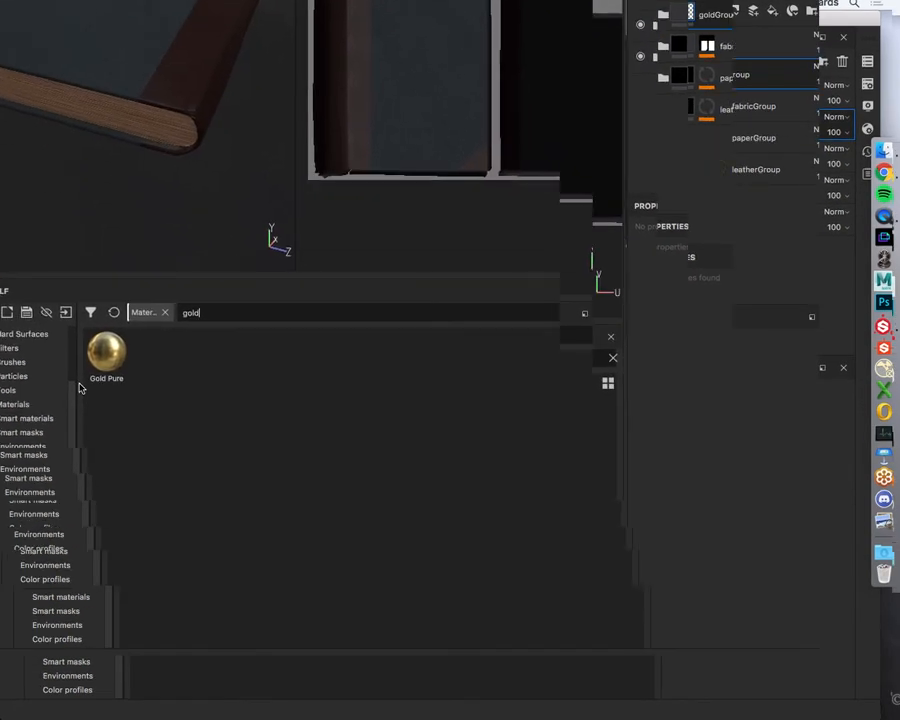
{"action": "mouse_move", "coordinate": [154, 592]}
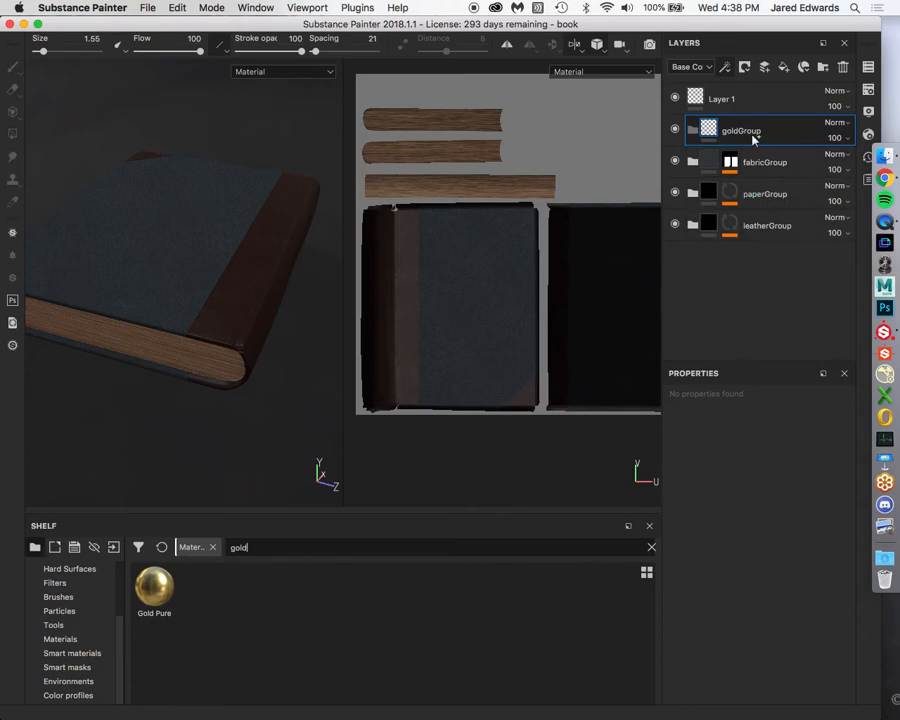
{"action": "mouse_move", "coordinate": [154, 598]}
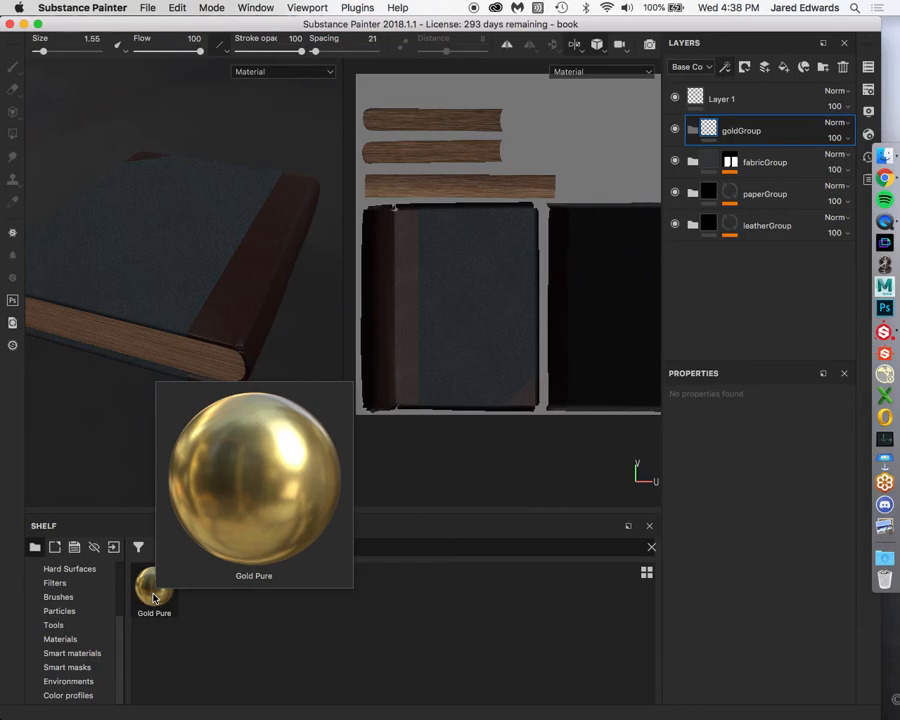
{"action": "left_click_drag", "start_coordinate": [154, 598], "coordinate": [180, 601]}
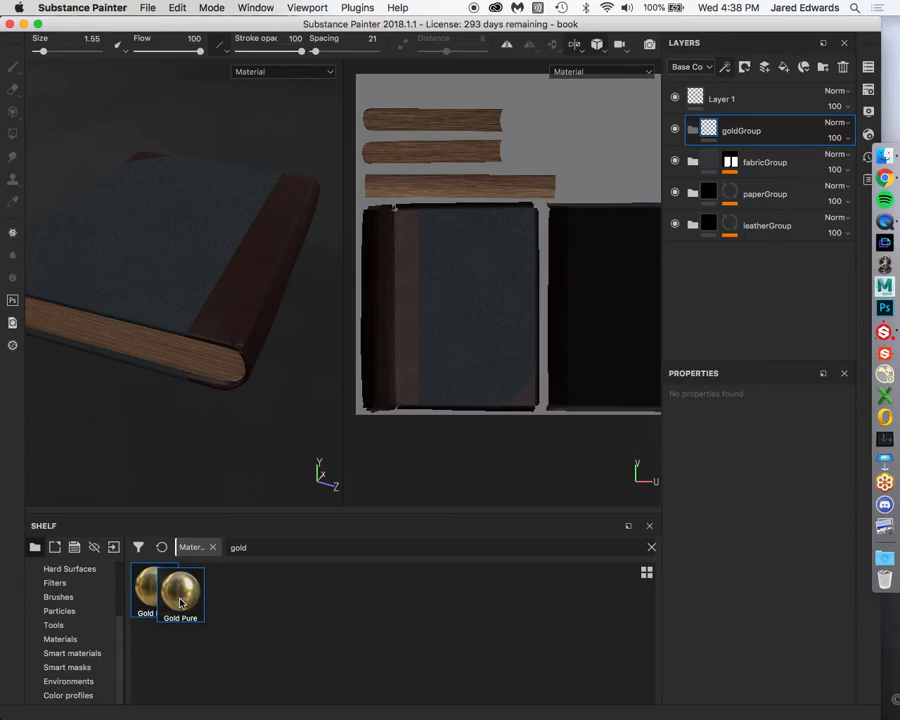
{"action": "left_click_drag", "start_coordinate": [180, 601], "coordinate": [731, 138]}
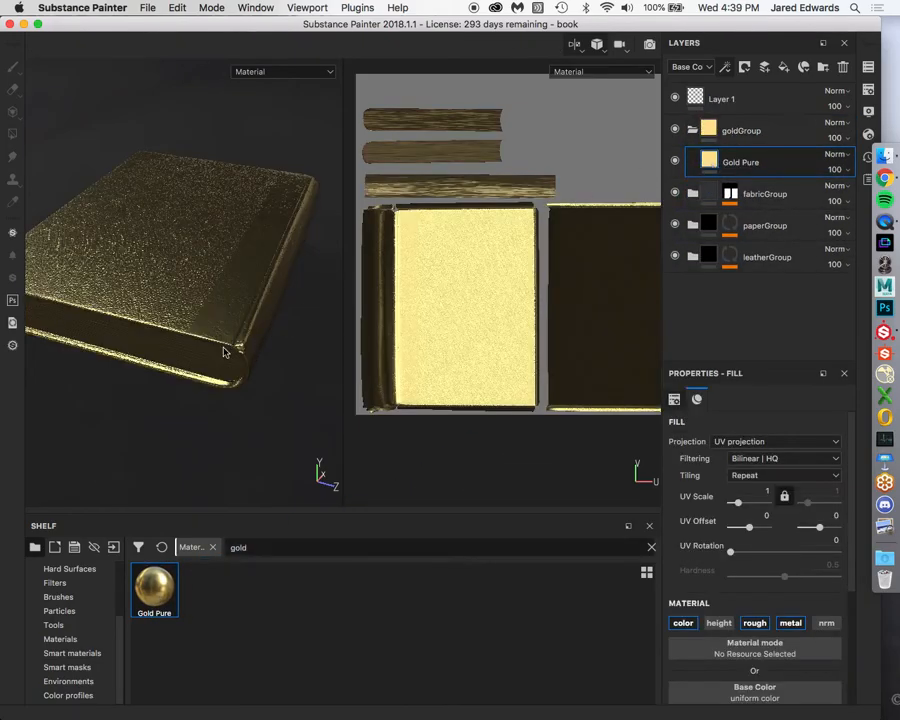
Inspect the gold-covered book's texture channels and its material surface from several angles.
{"action": "mouse_move", "coordinate": [207, 254]}
{"action": "left_mouse_down", "text": "alt"}
{"action": "mouse_move", "coordinate": [192, 326]}
{"action": "mouse_move", "coordinate": [205, 265]}
{"action": "left_mouse_up", "text": "alt"}
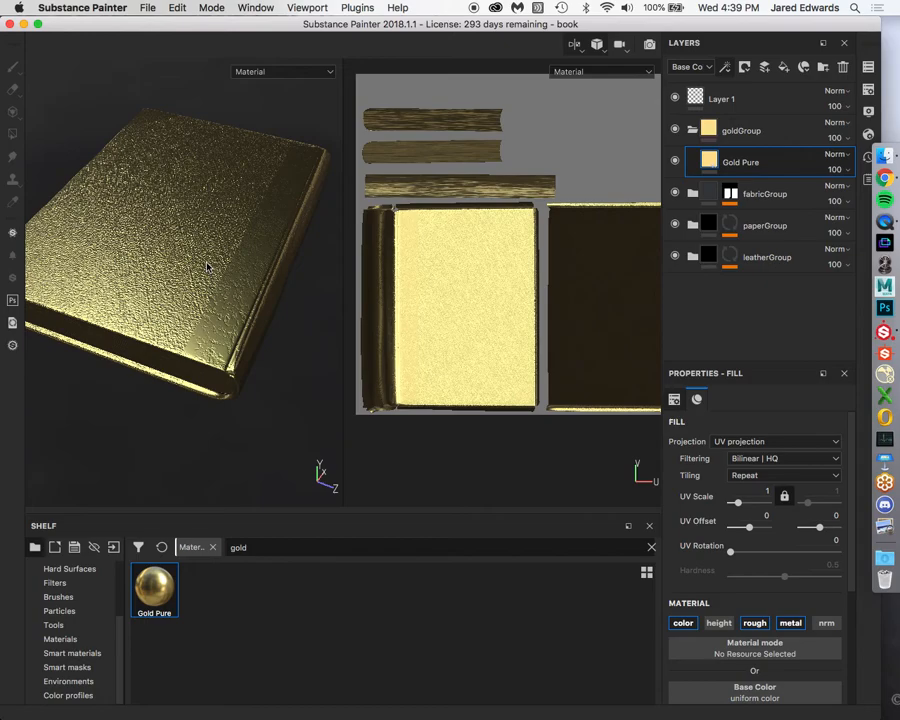
{"action": "key", "text": "c"}
{"action": "key", "text": "c"}
{"action": "key", "text": "c"}
{"action": "key", "text": "shift+c"}
{"action": "key", "text": "shift+c"}
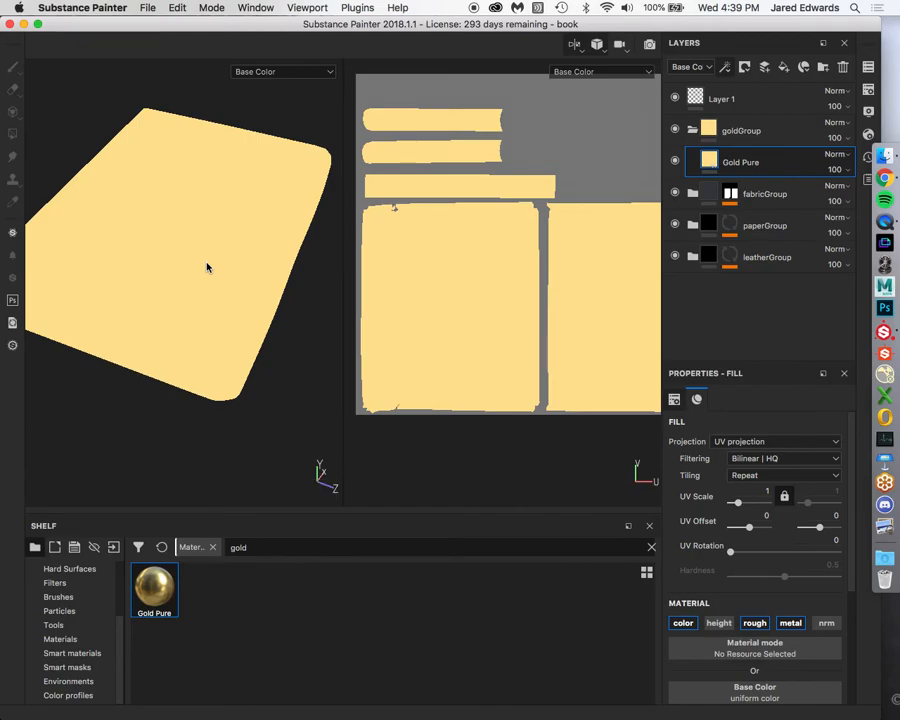
{"action": "key", "text": "m"}
{"action": "left_click_drag", "start_coordinate": [150, 185], "coordinate": [218, 257], "text": "alt"}
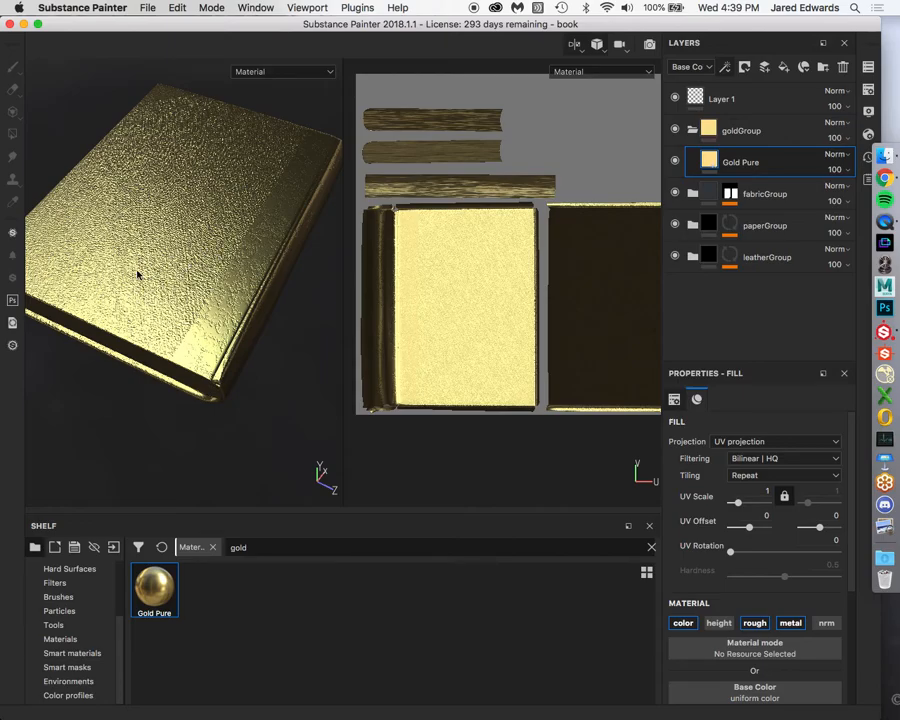
{"action": "left_click_drag", "start_coordinate": [161, 259], "coordinate": [170, 248], "text": "alt"}
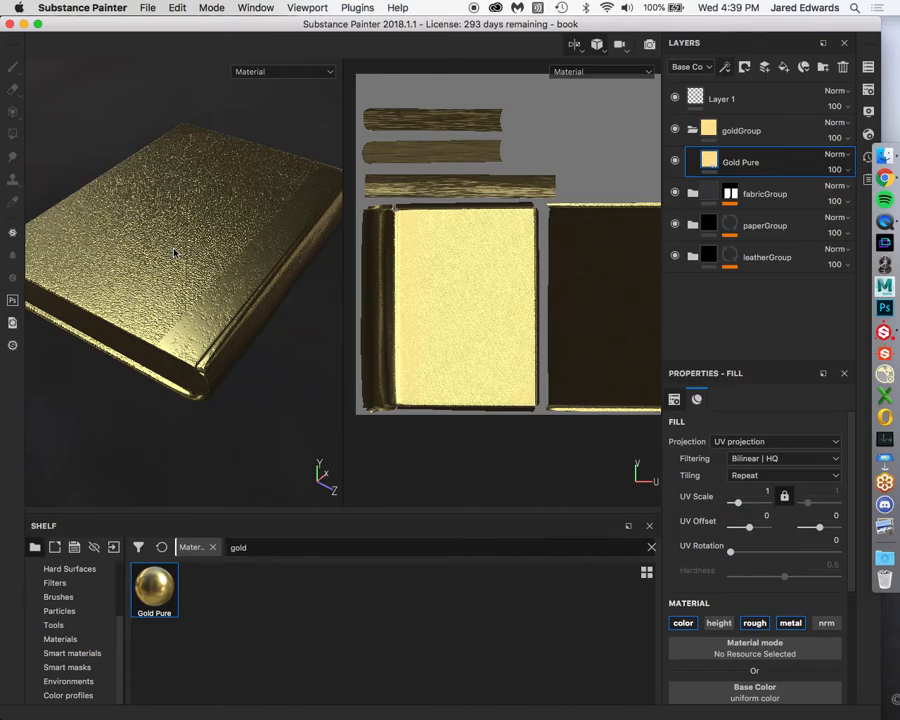
{"action": "left_click_drag", "start_coordinate": [172, 222], "coordinate": [178, 255], "text": "alt"}
{"action": "right_click_drag", "start_coordinate": [178, 255], "coordinate": [185, 277], "text": "alt"}
{"action": "left_click_drag", "start_coordinate": [185, 277], "coordinate": [165, 391], "text": "alt"}
{"action": "left_click_drag", "start_coordinate": [193, 332], "coordinate": [206, 275], "text": "alt"}
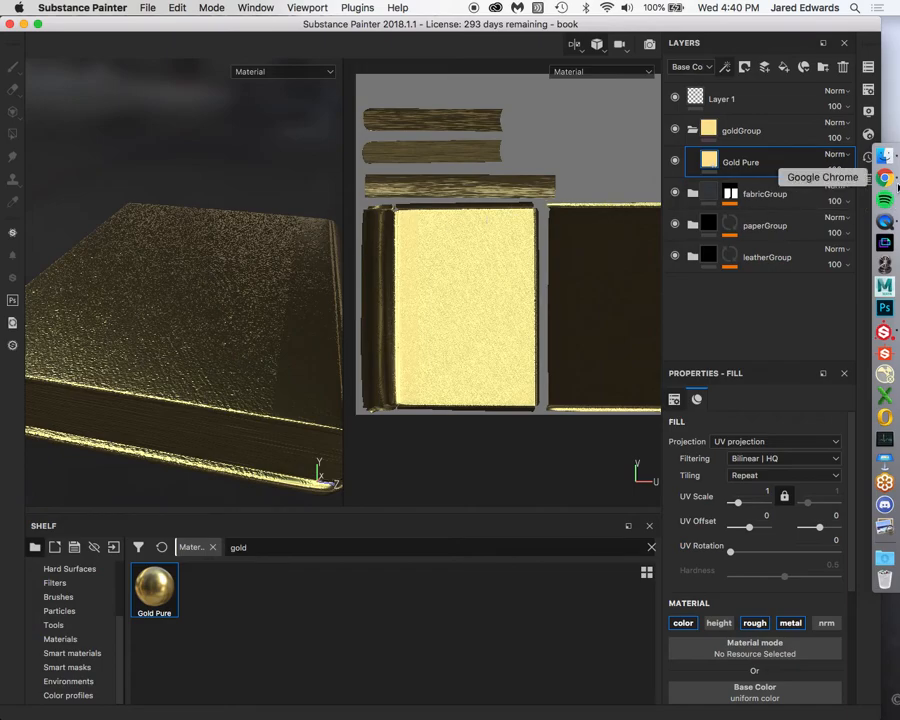
Switch to Chrome to check the gold lines on the old book's reference photo, and return to Substance Painter with the log closed.
{"action": "left_click", "coordinate": [885, 178]}
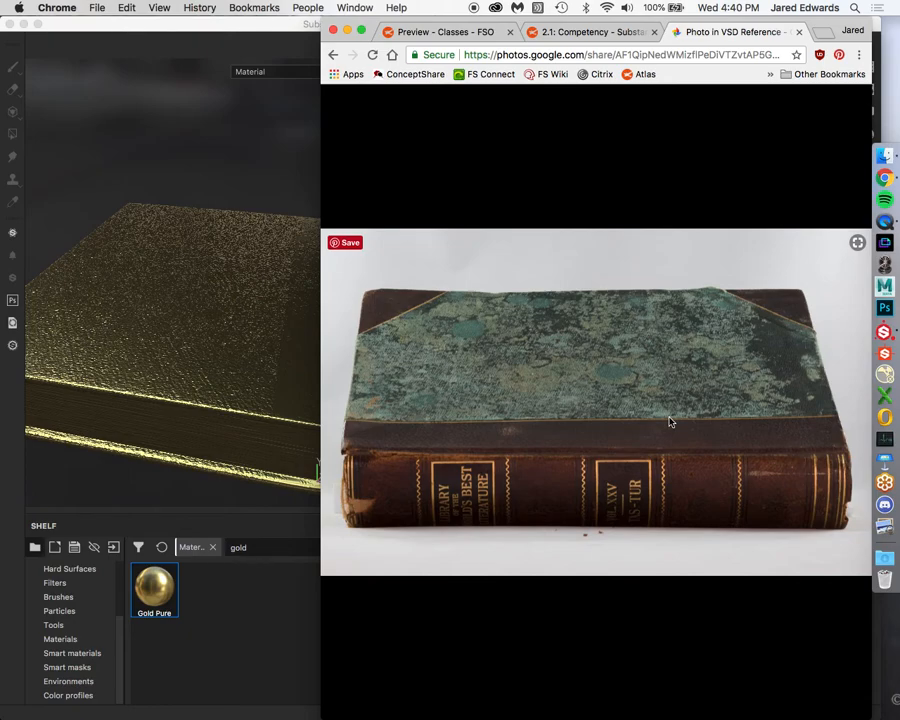
{"action": "key", "text": "super+Tab"}
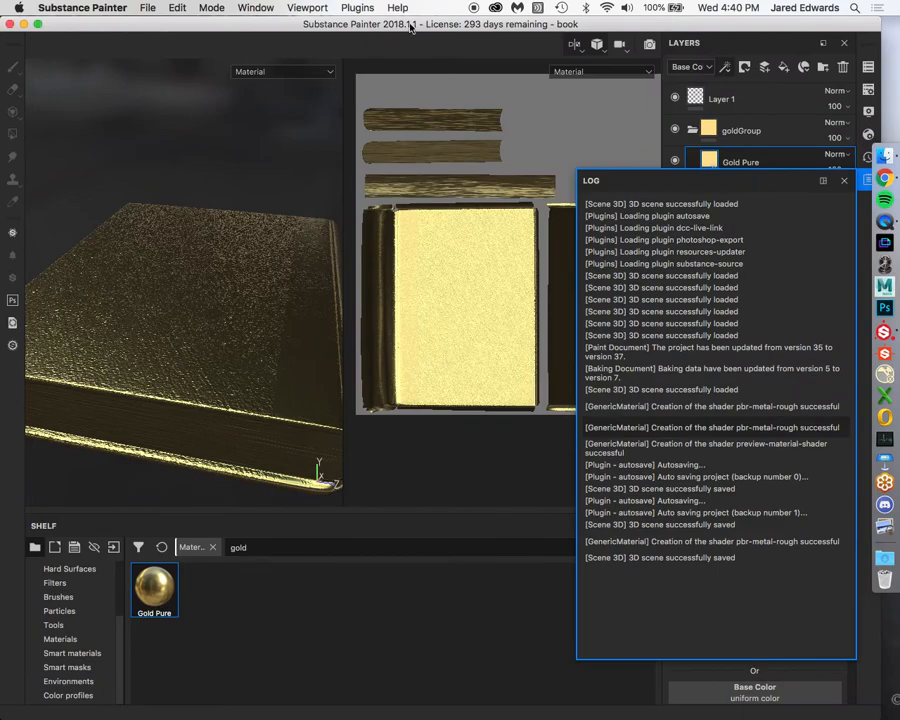
{"action": "left_click", "coordinate": [864, 181]}
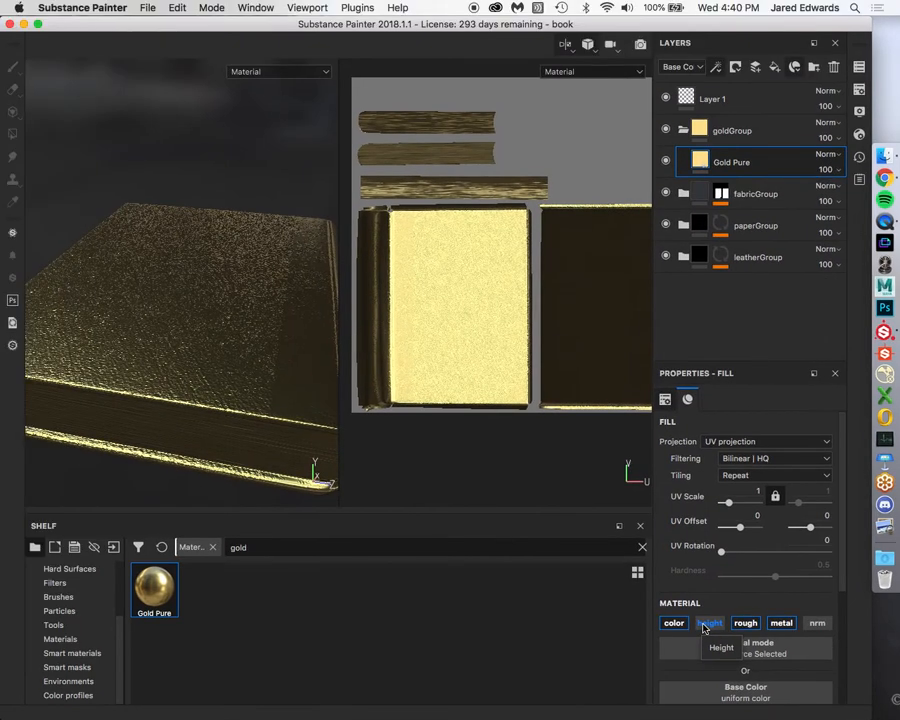
Enable the height channel of the Gold Pure fill and check the book's channels and material view.
{"action": "left_click", "coordinate": [220, 214]}
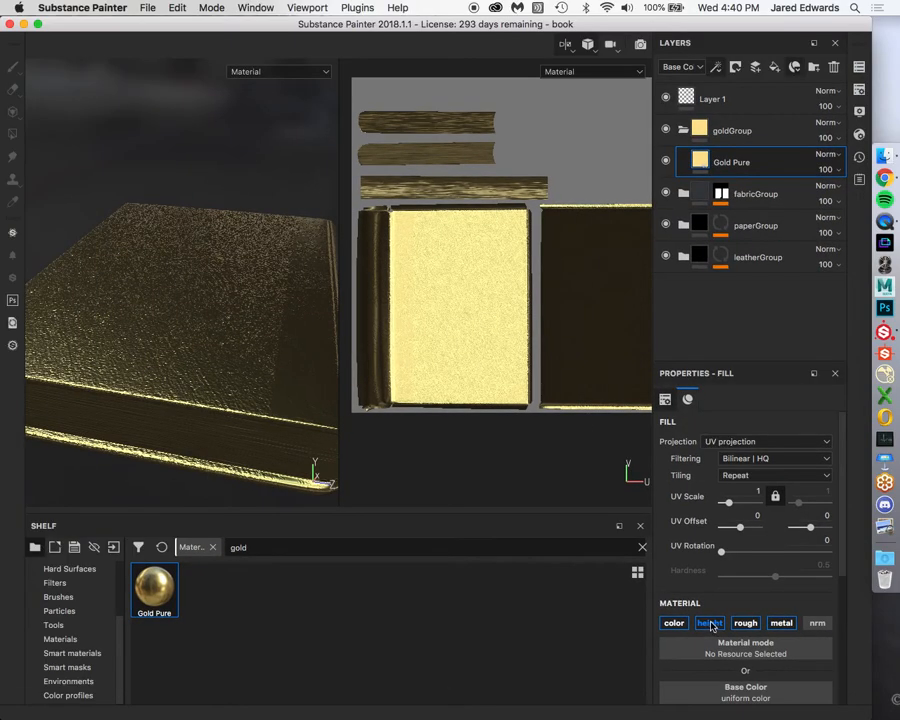
{"action": "mouse_move", "coordinate": [287, 345]}
{"action": "left_mouse_down", "text": "alt"}
{"action": "mouse_move", "coordinate": [259, 361]}
{"action": "mouse_move", "coordinate": [281, 356]}
{"action": "left_mouse_up", "text": "alt"}
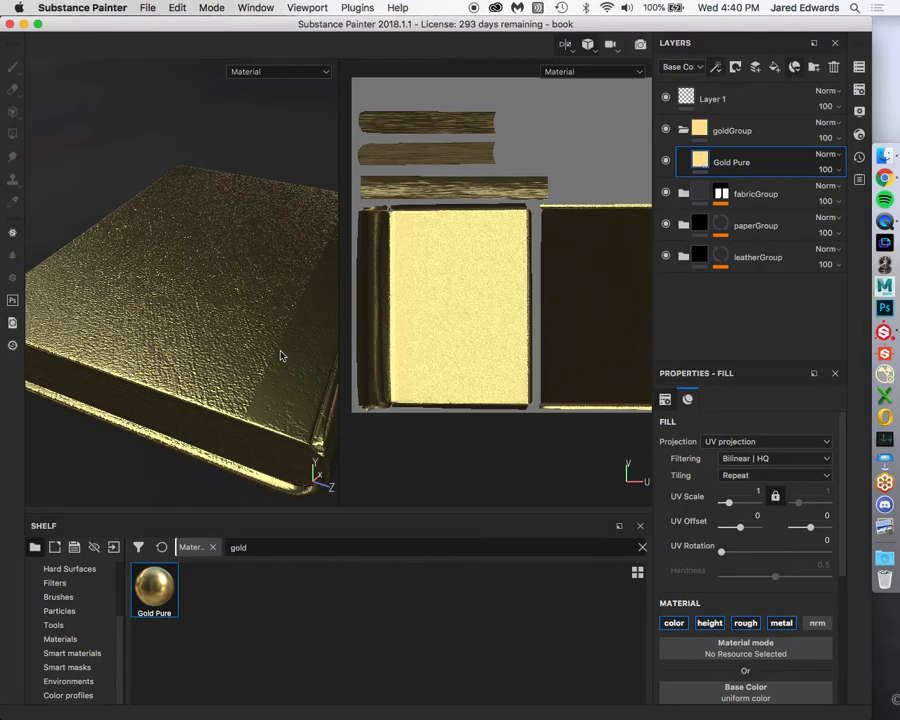
{"action": "key", "text": "c"}
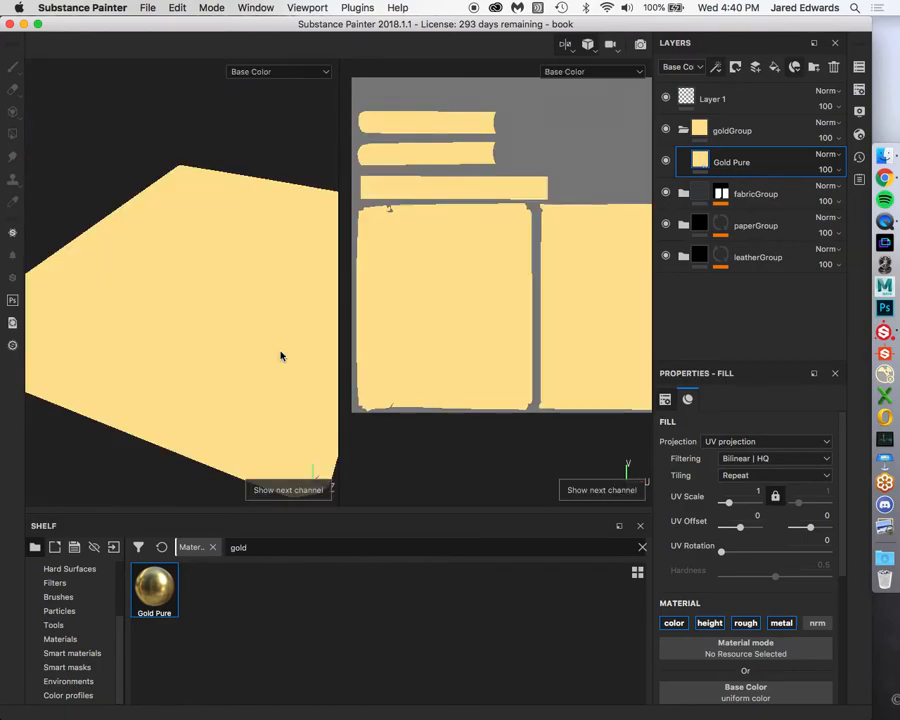
{"action": "key", "text": "c"}
{"action": "mouse_move", "coordinate": [281, 356]}
{"action": "left_mouse_down", "text": "alt"}
{"action": "mouse_move", "coordinate": [286, 386]}
{"action": "mouse_move", "coordinate": [282, 355]}
{"action": "left_mouse_up", "text": "alt"}
{"action": "key", "text": "c"}
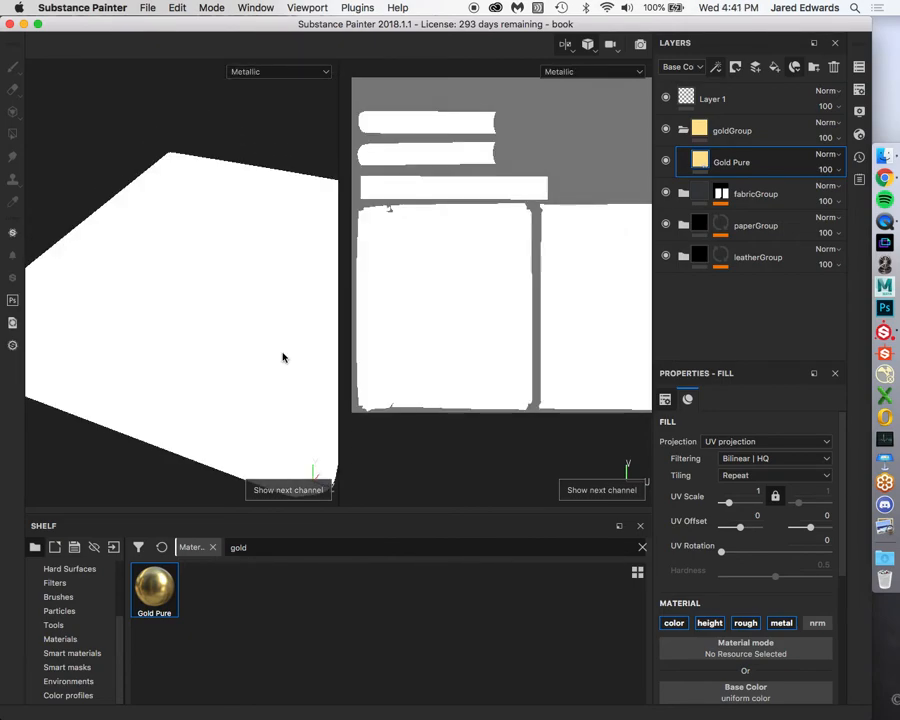
{"action": "key", "text": "m"}
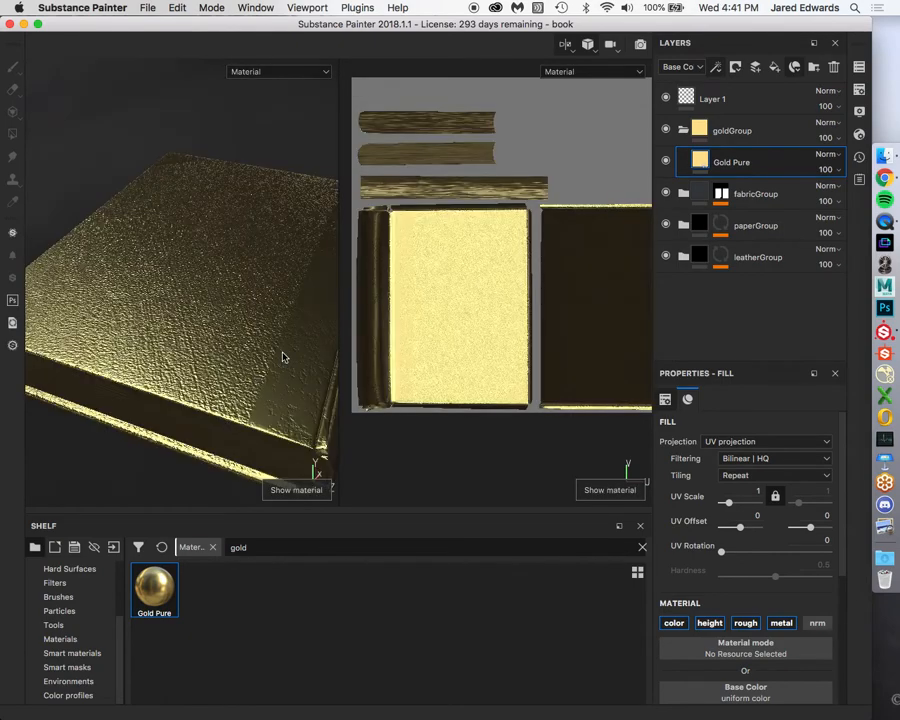
Set the Gold Pure layer's blending mode to Normal for the Height channel.
{"action": "left_click", "coordinate": [698, 69]}
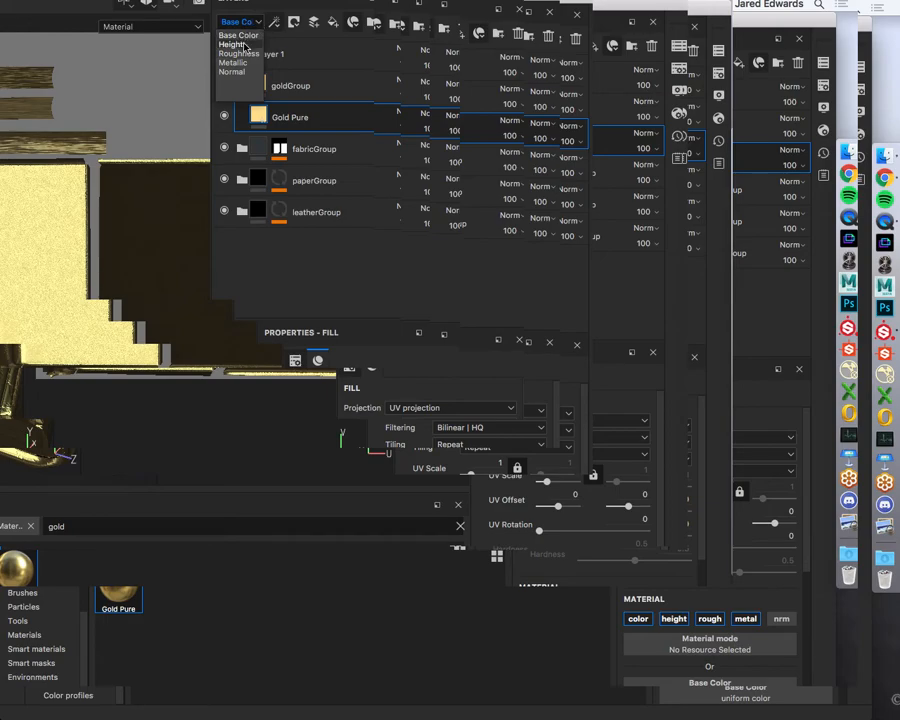
{"action": "left_click", "coordinate": [244, 46]}
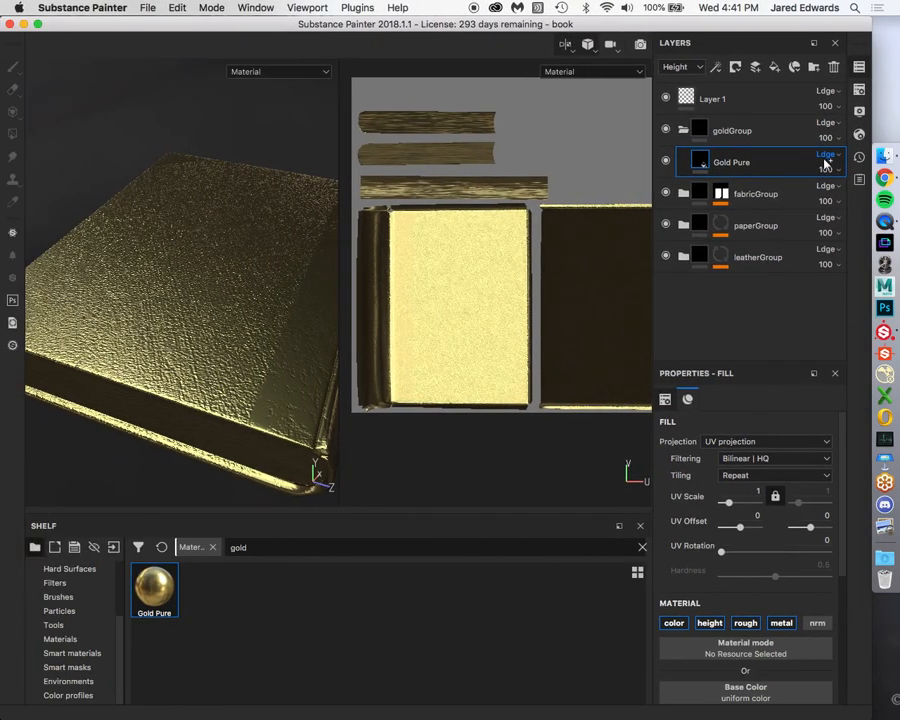
{"action": "left_click", "coordinate": [298, 113]}
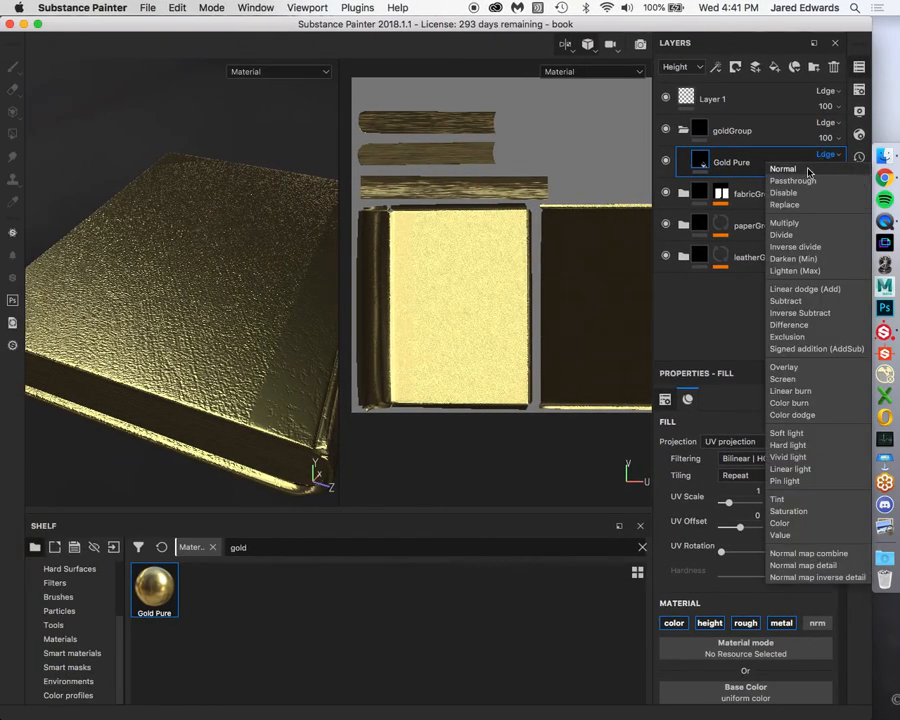
{"action": "left_click", "coordinate": [811, 172]}
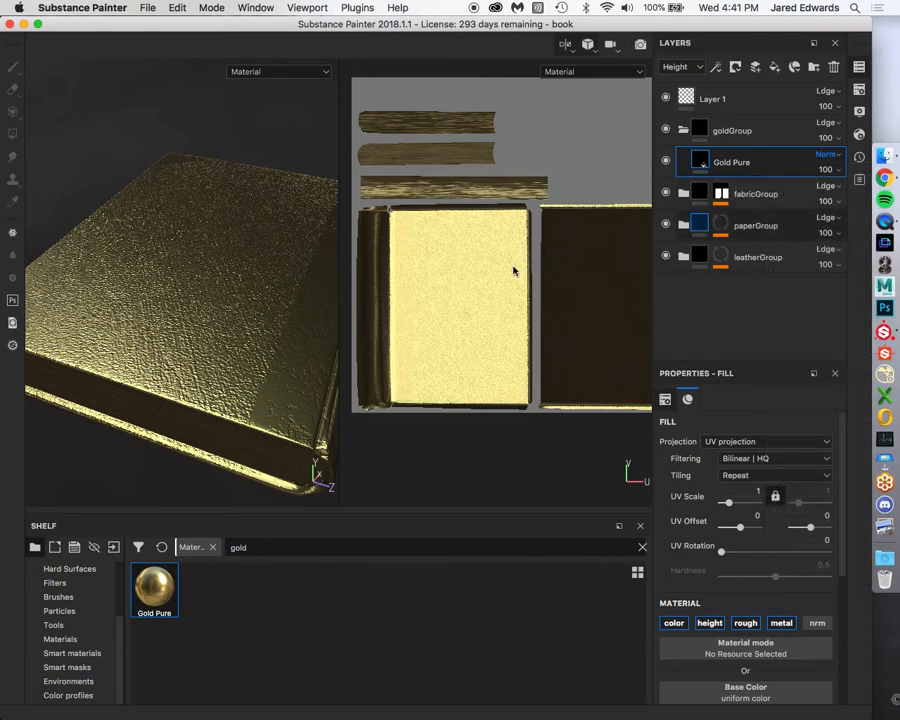
Set the Gold Pure layer's blending mode to Normal for the Normal channel.
{"action": "left_click", "coordinate": [681, 67]}
{"action": "left_click", "coordinate": [681, 67]}
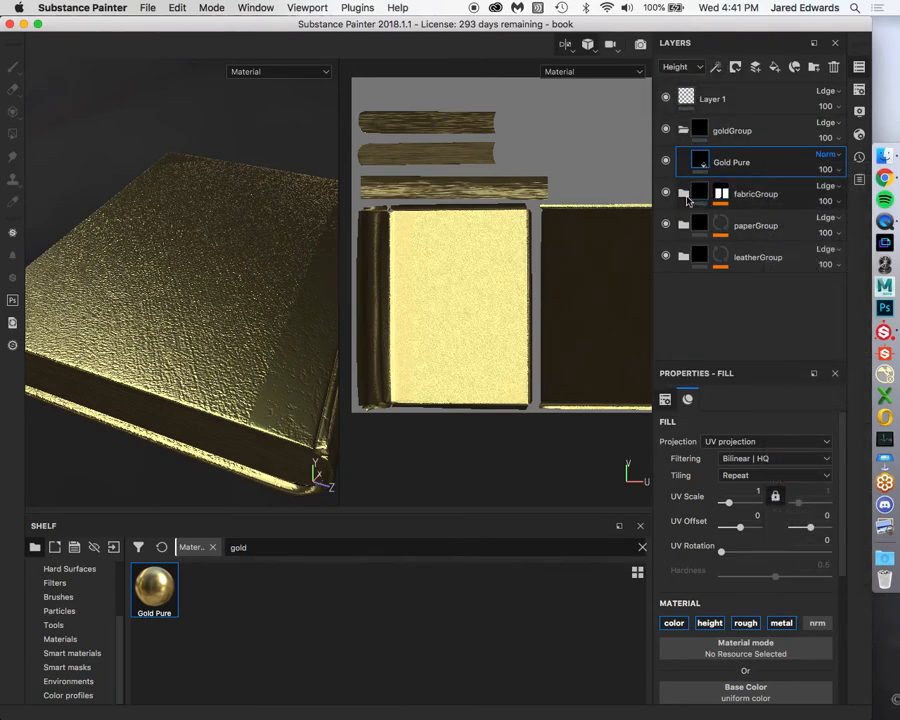
{"action": "left_click", "coordinate": [689, 67]}
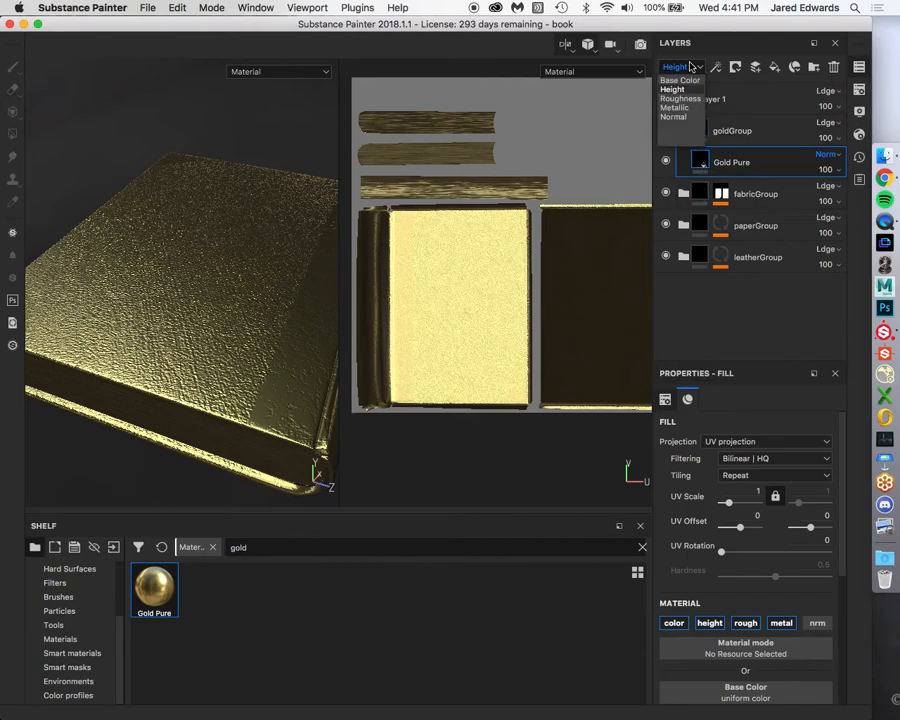
{"action": "left_click", "coordinate": [683, 117]}
{"action": "left_click", "coordinate": [826, 155]}
{"action": "left_click", "coordinate": [800, 170]}
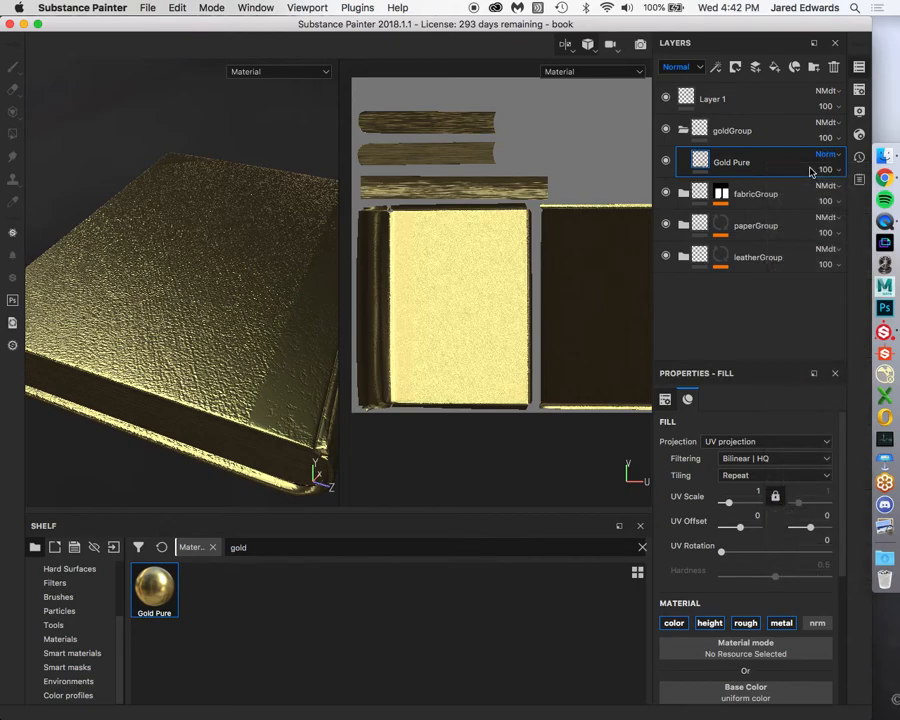
{"action": "left_click", "coordinate": [826, 158]}
{"action": "left_click", "coordinate": [718, 317]}
Disable the height channel of the Gold Pure fill and show the layer stack's Base Color blending.
{"action": "left_click", "coordinate": [698, 68]}
{"action": "left_click", "coordinate": [683, 86]}
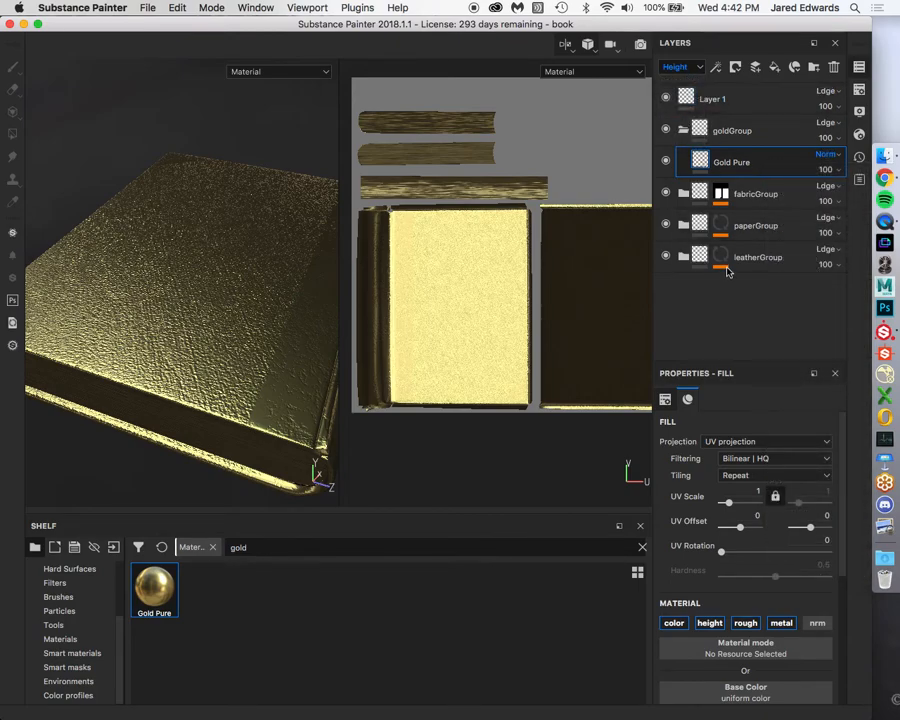
{"action": "left_click", "coordinate": [706, 194]}
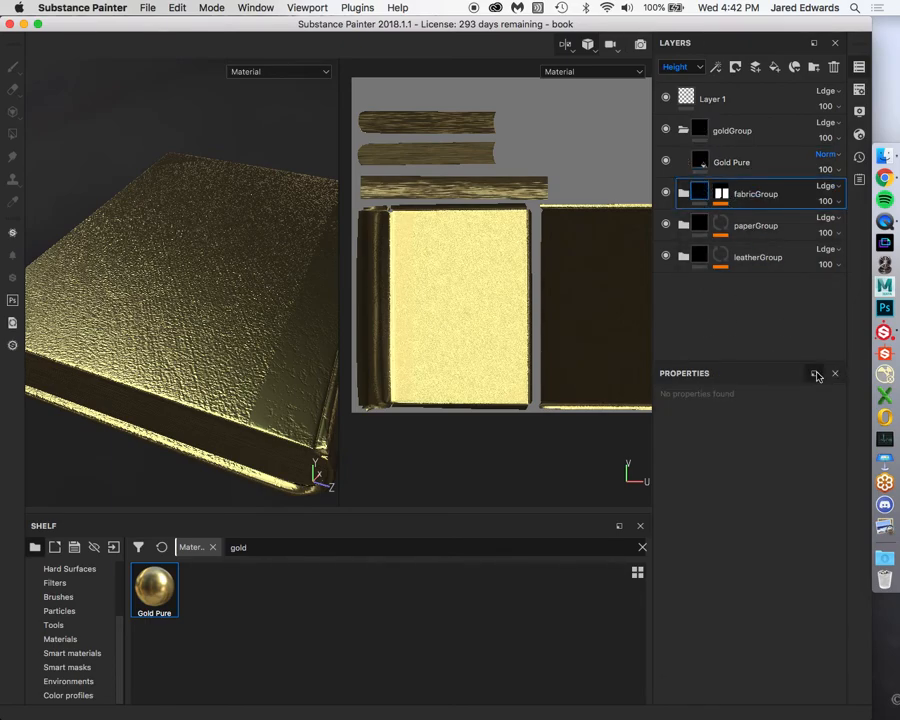
{"action": "left_click", "coordinate": [701, 163]}
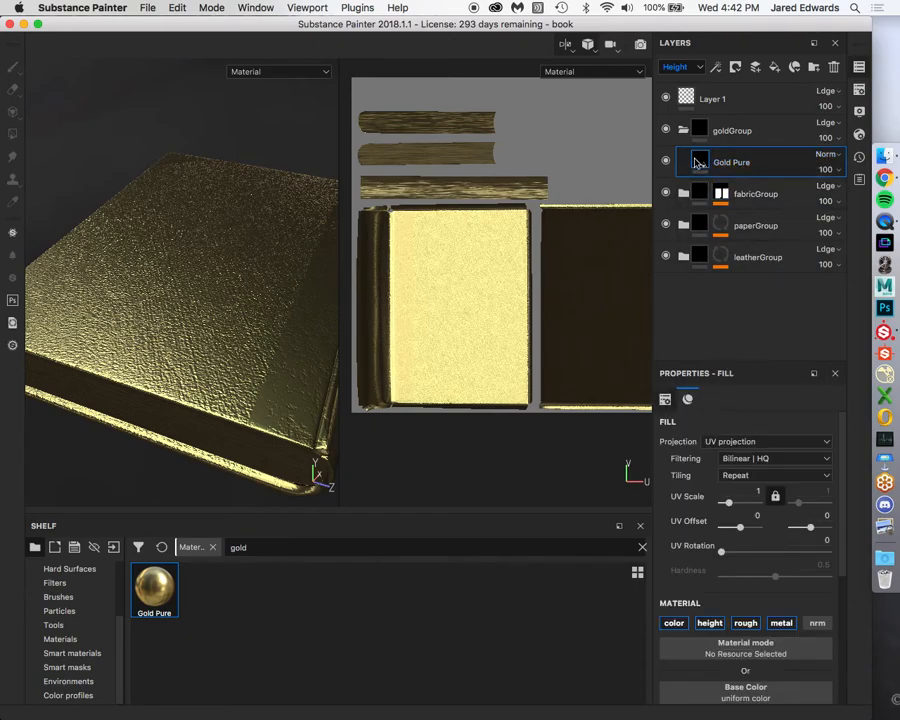
{"action": "left_click", "coordinate": [710, 625]}
{"action": "left_click", "coordinate": [693, 67]}
{"action": "left_click", "coordinate": [678, 80]}
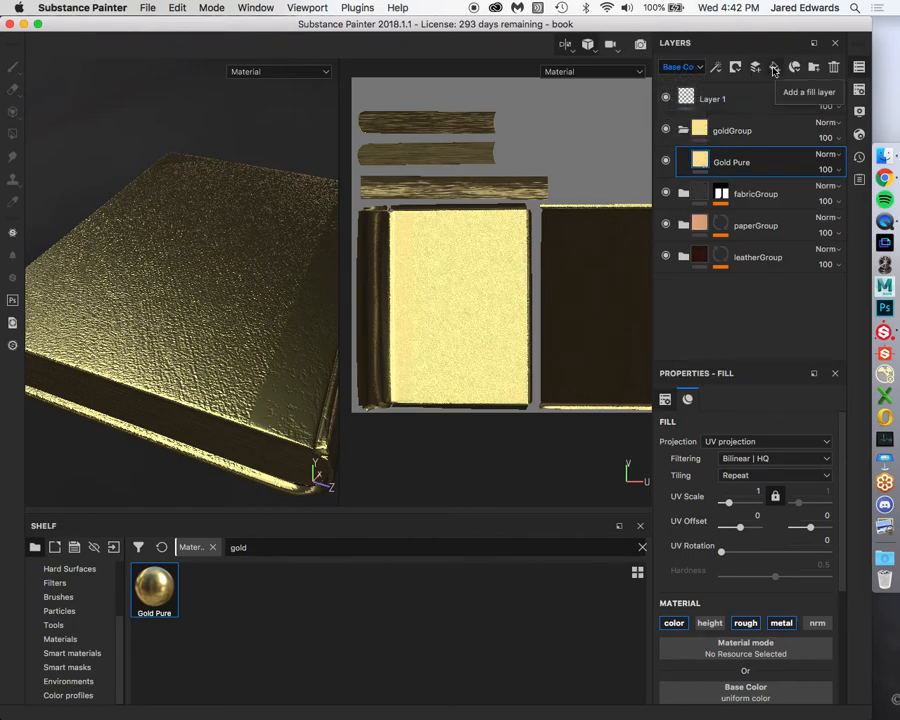
Set the goldGroup folder's blending mode to Normal for the Height channel.
{"action": "left_click", "coordinate": [684, 67]}
{"action": "left_click", "coordinate": [685, 89]}
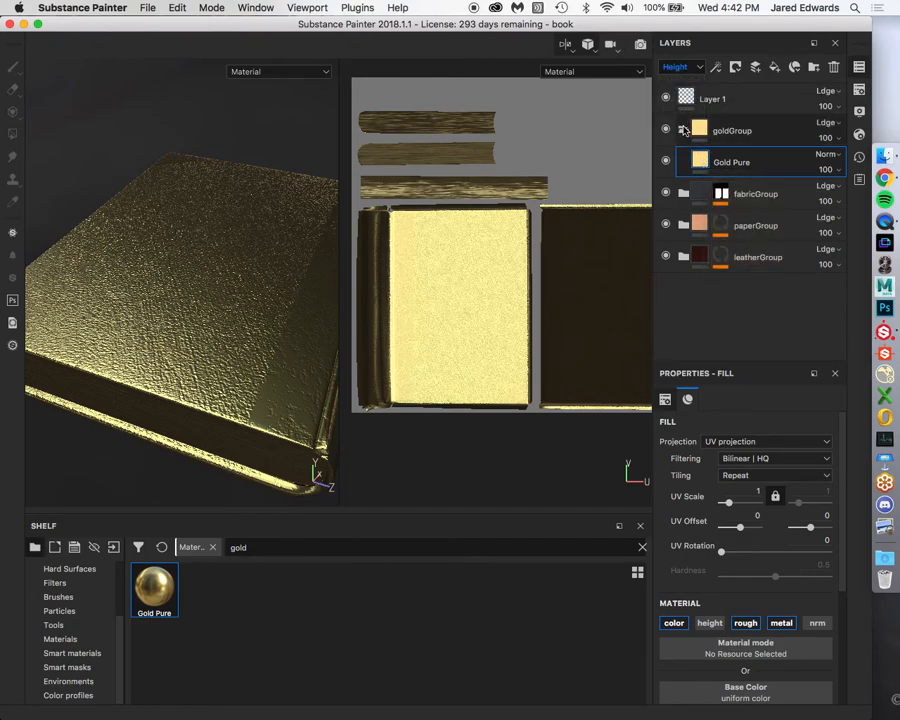
{"action": "left_click", "coordinate": [826, 122]}
{"action": "left_click", "coordinate": [795, 190]}
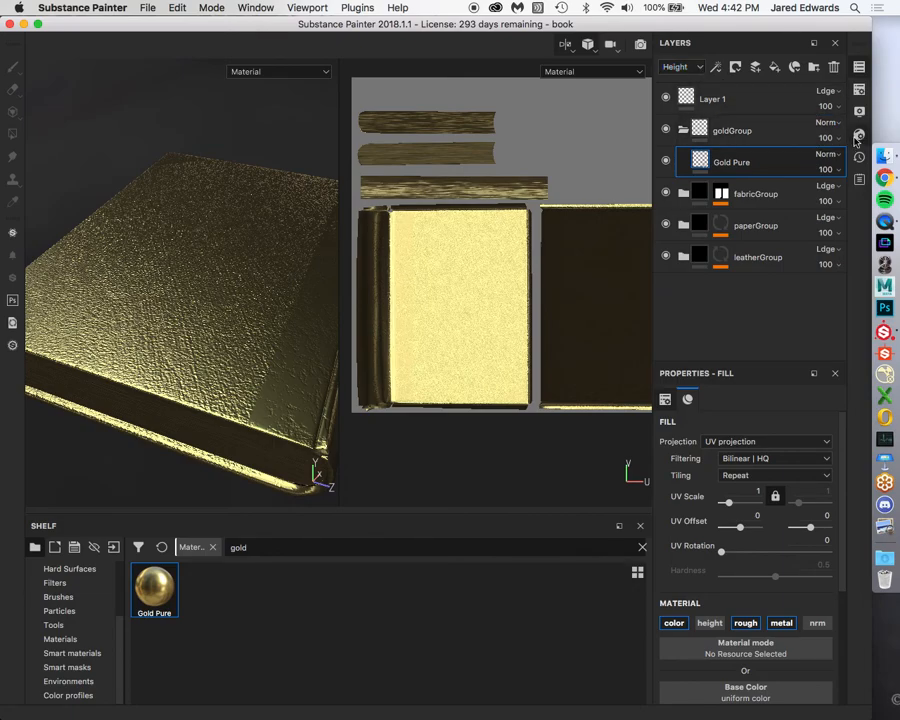
Enable the height channel of the Gold Pure fill.
{"action": "left_click", "coordinate": [706, 622]}
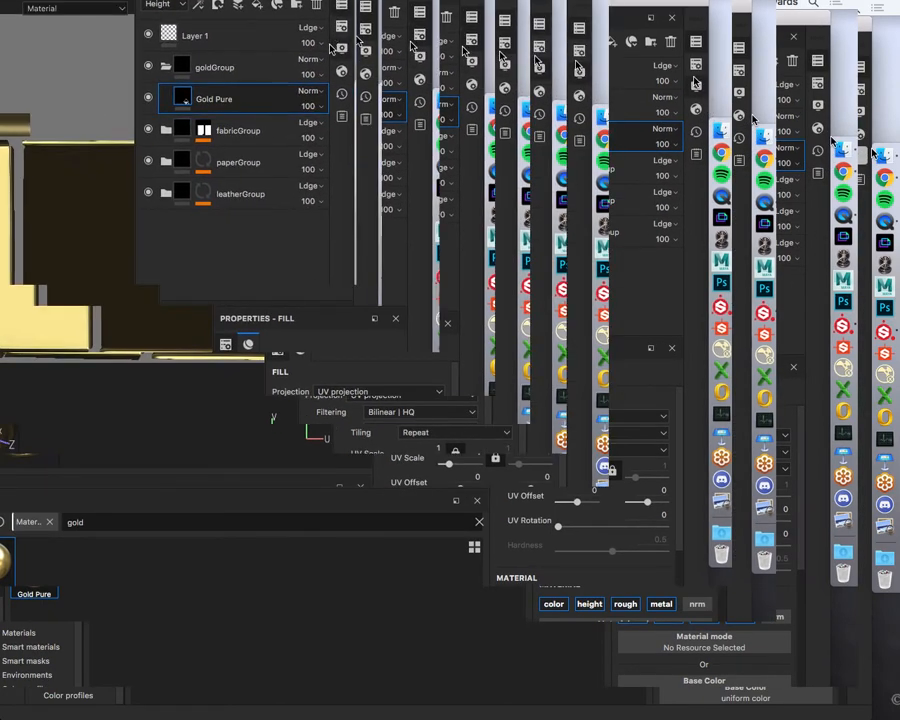
{"action": "left_click", "coordinate": [310, 91]}
{"action": "left_click", "coordinate": [313, 93]}
{"action": "left_click", "coordinate": [313, 93]}
{"action": "left_click", "coordinate": [312, 92]}
{"action": "left_click", "coordinate": [312, 92]}
{"action": "left_click", "coordinate": [312, 92]}
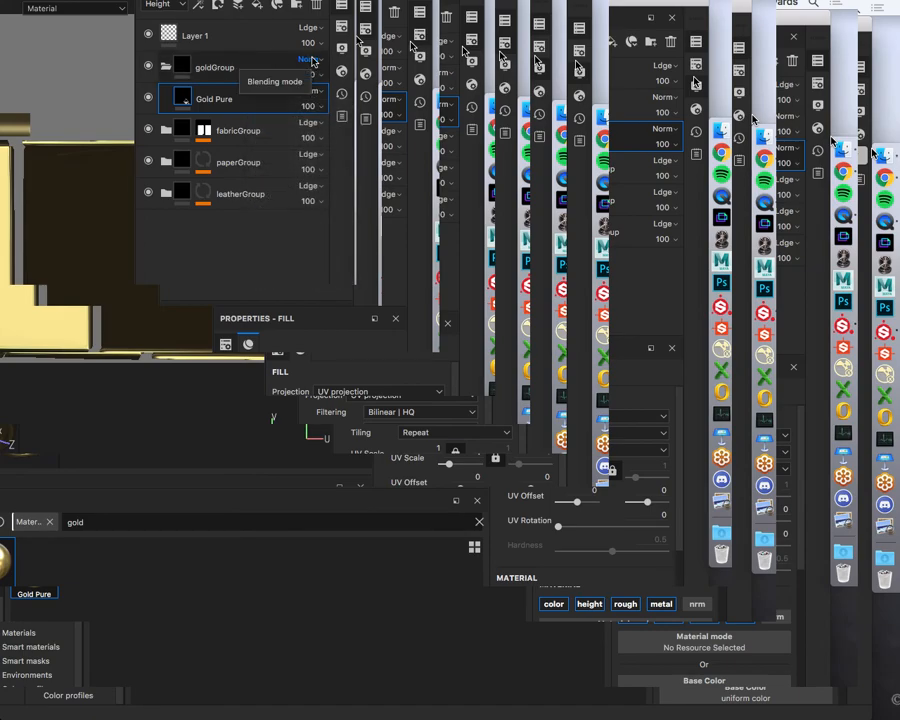
{"action": "left_click", "coordinate": [313, 60]}
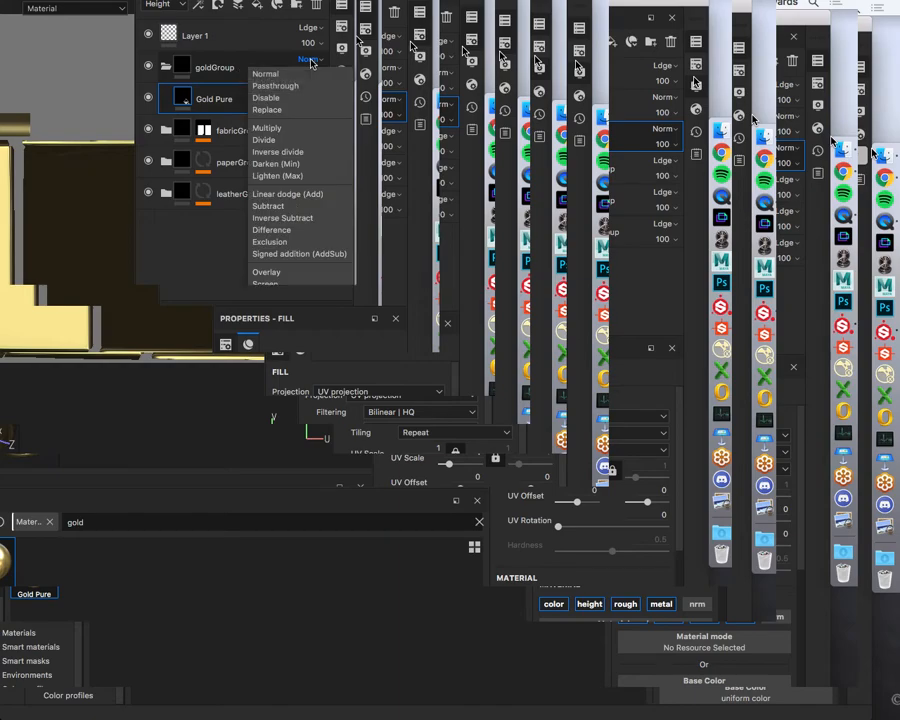
{"action": "left_click", "coordinate": [176, 31]}
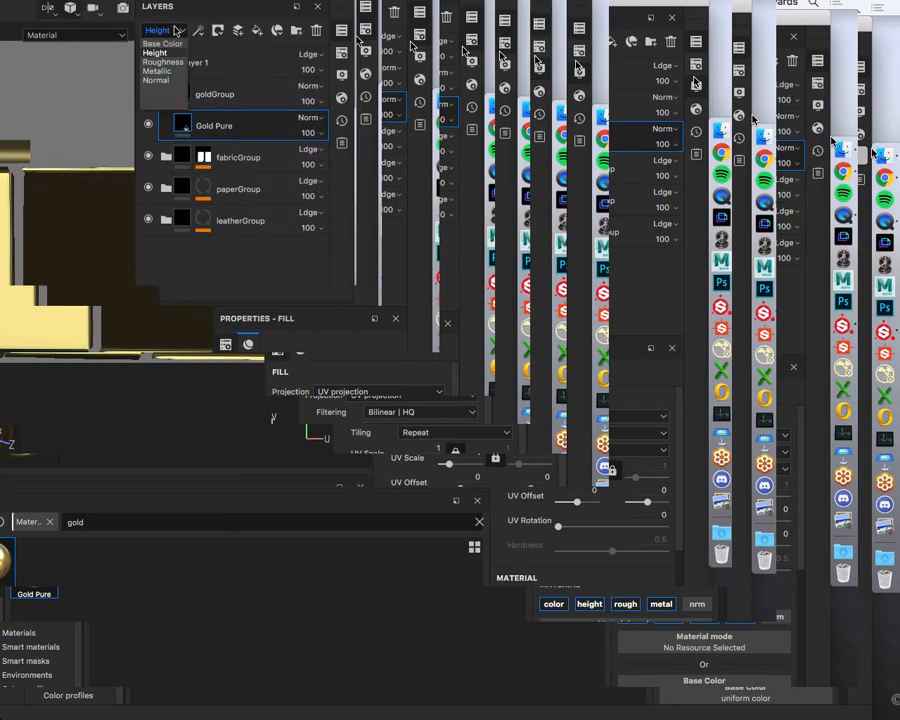
{"action": "left_click", "coordinate": [175, 28]}
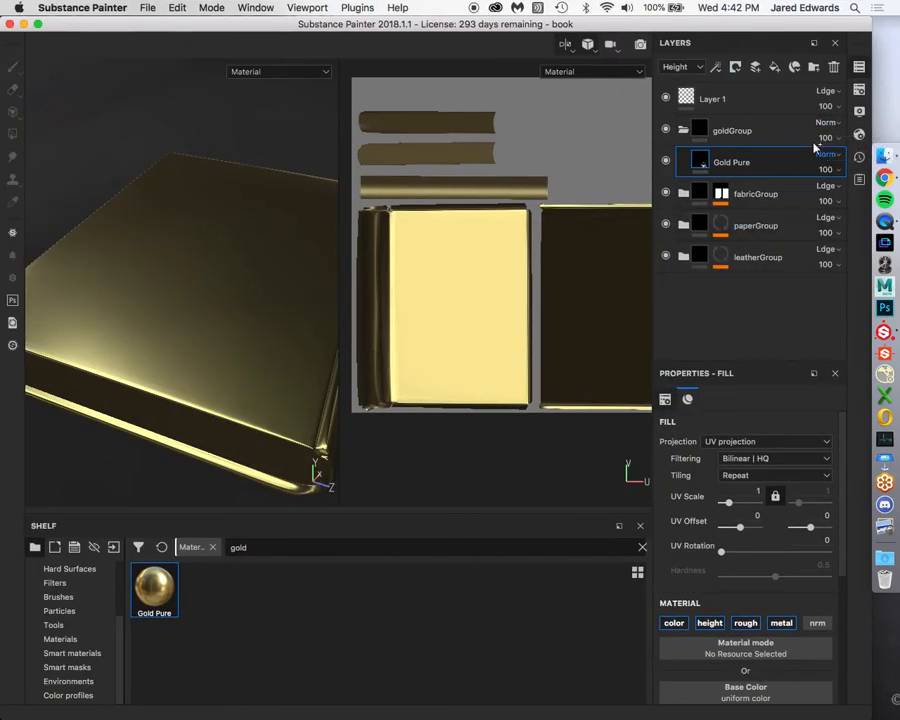
Collapse the goldGroup folder and add a black mask to it.
{"action": "left_click", "coordinate": [705, 135]}
{"action": "left_click", "coordinate": [683, 130]}
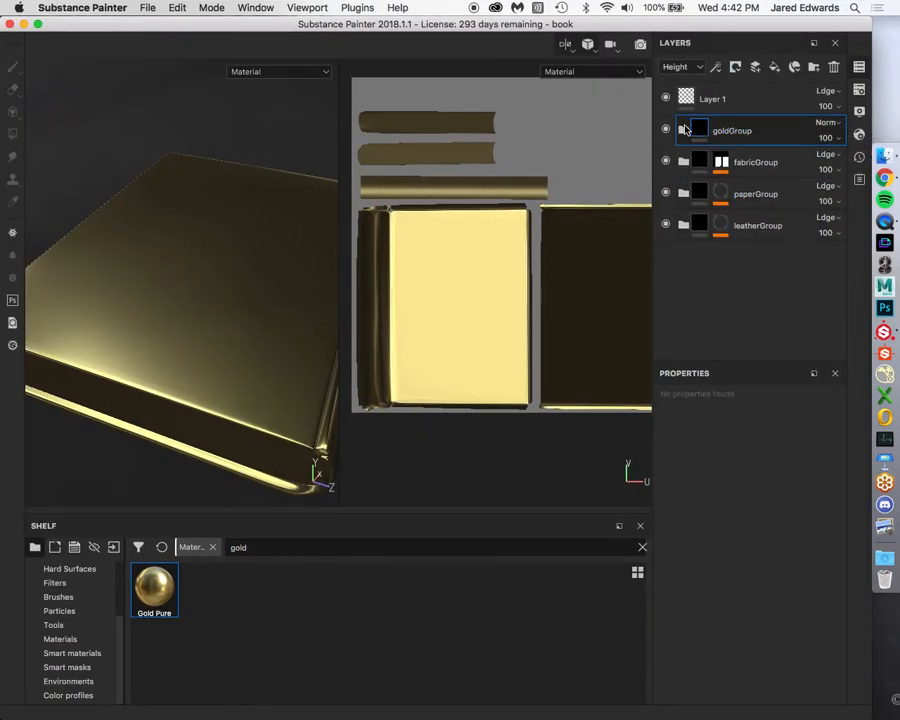
{"action": "left_click_drag", "start_coordinate": [217, 261], "coordinate": [199, 254], "text": "alt"}
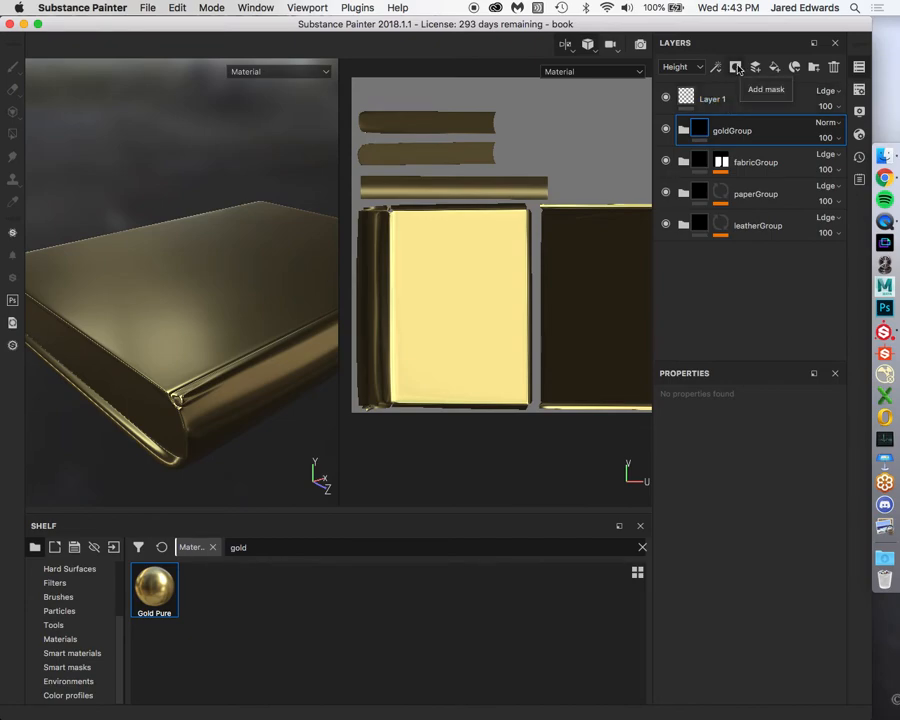
{"action": "left_click", "coordinate": [683, 131]}
{"action": "left_click", "coordinate": [684, 133]}
{"action": "left_click", "coordinate": [735, 66]}
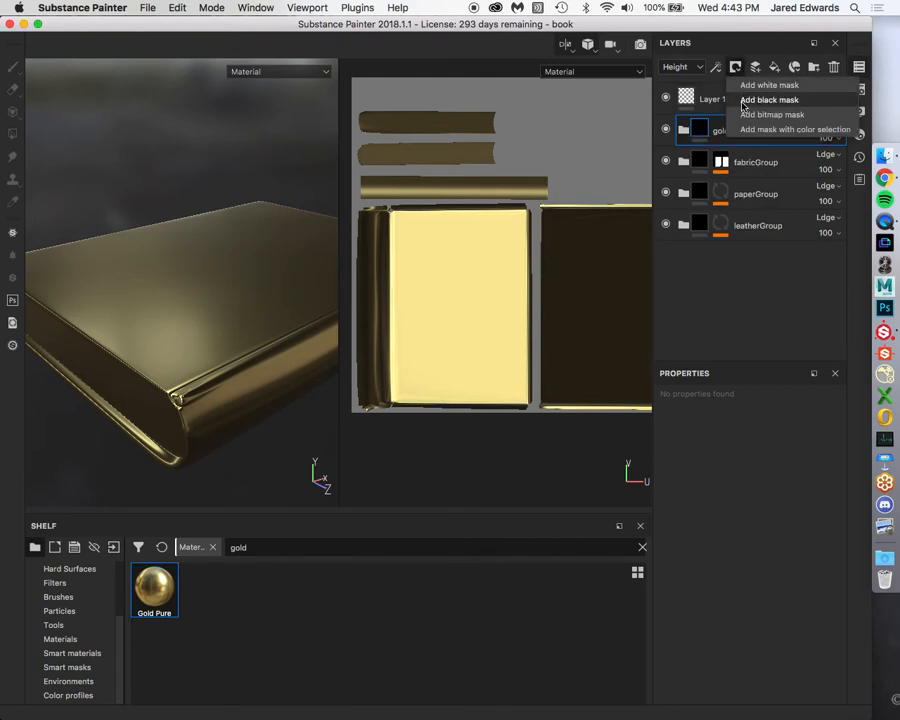
{"action": "left_click", "coordinate": [769, 100]}
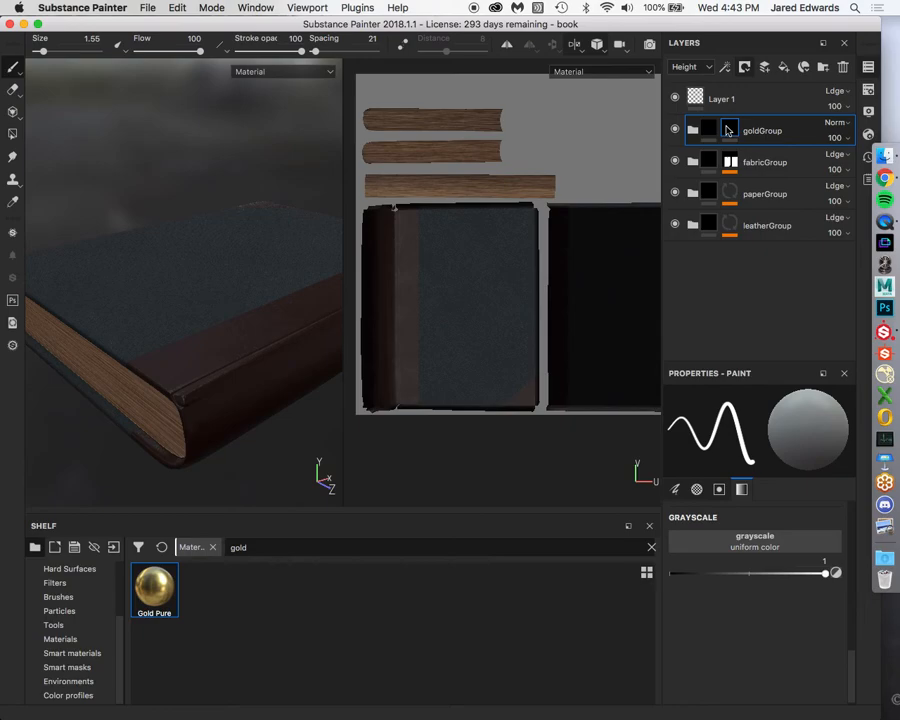
Add a paint effect to the goldGroup mask.
{"action": "left_click", "coordinate": [725, 66]}
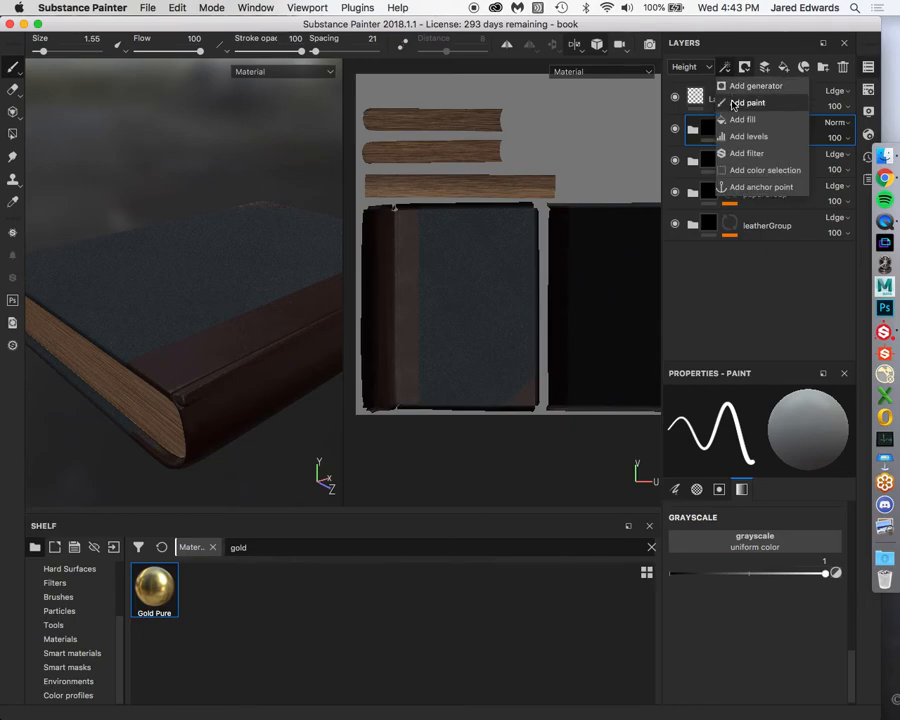
{"action": "left_click", "coordinate": [735, 104]}
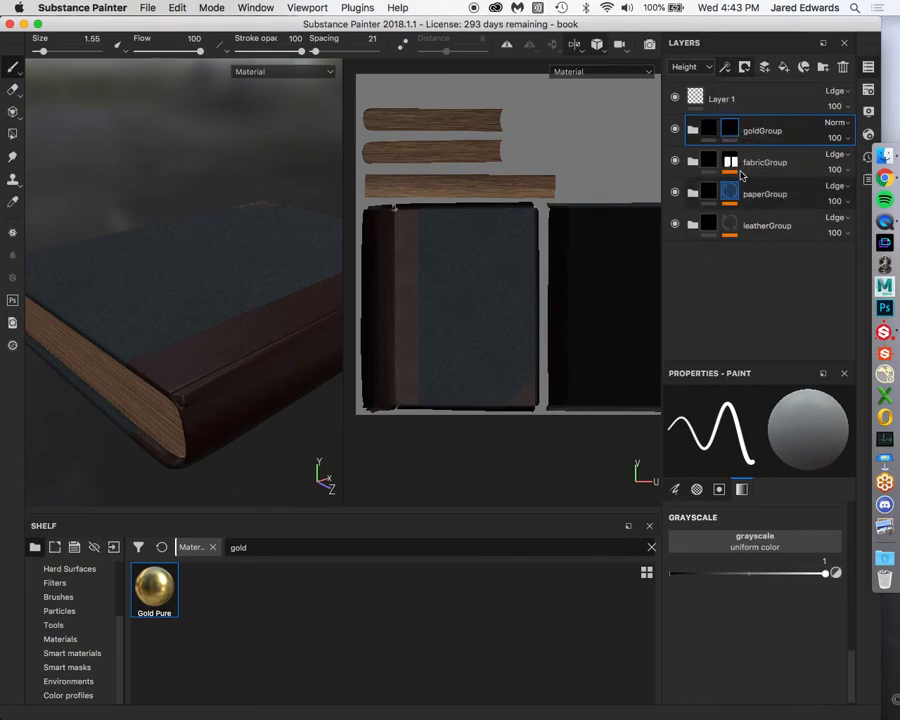
{"action": "left_click", "coordinate": [725, 66]}
{"action": "left_click", "coordinate": [736, 102]}
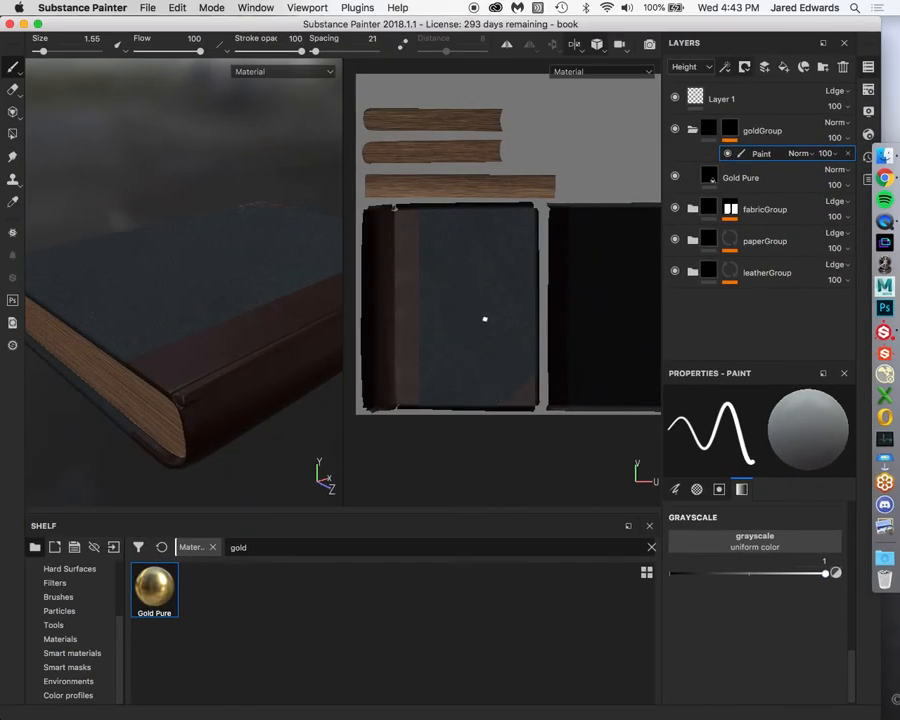
Try a straight gold line with brush size 0.92 along the border between leather spine and fabric cover, and undo it.
{"action": "middle_click_drag", "start_coordinate": [441, 237], "coordinate": [538, 247], "text": "alt"}
{"action": "right_click_drag", "start_coordinate": [522, 267], "coordinate": [692, 346], "text": "alt"}
{"action": "middle_click_drag", "start_coordinate": [484, 272], "coordinate": [500, 213], "text": "alt"}
{"action": "right_click_drag", "start_coordinate": [500, 213], "coordinate": [480, 213], "text": "alt"}
{"action": "middle_click_drag", "start_coordinate": [480, 213], "coordinate": [460, 216], "text": "alt"}
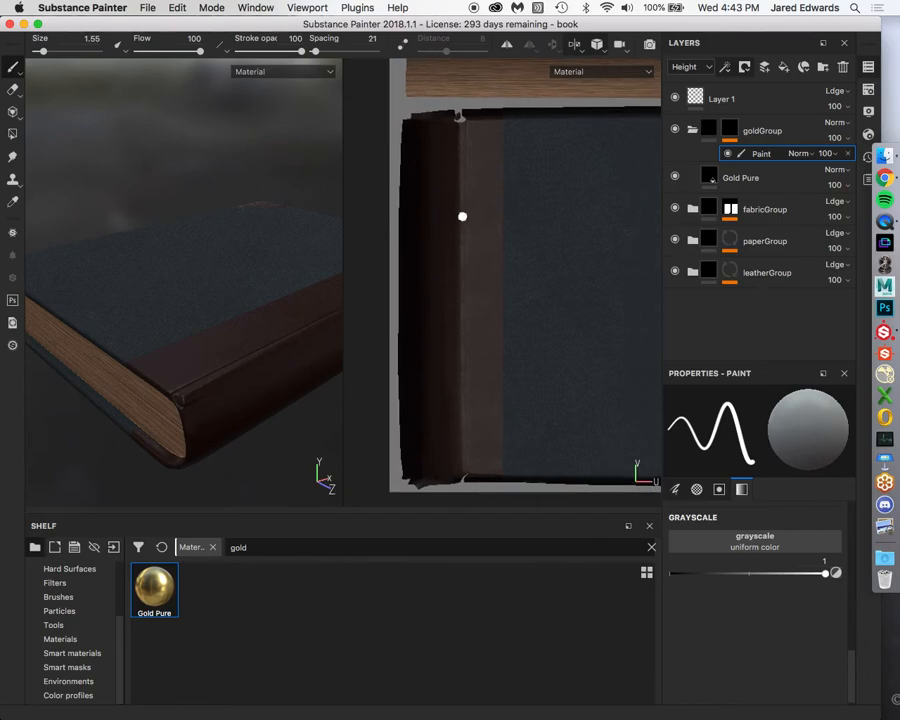
{"action": "key", "text": "bracketleft"}
{"action": "key", "text": "bracketleft"}
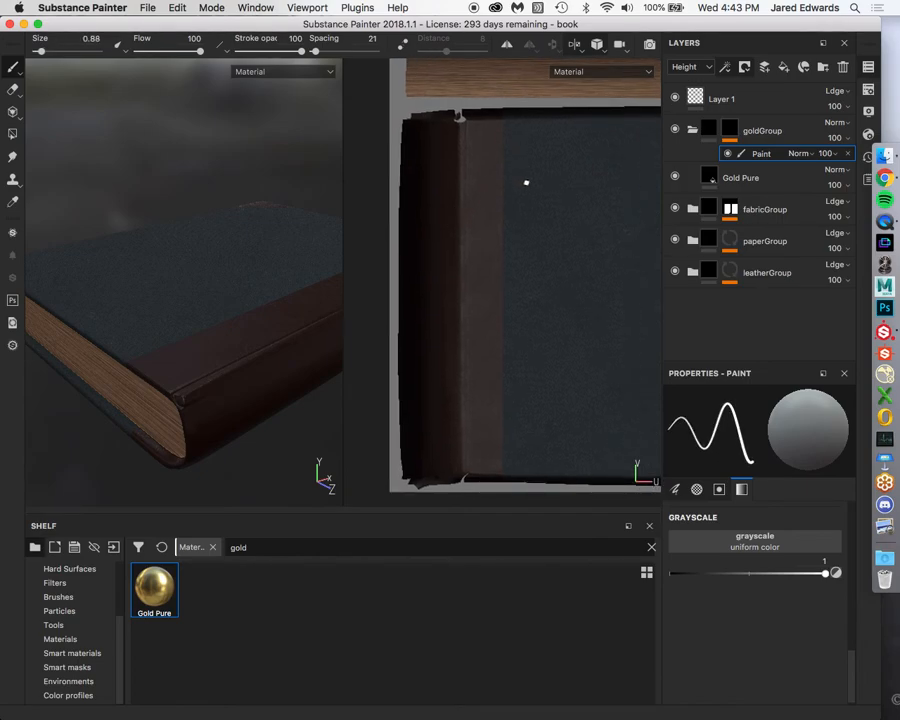
{"action": "key", "text": "bracketright"}
{"action": "key", "text": "bracketright"}
{"action": "key", "text": "bracketright"}
{"action": "key", "text": "bracketright"}
{"action": "key", "text": "bracketright"}
{"action": "key", "text": "bracketright"}
{"action": "key", "text": "bracketright"}
{"action": "key", "text": "bracketright"}
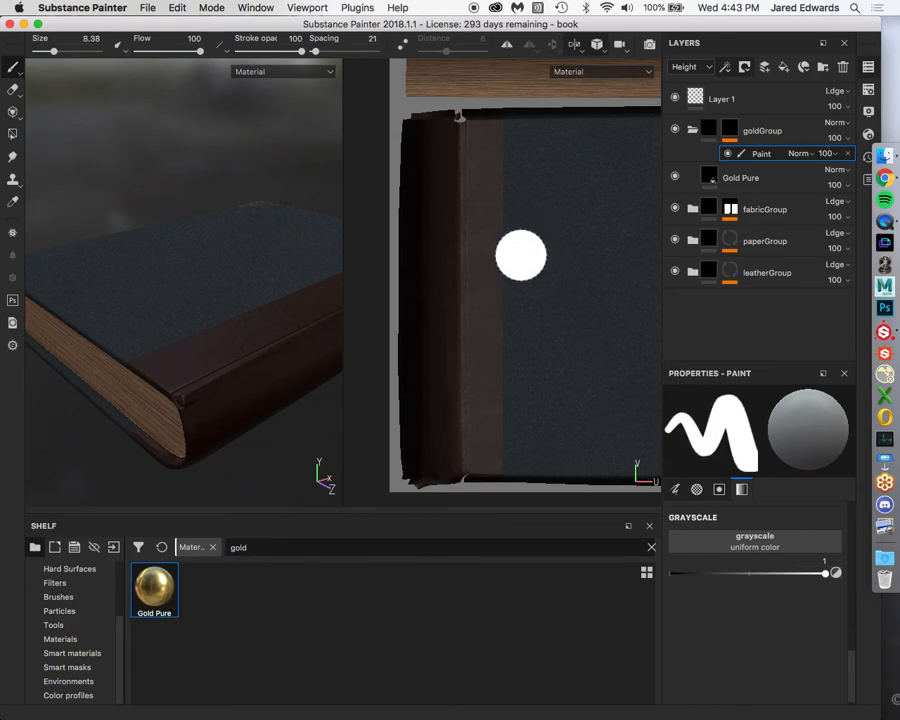
{"action": "key", "text": "bracketleft"}
{"action": "key", "text": "bracketleft"}
{"action": "key", "text": "bracketleft"}
{"action": "key", "text": "bracketleft"}
{"action": "key", "text": "bracketleft"}
{"action": "key", "text": "bracketleft"}
{"action": "key", "text": "bracketleft"}
{"action": "key", "text": "bracketleft"}
{"action": "key", "text": "bracketleft"}
{"action": "key", "text": "bracketleft"}
{"action": "key", "text": "bracketleft"}
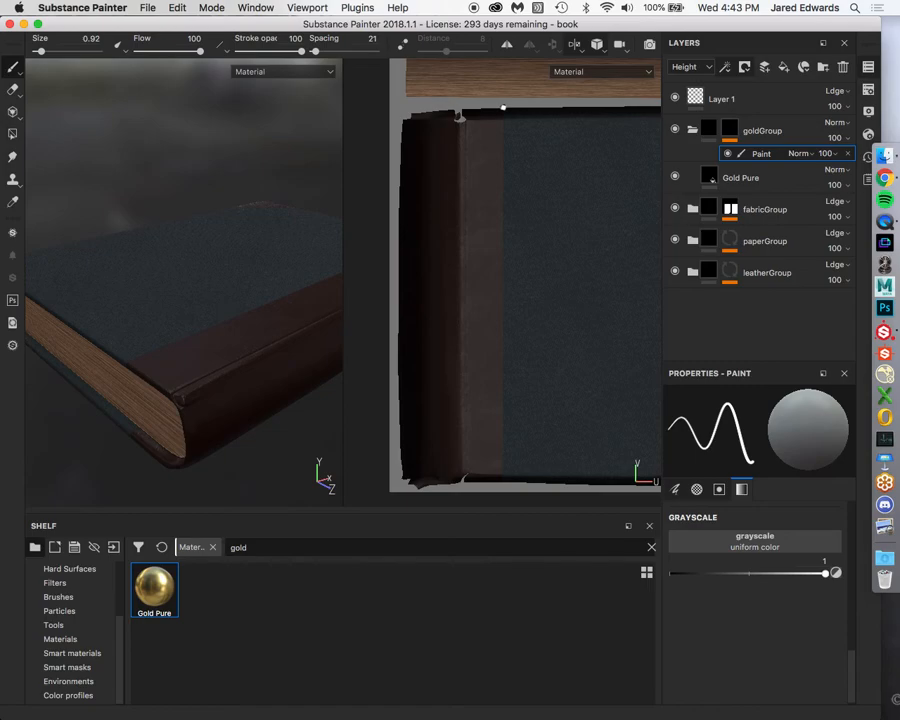
{"action": "key", "text": "shift"}
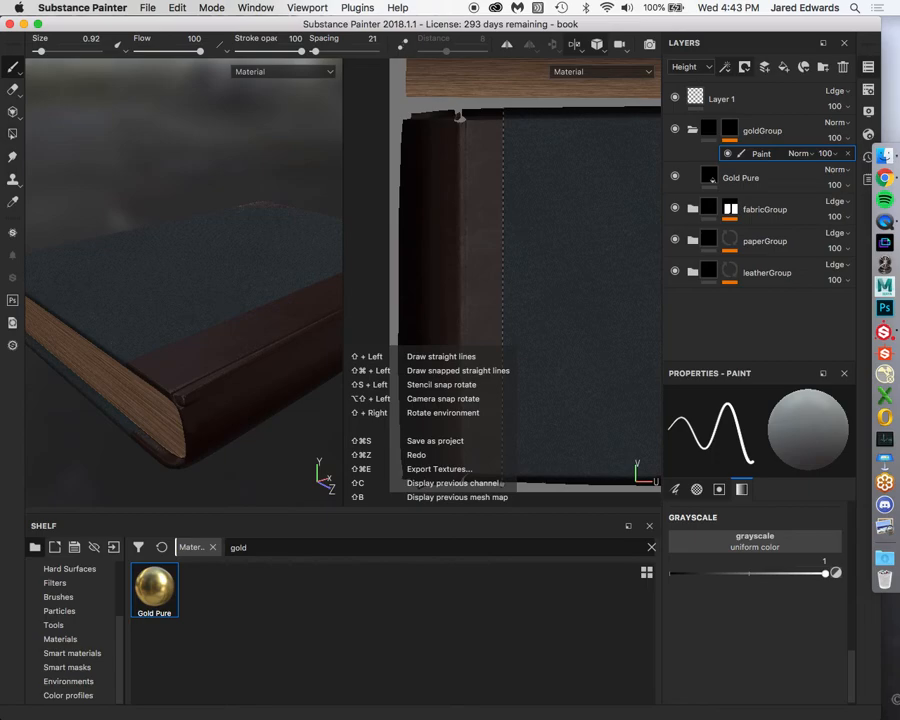
{"action": "left_click", "coordinate": [460, 117], "text": "shift"}
{"action": "left_click_drag", "start_coordinate": [155, 240], "coordinate": [249, 362], "text": "alt"}
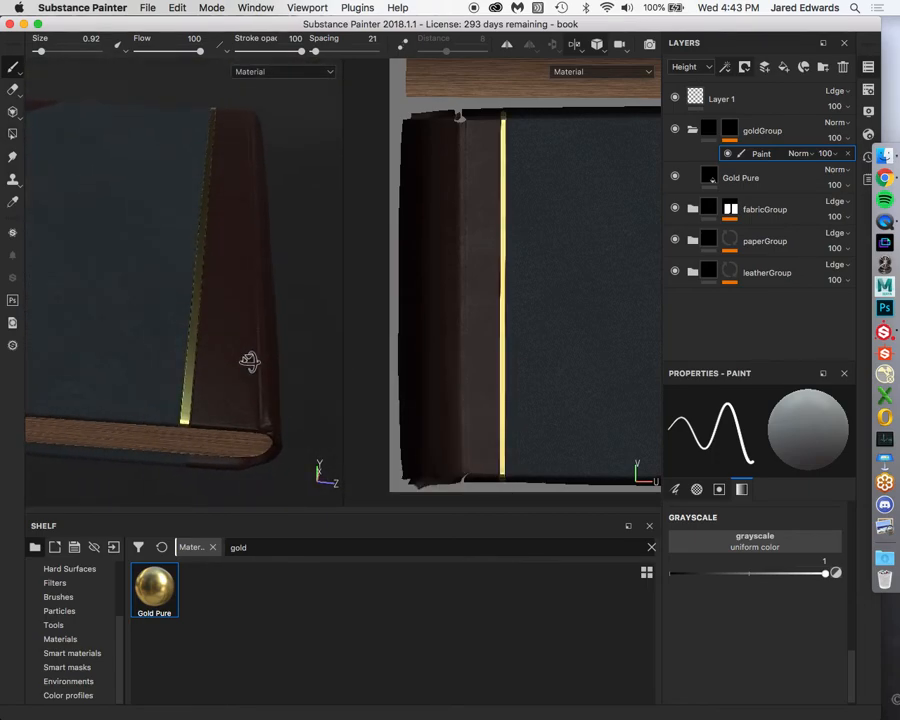
{"action": "key", "text": "super+z"}
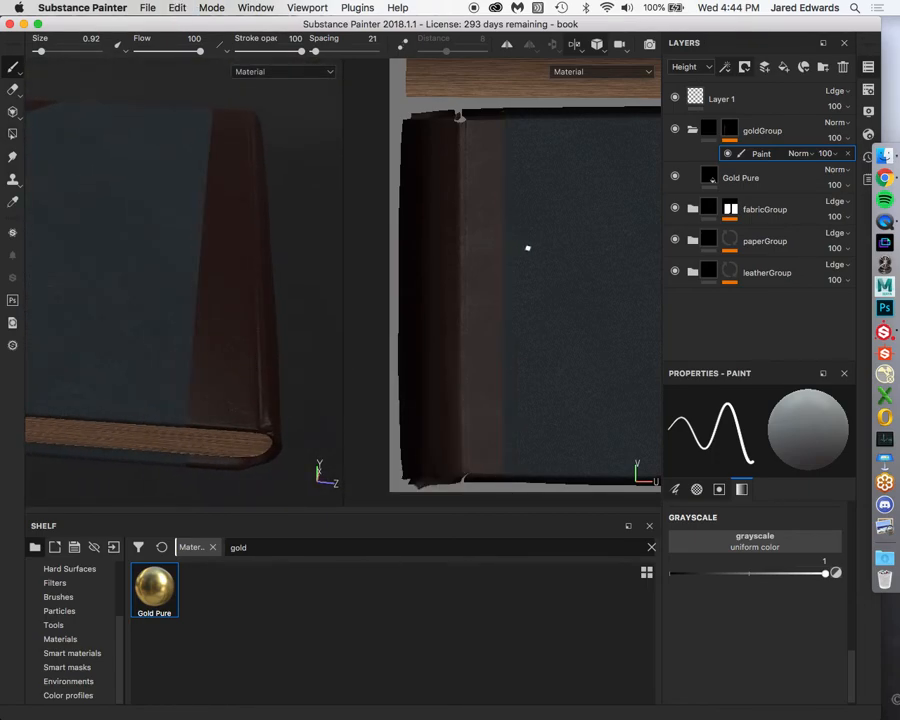
Paint a thin straight gold line with brush size 0.27 down the full border between the leather spine and fabric cover.
{"action": "scroll", "coordinate": [505, 267], "scroll_direction": "down", "scroll_amount": 2}
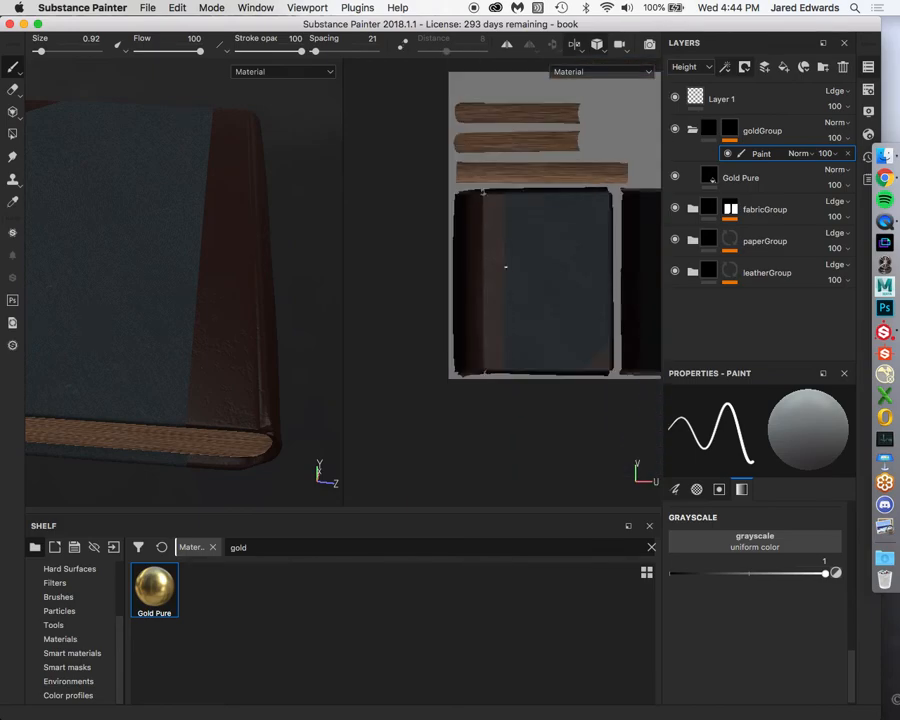
{"action": "scroll", "coordinate": [505, 267], "scroll_direction": "up", "scroll_amount": 6}
{"action": "mouse_move", "coordinate": [506, 267]}
{"action": "right_mouse_down", "text": "super"}
{"action": "mouse_move", "coordinate": [454, 267]}
{"action": "mouse_move", "coordinate": [462, 267]}
{"action": "right_mouse_up", "text": "super"}
{"action": "scroll", "coordinate": [506, 267], "scroll_direction": "up", "scroll_amount": 2}
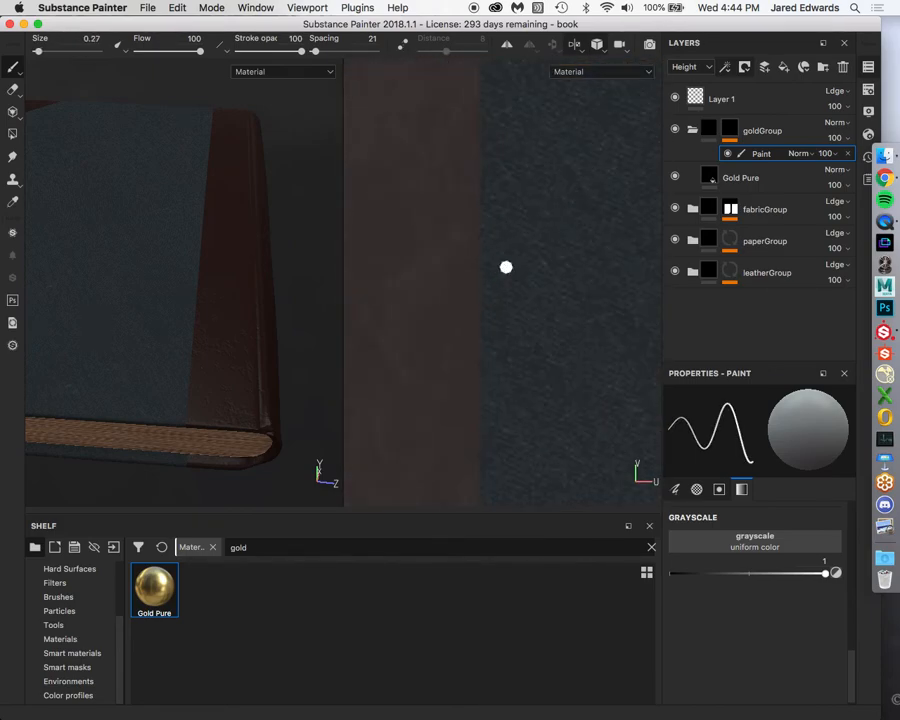
{"action": "scroll", "coordinate": [506, 267], "scroll_direction": "down", "scroll_amount": 7}
{"action": "scroll", "coordinate": [506, 246], "scroll_direction": "down", "scroll_amount": 3}
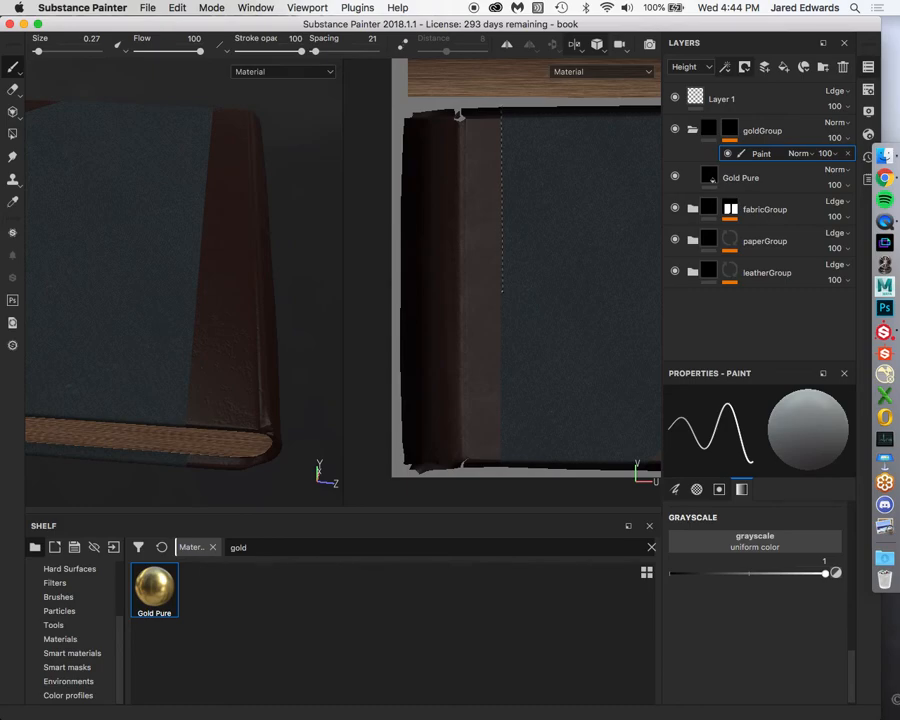
{"action": "key", "text": "shift"}
{"action": "key", "text": "shift"}
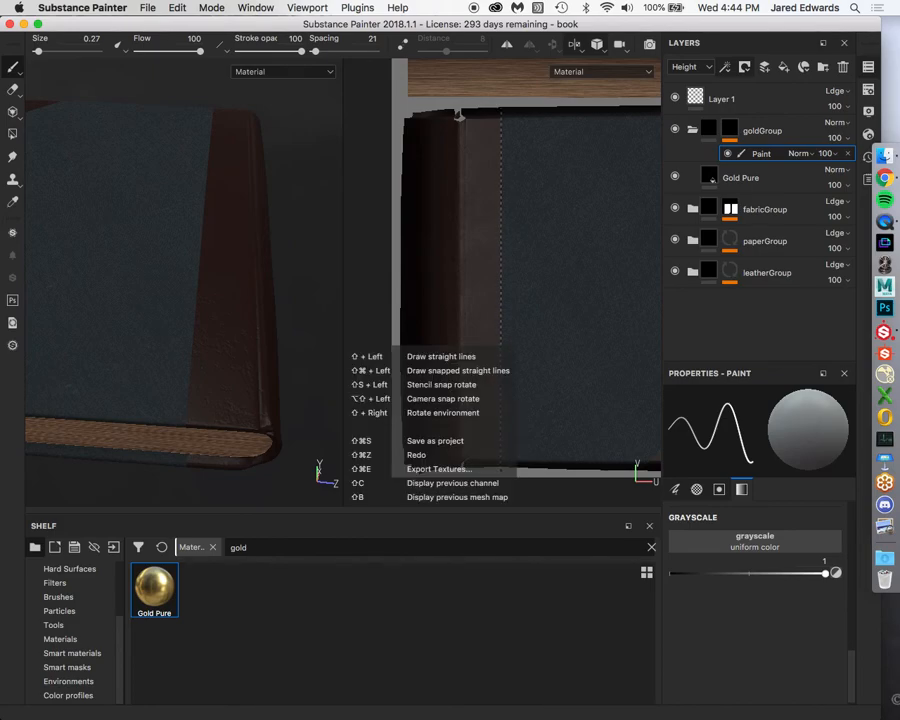
{"action": "left_click", "coordinate": [501, 468], "text": "shift"}
{"action": "left_click_drag", "start_coordinate": [175, 285], "coordinate": [278, 289], "text": "alt"}
{"action": "right_click_drag", "start_coordinate": [278, 289], "coordinate": [277, 285], "text": "alt"}
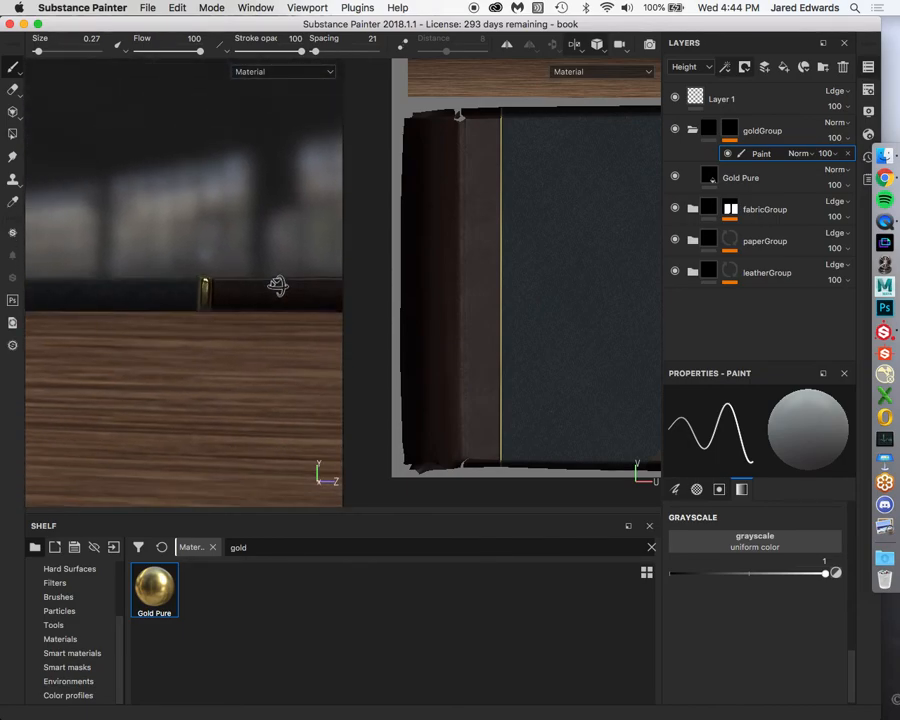
{"action": "left_click_drag", "start_coordinate": [277, 285], "coordinate": [273, 307], "text": "alt"}
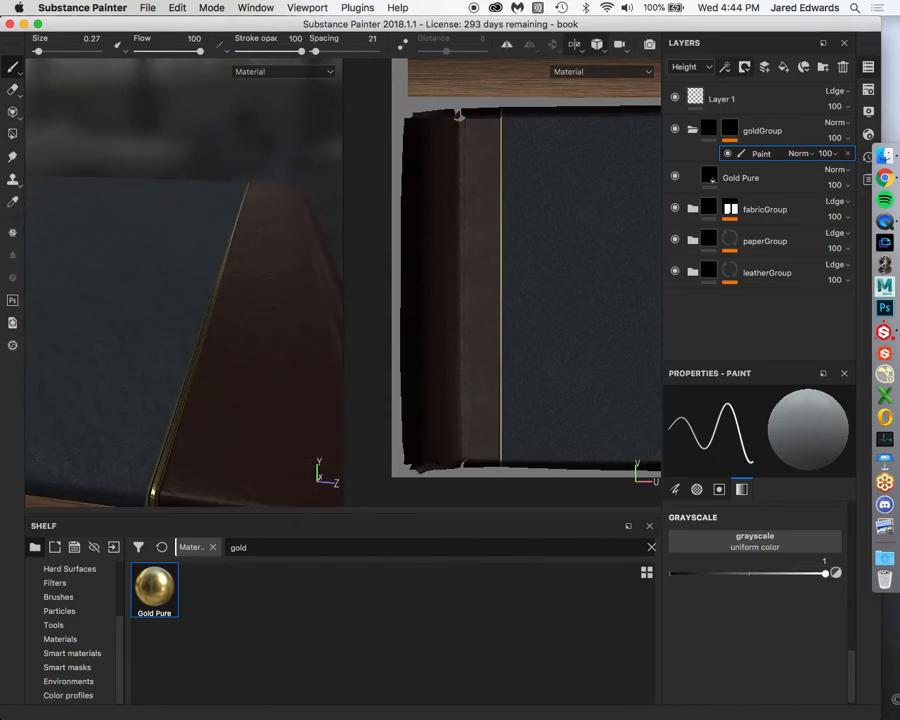
{"action": "left_click_drag", "start_coordinate": [273, 307], "coordinate": [197, 299], "text": "alt"}
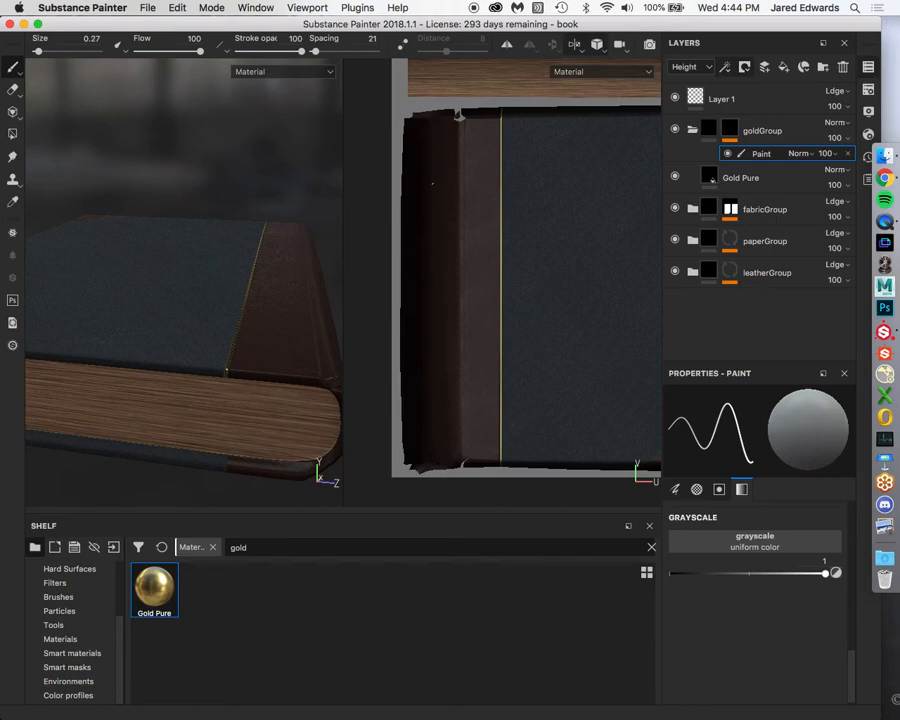
{"action": "left_click_drag", "start_coordinate": [240, 280], "coordinate": [203, 267], "text": "alt"}
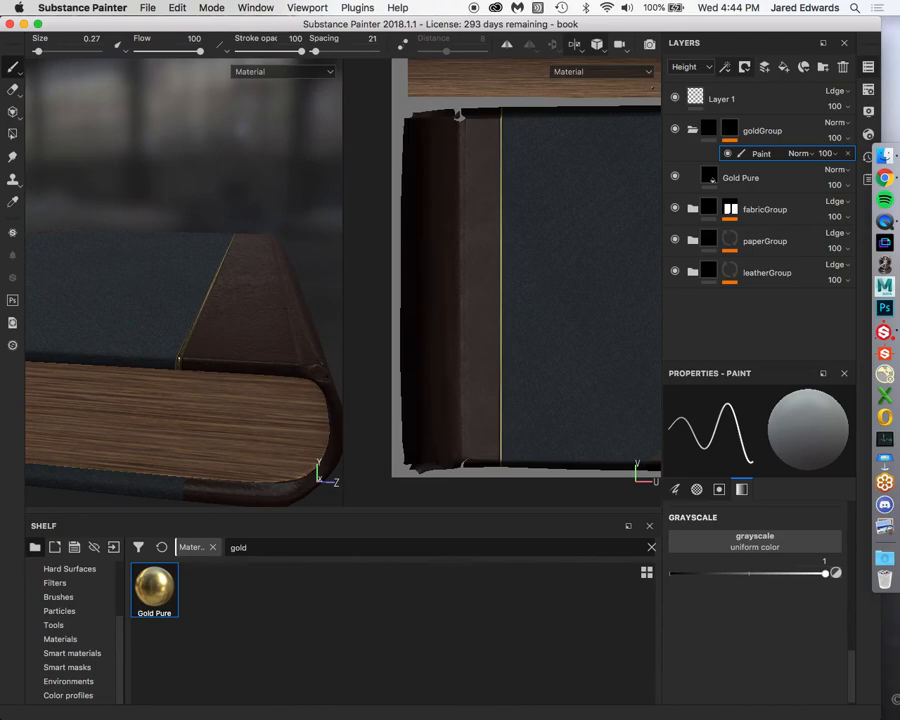
Select the Gold Pure layer in goldGroup and set its height to -0.5644.
{"action": "left_click", "coordinate": [785, 130]}
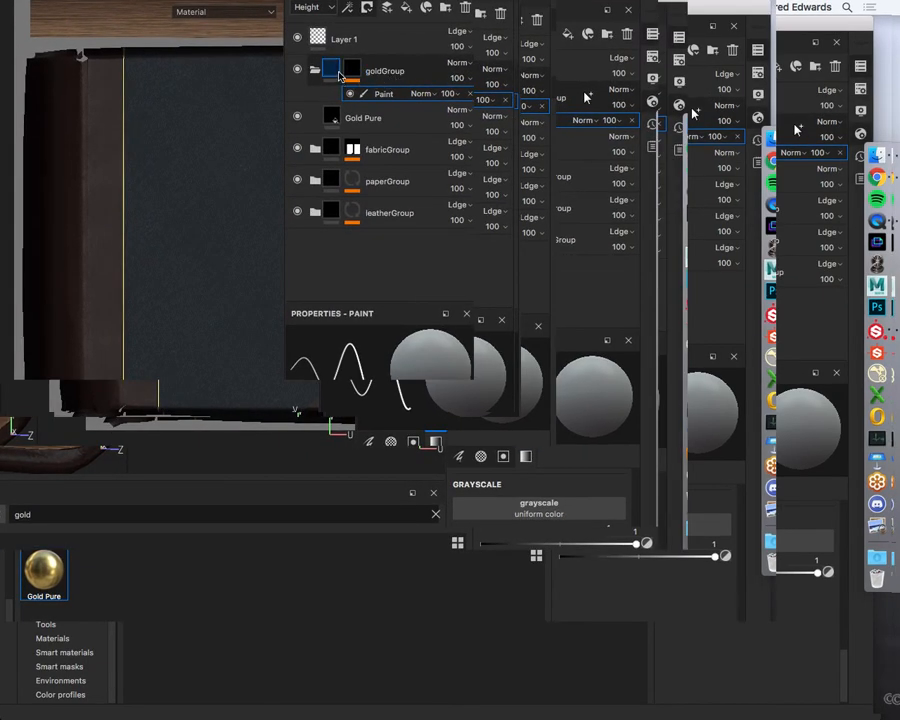
{"action": "left_click", "coordinate": [374, 80]}
{"action": "left_click", "coordinate": [330, 104]}
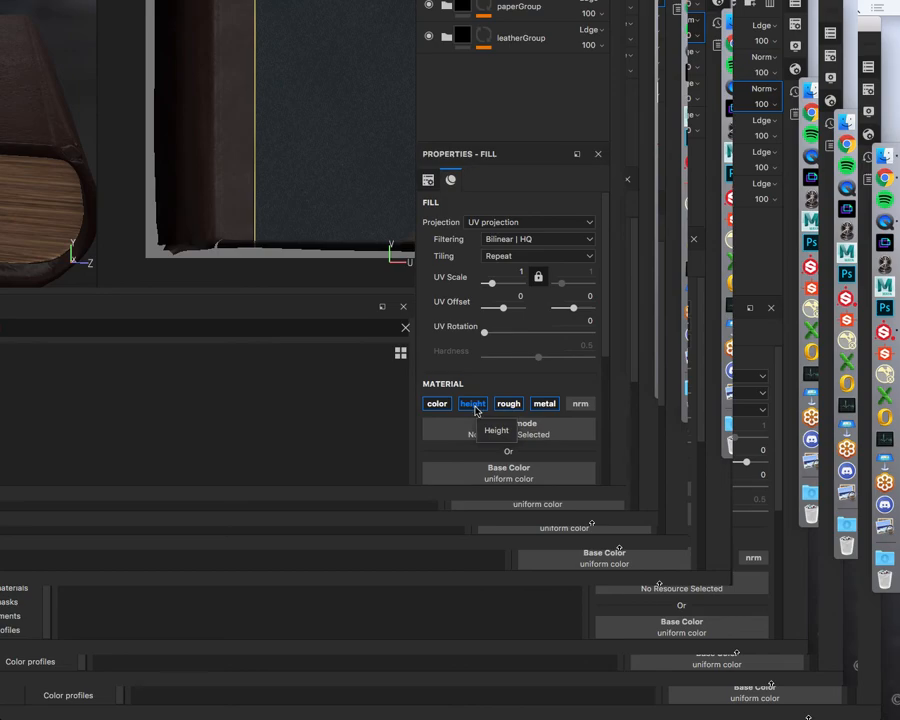
{"action": "scroll", "coordinate": [475, 410], "scroll_direction": "down", "scroll_amount": 5}
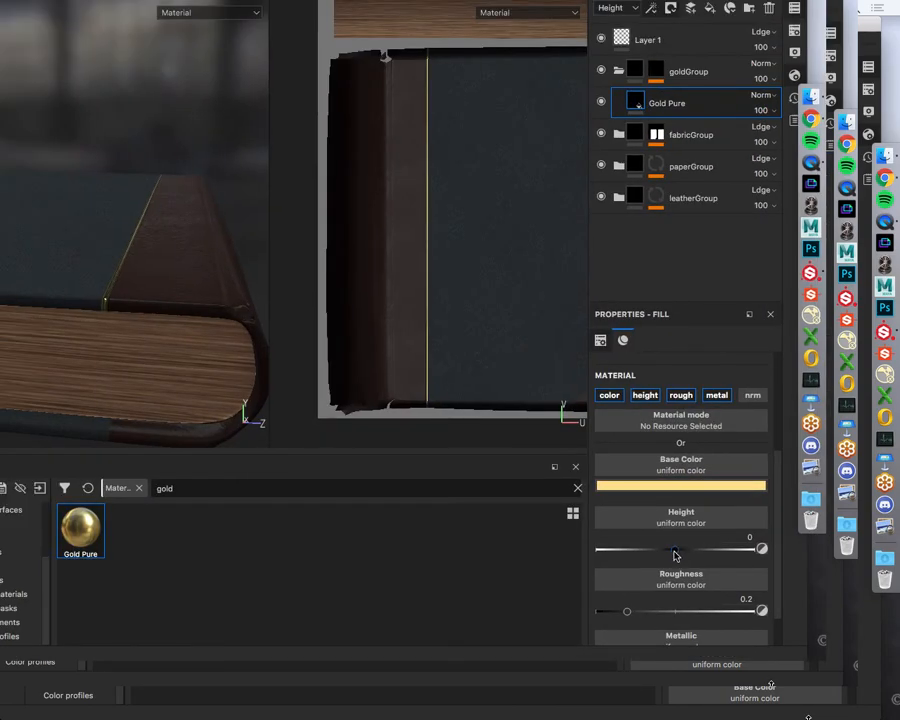
{"action": "left_click_drag", "start_coordinate": [675, 553], "coordinate": [630, 549]}
{"action": "left_click_drag", "start_coordinate": [261, 309], "coordinate": [151, 291], "text": "alt"}
{"action": "left_click_drag", "start_coordinate": [161, 235], "coordinate": [155, 255], "text": "alt"}
{"action": "left_click_drag", "start_coordinate": [70, 338], "coordinate": [165, 352], "text": "alt"}
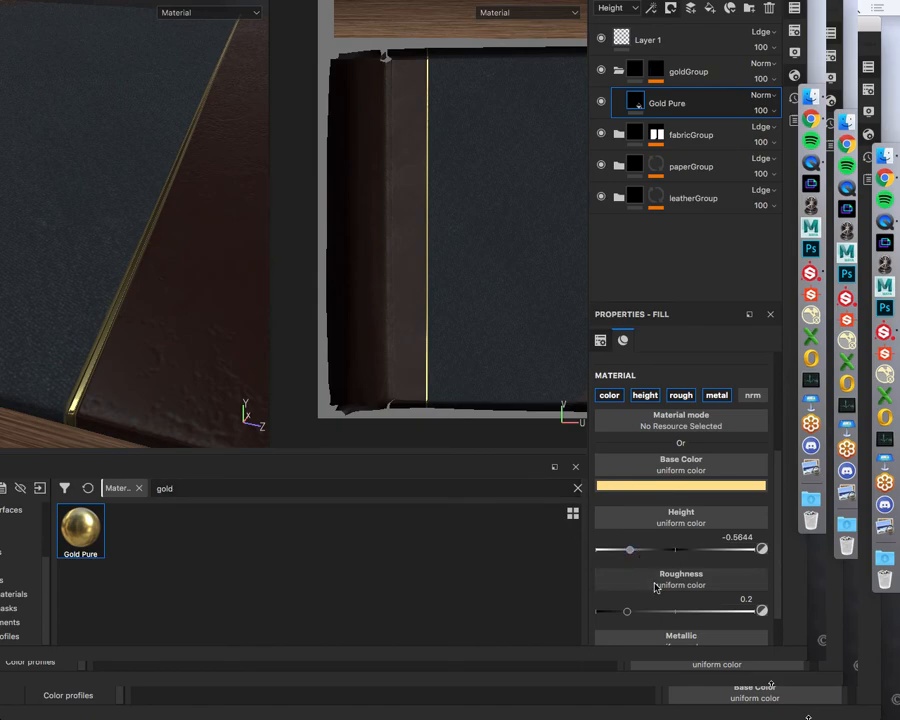
Raise the gold line by setting the Gold Pure fill's height to 0.2356.
{"action": "left_click_drag", "start_coordinate": [630, 551], "coordinate": [703, 550]}
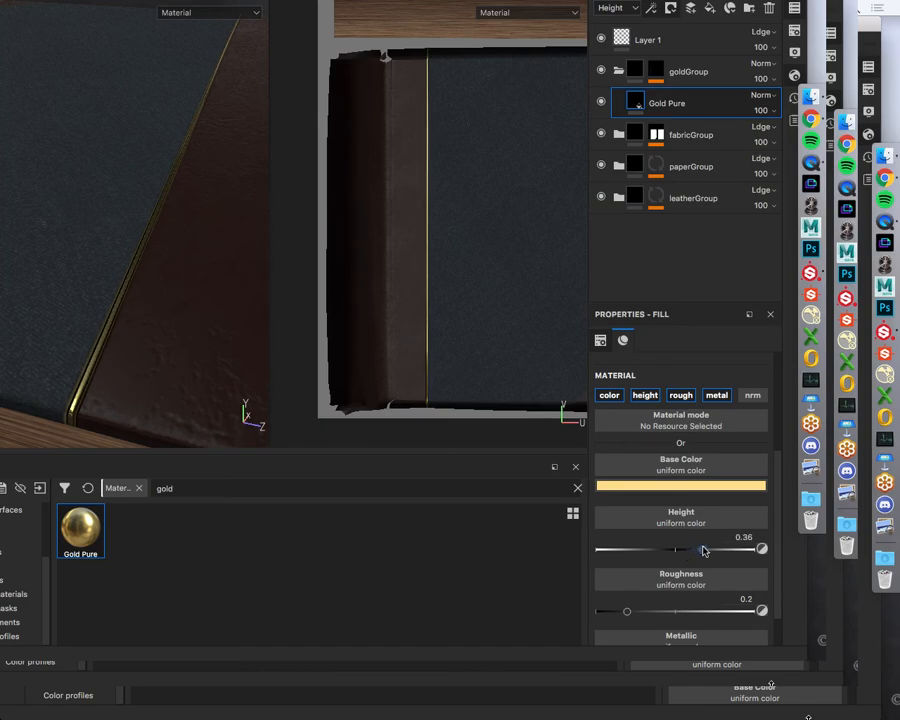
{"action": "left_click_drag", "start_coordinate": [211, 283], "coordinate": [207, 265], "text": "alt"}
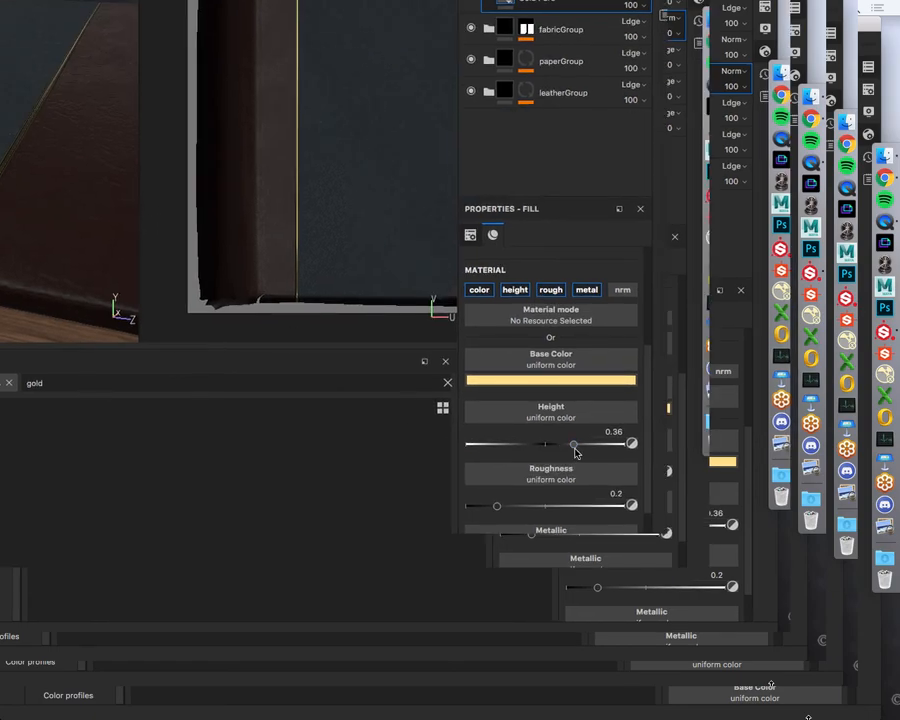
{"action": "left_click_drag", "start_coordinate": [703, 551], "coordinate": [681, 555]}
{"action": "mouse_move", "coordinate": [551, 448]}
{"action": "left_mouse_down"}
{"action": "mouse_move", "coordinate": [542, 450]}
{"action": "mouse_move", "coordinate": [571, 450]}
{"action": "mouse_move", "coordinate": [524, 450]}
{"action": "mouse_move", "coordinate": [571, 448]}
{"action": "mouse_move", "coordinate": [538, 448]}
{"action": "mouse_move", "coordinate": [563, 450]}
{"action": "left_mouse_up"}
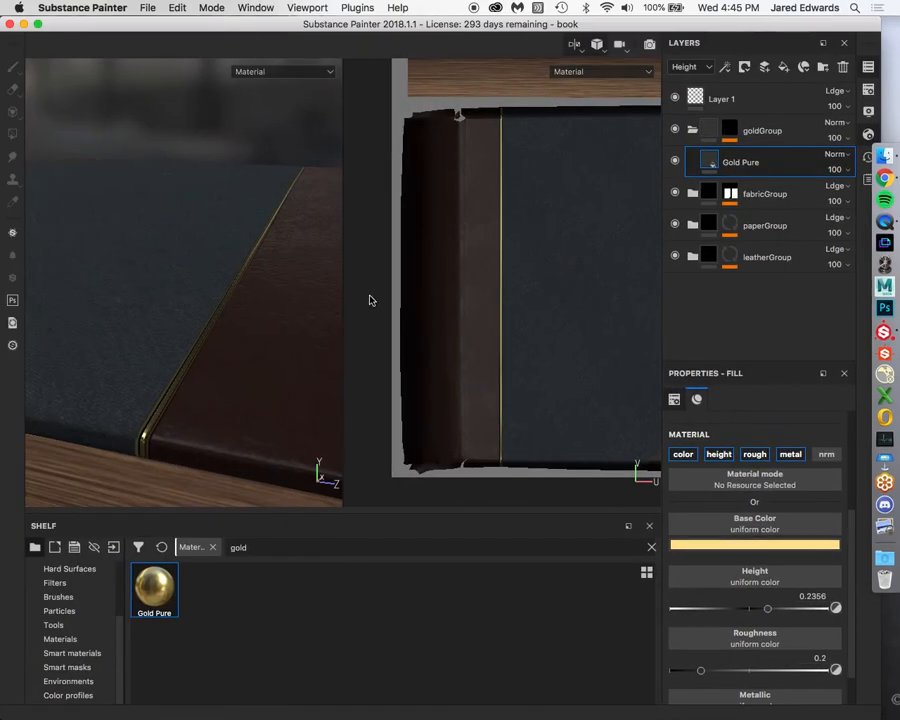
{"action": "mouse_move", "coordinate": [290, 297]}
{"action": "left_mouse_down", "text": "alt"}
{"action": "mouse_move", "coordinate": [259, 295]}
{"action": "mouse_move", "coordinate": [265, 287]}
{"action": "mouse_move", "coordinate": [273, 312]}
{"action": "mouse_move", "coordinate": [251, 336]}
{"action": "mouse_move", "coordinate": [173, 301]}
{"action": "mouse_move", "coordinate": [217, 255]}
{"action": "mouse_move", "coordinate": [291, 301]}
{"action": "left_mouse_up", "text": "alt"}
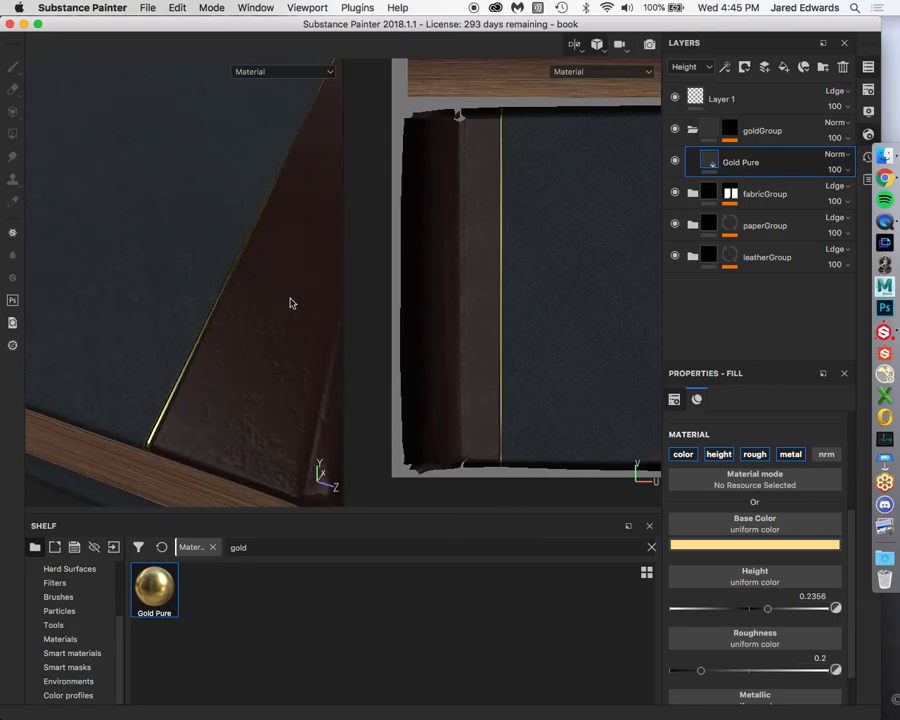
Lower the Gold Pure fill's height to 0.0756 and collapse goldGroup in the layer stack.
{"action": "mouse_move", "coordinate": [766, 608]}
{"action": "left_mouse_down"}
{"action": "mouse_move", "coordinate": [752, 614]}
{"action": "mouse_move", "coordinate": [786, 613]}
{"action": "mouse_move", "coordinate": [748, 614]}
{"action": "mouse_move", "coordinate": [776, 615]}
{"action": "mouse_move", "coordinate": [755, 616]}
{"action": "left_mouse_up"}
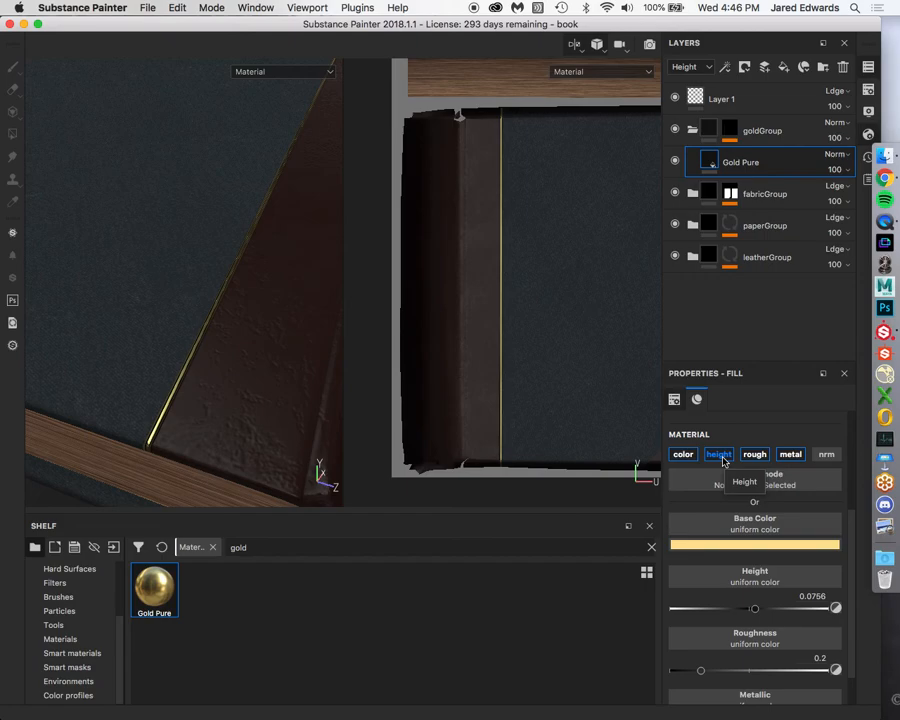
{"action": "left_click_drag", "start_coordinate": [287, 281], "coordinate": [166, 287], "text": "alt"}
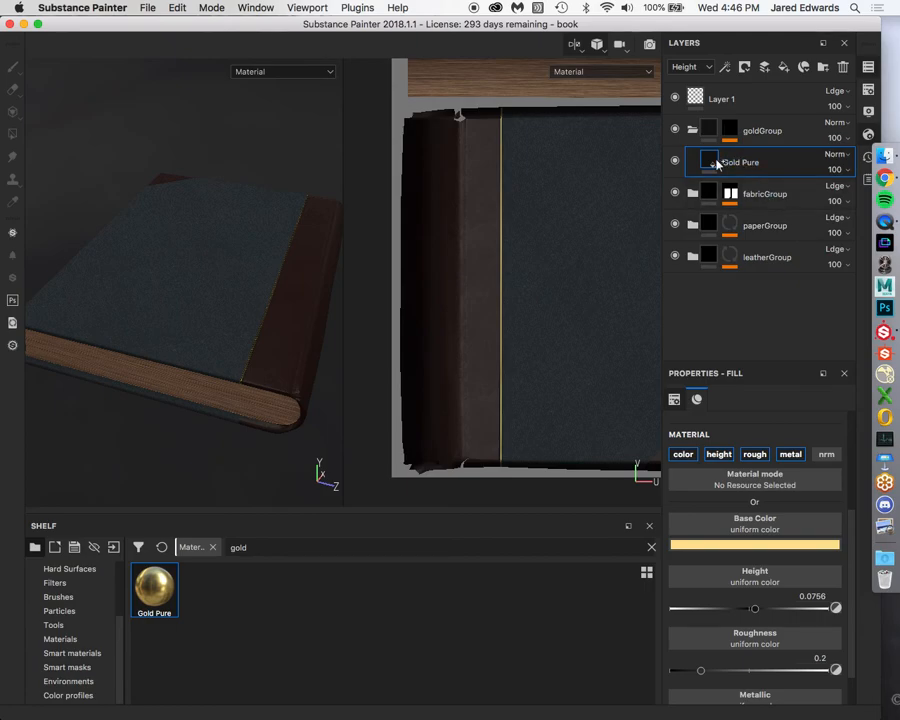
{"action": "mouse_move", "coordinate": [716, 163]}
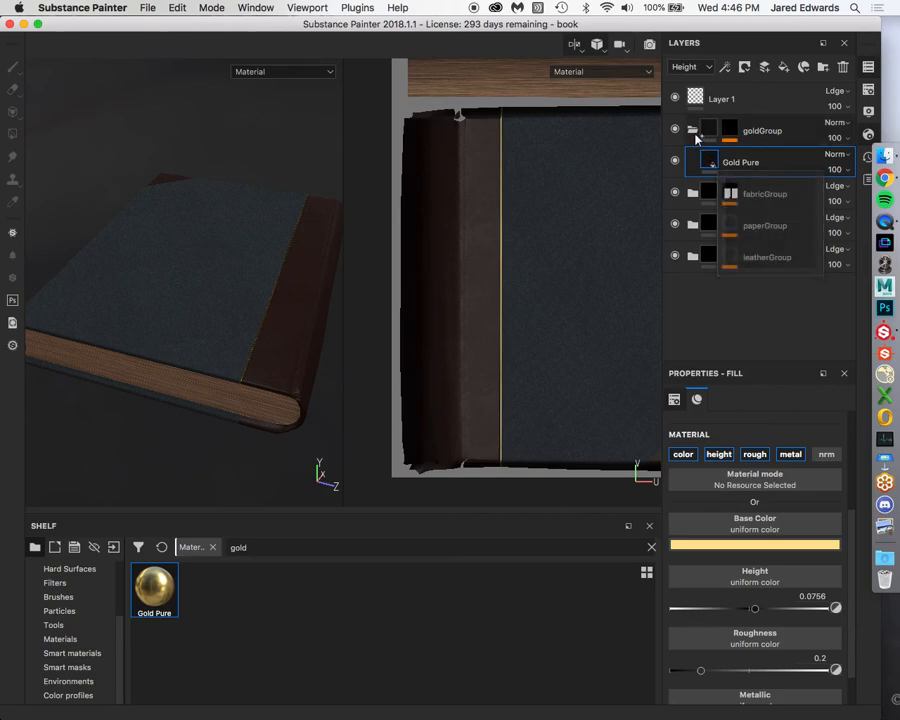
{"action": "left_click", "coordinate": [693, 131]}
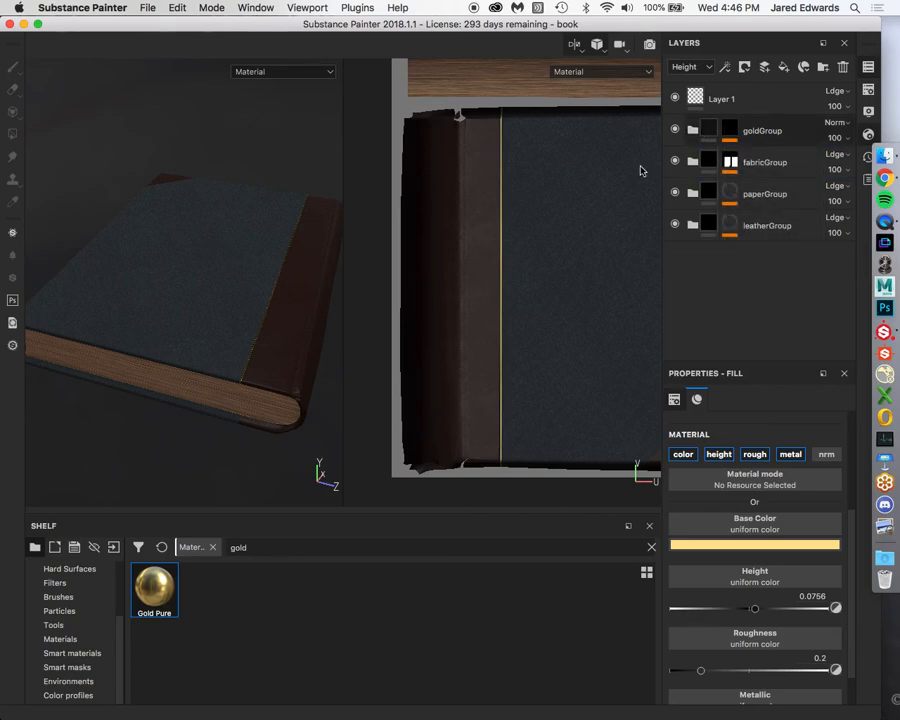
Check the gold line on the book cover from lower and higher angles and save the project.
{"action": "left_click_drag", "start_coordinate": [131, 482], "coordinate": [208, 372], "text": "alt"}
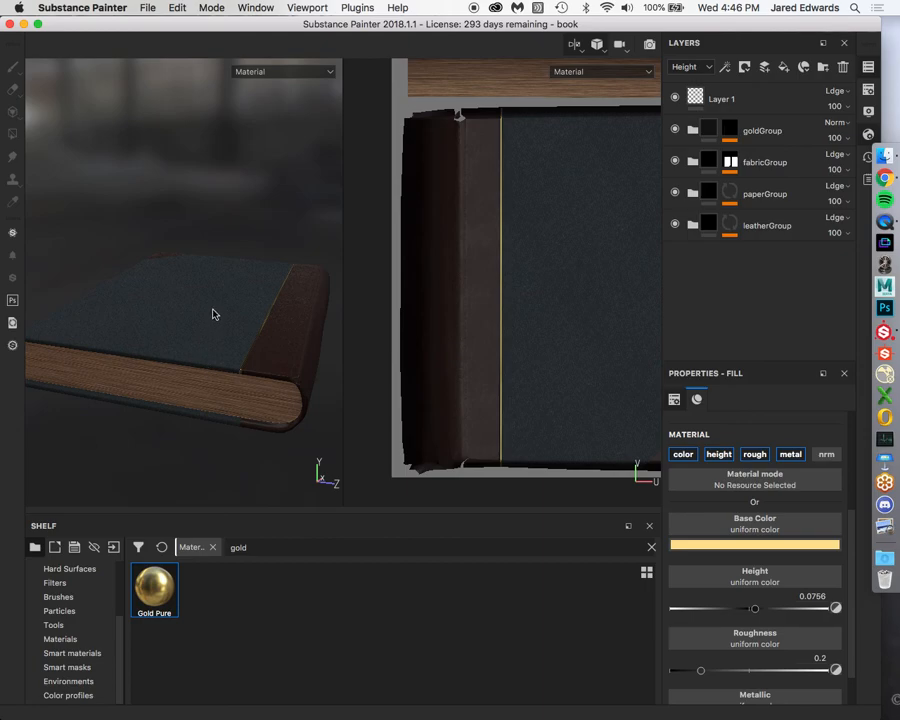
{"action": "left_click_drag", "start_coordinate": [215, 311], "coordinate": [210, 322], "text": "alt"}
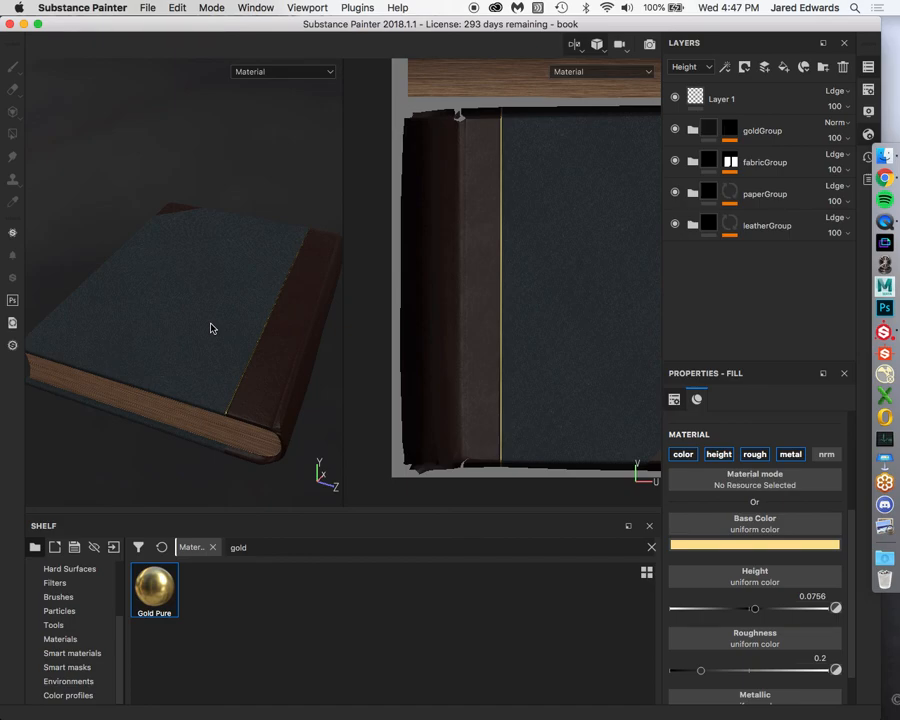
{"action": "key", "text": "super+s"}
{"action": "left_click", "coordinate": [735, 7]}
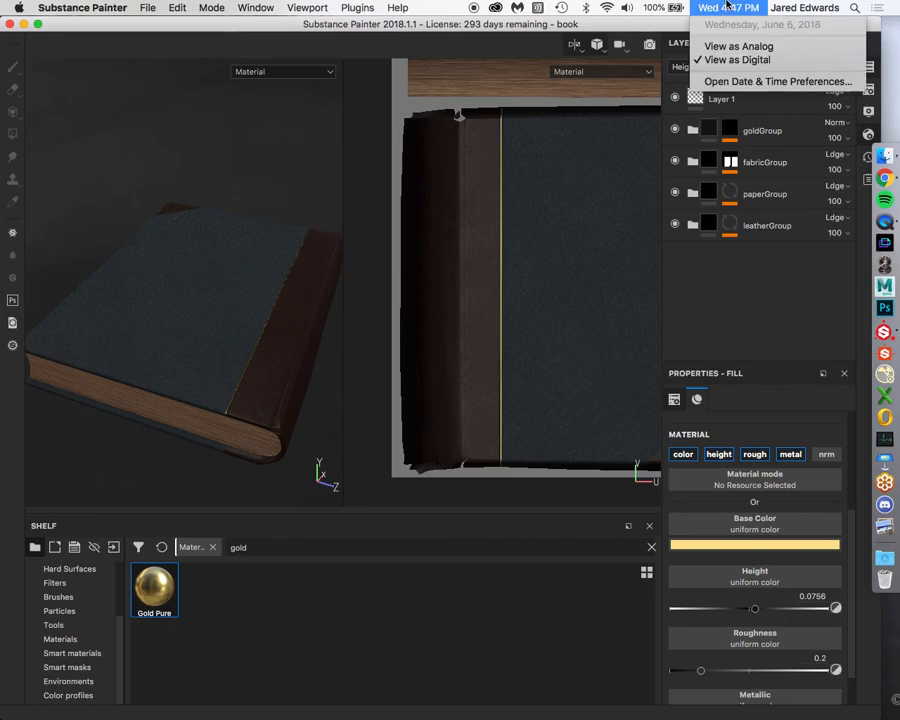
{"action": "left_click", "coordinate": [756, 287]}
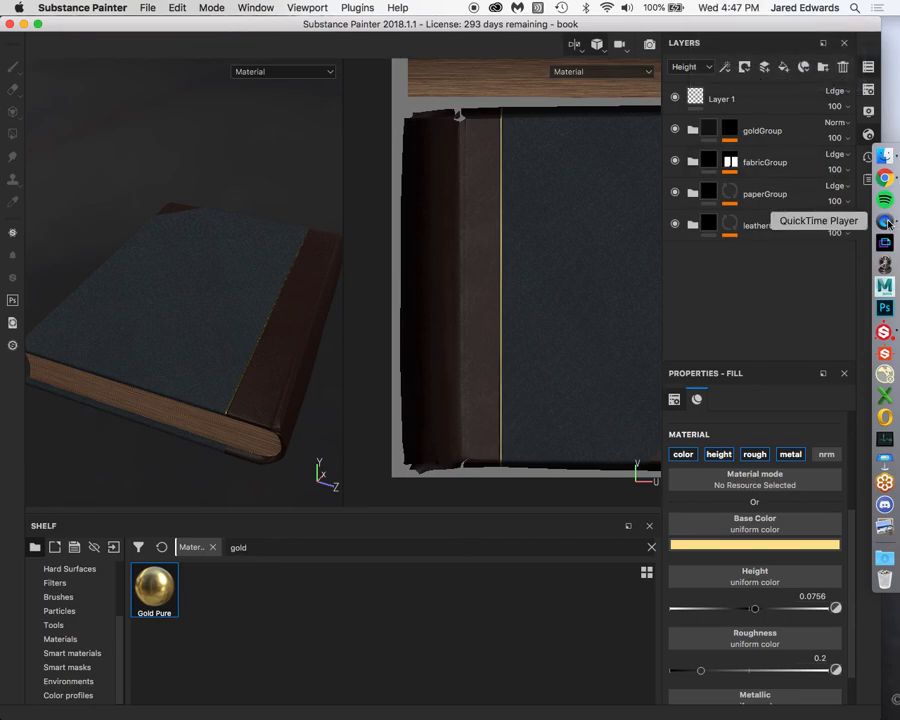